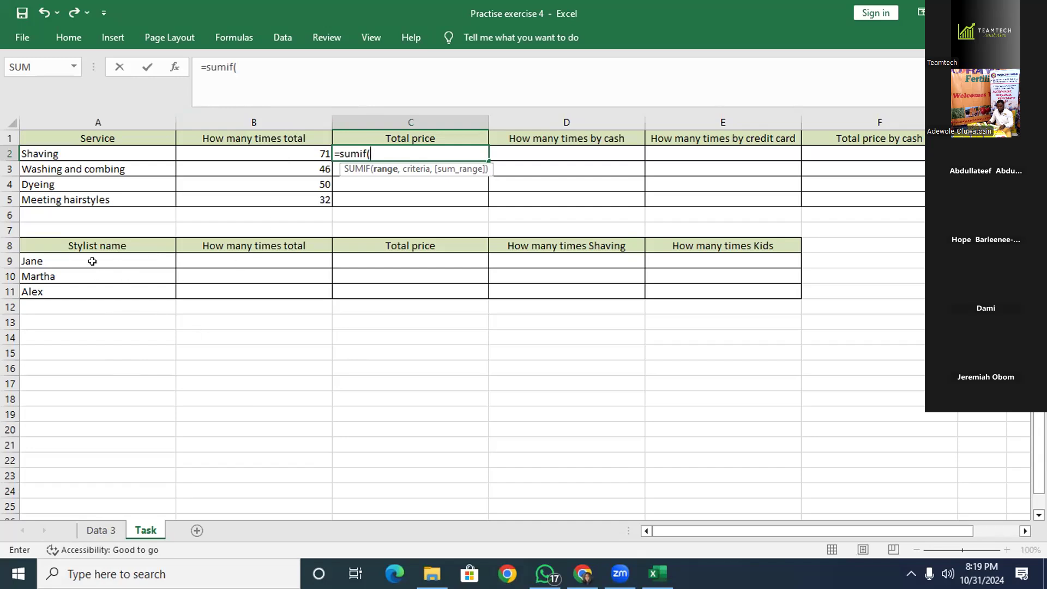
Discard the broken SUMIF entry in C2 after its too-few-arguments error, leaving the cell empty.
left_click(240, 256)
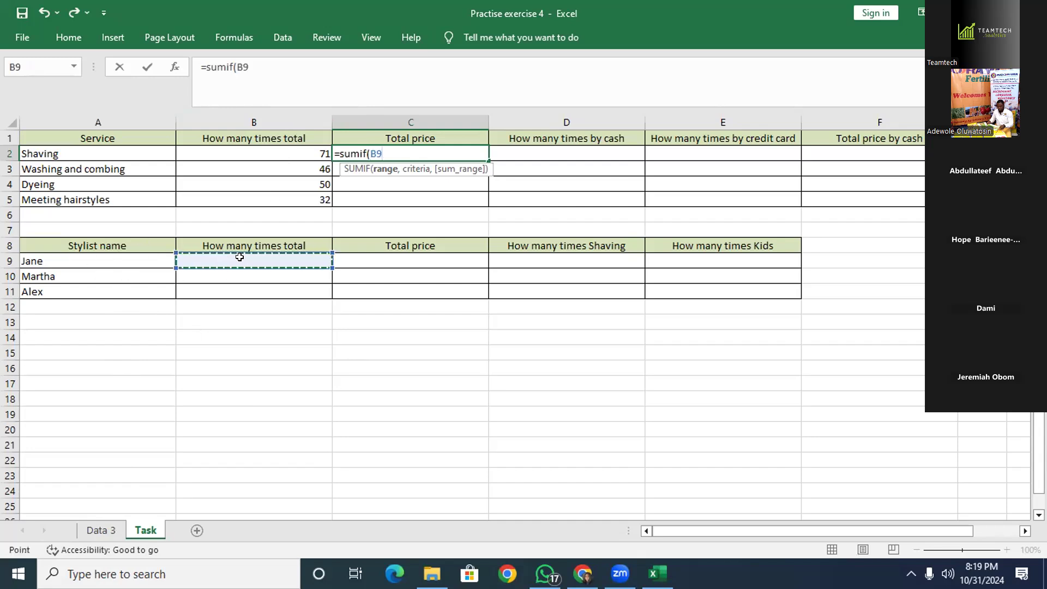
type("coun")
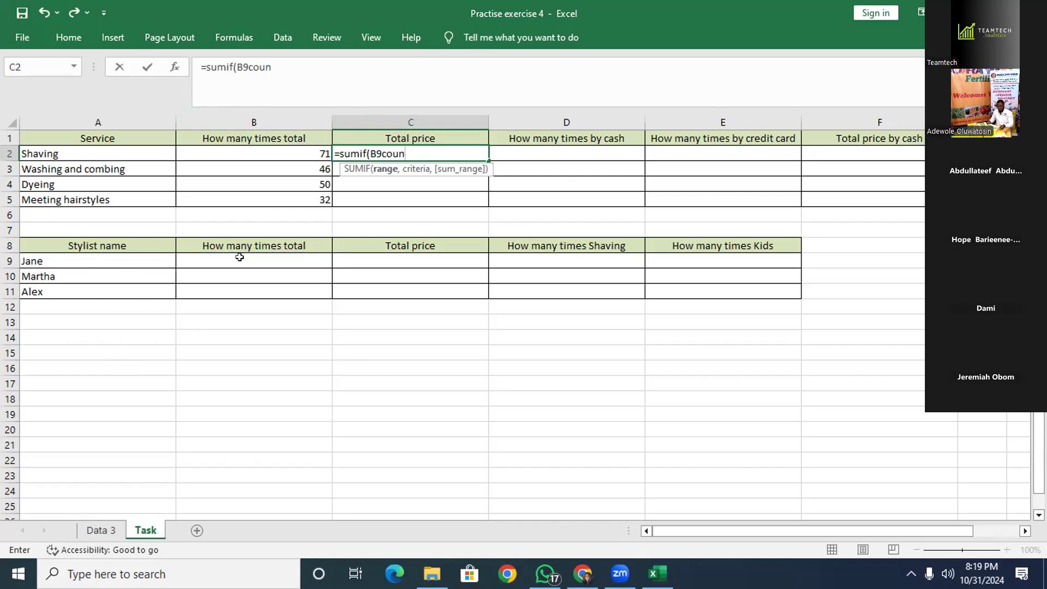
key("Return")
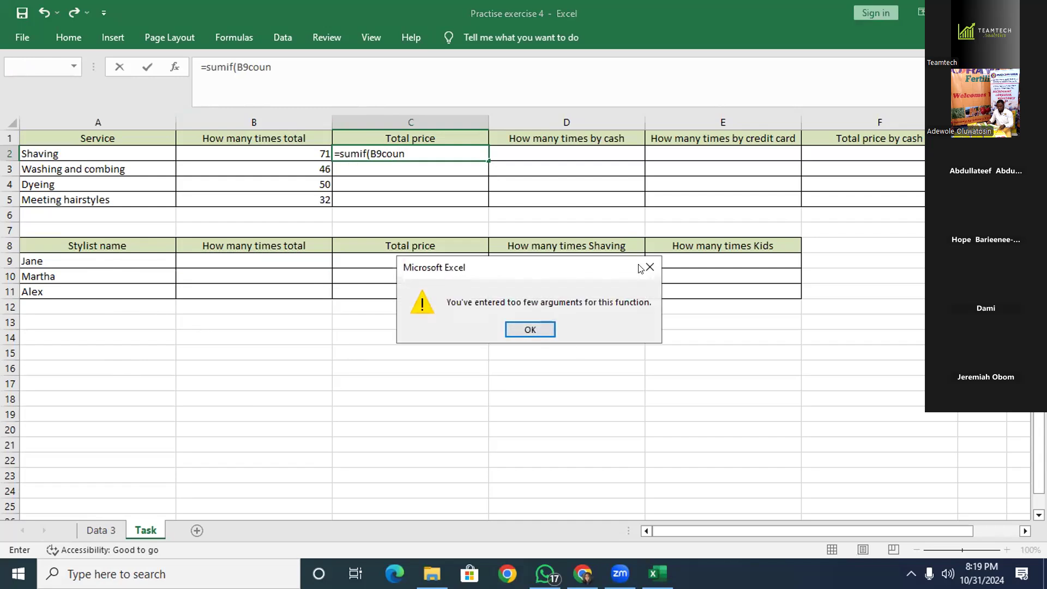
left_click(639, 263)
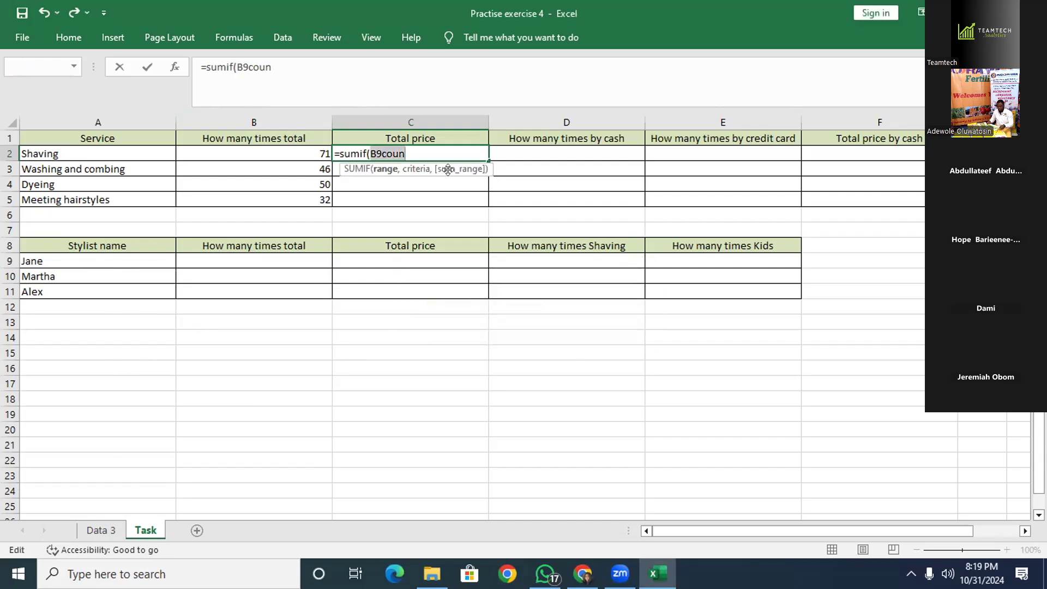
key("BackSpace")
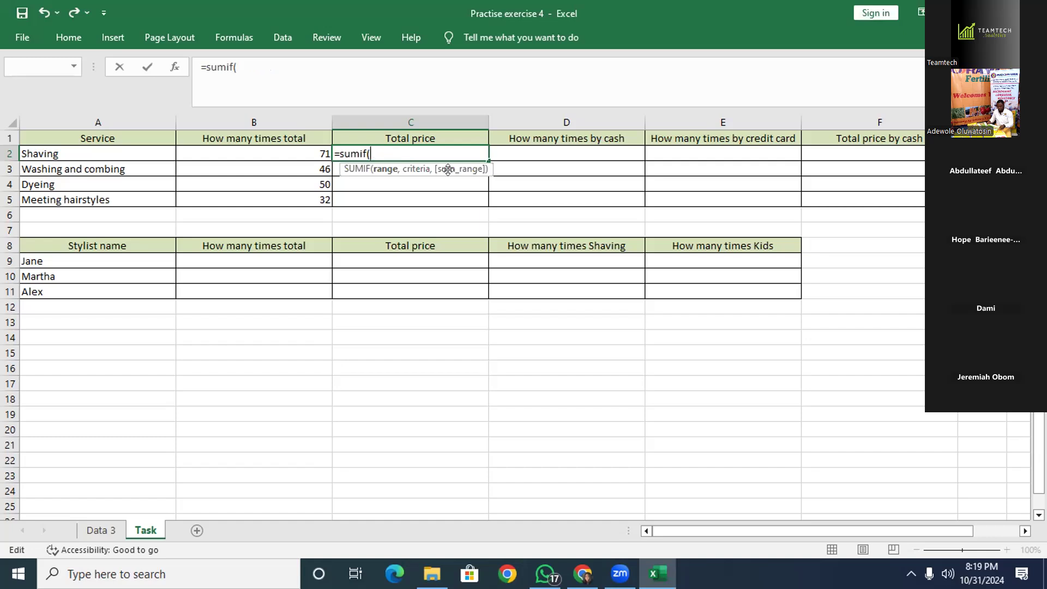
key("BackSpace")
key("BackSpace")
key("BackSpace")
key("BackSpace")
key("BackSpace")
key("BackSpace")
key("BackSpace")
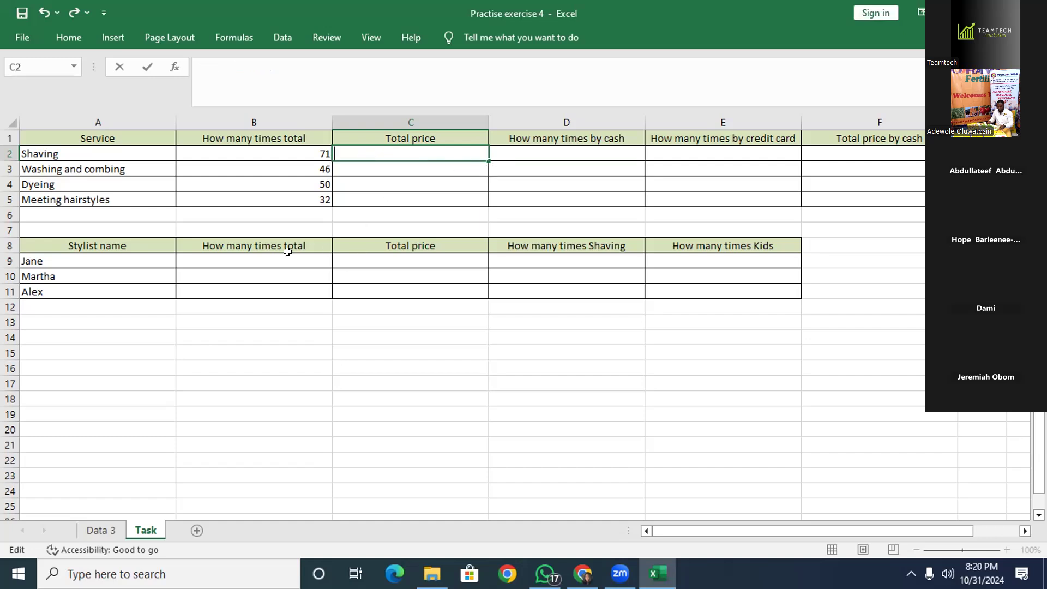
Start a =countif( formula in B9 for Jane's total.
left_click(287, 254)
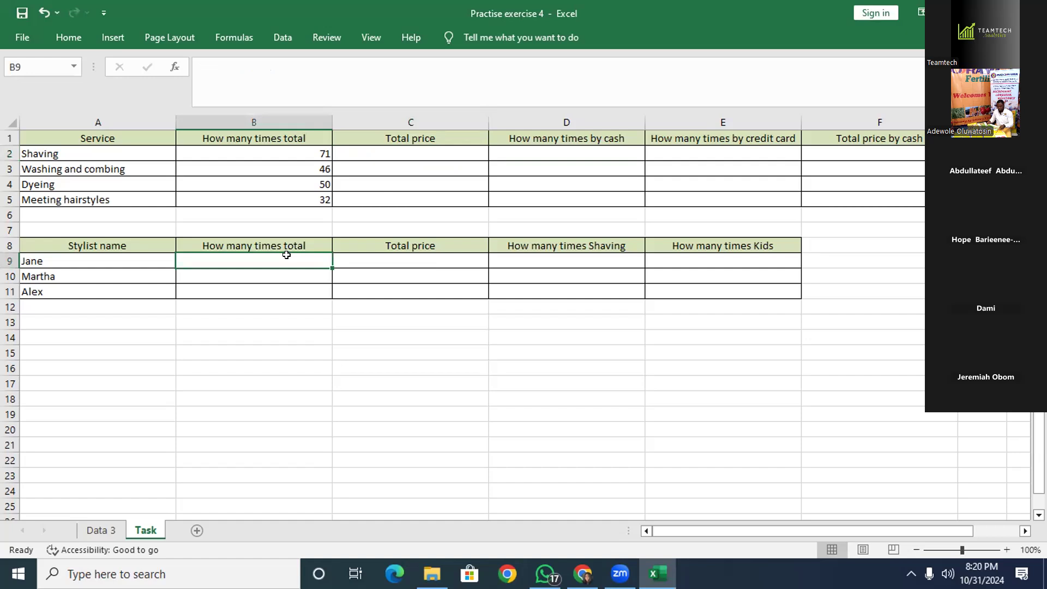
type("counti")
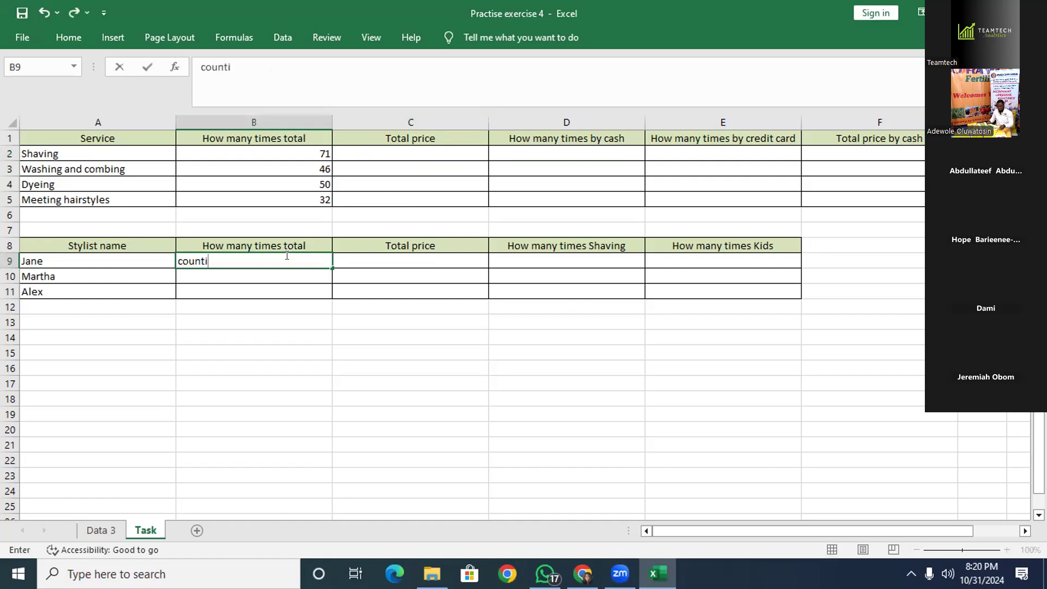
key("BackSpace")
key("BackSpace")
key("BackSpace")
key("BackSpace")
key("BackSpace")
key("BackSpace")
type("=count")
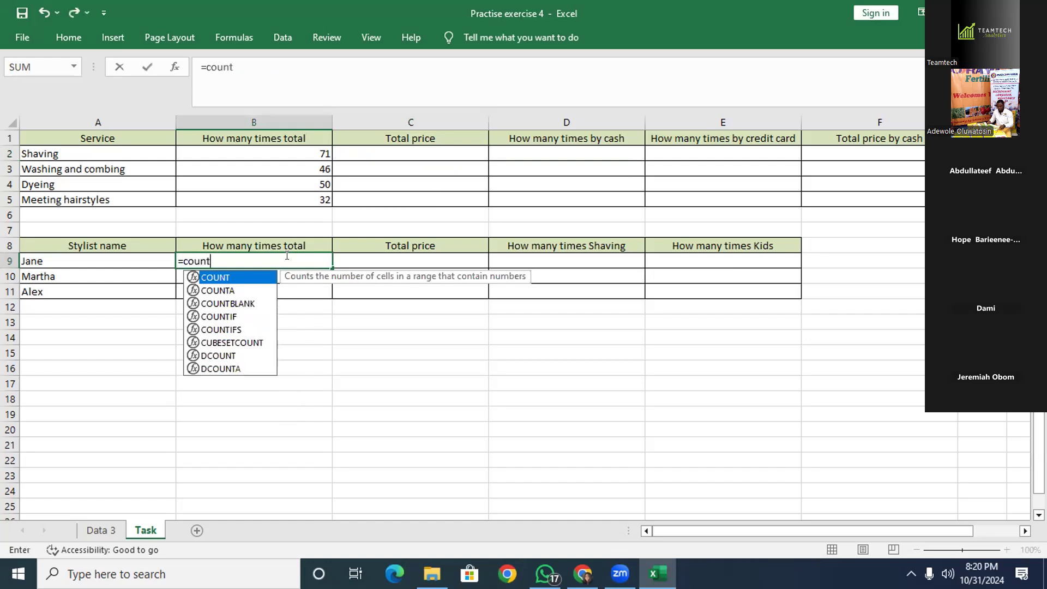
type("if(")
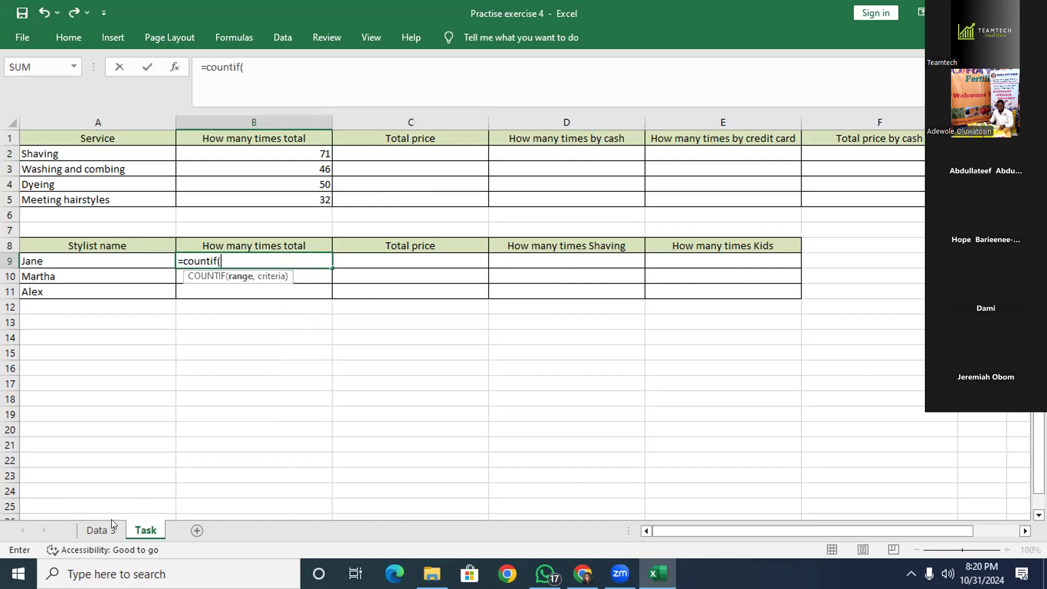
Show the Data 3 sheet scrolled up to its header row for picking the range.
left_click(101, 530)
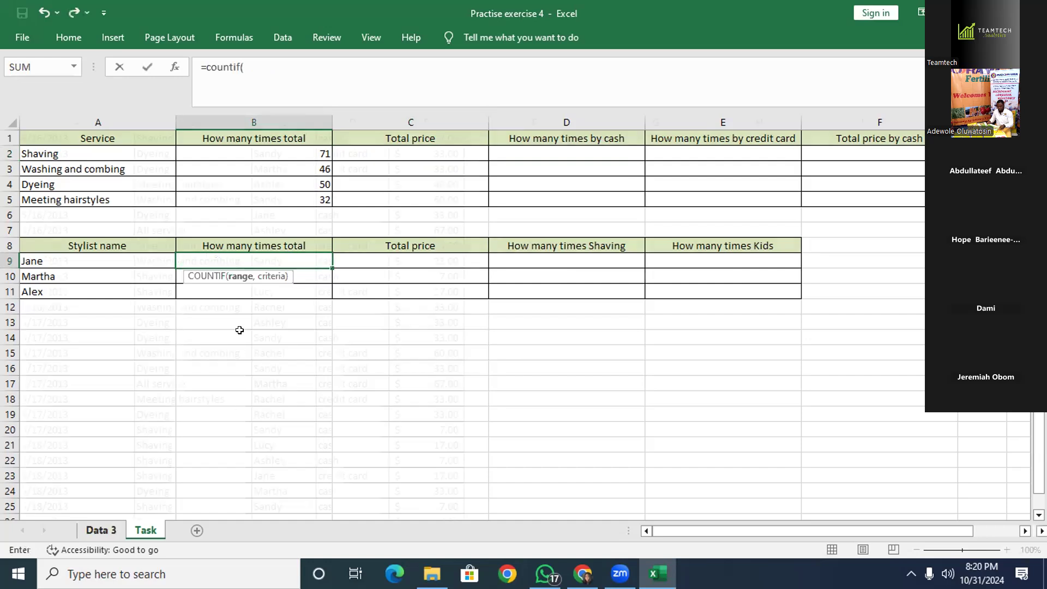
scroll(273, 224, "up", 7)
scroll(289, 205, "up", 11)
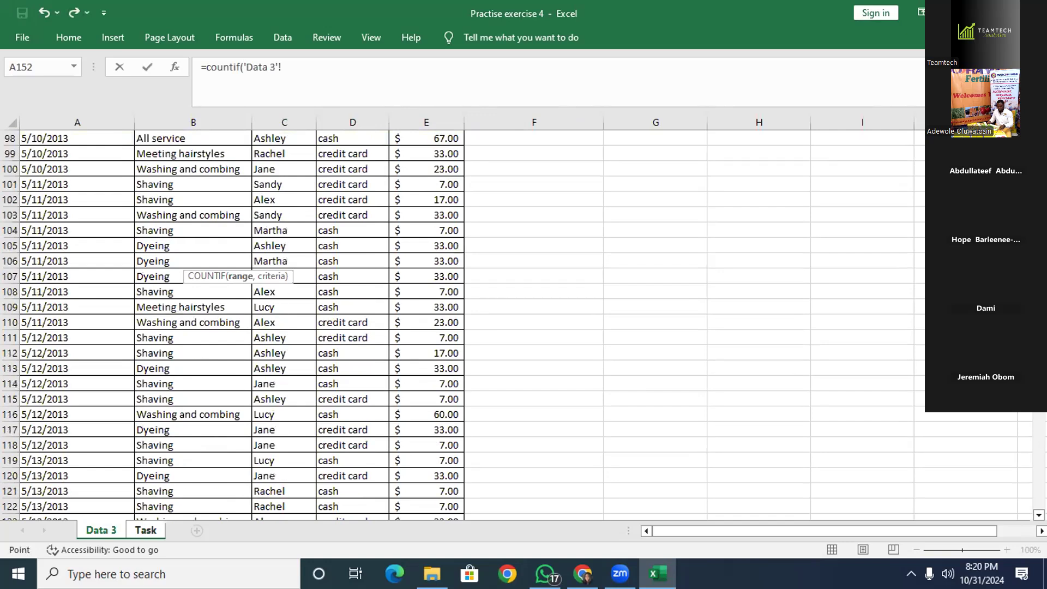
scroll(515, 325, "up", 3)
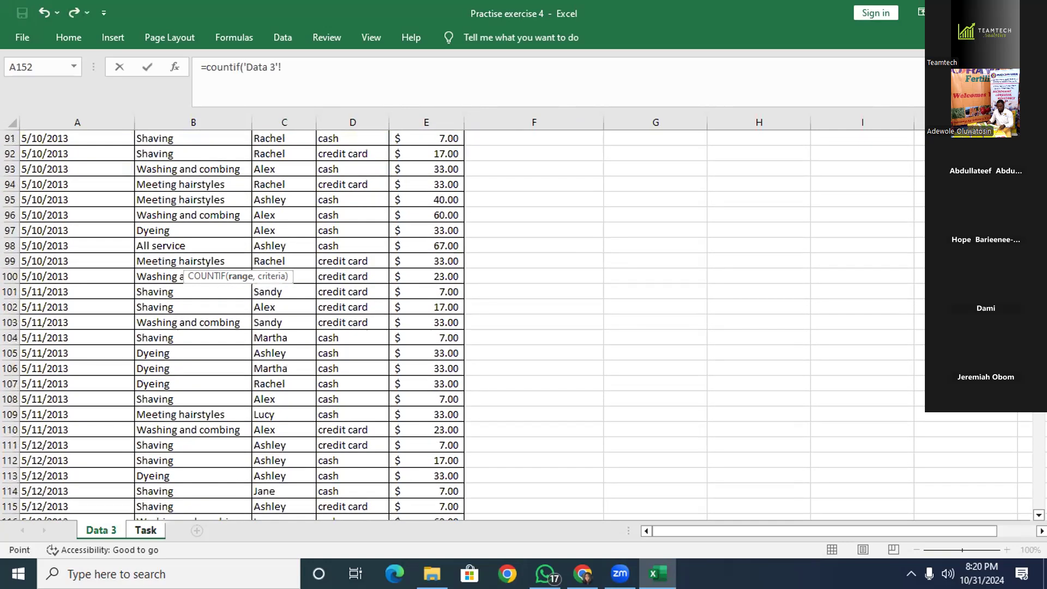
scroll(224, 327, "up", 10)
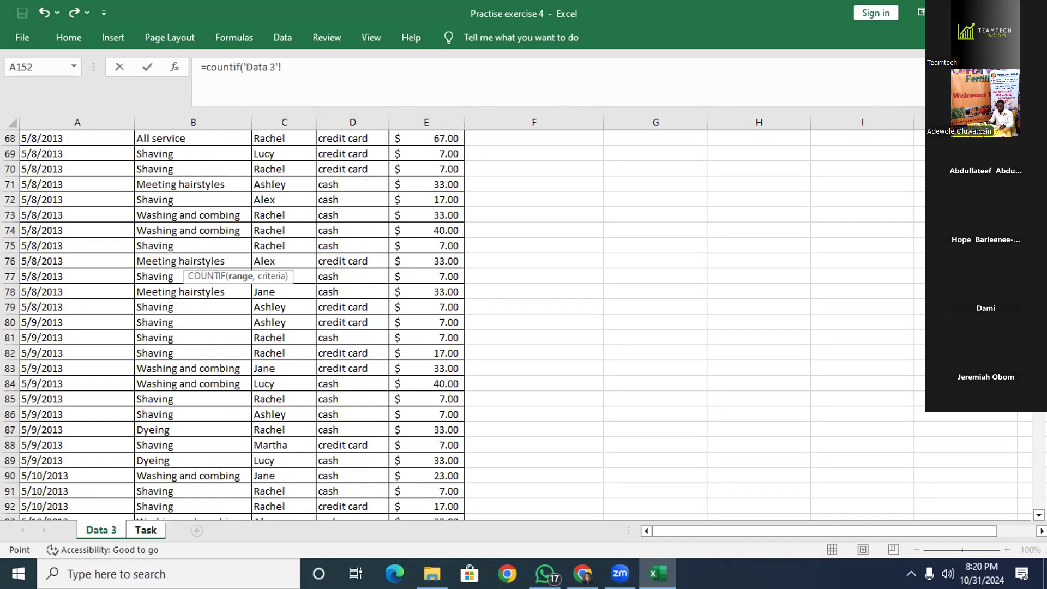
scroll(224, 326, "up", 11)
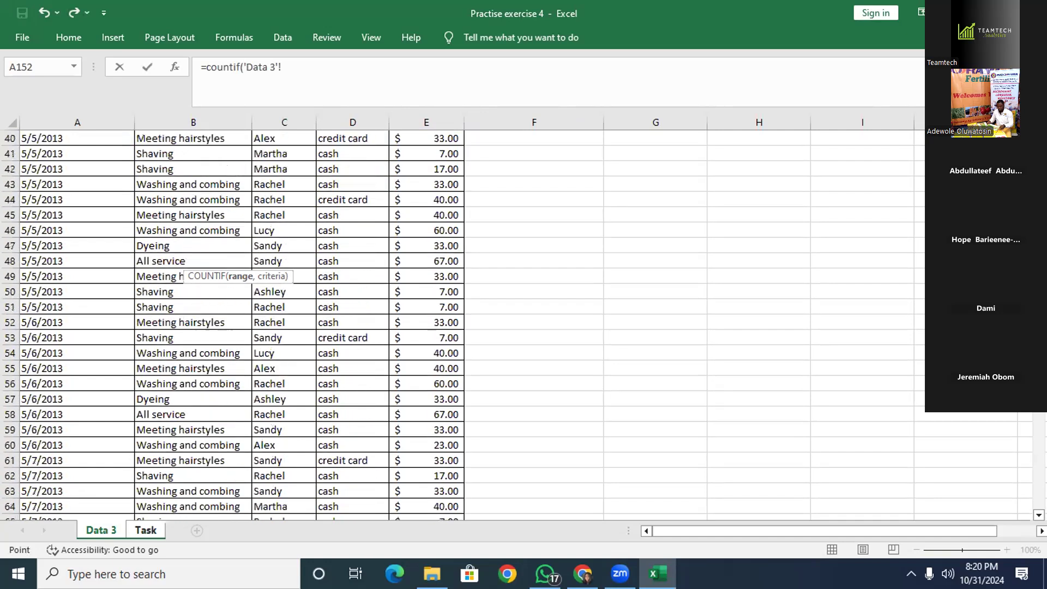
scroll(127, 98, "up", 5)
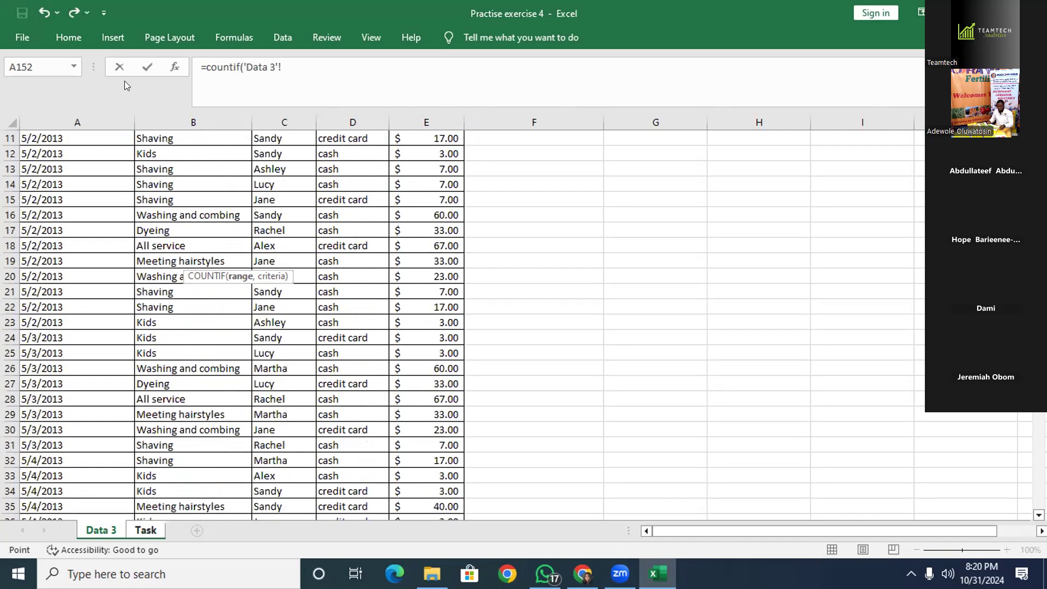
left_click(267, 127)
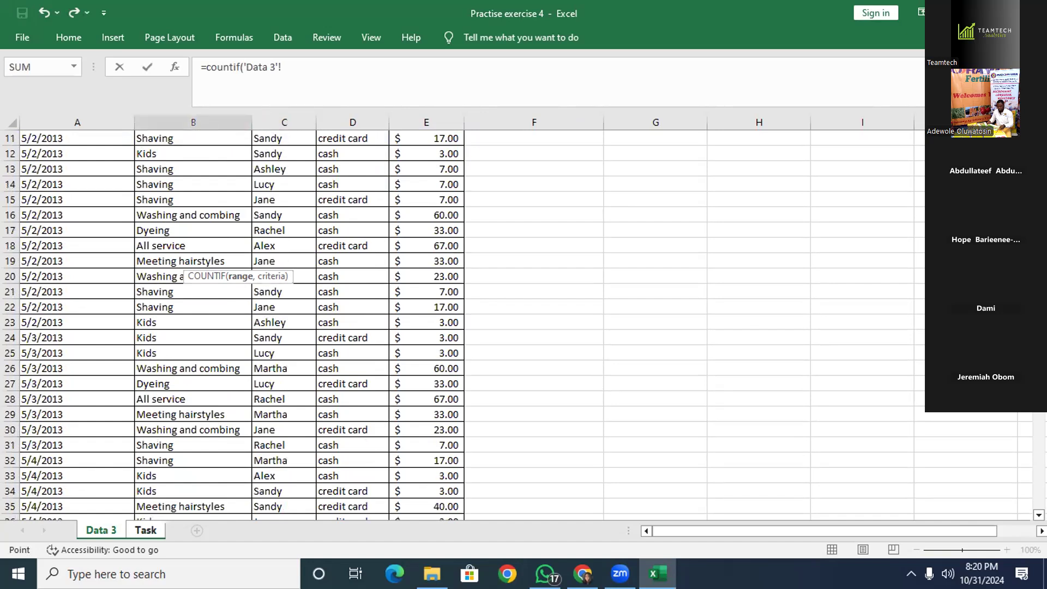
scroll(240, 327, "up", 1)
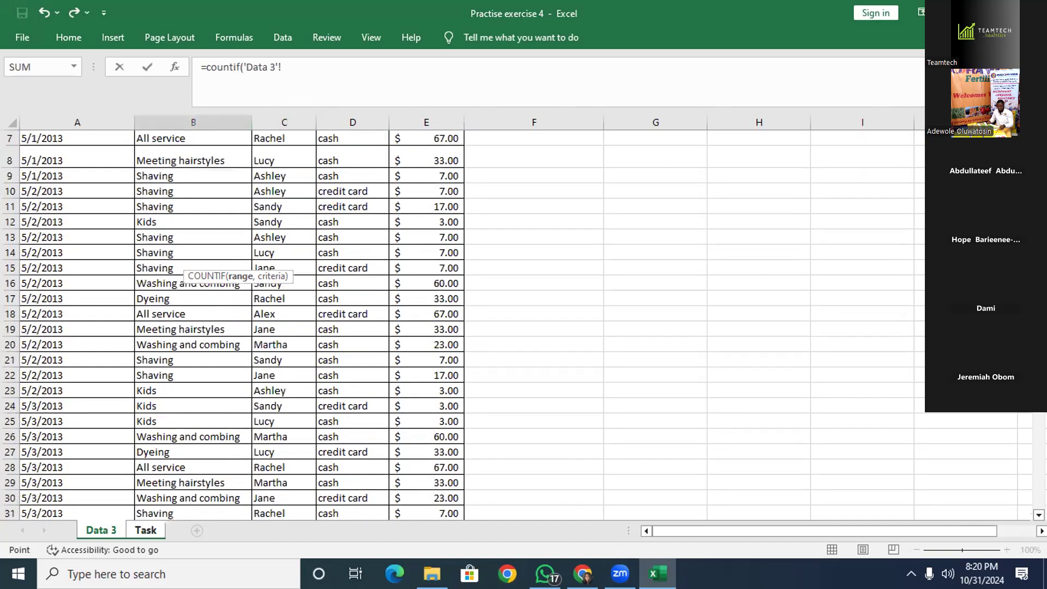
scroll(240, 327, "up", 2)
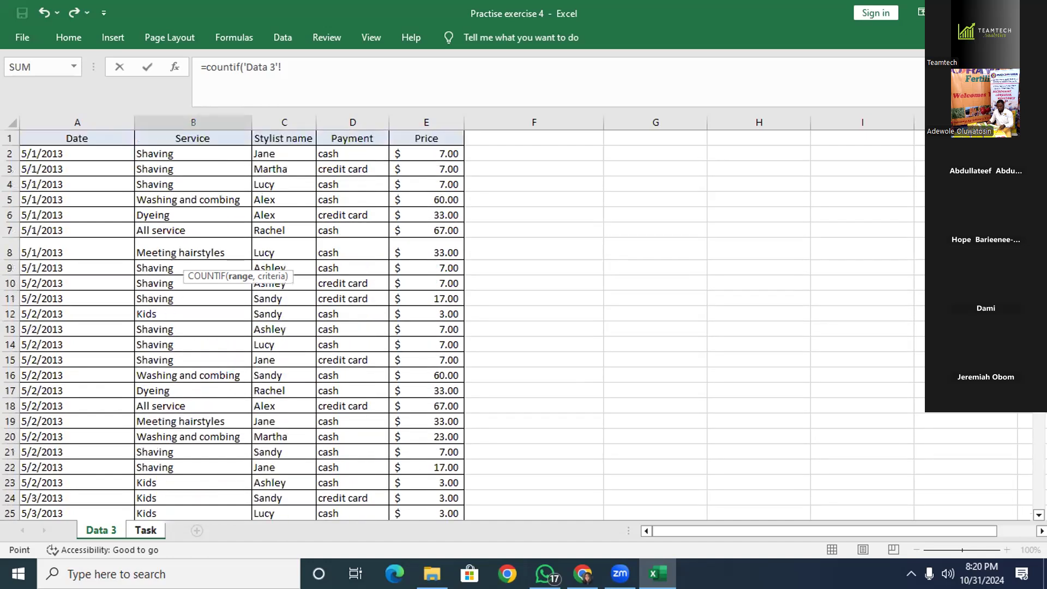
Complete the COUNTIF using Data 3 column C as range and Task!A9 as criterion.
left_click(288, 120)
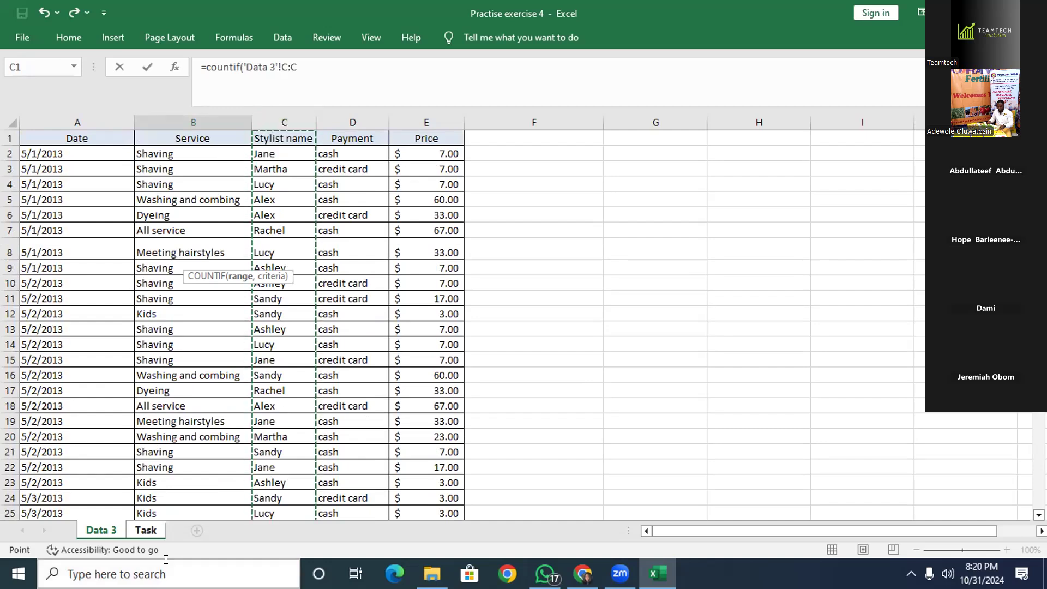
left_click(146, 530)
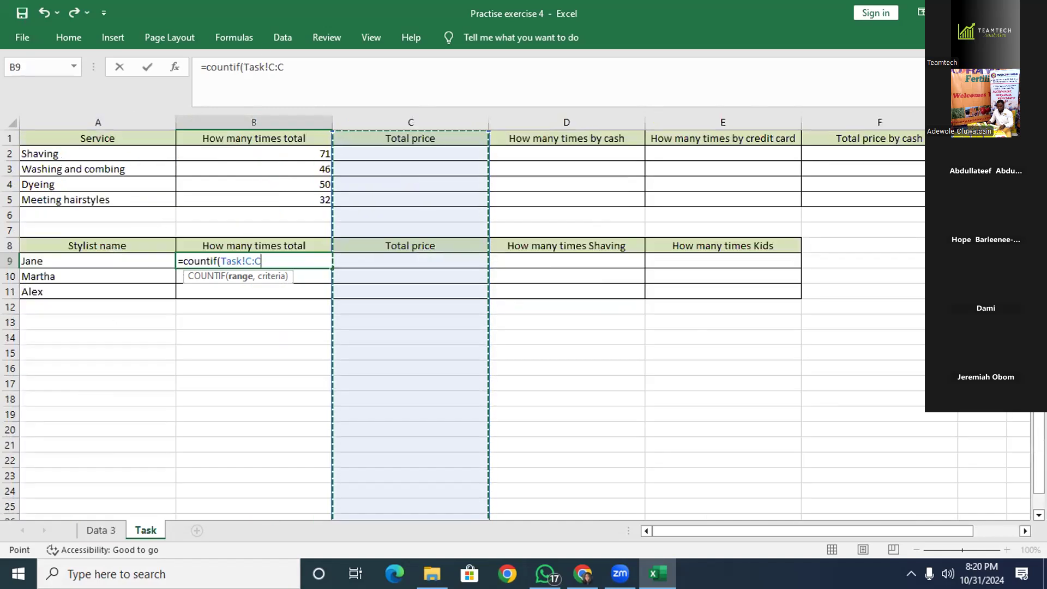
left_click(118, 524)
type(",")
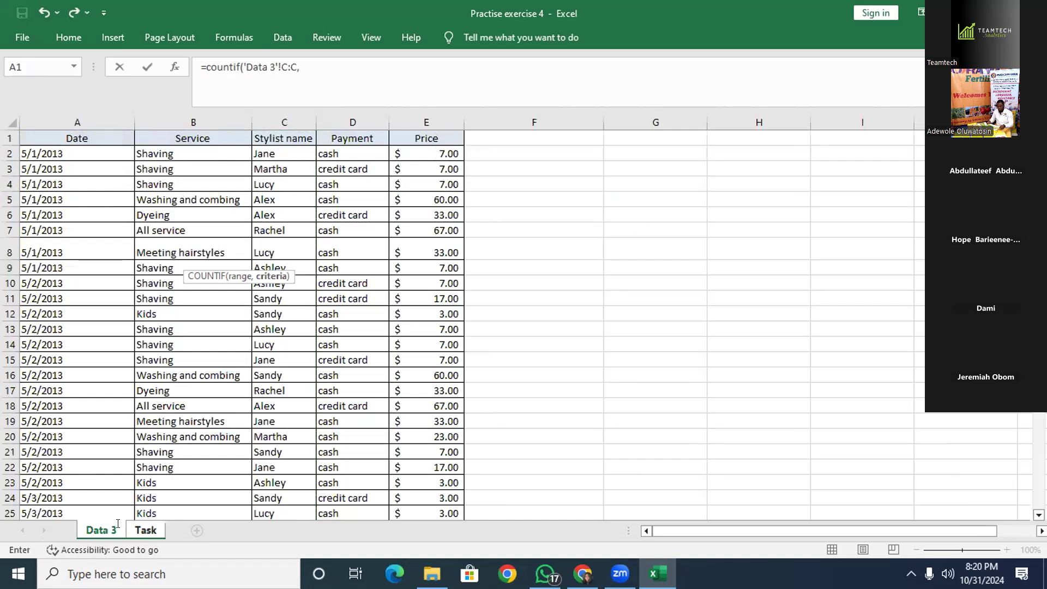
left_click(148, 529)
left_click(129, 261)
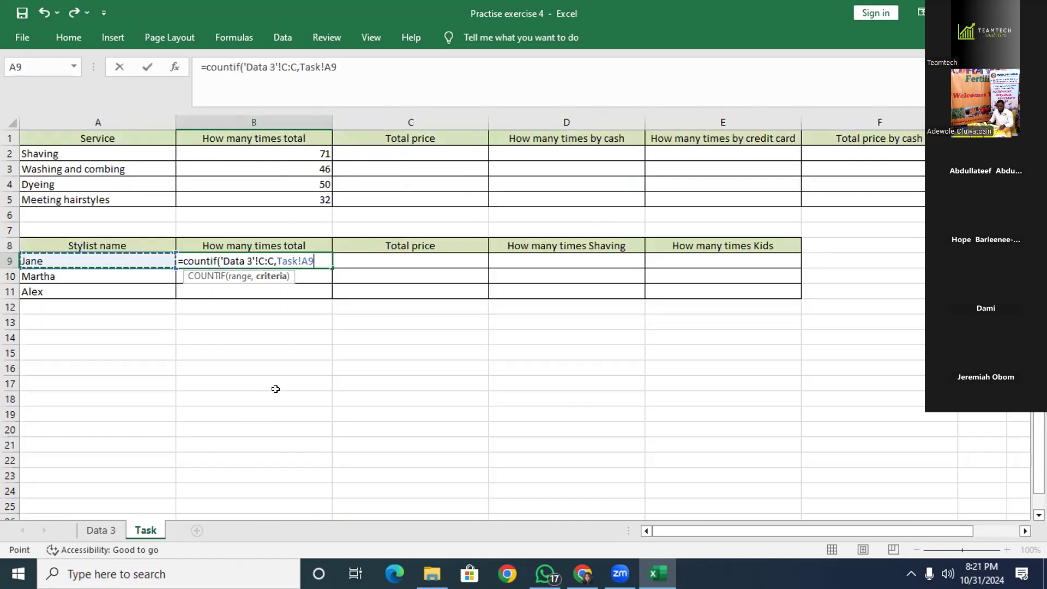
type(")")
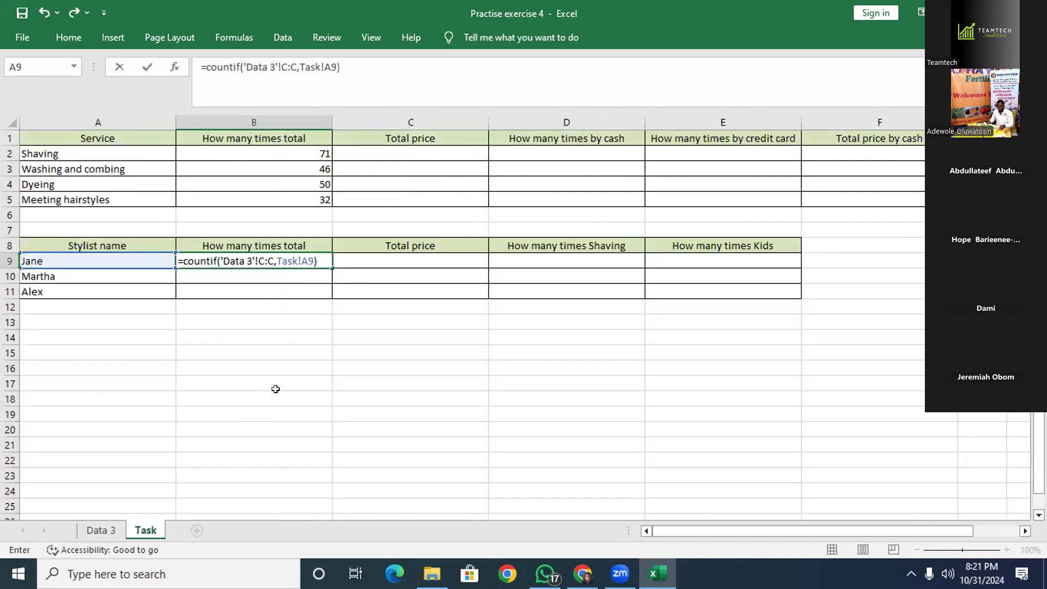
key("Return")
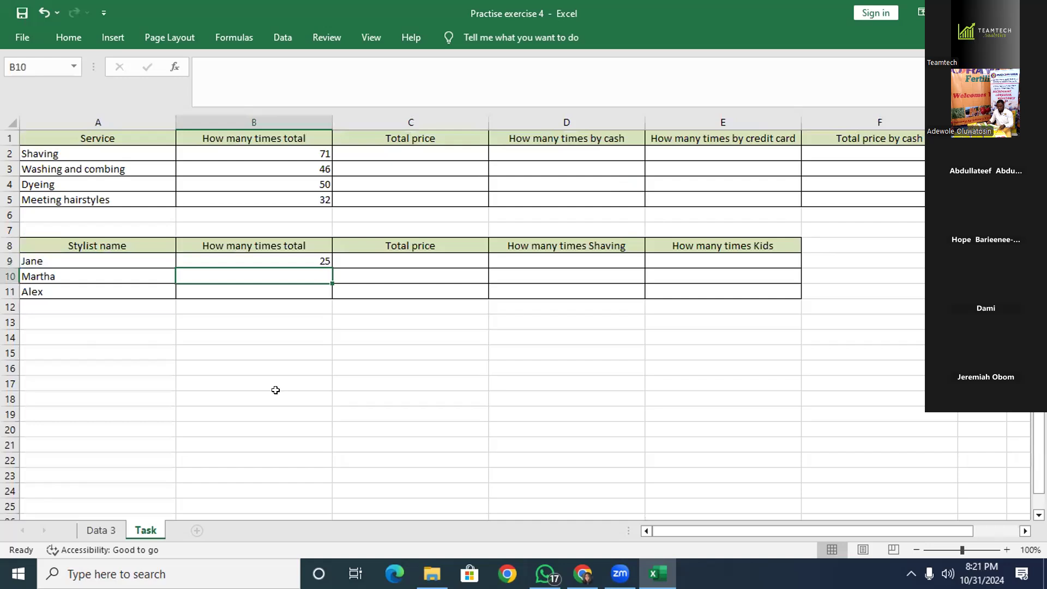
Fill B9's count formula down to B11 for Martha and Alex.
left_click(299, 254)
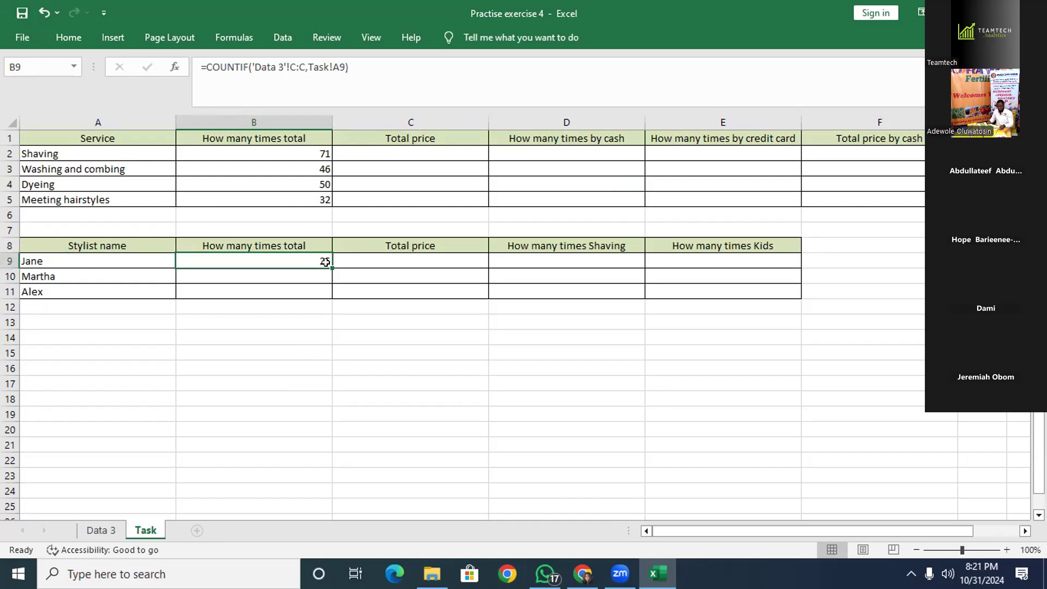
left_click_drag(329, 266, 325, 294)
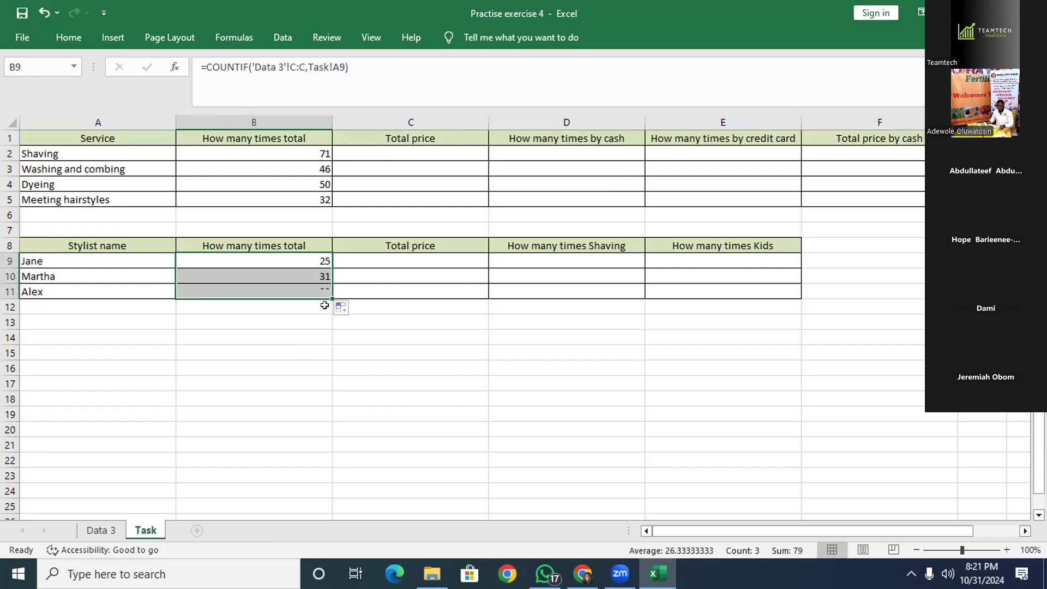
left_click(318, 319)
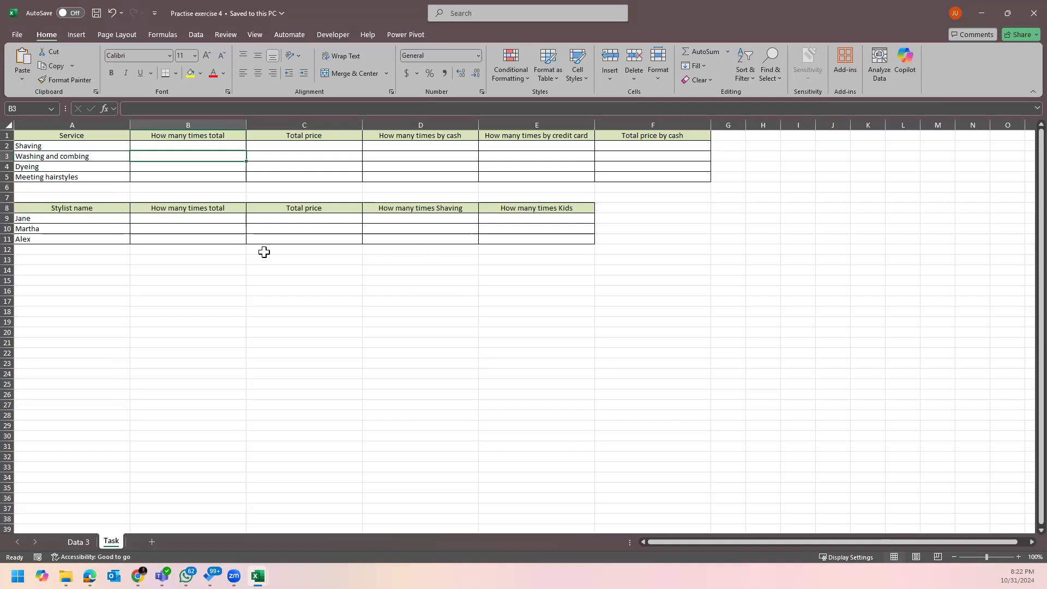
scroll(243, 318, "up", 2, "ctrl")
scroll(244, 320, "up", 1, "ctrl")
scroll(244, 320, "down", 2, "ctrl")
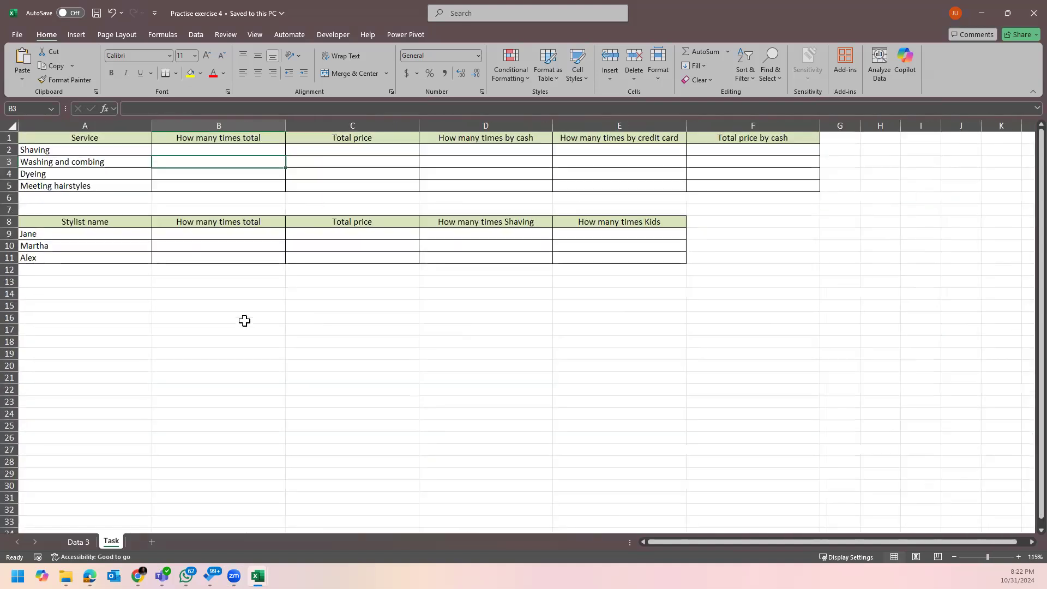
scroll(245, 320, "up", 1, "ctrl")
left_click(347, 267)
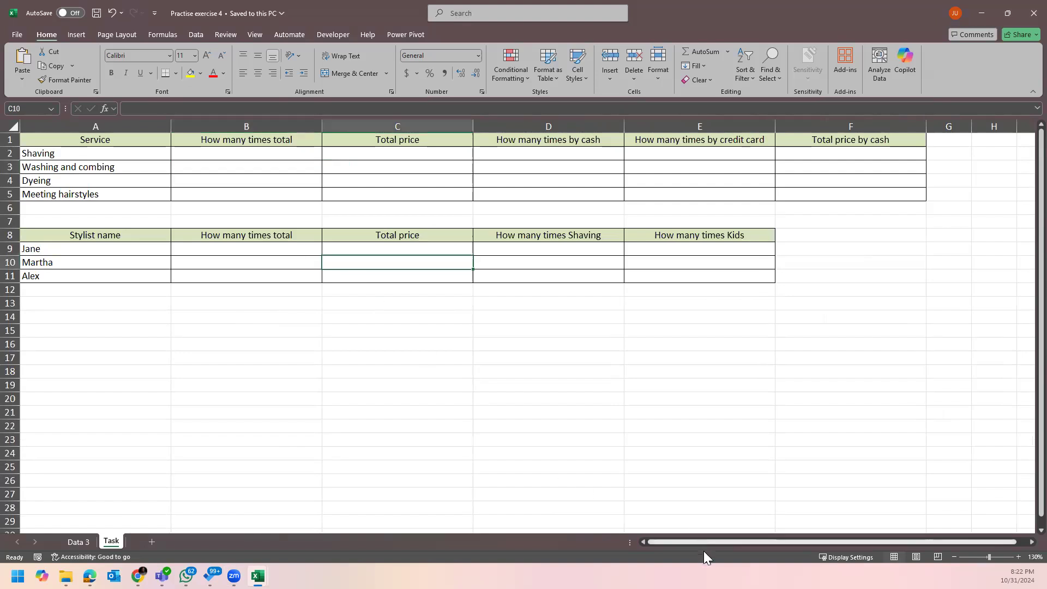
left_click(273, 155)
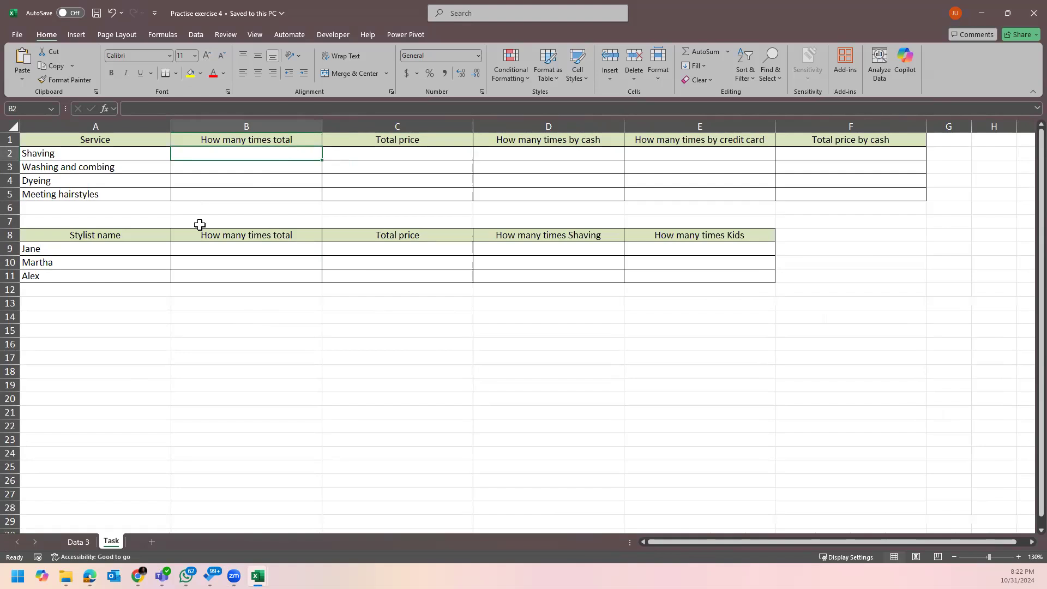
left_click(95, 155)
left_click(78, 542)
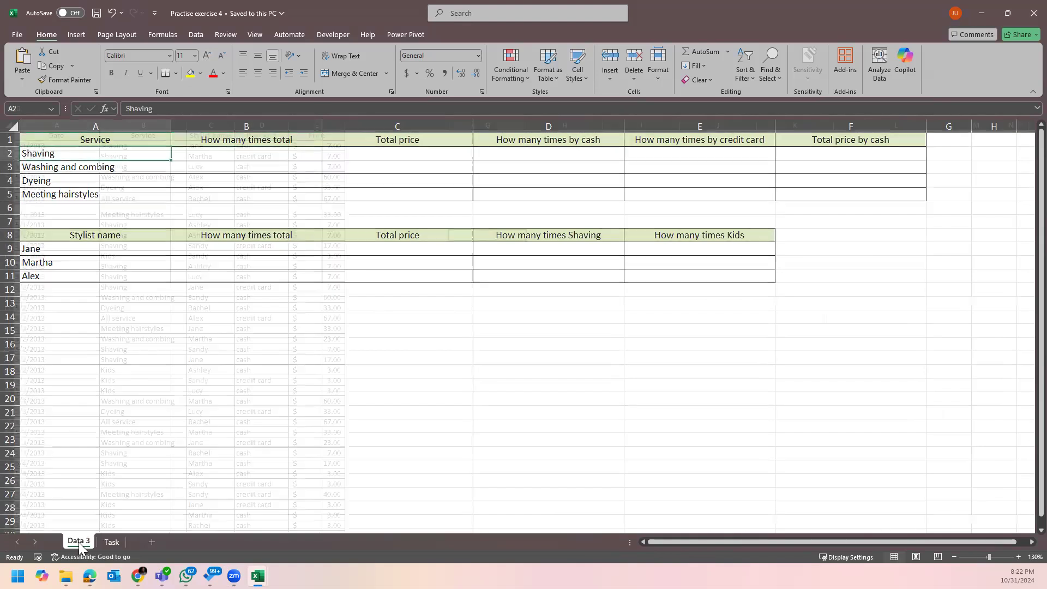
left_click_drag(69, 126, 327, 123)
left_click(113, 542)
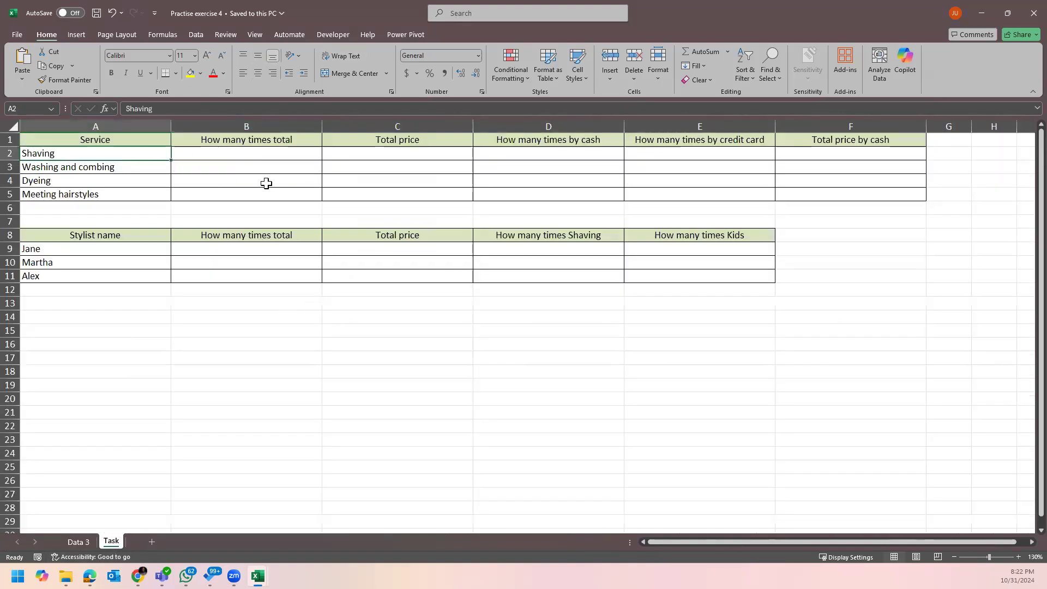
left_click(266, 183)
left_click(131, 162)
left_click(106, 154)
left_click(109, 140)
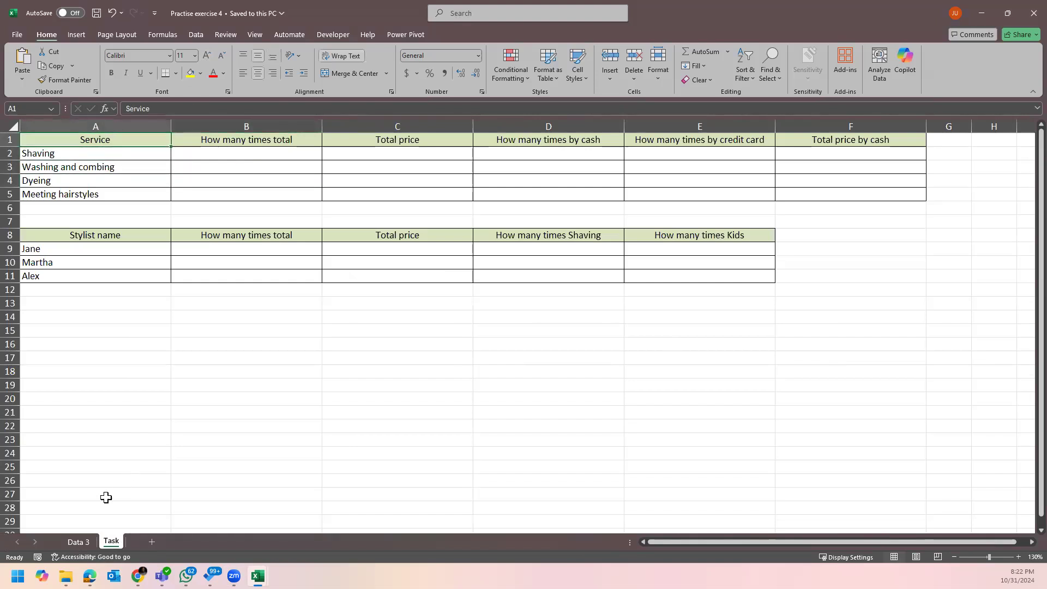
left_click(78, 542)
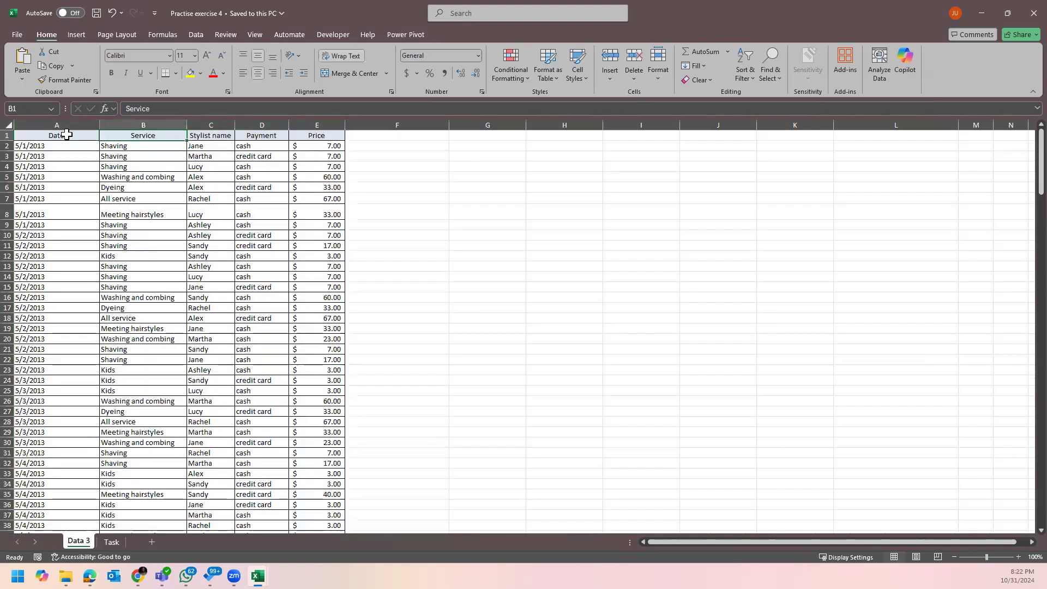
left_click(221, 133)
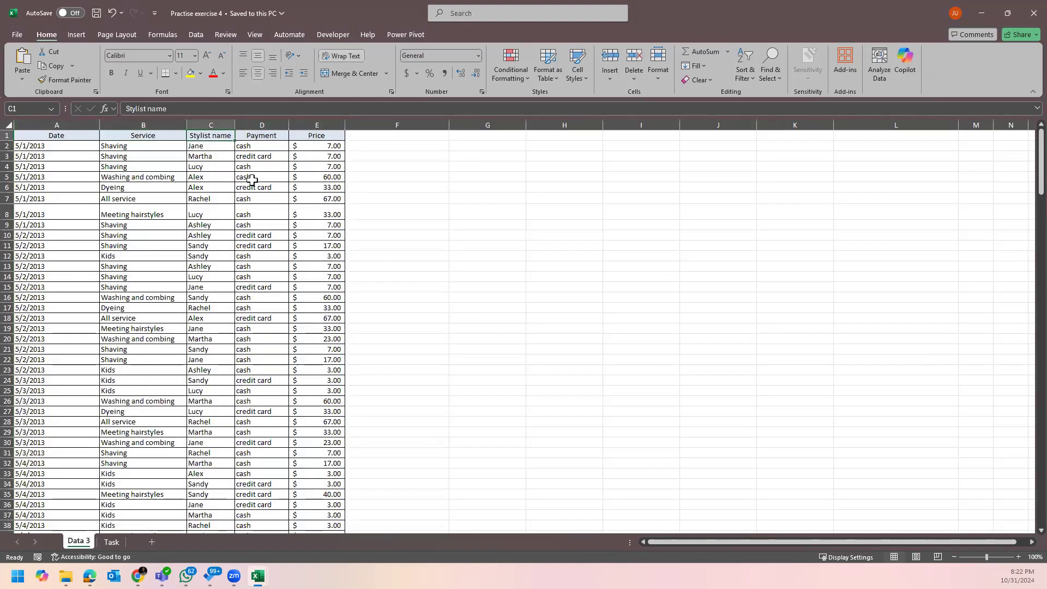
left_click(265, 136)
left_click(315, 137)
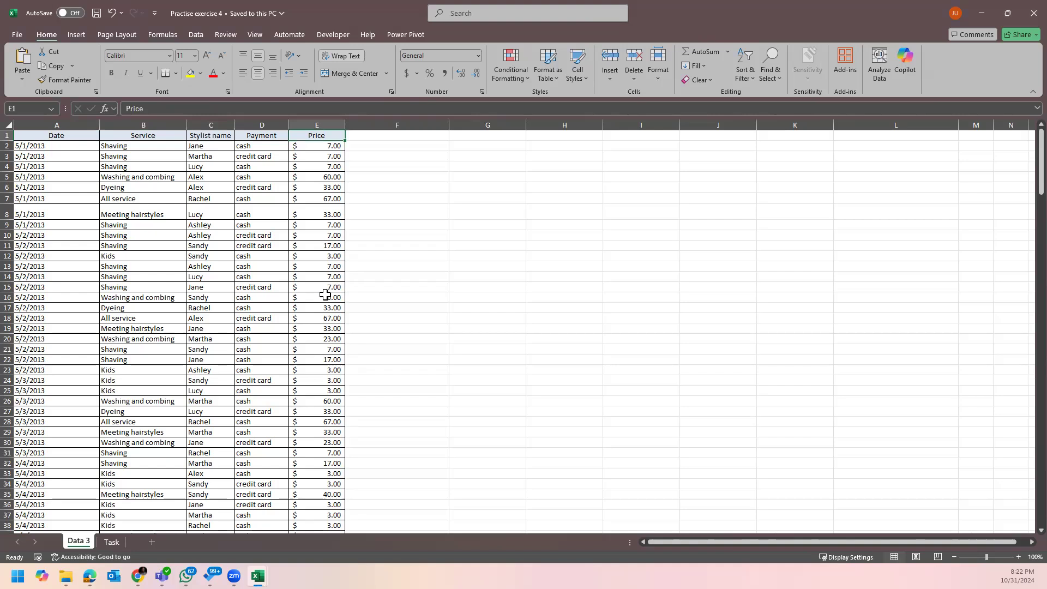
left_click(111, 541)
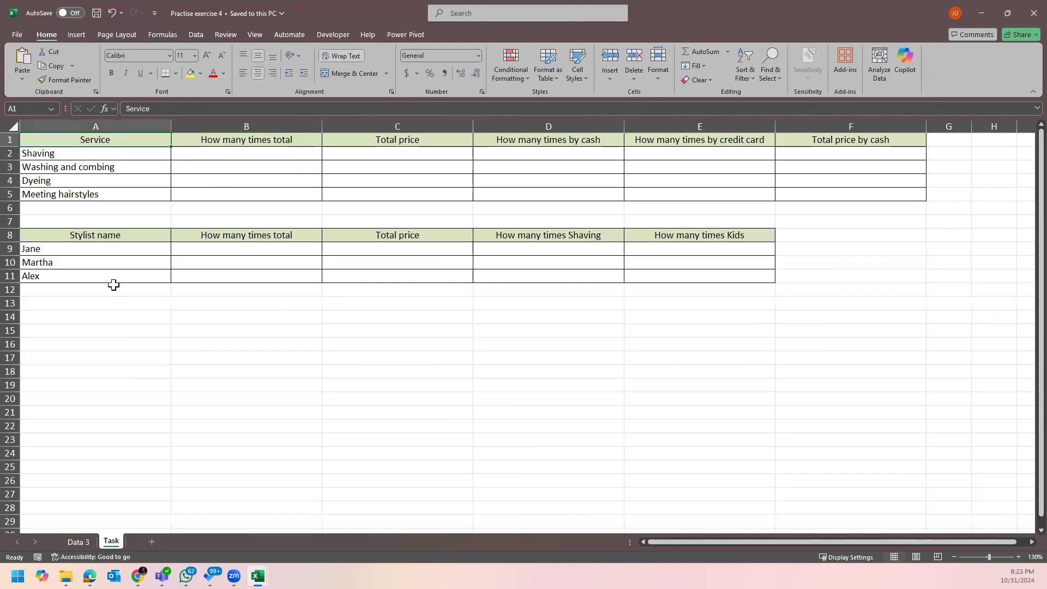
left_click(240, 142)
left_click(248, 163)
left_click(244, 155)
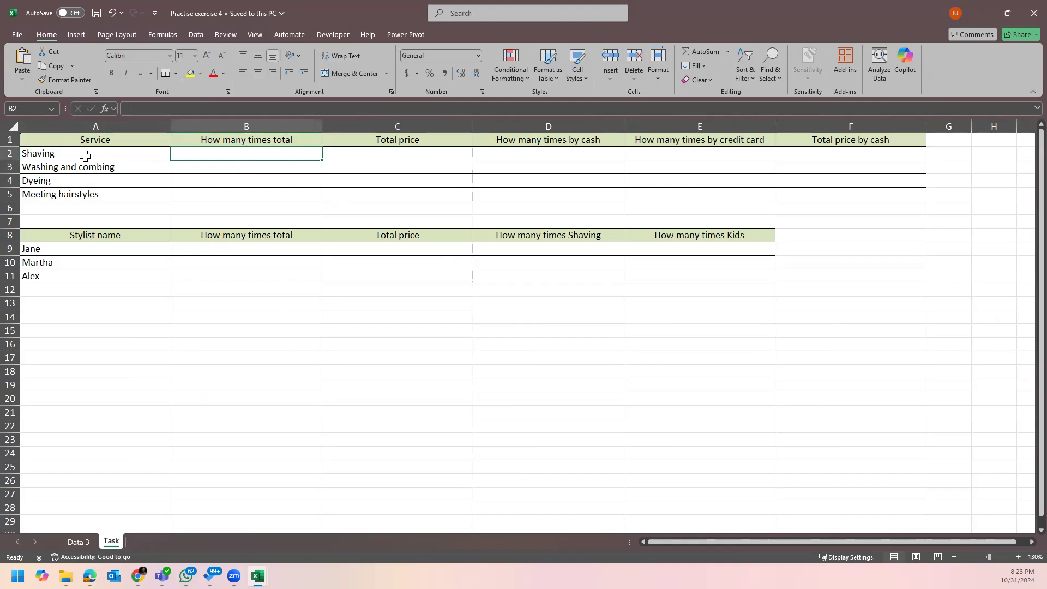
Enter =COUNTIF('Data 3'!B:B,Task!A2) in B2 to count Shaving services.
type("=")
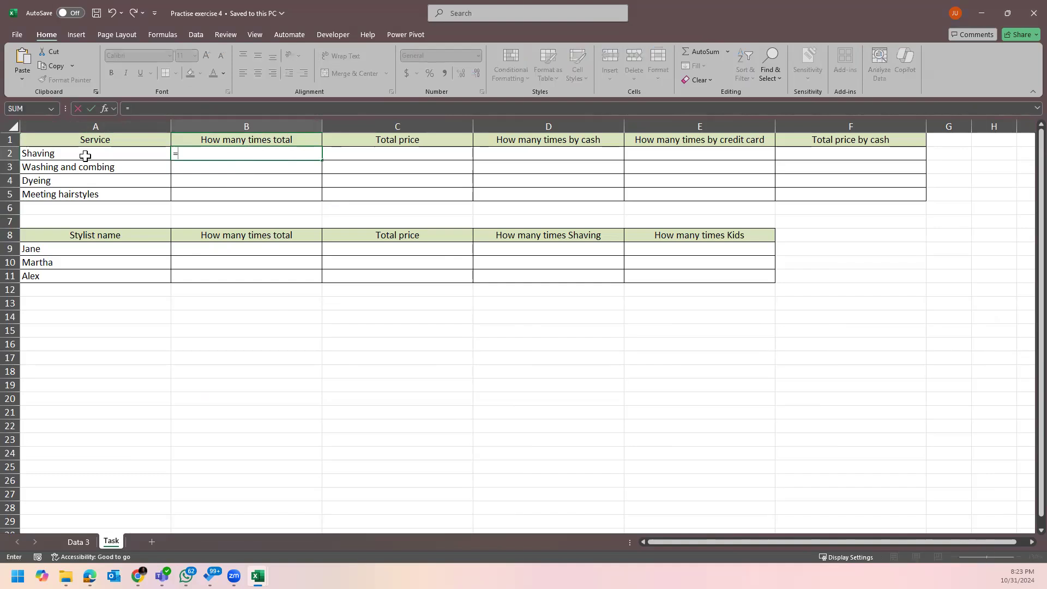
type("count")
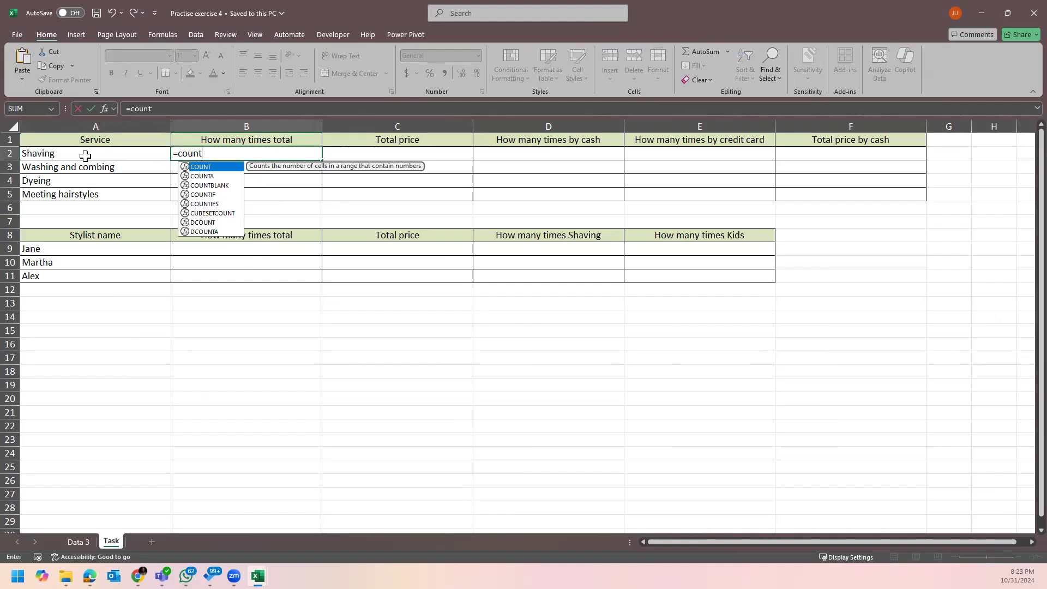
type("if")
key("Tab")
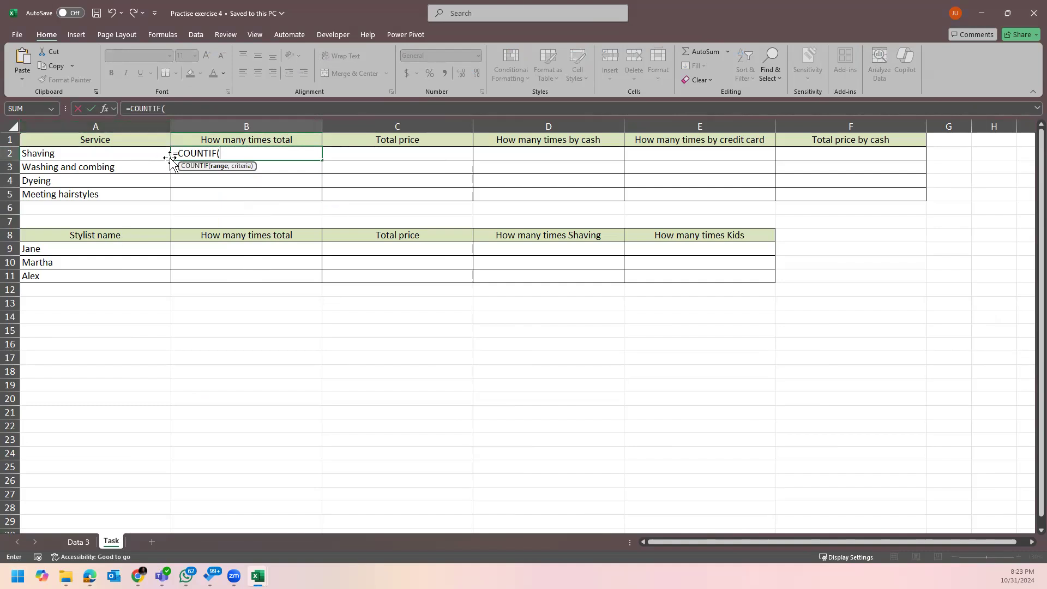
left_click(77, 541)
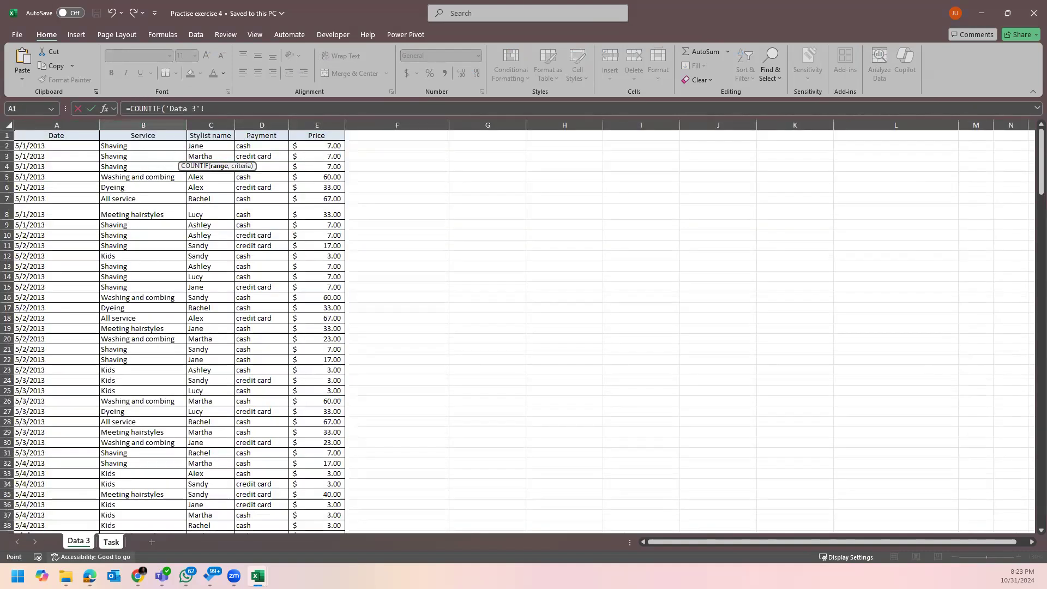
left_click(112, 541)
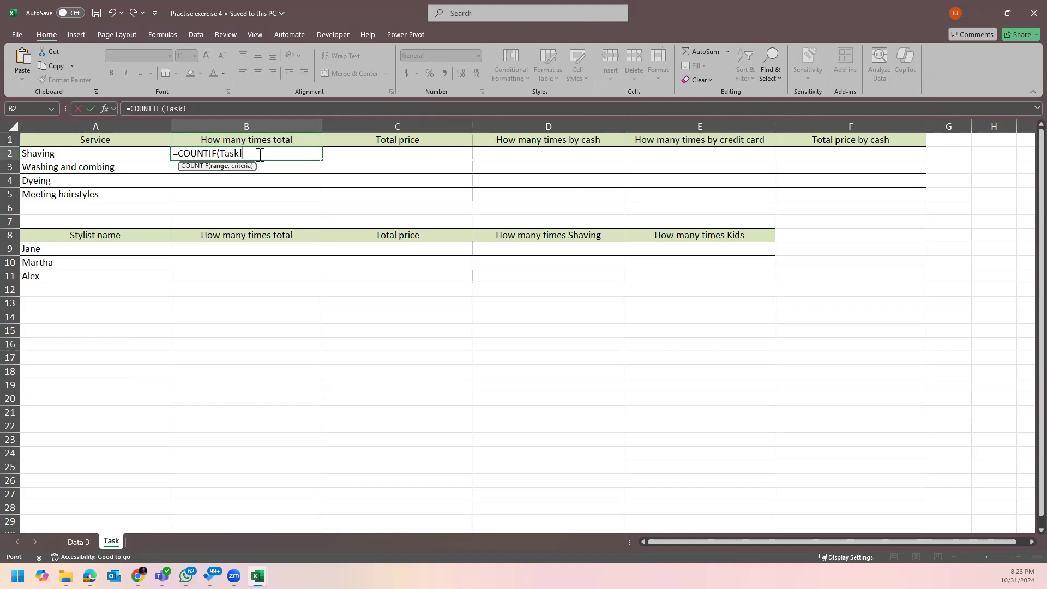
key("BackSpace")
key("BackSpace")
key("BackSpace")
key("BackSpace")
key("BackSpace")
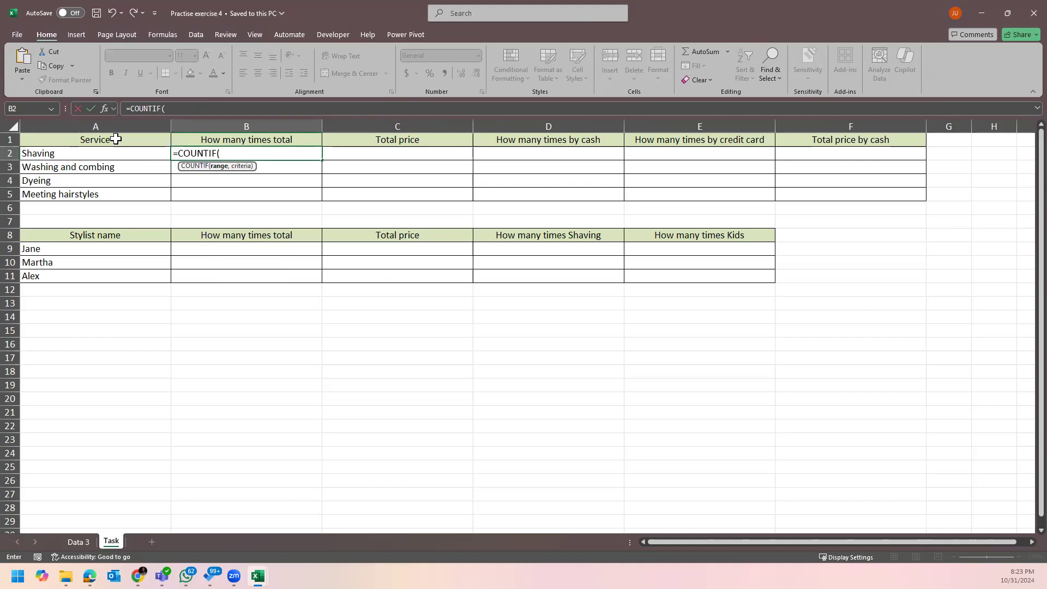
left_click(78, 541)
left_click(148, 119)
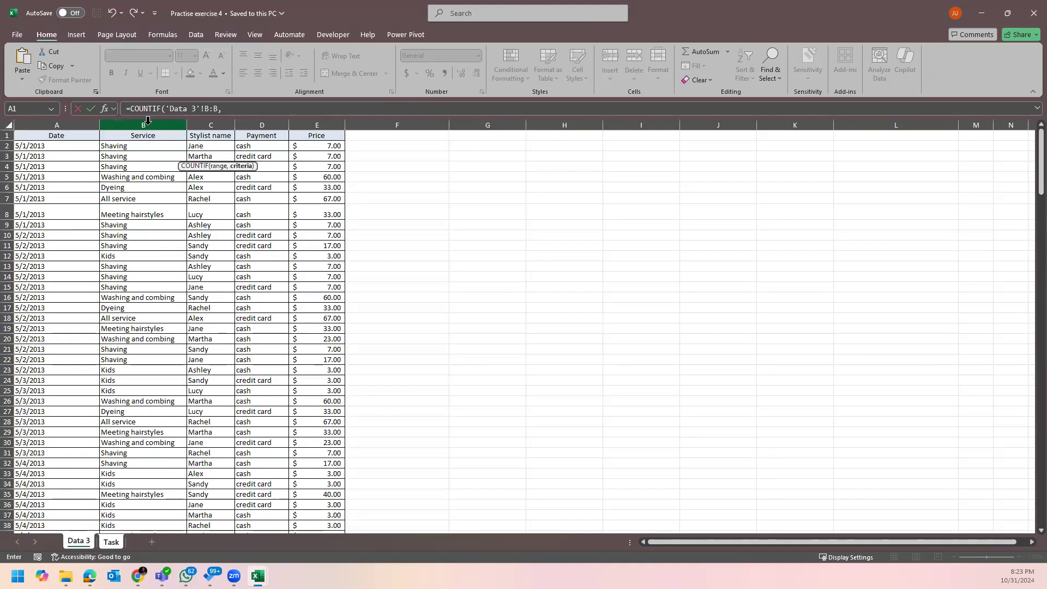
type(",")
left_click(102, 543)
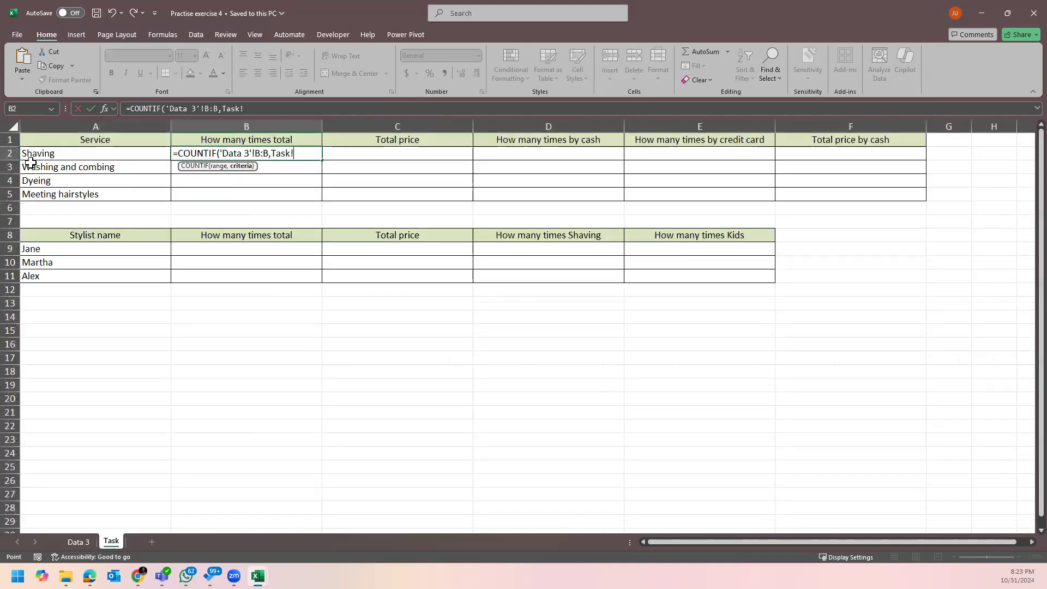
left_click(46, 154)
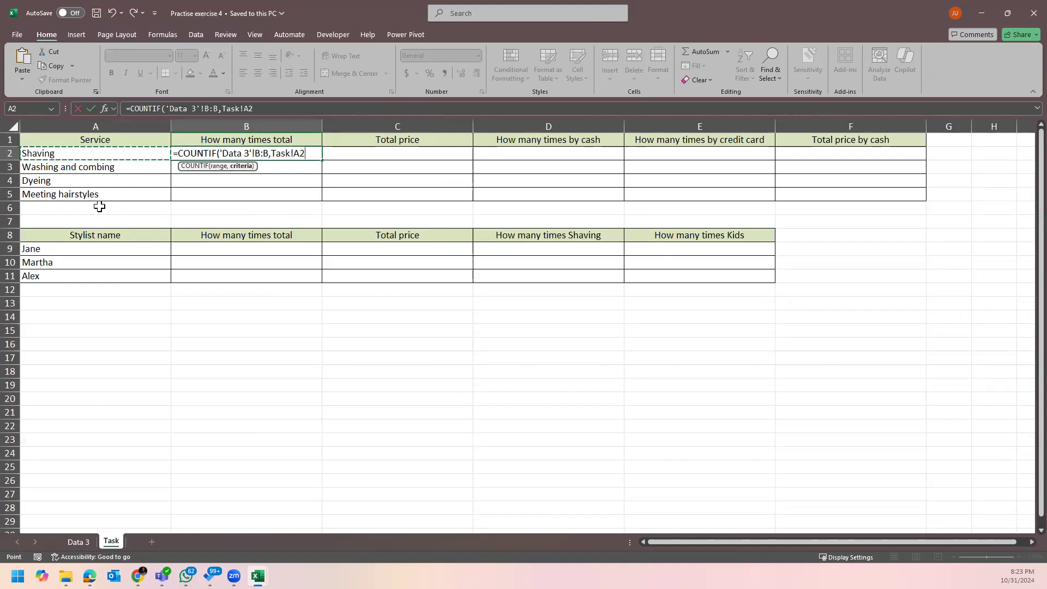
key("Return")
Fill the B2 count formula down to B5, giving 71, 46, 50 and 32.
left_click(275, 152)
left_click_drag(321, 160, 322, 198)
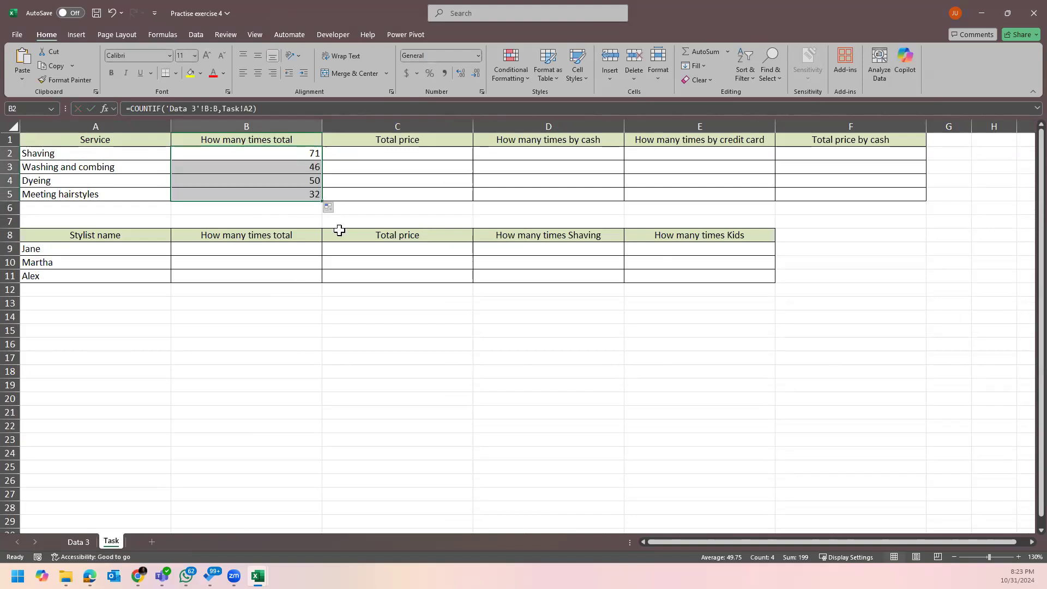
left_click(409, 156)
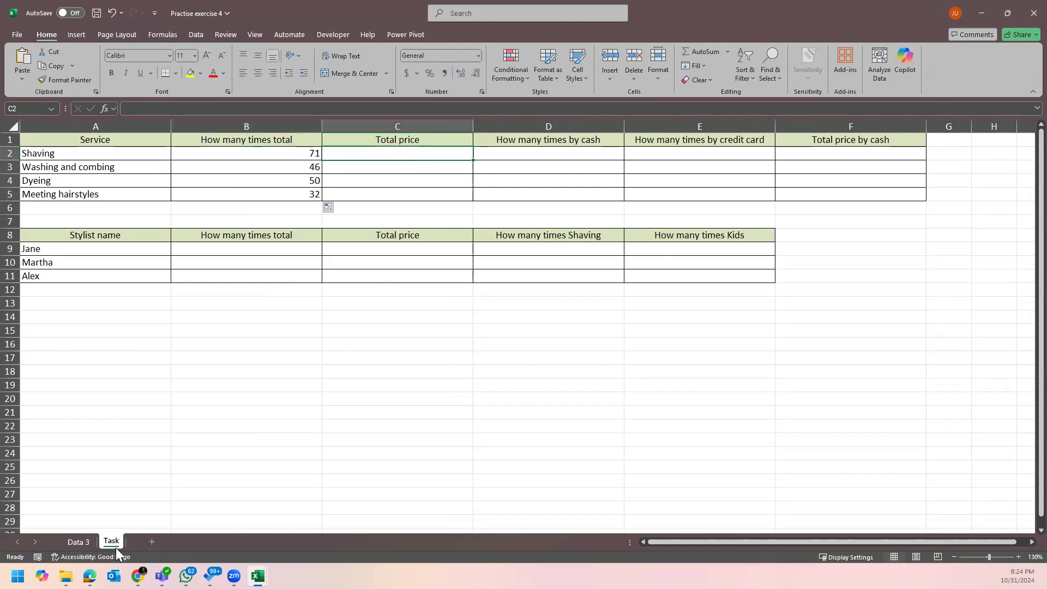
left_click(78, 541)
left_click(321, 136)
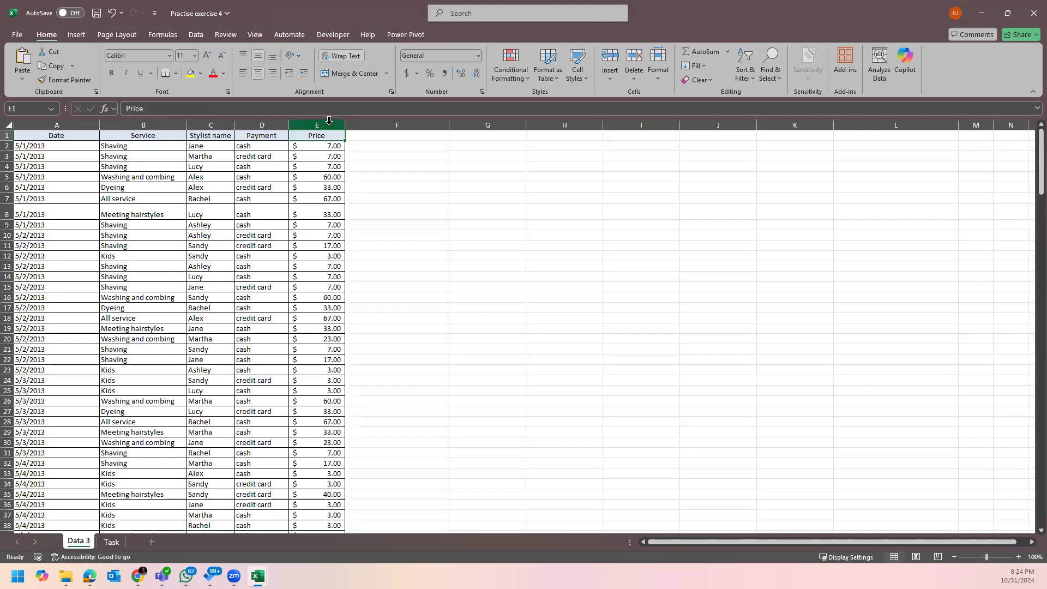
left_click(328, 120)
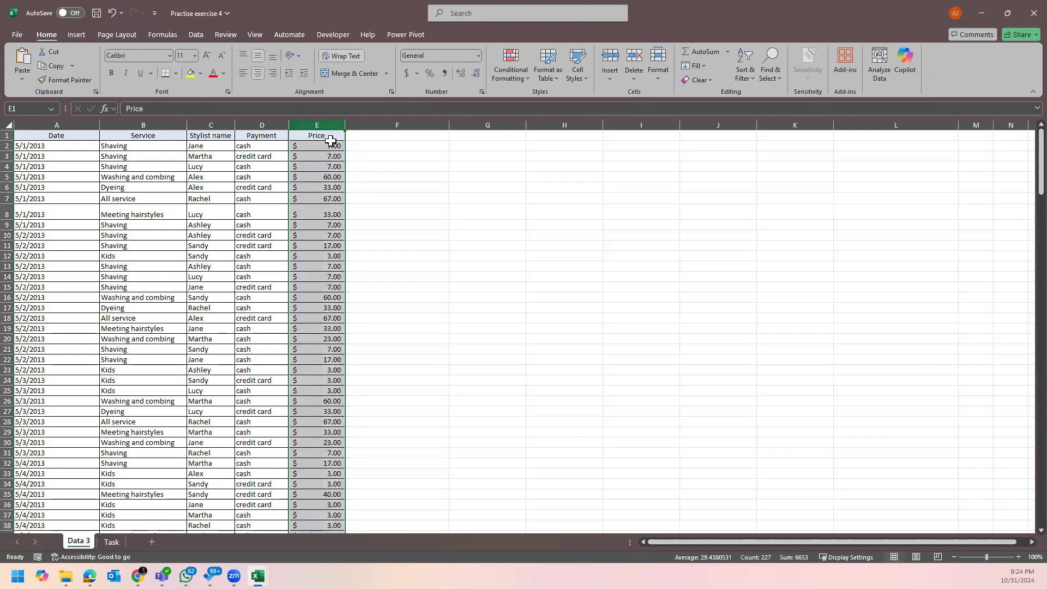
left_click(111, 541)
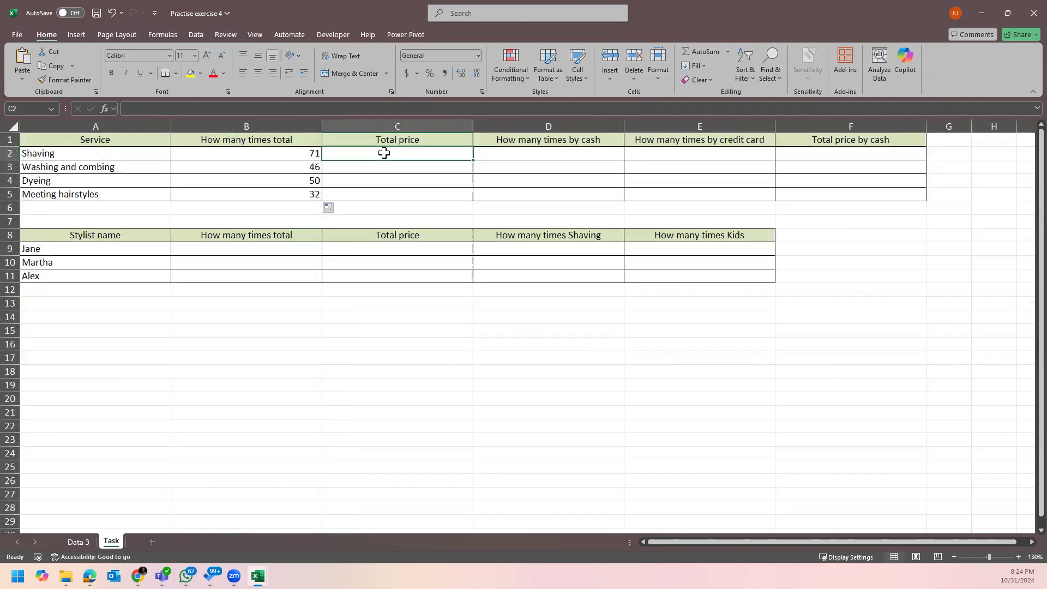
type("=")
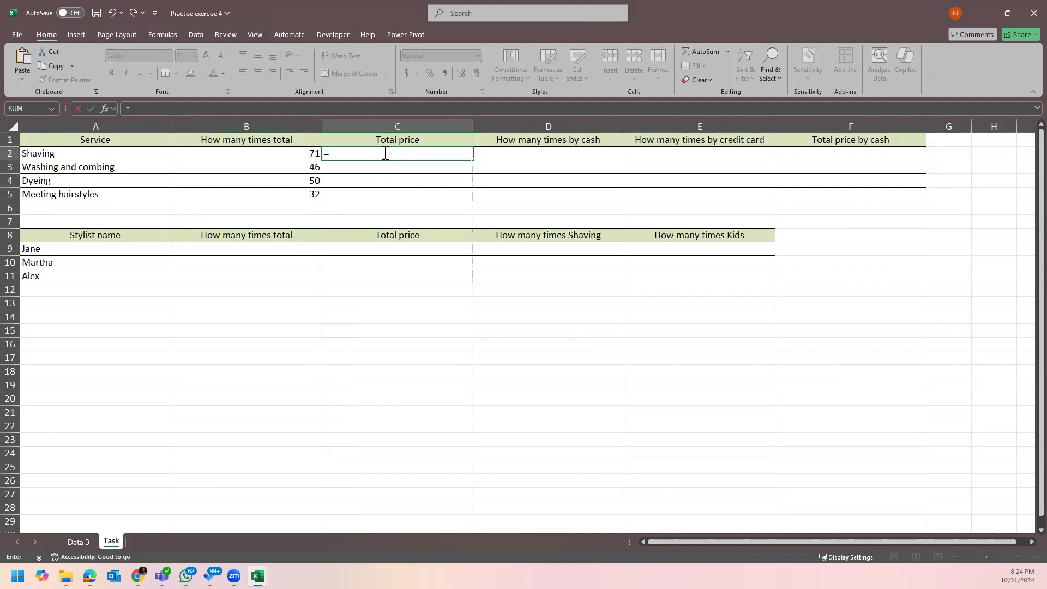
type("sumif")
Complete =SUMIF('Data 3'!B:B,Task!A2,'Data 3'!E:E) in C2 for Shaving's total price.
key("Tab")
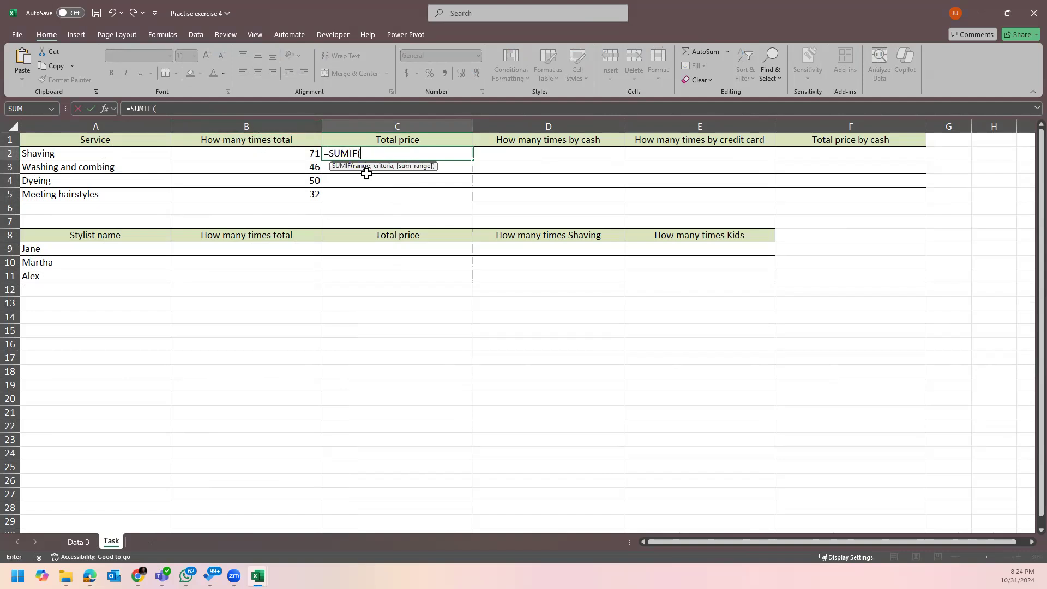
left_click(79, 542)
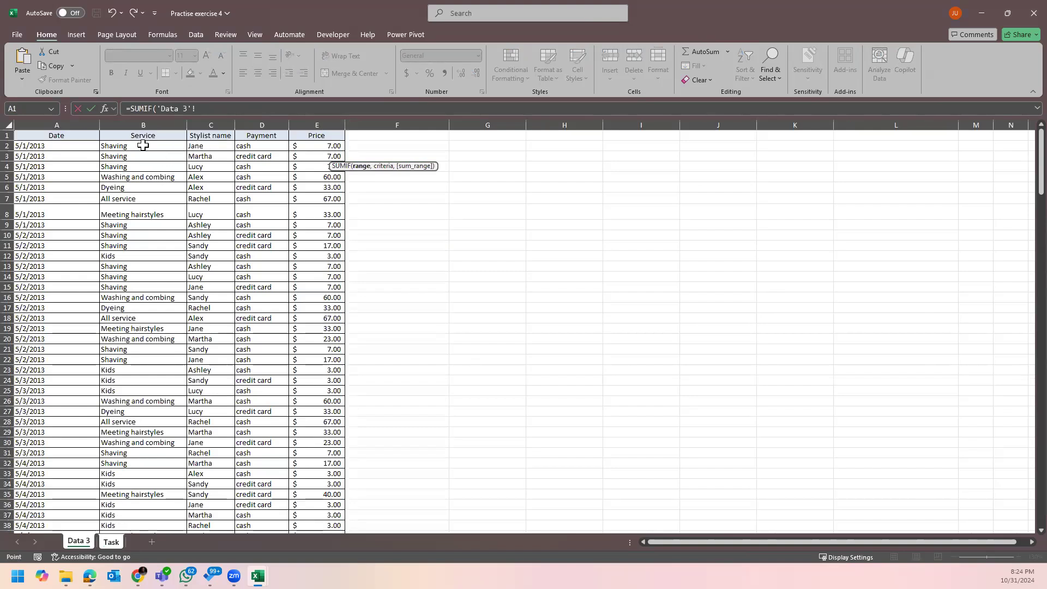
left_click(145, 125)
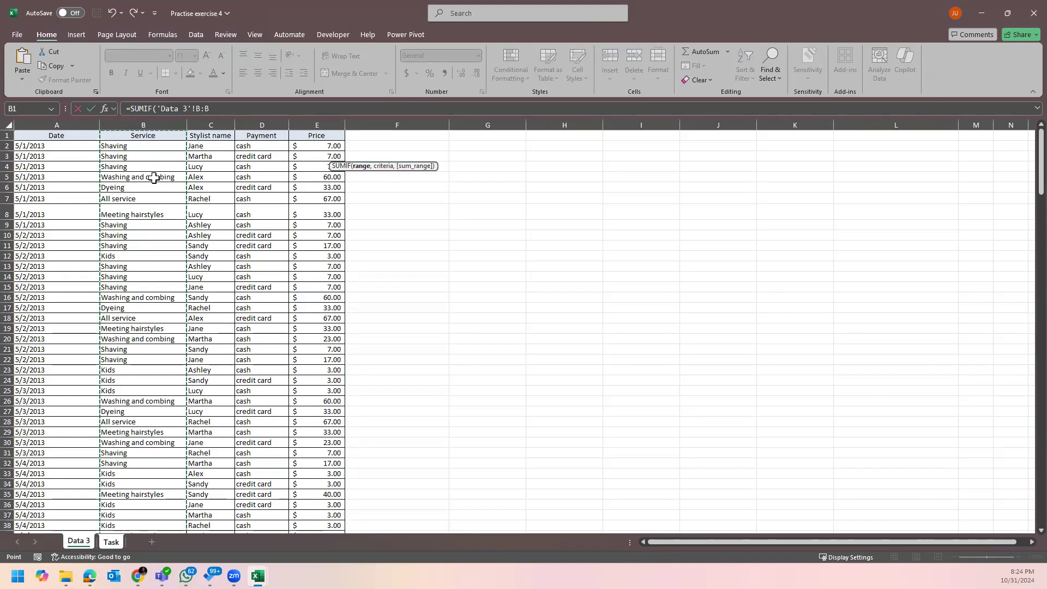
type(",")
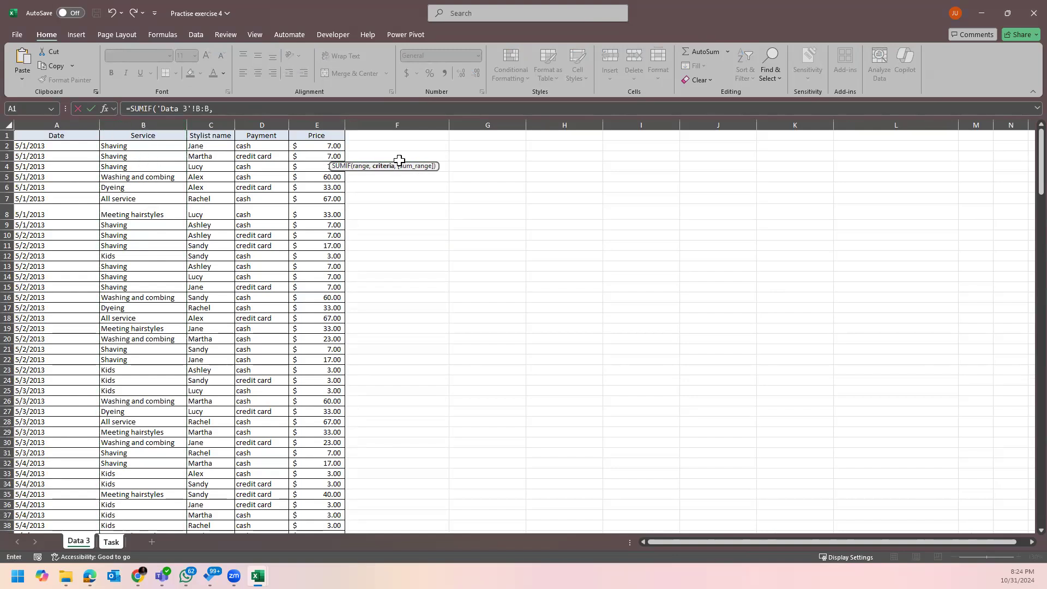
left_click(112, 542)
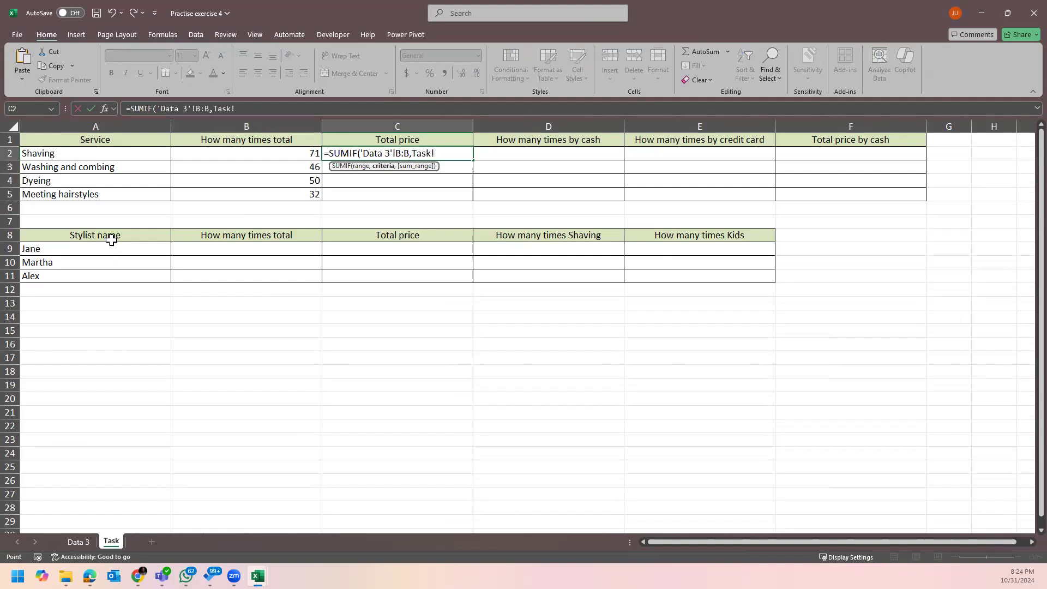
left_click(91, 156)
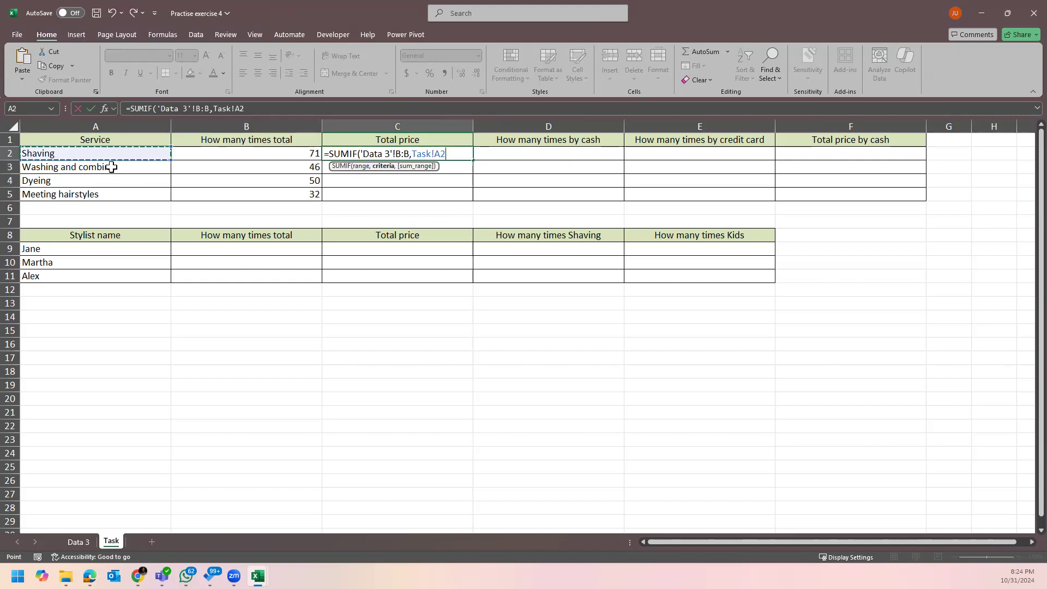
type(",")
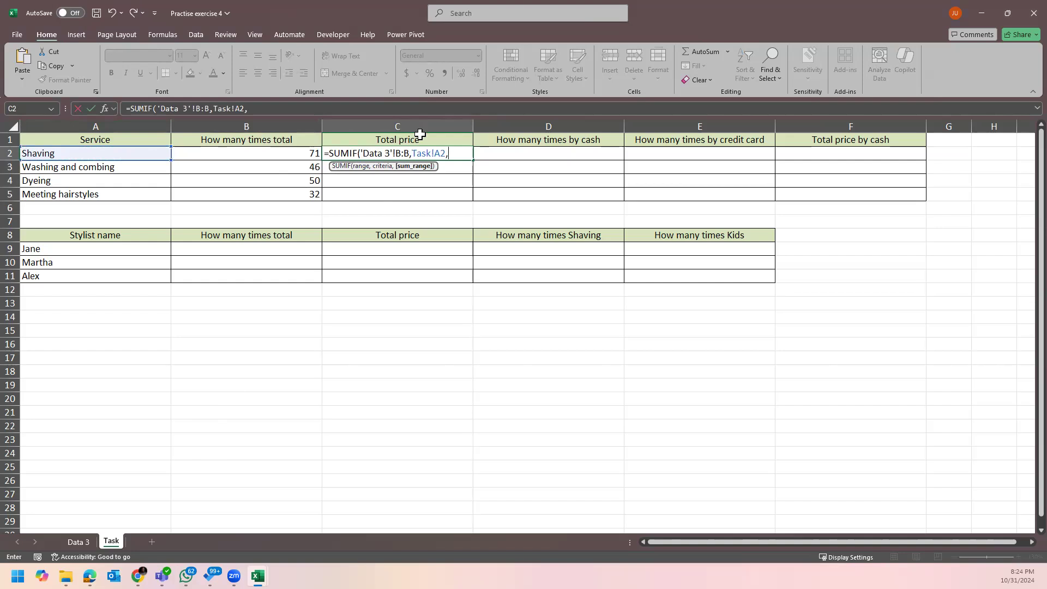
left_click(86, 543)
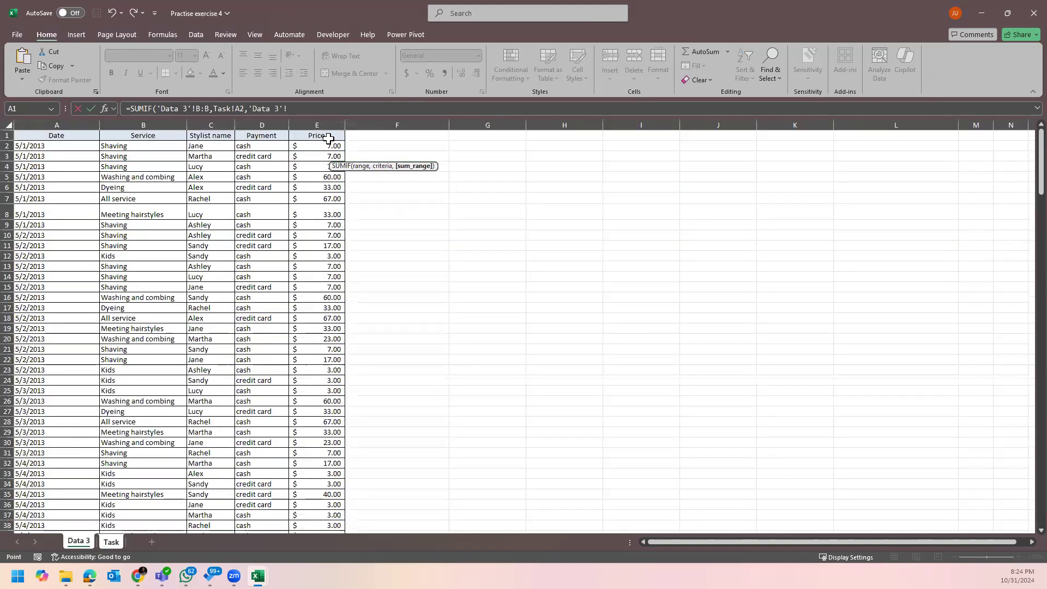
left_click(328, 121)
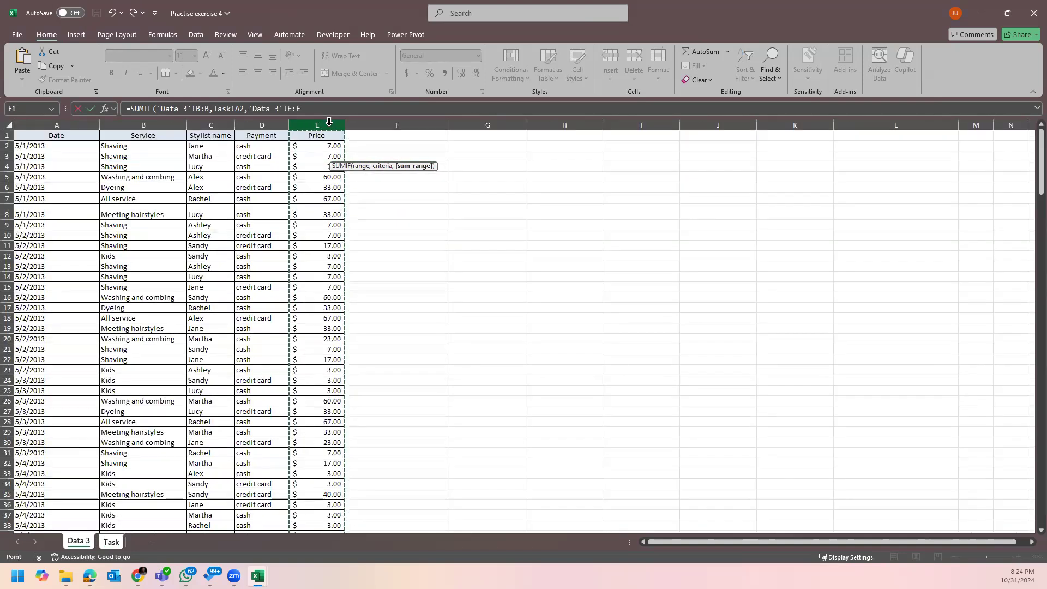
key("Return")
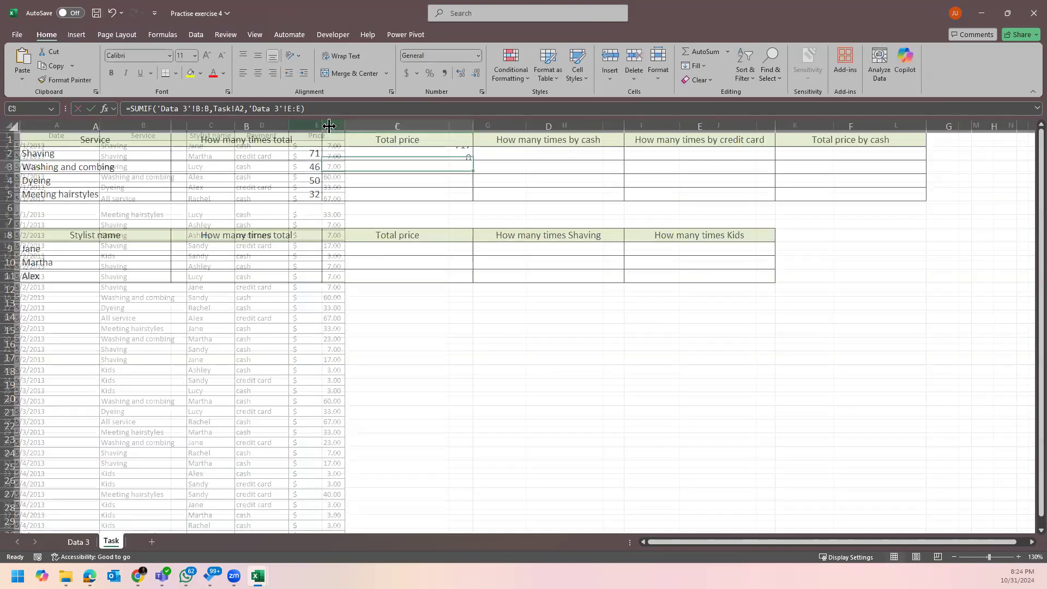
Fill the SUMIF formula down to C5, giving 717, 1934, 1650 and 1119.
left_click(434, 150)
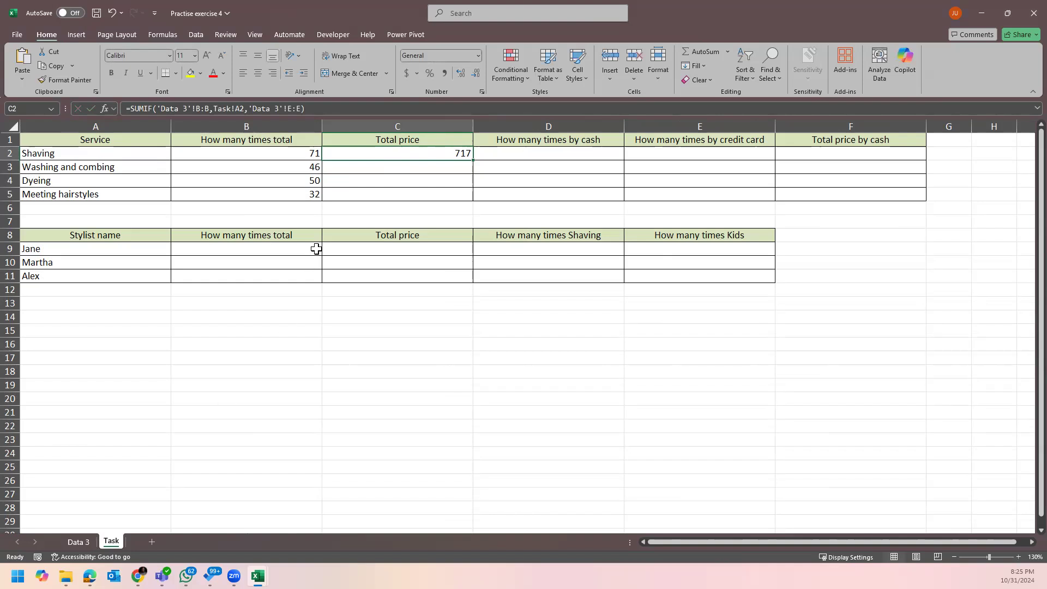
left_click_drag(473, 161, 468, 195)
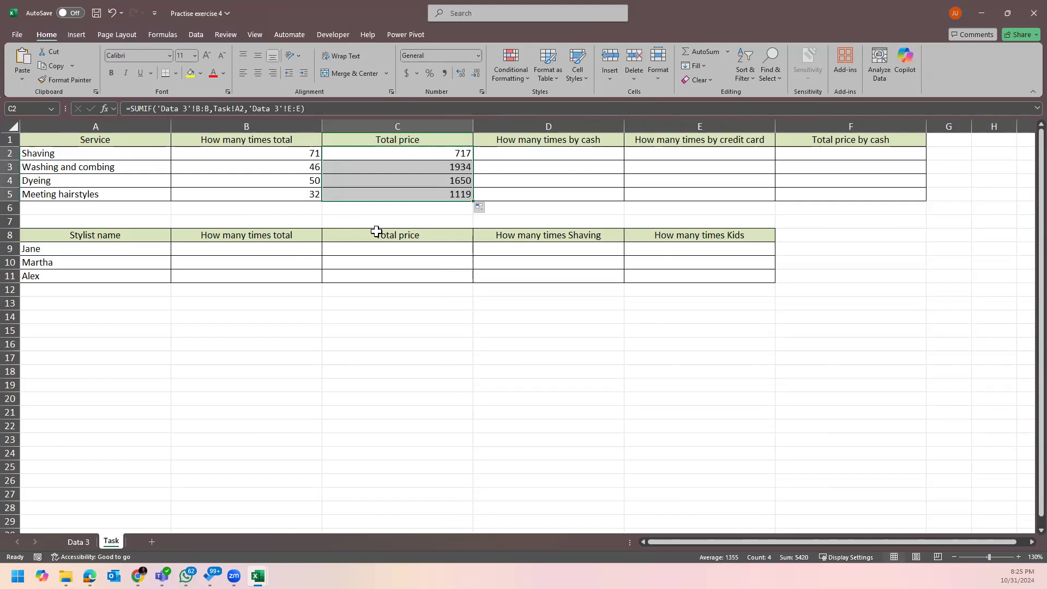
left_click(224, 185)
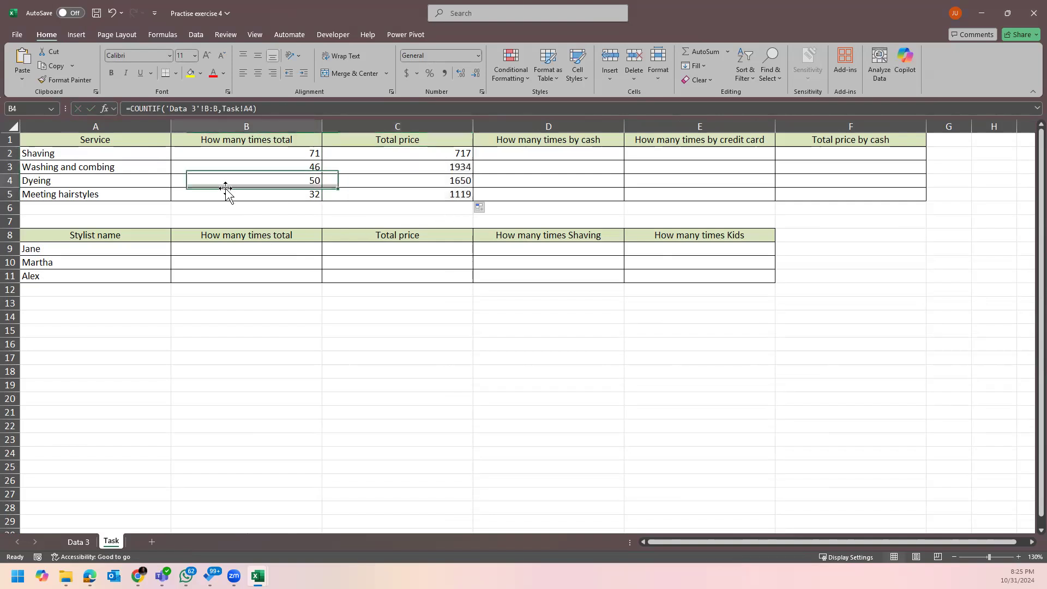
left_click(117, 155)
left_click(78, 541)
left_click(325, 134)
key("ctrl+[")
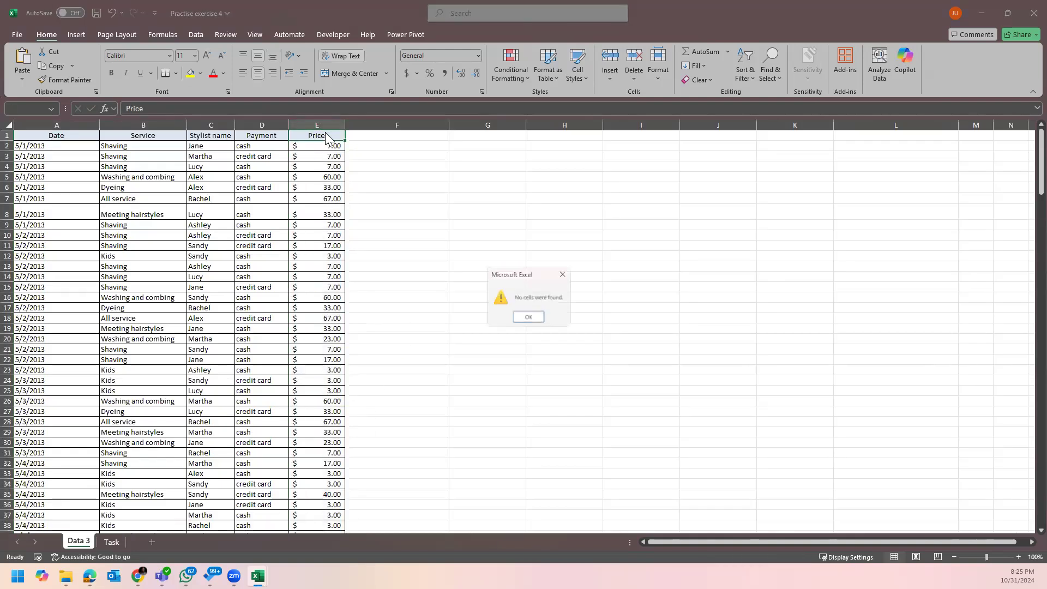
key("Return")
key("ctrl+shift+l")
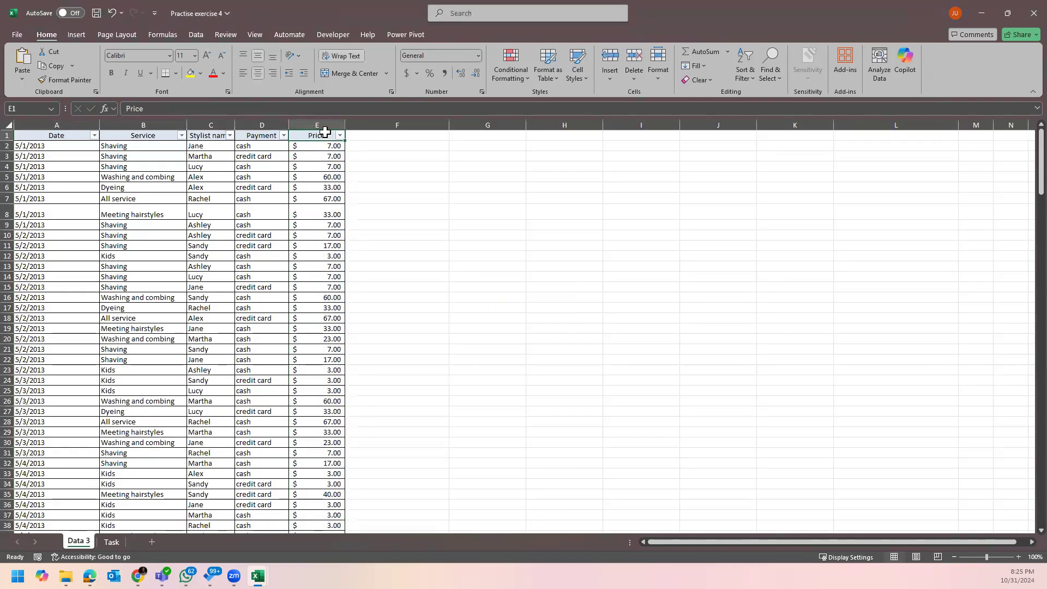
left_click(182, 136)
left_click(72, 278)
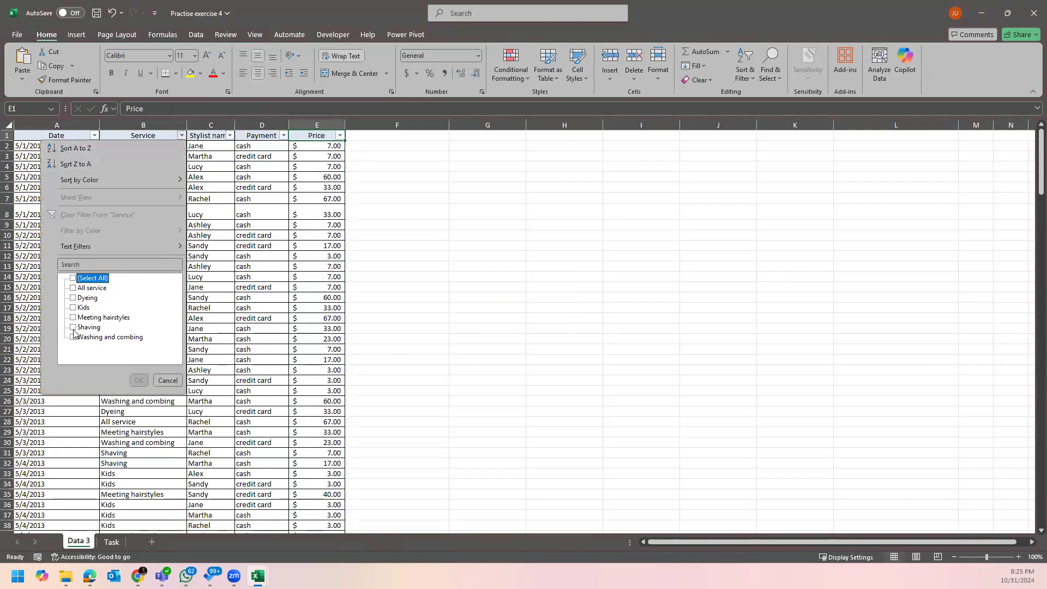
left_click(73, 328)
left_click(139, 380)
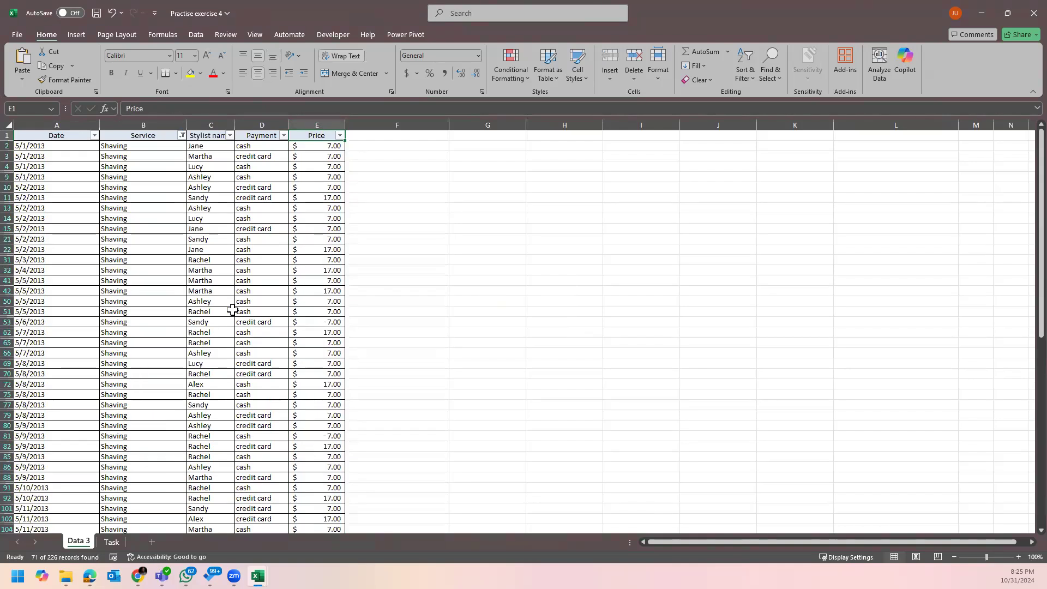
left_click(334, 146)
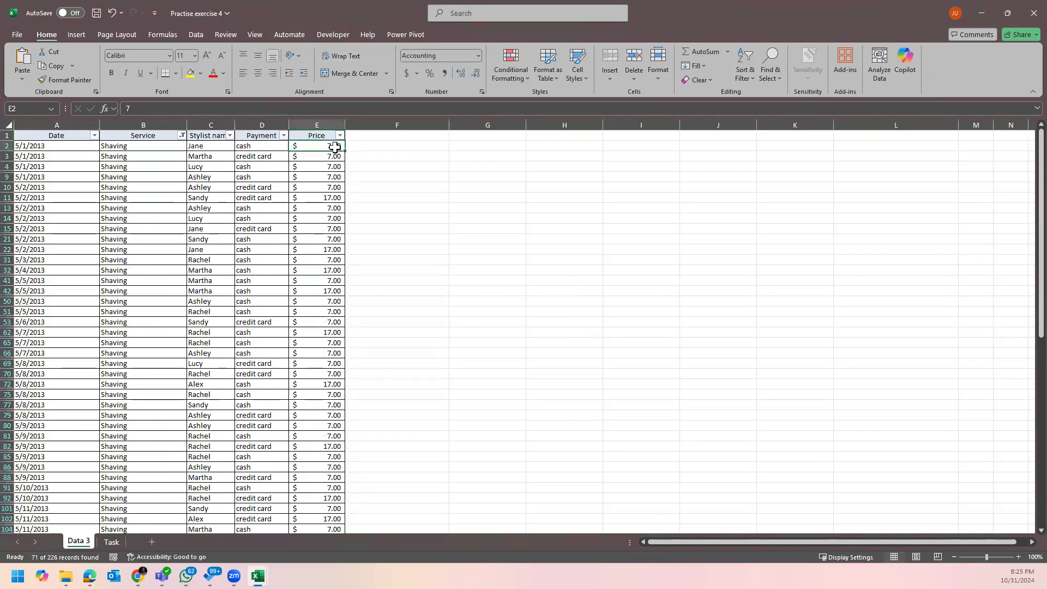
key("ctrl+shift+Down")
scroll(320, 419, "down", 1)
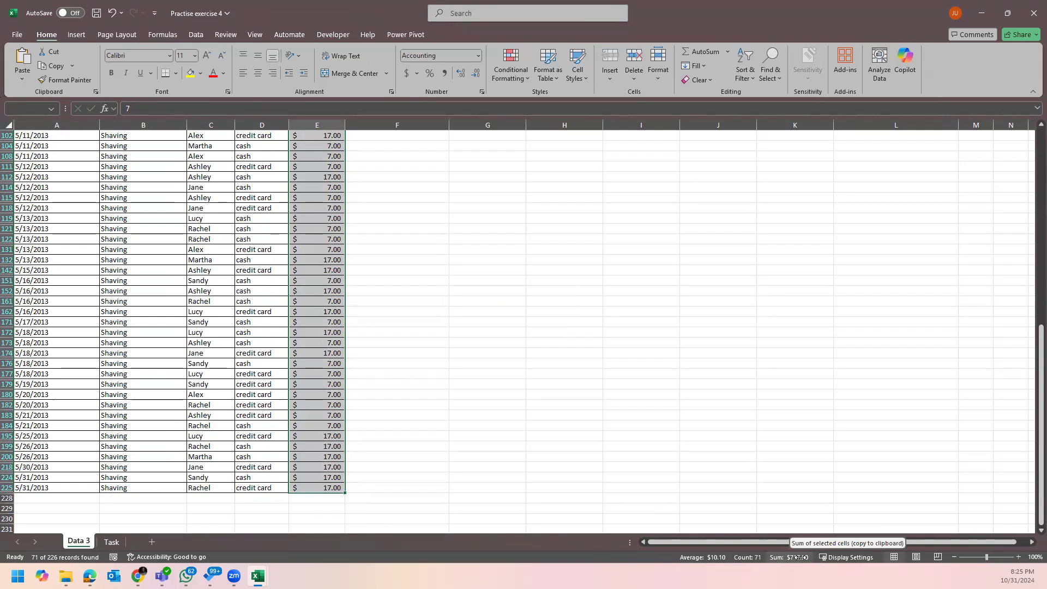
left_click(327, 261)
key("ctrl+Up")
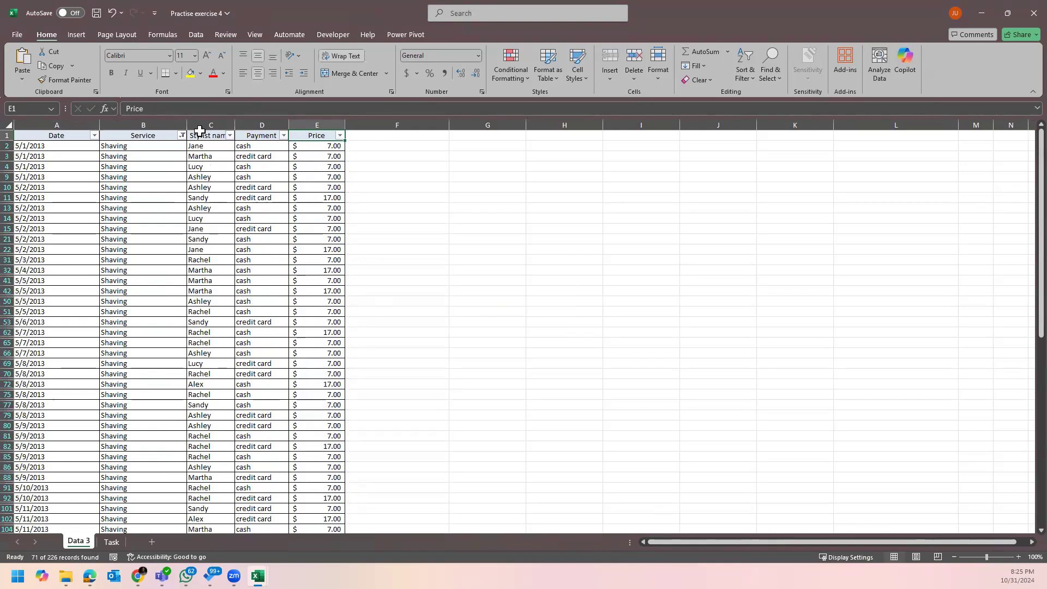
key("ctrl+shift+l")
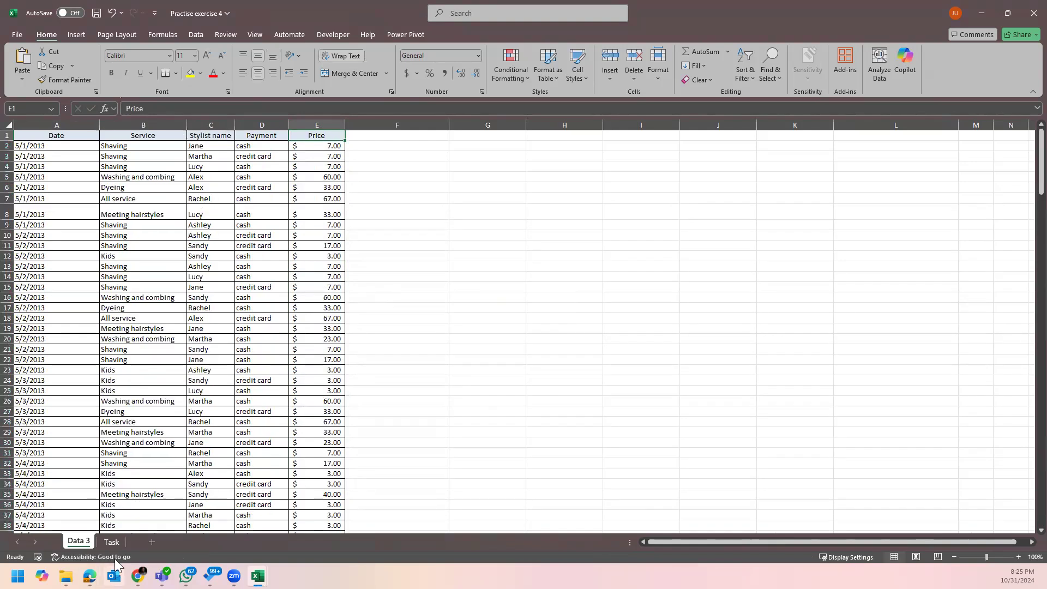
left_click(111, 541)
Fill the cash and credit card count cells D2:E5 yellow.
left_click(550, 200)
left_click(597, 153)
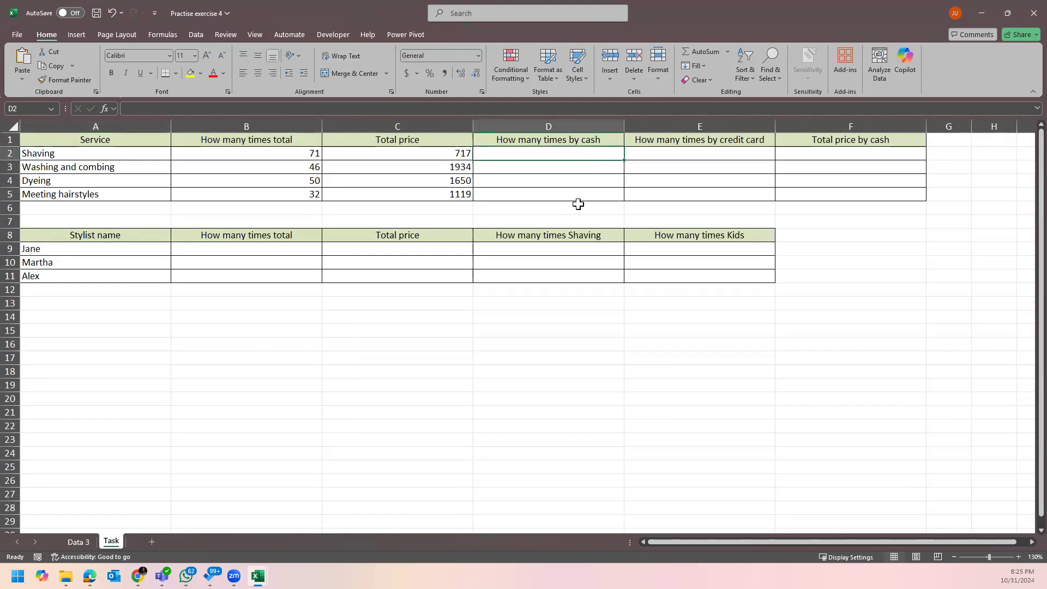
type("=")
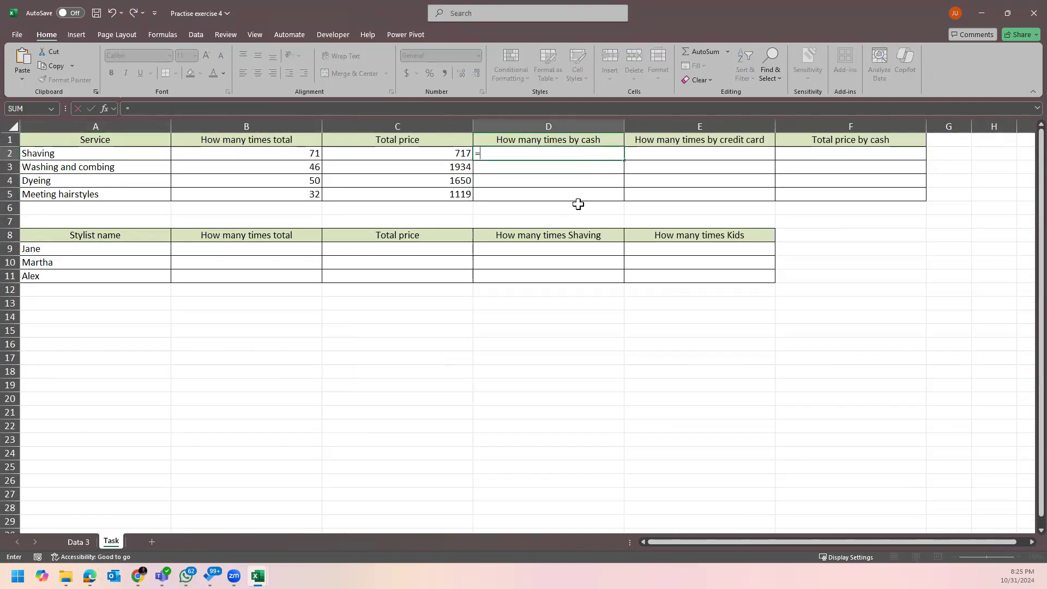
key("Escape")
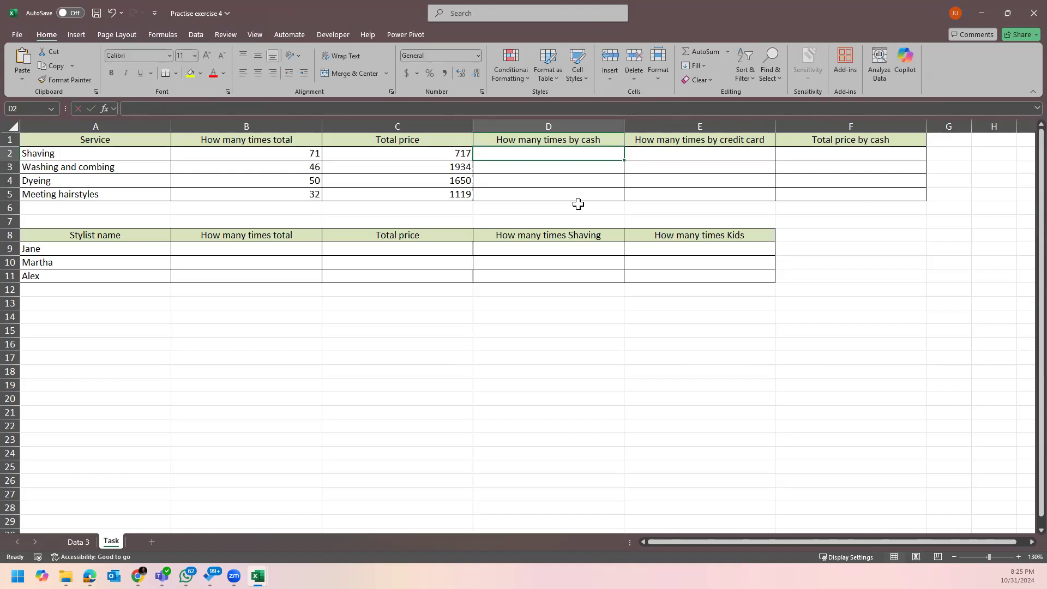
left_click(89, 155)
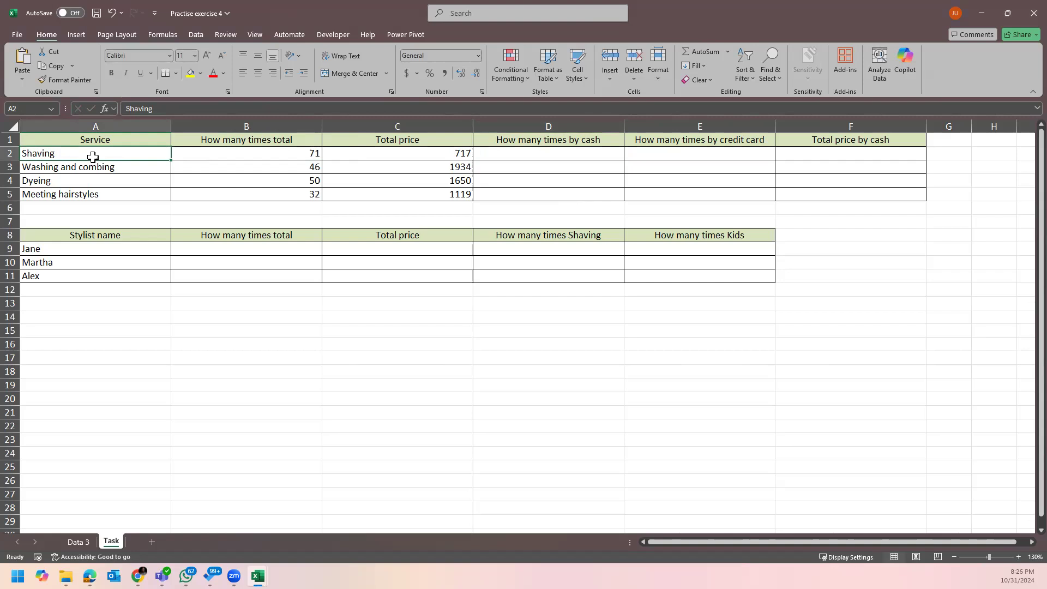
left_click(720, 156)
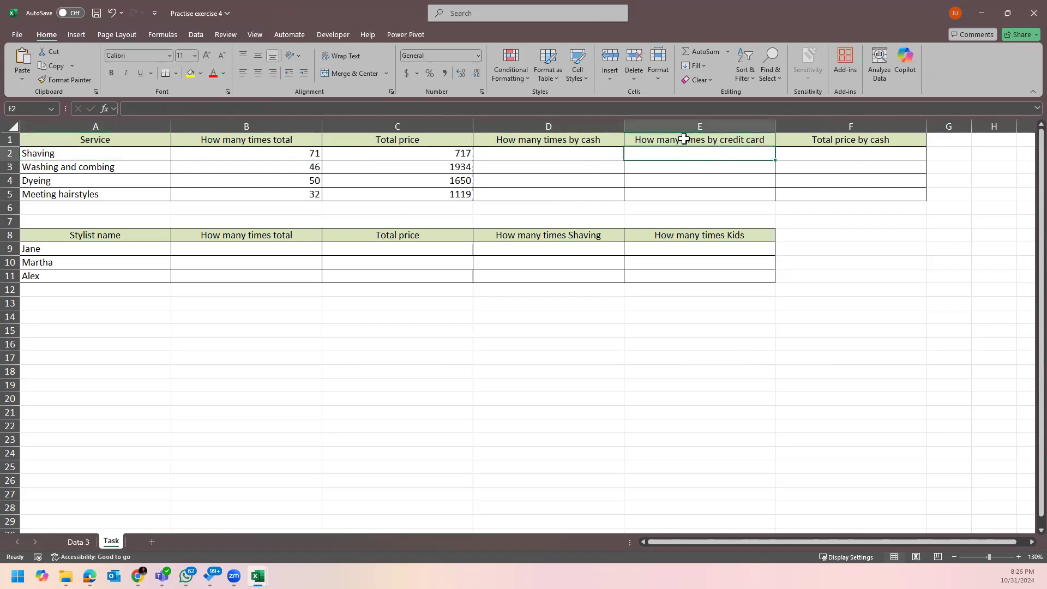
left_click(557, 153)
left_click_drag(557, 153, 689, 189)
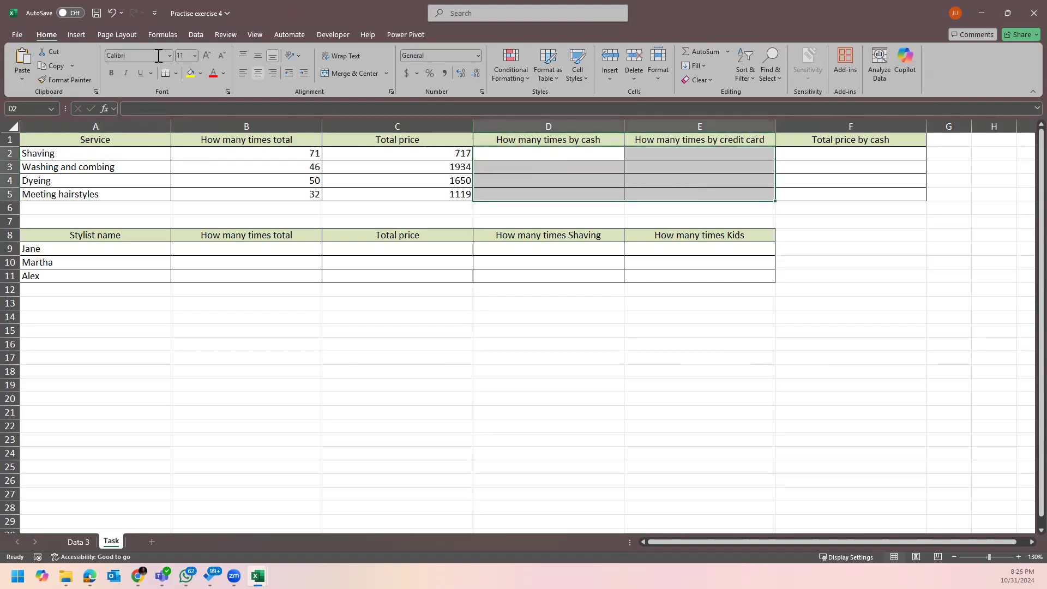
left_click(192, 73)
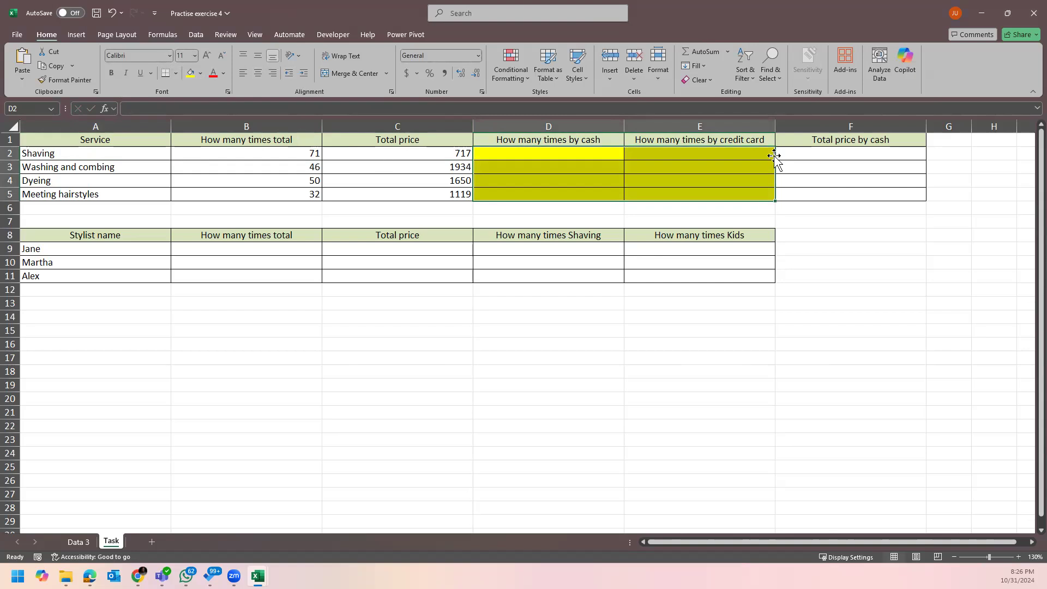
left_click(878, 140)
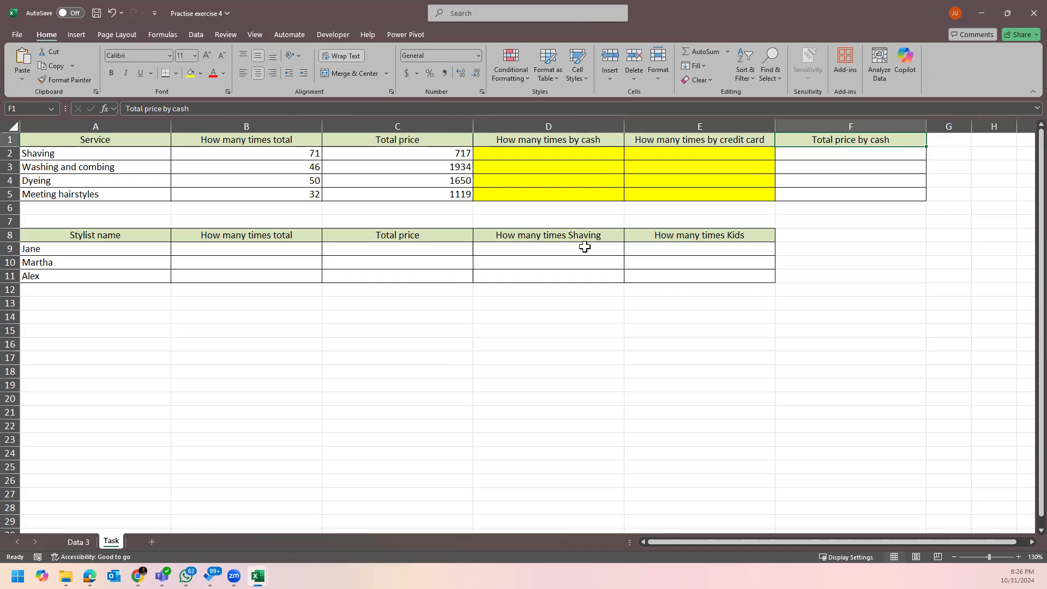
left_click_drag(584, 248, 719, 278)
left_click(191, 72)
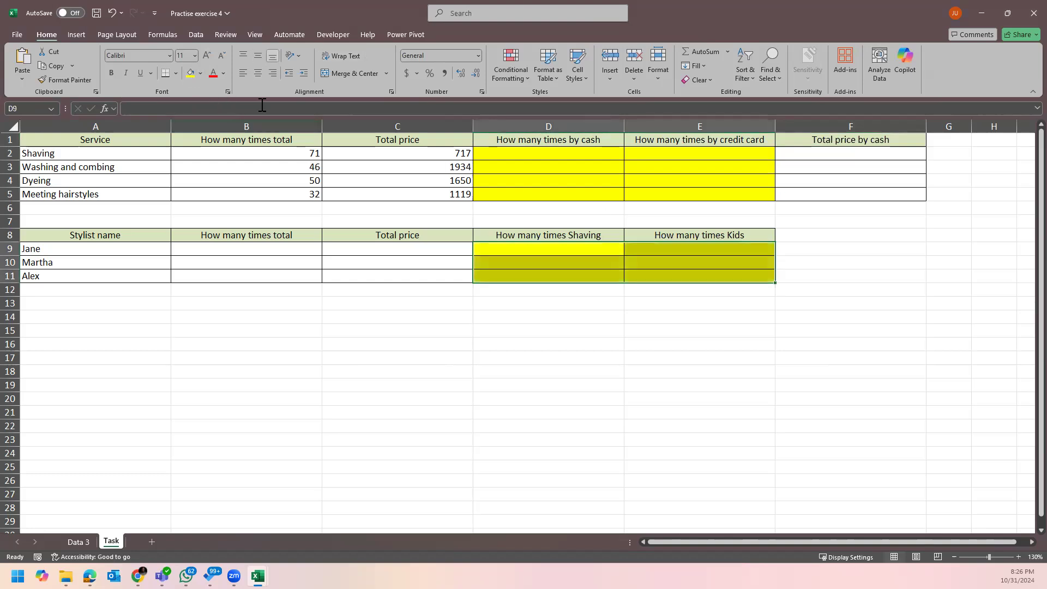
left_click(858, 276)
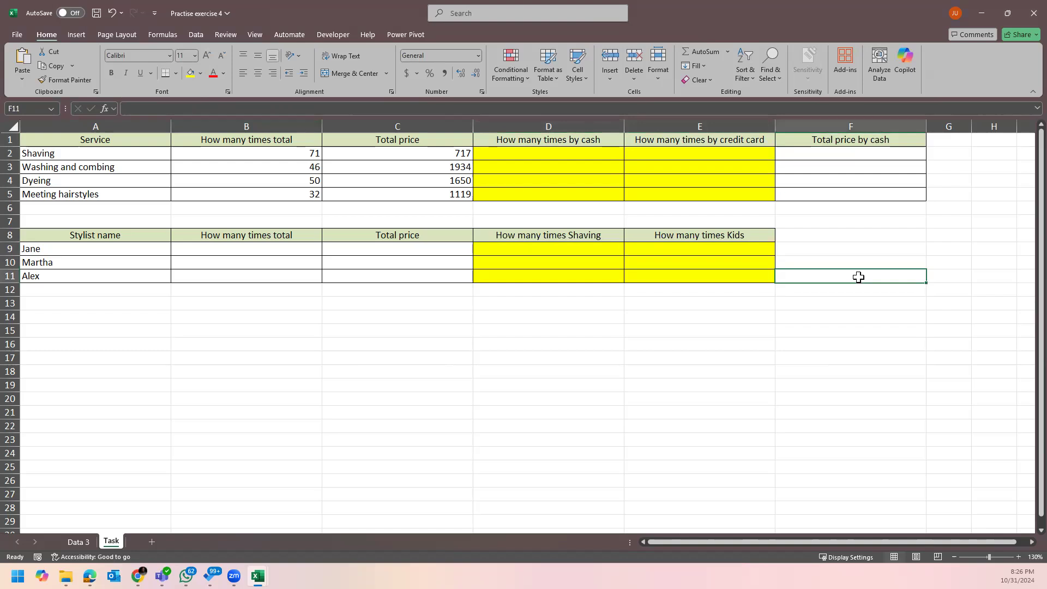
left_click(874, 348)
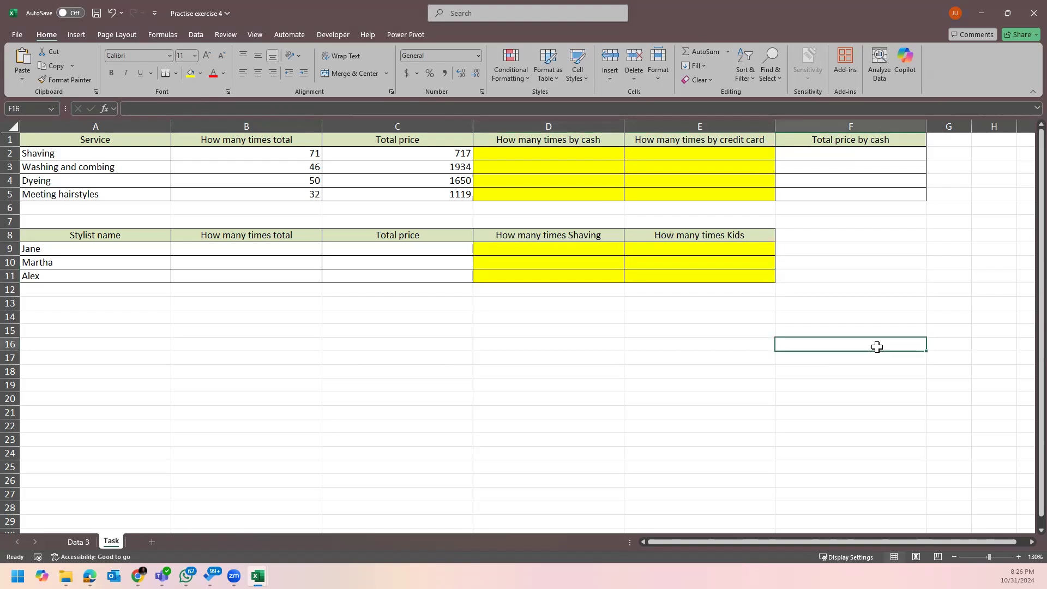
left_click_drag(861, 154, 868, 188)
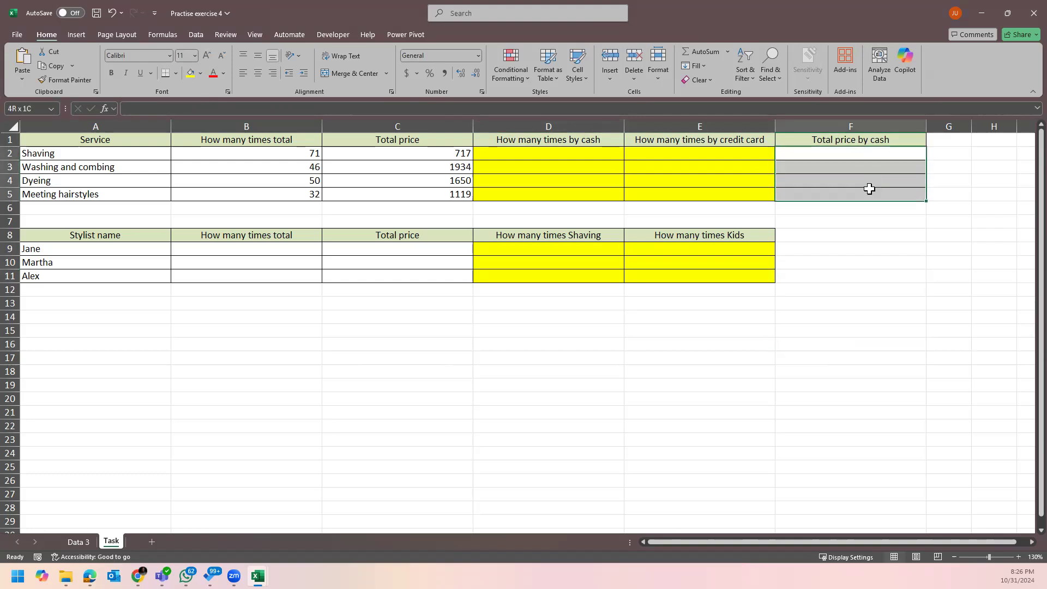
left_click(190, 72)
left_click(900, 319)
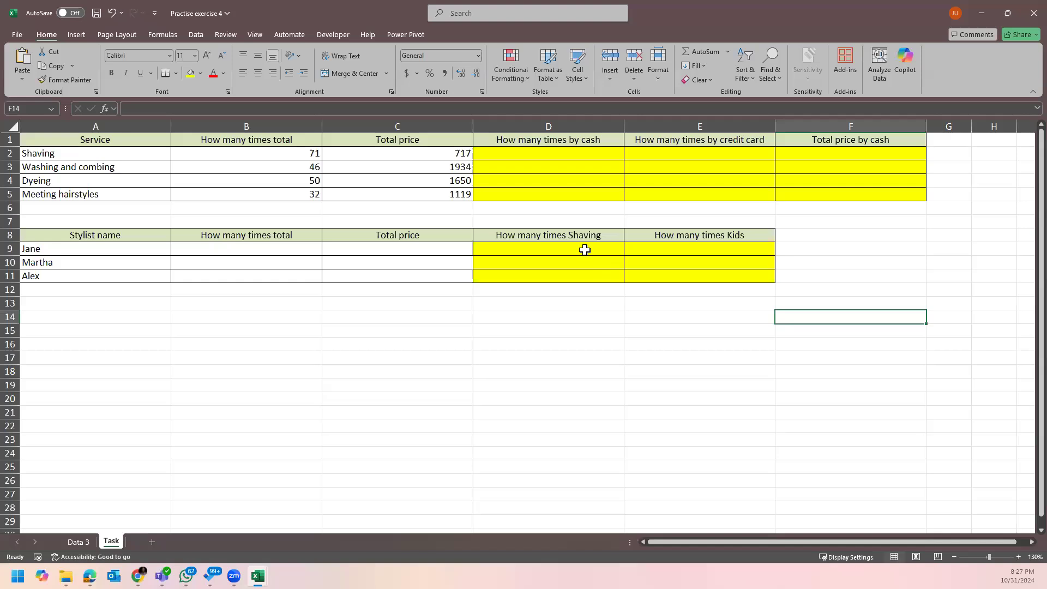
left_click_drag(543, 126, 857, 112)
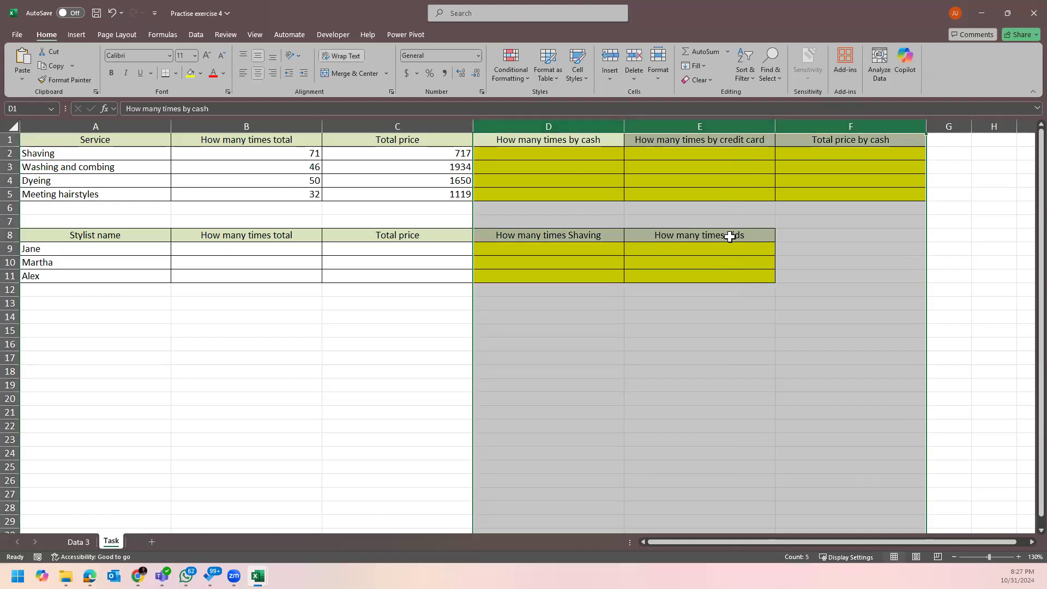
left_click(571, 312)
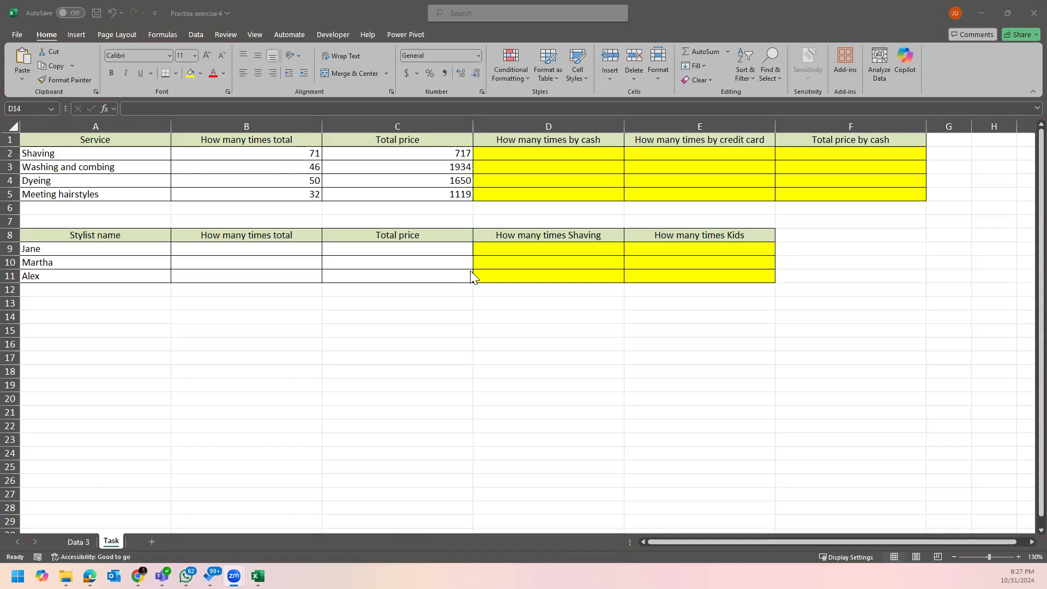
left_click(207, 254)
left_click(207, 254)
left_click(214, 236)
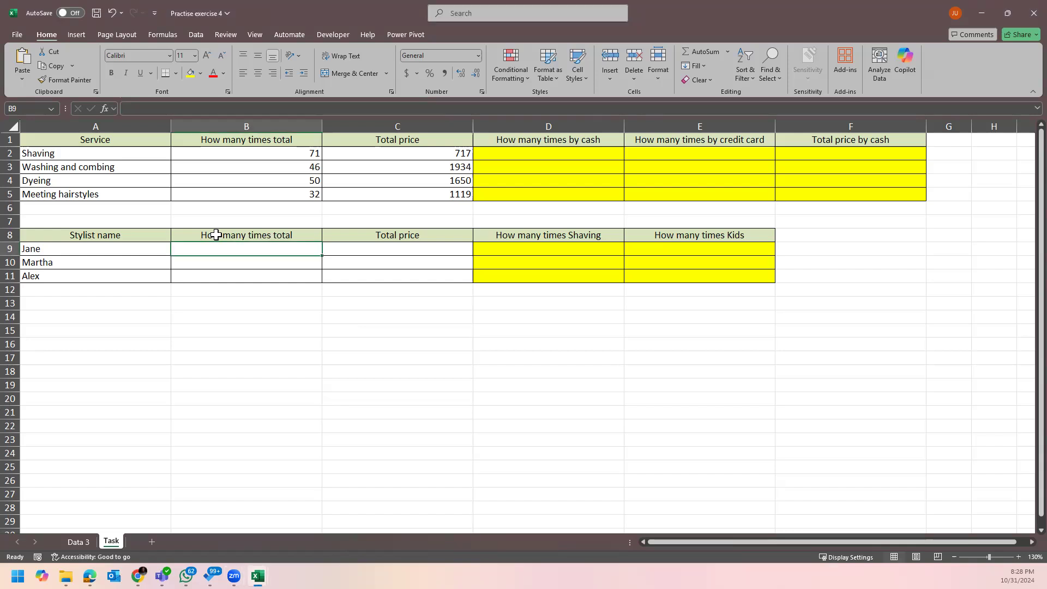
Enter =COUNTIF('Data 3'!C:C,Task!A9) in B9 for Jane's count.
type("=")
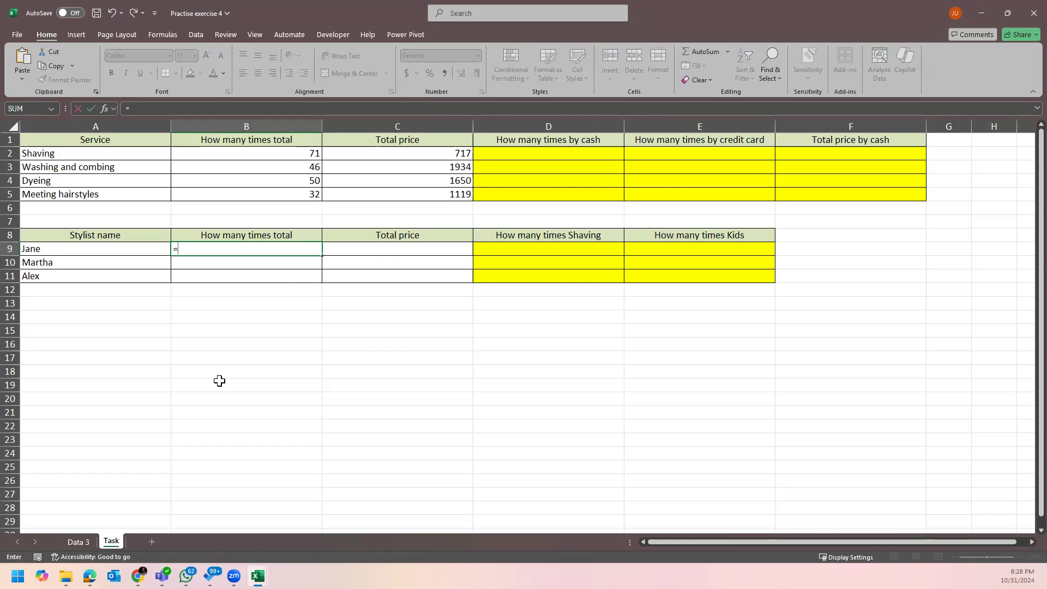
type("countu")
key("BackSpace")
type("i")
key("Tab")
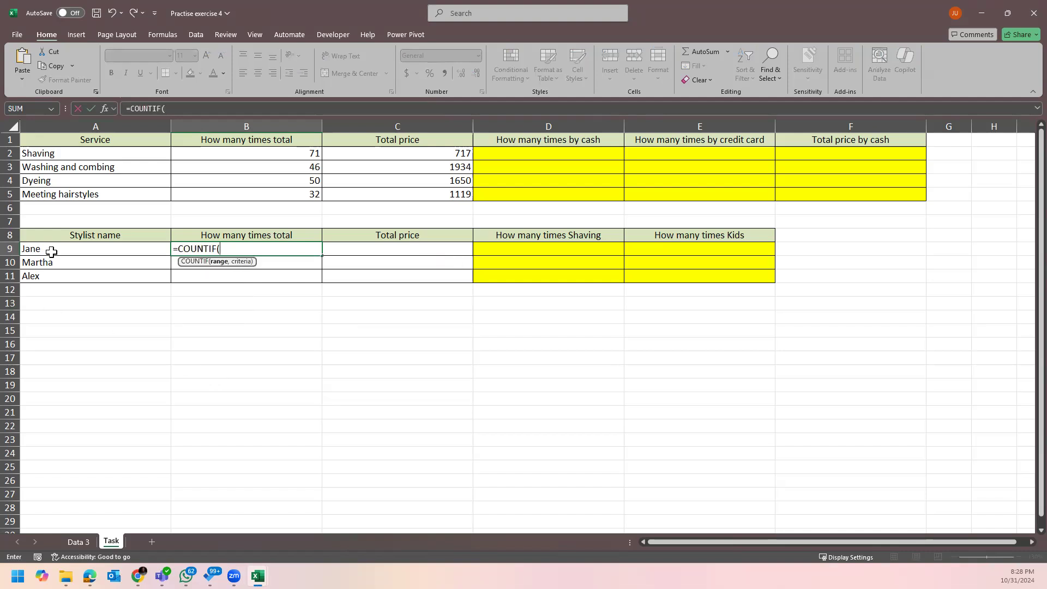
left_click(77, 541)
left_click(213, 121)
type(",")
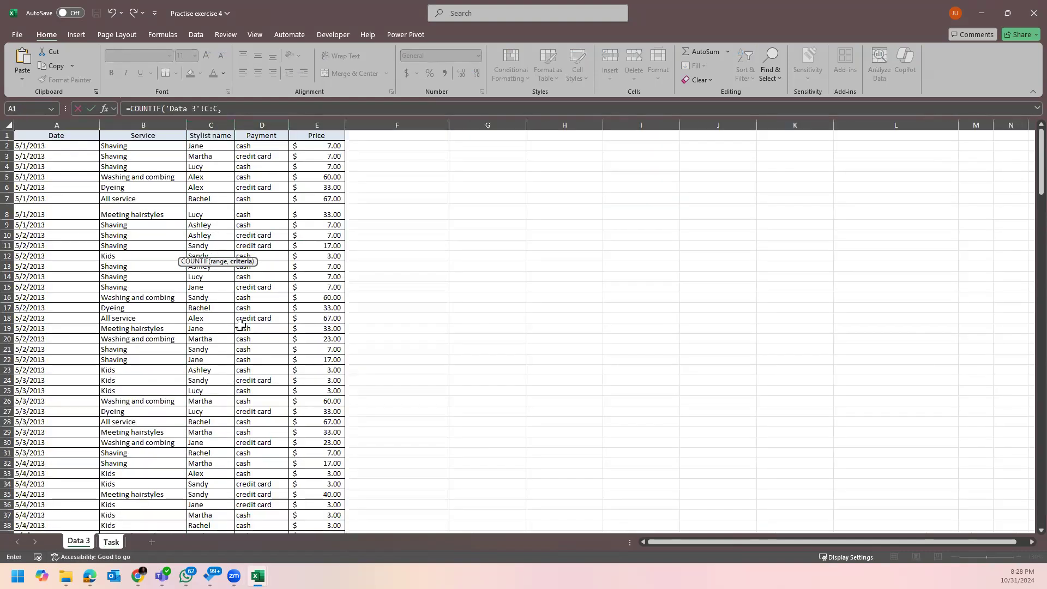
left_click(109, 543)
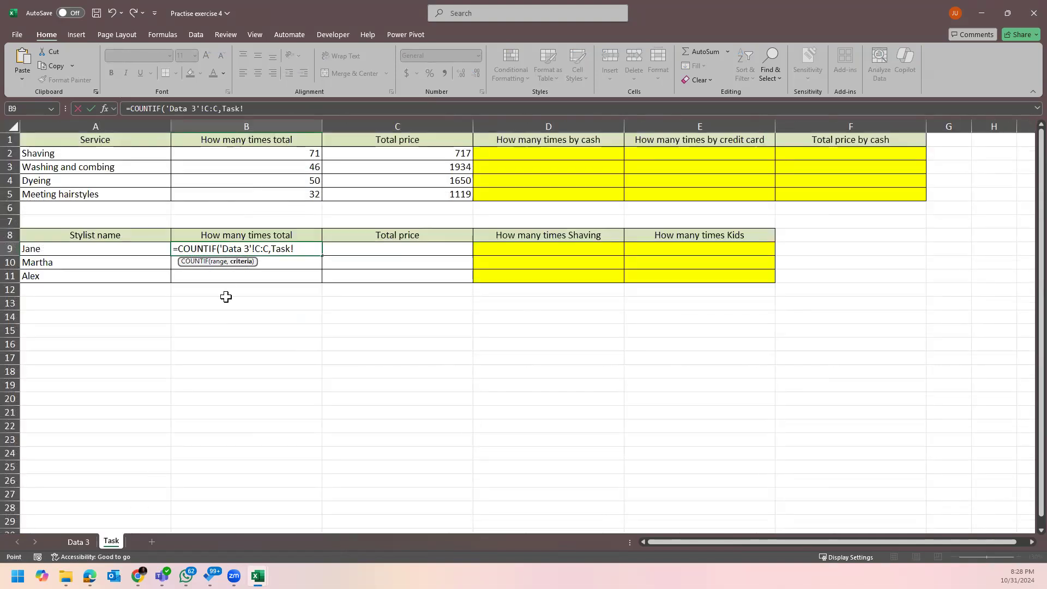
left_click(93, 247)
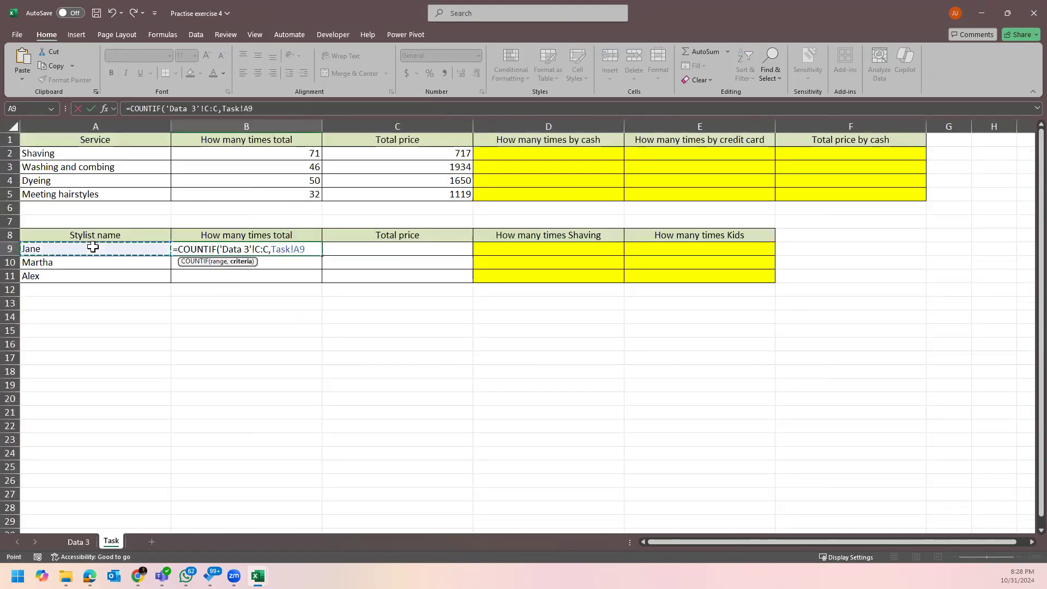
key("Return")
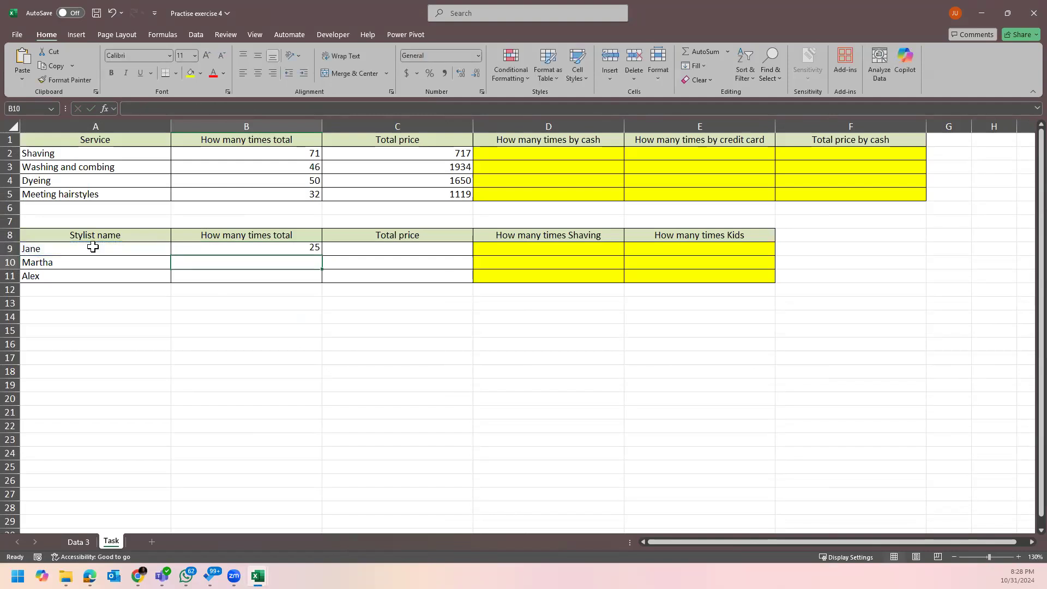
Fill the B9 count formula down to B11, giving 25, 31 and 23.
left_click(238, 252)
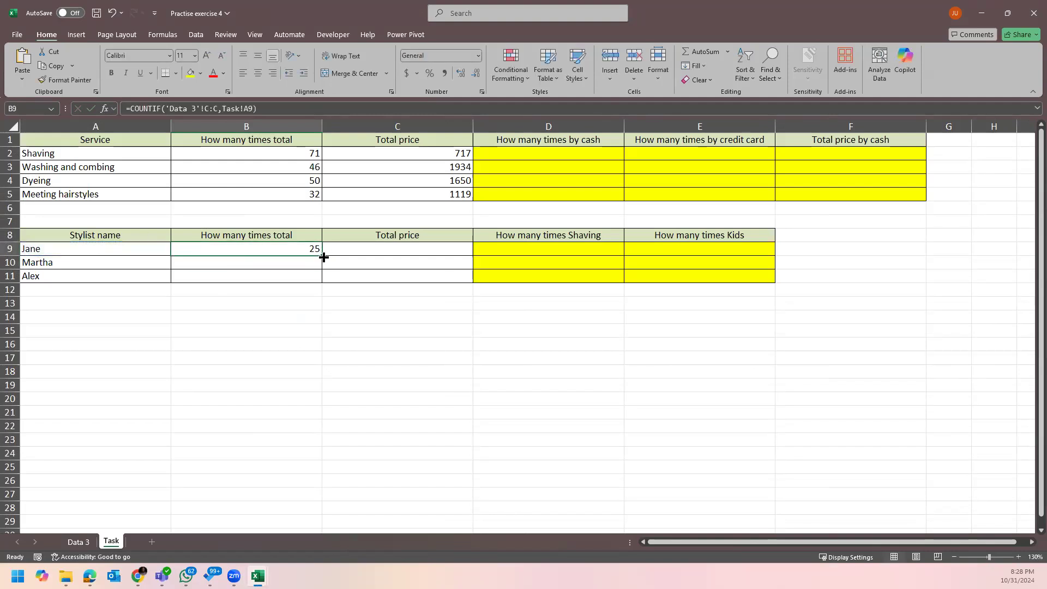
left_click_drag(324, 256, 323, 277)
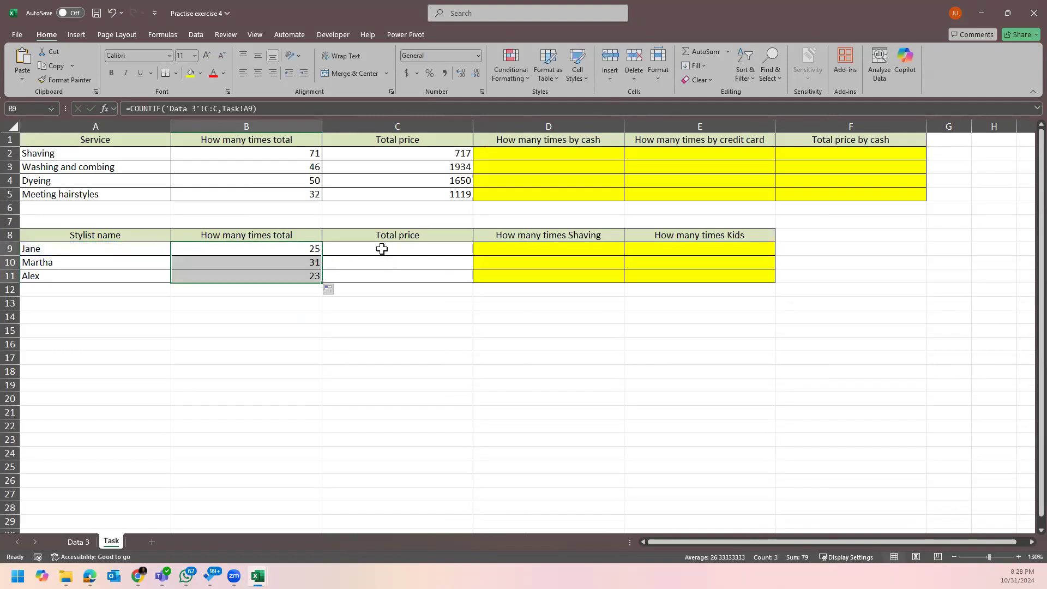
left_click(395, 253)
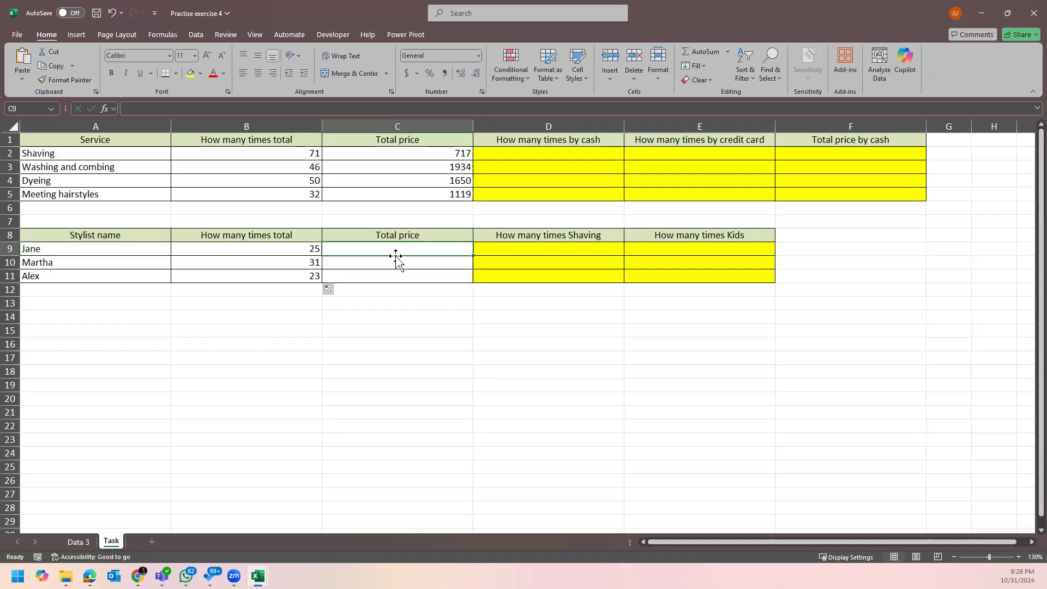
Enter =SUMIF('Data 3'!C:C,Task!A9,'Data 3'!E:E) in C9 for Jane's total price.
type("=")
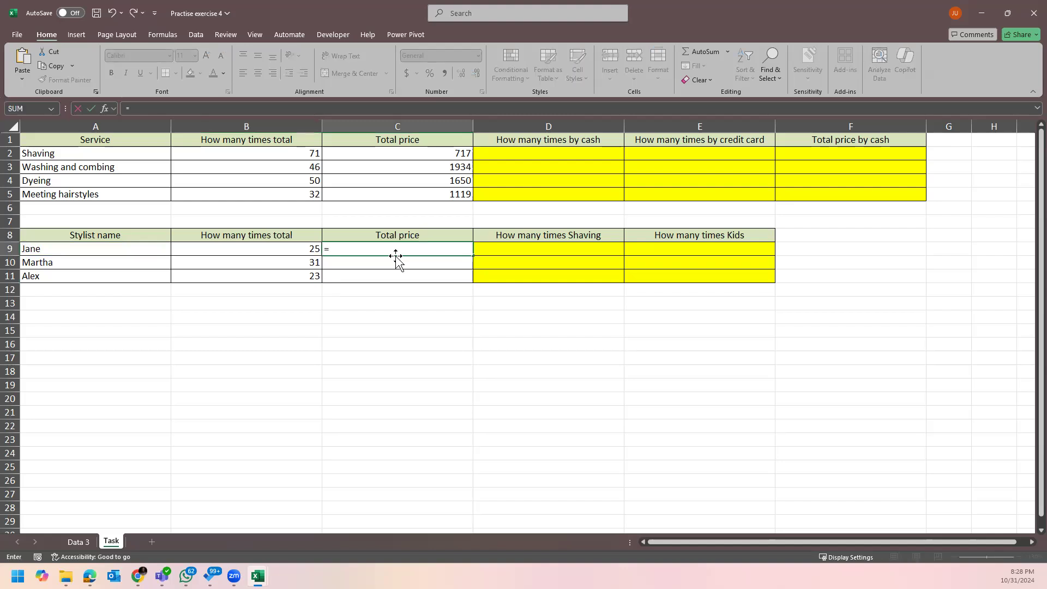
type("rang")
key("BackSpace")
key("BackSpace")
key("BackSpace")
key("BackSpace")
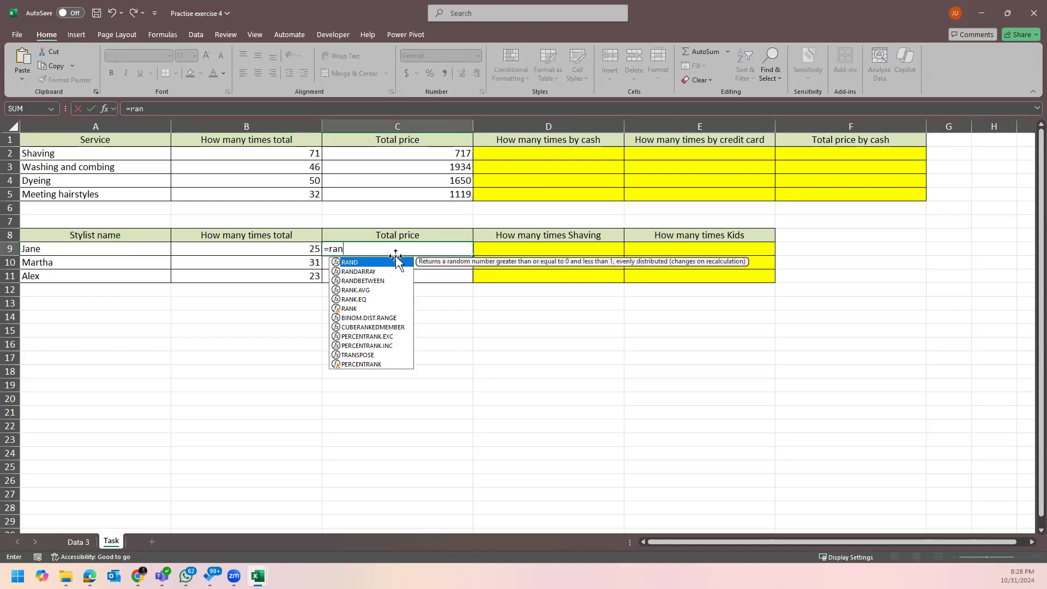
type("sumif")
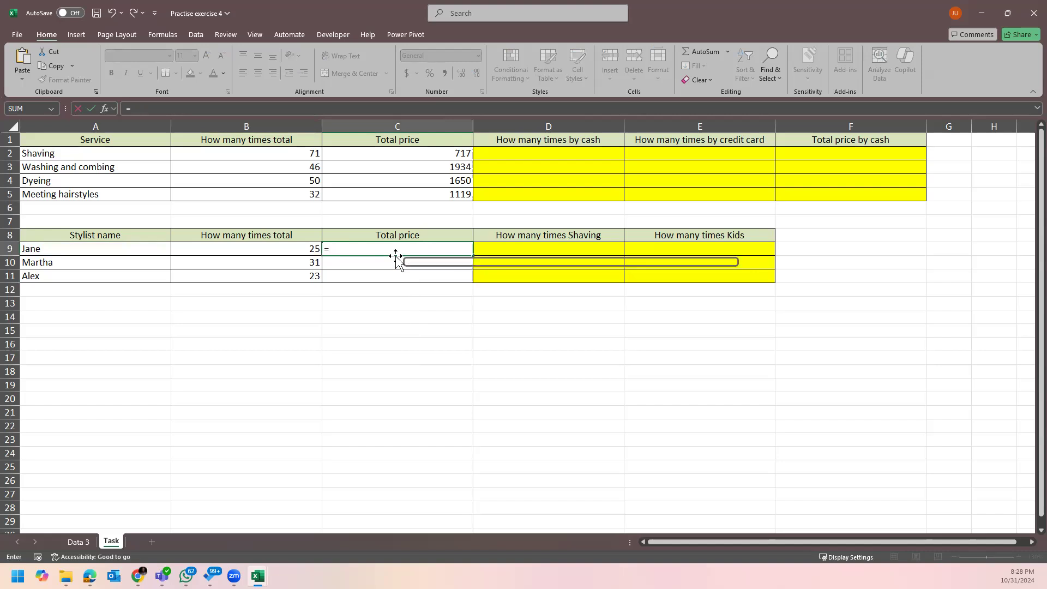
key("Tab")
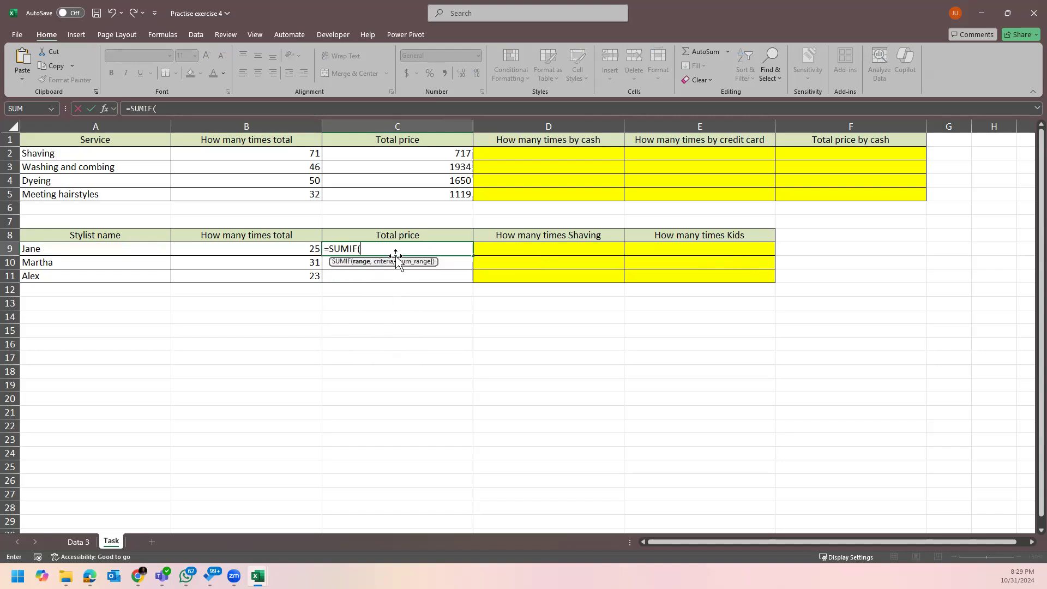
left_click(78, 542)
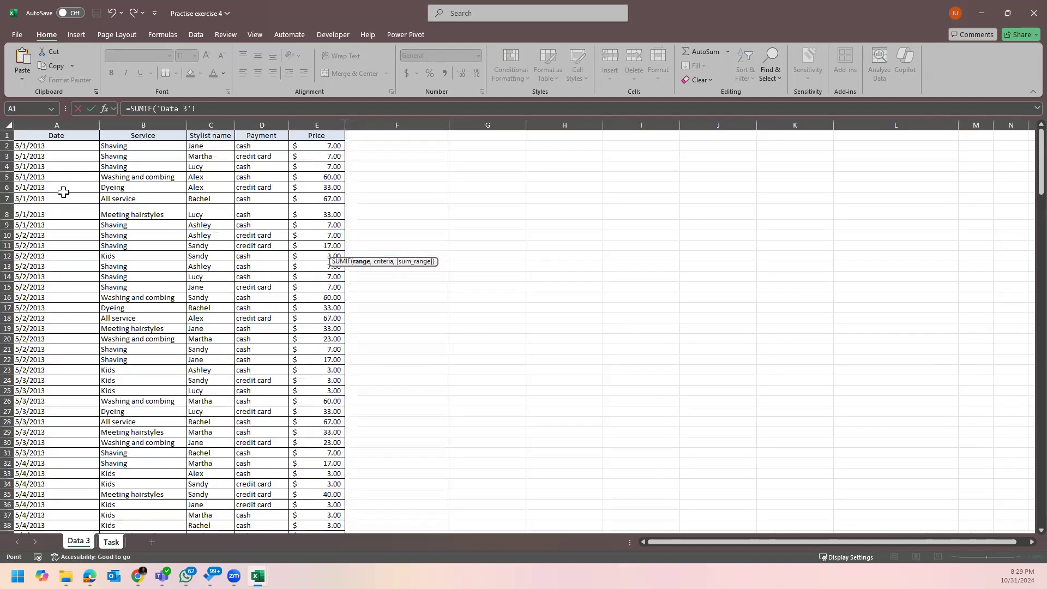
left_click(210, 125)
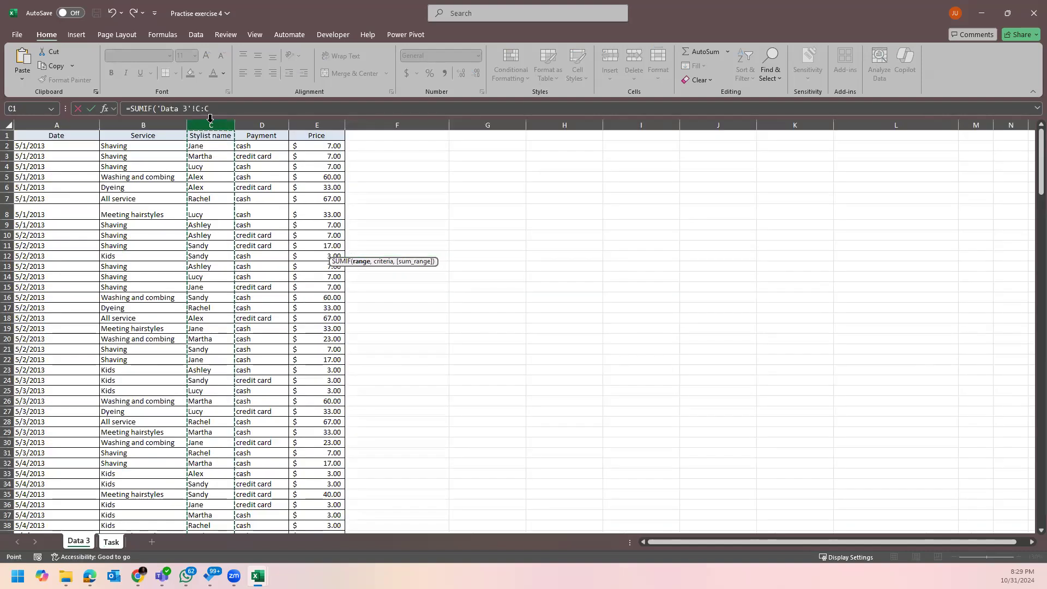
type(",")
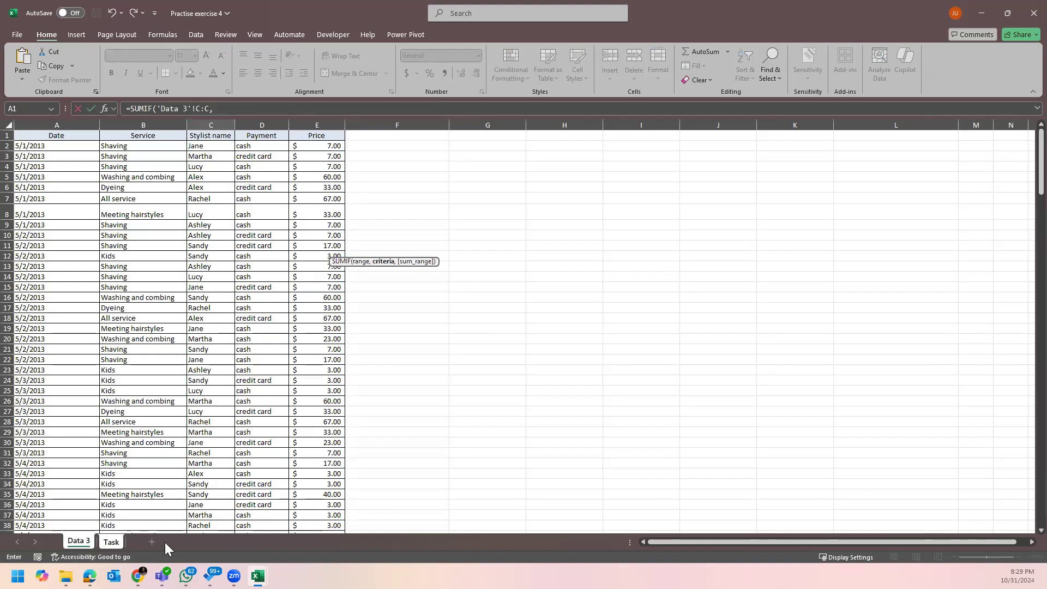
left_click(116, 542)
left_click(108, 247)
type(",")
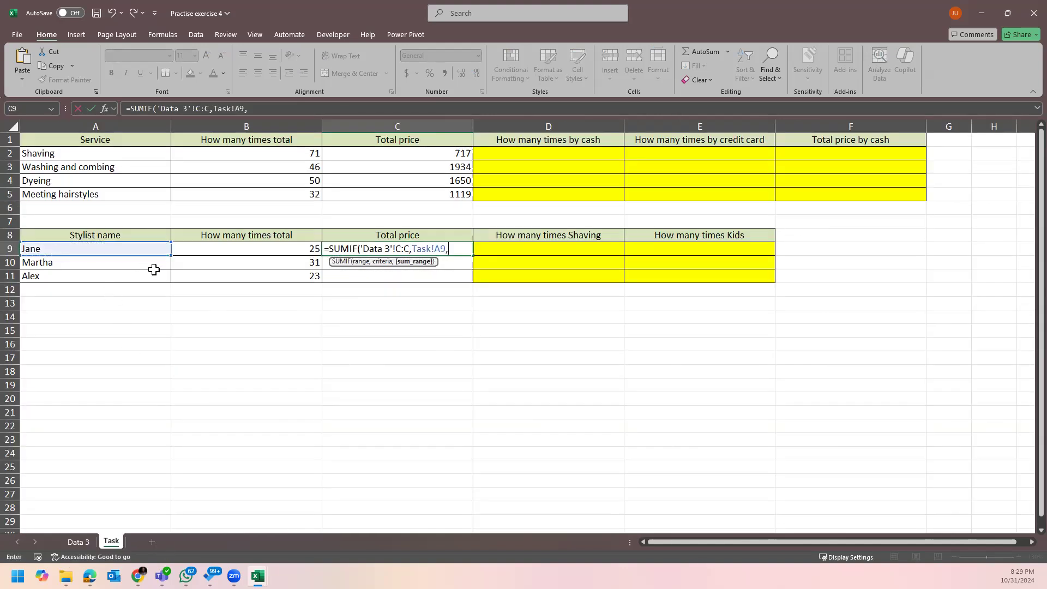
left_click(73, 541)
left_click(328, 123)
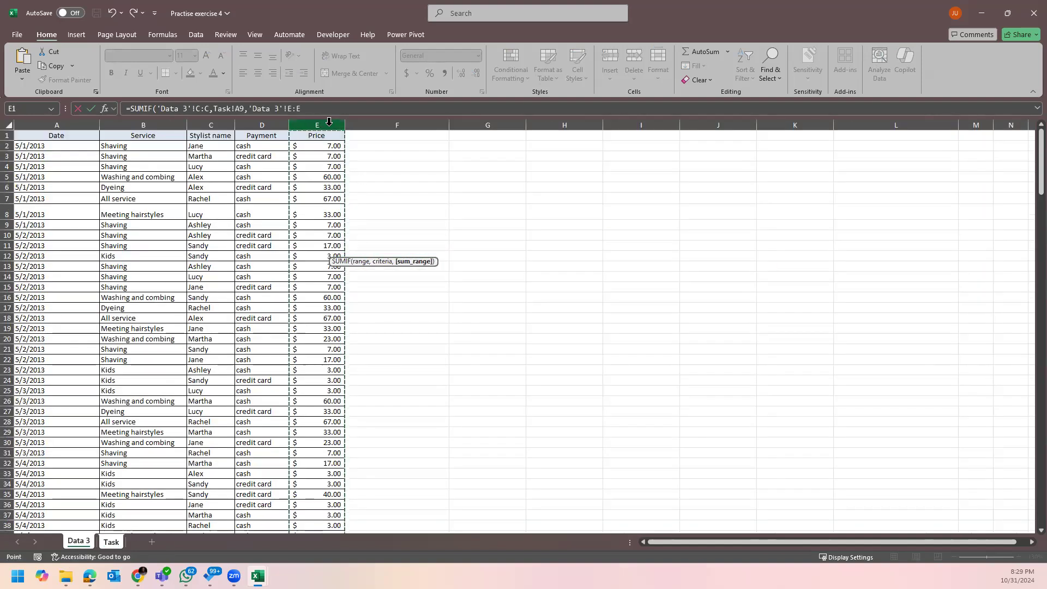
key("Return")
Fill the SUMIF formula down to C11 (688, 965, 701) and save the workbook.
left_click(468, 248)
left_click_drag(475, 257, 473, 279)
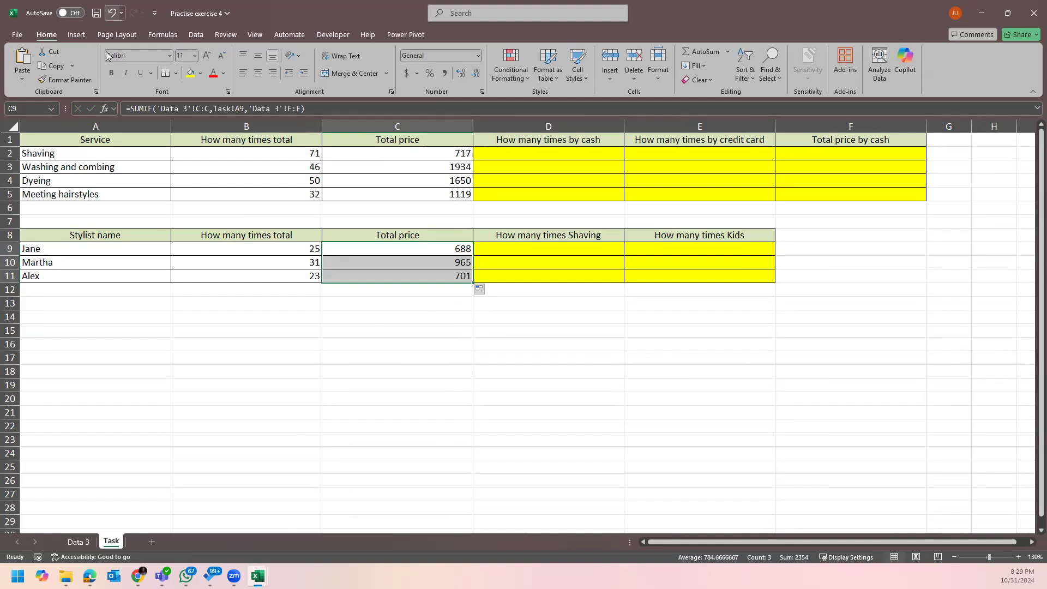
left_click(392, 342)
left_click(98, 10)
left_click(763, 399)
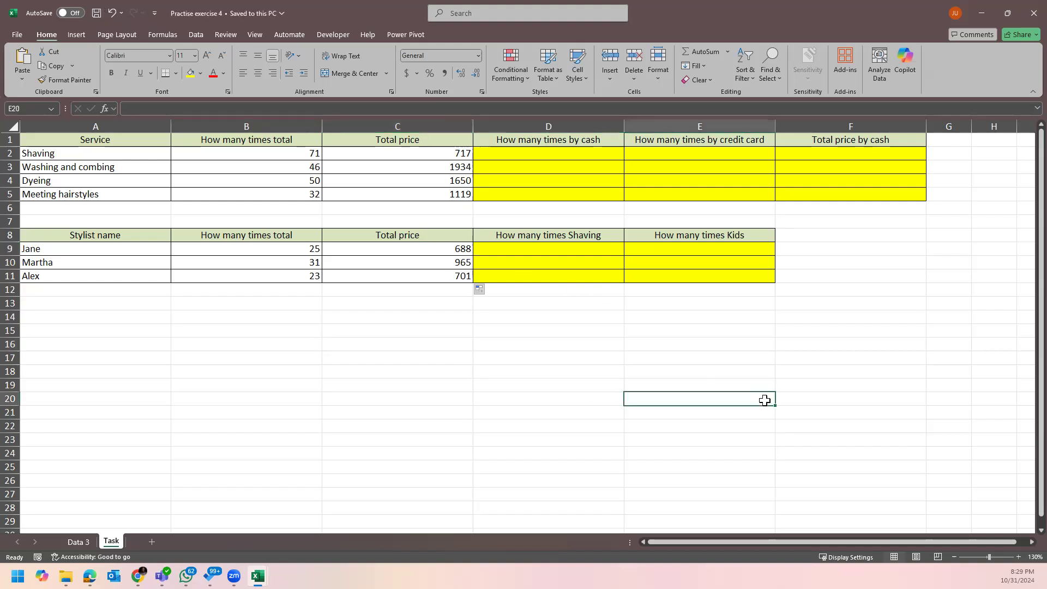
Bring the Practise exercise 2 workbook forward and locate the Assignment 1 text on Sheet5.
mouse_move(258, 575)
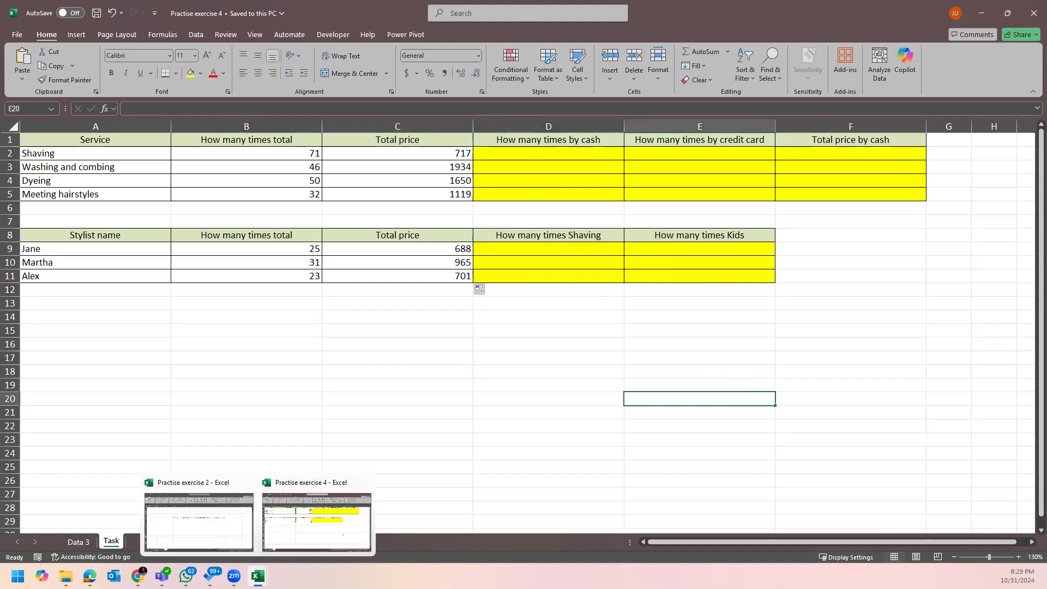
left_click(985, 14)
mouse_move(258, 575)
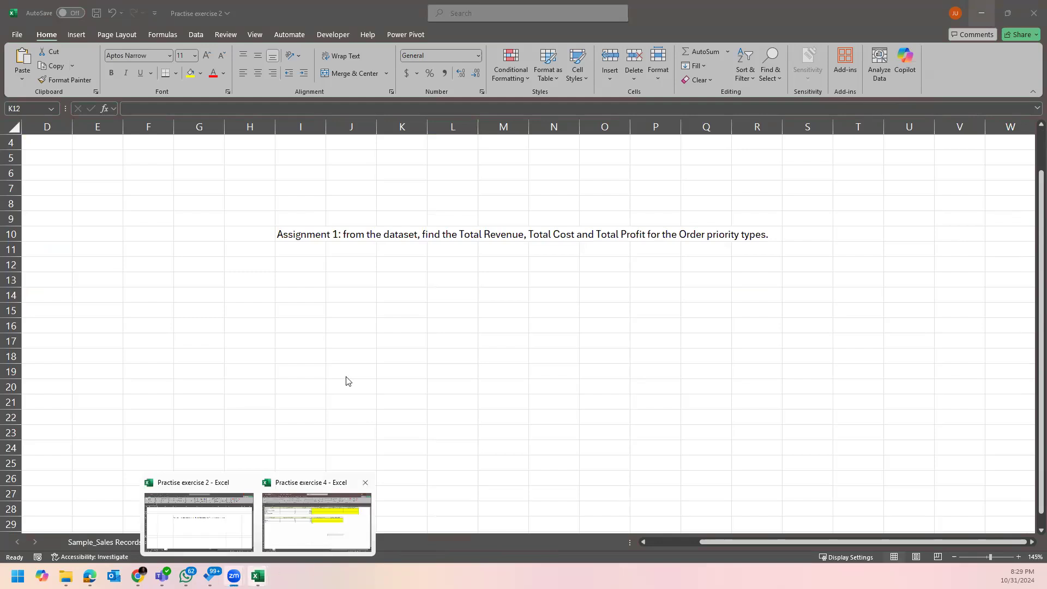
left_click(292, 233)
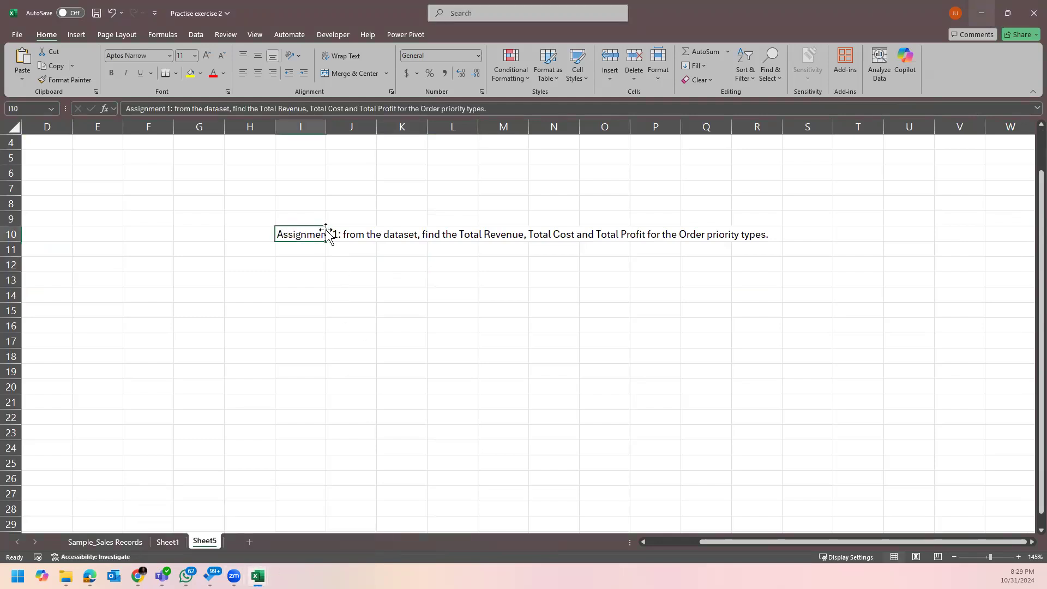
scroll(322, 242, "up", 2)
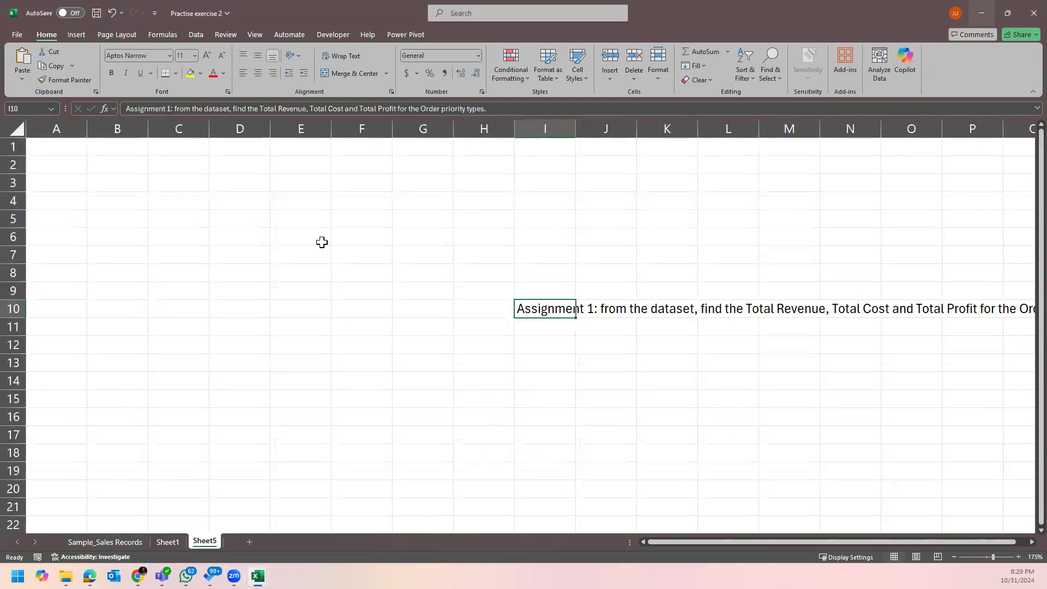
scroll(322, 242, "down", 5)
scroll(1021, 544, "right", 2)
left_click_drag(820, 539, 781, 543)
Autofit column I to the assignment text and enlarge its font.
double_click(327, 125)
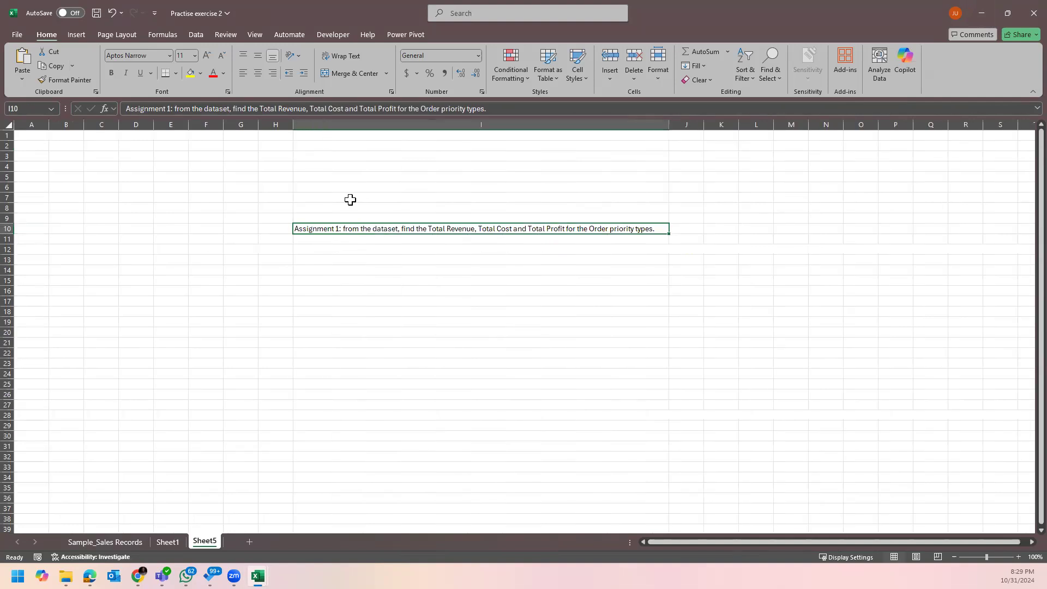
left_click(207, 56)
left_click(207, 57)
left_click(205, 61)
left_click(390, 263)
left_click(397, 243)
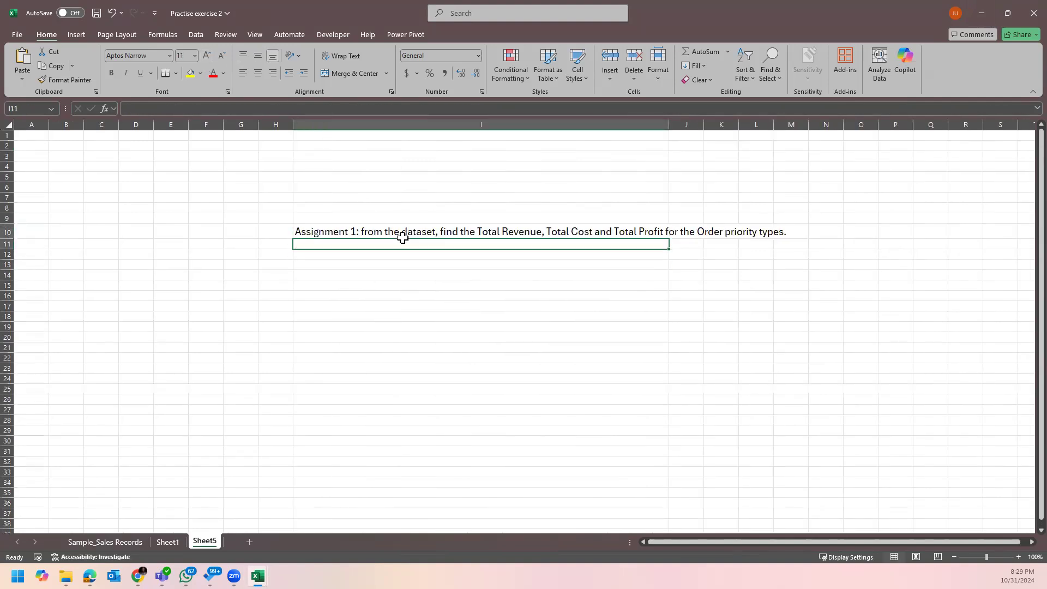
left_click_drag(403, 237, 402, 235)
After checking the Sample_Sales Records data, autofit column I again and return to Practise exercise 4.
left_click(109, 542)
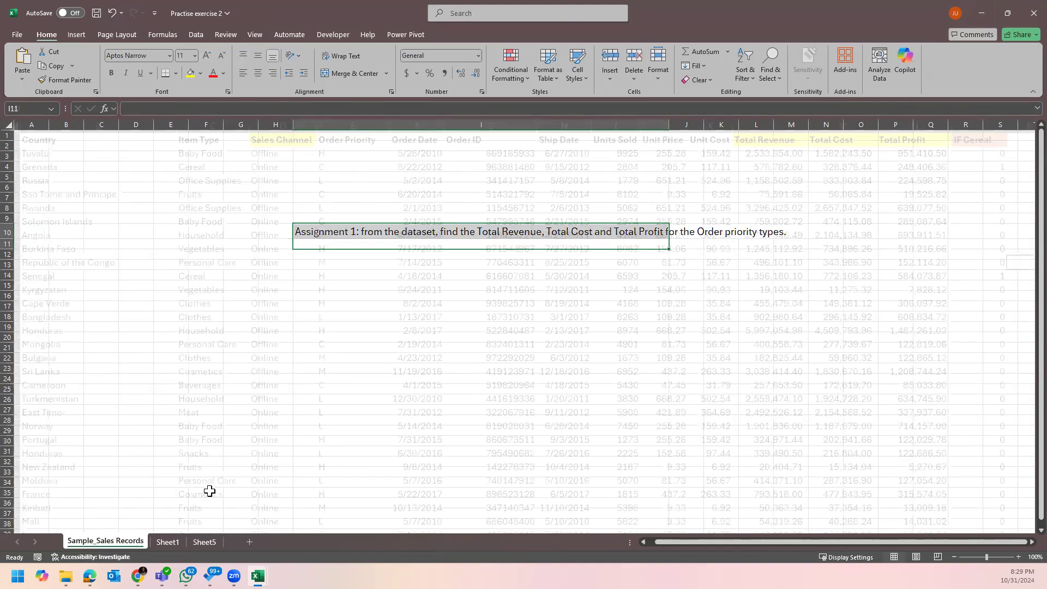
left_click(206, 542)
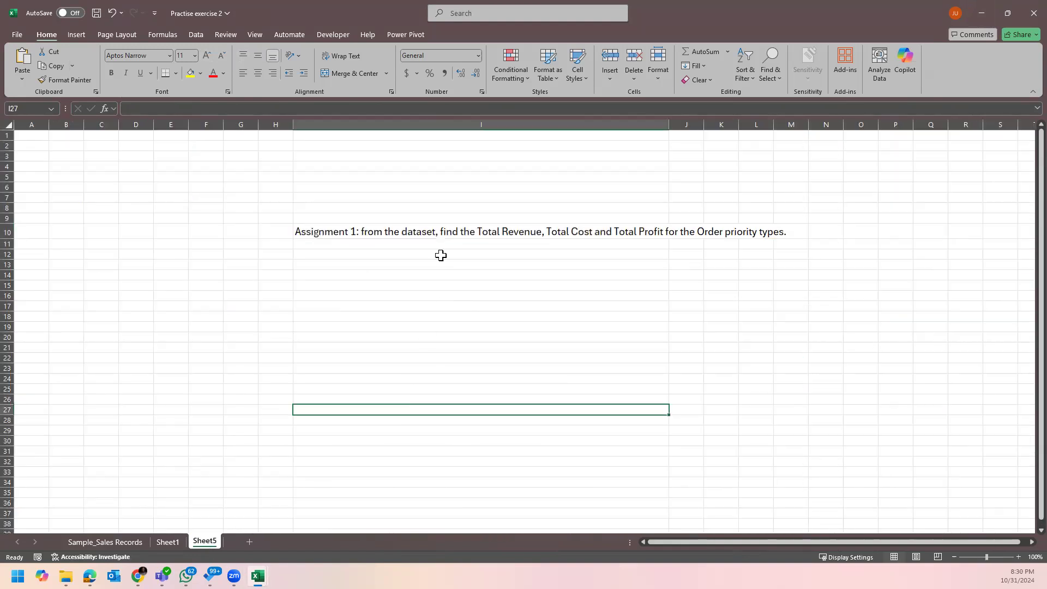
left_click(458, 231)
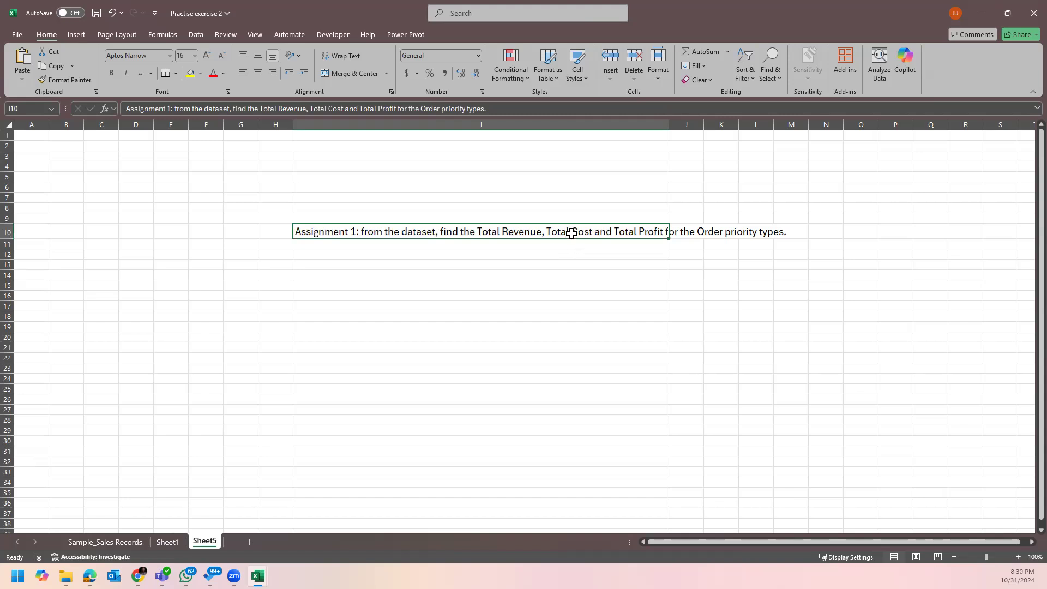
left_click(678, 235)
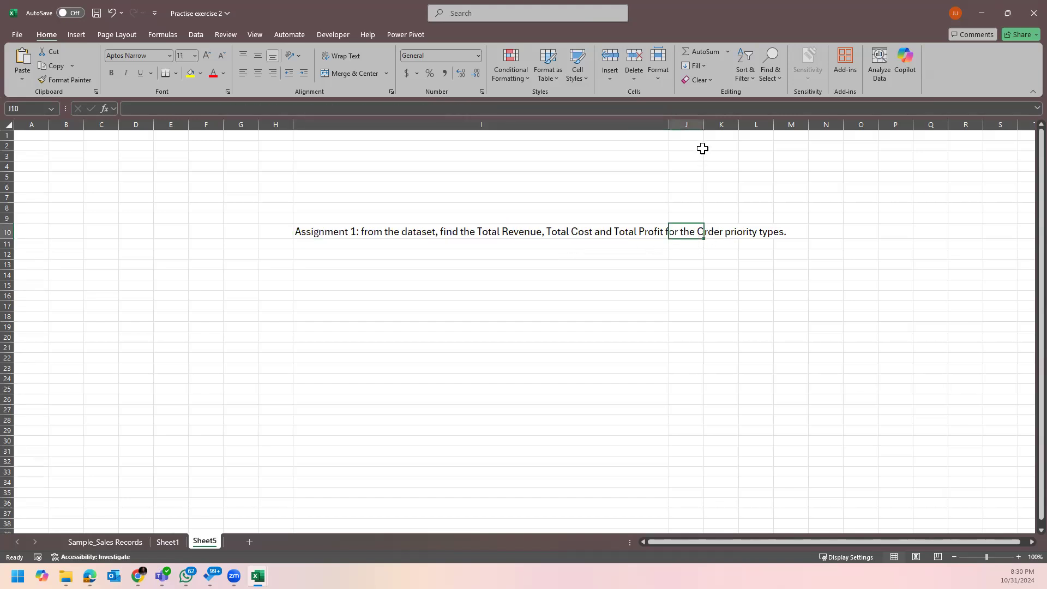
double_click(668, 124)
left_click(780, 234)
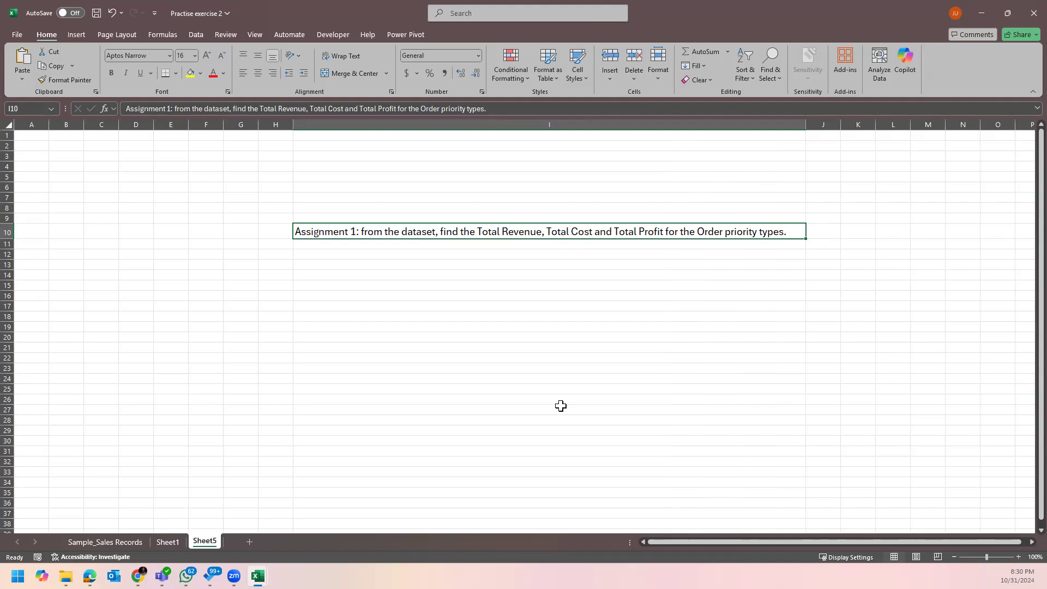
mouse_move(258, 575)
left_click(327, 525)
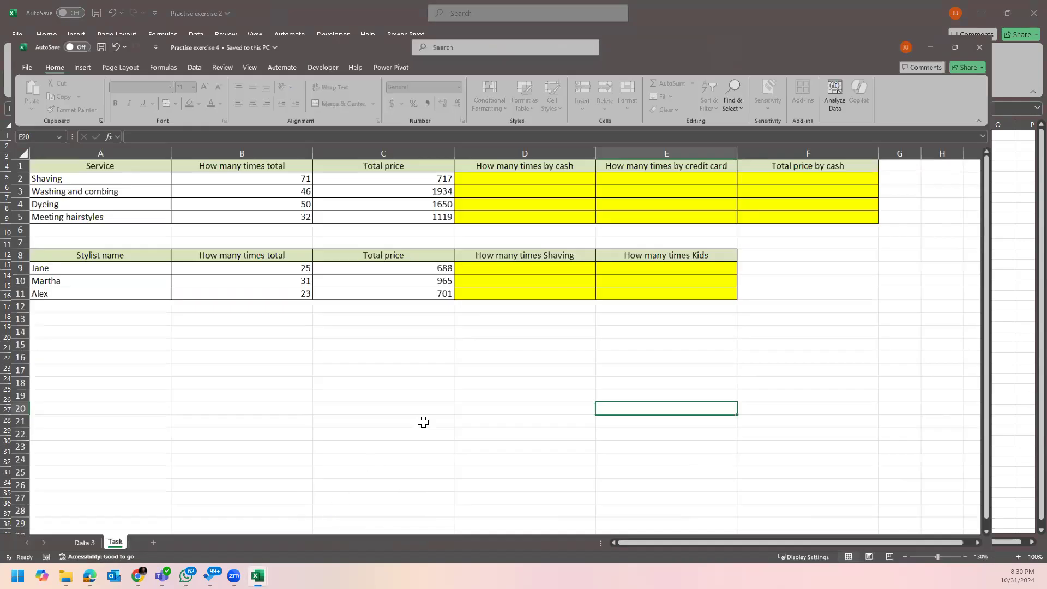
Copy B2's COUNTIF formula down to B5 and check the copied formulas.
left_click(506, 346)
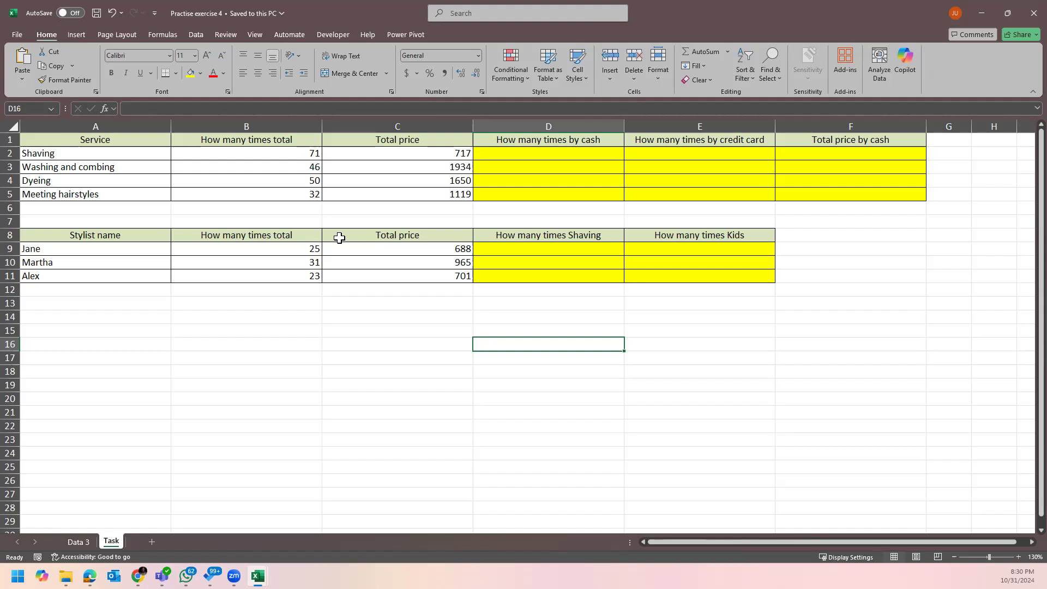
left_click(301, 158)
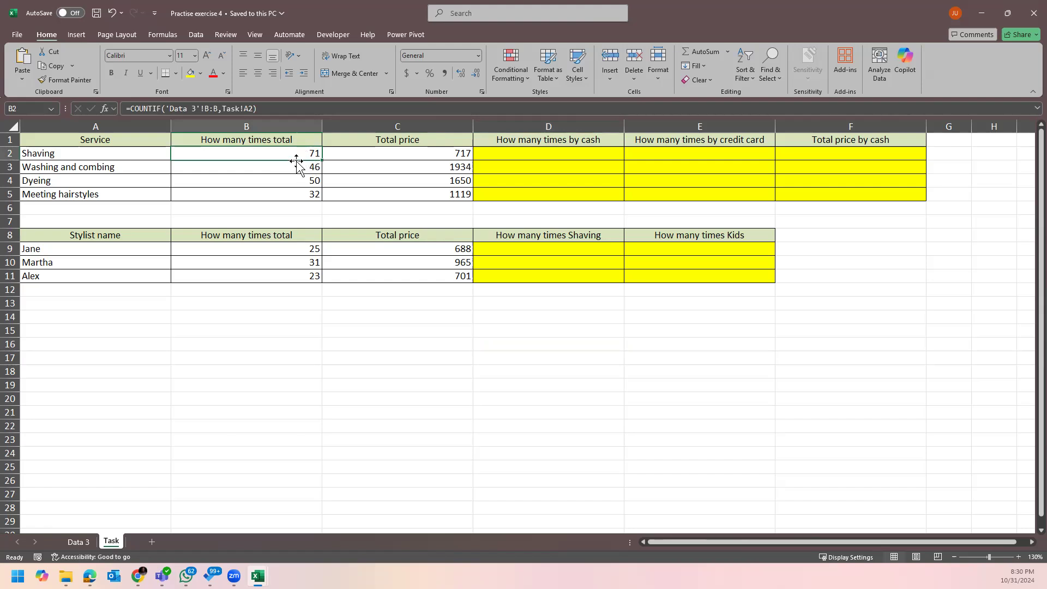
left_click_drag(321, 159, 327, 201)
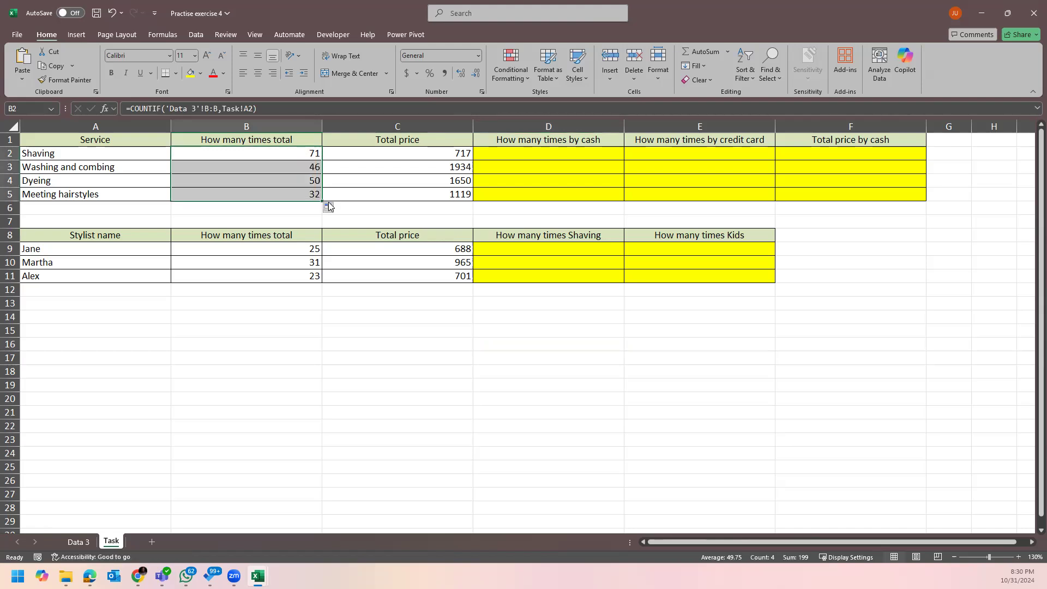
left_click(313, 184)
left_click(313, 196)
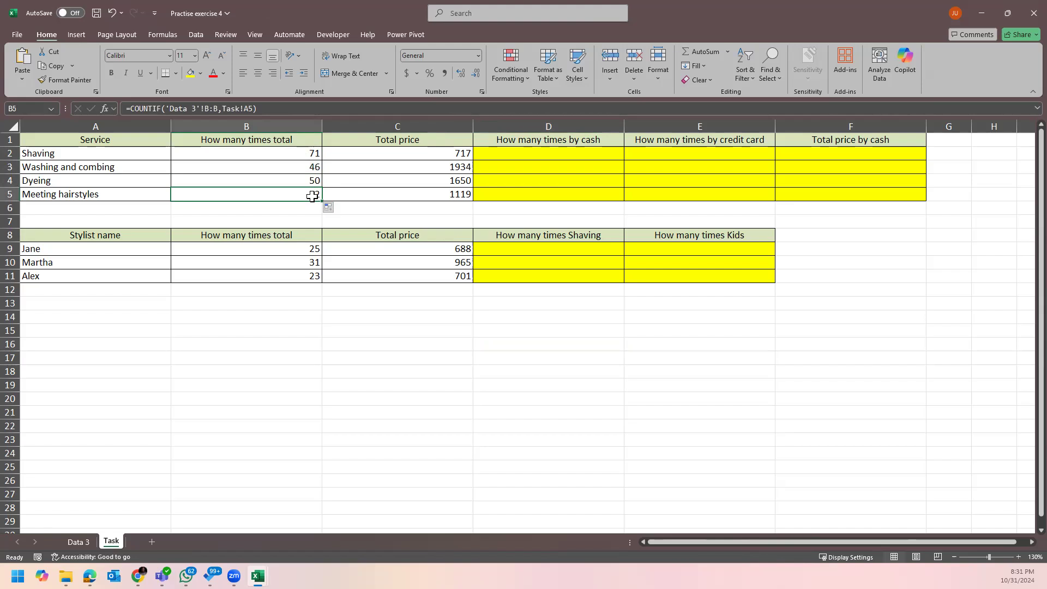
left_click(311, 151)
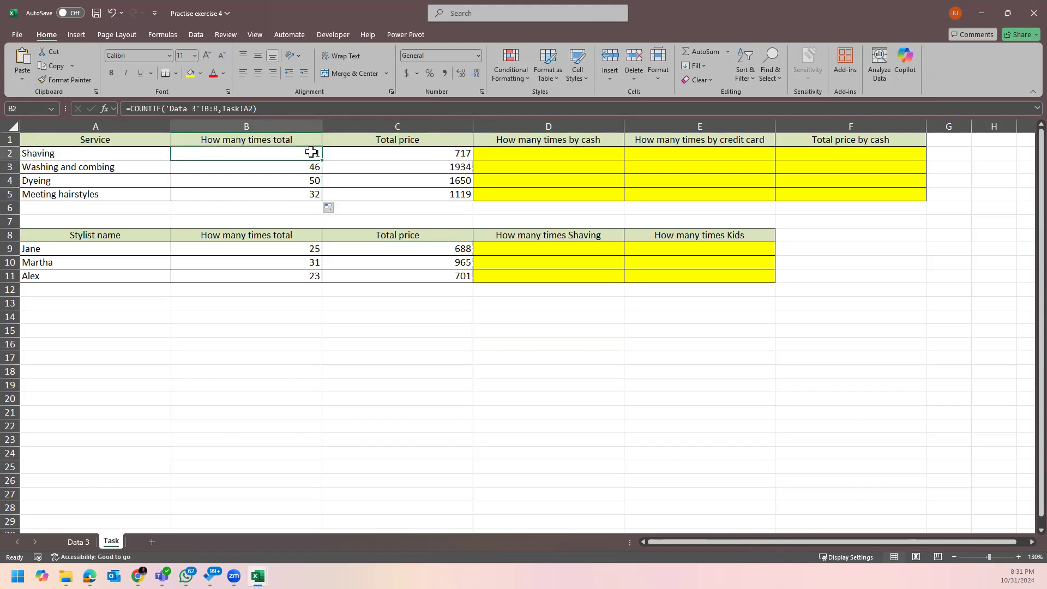
left_click(79, 543)
left_click(161, 167)
left_click(210, 156)
left_click(112, 541)
left_click(82, 167)
left_click(93, 156)
left_click(98, 168)
left_click(105, 180)
left_click(107, 193)
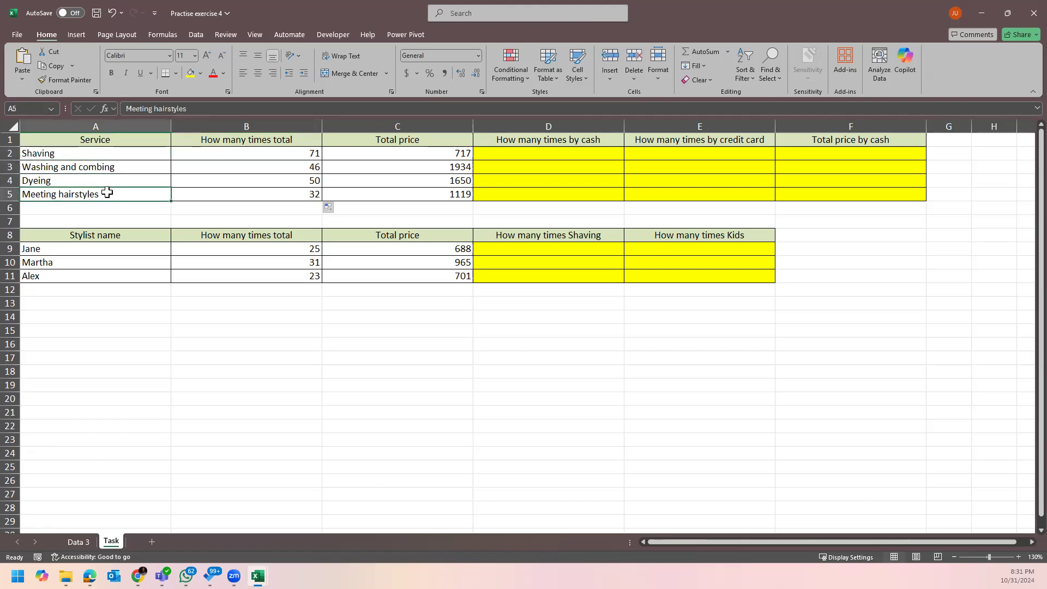
left_click(77, 541)
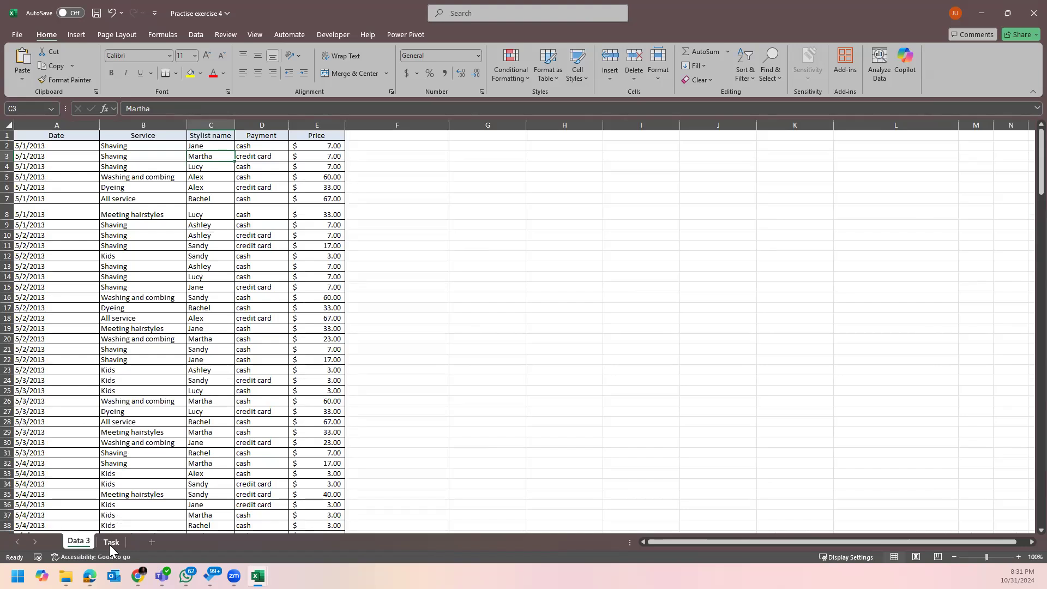
left_click(110, 542)
left_click(80, 542)
left_click(164, 125)
left_click(139, 158)
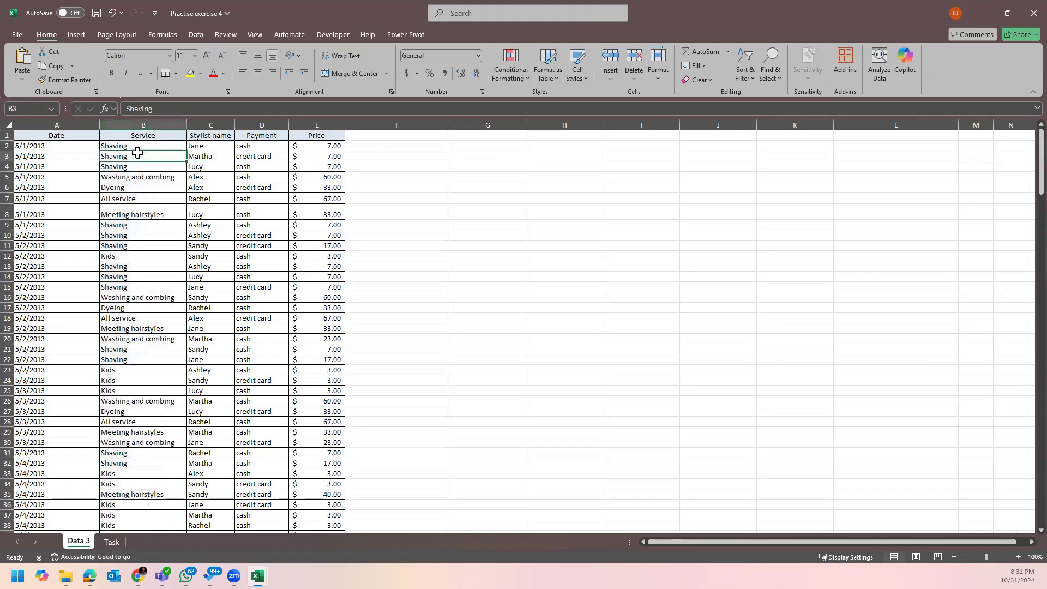
left_click(148, 163)
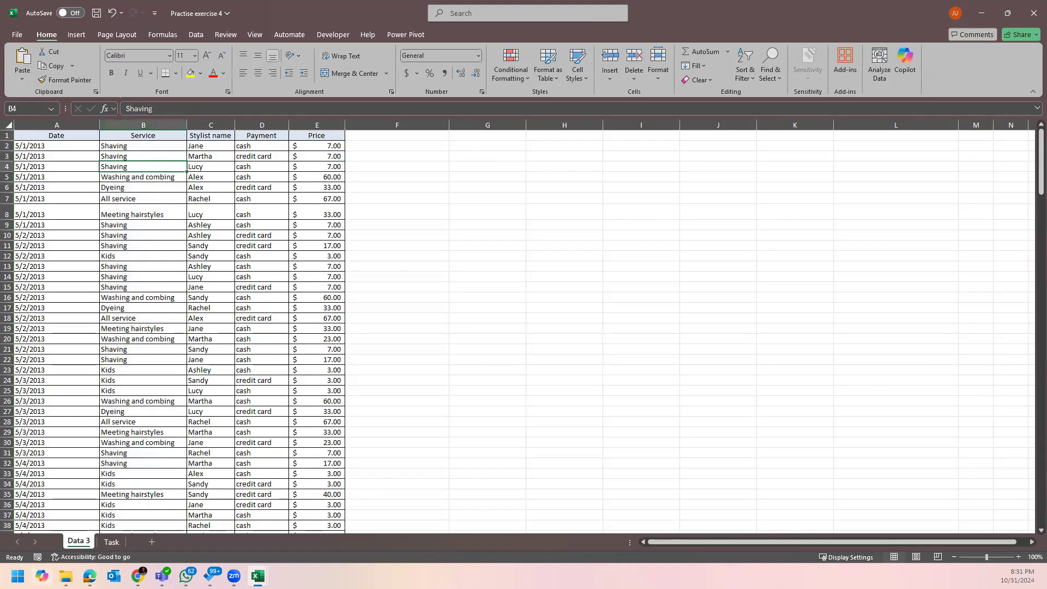
left_click(111, 541)
left_click(77, 155)
left_click(93, 167)
left_click(100, 180)
left_click(112, 195)
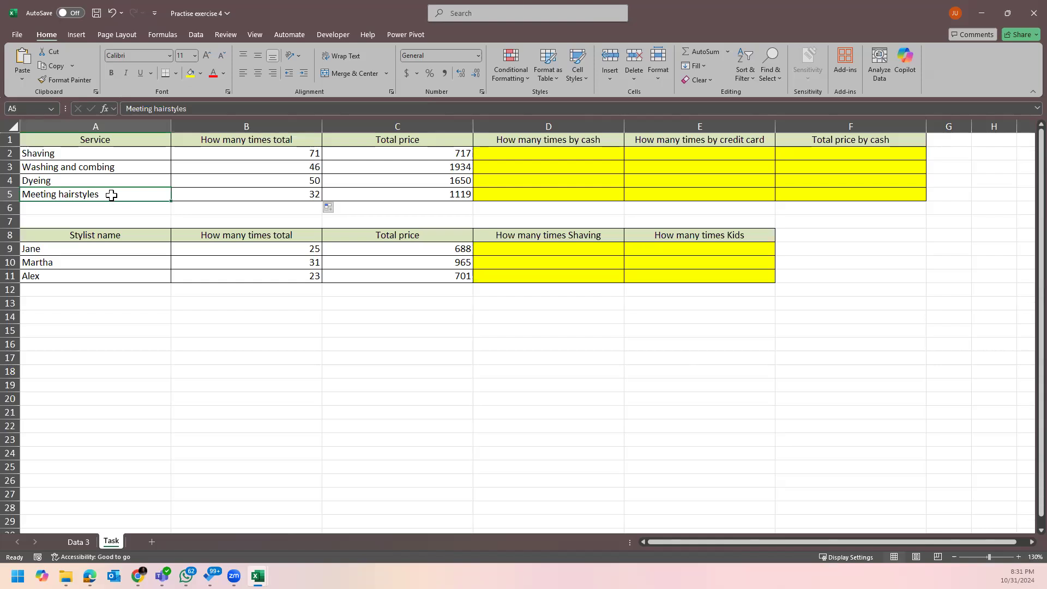
Select the four service names in A2:A5 on the Task sheet.
left_click(119, 151)
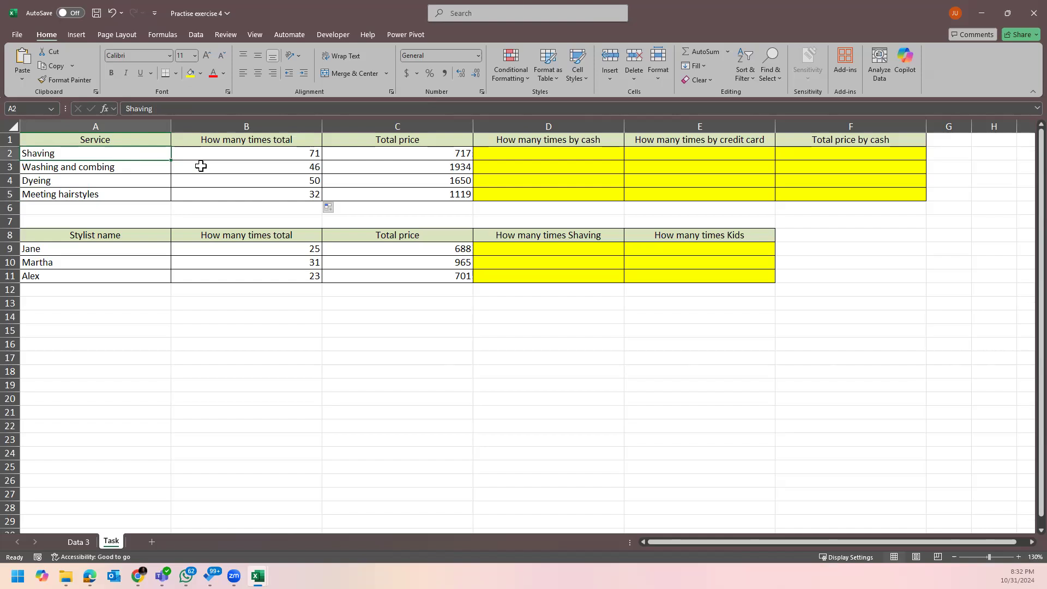
left_click(147, 191, "shift")
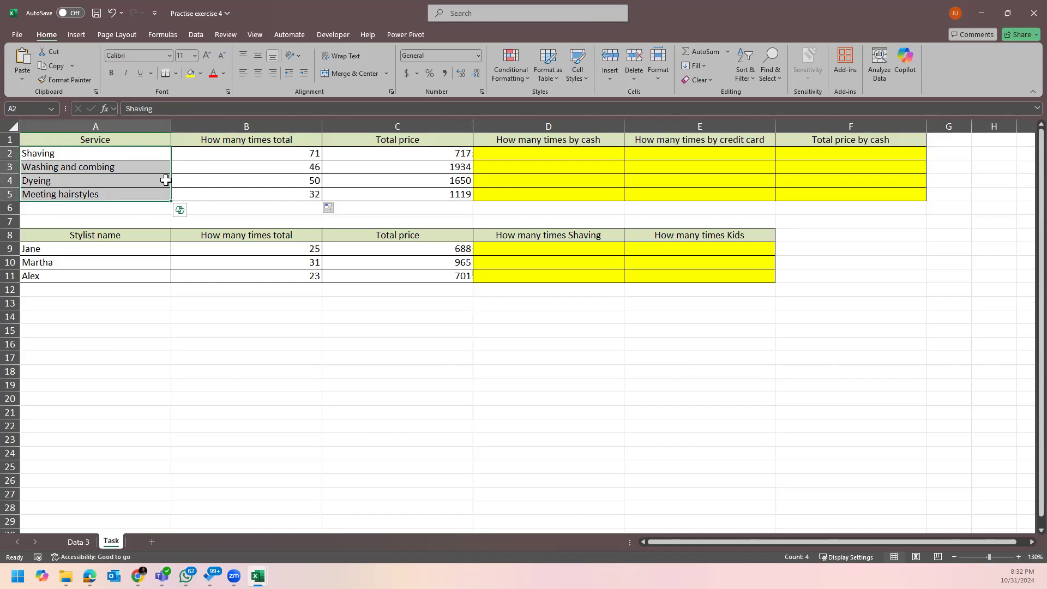
left_click(455, 323)
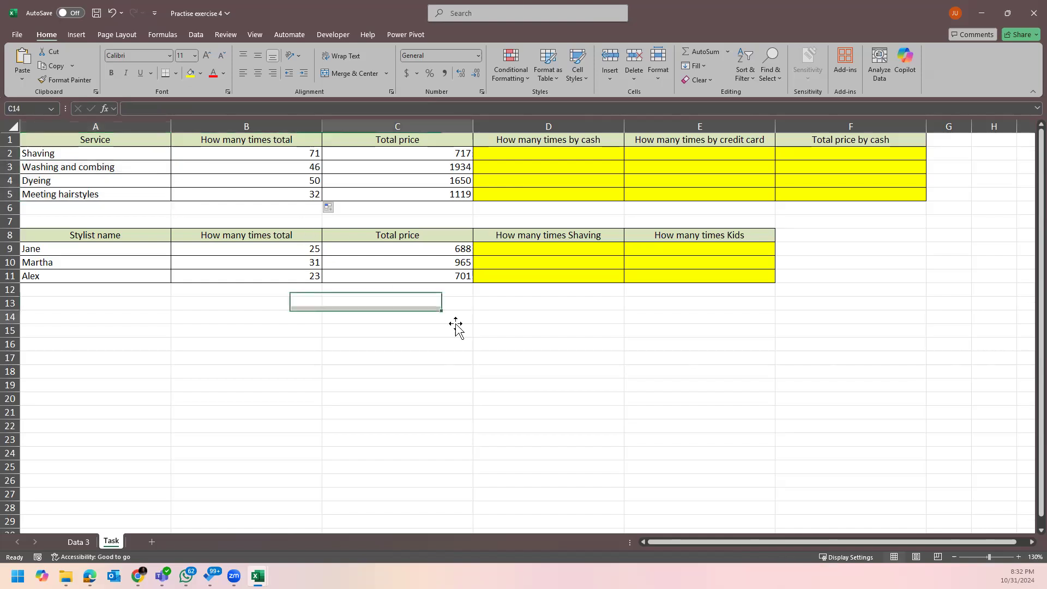
Bring back the Practise exercise 2 workbook with the assignment text in I10 selected.
mouse_move(257, 576)
left_click(235, 544)
left_click(511, 325)
left_click(574, 233)
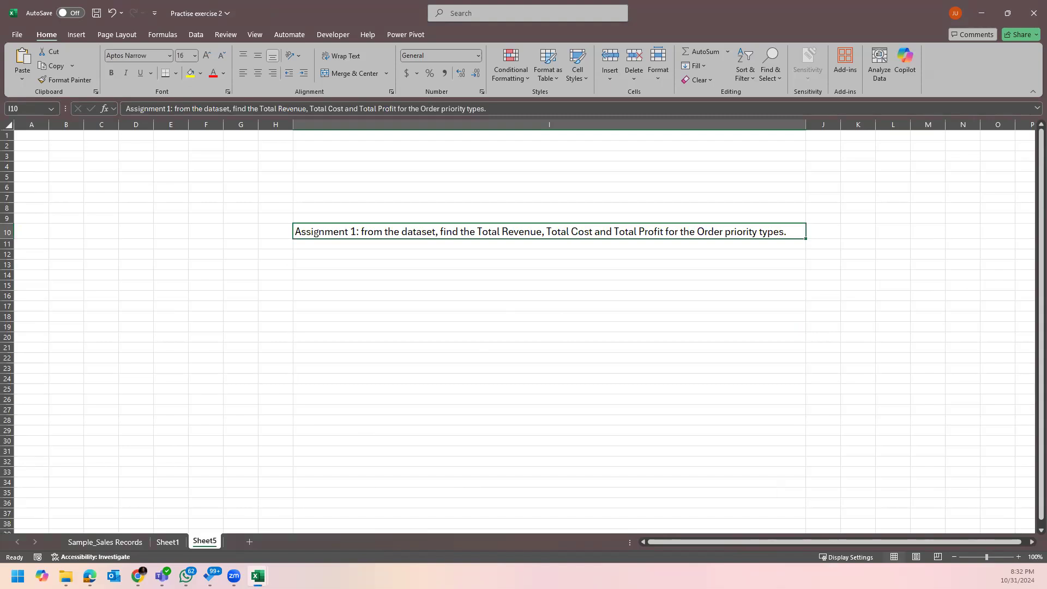
Copy the Order Priority column from Sample_Sales Records and paste its values into Sheet5 column E.
left_click(367, 255)
left_click(437, 219)
left_click(444, 234)
left_click(112, 542)
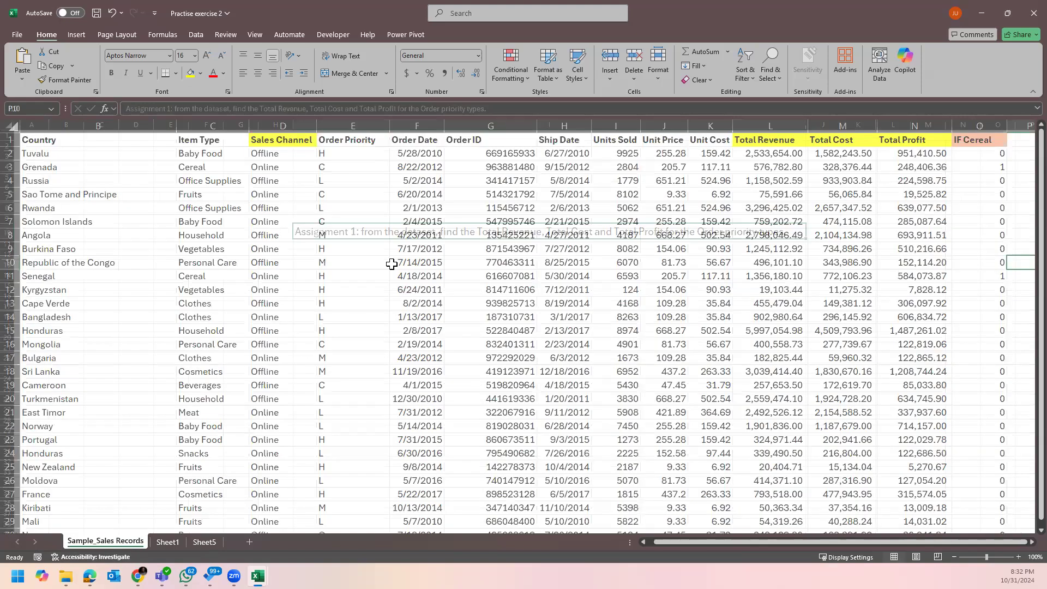
left_click(339, 127)
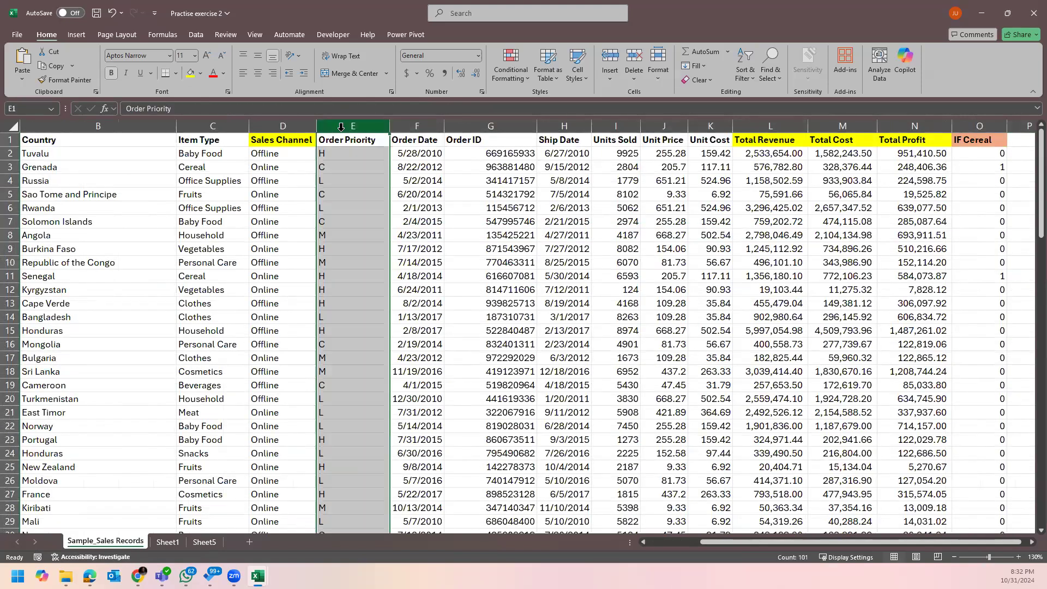
key("ctrl+c")
left_click(207, 542)
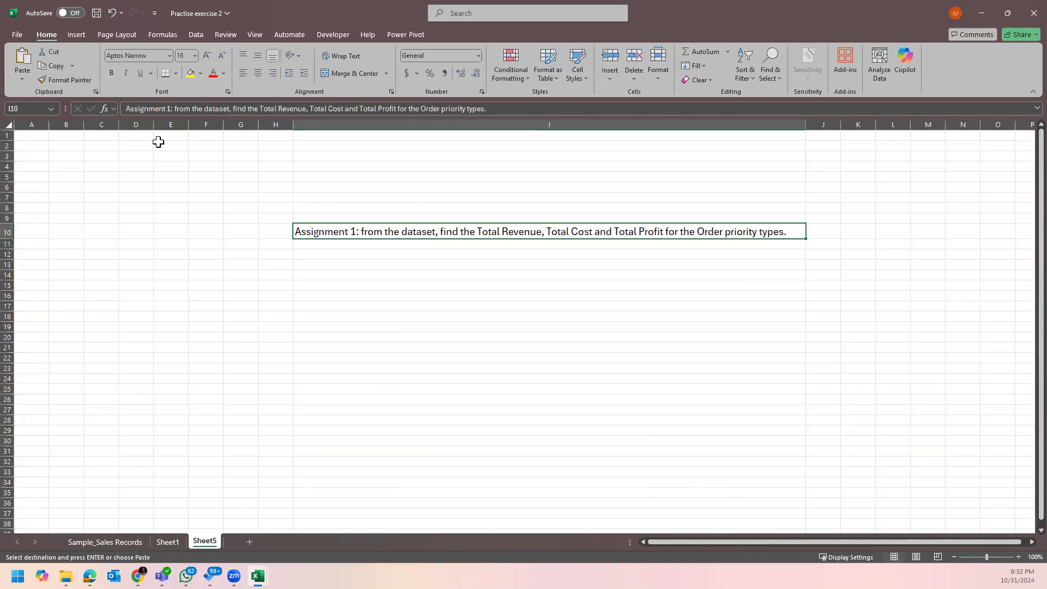
right_click(203, 144)
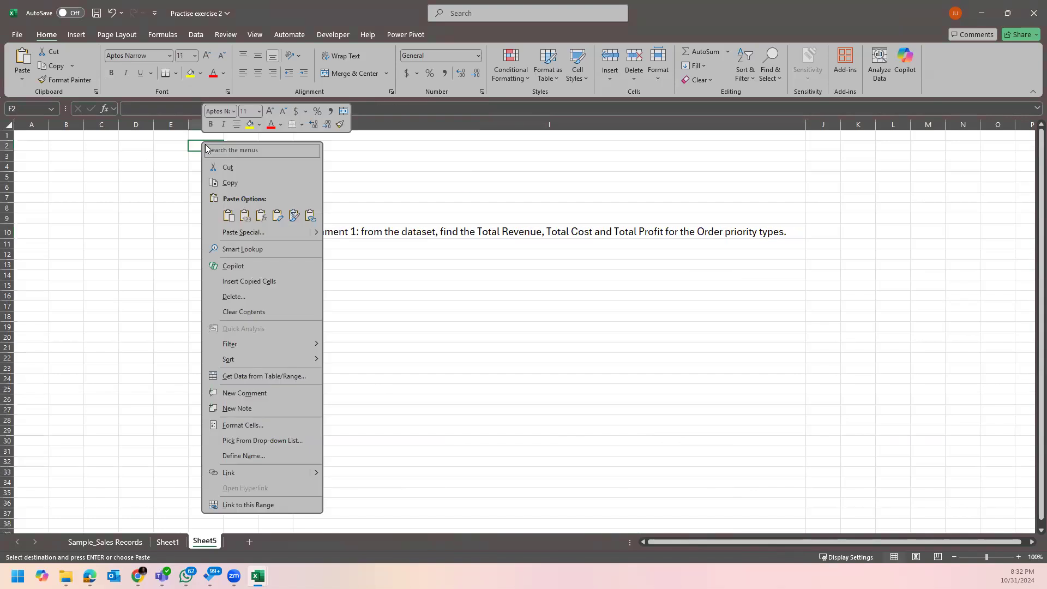
right_click(186, 125)
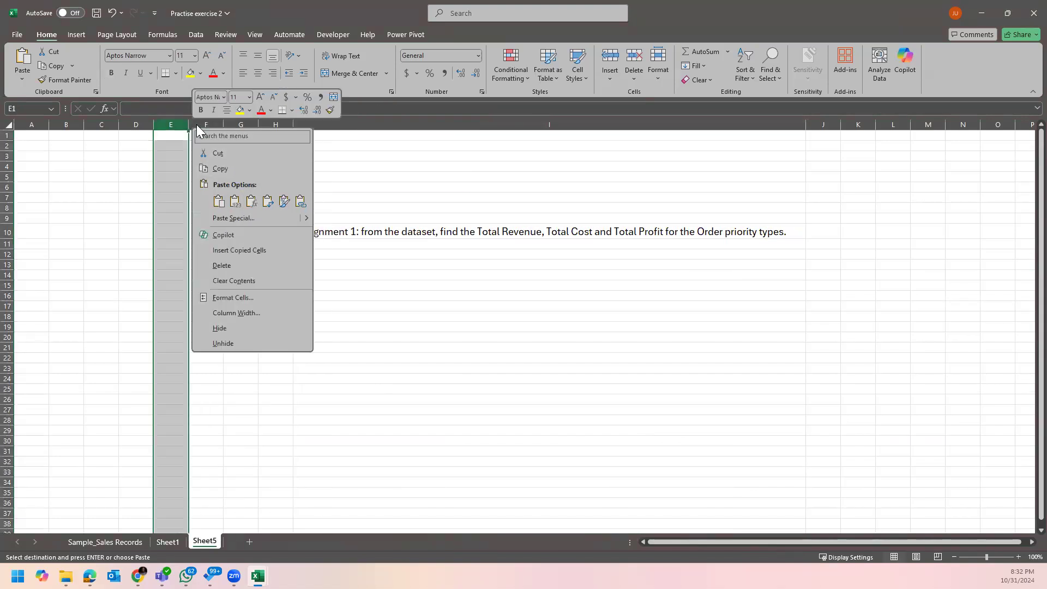
left_click(239, 202)
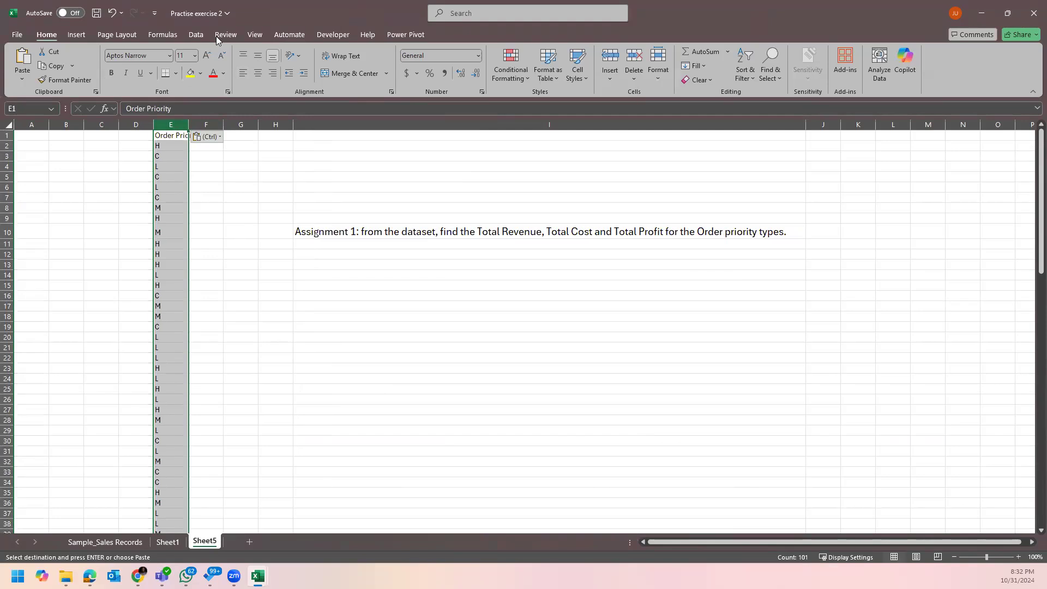
Remove duplicates from column E, leaving H, C, L and M, and autofit its width.
left_click(196, 35)
left_click(697, 64)
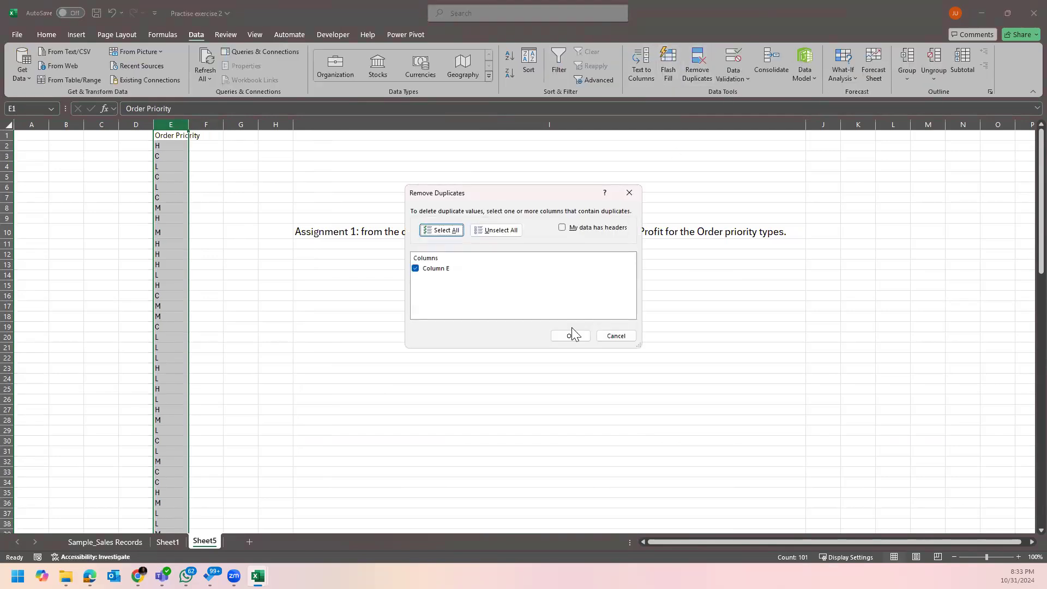
left_click(570, 337)
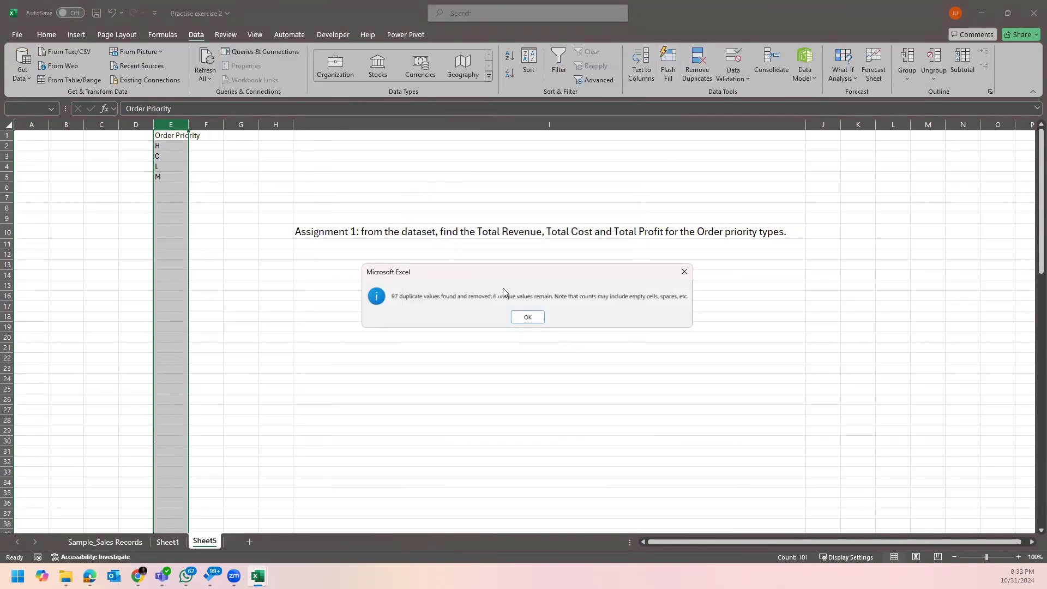
left_click(527, 317)
left_click(177, 145)
double_click(189, 124)
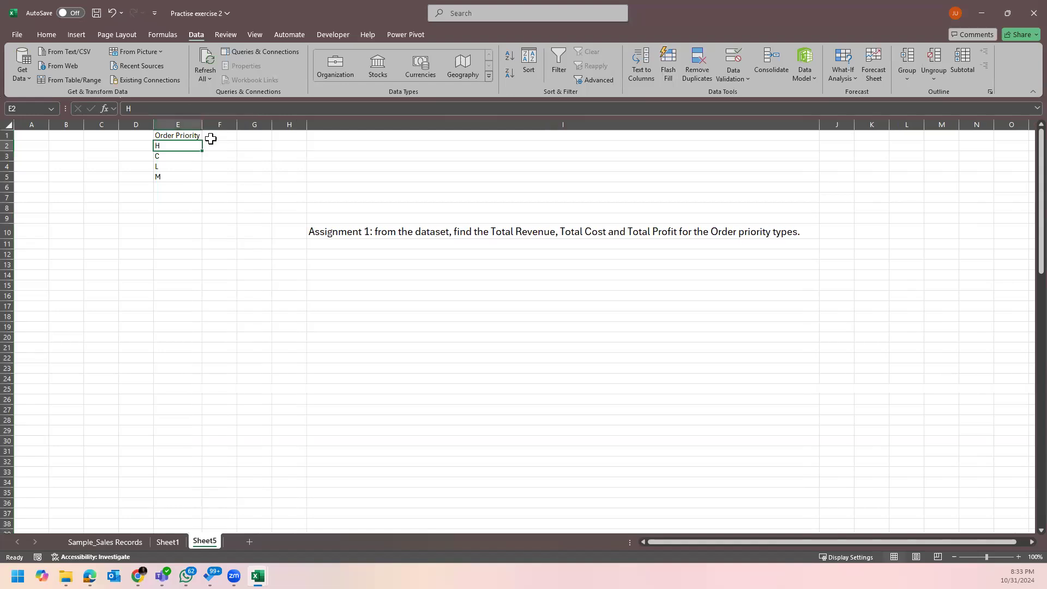
Enter the headers Total Revenue, Total Cost and Total Profit in F1:H1.
left_click(531, 234)
left_click(234, 139)
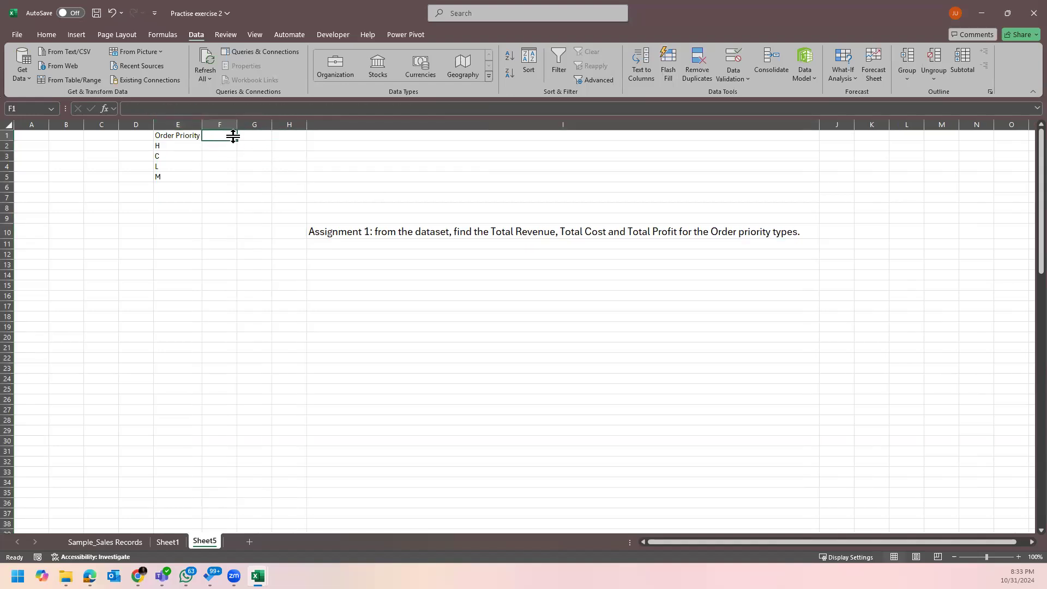
type("Total Re")
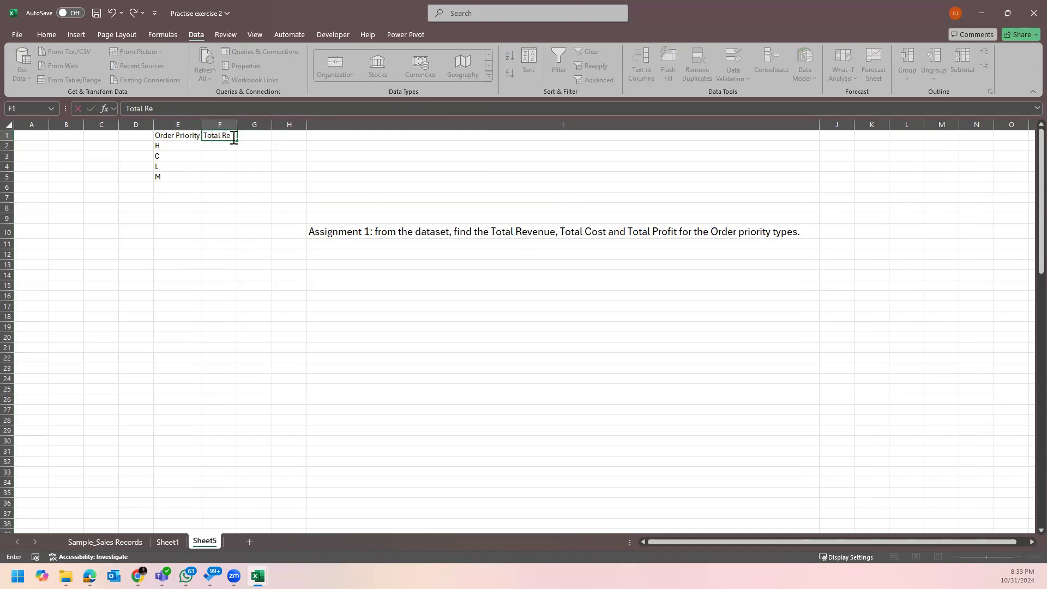
type("venue")
key("Tab")
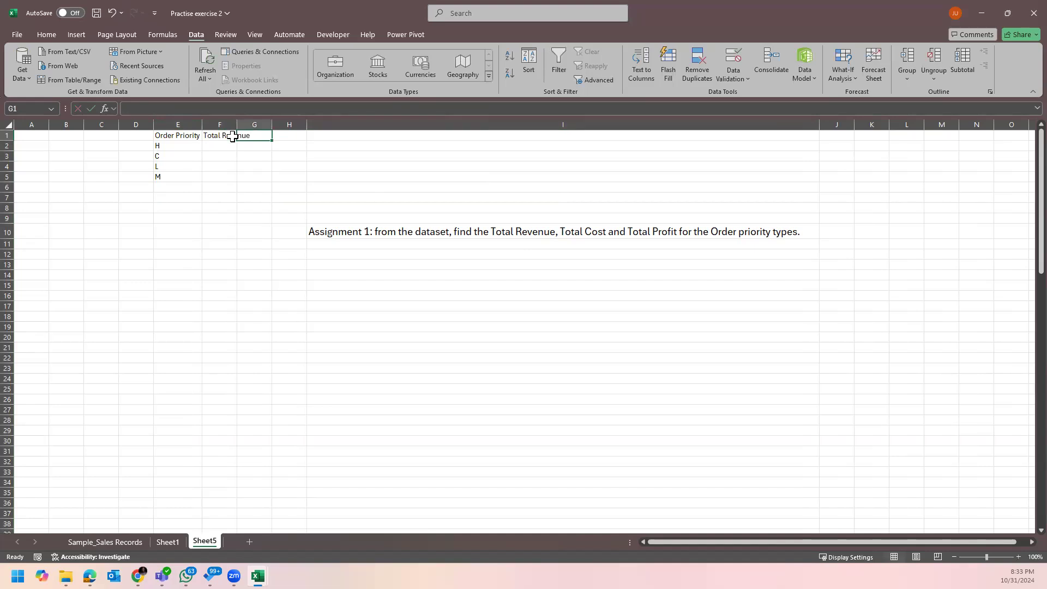
type("Total Cost")
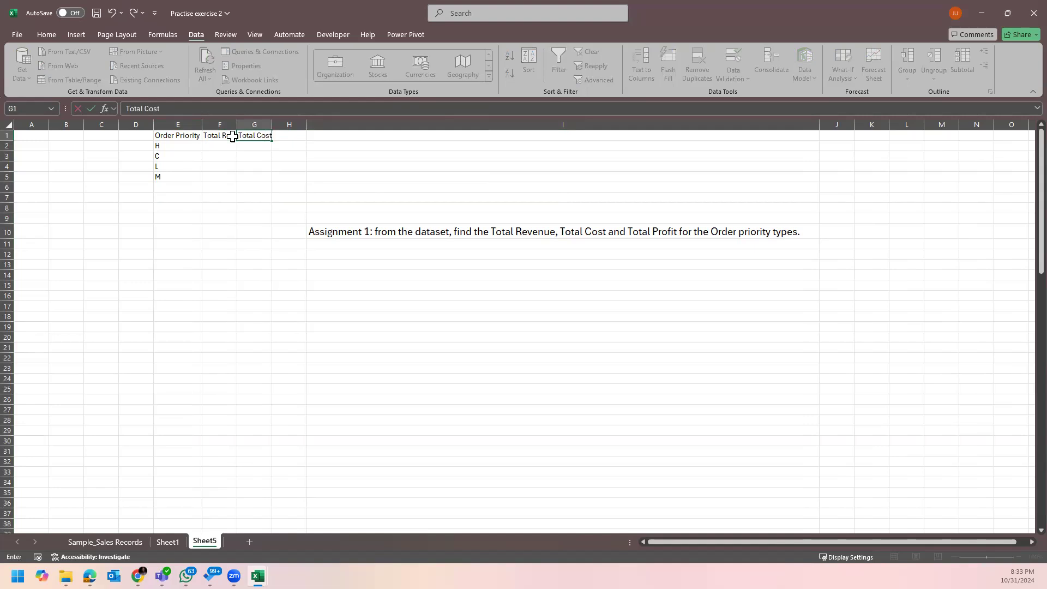
key("Tab")
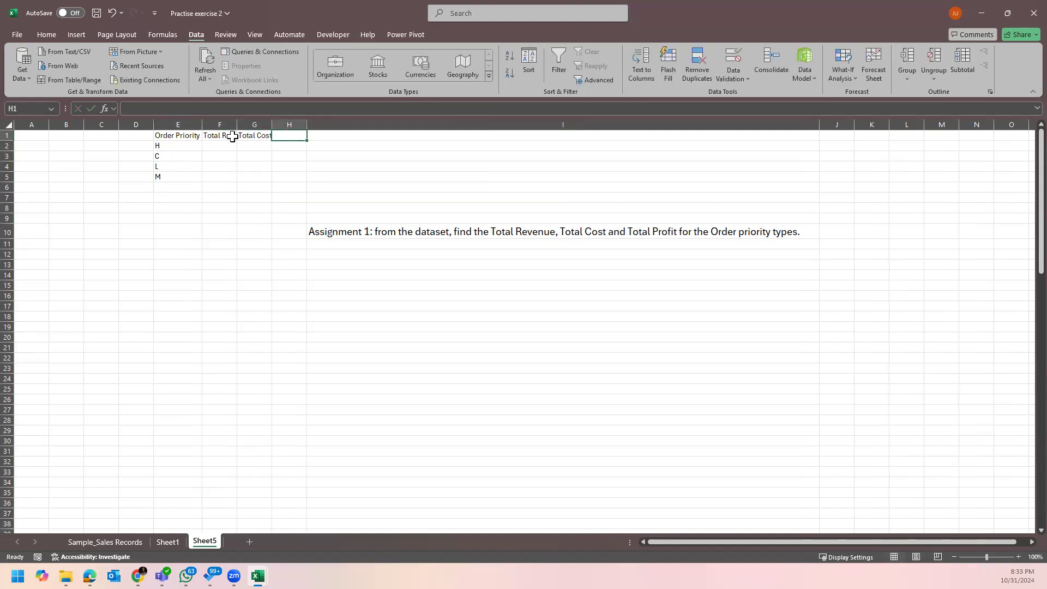
type("Total Profit")
key("Return")
Delete the assignment-note column I and autofit columns E through H.
right_click(356, 125)
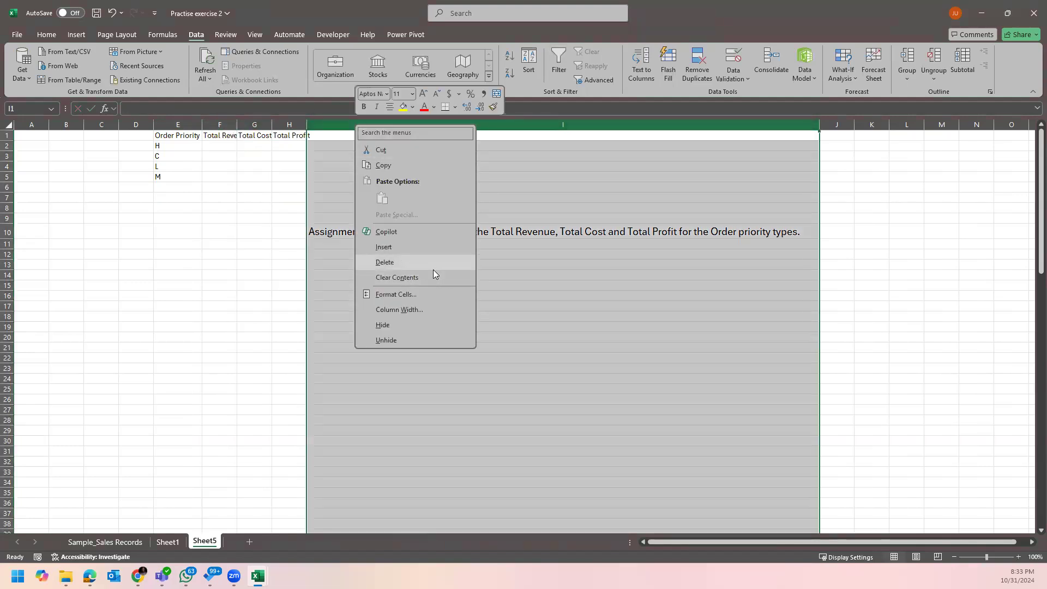
left_click(431, 266)
left_click_drag(167, 121, 299, 123)
double_click(307, 123)
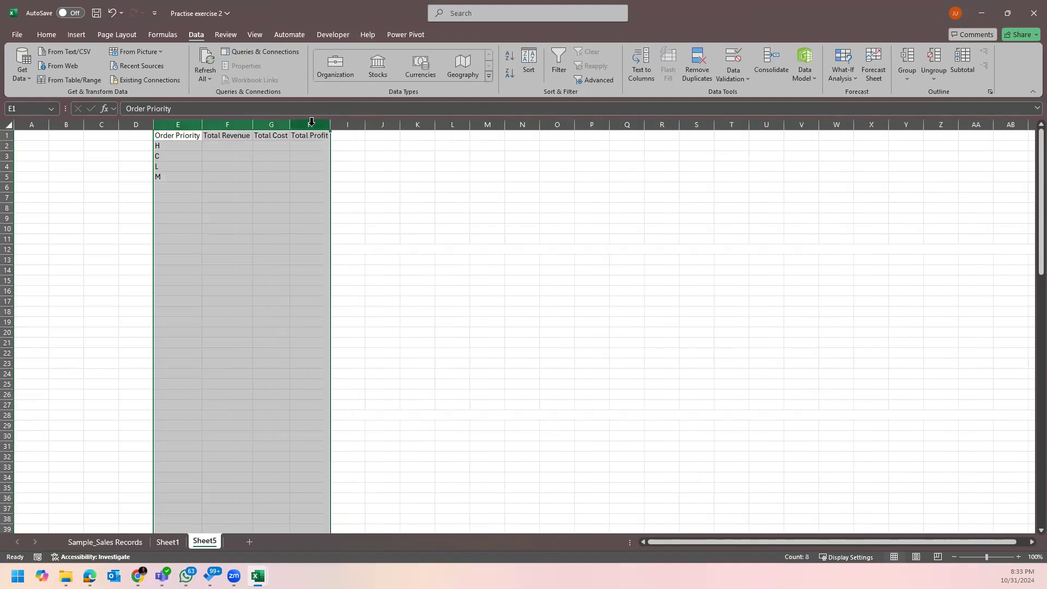
left_click(269, 219)
Apply All Borders to the table range E1:H5.
scroll(545, 325, "up", 6)
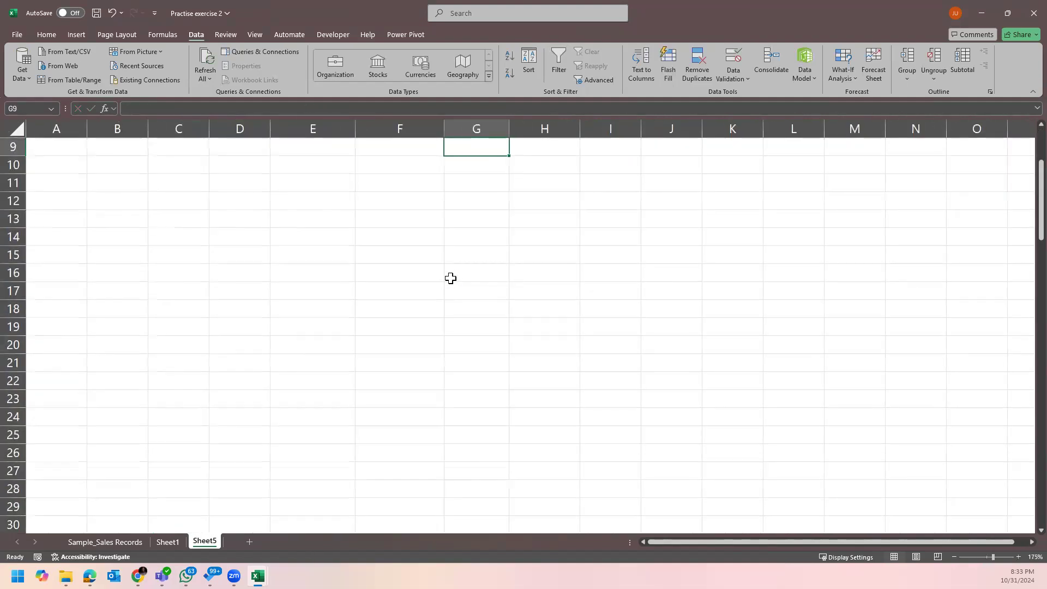
left_click(395, 214)
left_click_drag(1040, 204, 1041, 156)
left_click_drag(350, 149, 562, 226)
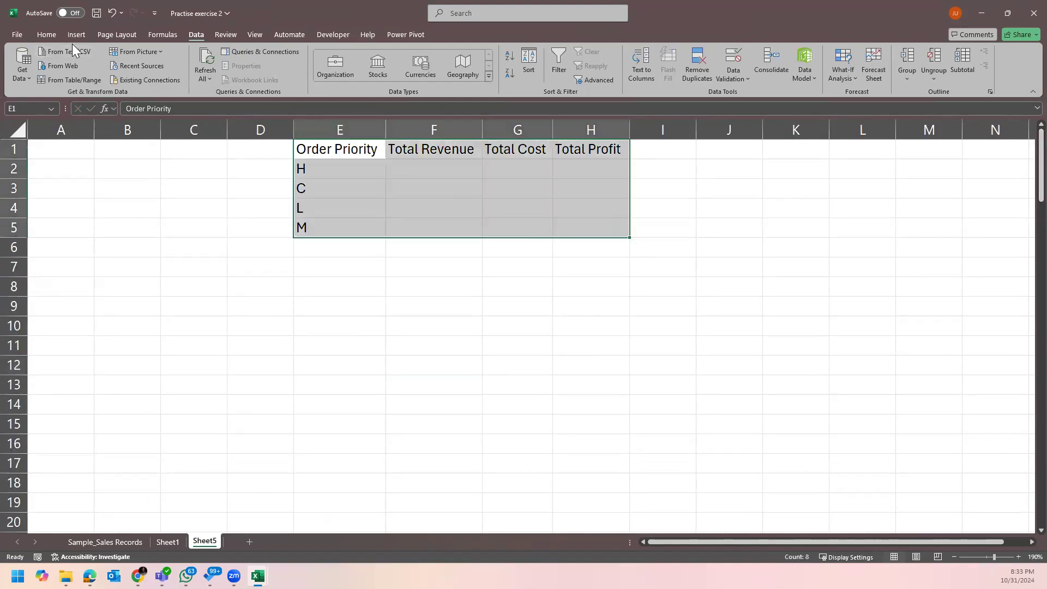
left_click(52, 35)
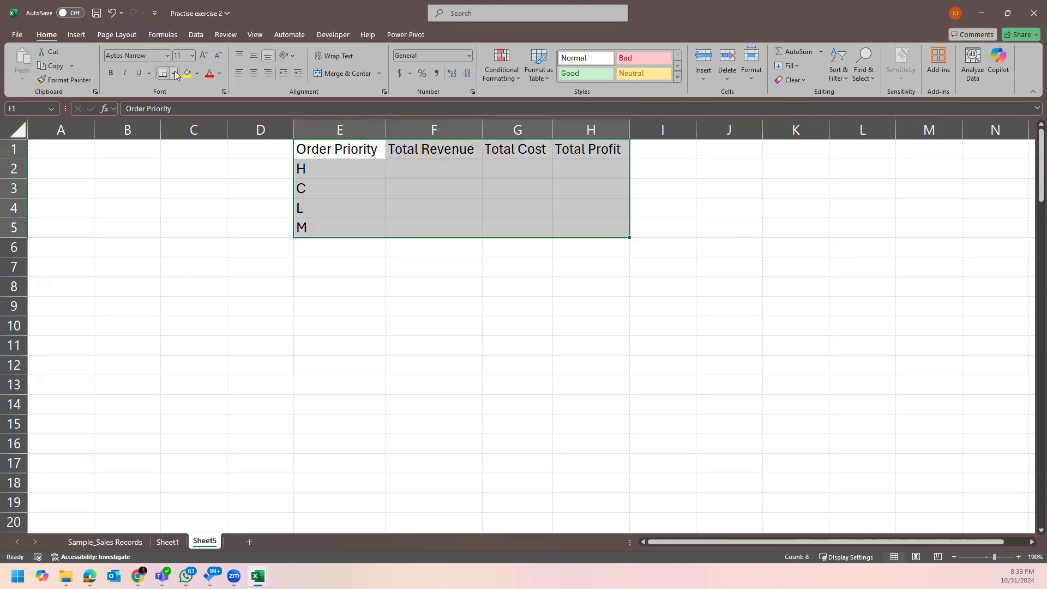
left_click(173, 73)
left_click(186, 181)
left_click(519, 278)
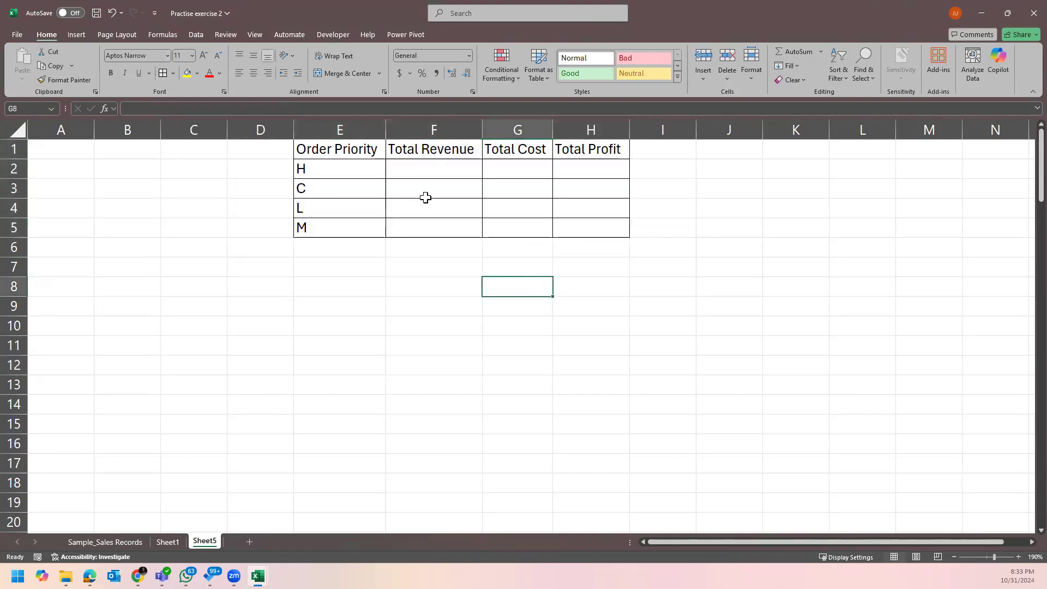
left_click(430, 164)
left_click(326, 164)
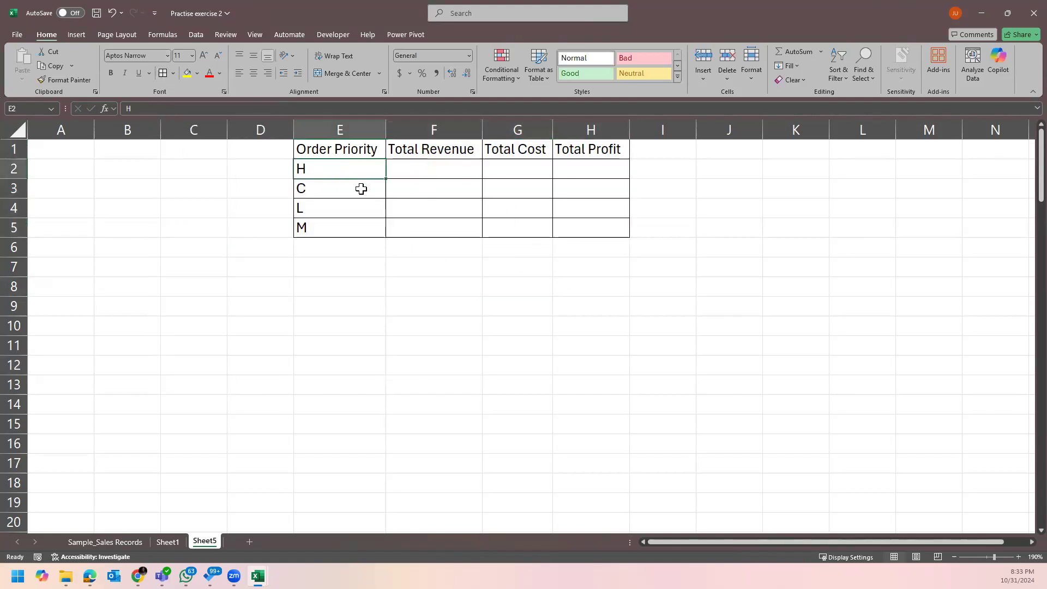
left_click(352, 188)
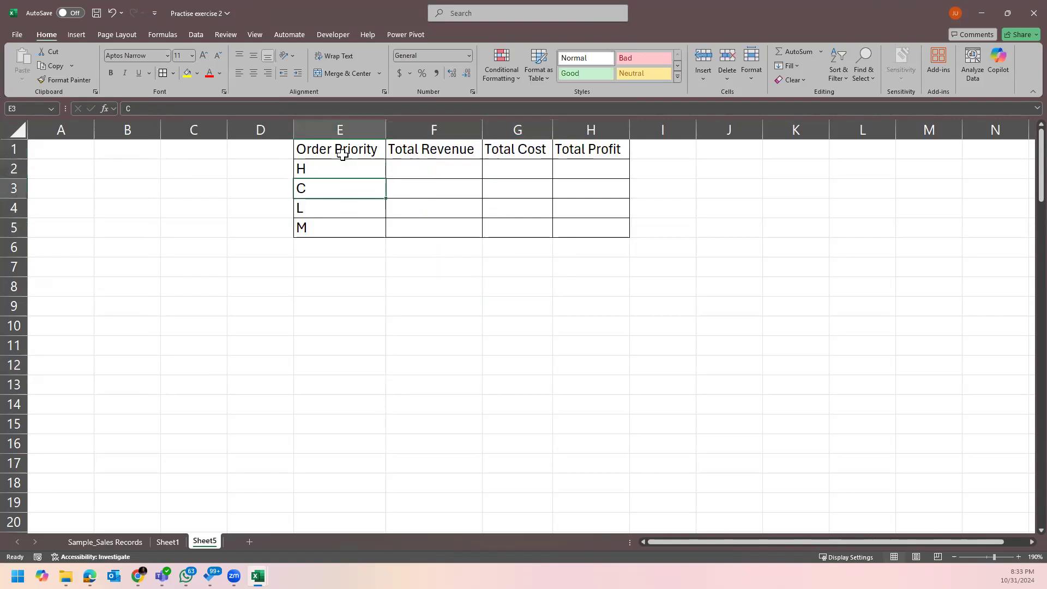
Make the header row E1:H1 bold.
left_click_drag(339, 150, 578, 149)
left_click(110, 73)
left_click(327, 164)
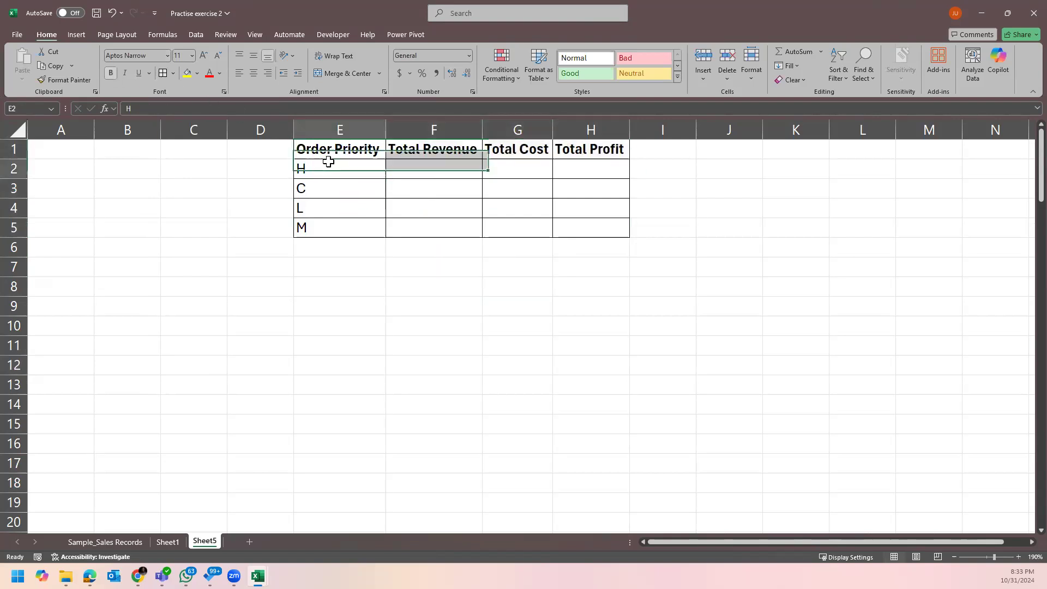
left_click(341, 186)
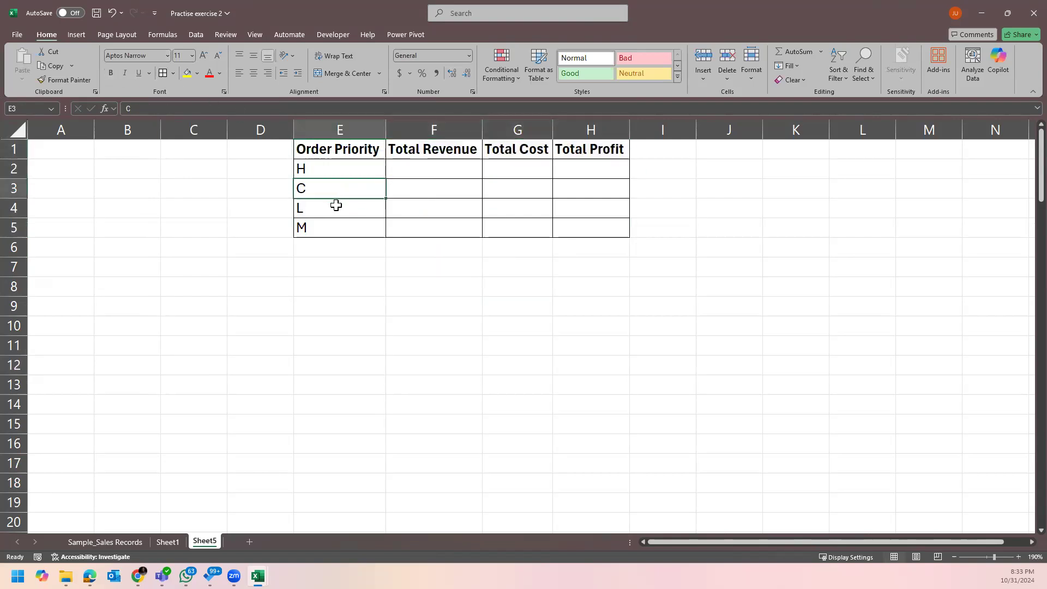
left_click(427, 161)
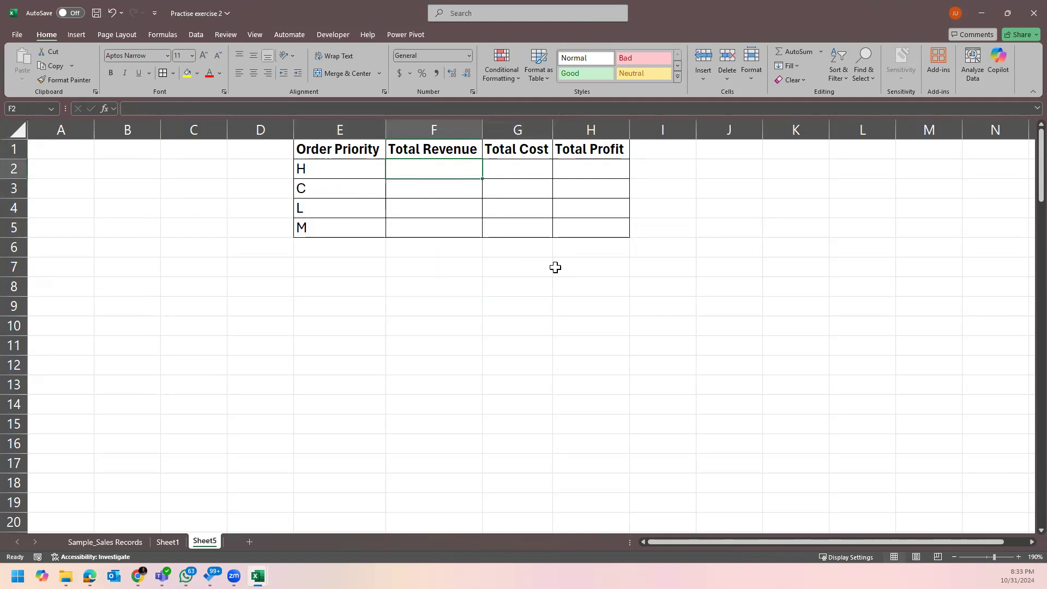
Enter =SUMIF('Sample_Sales Records'!E:E,Sheet5!E2,'Sample_Sales Records'!L:L) in F2.
type("=sum")
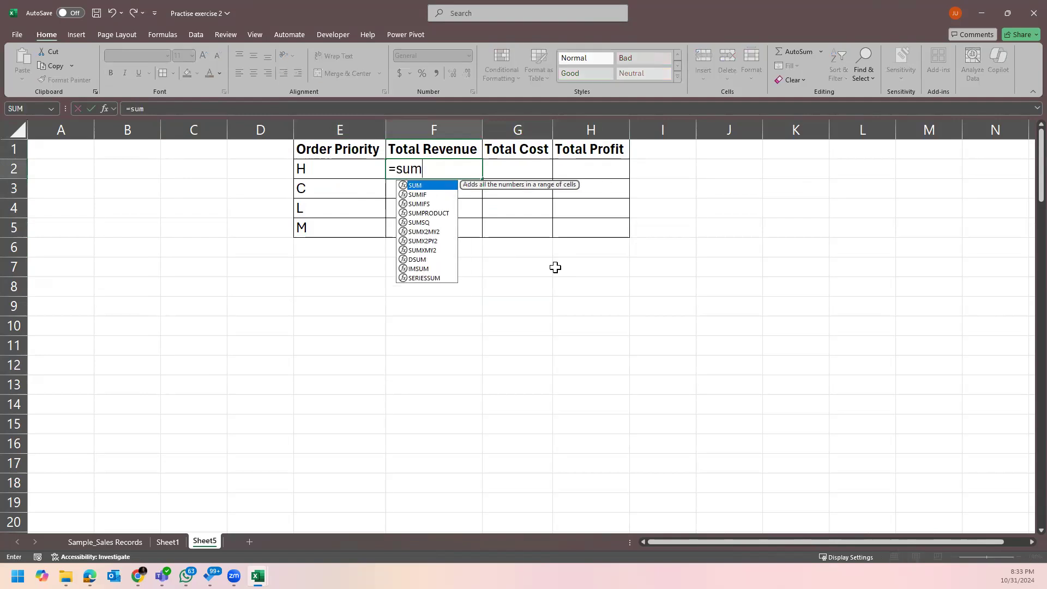
type("ig")
key("BackSpace")
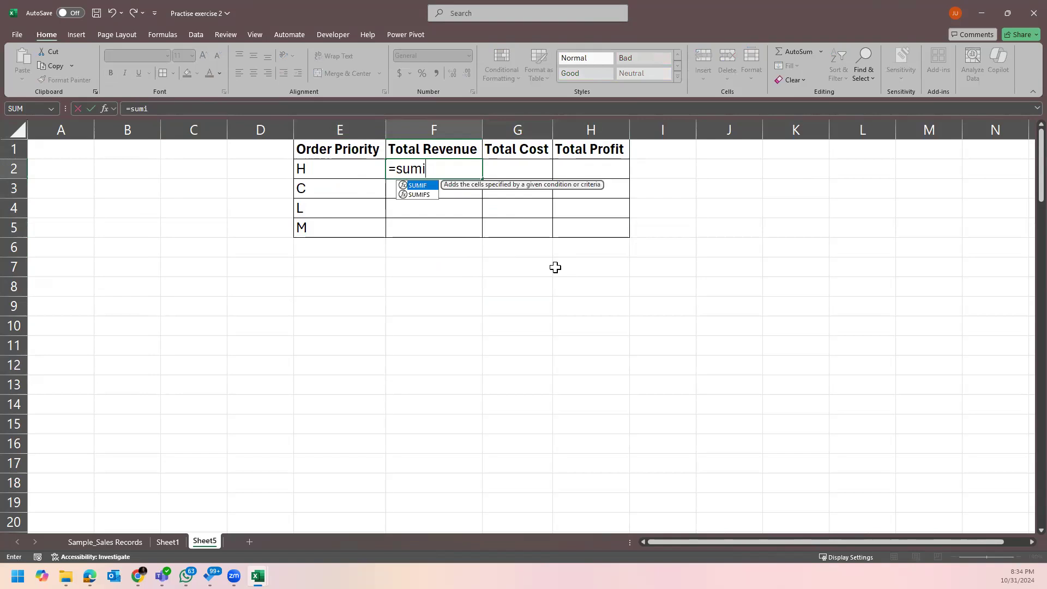
key("Tab")
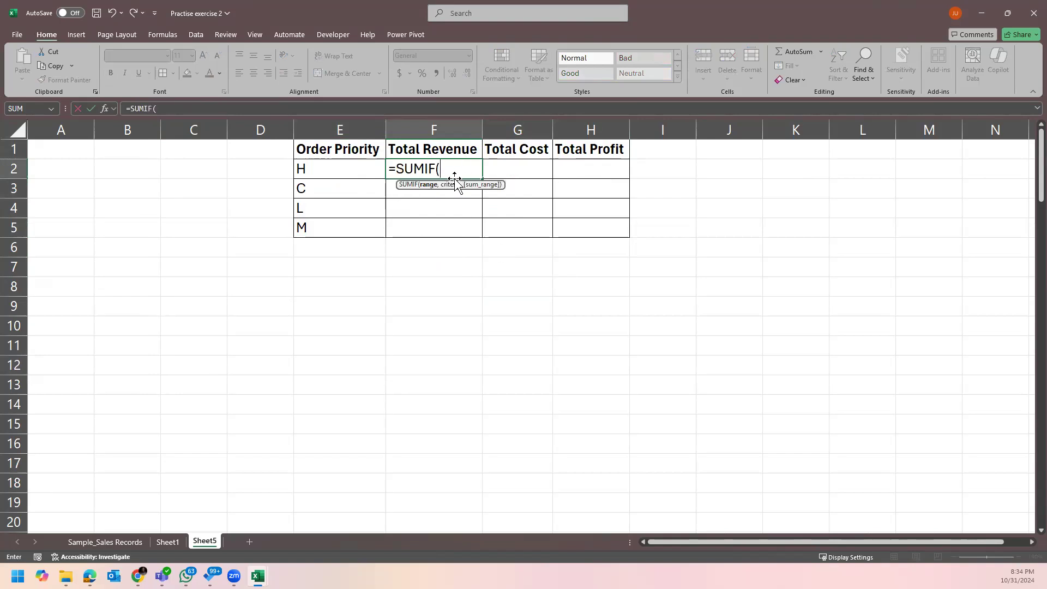
left_click(137, 547)
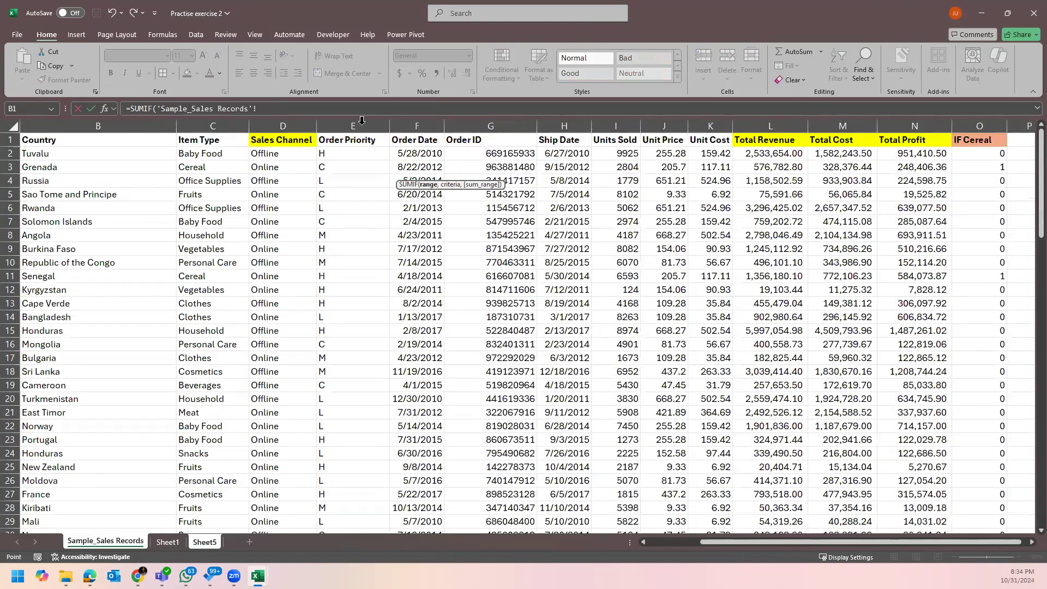
left_click(361, 120)
type(",")
left_click(204, 541)
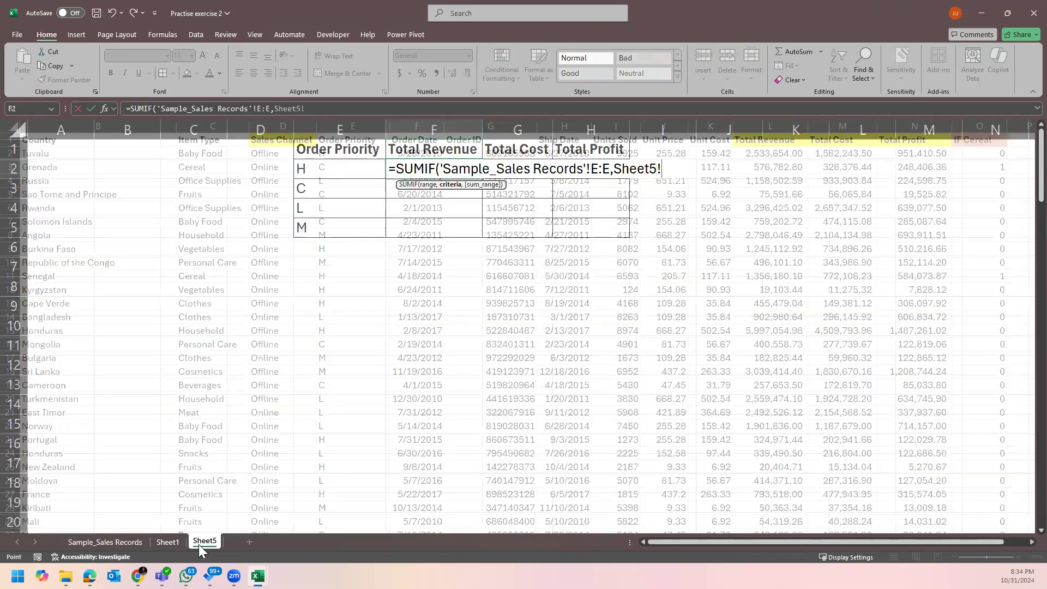
left_click(355, 168)
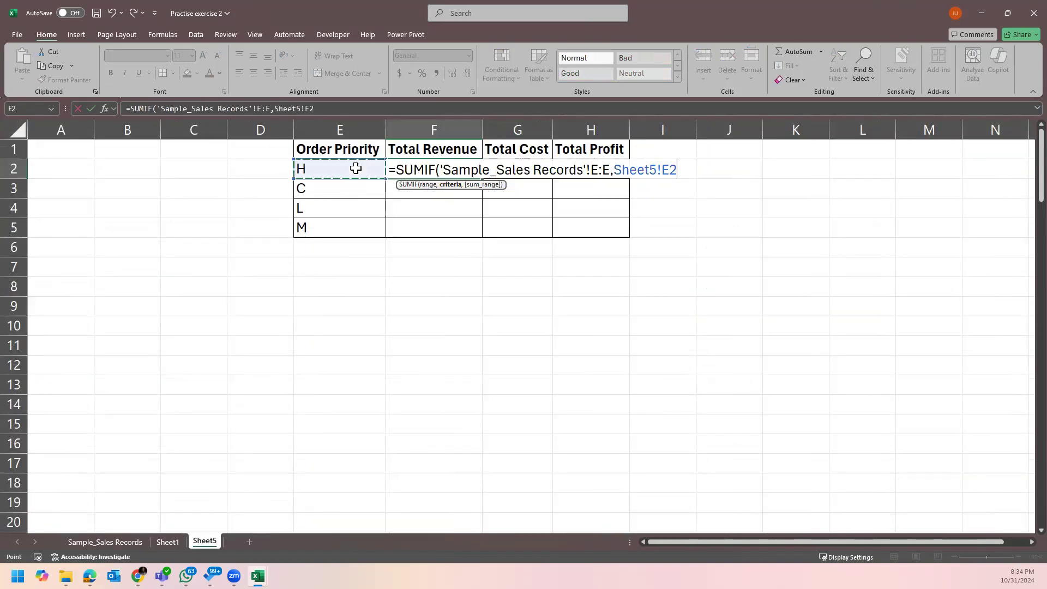
type(",")
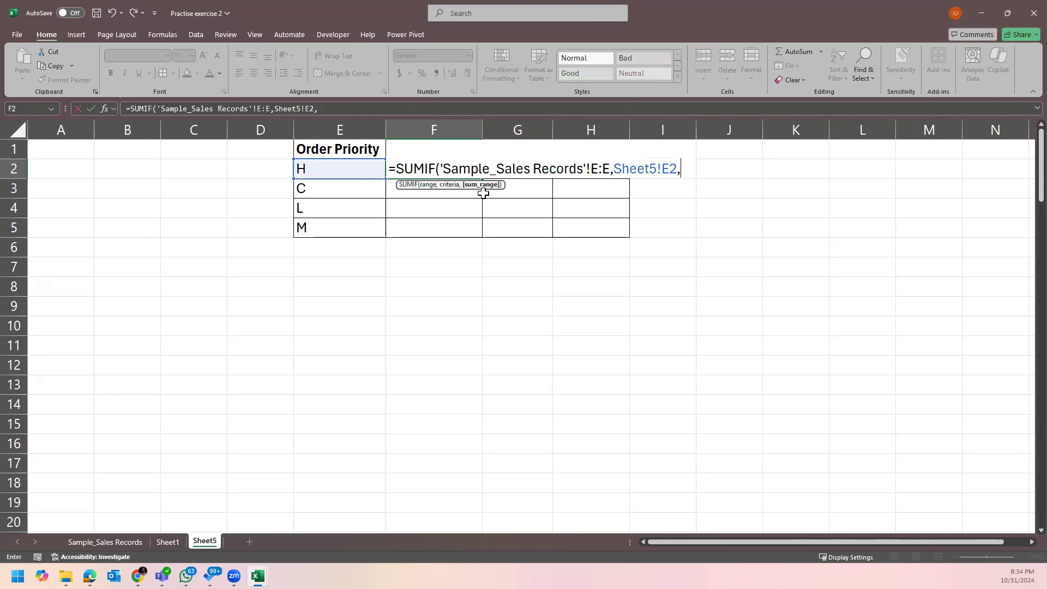
left_click(133, 546)
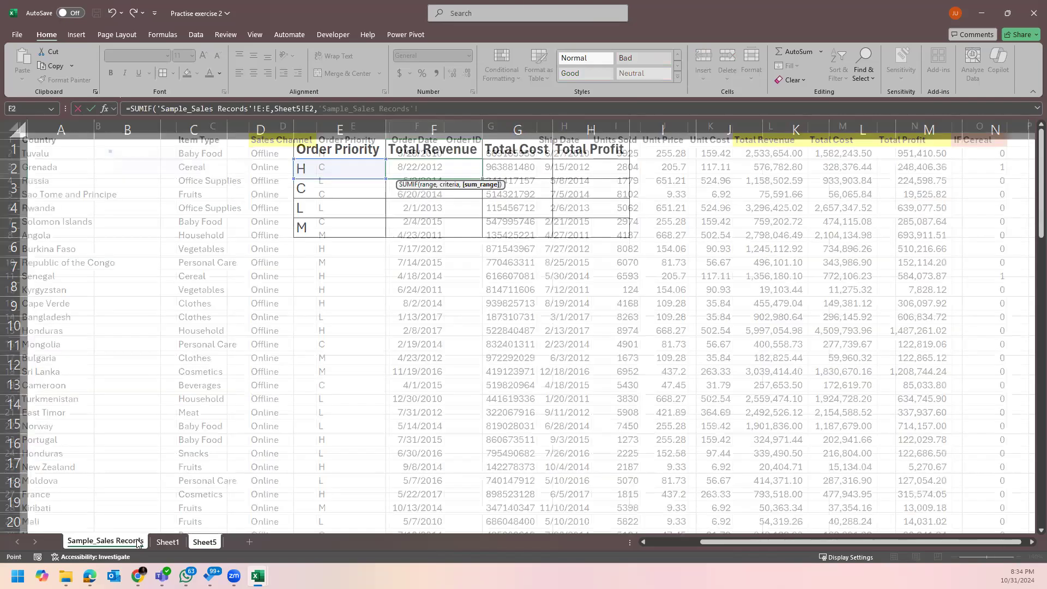
left_click(772, 125)
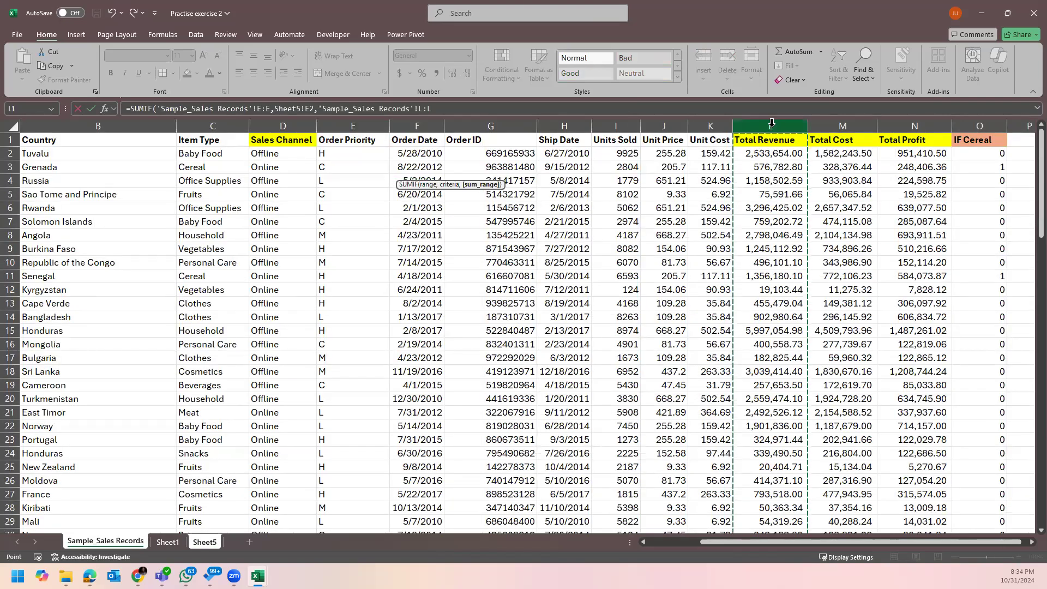
type(")")
key("Return")
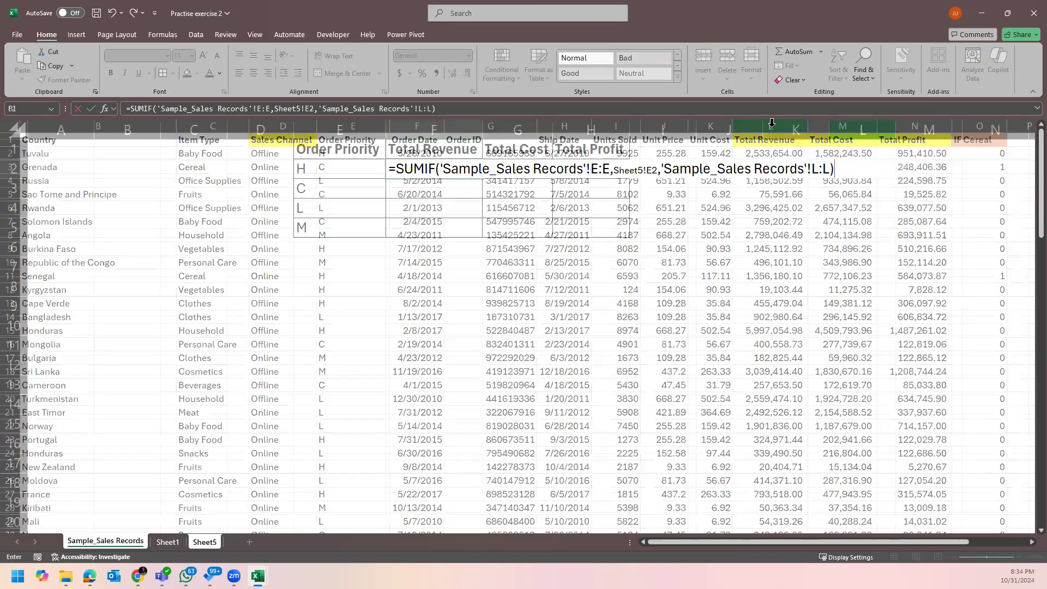
Fill the revenue formula down to F5 and apply Comma Style, then Currency, to F2:H5.
left_click(464, 169)
left_click_drag(481, 178, 475, 228)
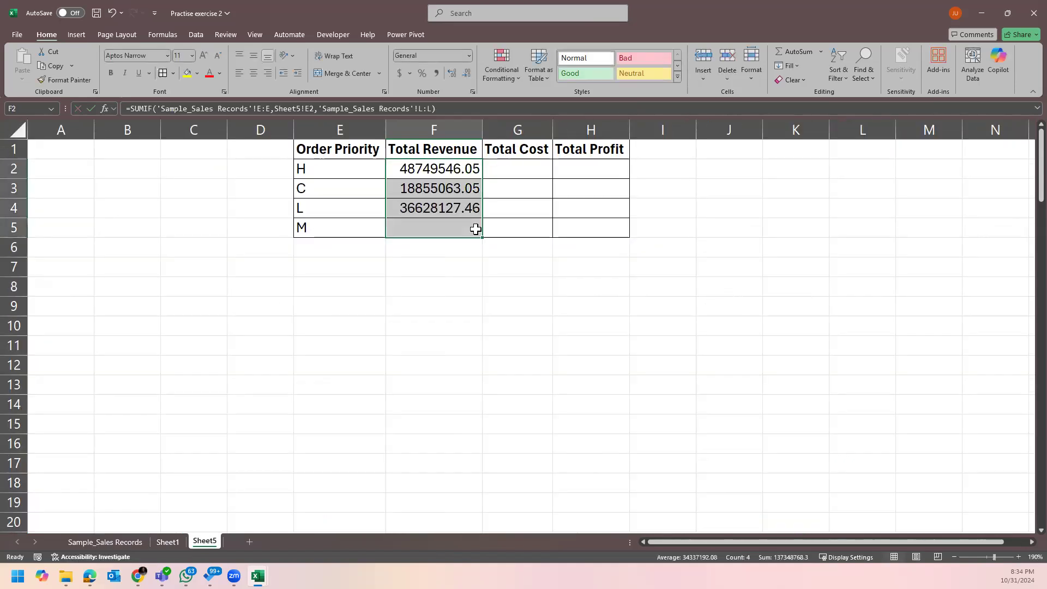
left_click(436, 74)
left_click(455, 172)
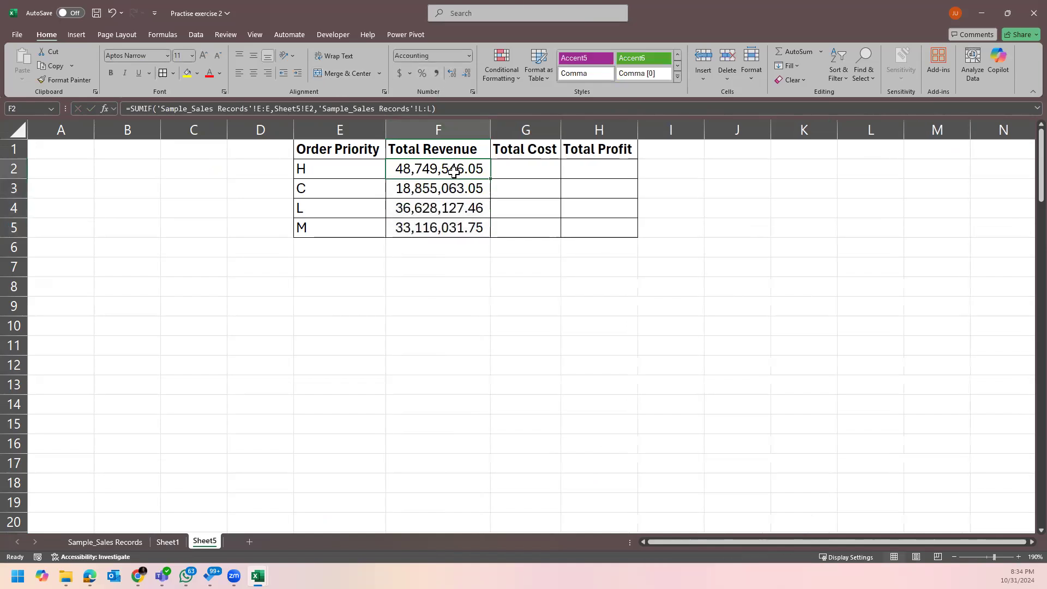
left_click(64, 80)
mouse_move(482, 165)
left_mouse_down()
mouse_move(533, 173)
mouse_move(591, 213)
mouse_move(582, 222)
left_mouse_up()
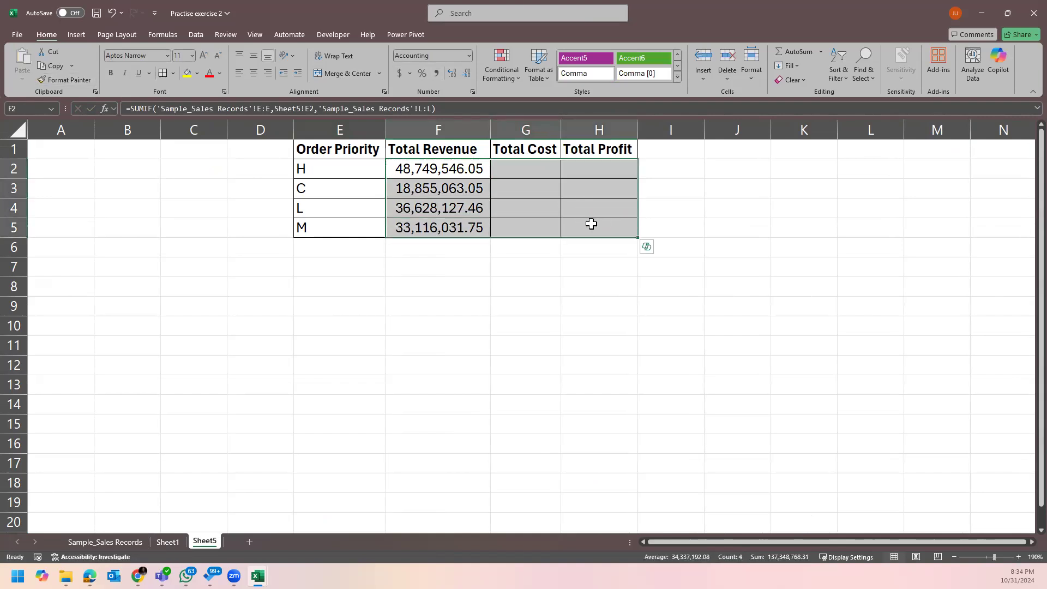
left_click(401, 73)
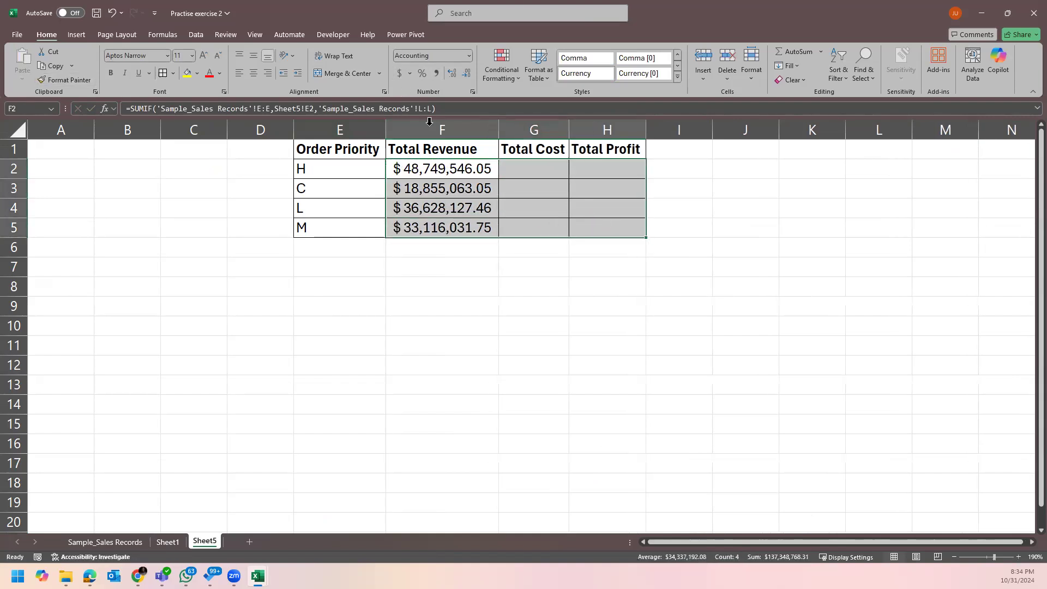
left_click(564, 210)
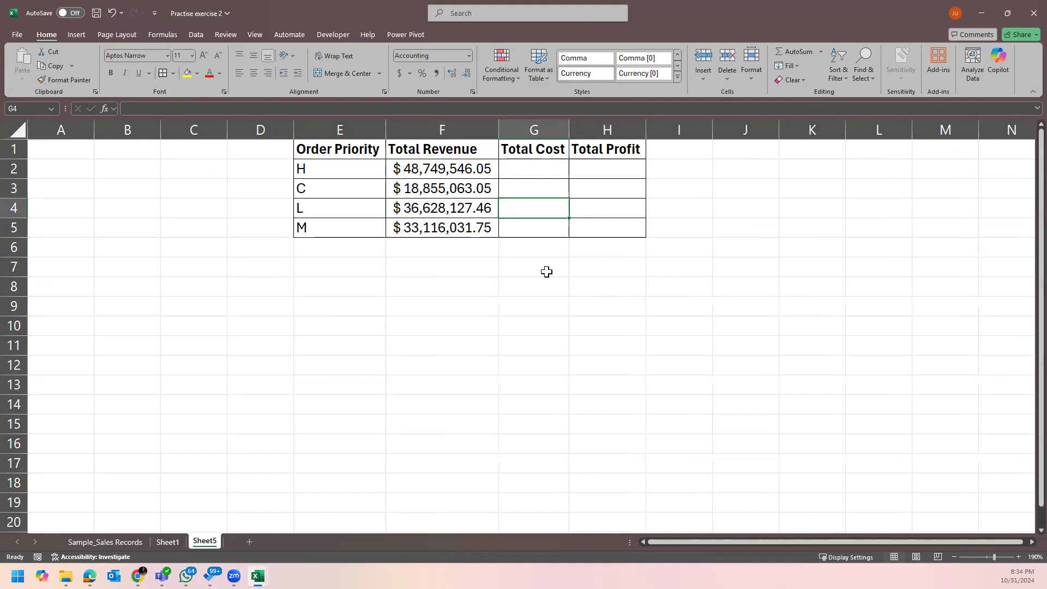
Enter =SUMIF('Sample_Sales Records'!E:E,Sheet5!E2,'Sample_Sales Records'!M:M) in G2.
left_click(450, 173)
left_click(538, 170)
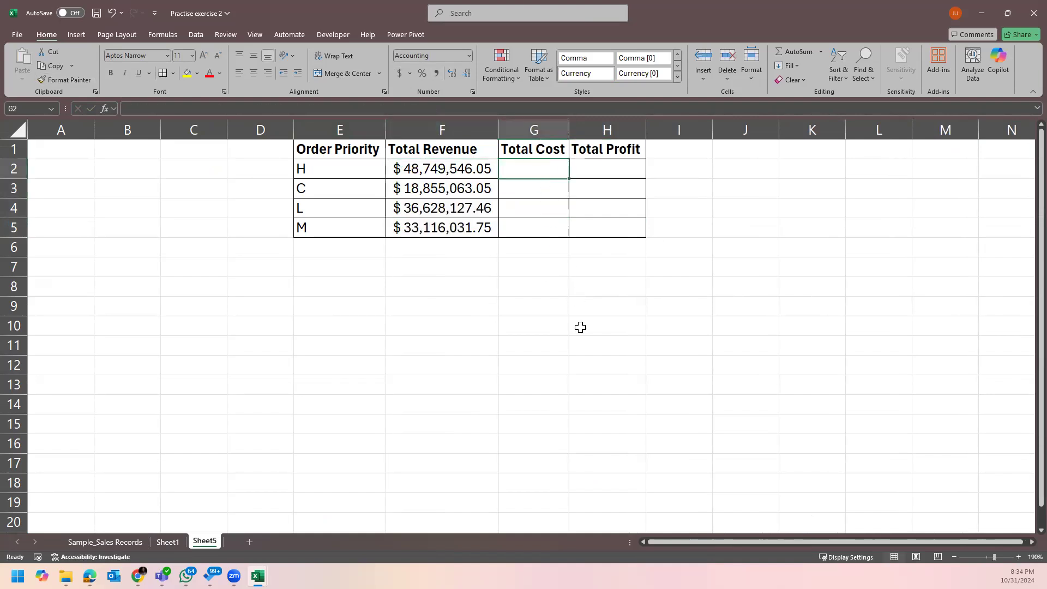
type("=")
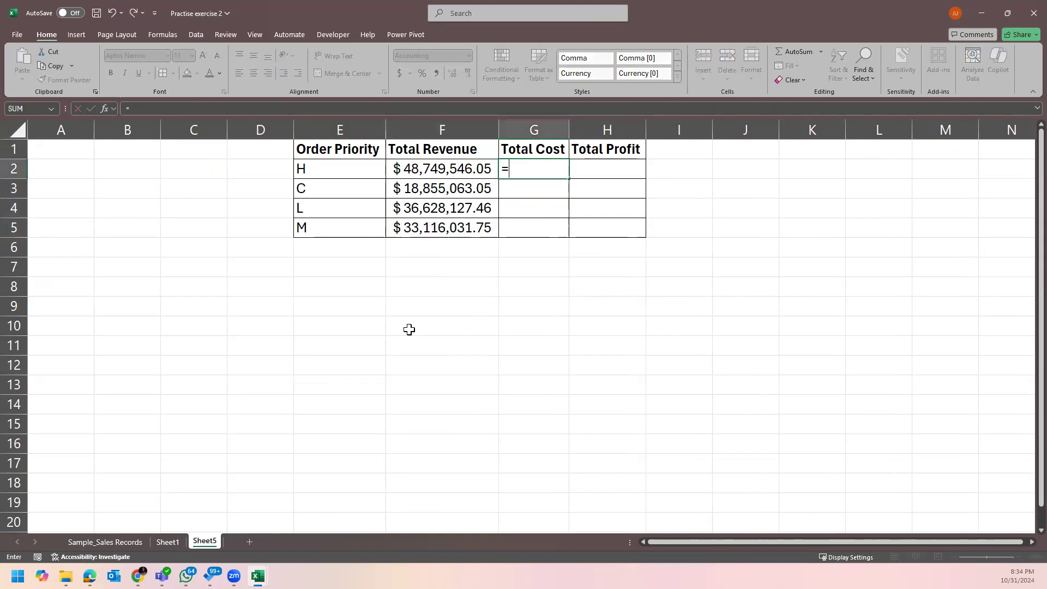
type("sum")
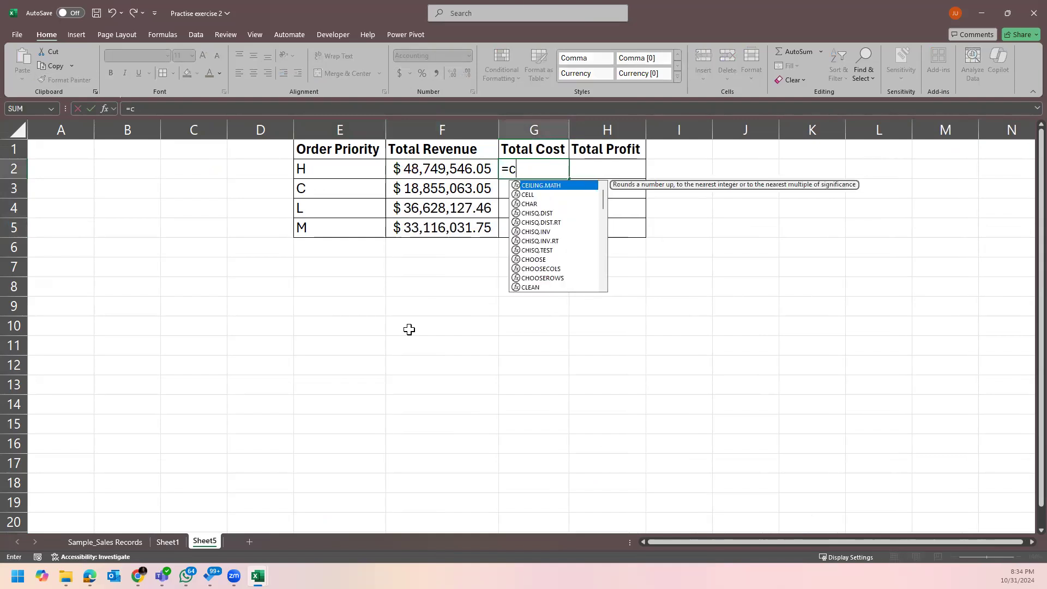
type("if")
key("Tab")
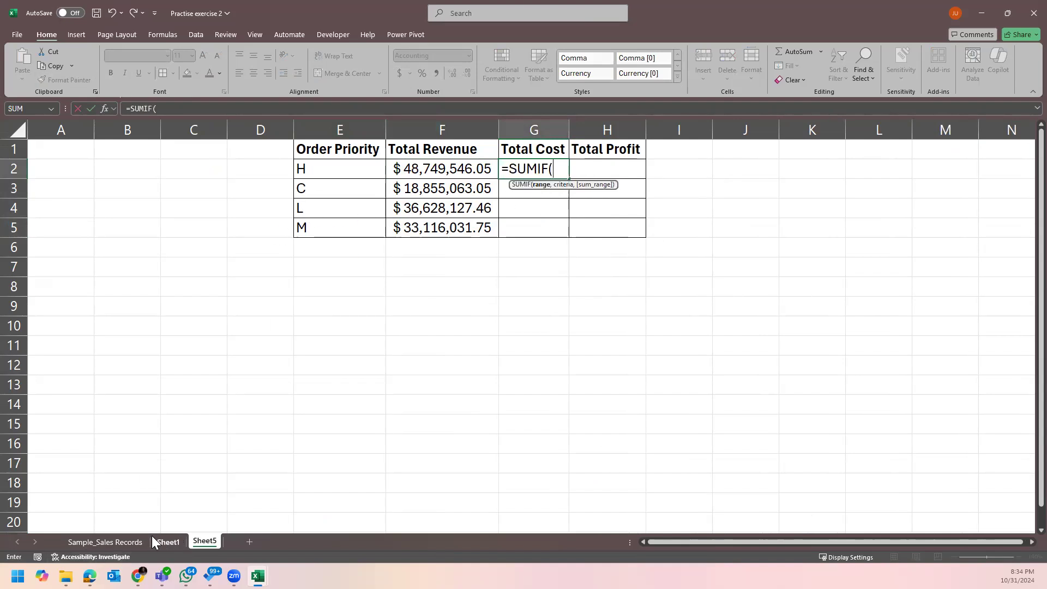
left_click(128, 540)
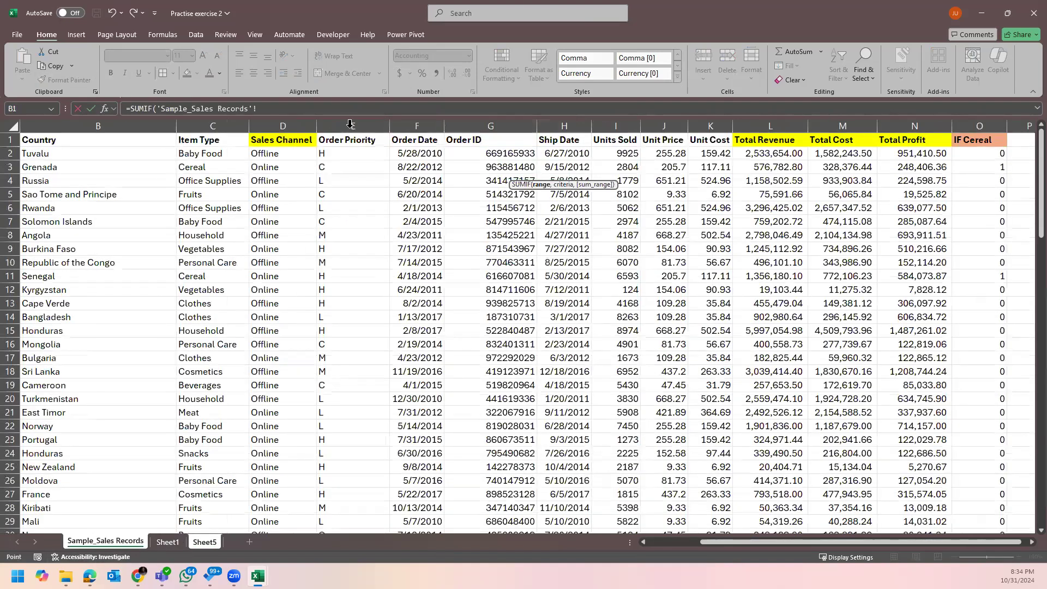
left_click(349, 124)
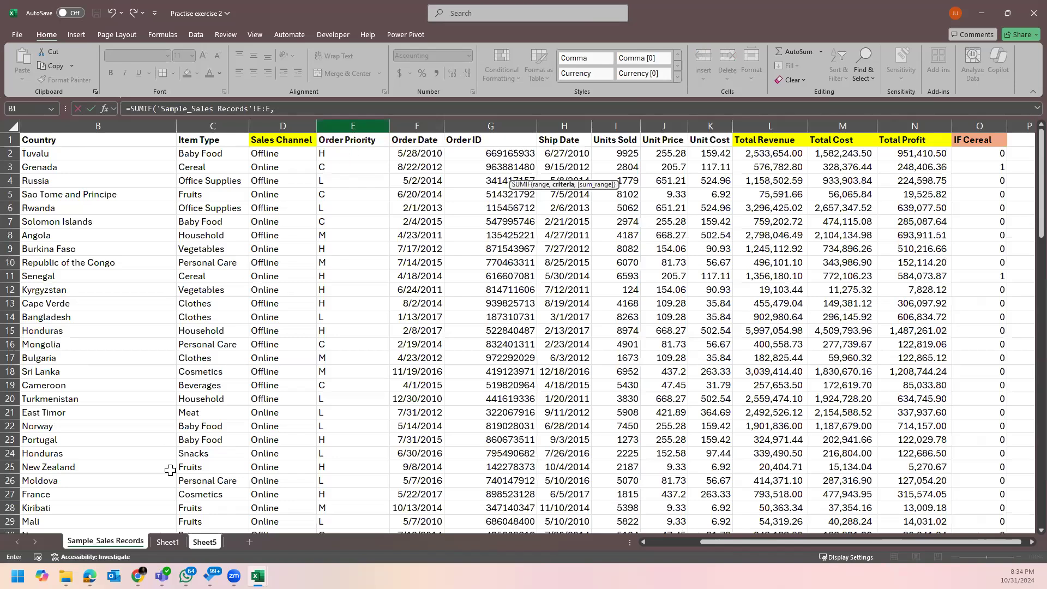
type(",")
left_click(209, 542)
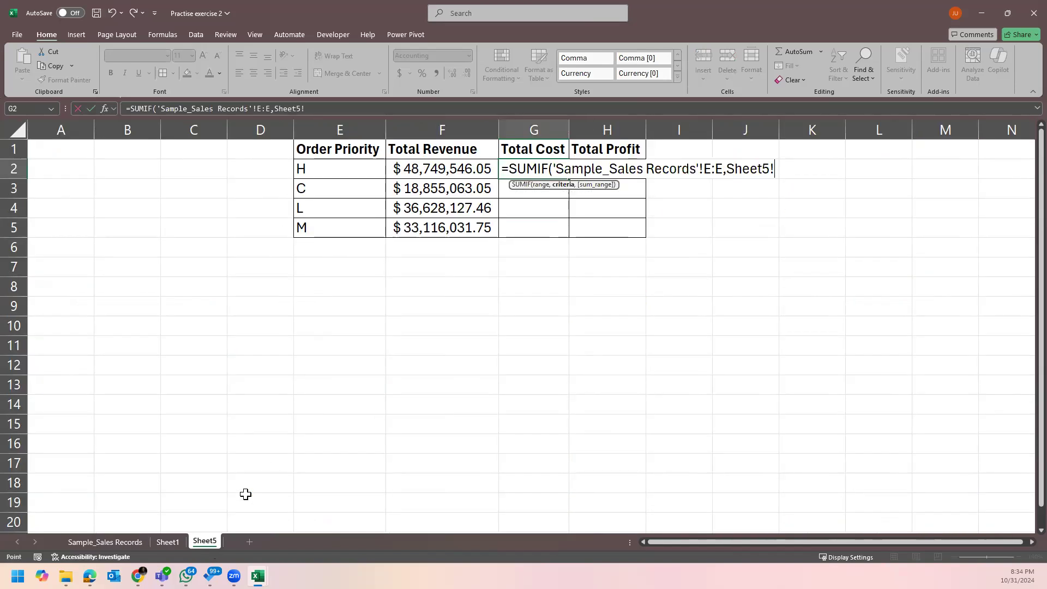
left_click(339, 170)
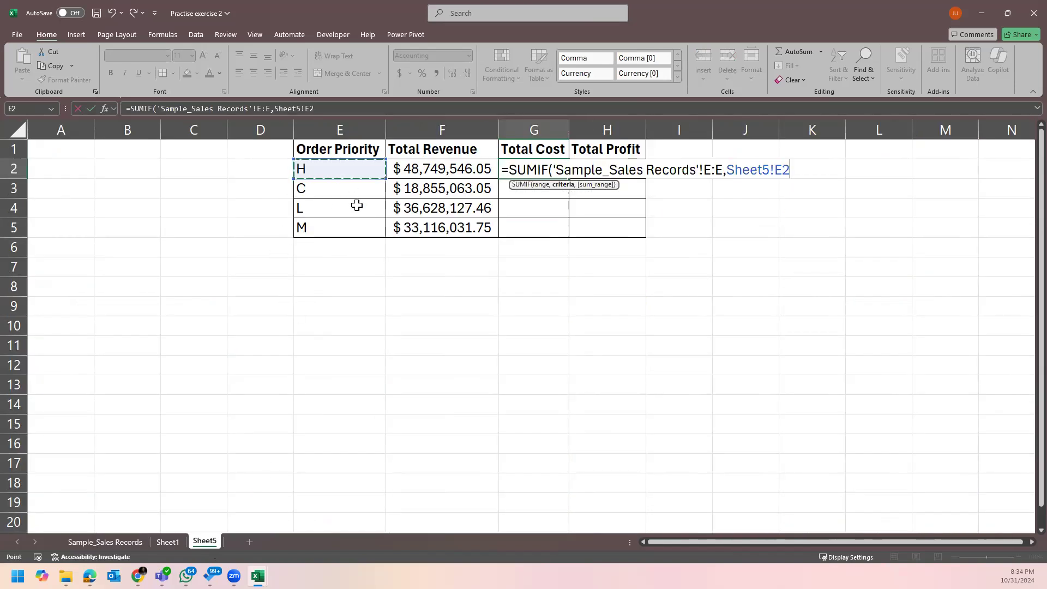
type(",")
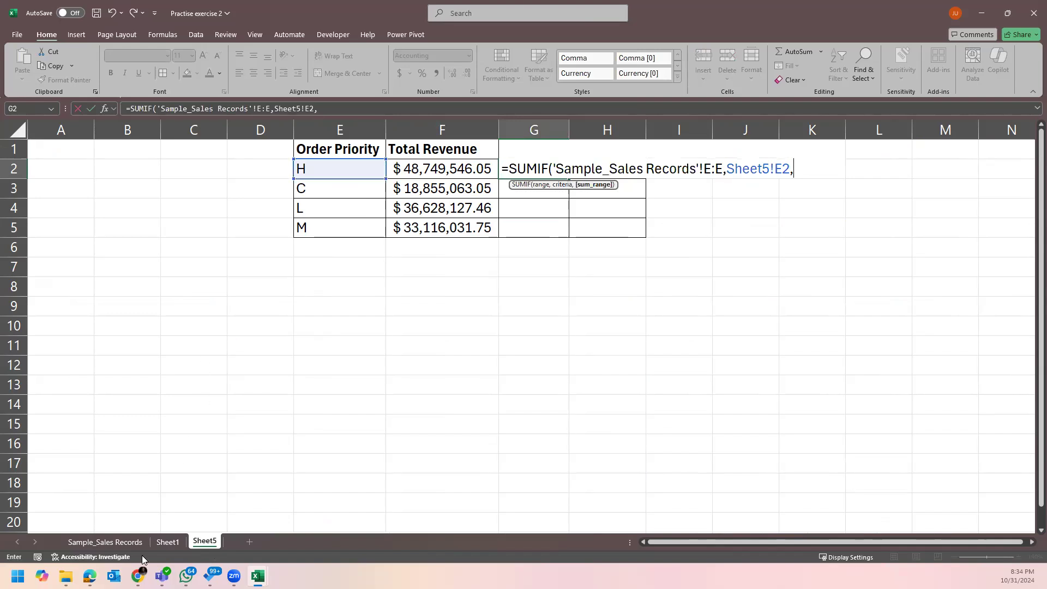
left_click(128, 542)
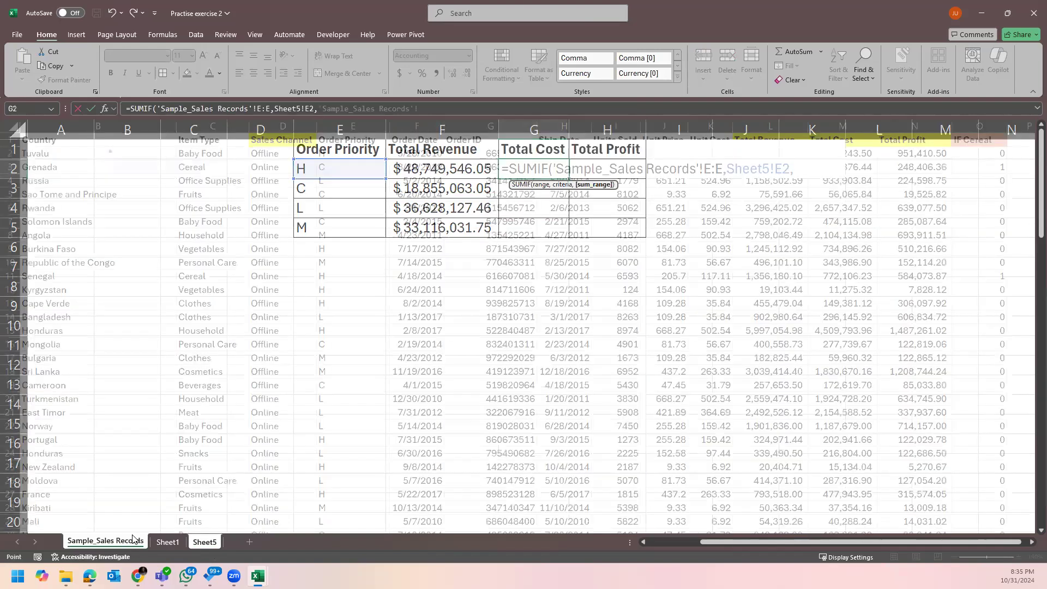
left_click(844, 118)
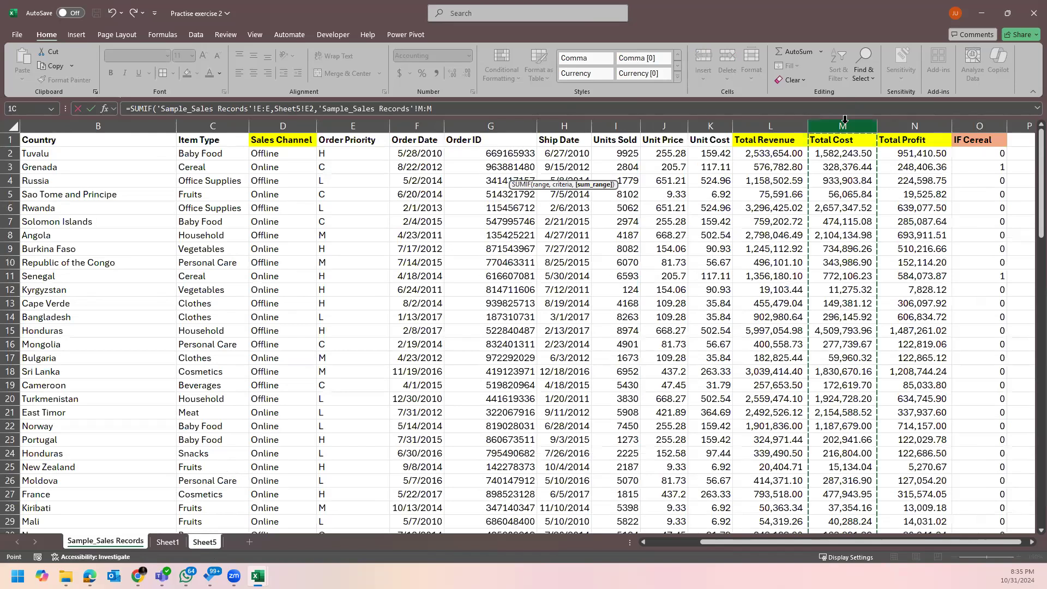
key("Return")
Fill the Total Cost formula down to G5.
left_click(601, 169)
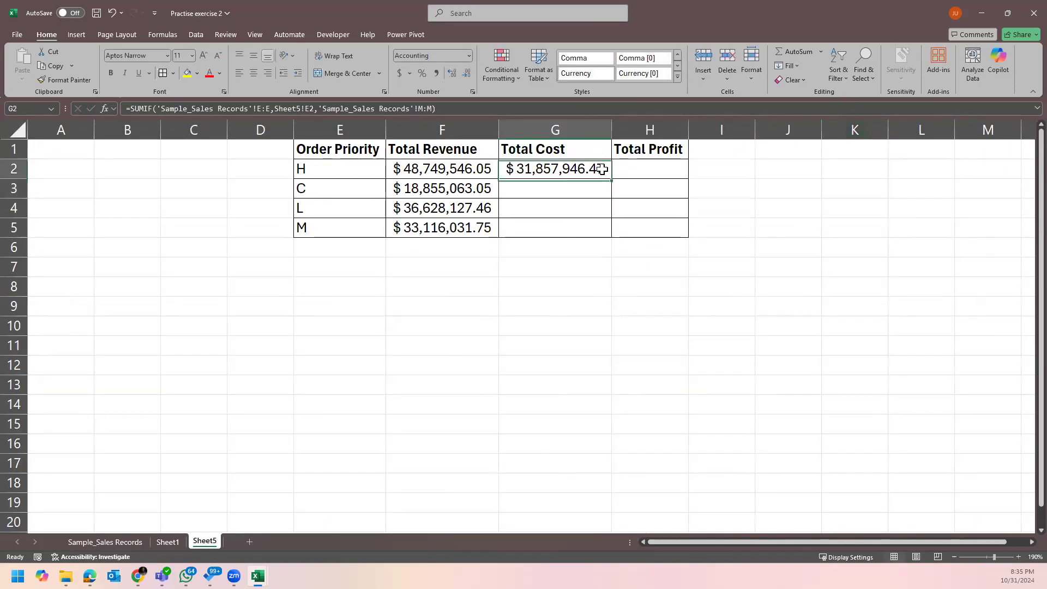
left_click_drag(611, 180, 608, 230)
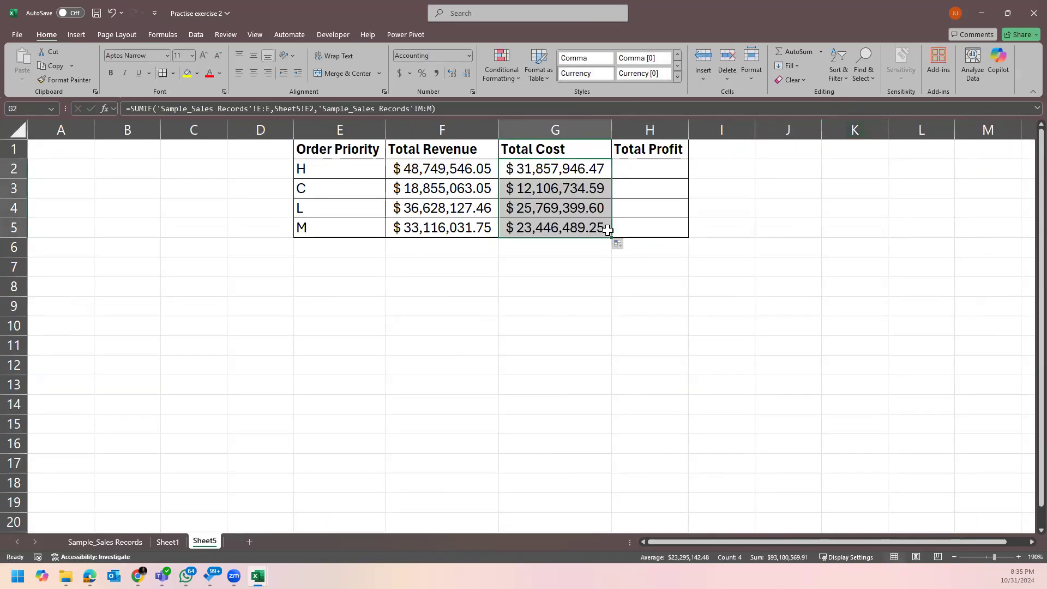
left_click(658, 169)
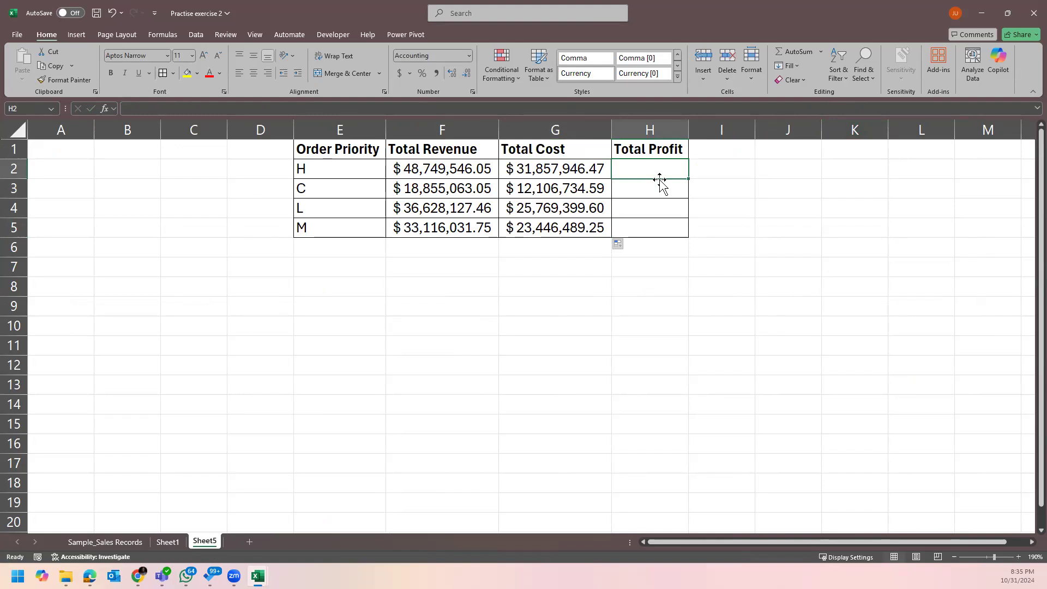
Enter =SUMIF('Sample_Sales Records'!E:E,Sheet5!E2,'Sample_Sales Records'!N:N) in H2.
type("=sumif")
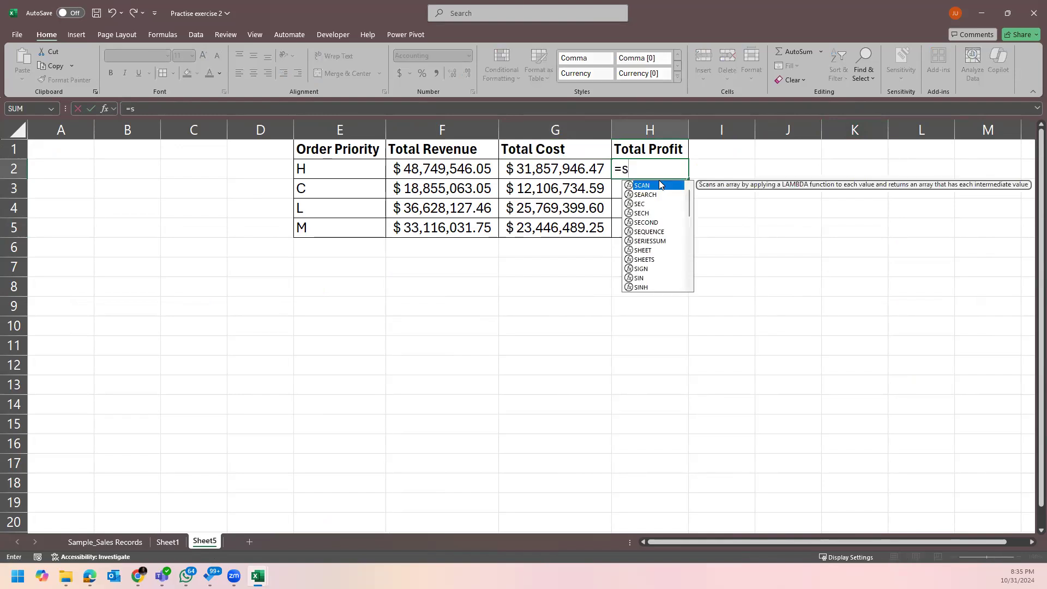
double_click(657, 185)
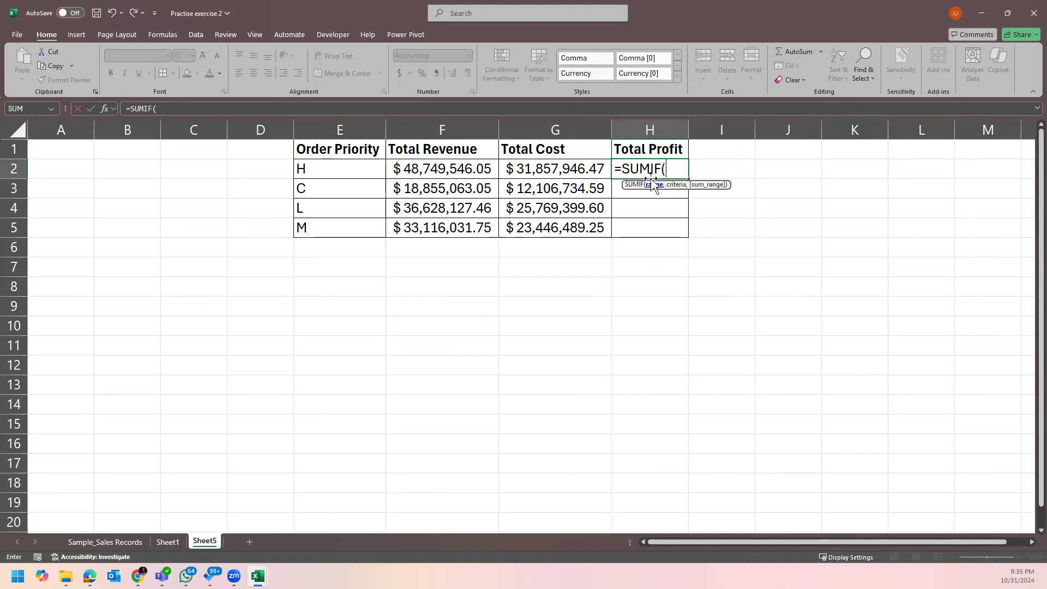
left_click(109, 542)
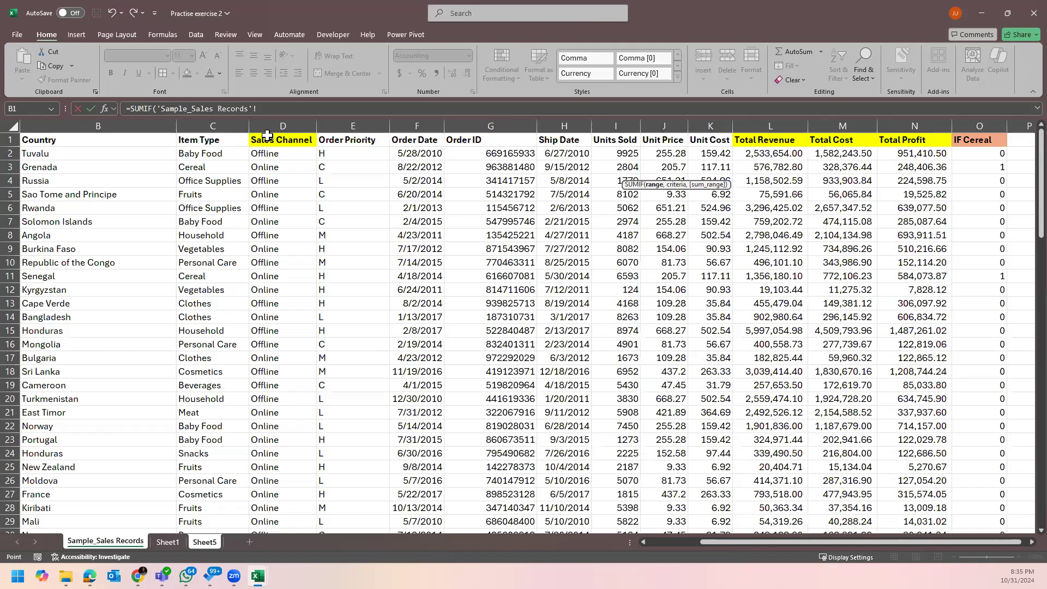
left_click(344, 126)
type(",")
left_click(203, 541)
left_click(302, 168)
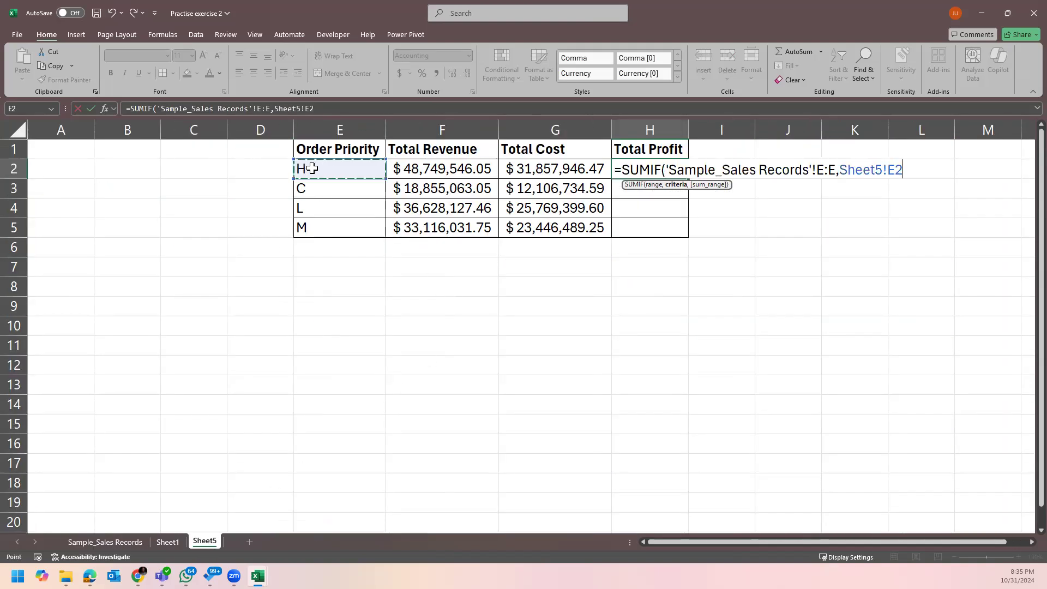
type(",'Sample_Sales Records'!")
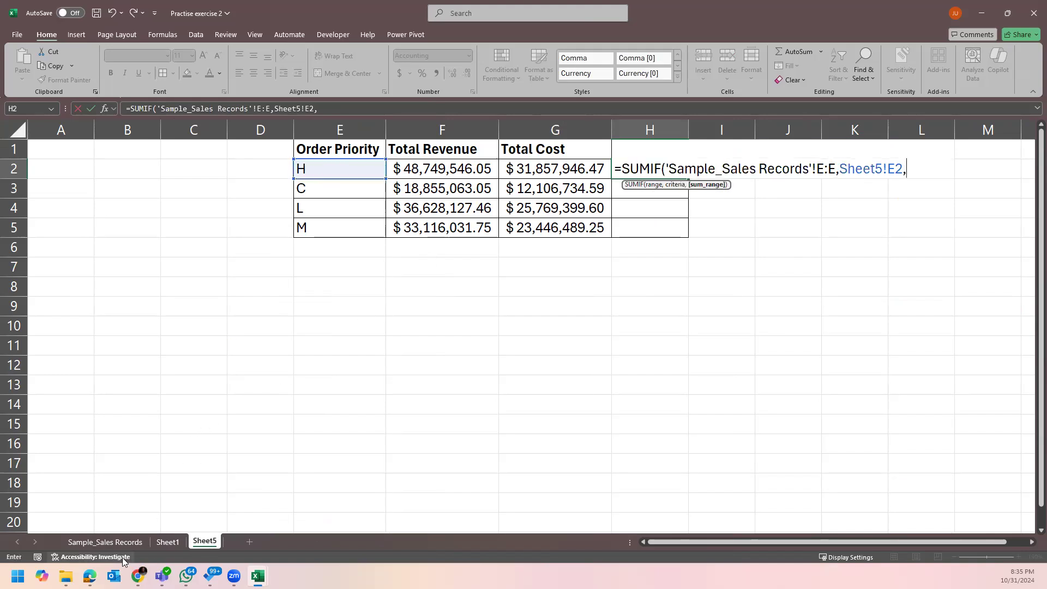
left_click(105, 541)
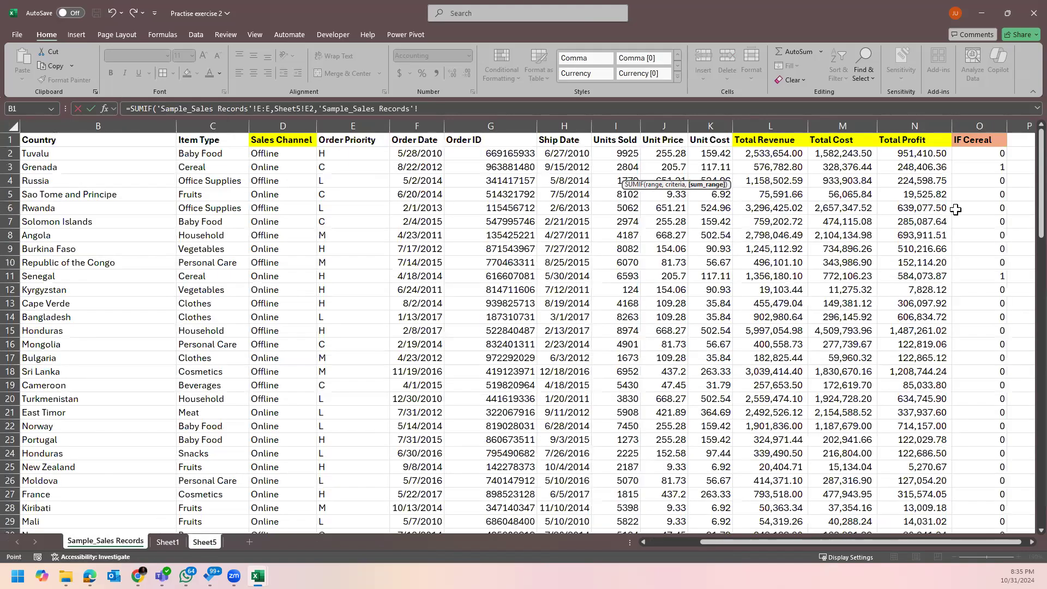
left_click(918, 119)
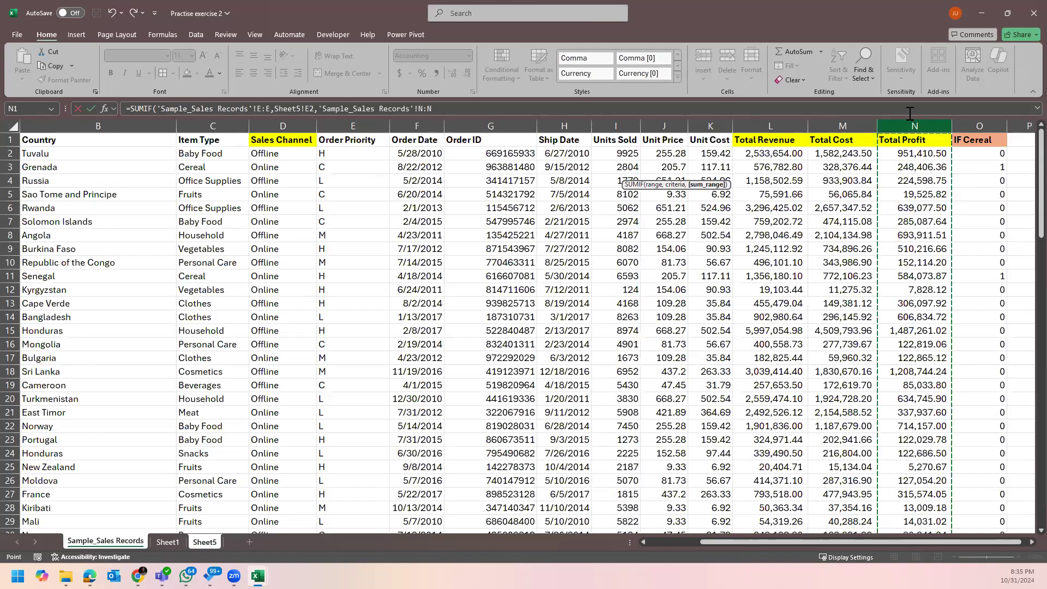
key("Return")
Fill the Total Profit formula down to H5 and review the finished table.
left_click(713, 170)
left_click_drag(724, 178, 684, 241)
left_click(758, 292)
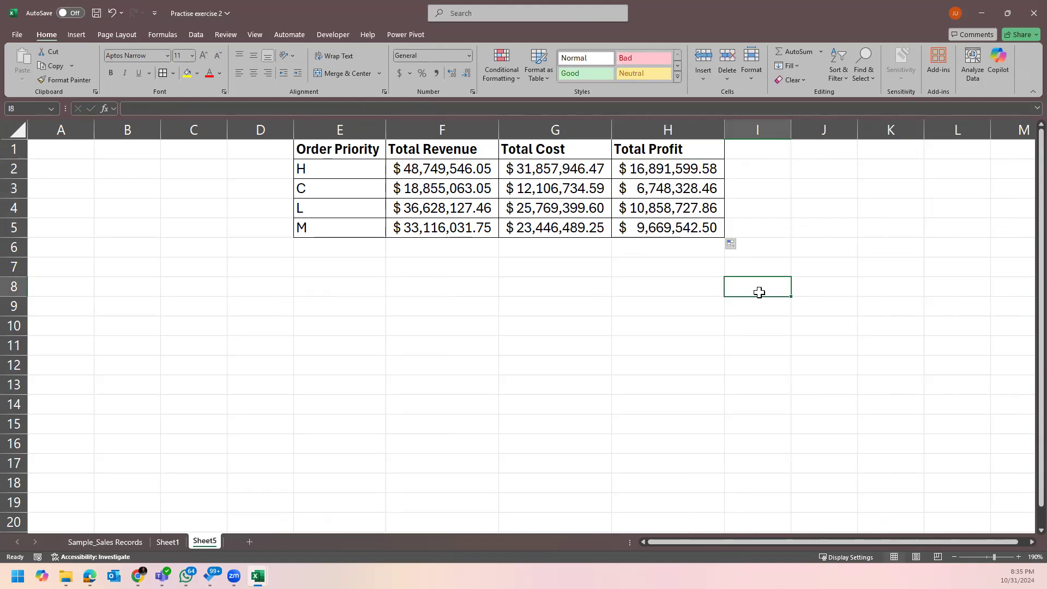
left_click(704, 148)
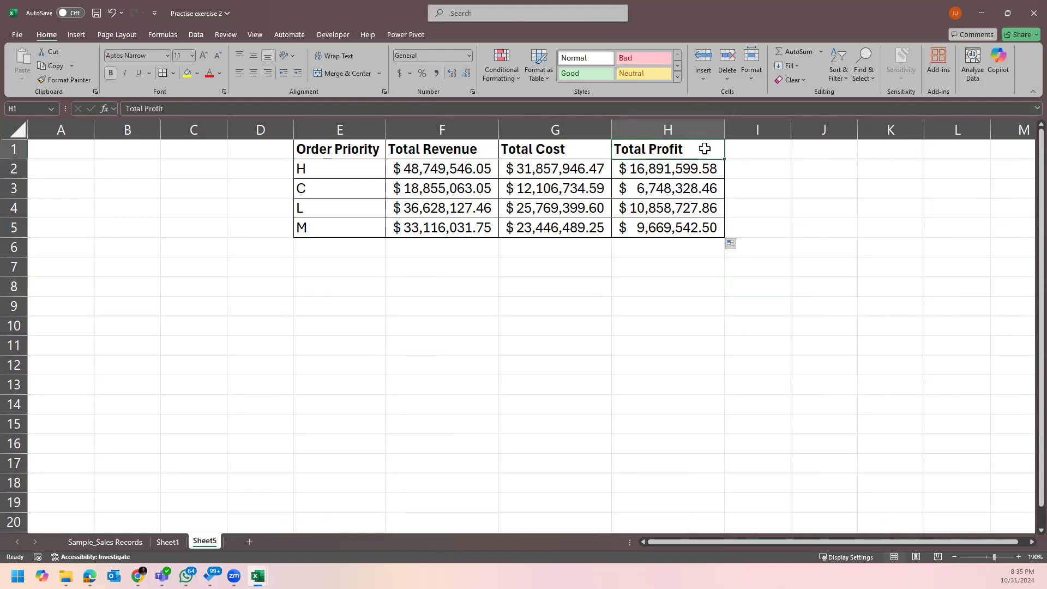
left_click(517, 219)
left_click(543, 290)
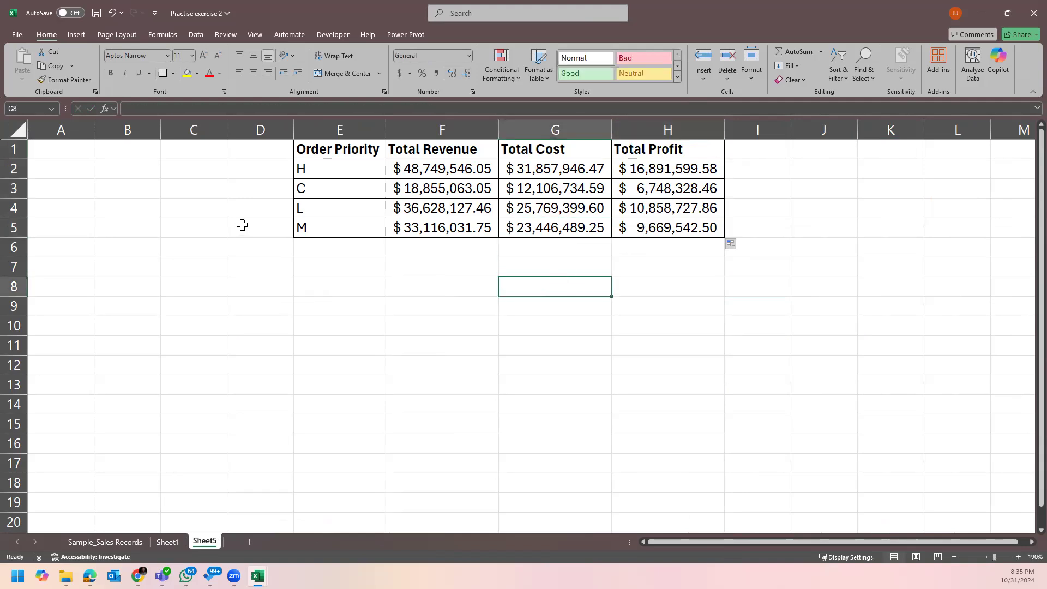
Rename the Sheet5 tab to Assg 3 and save the workbook.
double_click(211, 538)
type("Assg 2")
key("Return")
left_click(325, 374)
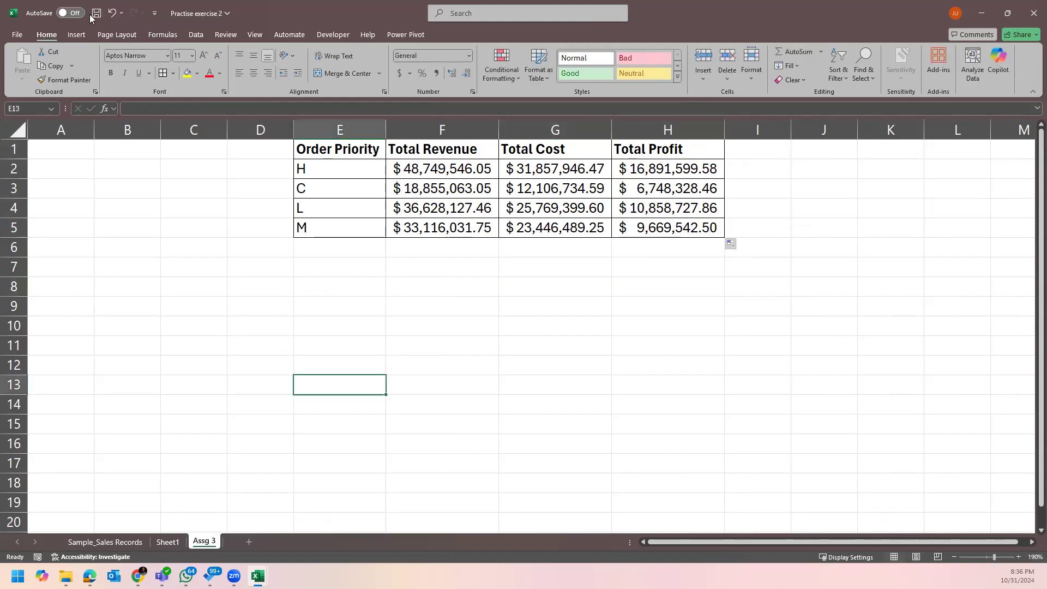
left_click(168, 541)
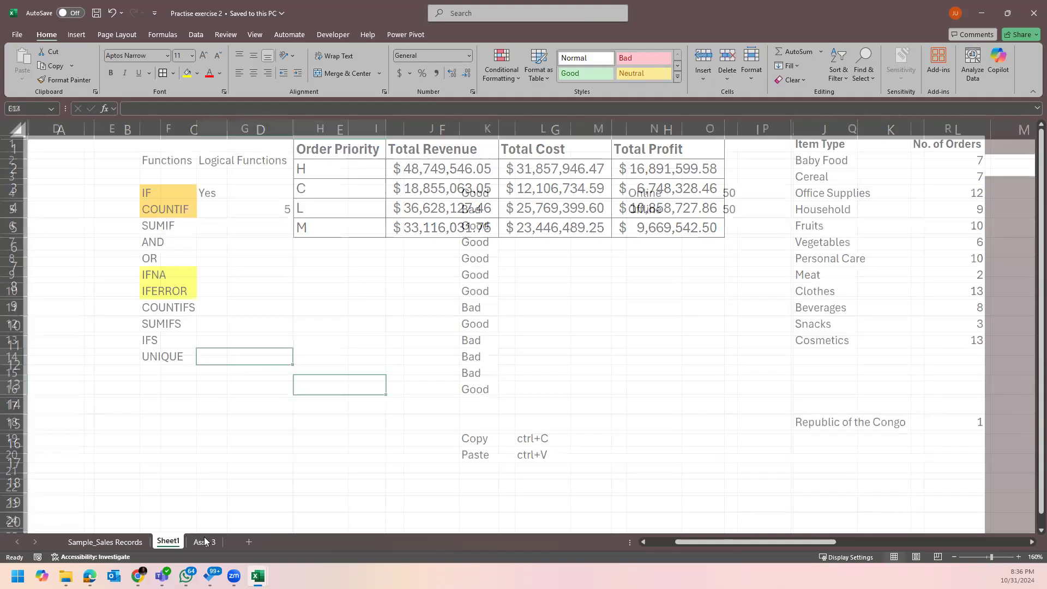
left_click(204, 542)
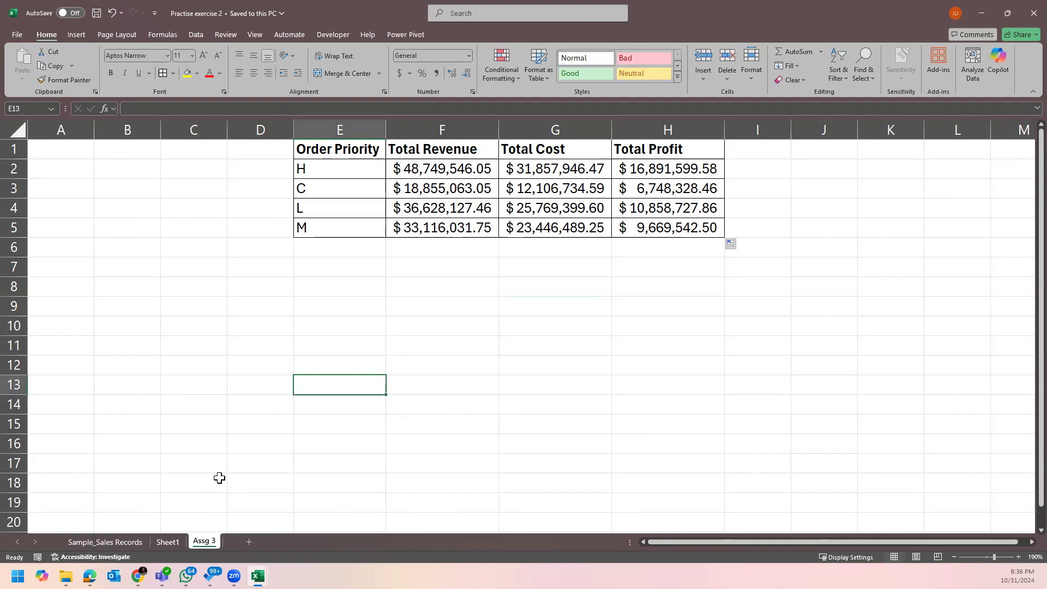
Review the H5 profit formula and the H2:H5 profit results.
double_click(679, 231)
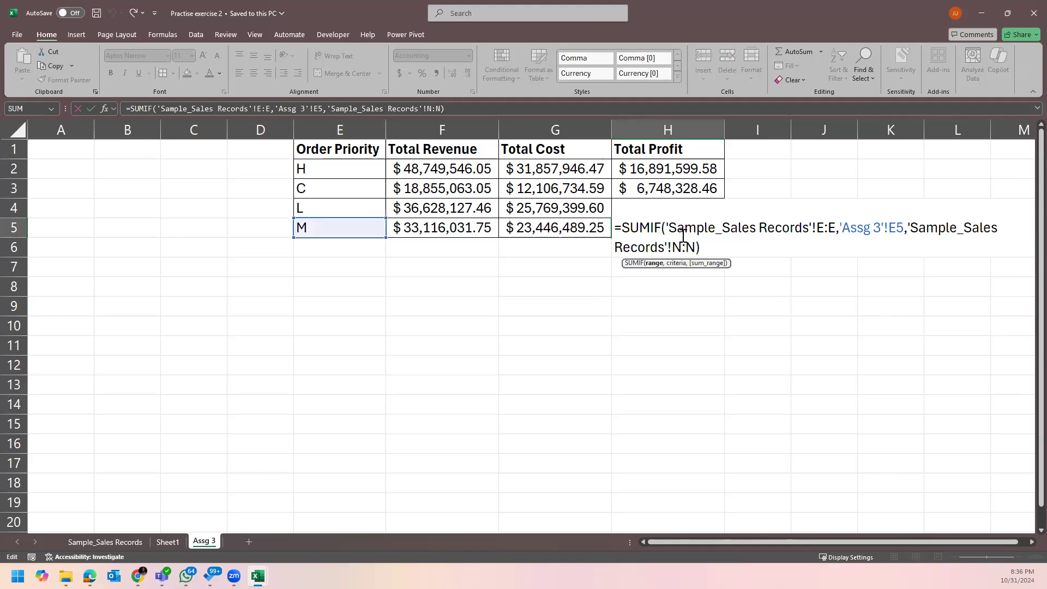
key("Escape")
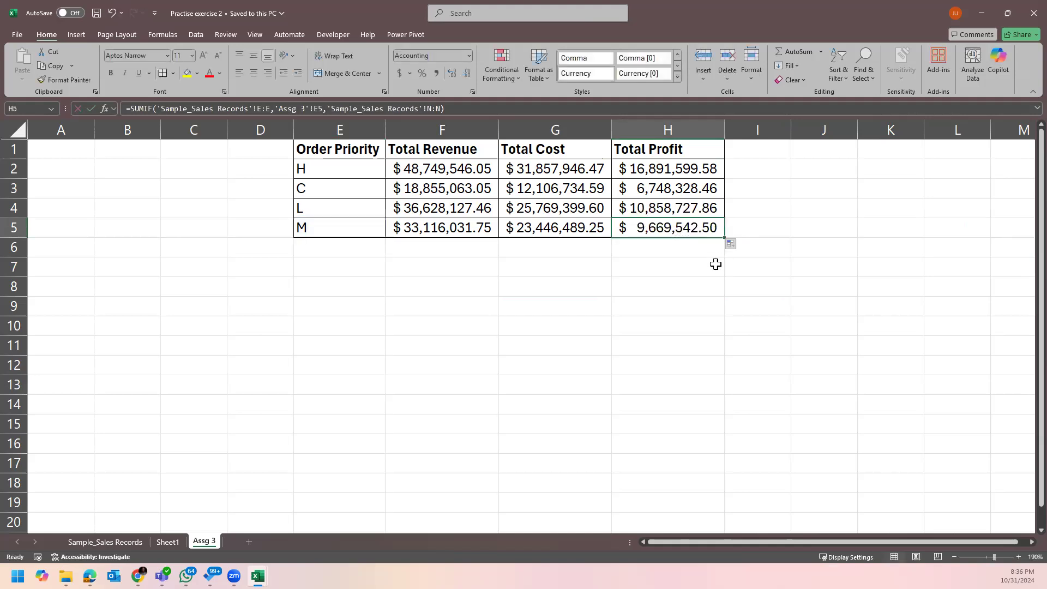
left_click(666, 168)
left_click(671, 224, "shift")
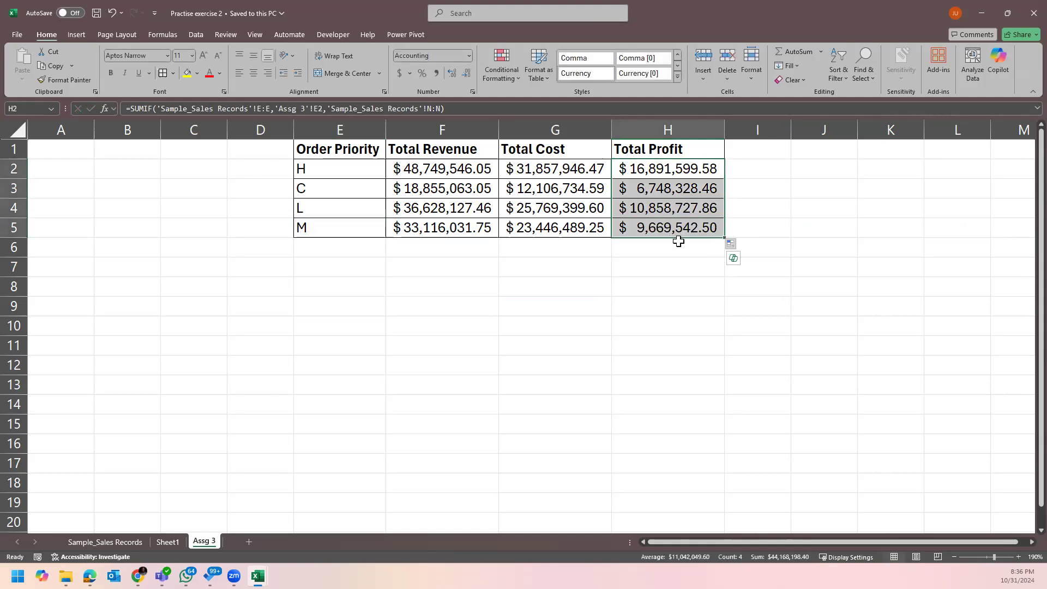
left_click(679, 268)
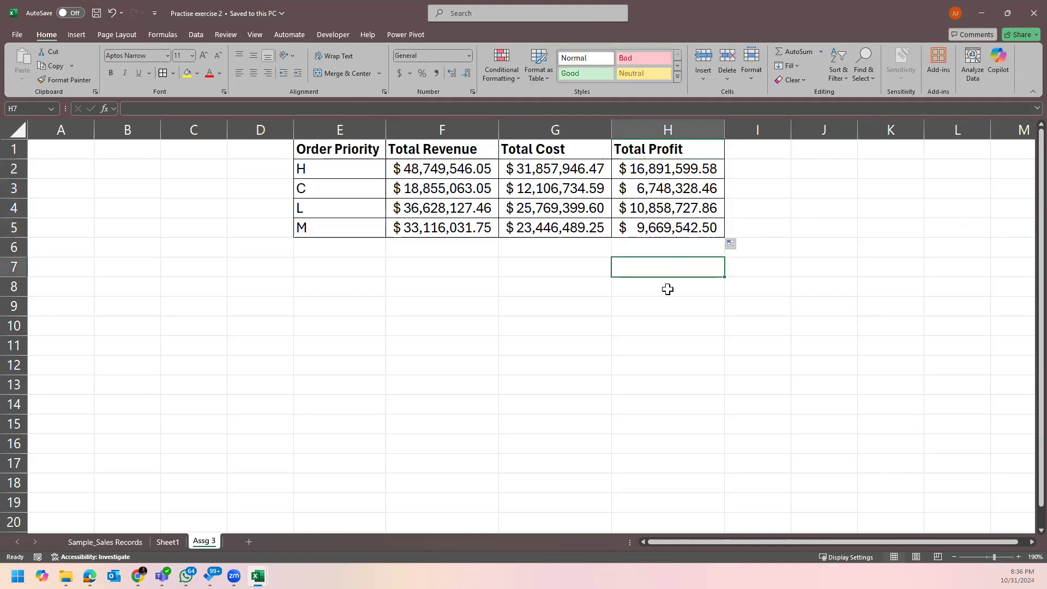
Enter the check formula =F5-G5 in F8.
left_click(439, 281)
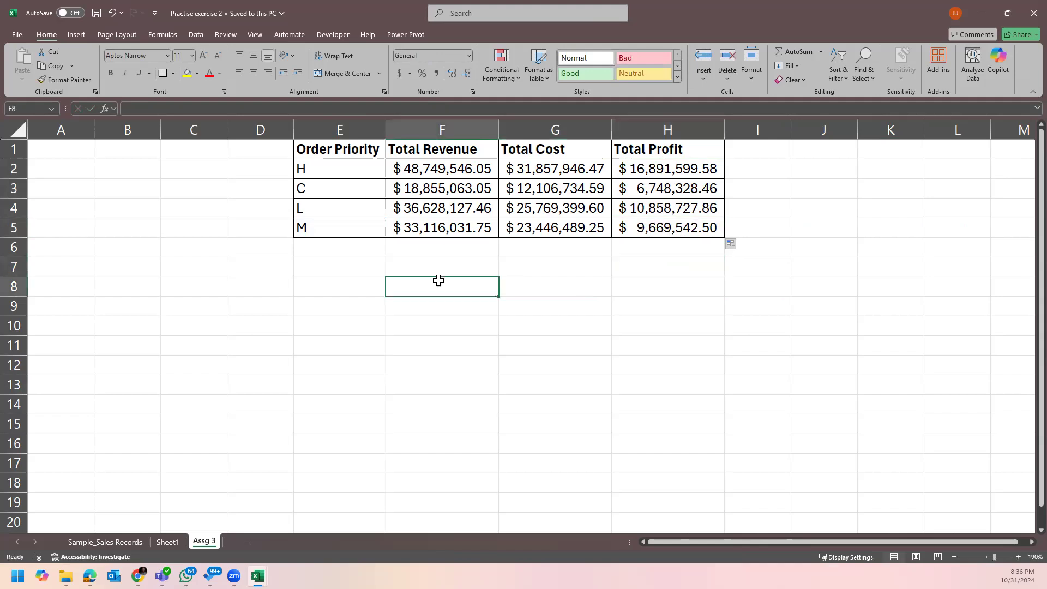
type("=")
left_click(470, 221)
type("-")
left_click(581, 233)
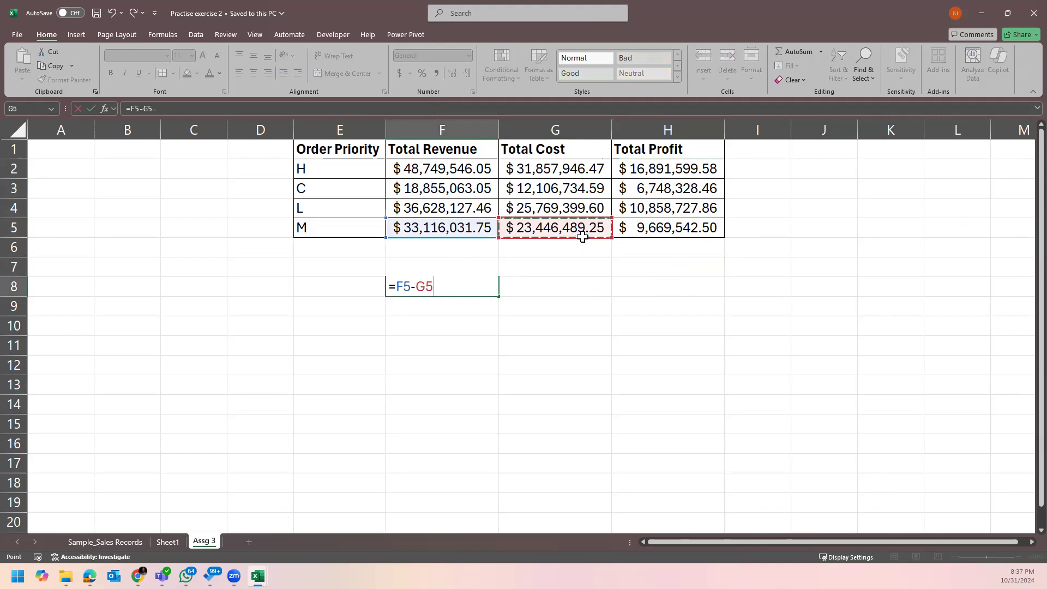
key("ctrl+Return")
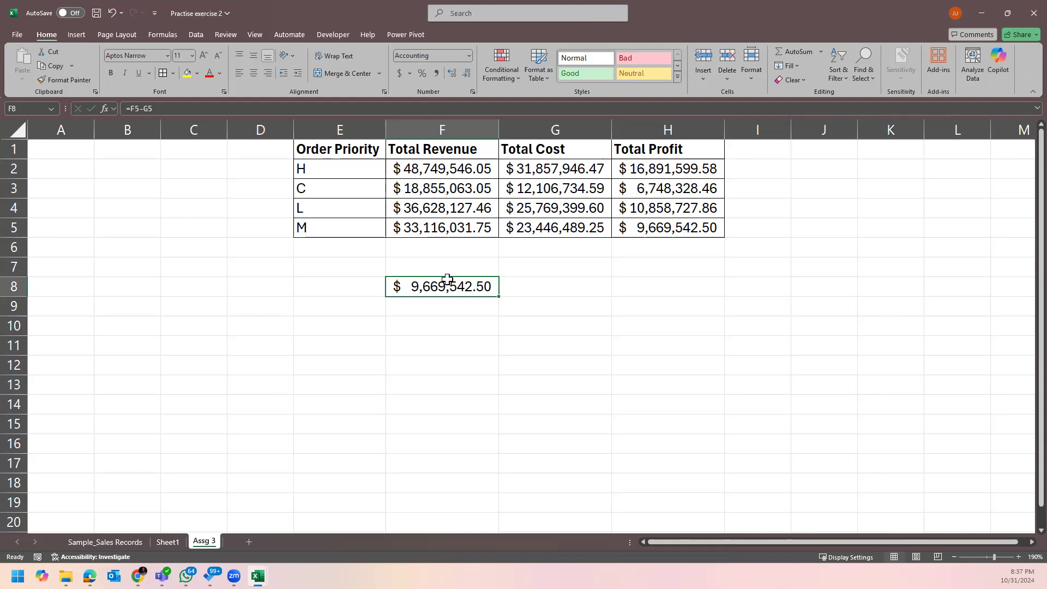
Clear the F8 check total and widen the Total Cost column G.
key("Delete")
left_click(457, 191)
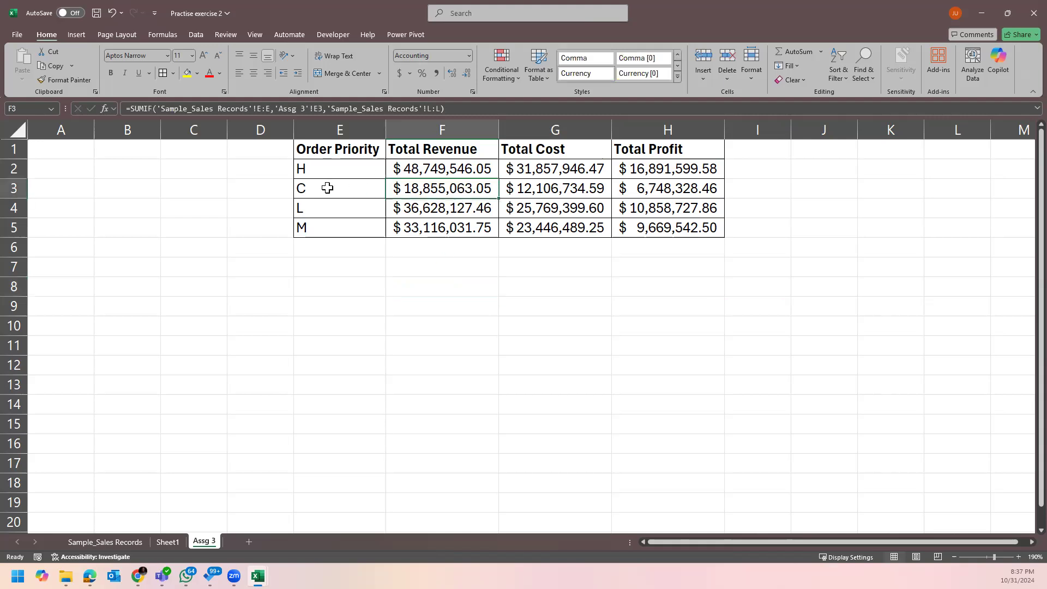
double_click(413, 188)
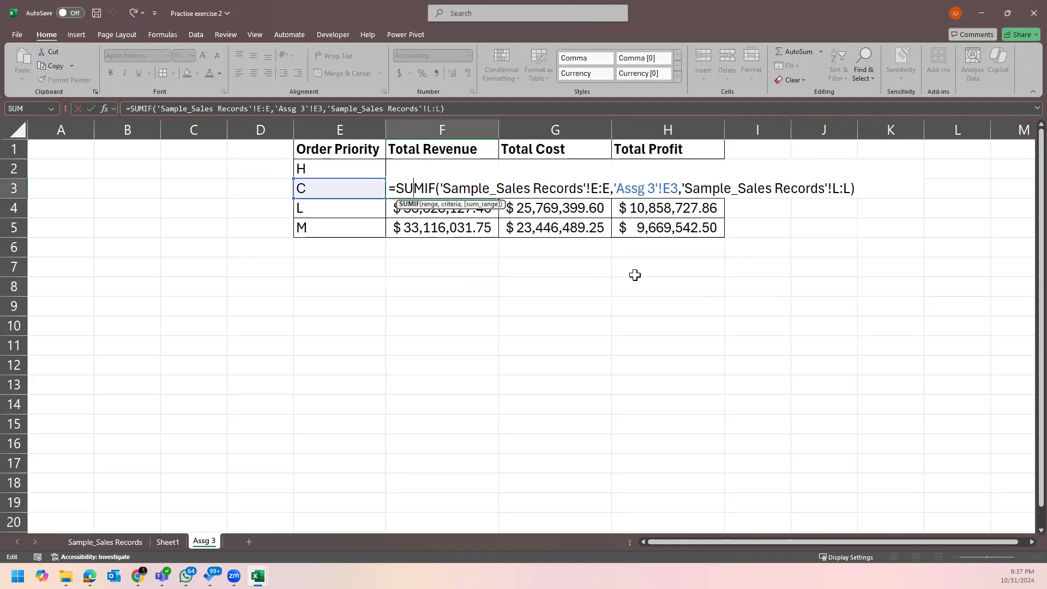
key("ctrl+Return")
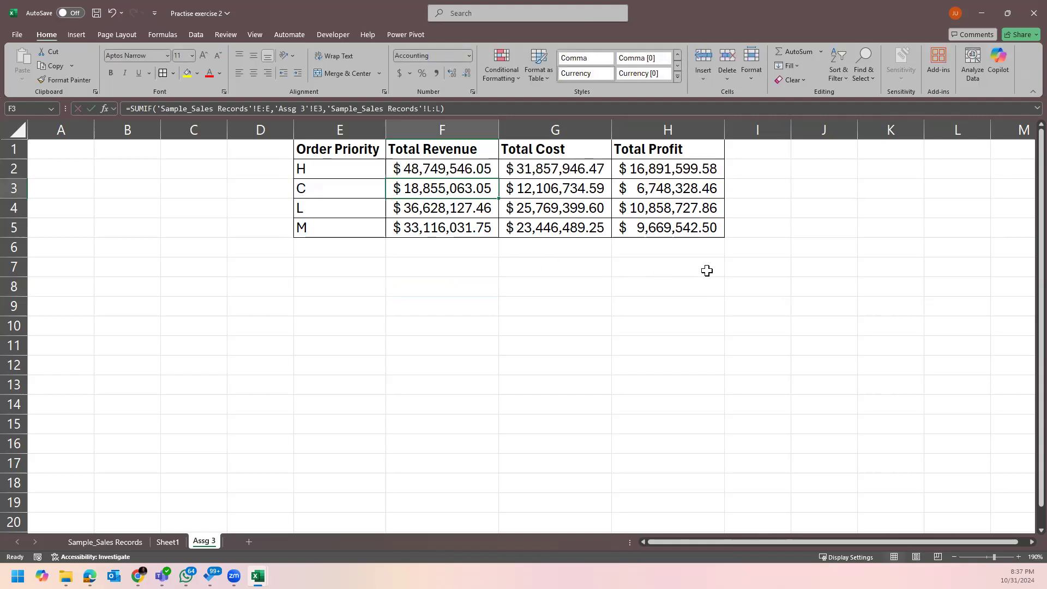
left_click(680, 284)
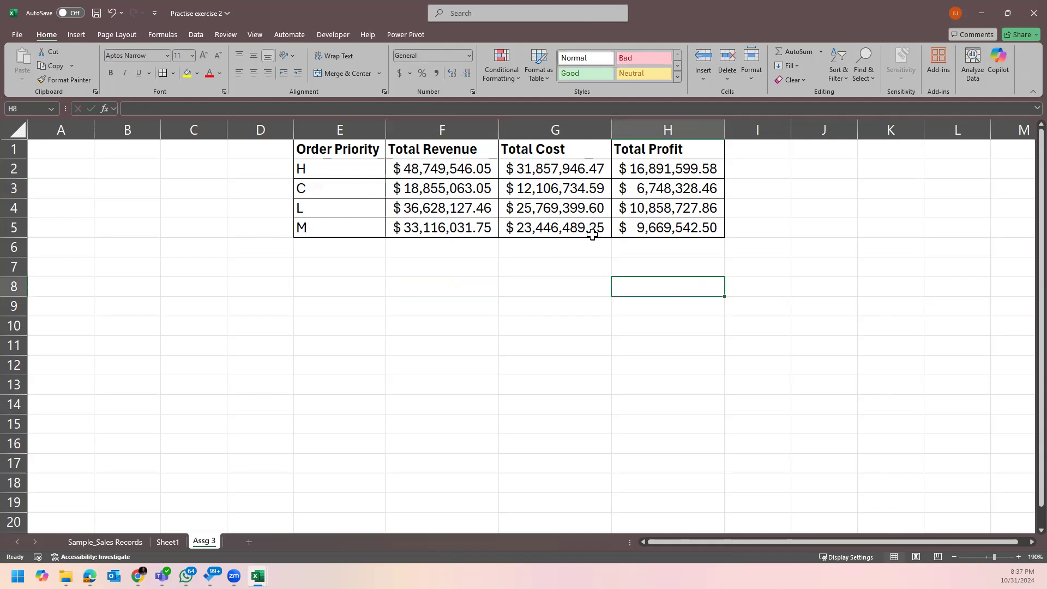
mouse_move(611, 129)
left_mouse_down()
mouse_move(587, 129)
mouse_move(628, 129)
mouse_move(616, 129)
left_mouse_up()
left_click(545, 303)
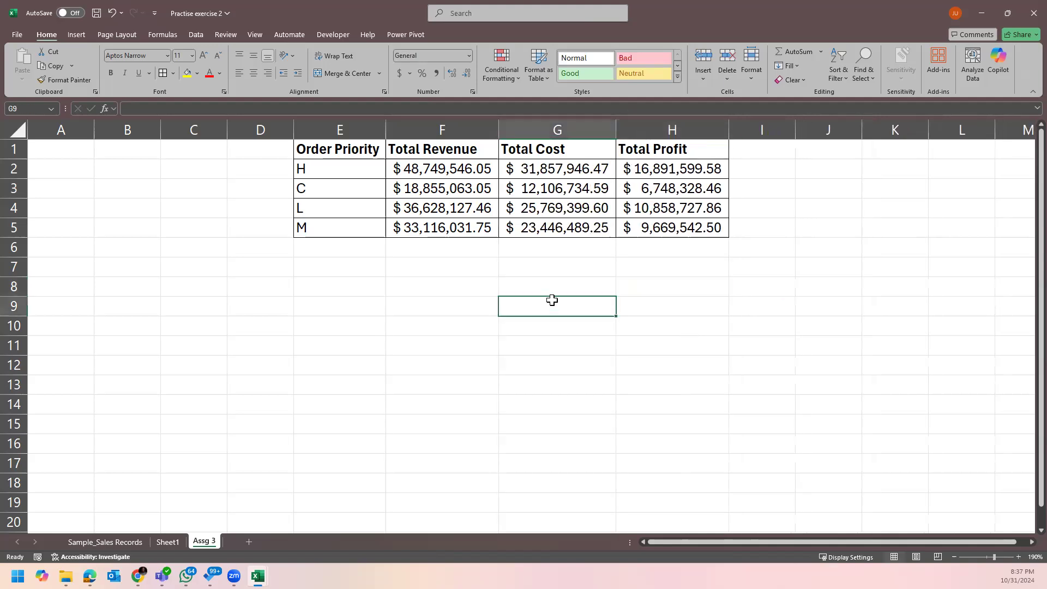
left_click(608, 243)
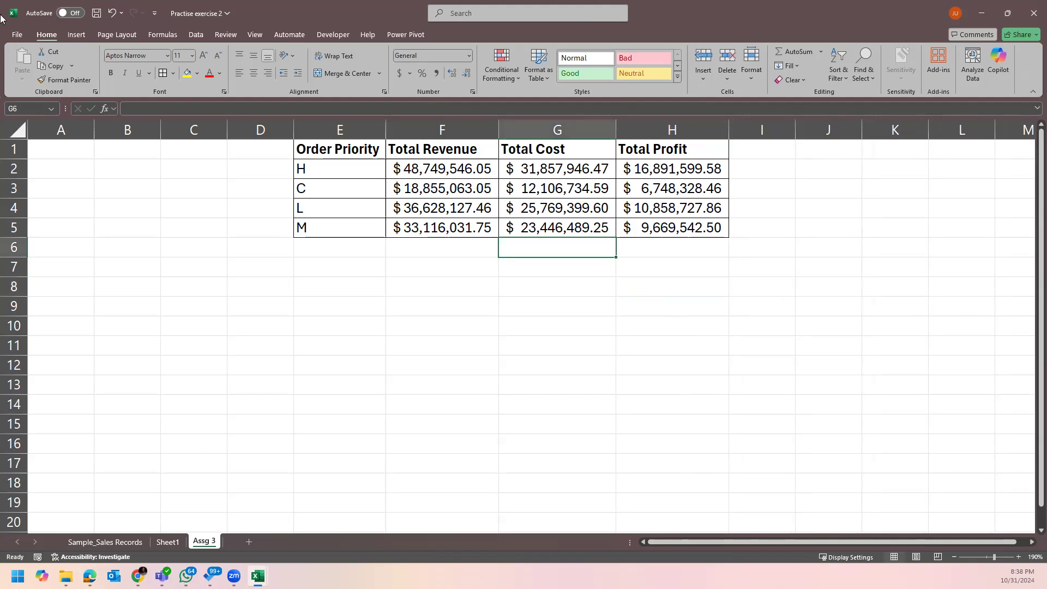
Save the workbook and hide the Assg 3 sheet.
left_click(95, 12)
left_click(621, 295)
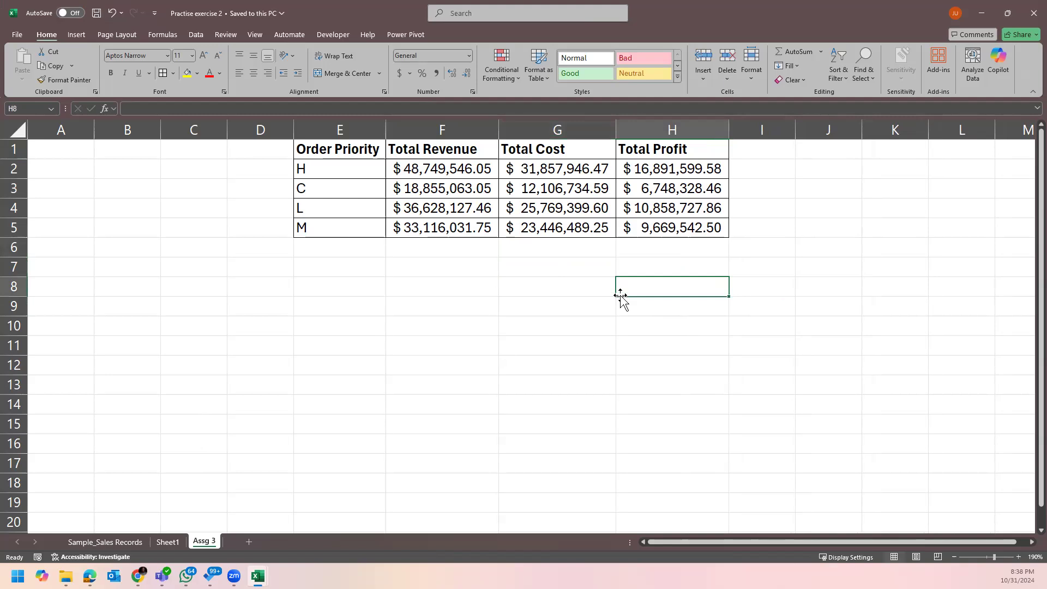
left_click(519, 279)
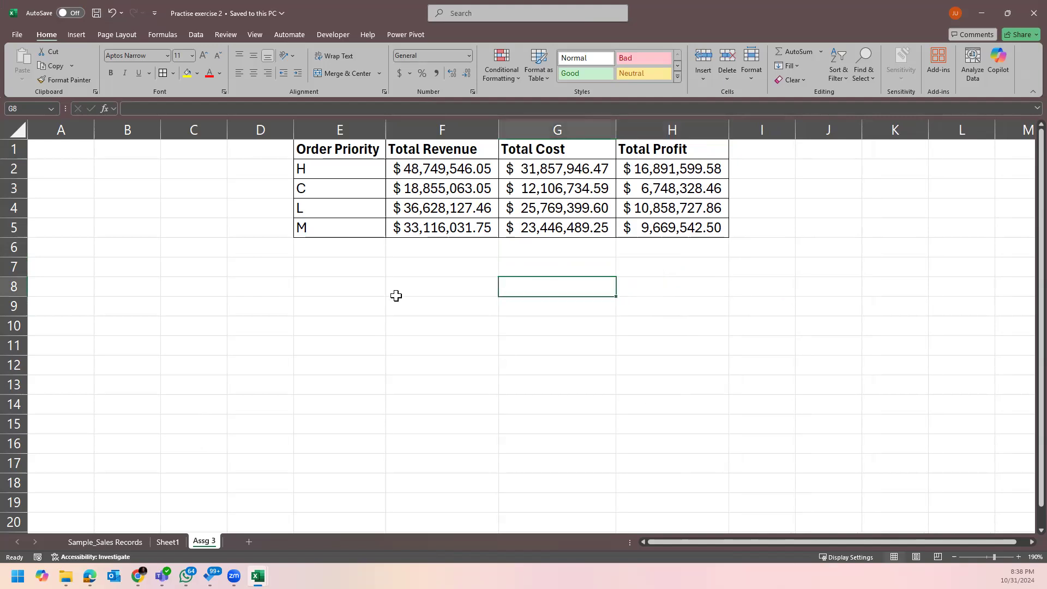
right_click(204, 542)
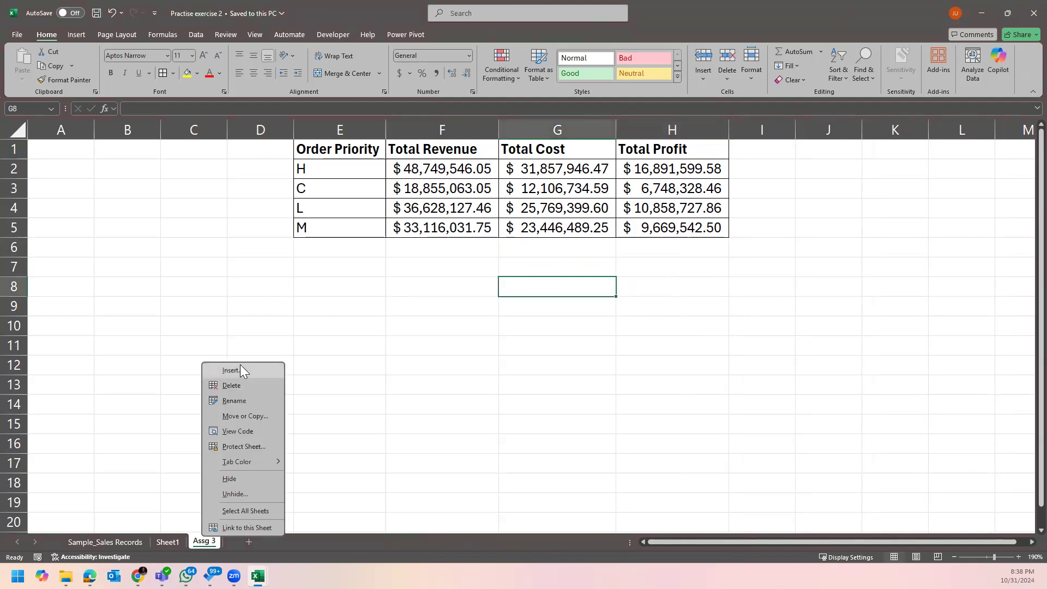
left_click(253, 477)
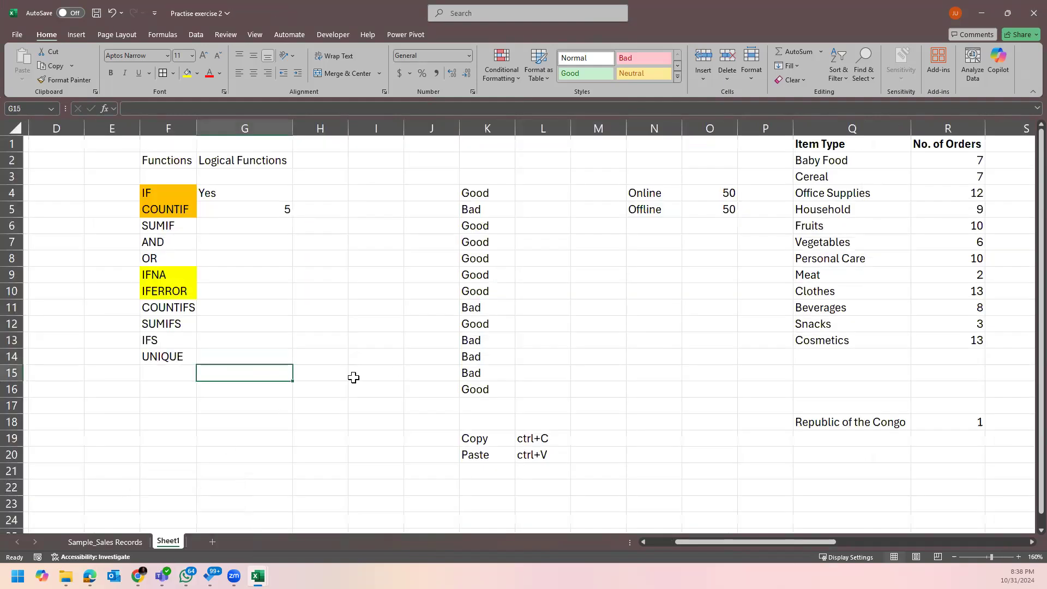
Select the COUNTIFS and SUMIFS labels in F11:F12 and give them a light green fill.
left_click(494, 242)
left_click(231, 176)
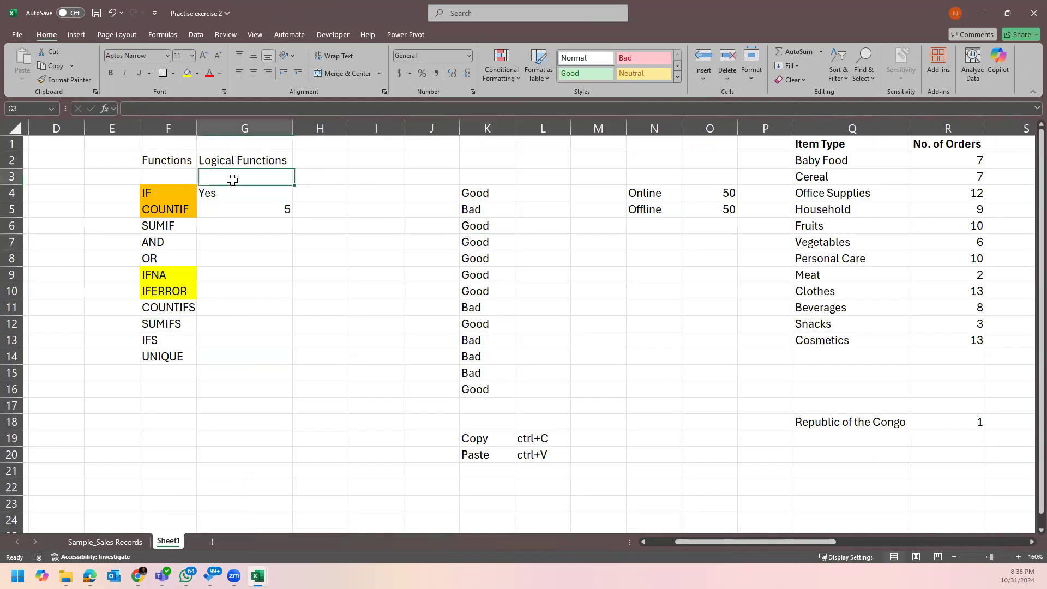
left_click(169, 207)
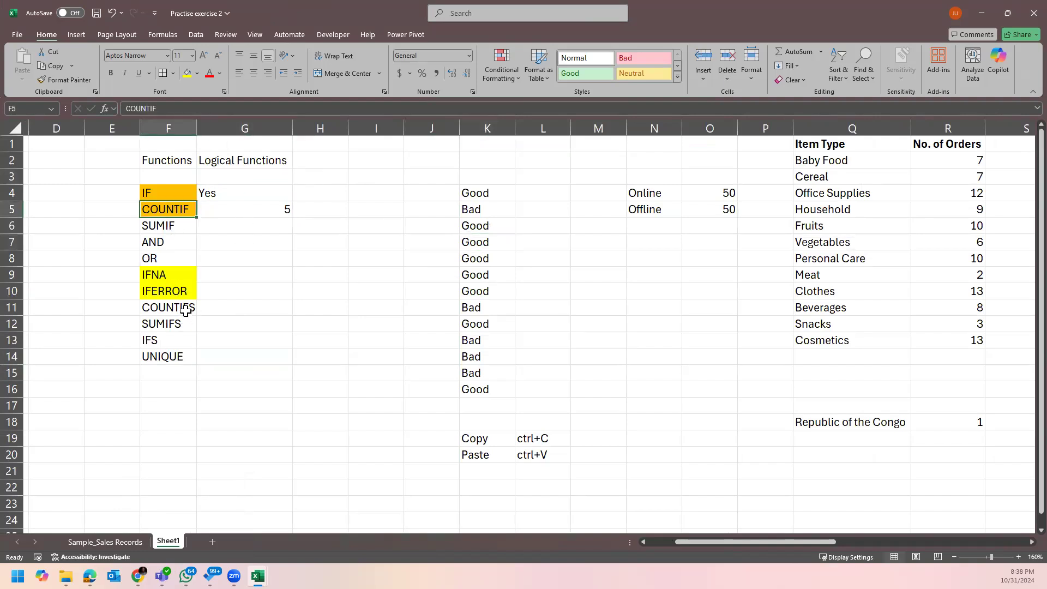
left_click_drag(186, 310, 182, 323)
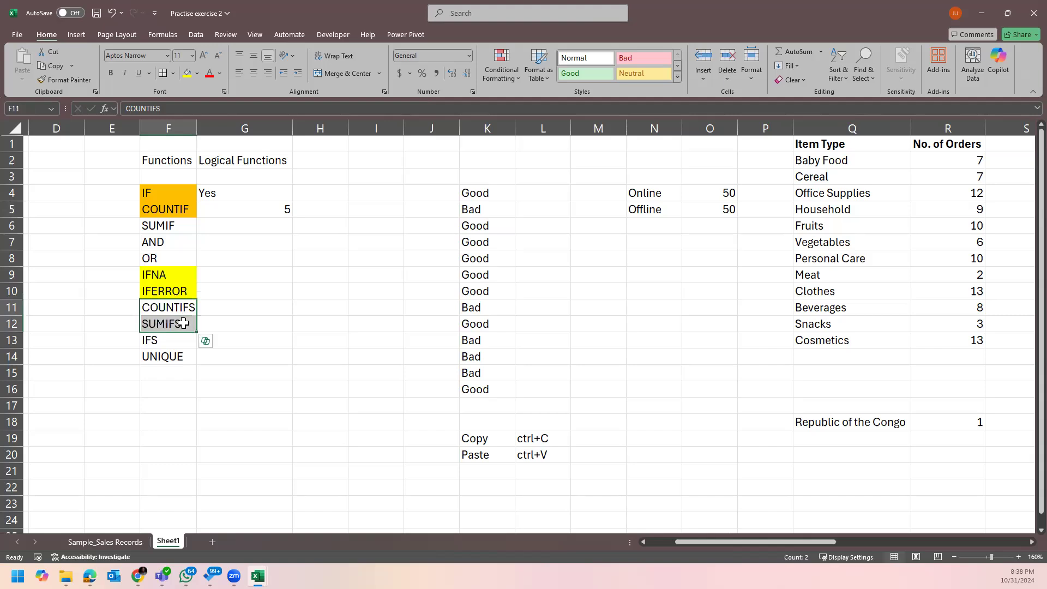
left_click(209, 73)
left_click(199, 74)
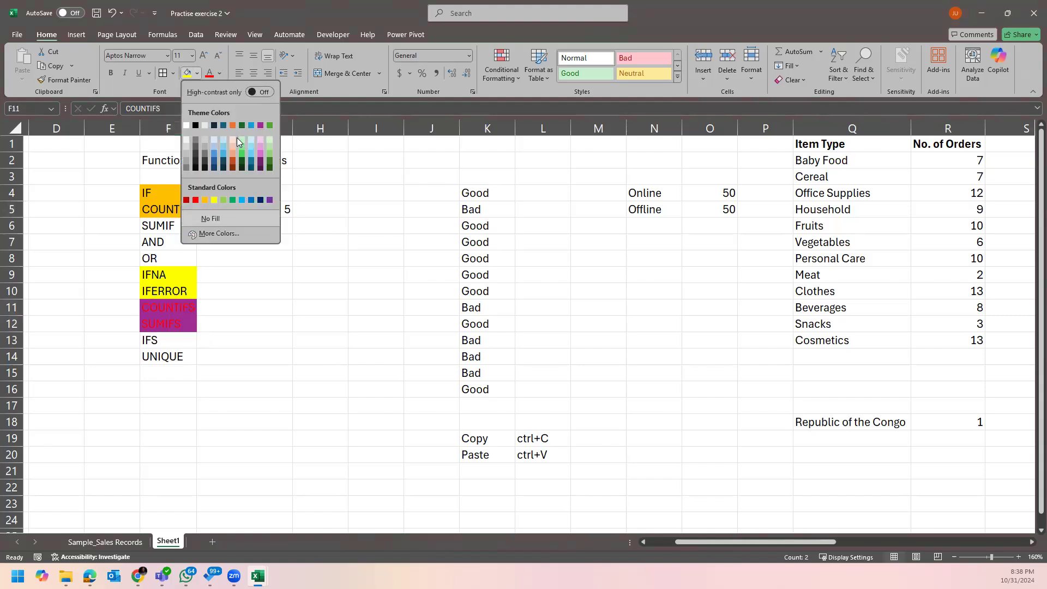
left_click(267, 139)
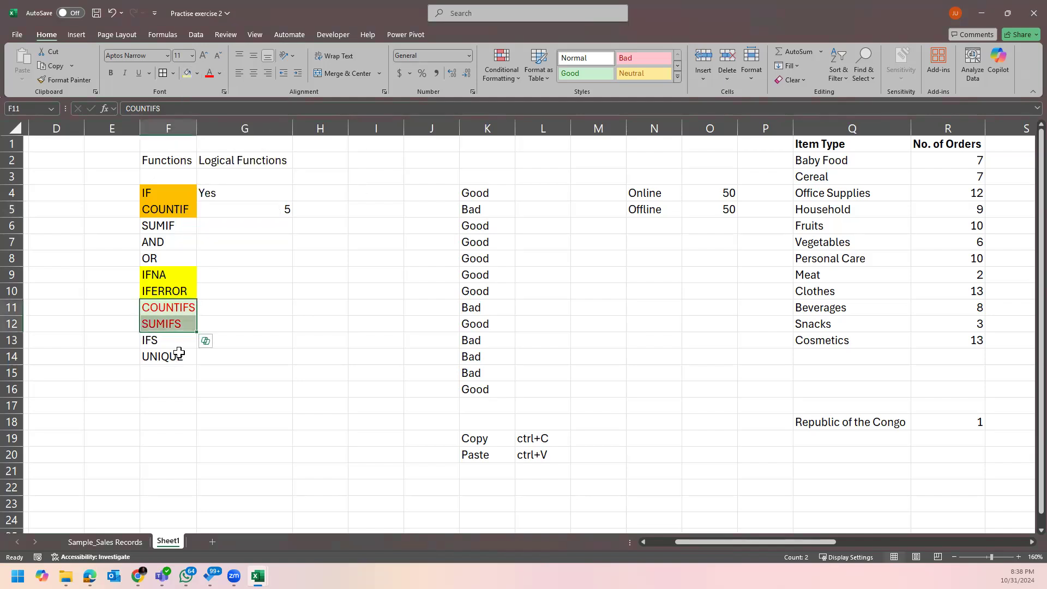
Set the labels' font colour back to Automatic black and review the recoloured labels.
left_click(219, 73)
left_click(220, 98)
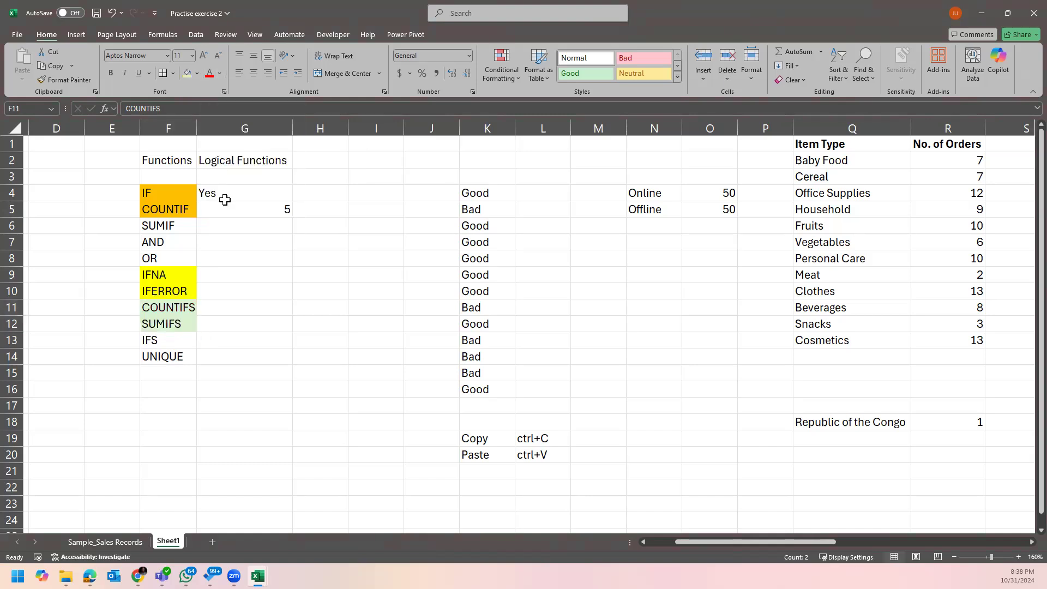
left_click(188, 308)
left_click(186, 324)
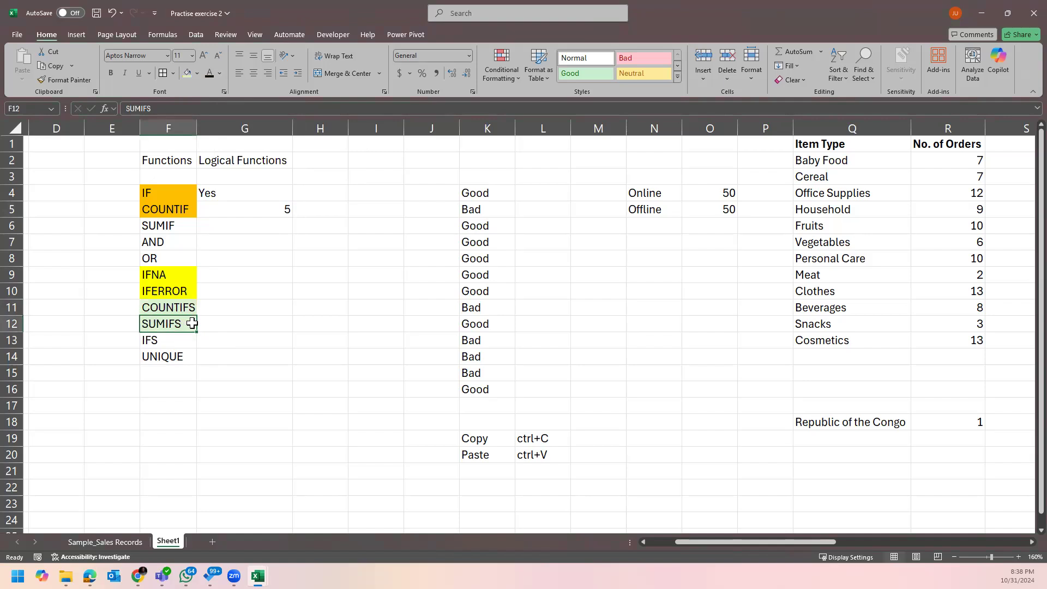
left_click(169, 210)
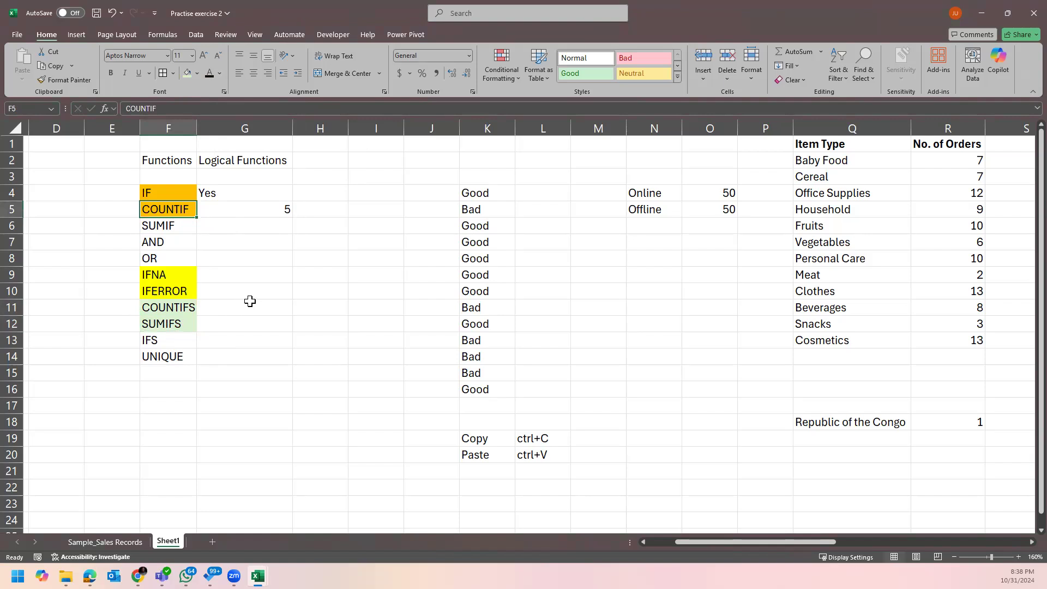
Zoom to 190% and point out the COUNTIF, SUMIF, COUNTIFS and SUMIFS labels in turn.
scroll(249, 301, "up", 2)
left_click(140, 241)
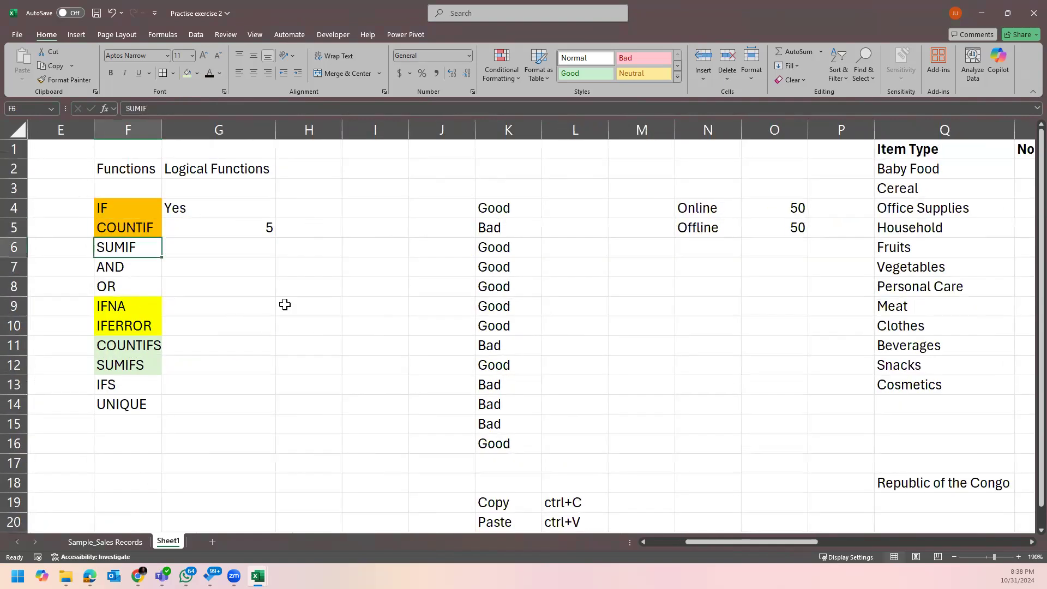
left_click(158, 346)
left_click(132, 360)
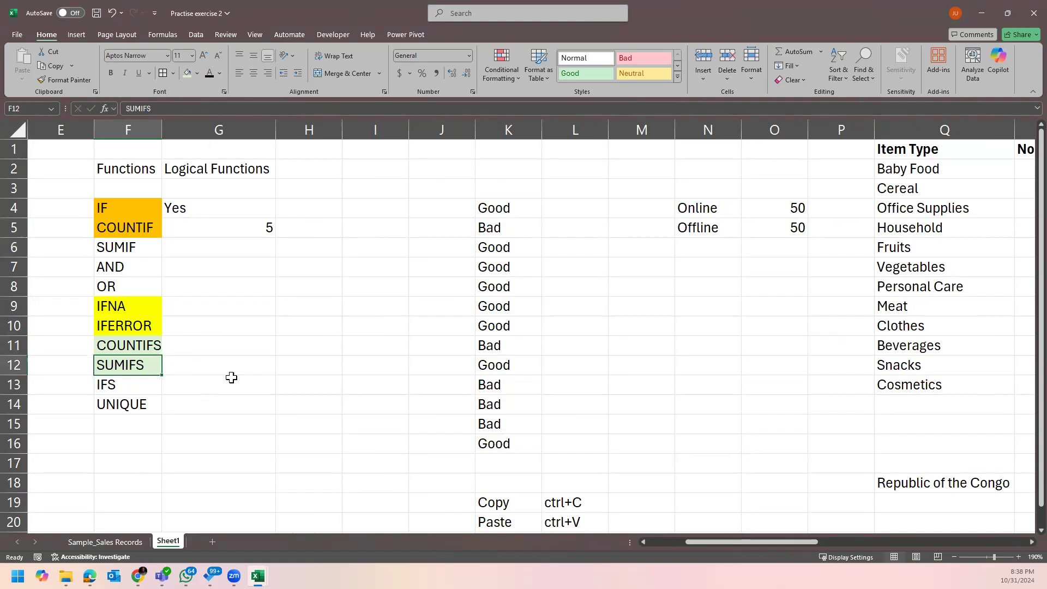
left_click(118, 227)
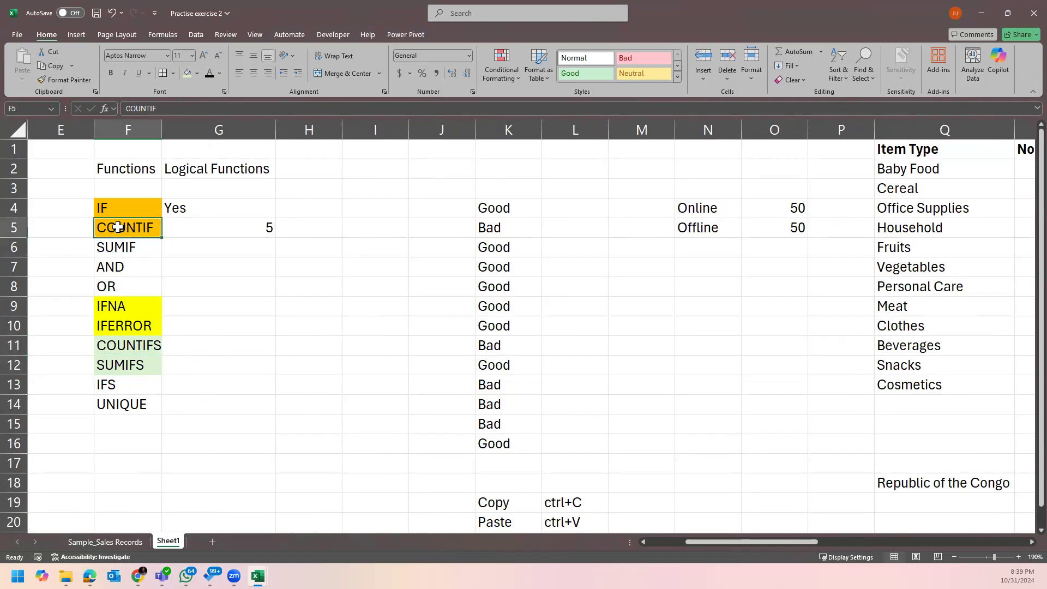
left_click(150, 245)
left_click(155, 346)
left_click(144, 369)
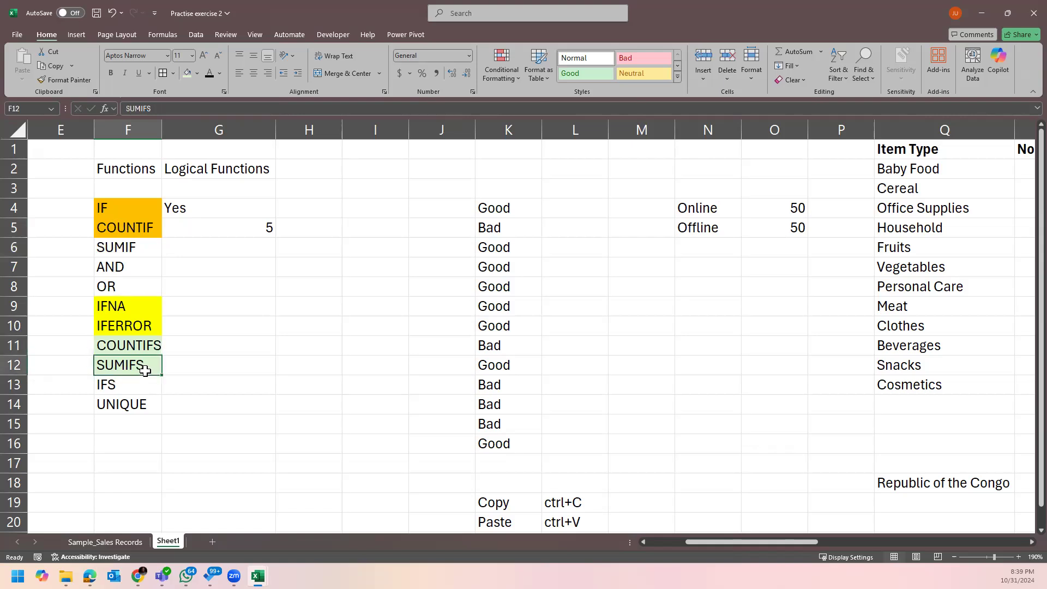
Go over the four function labels again, then switch to the Sample_Sales Records sheet.
left_click(154, 230)
left_click(145, 247)
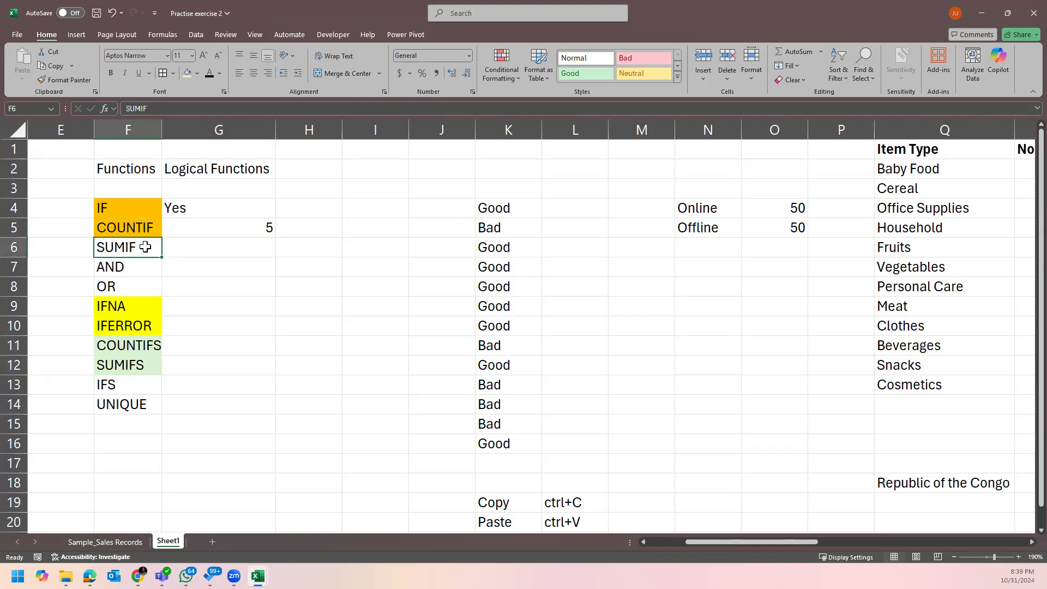
left_click(153, 347)
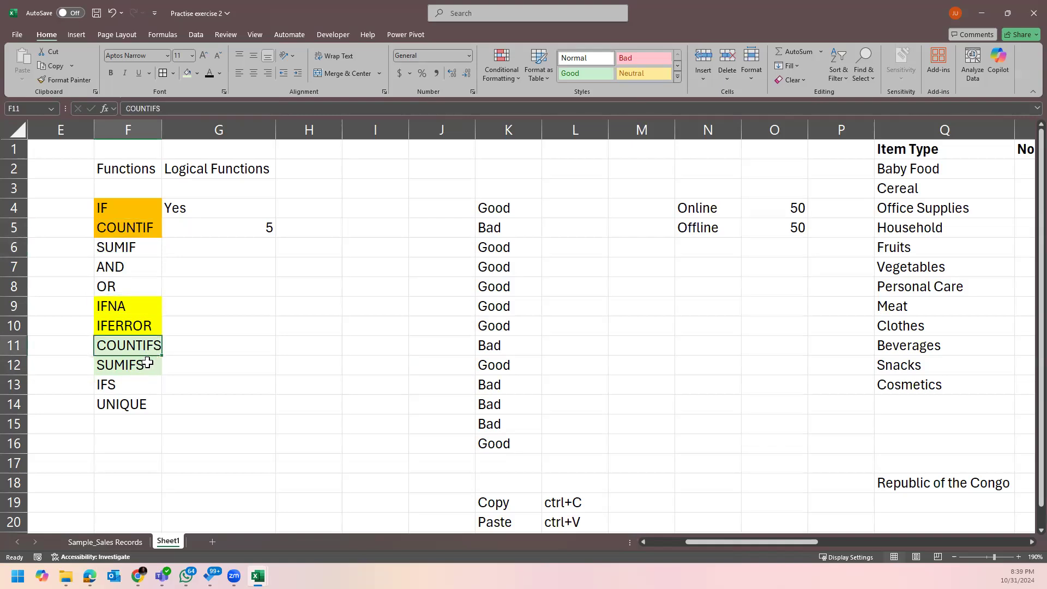
left_click(147, 362)
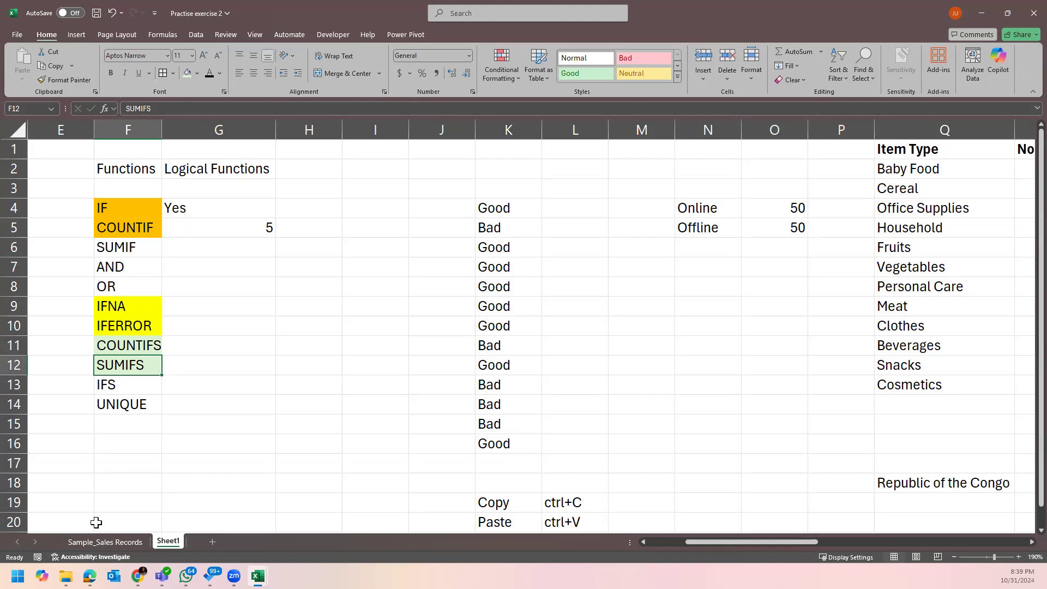
left_click(100, 539)
left_click(306, 183)
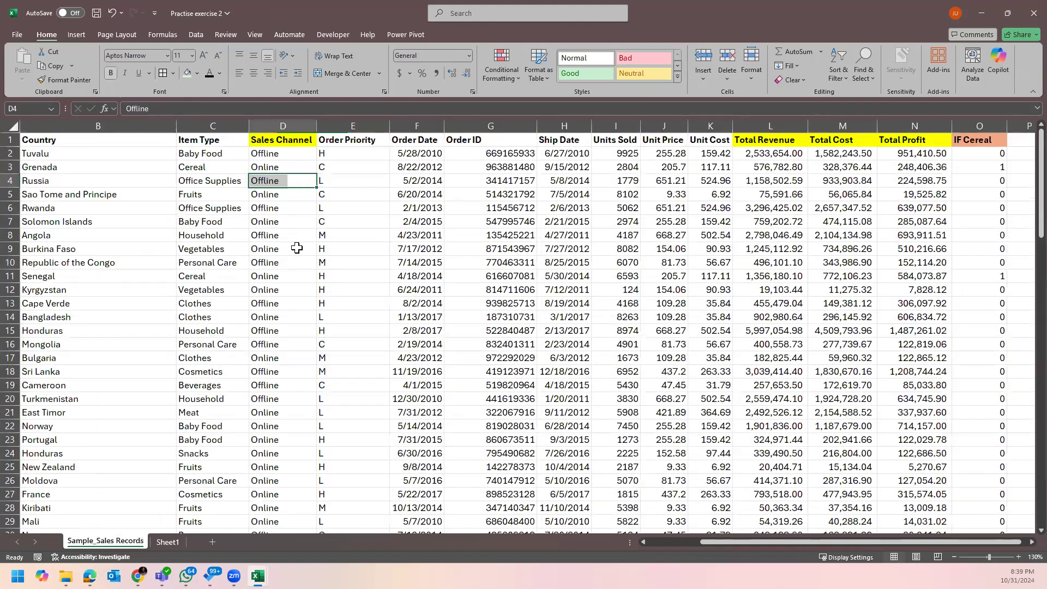
Inspect the Item Type, Sales Channel, Total Revenue and Order Priority values, then return to Sheet1.
left_click(212, 154)
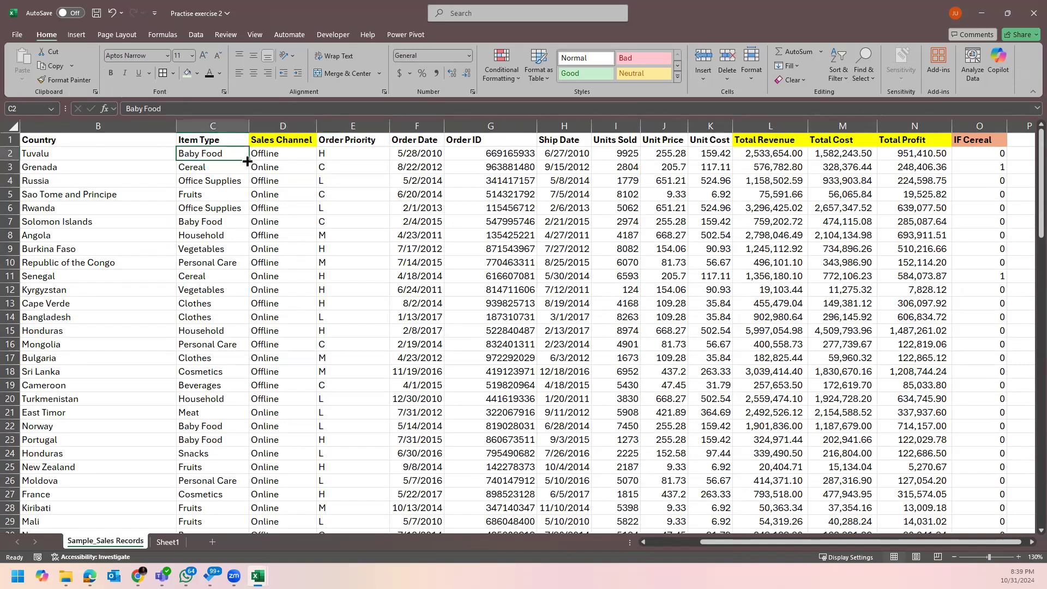
key("Right")
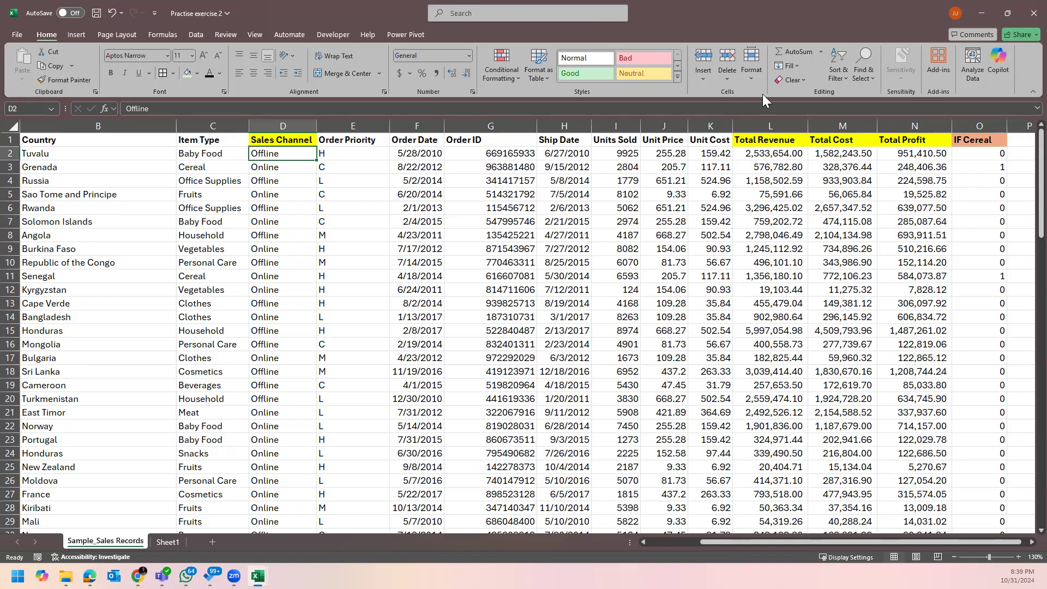
left_click(763, 151)
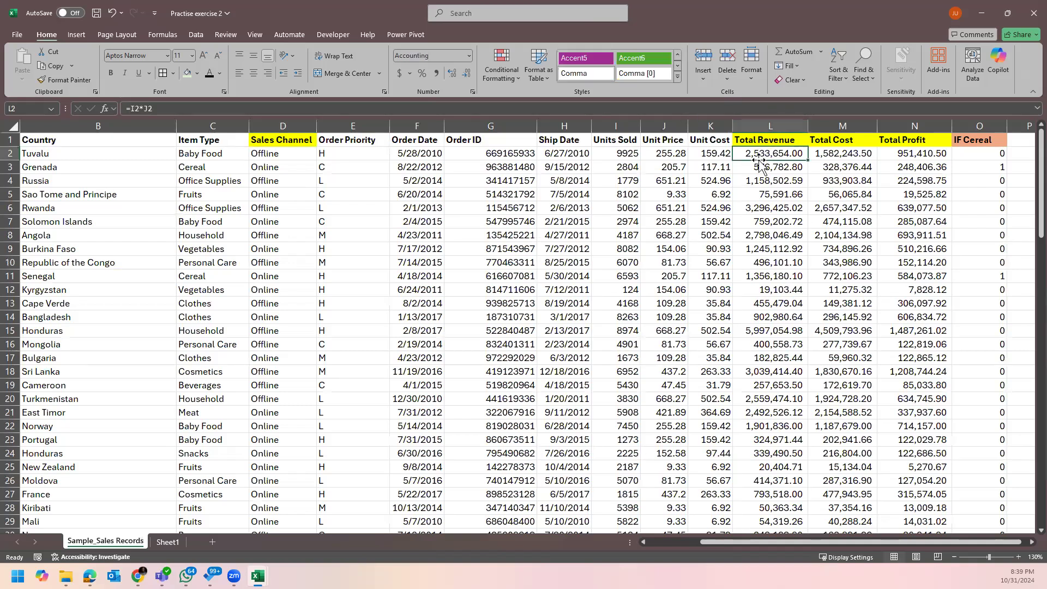
left_click_drag(709, 544, 691, 543)
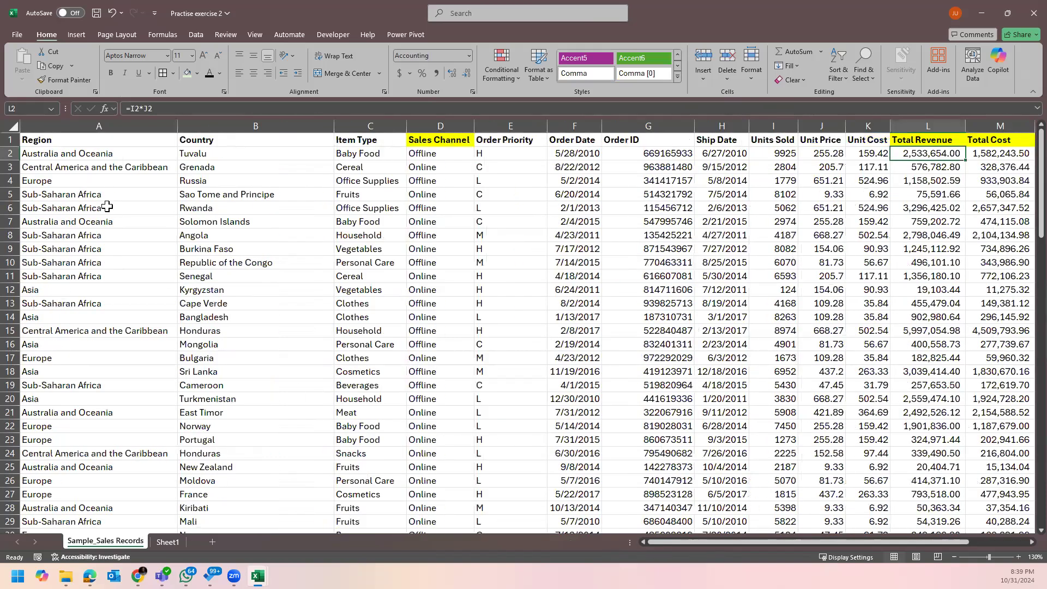
left_click(346, 181)
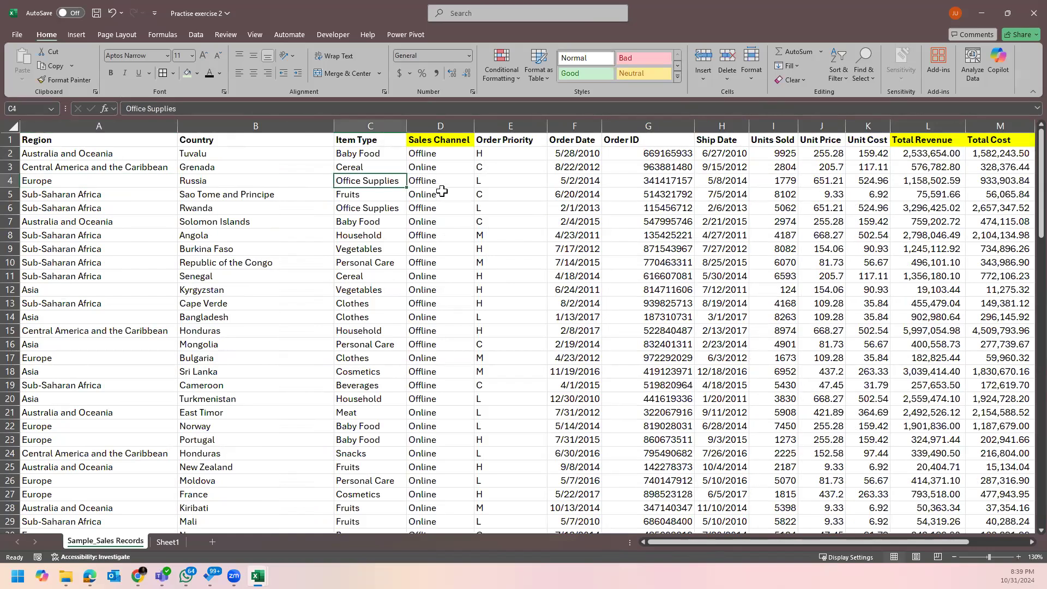
left_click(491, 155)
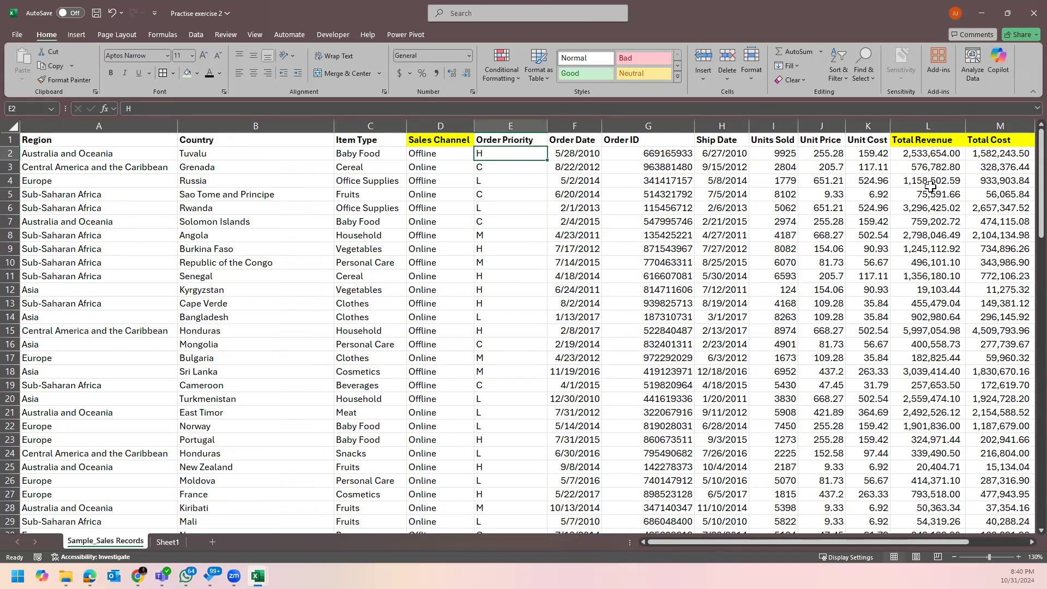
left_click(167, 542)
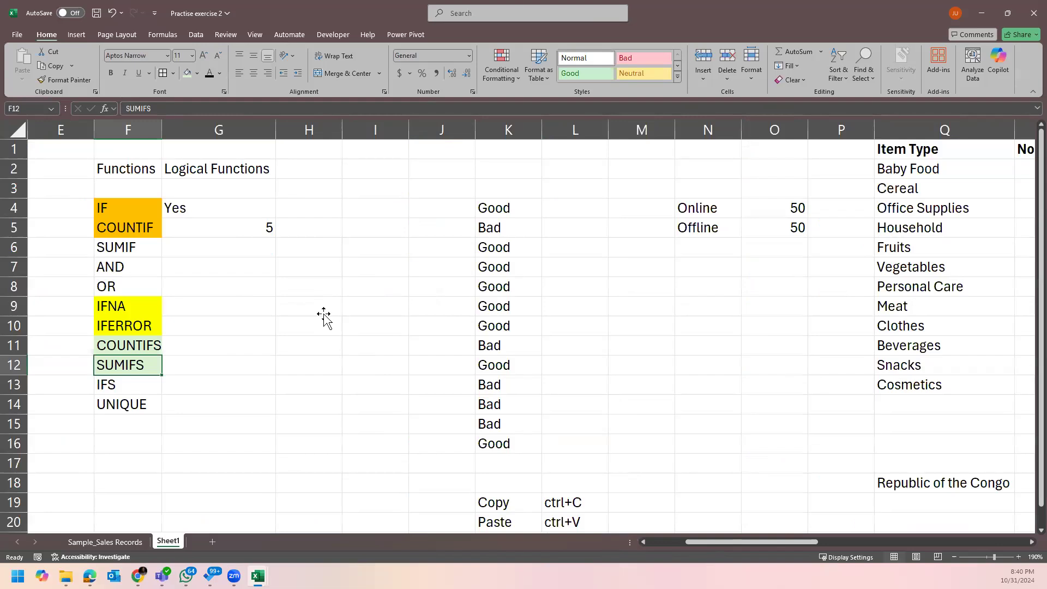
Select the COUNTIFS and SUMIFS labels in F11:F12 and copy them with Ctrl+C.
left_click(325, 320)
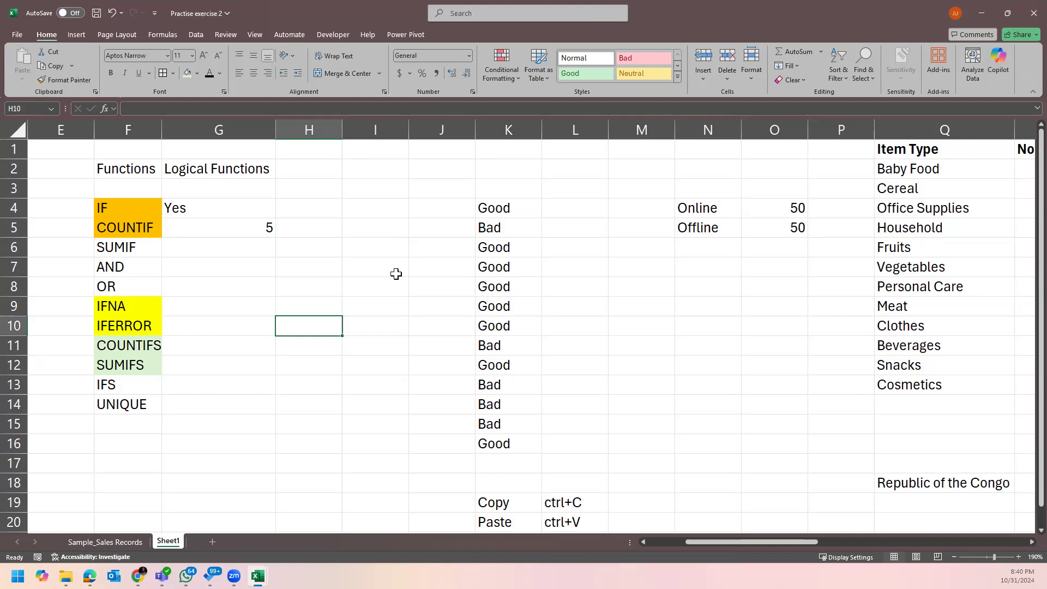
left_click(382, 260)
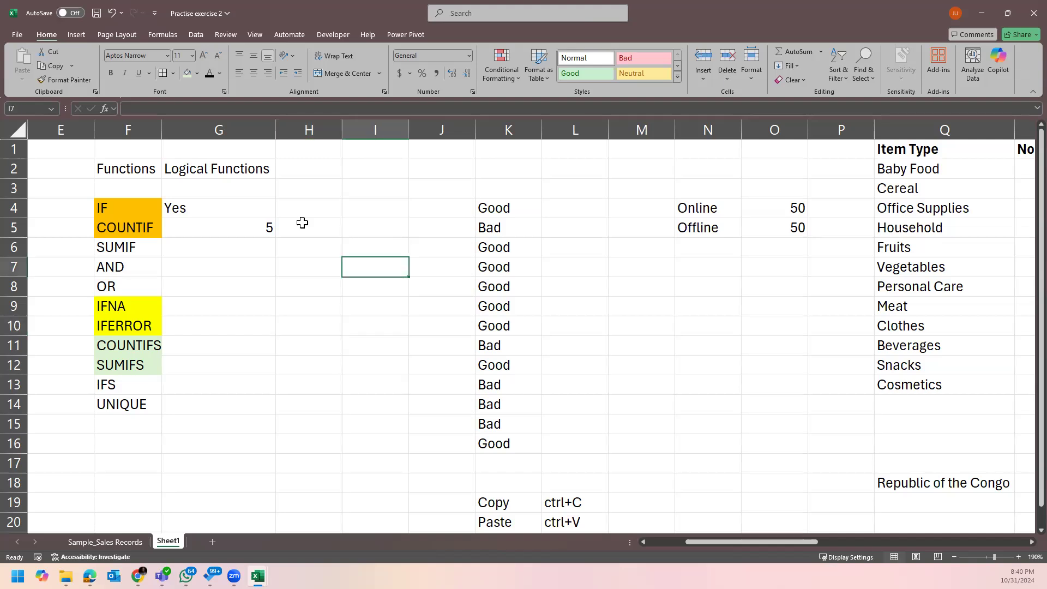
left_click(267, 294)
scroll(237, 301, "down", 1)
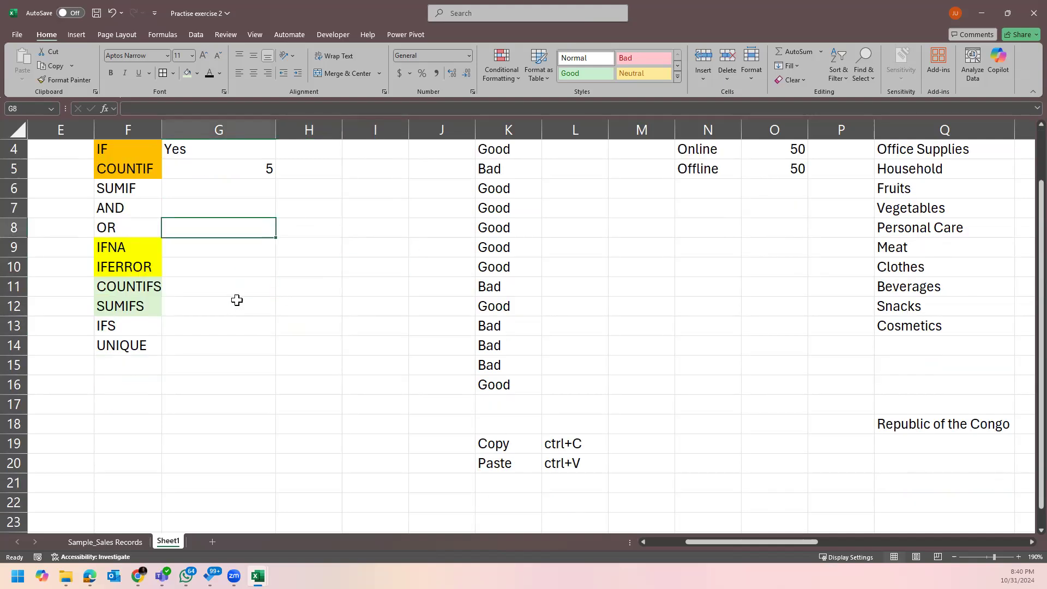
left_click_drag(150, 288, 149, 302)
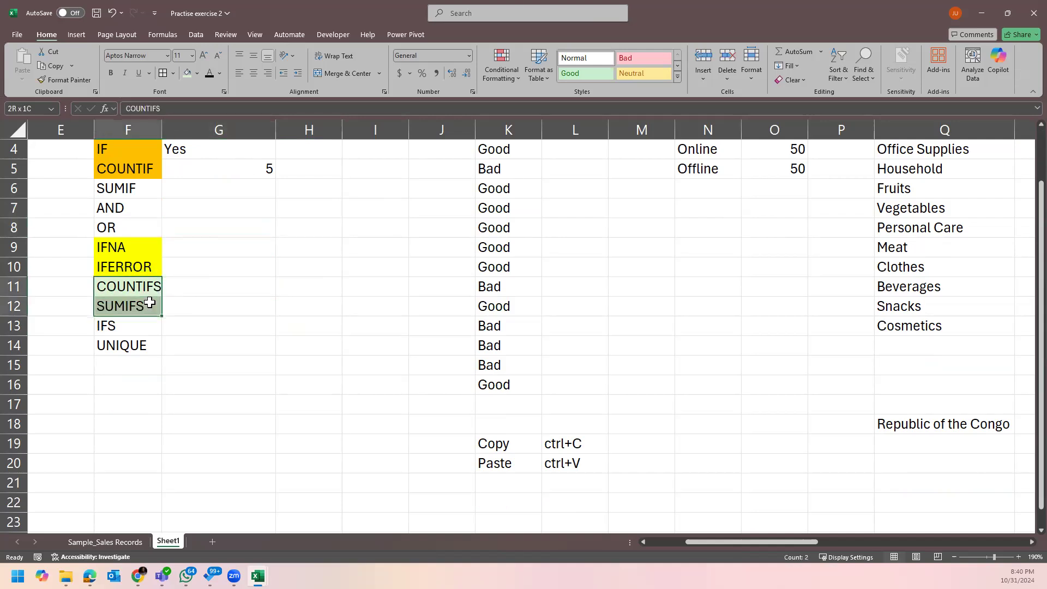
left_click(213, 285)
left_click(145, 289)
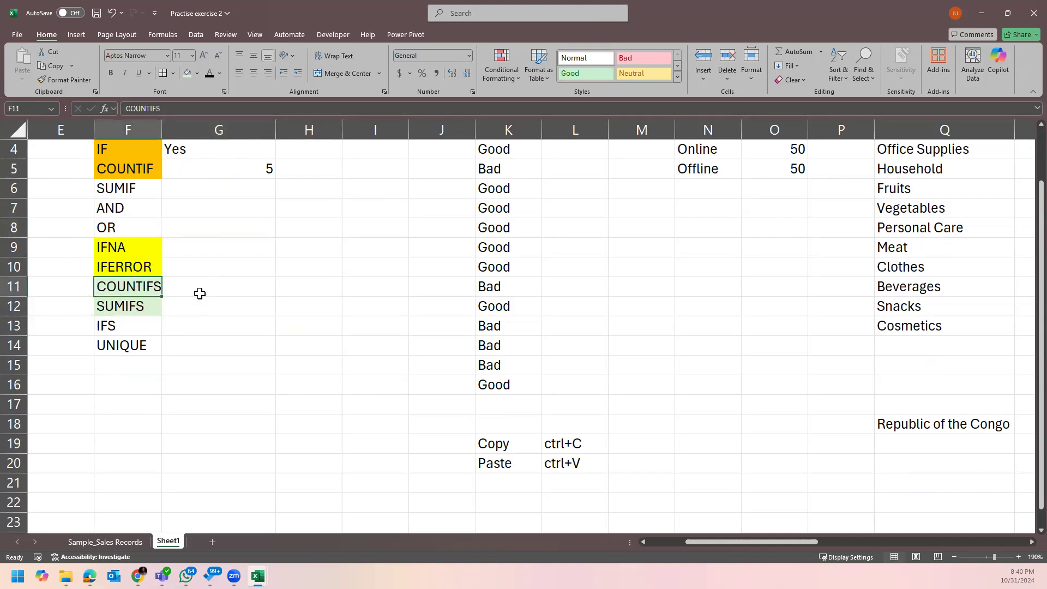
left_click(247, 285)
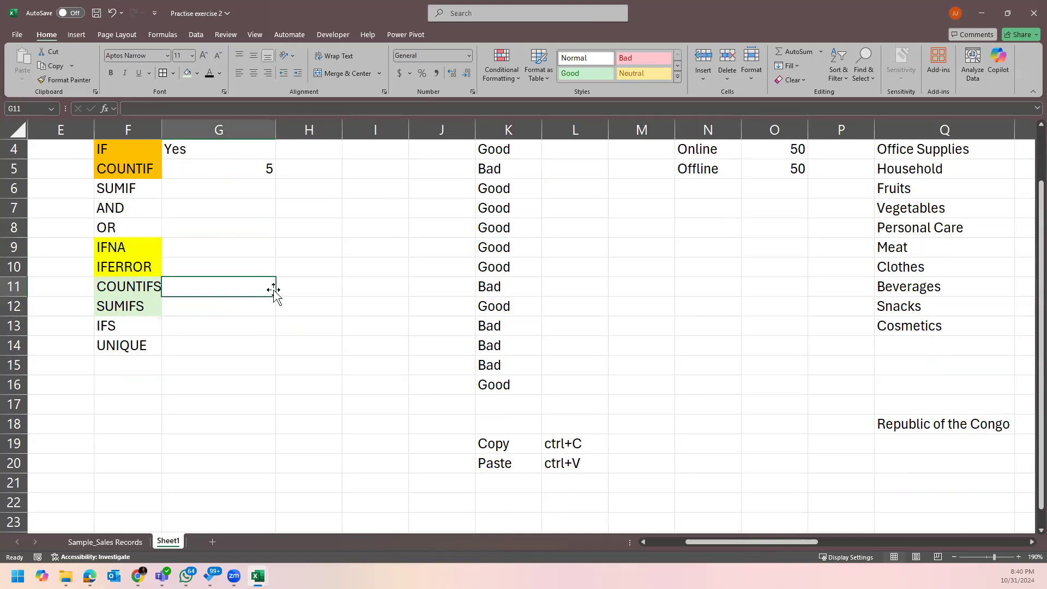
left_click_drag(695, 542, 667, 541)
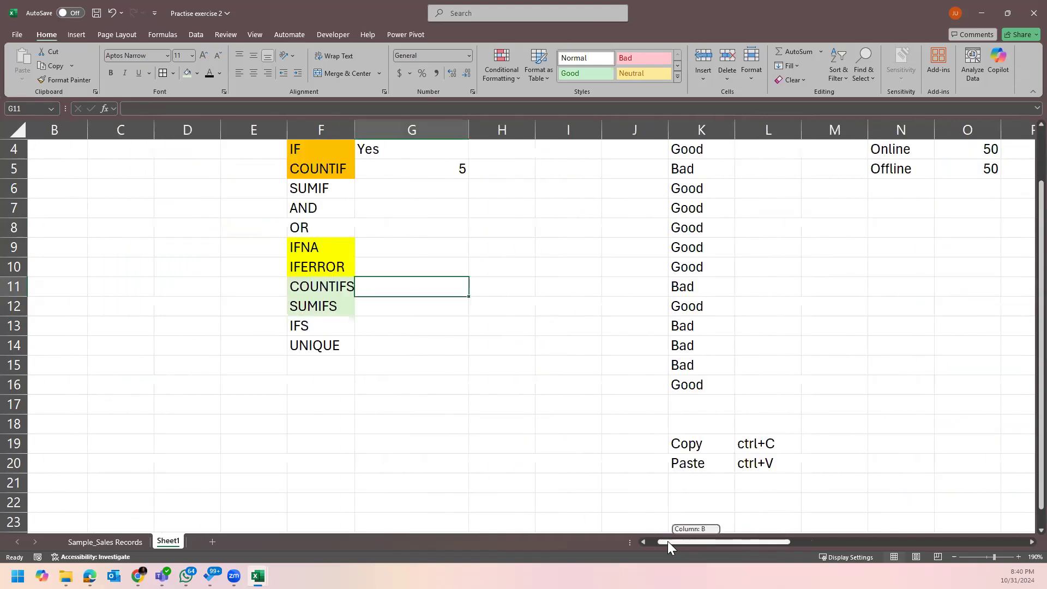
left_click_drag(365, 288, 362, 306)
key("ctrl+c")
Add a new sheet, paste the labels into I5:I6, and autofit column I.
left_click(213, 542)
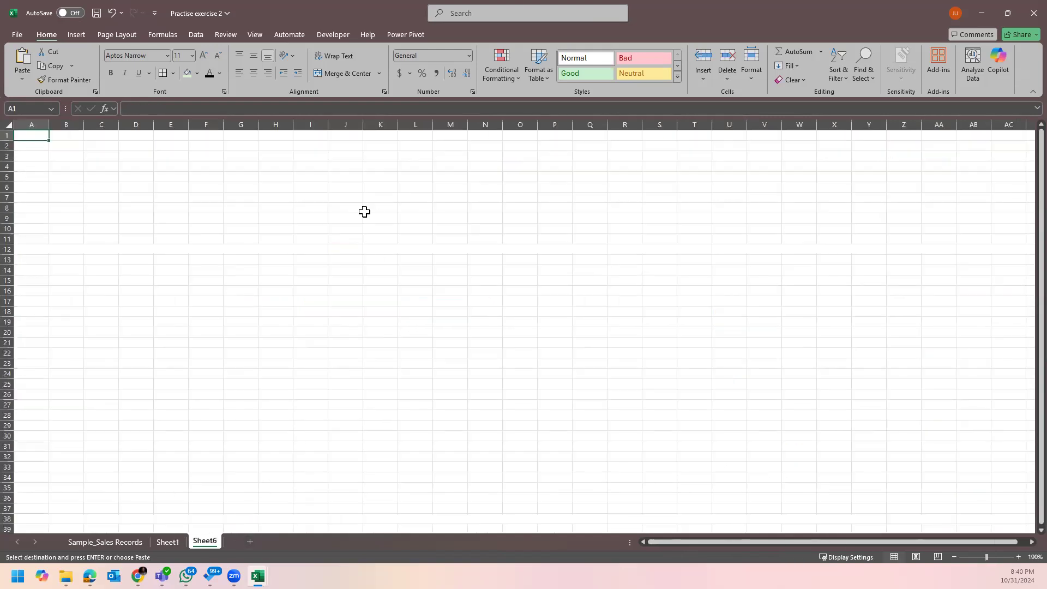
right_click(306, 180)
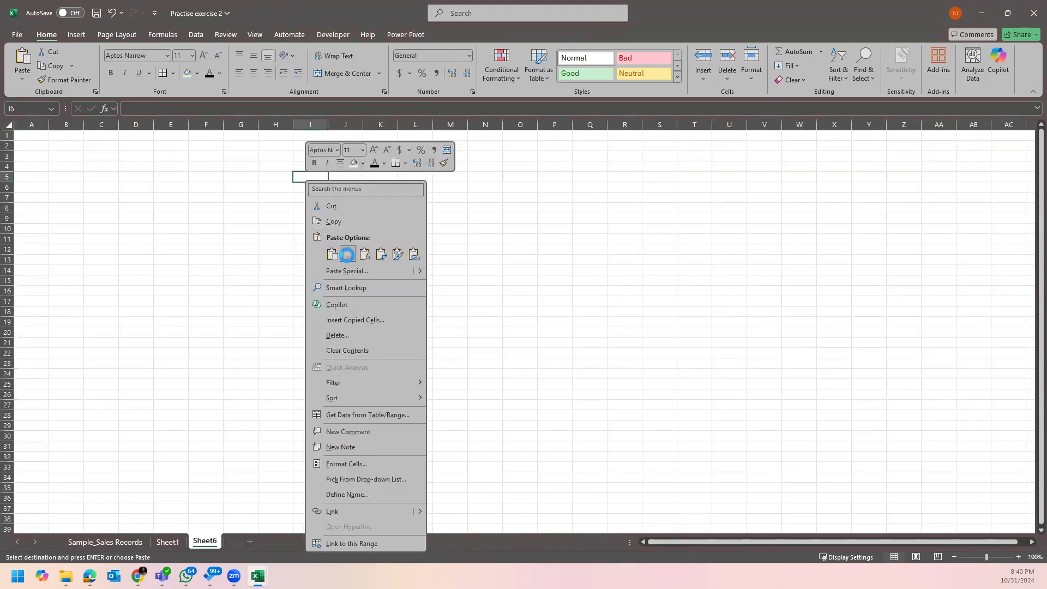
left_click(348, 255)
double_click(330, 122)
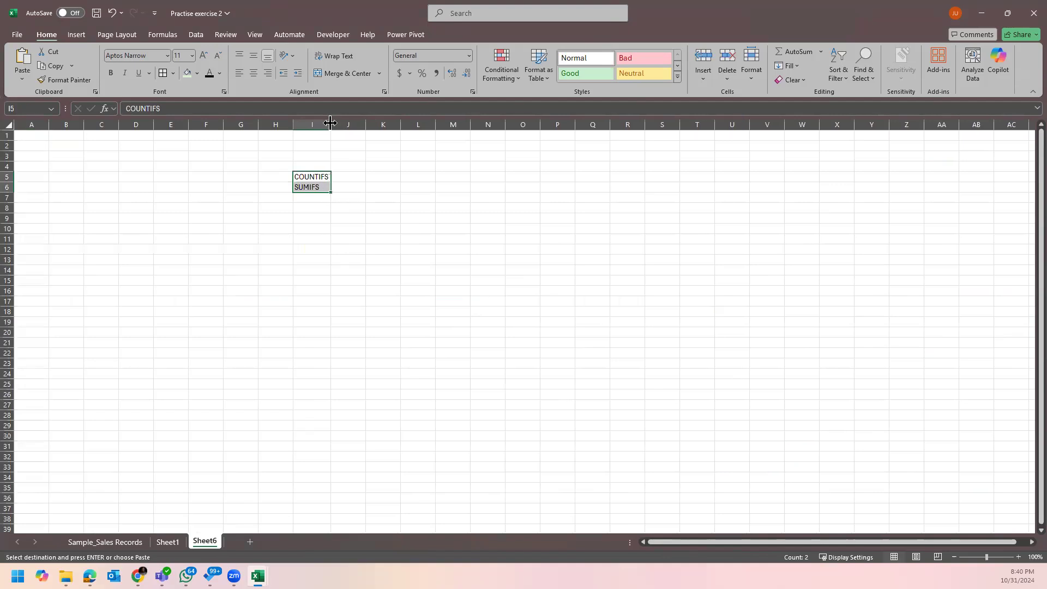
scroll(314, 163, "up", 2)
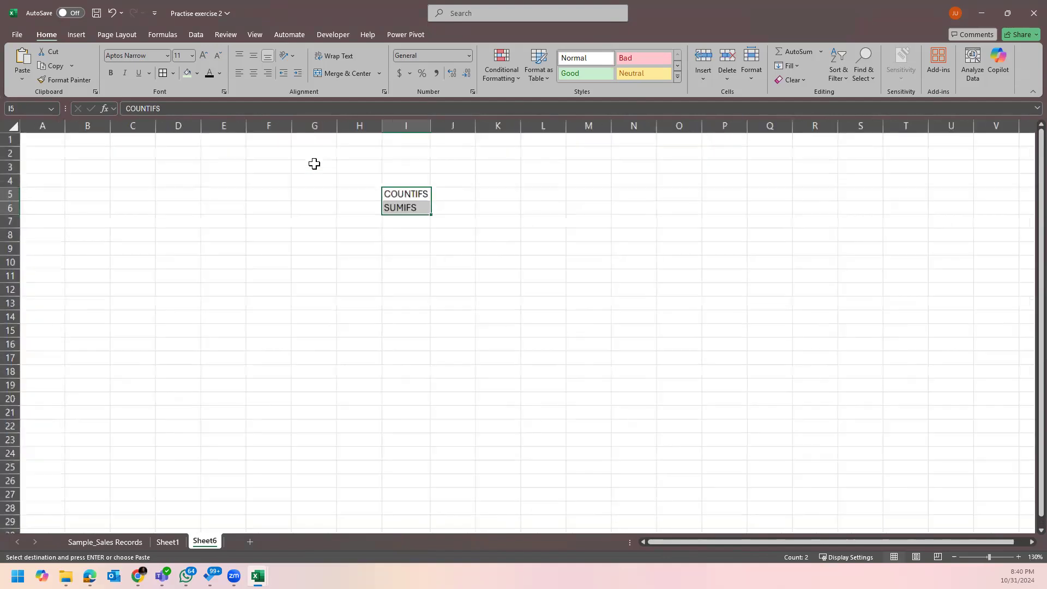
left_click(420, 244)
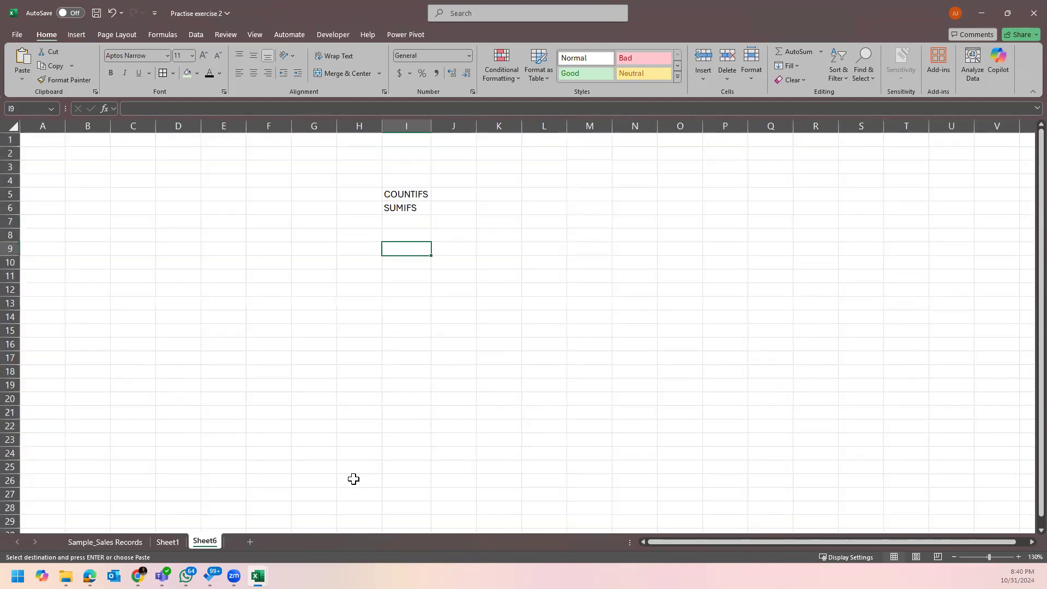
Hide Sheet1, cancel the pending copy, and select J5 beside COUNTIFS.
scroll(416, 344, "up", 3)
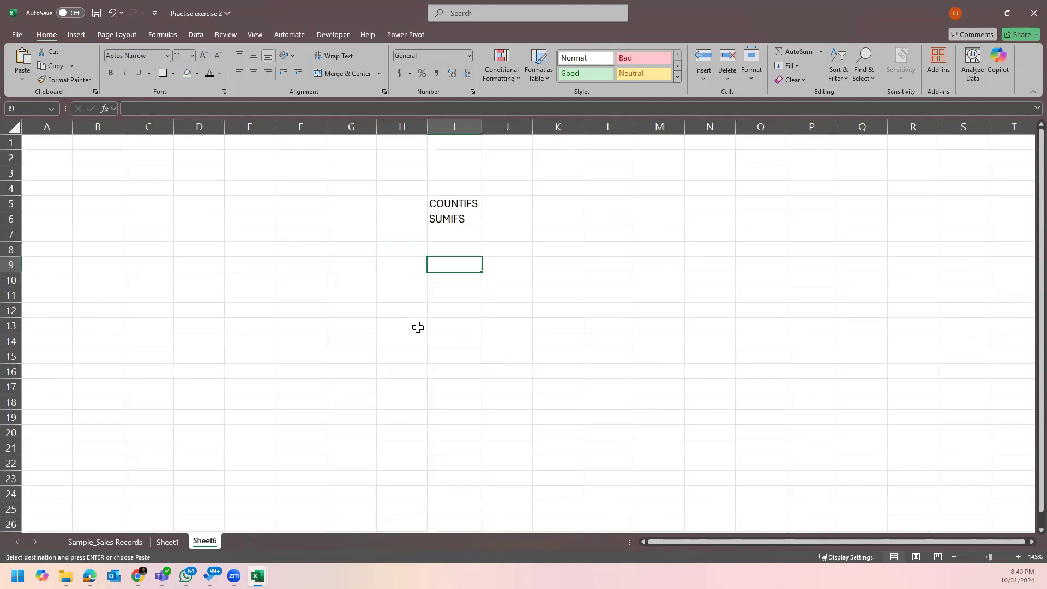
left_click_drag(662, 543, 807, 544)
right_click(171, 545)
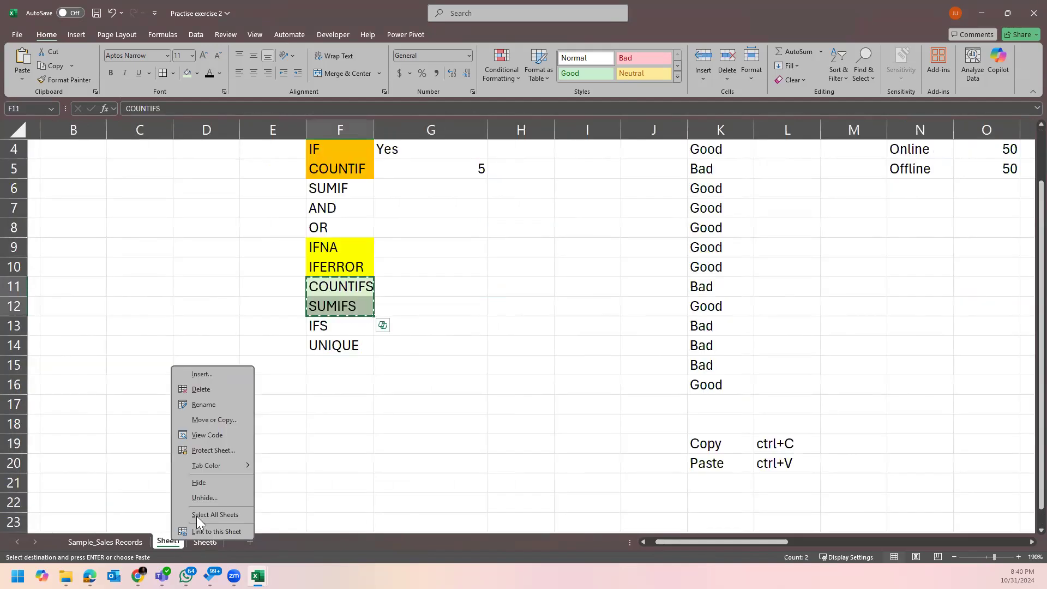
left_click(215, 484)
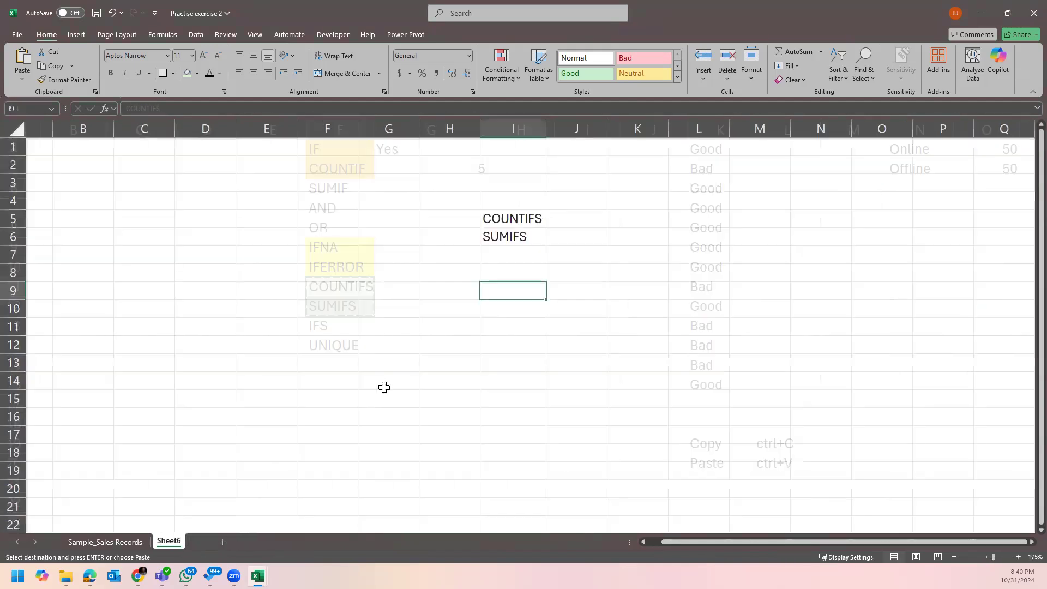
left_click(569, 271)
key("Escape")
left_click(650, 241)
left_click(566, 212)
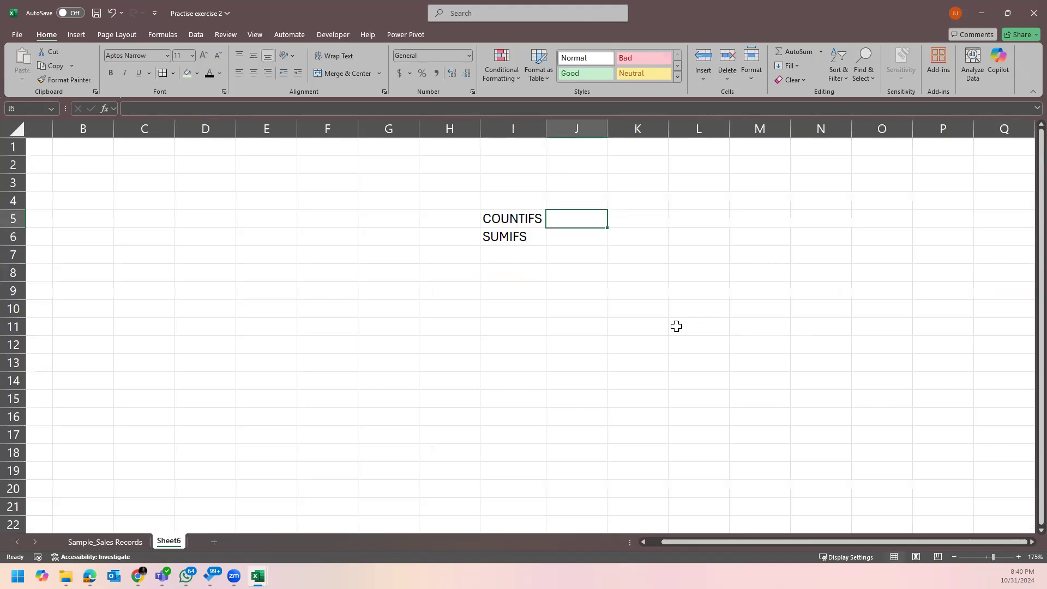
Start a J5 formula with =countif and highlight COUNTIFS in the function suggestions.
type("=")
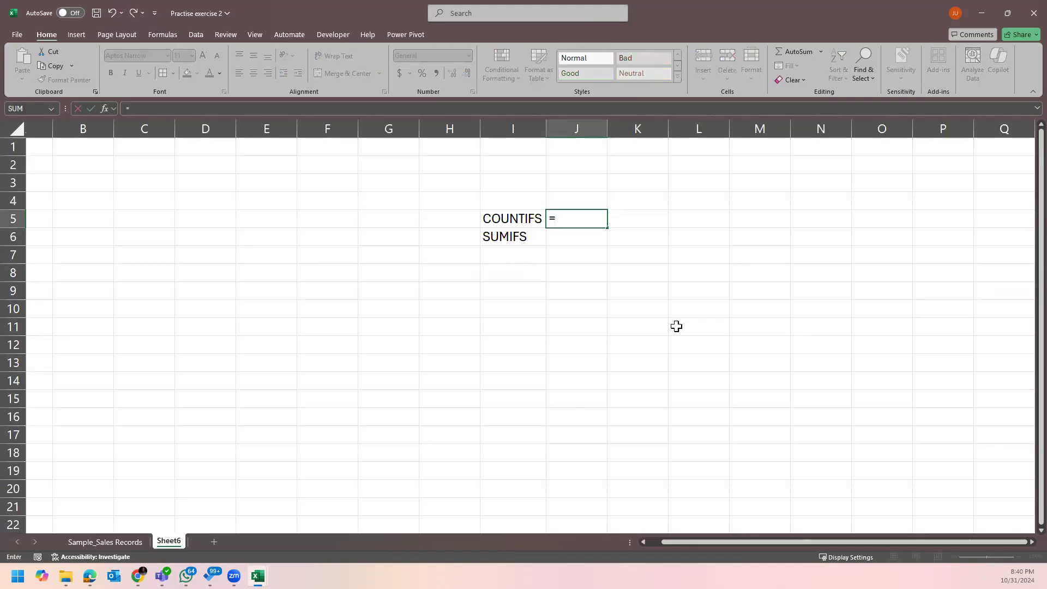
type("coun")
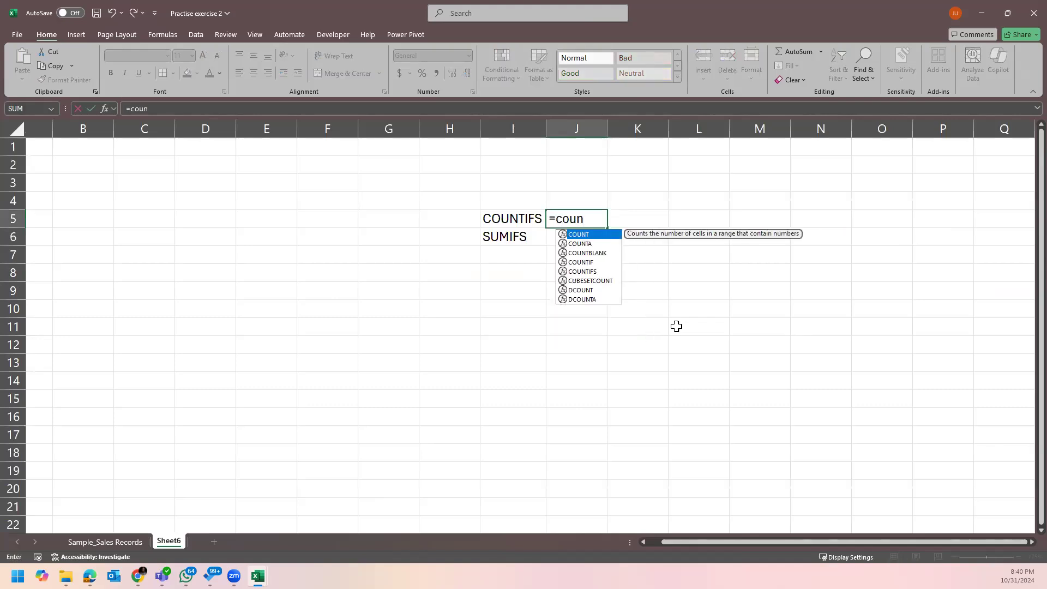
type("tif")
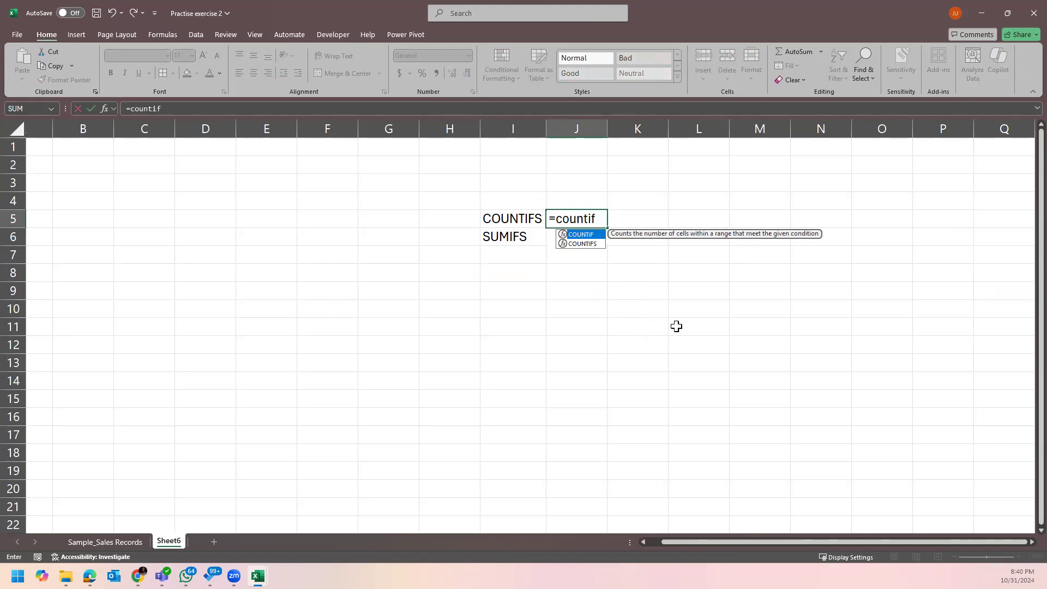
key("Down")
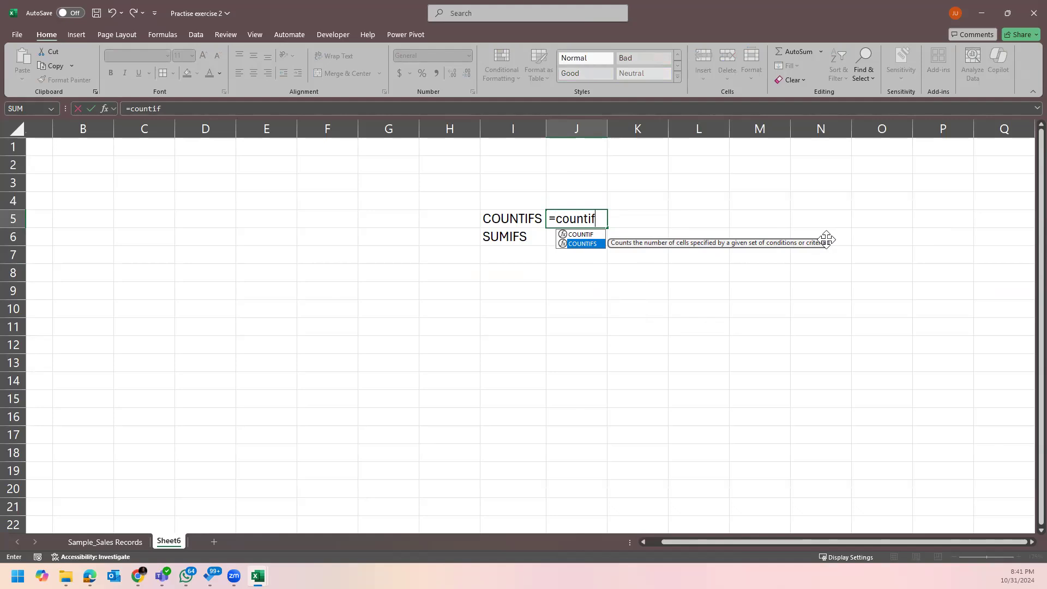
Cancel the unfinished COUNTIFS entry, then try and erase a SUMIFS formula in J6.
type("s")
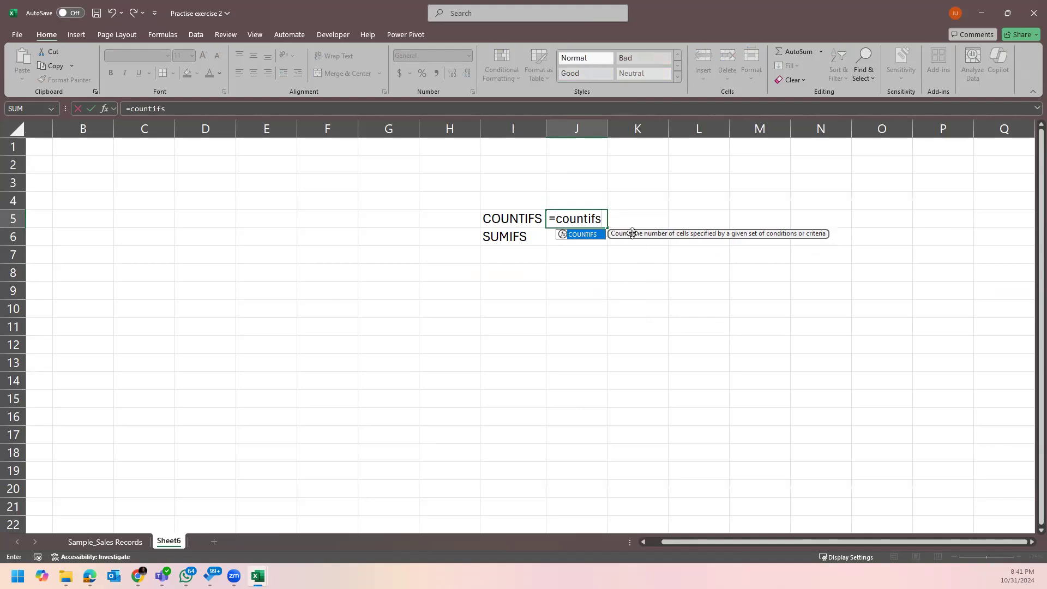
key("Escape")
key("Escape")
left_click(581, 240)
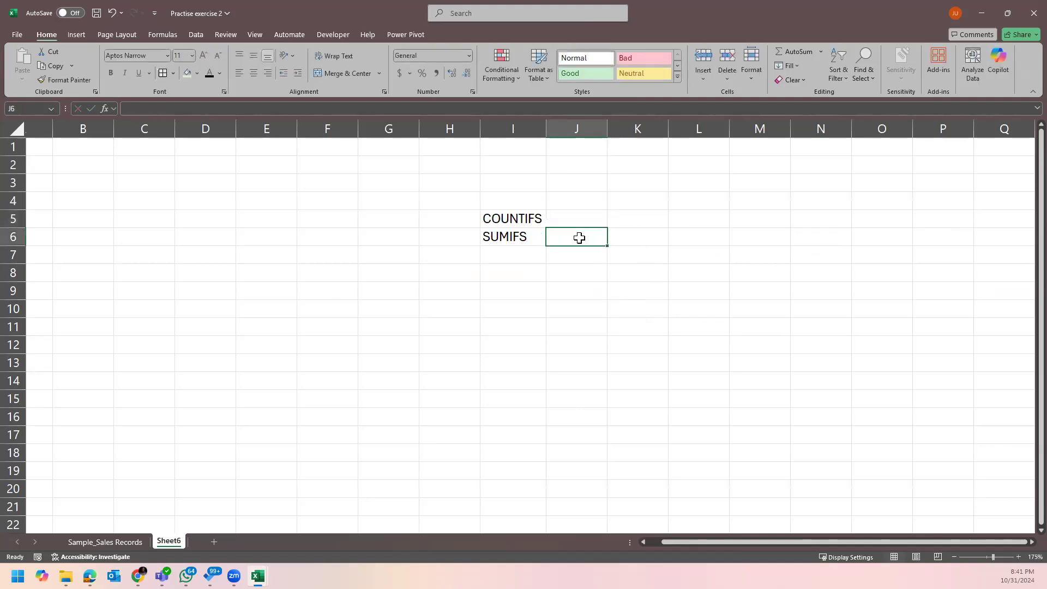
type("=sum")
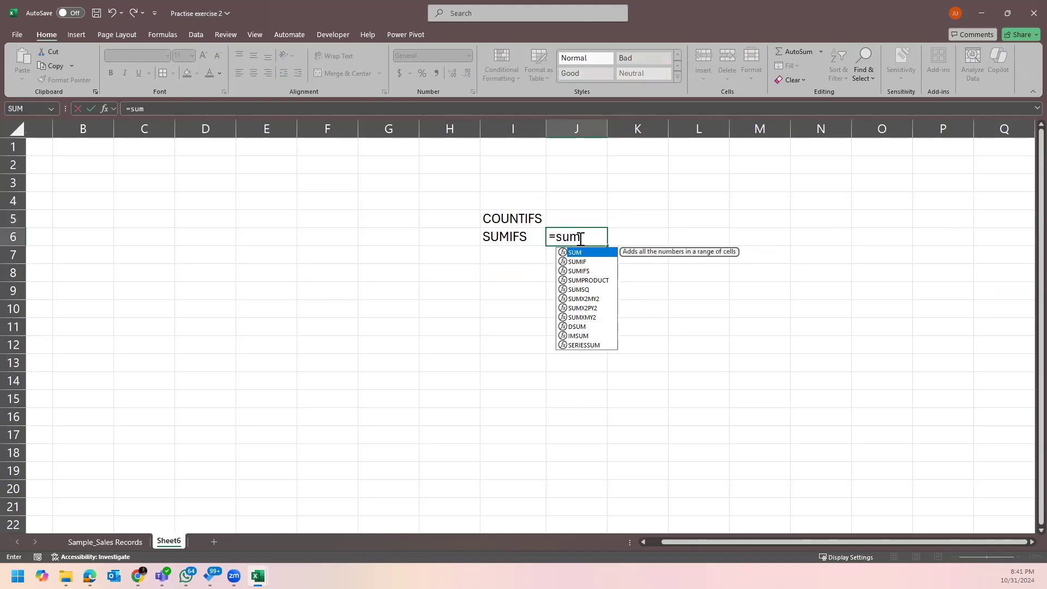
type("ifs")
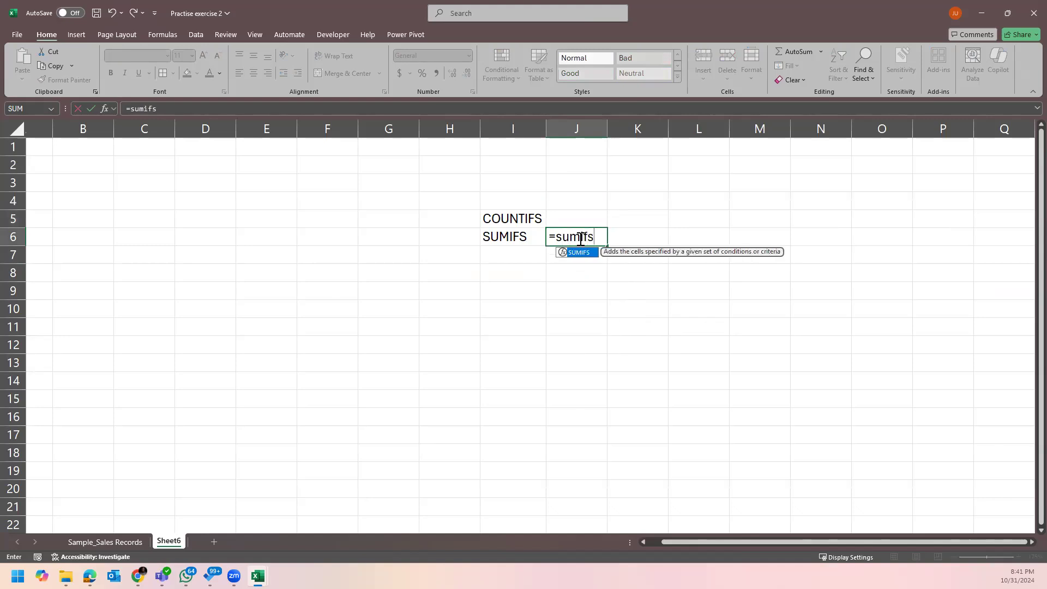
key("Tab")
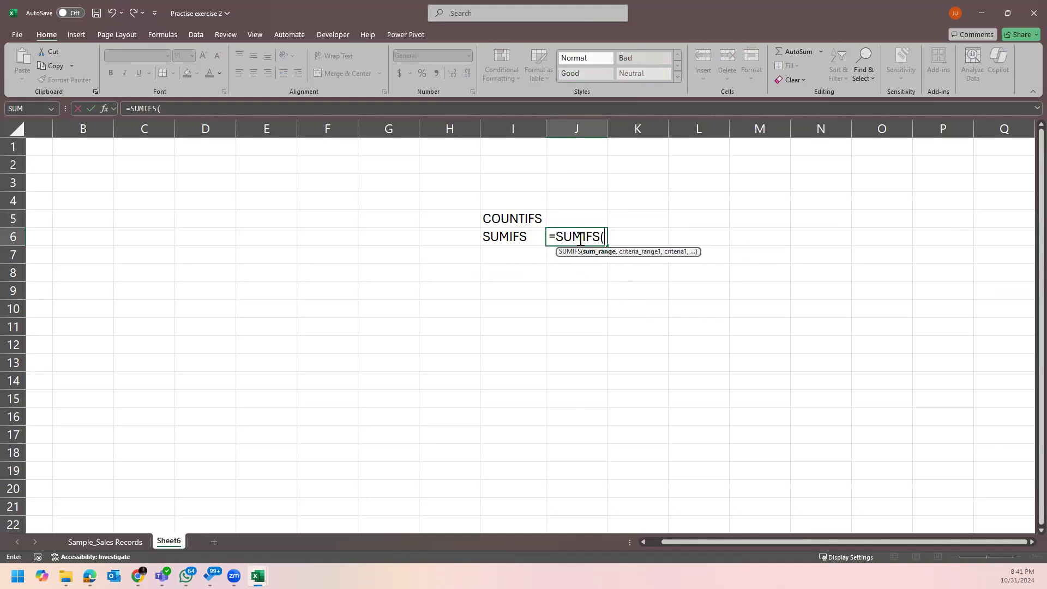
key("BackSpace")
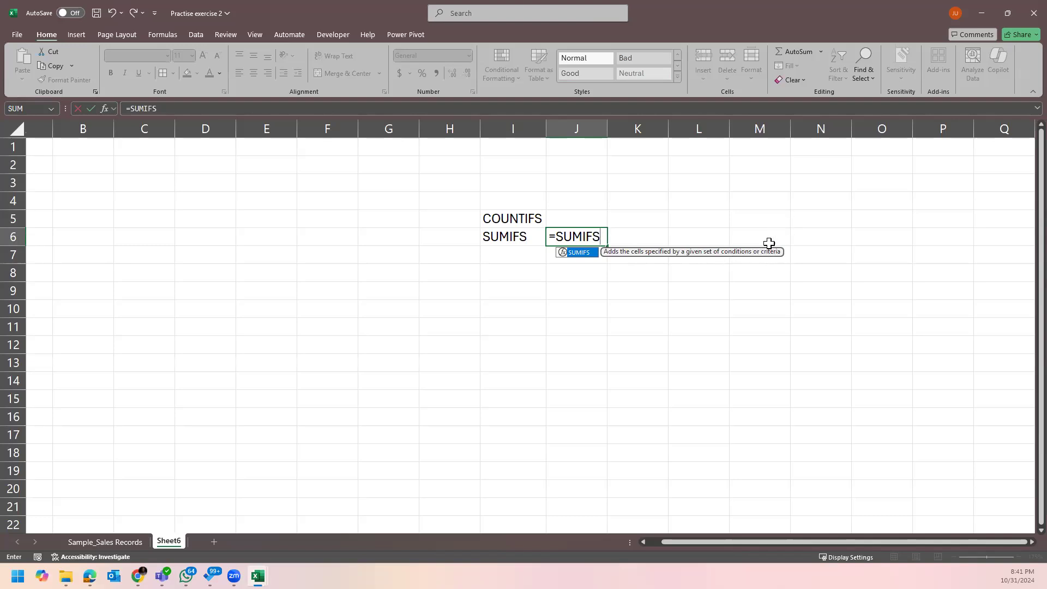
key("Escape")
key("BackSpace")
key("BackSpace")
key("BackSpace")
key("BackSpace")
key("BackSpace")
key("BackSpace")
key("BackSpace")
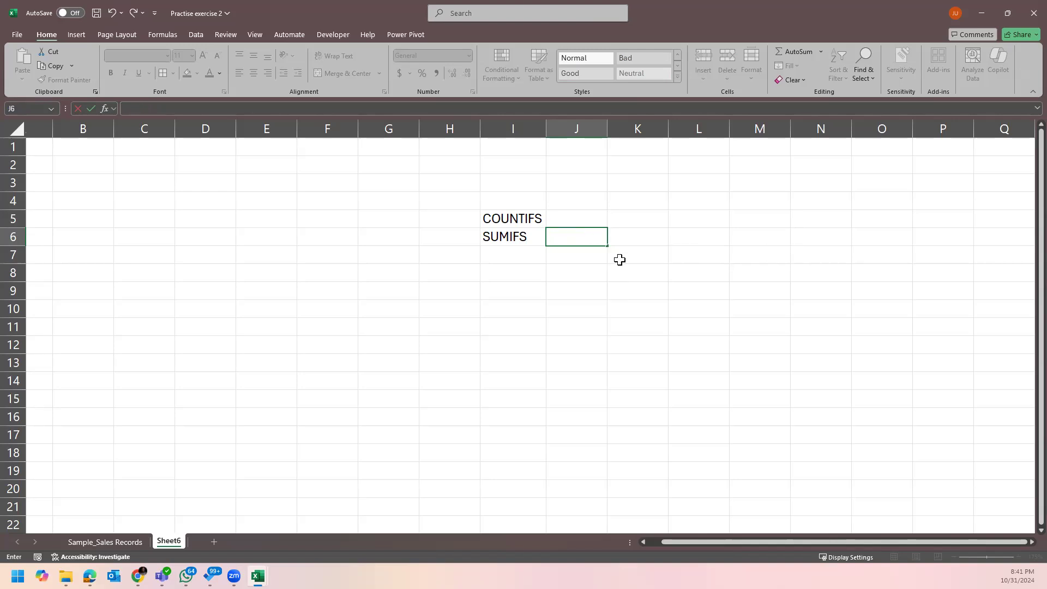
Try starting SUMIF and then COUNTIFS formulas in J4, then cancel the entry.
left_click(589, 207)
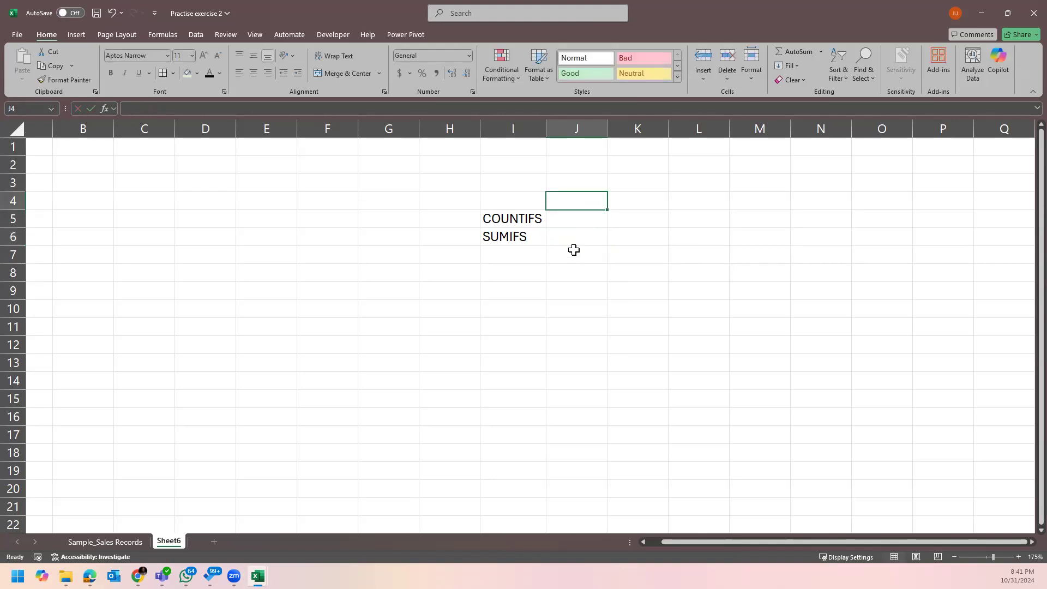
type("sumi")
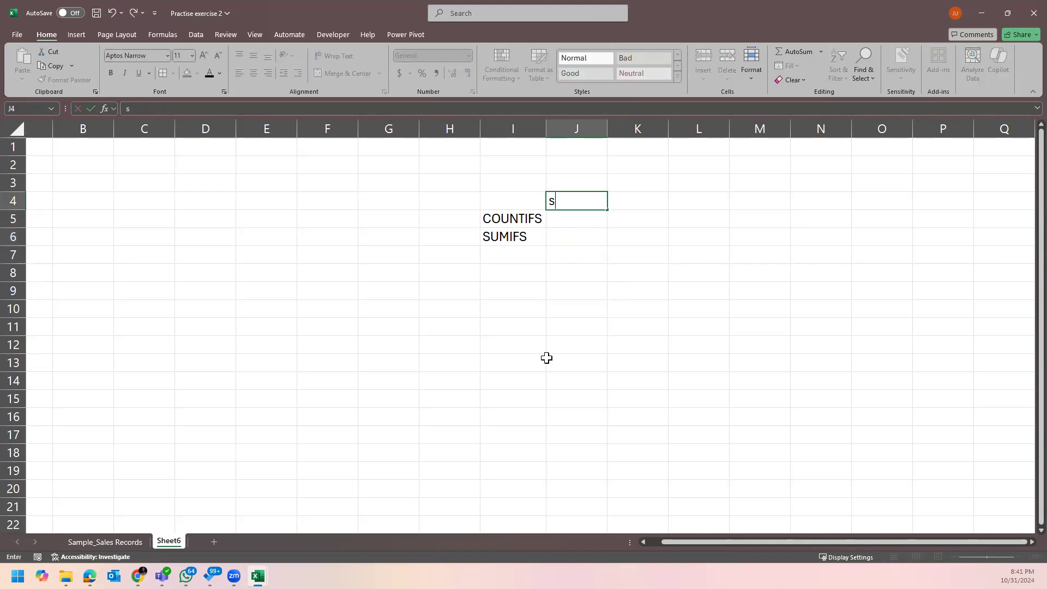
key("BackSpace")
key("BackSpace")
key("BackSpace")
key("BackSpace")
type("=sumif")
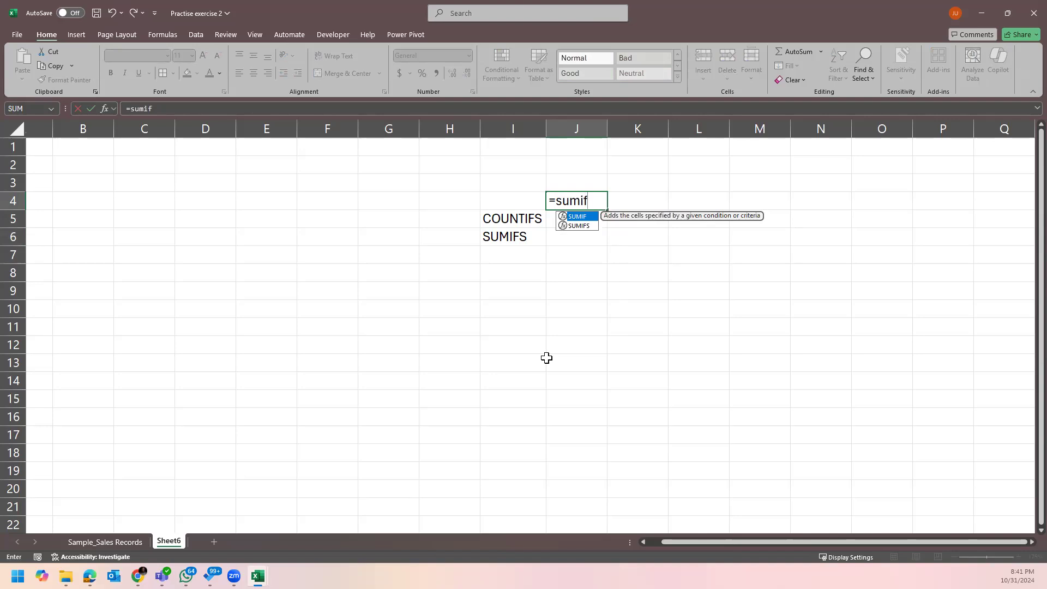
key("BackSpace")
key("BackSpace")
key("BackSpace")
key("BackSpace")
key("BackSpace")
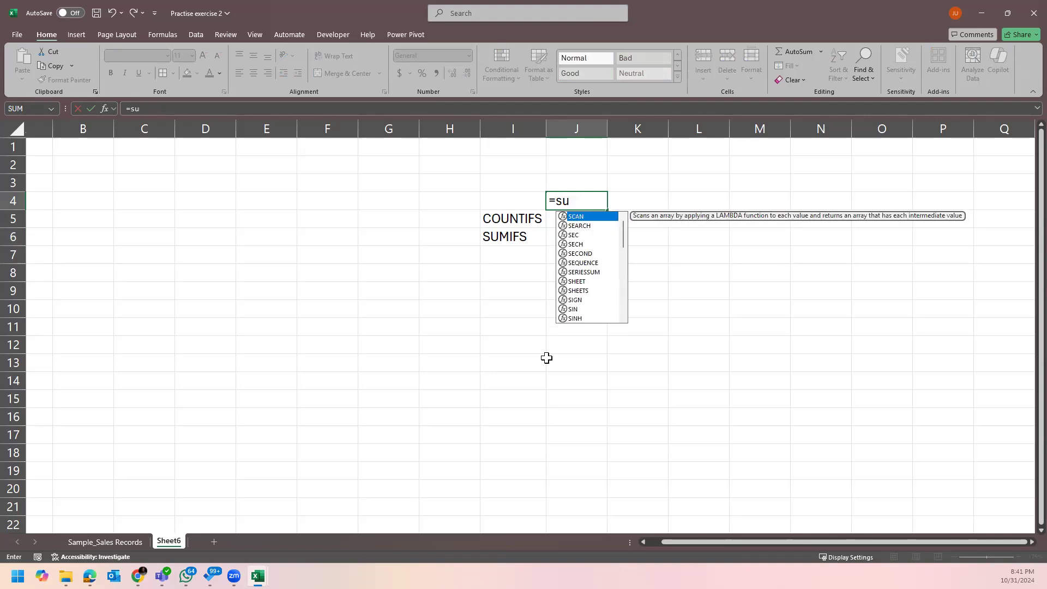
type("counti")
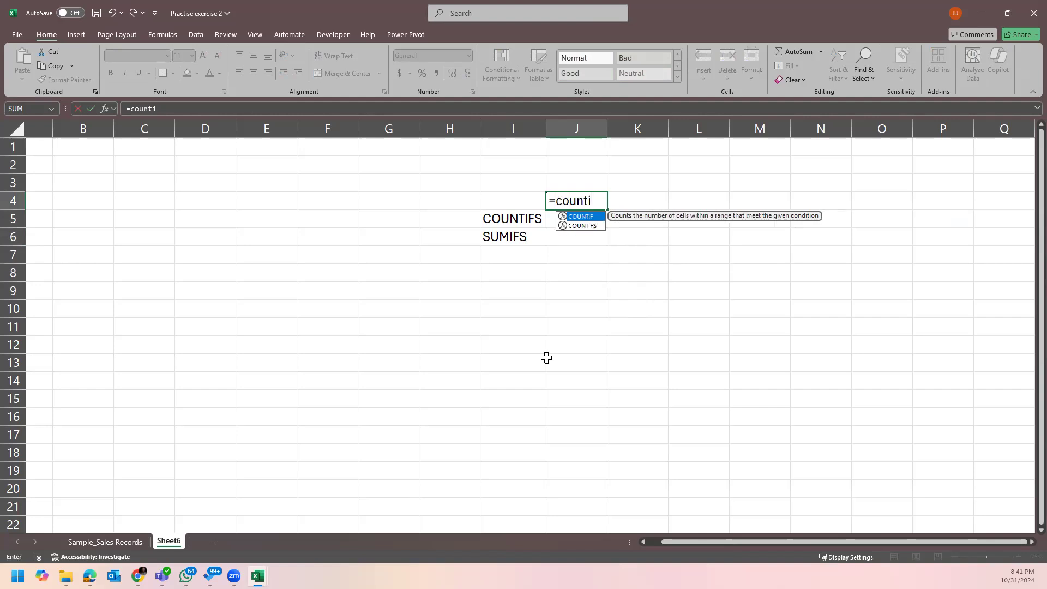
key("Tab")
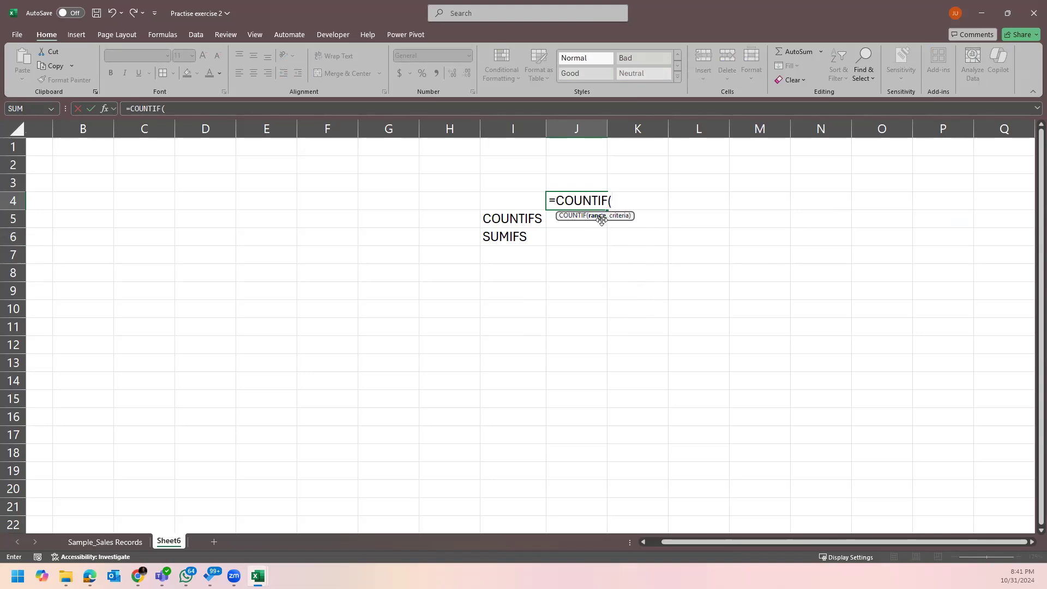
key("BackSpace")
type("S(")
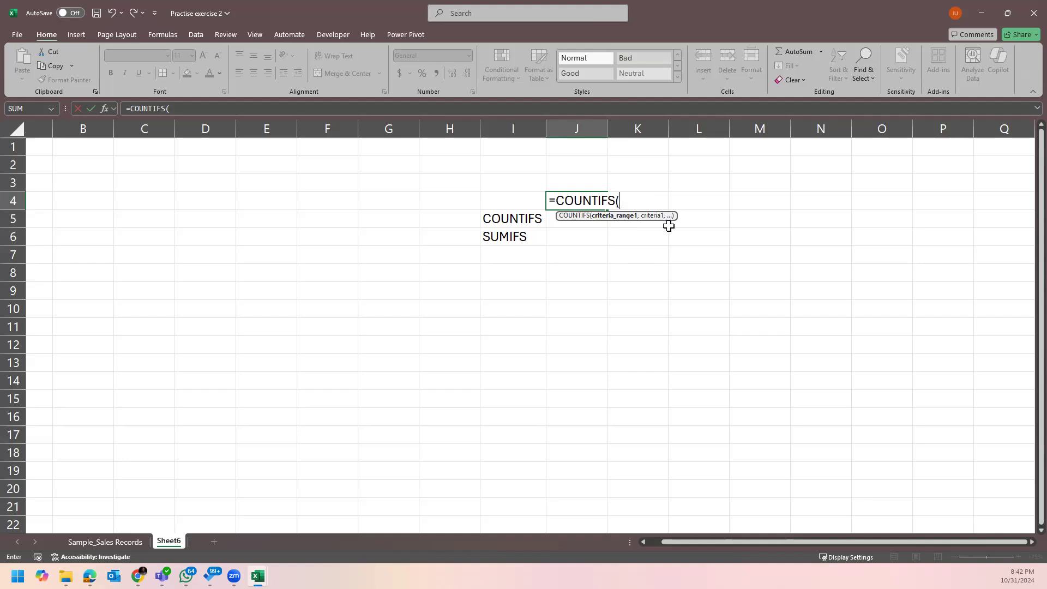
key("Escape")
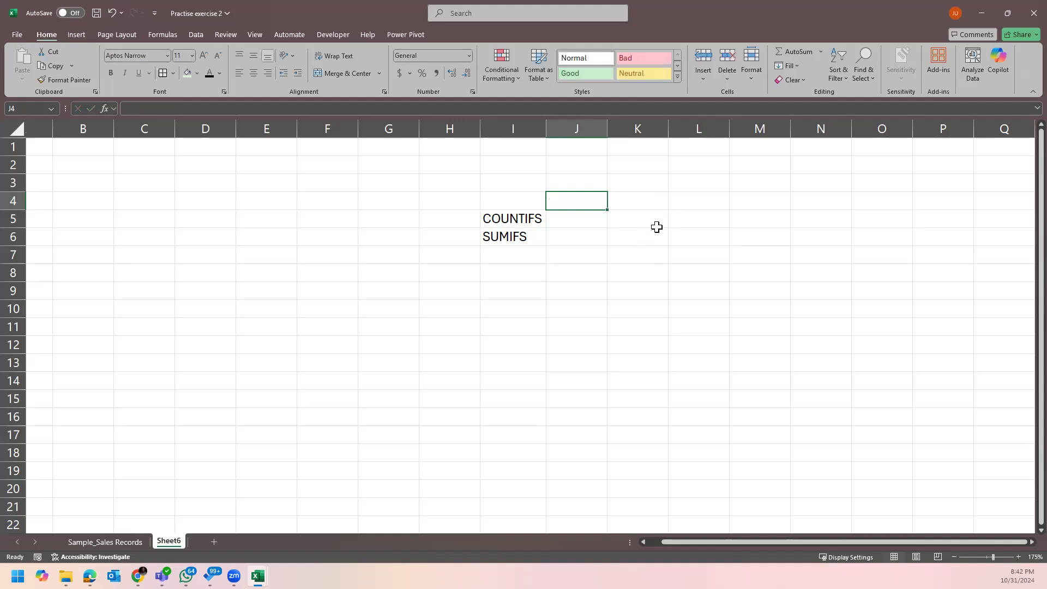
left_click(657, 225)
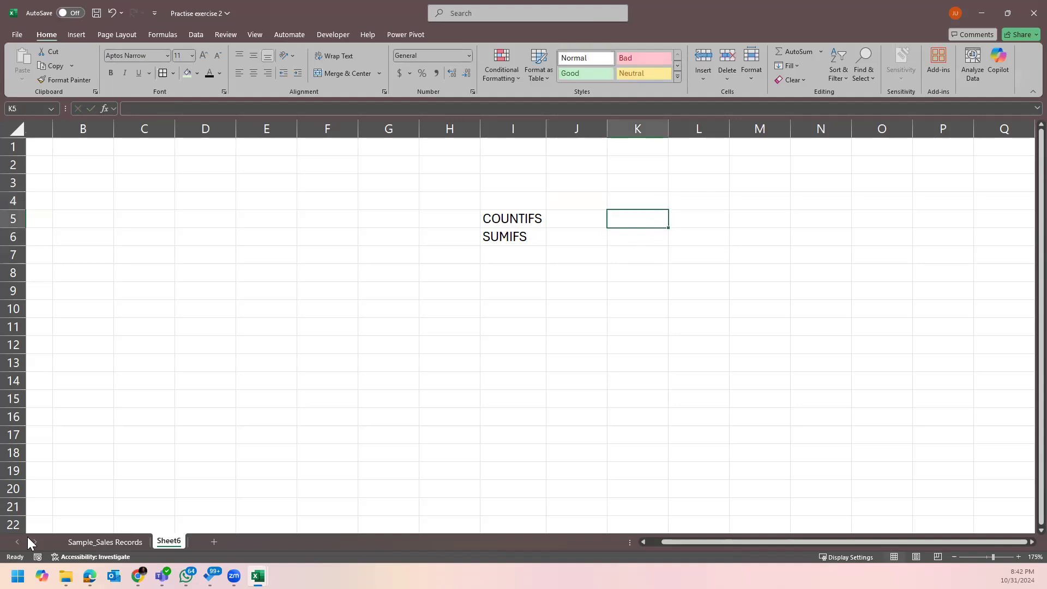
Inspect the Region and Sales Channel values in the Sample_Sales Records sheet, then return to Sheet6.
left_click(99, 541)
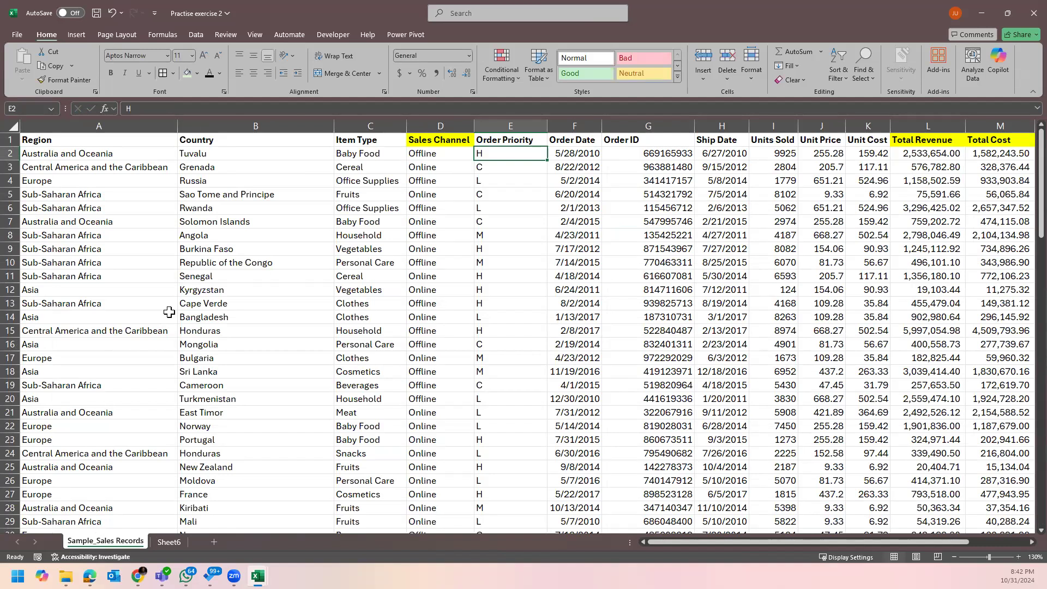
left_click(119, 156)
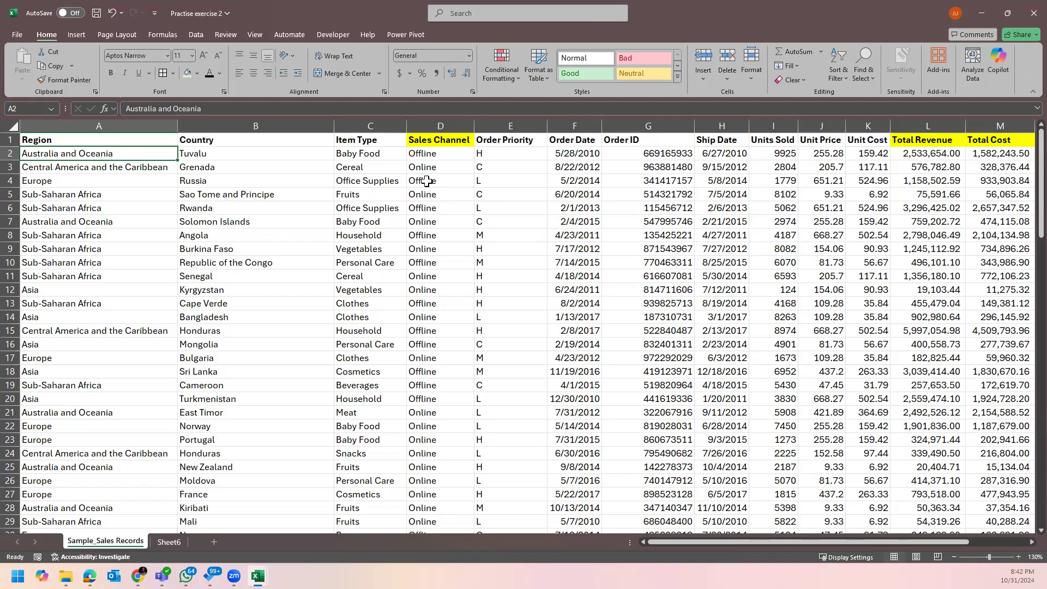
left_click(105, 163)
left_click(104, 151)
left_click(430, 169)
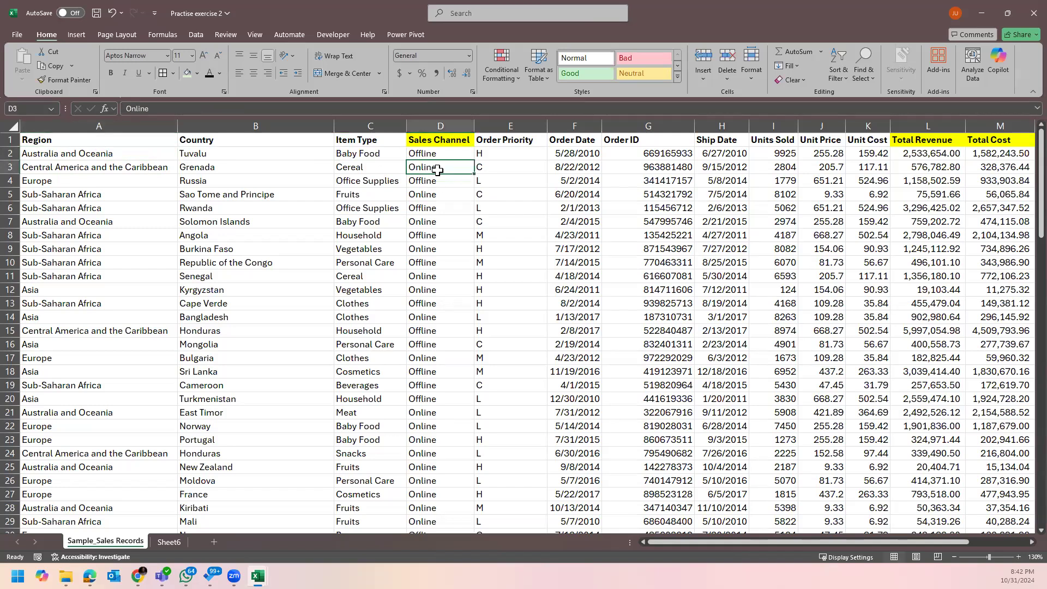
left_click(75, 179)
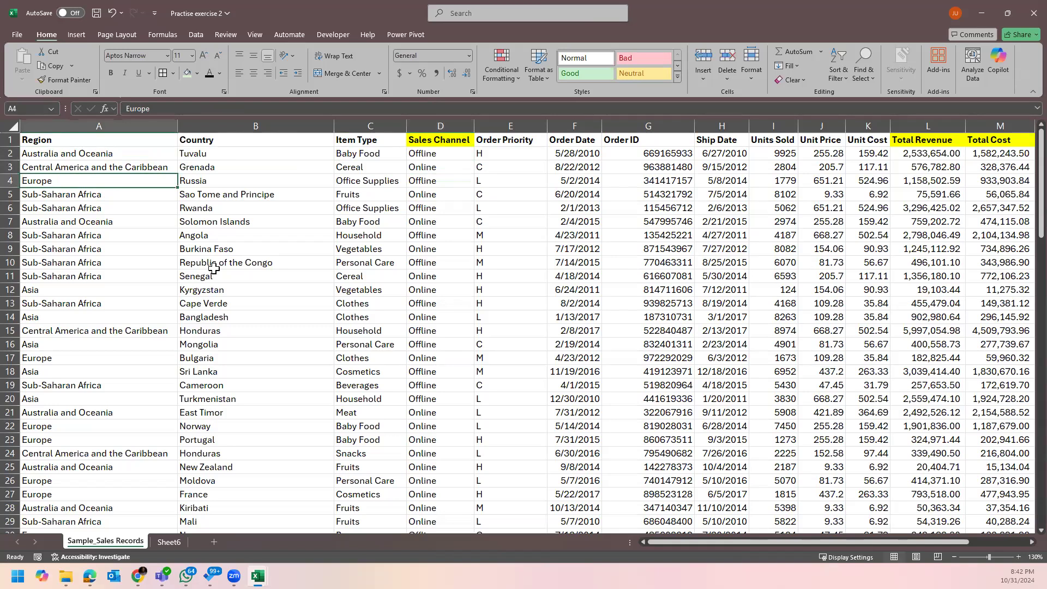
left_click(104, 125)
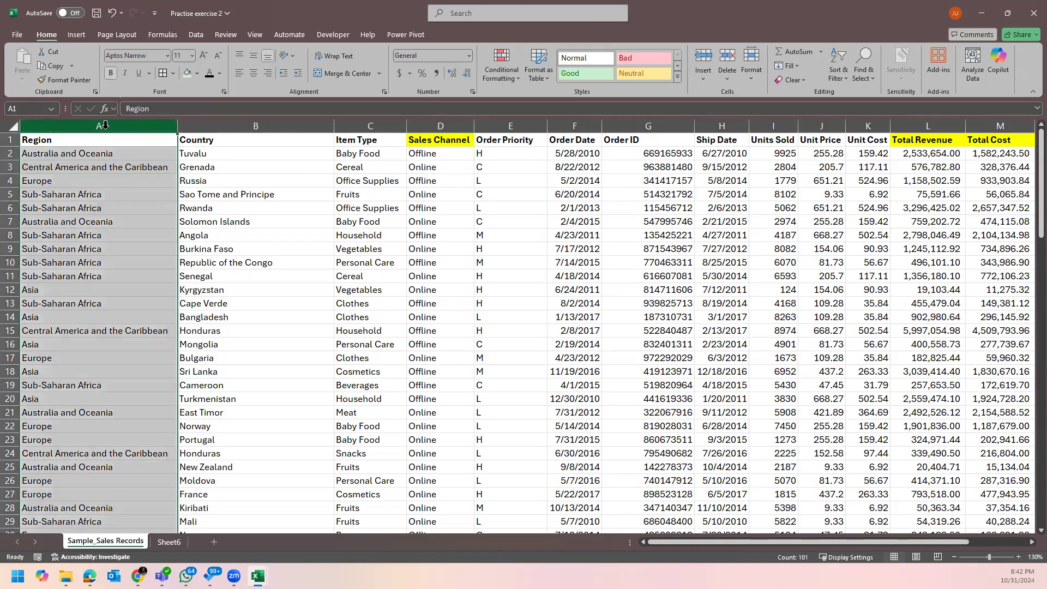
left_click(104, 193)
left_click(434, 124)
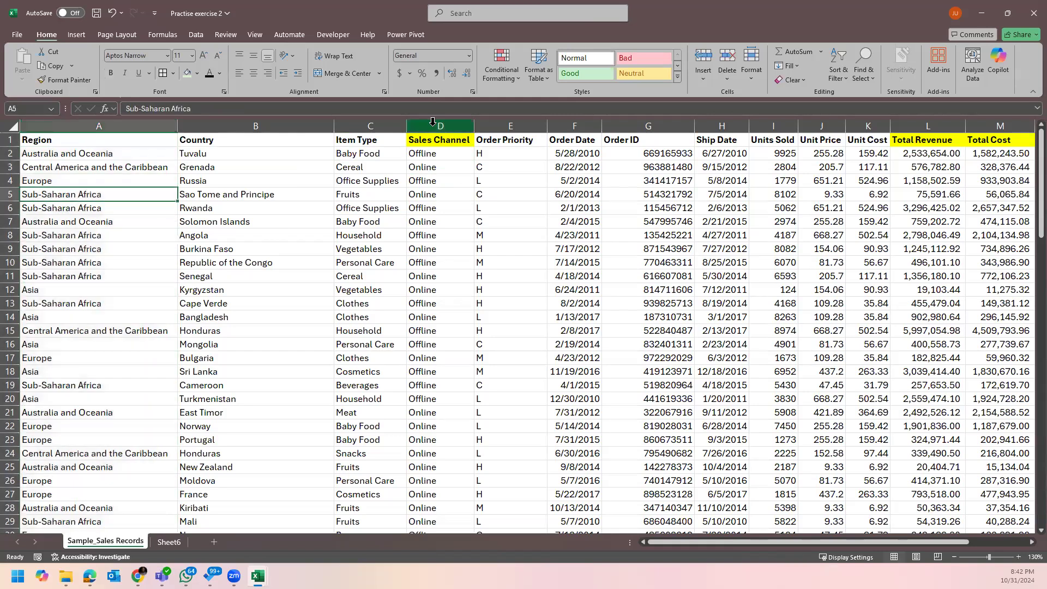
left_click(454, 224)
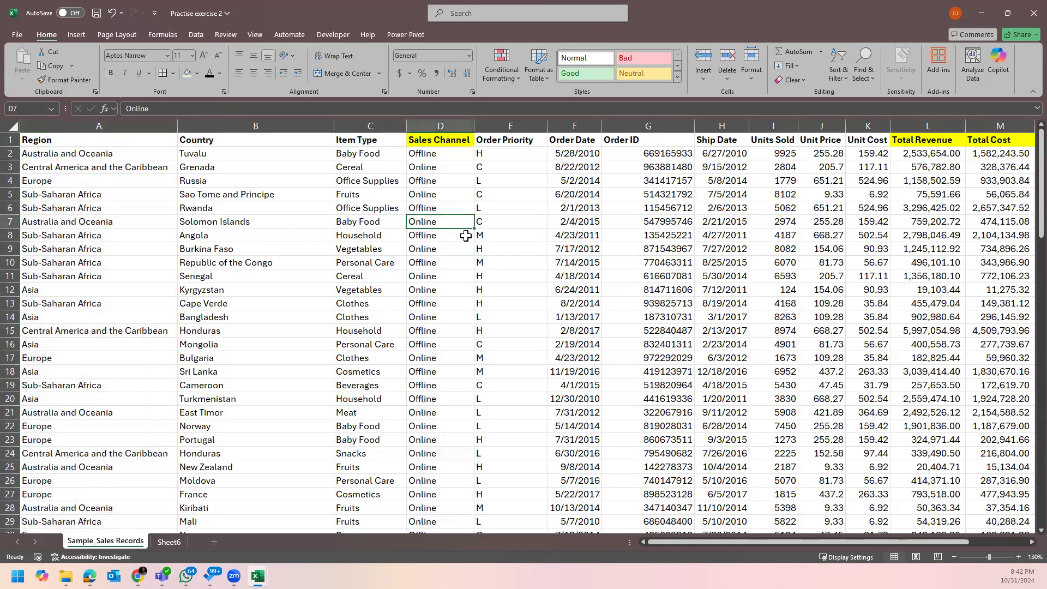
left_click(174, 542)
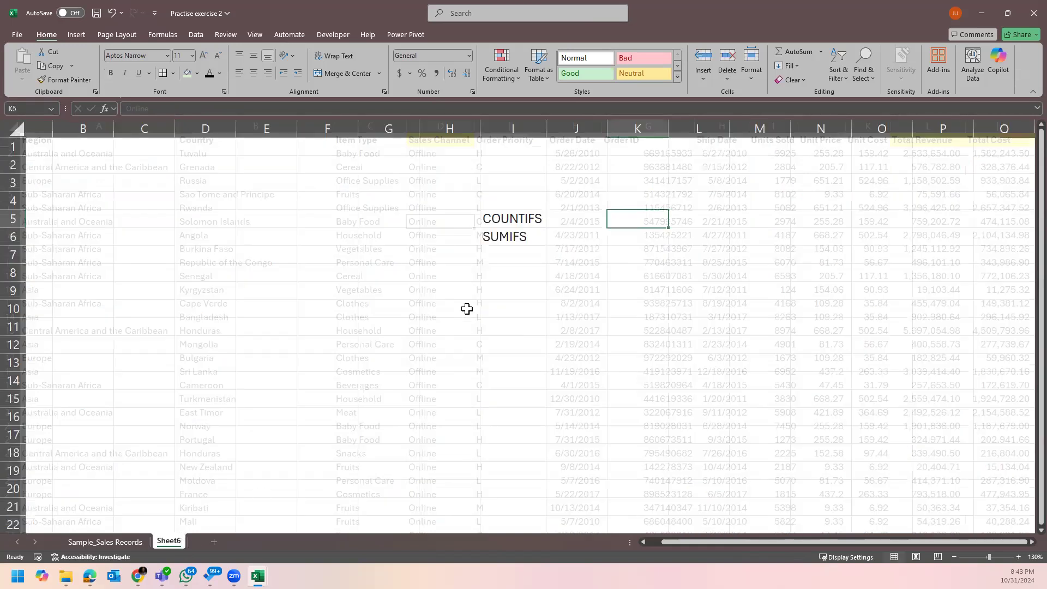
left_click(649, 164)
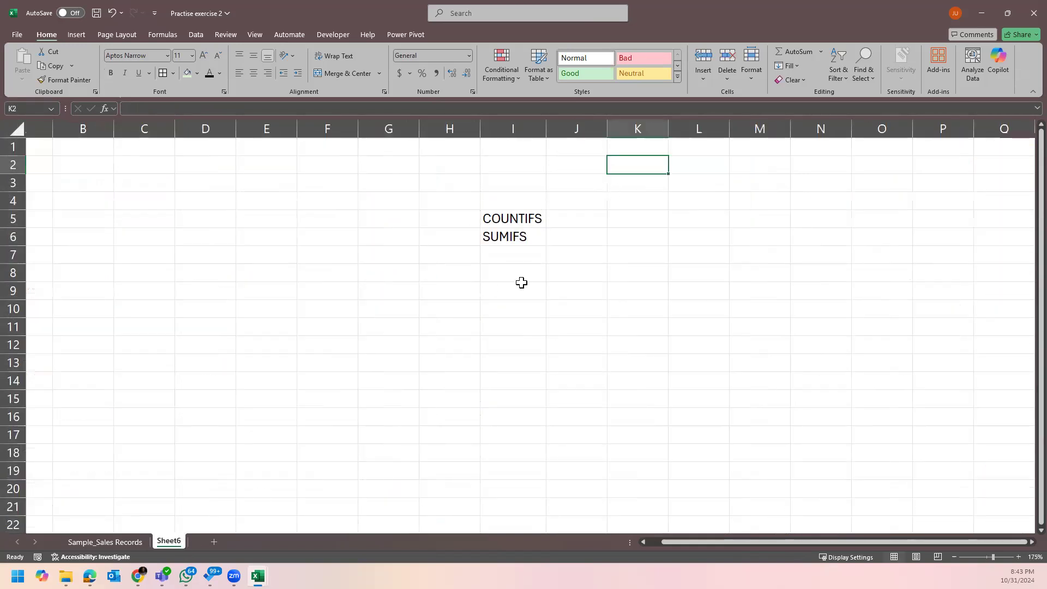
Add a 'Tasks' heading in L2 and task number 1 in L3.
left_click(1032, 542)
left_click(1032, 542)
left_click(1031, 542)
left_click(1032, 541)
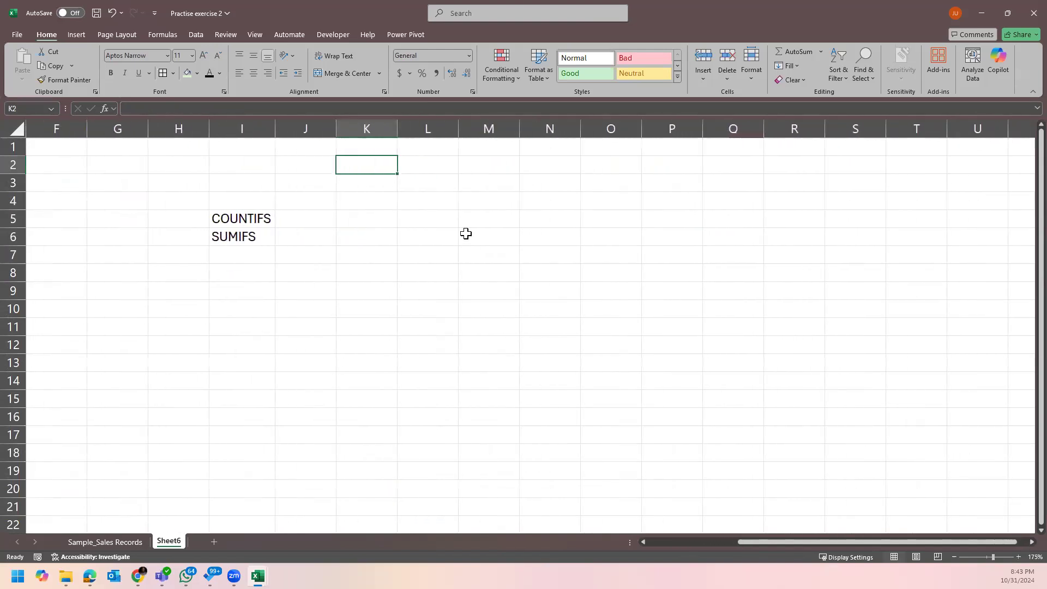
left_click(406, 183)
left_click(410, 164)
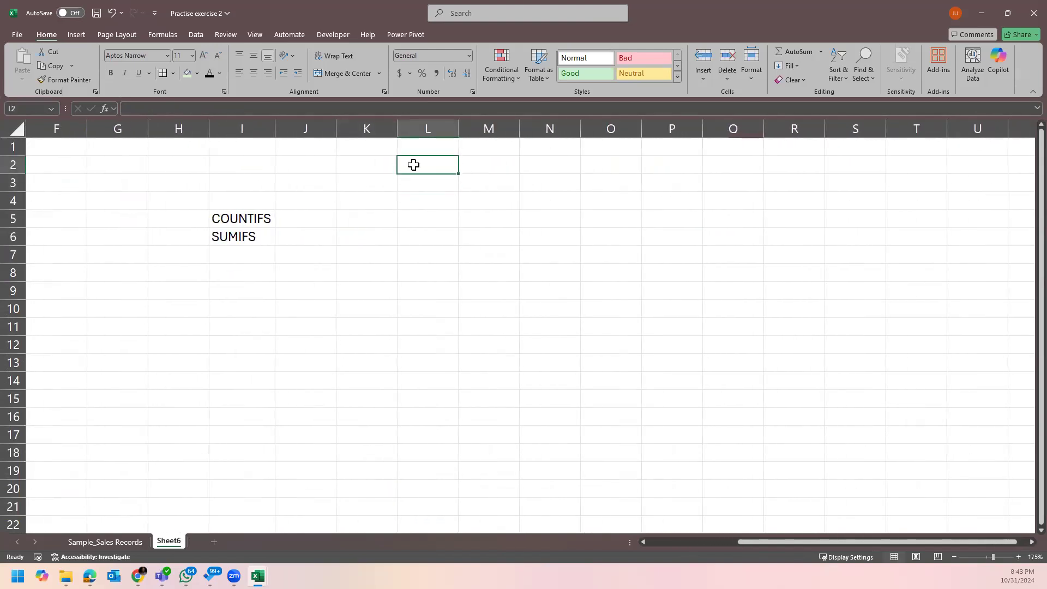
type("Ta")
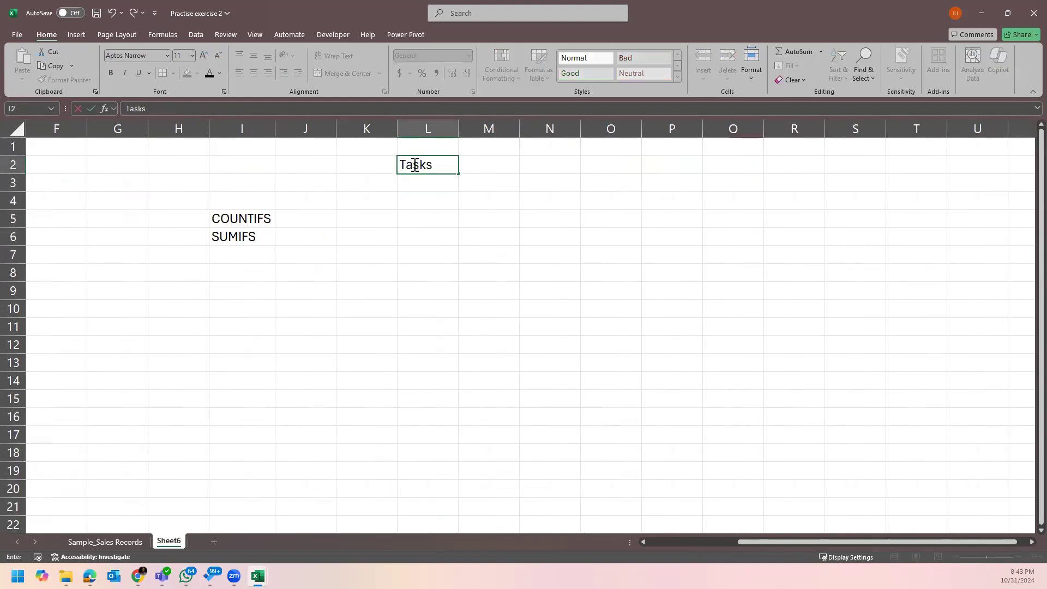
type("sks")
key("Return")
key("Right")
key("Left")
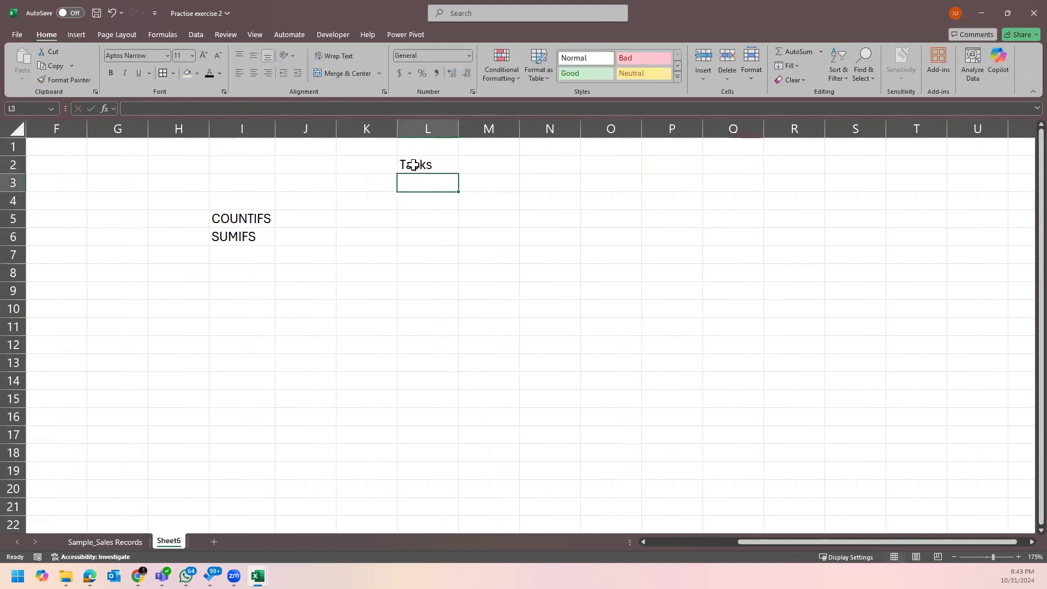
type("2")
key("BackSpace")
type("1")
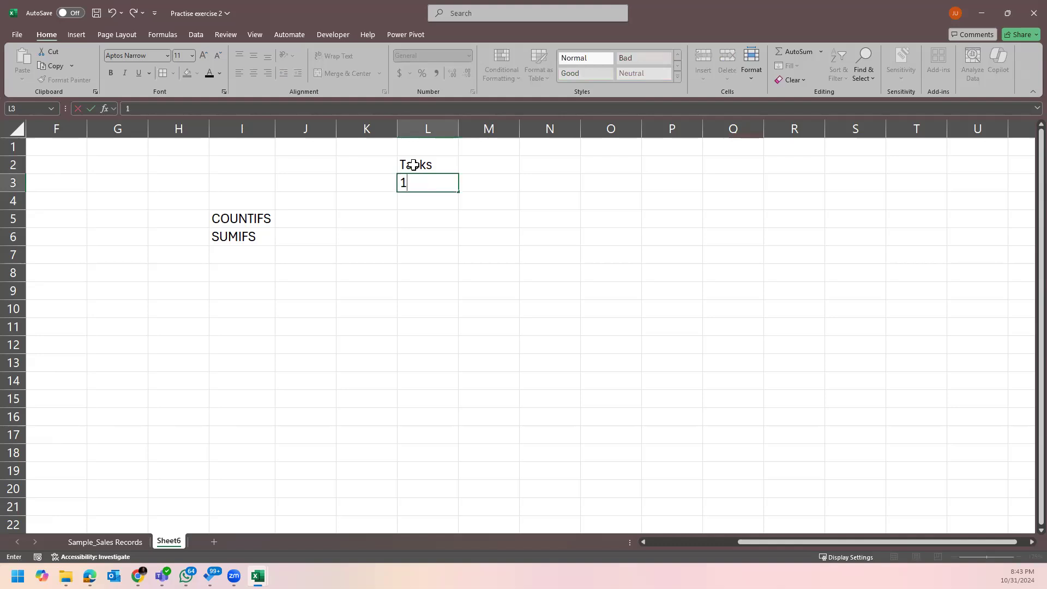
key("Right")
Enter 'How many online orders were placed from Europe?' in M3 and autofit column M.
type("How m")
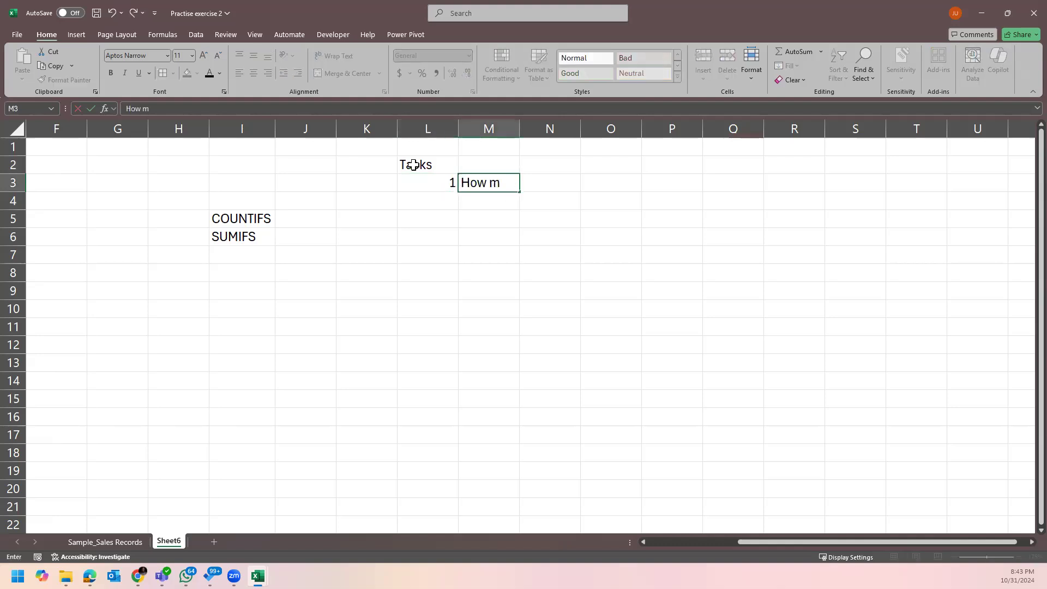
type("any orders wwere")
key("BackSpace")
key("BackSpace")
key("BackSpace")
key("BackSpace")
type("ers wer")
key("BackSpace")
type("w")
key("BackSpace")
type("ere placed")
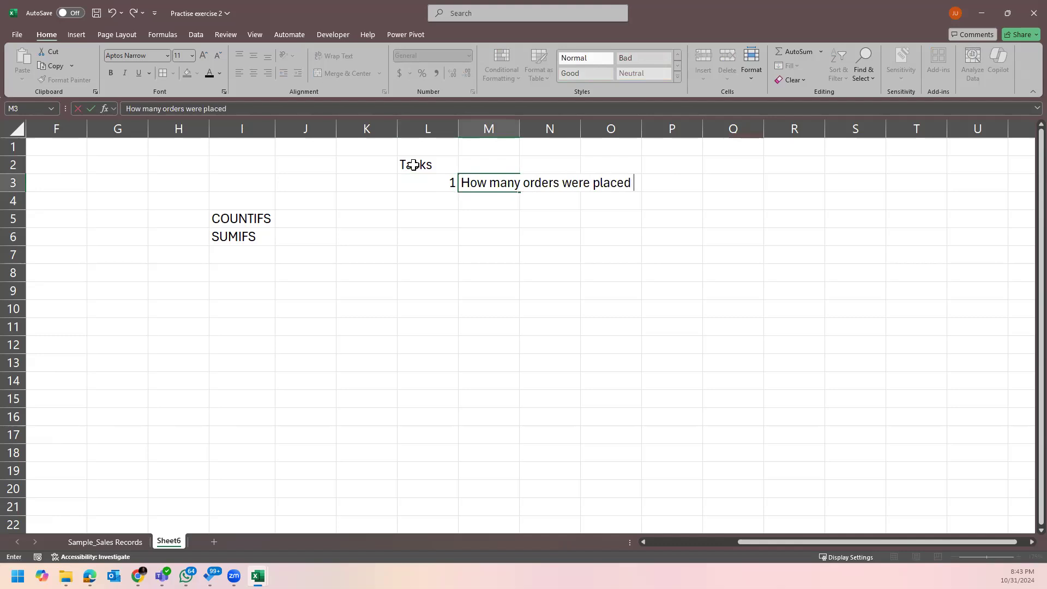
type(" from Europe")
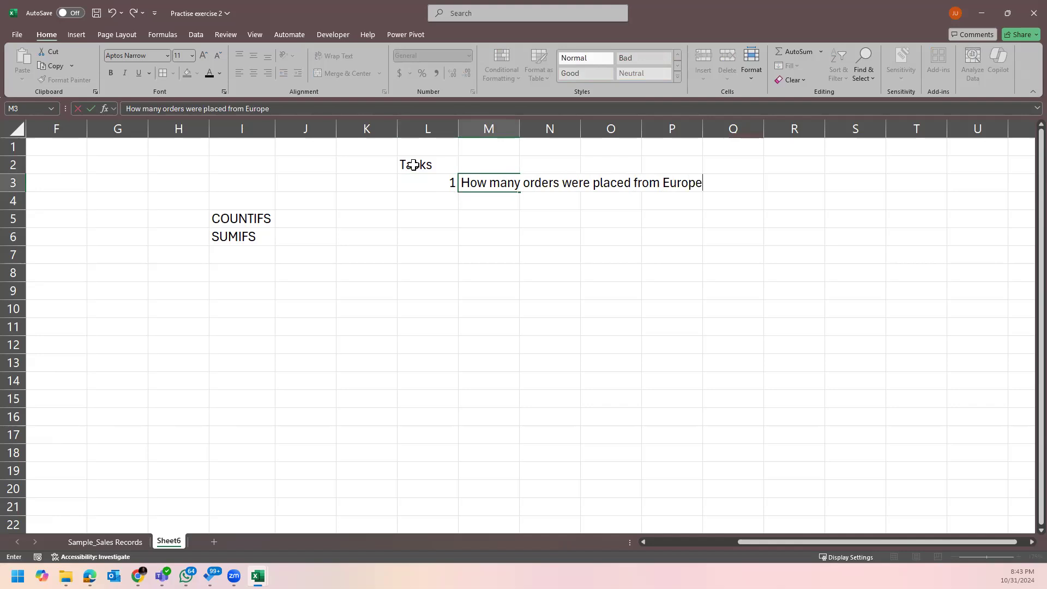
left_click(523, 184)
type("online")
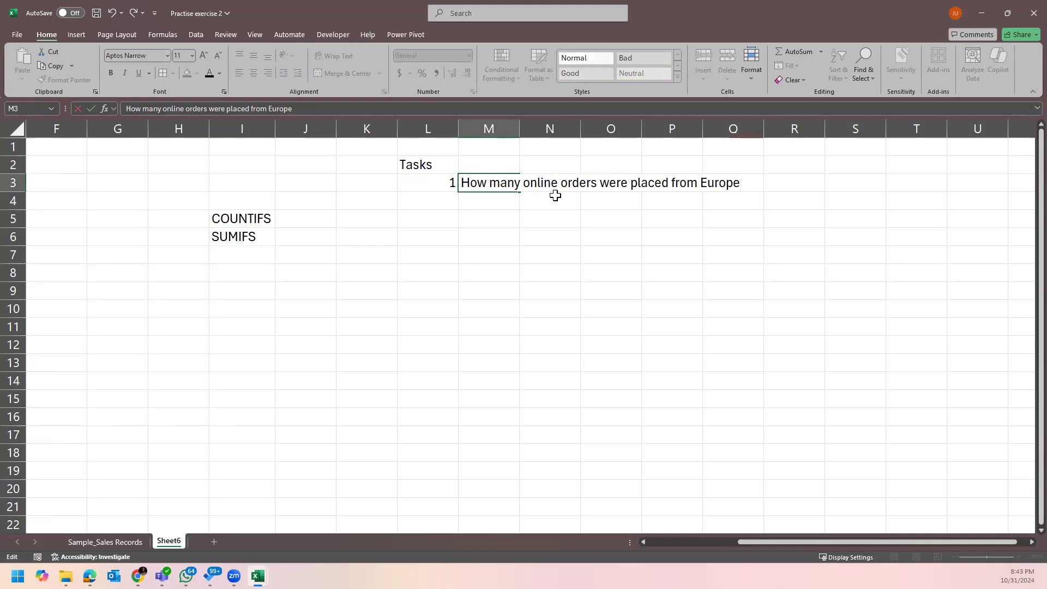
key("Return")
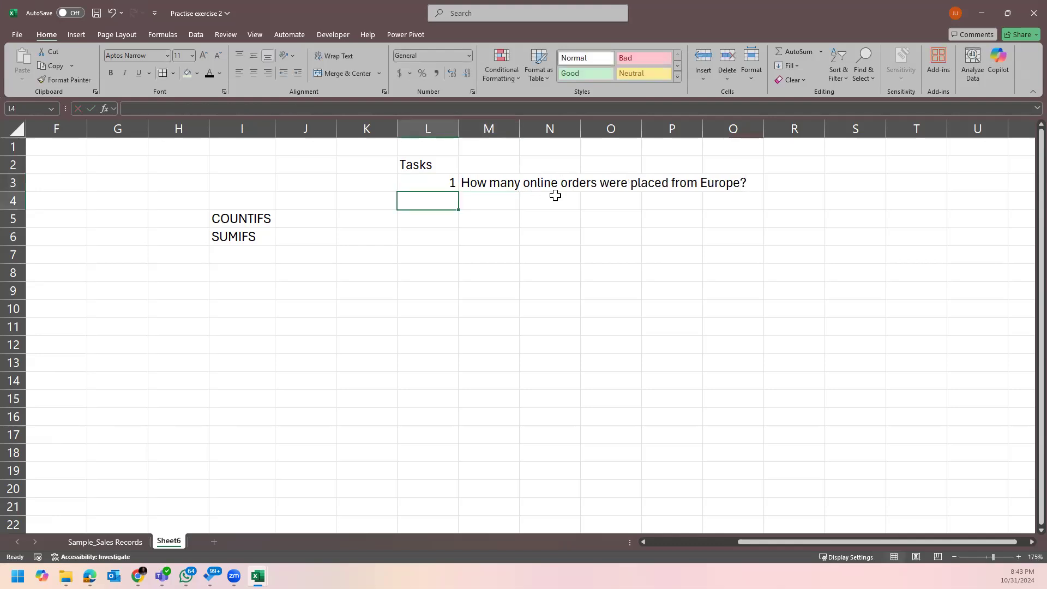
double_click(519, 131)
left_click(744, 200)
left_click(697, 186)
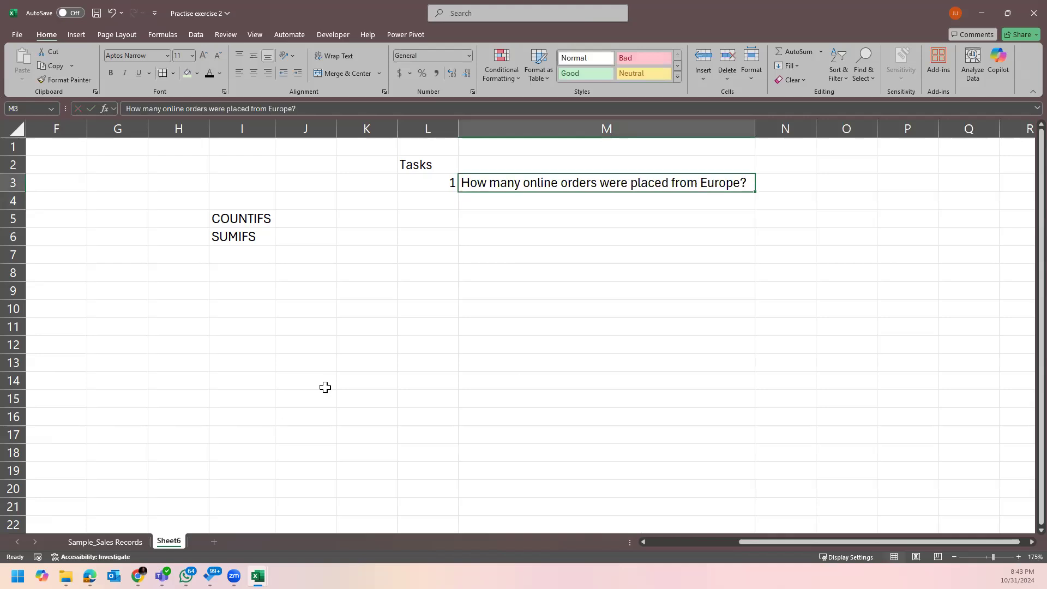
left_click(111, 541)
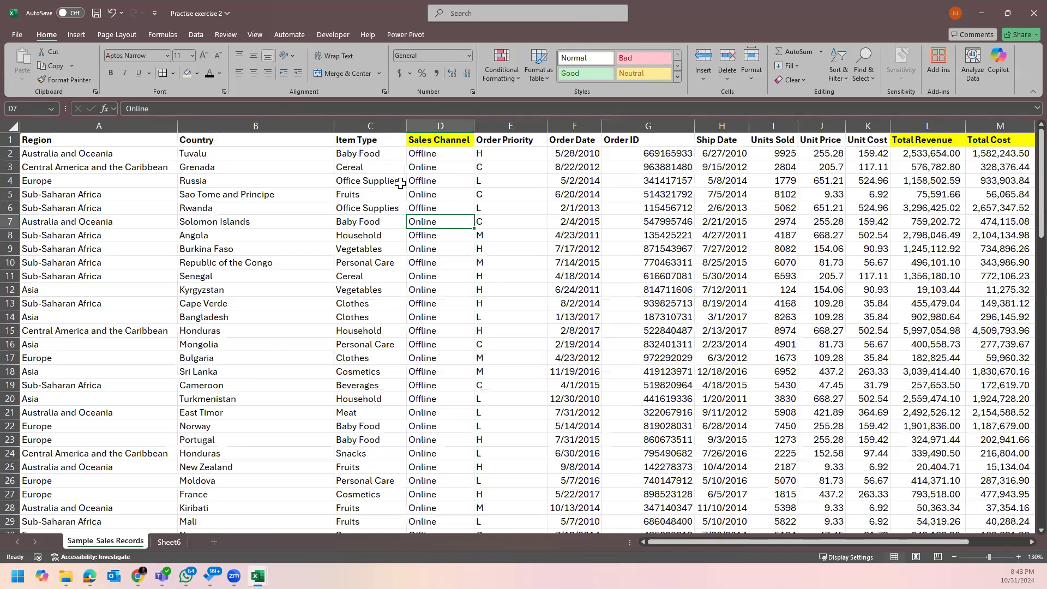
left_click(254, 126)
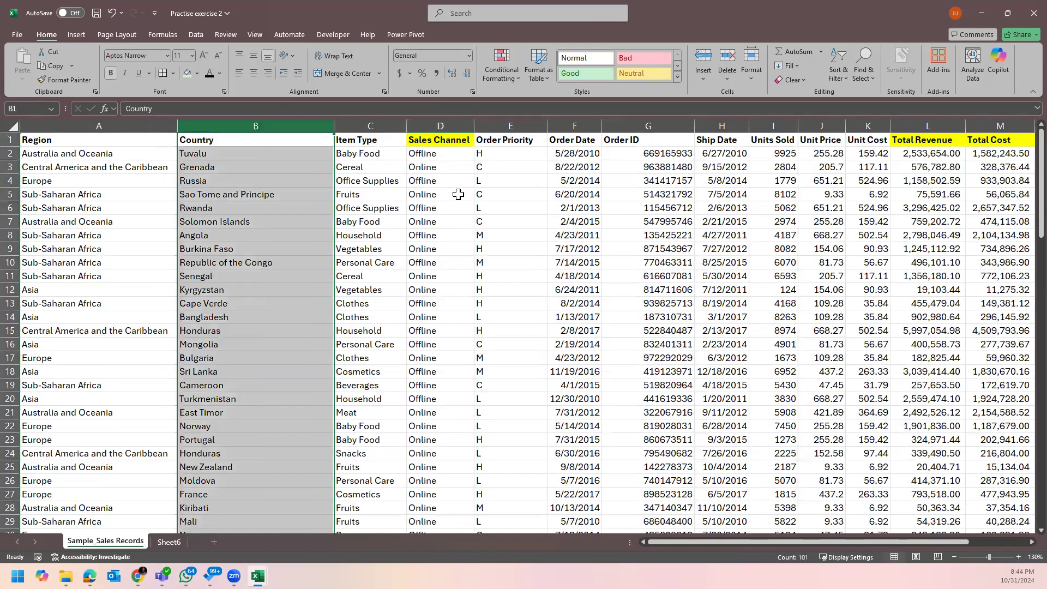
left_click(457, 194)
left_click(169, 542)
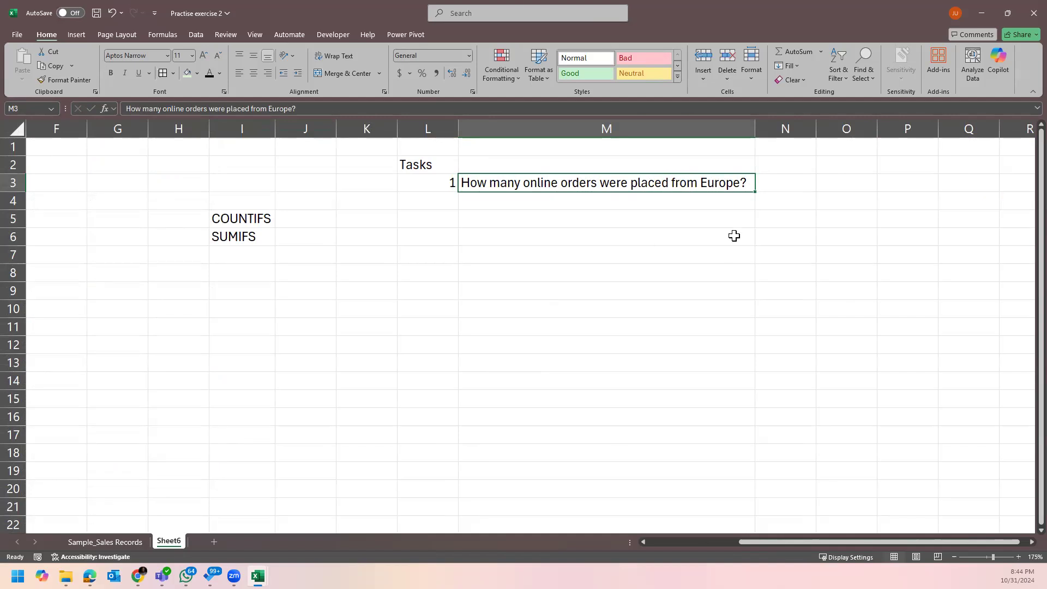
Enter the label Criteria 1 in O2 with the value Online in P2.
left_click(798, 169)
left_click(834, 164)
type("Criteria 1")
key("Tab")
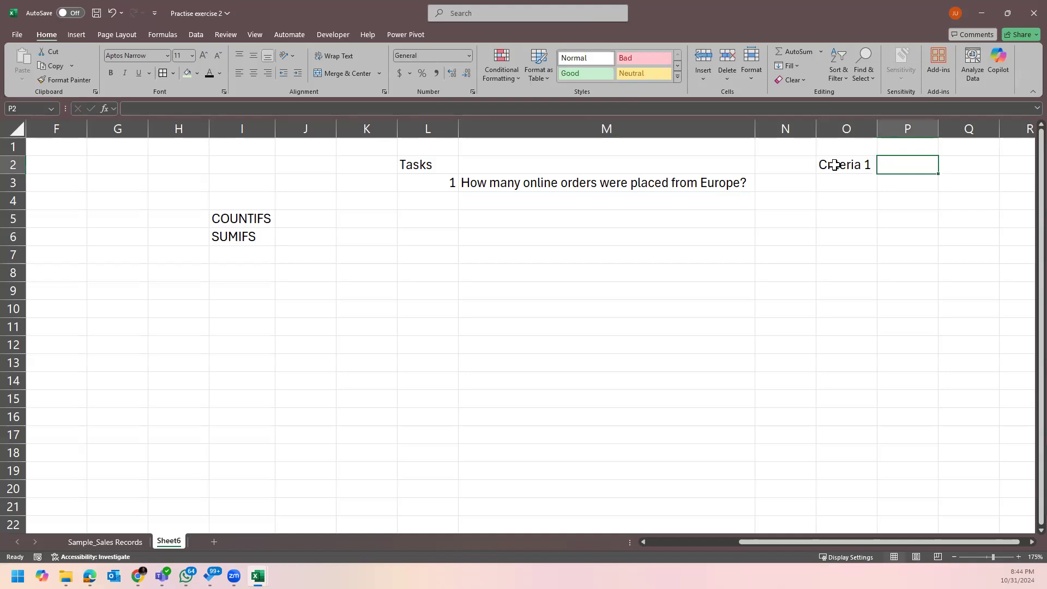
type("Online")
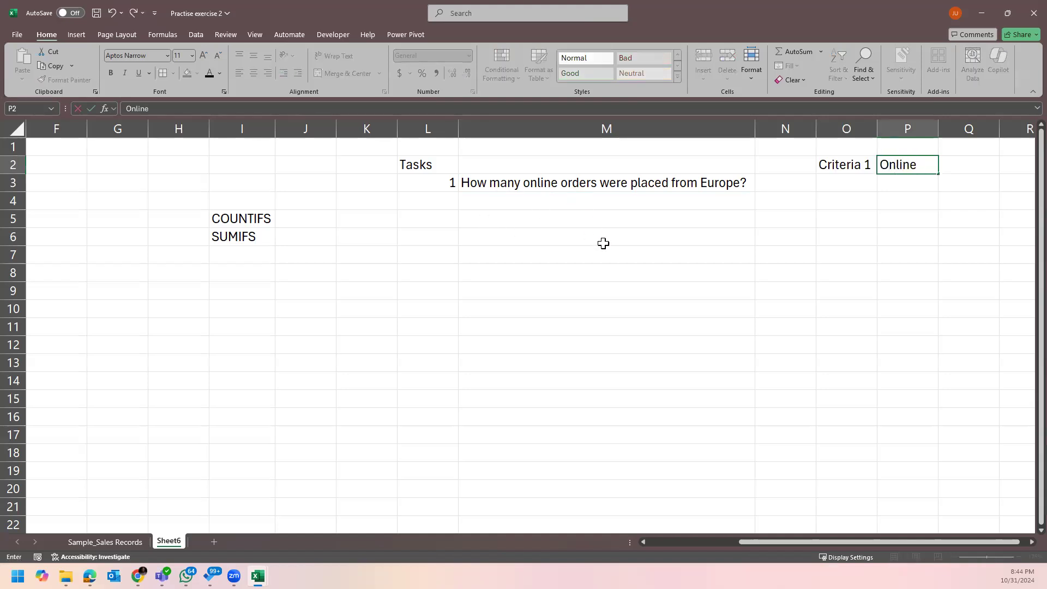
key("Return")
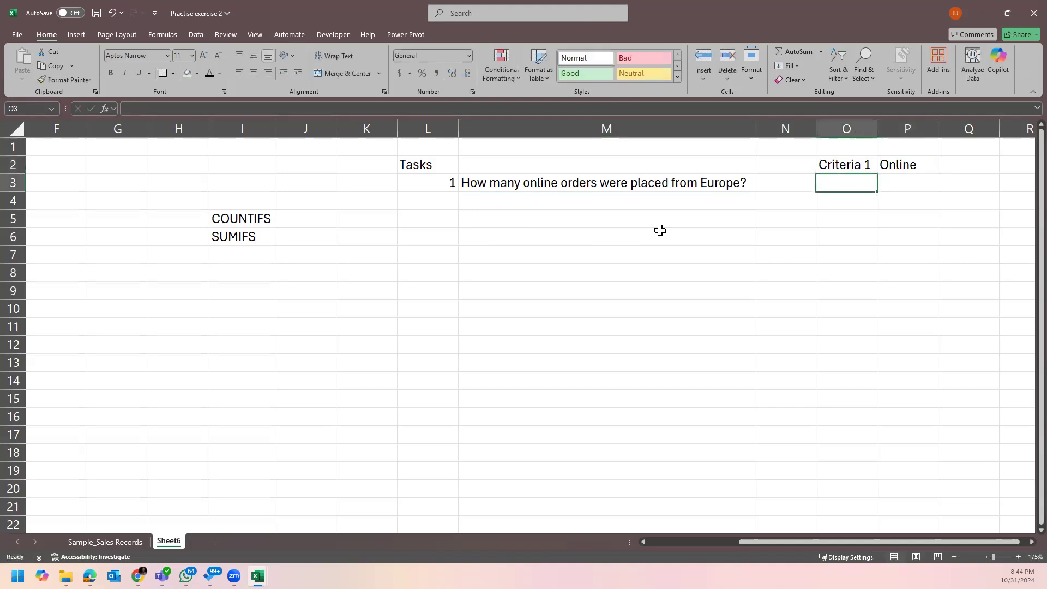
Enter the label Criteria 2 in O3 with the value Europe in P3.
type("Criteria 1")
key("Tab")
key("Left")
left_click(284, 112)
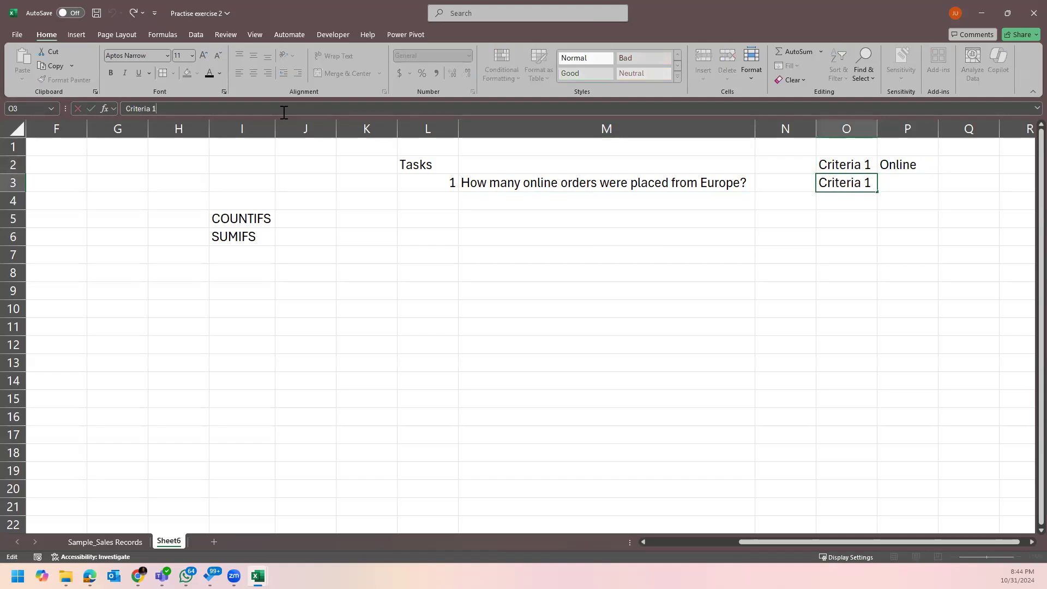
key("BackSpace")
type("2")
key("Tab")
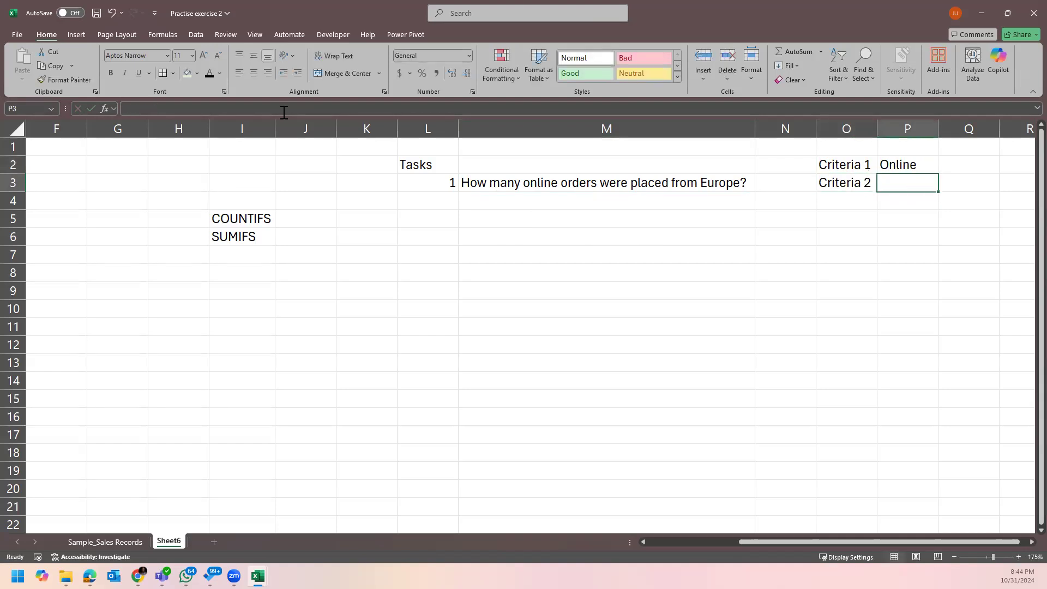
type("Europe")
key("Return")
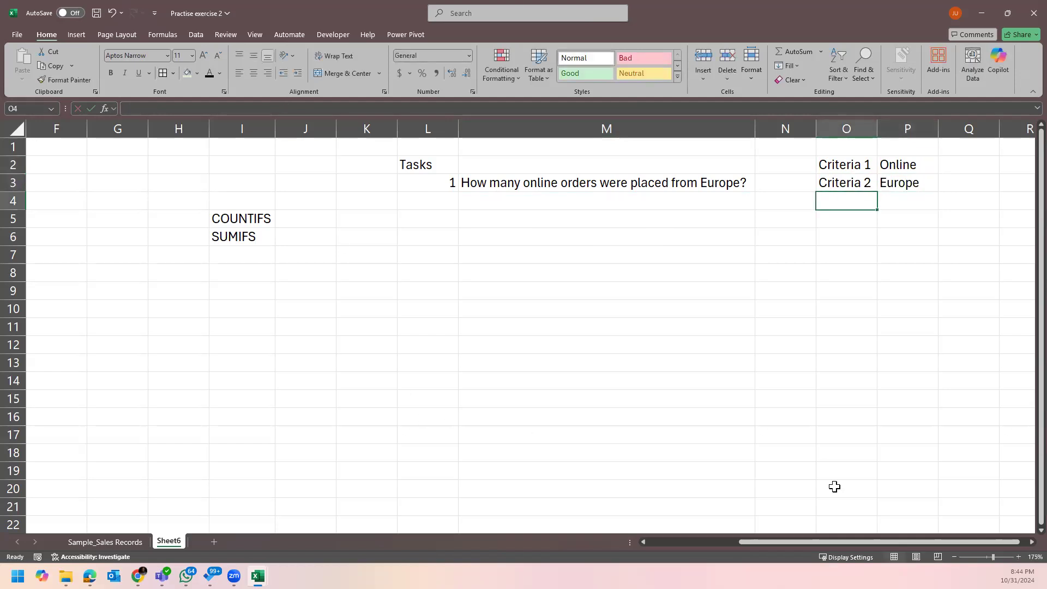
Enter Sales Channel in Q2 as the range for Online.
scroll(1021, 542, "right", 4)
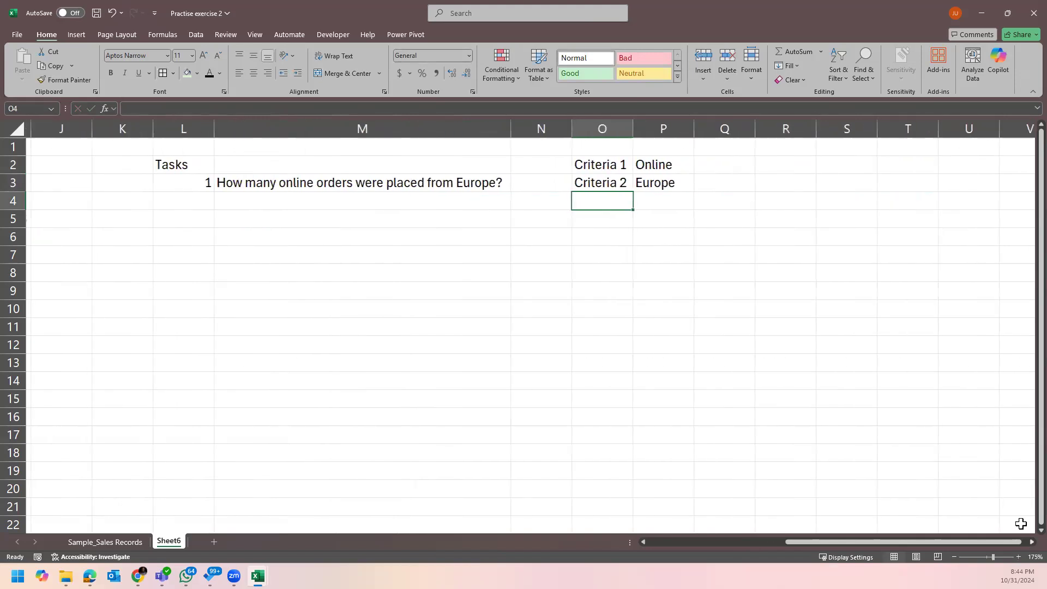
left_click(722, 162)
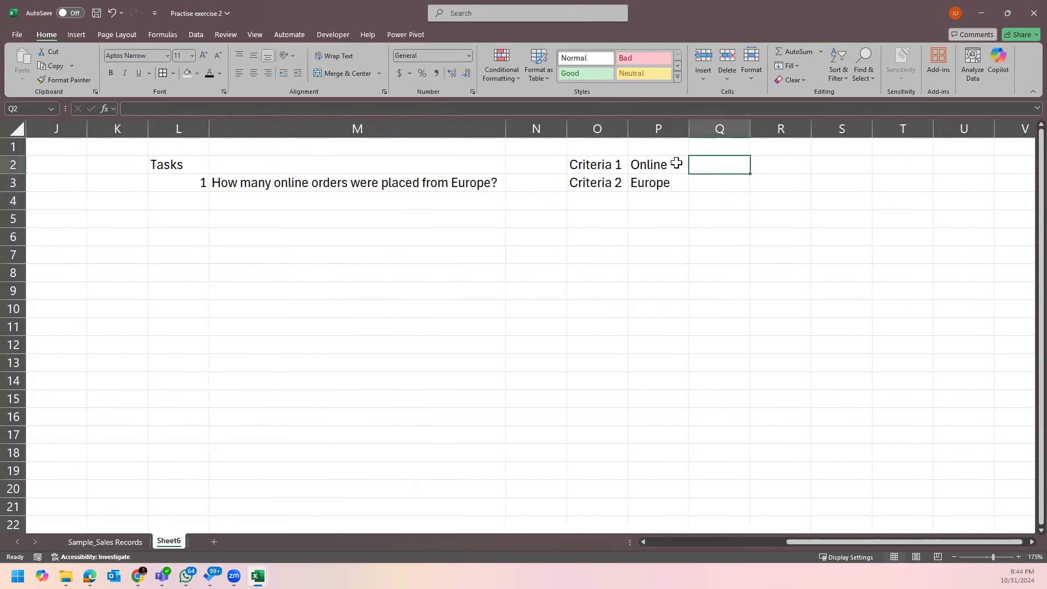
left_click(659, 167)
left_click(134, 542)
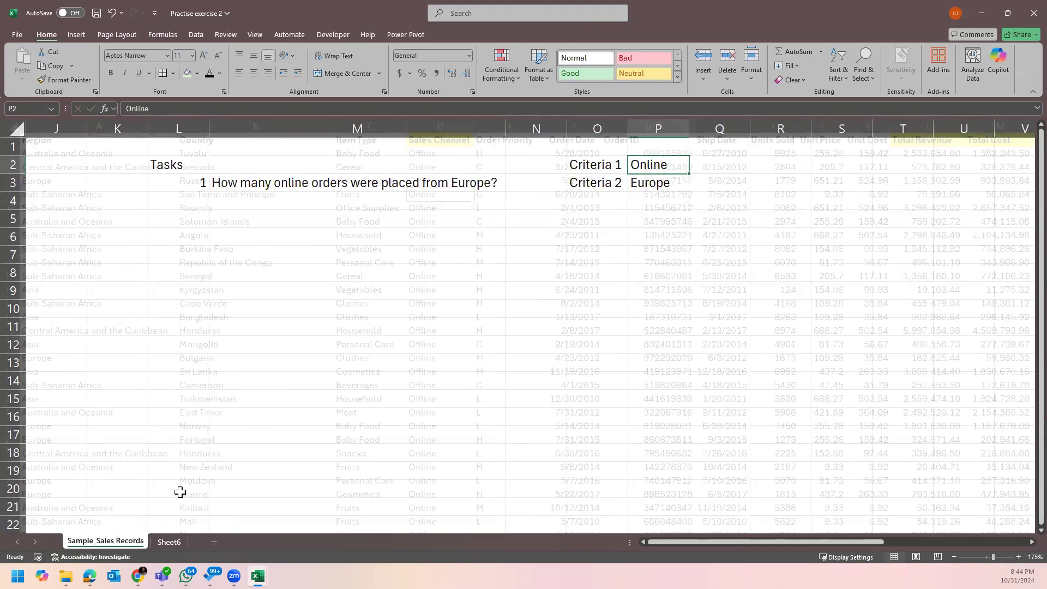
left_click(177, 542)
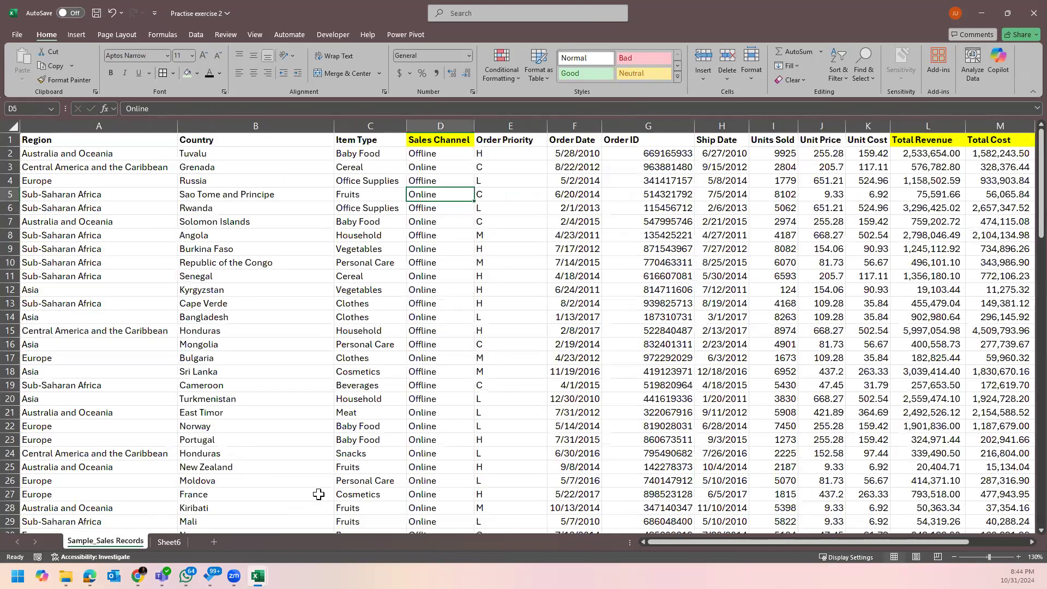
left_click(730, 166)
type("=Sales Channe")
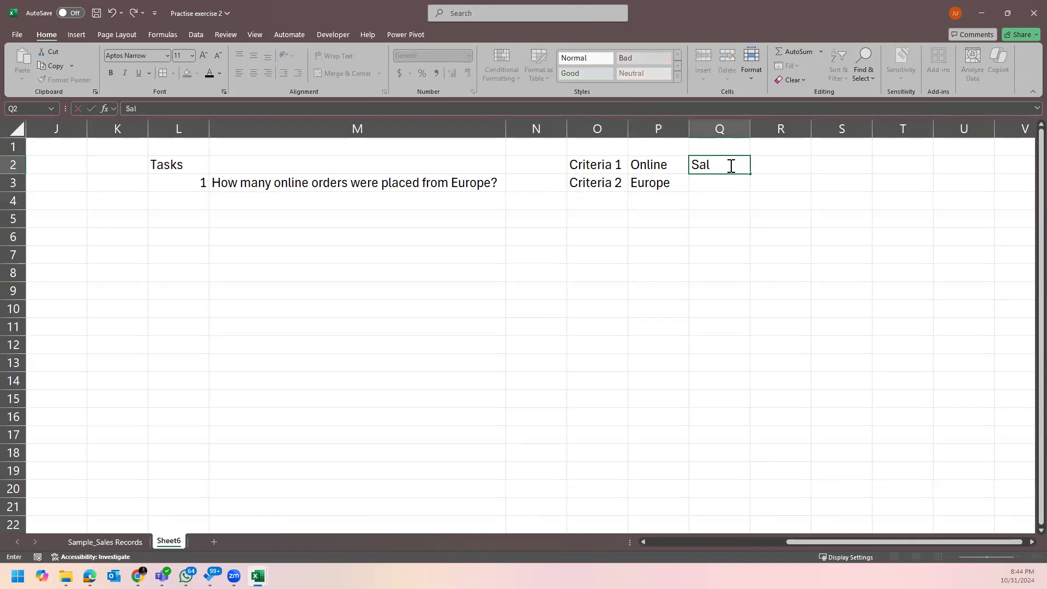
type("l")
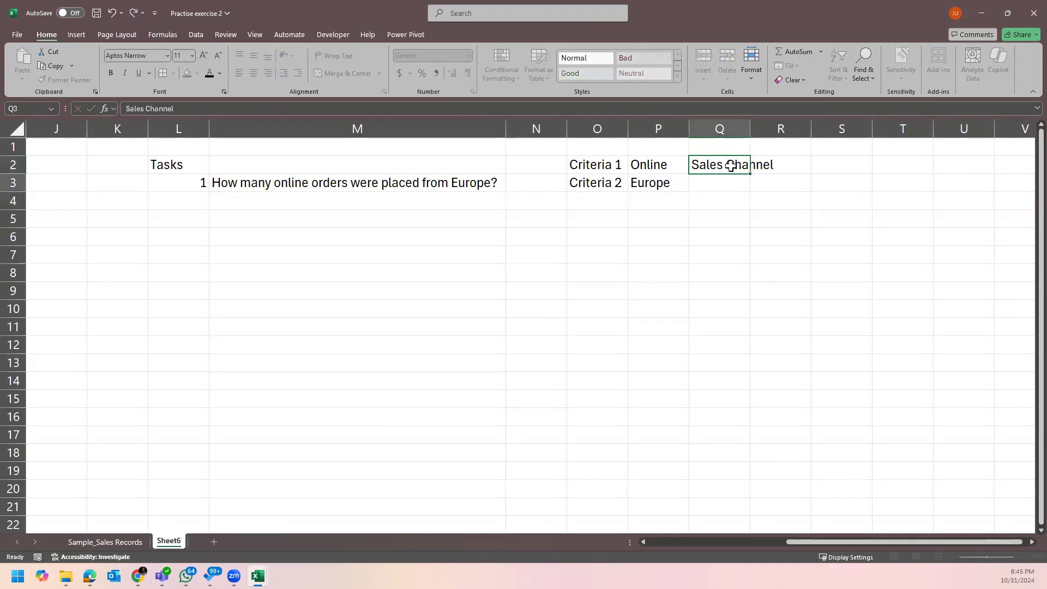
key("Return")
Enter Region in Q3 as the range for Europe.
type("=")
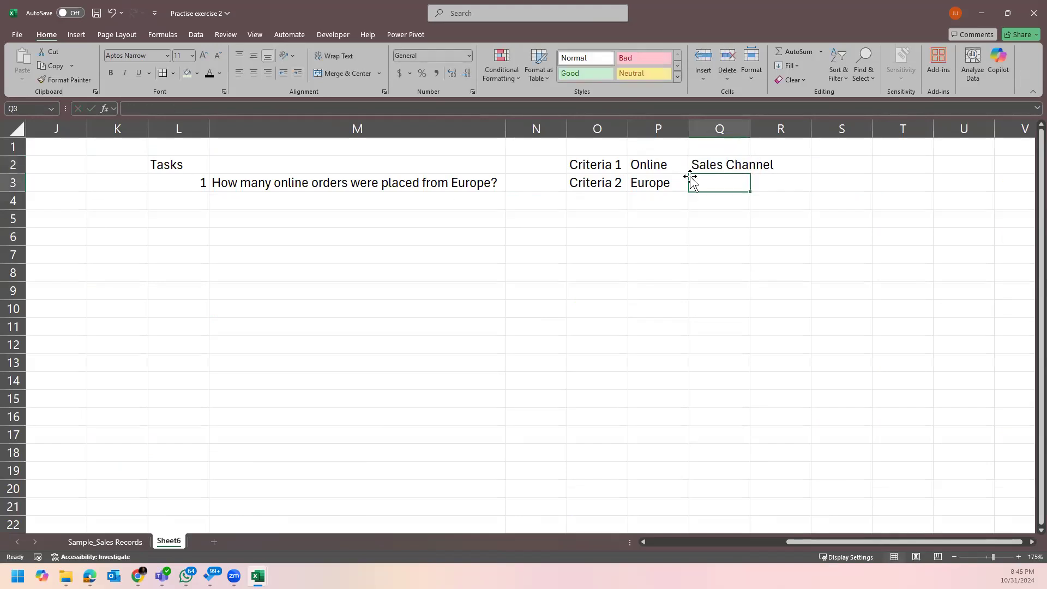
left_click(129, 541)
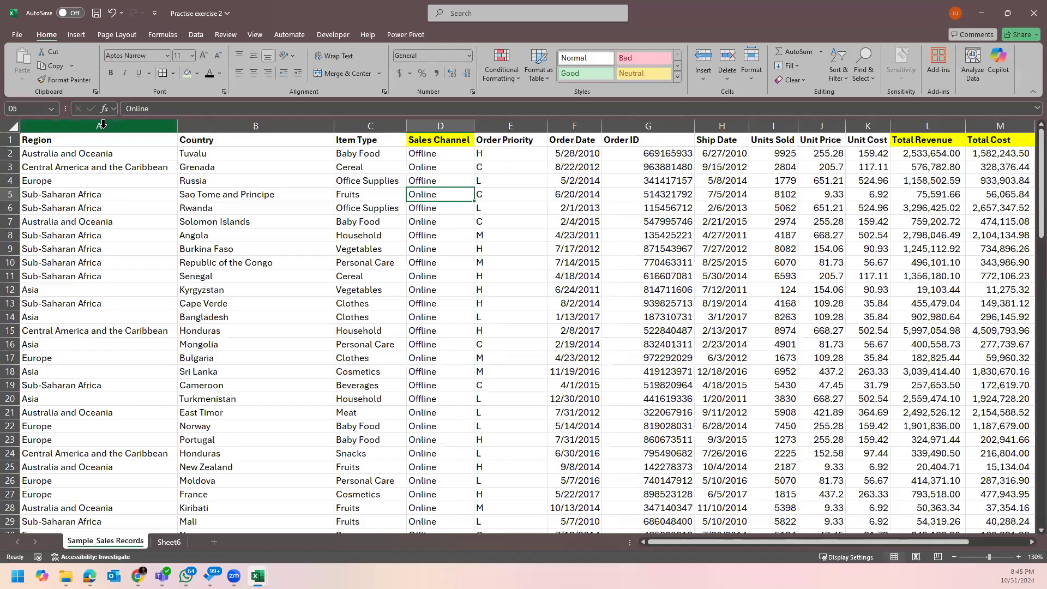
left_click(103, 124)
left_click(168, 541)
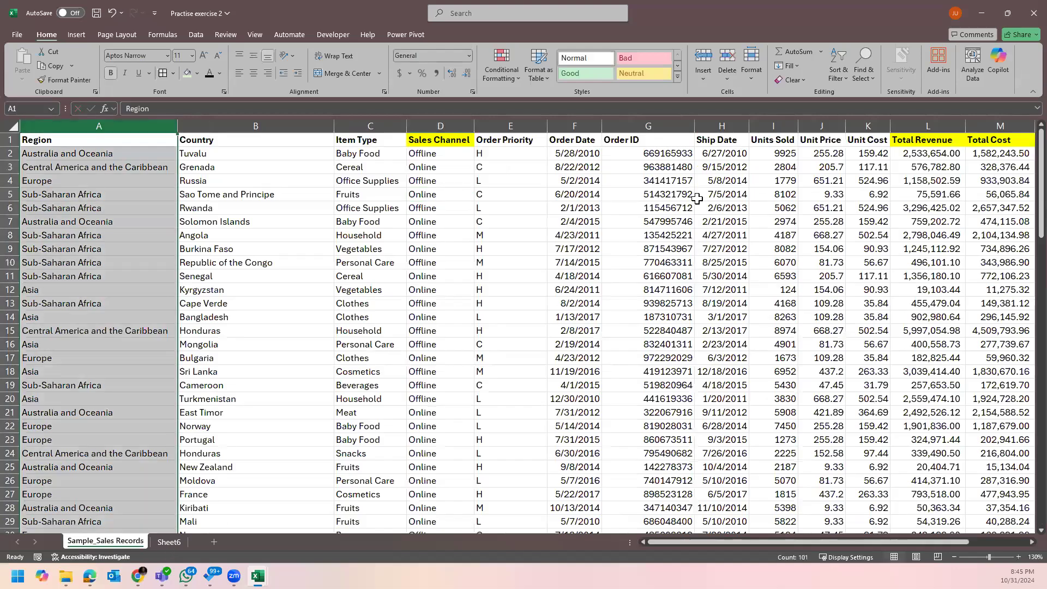
type("Region")
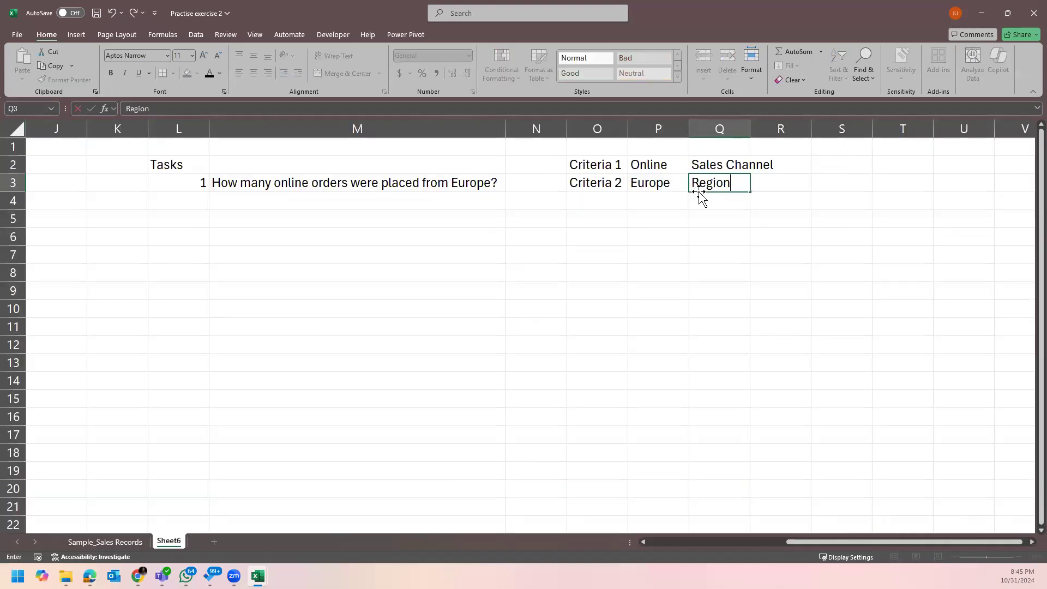
left_click(757, 200)
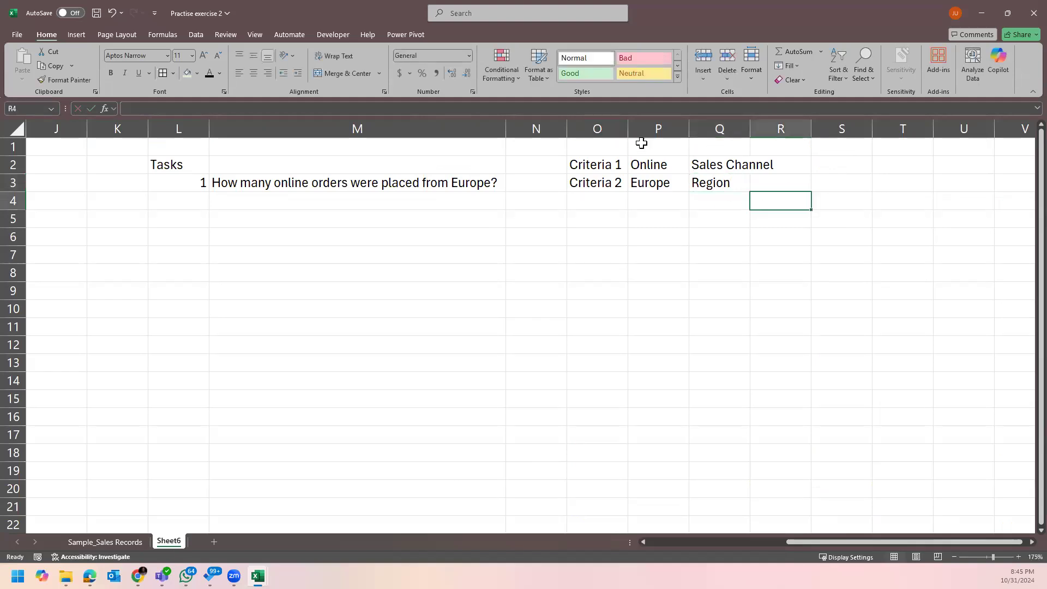
left_click(641, 145)
left_click(639, 176)
Add a bold Range heading in Q1.
left_click(725, 147)
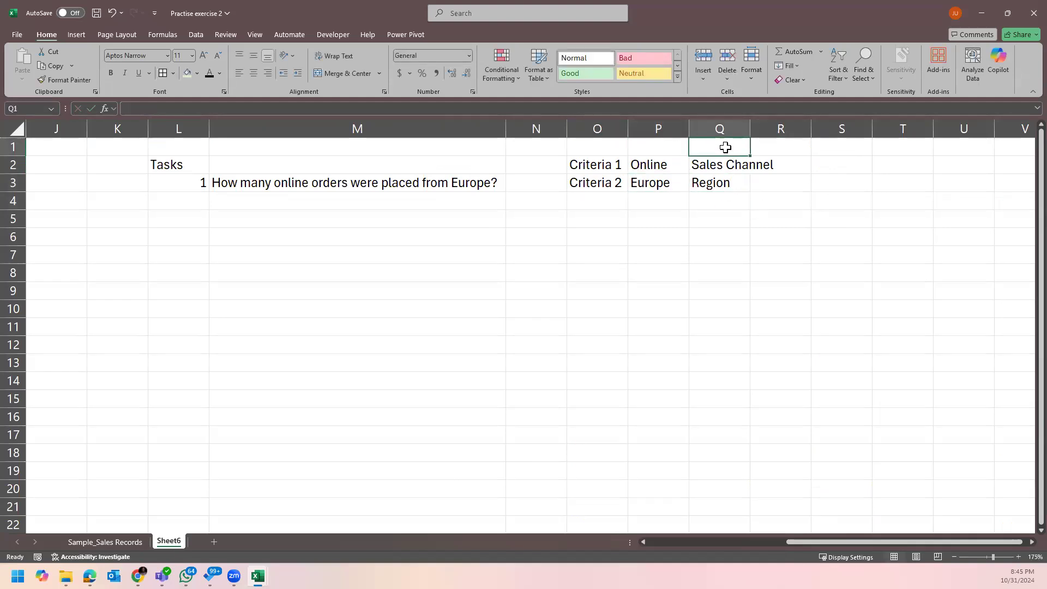
type("Reange")
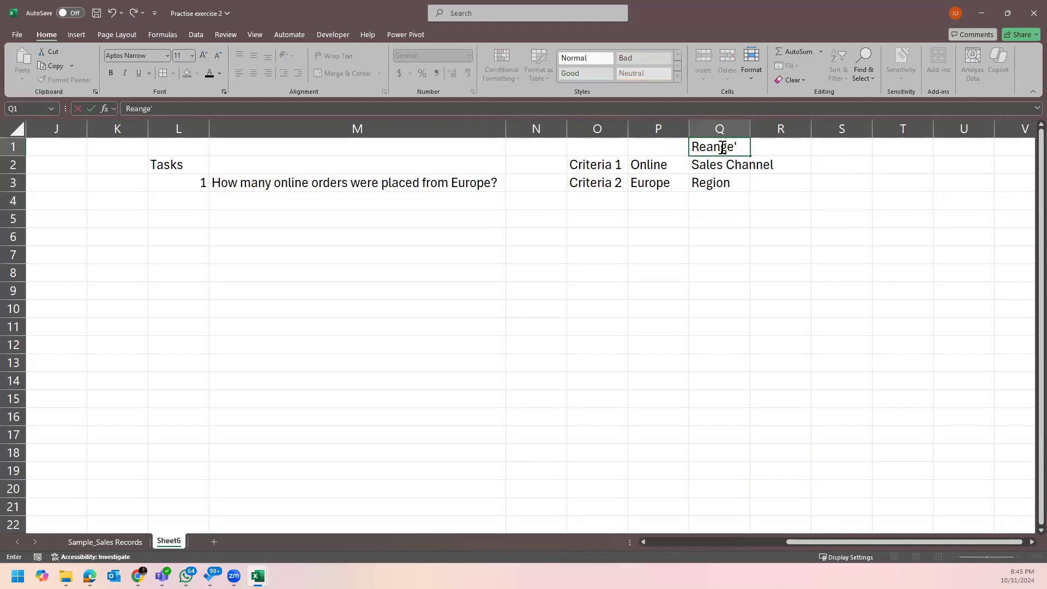
key("BackSpace")
key("BackSpace")
key("BackSpace")
key("BackSpace")
type("n")
type("gr")
key("BackSpace")
key("Return")
left_click(720, 147)
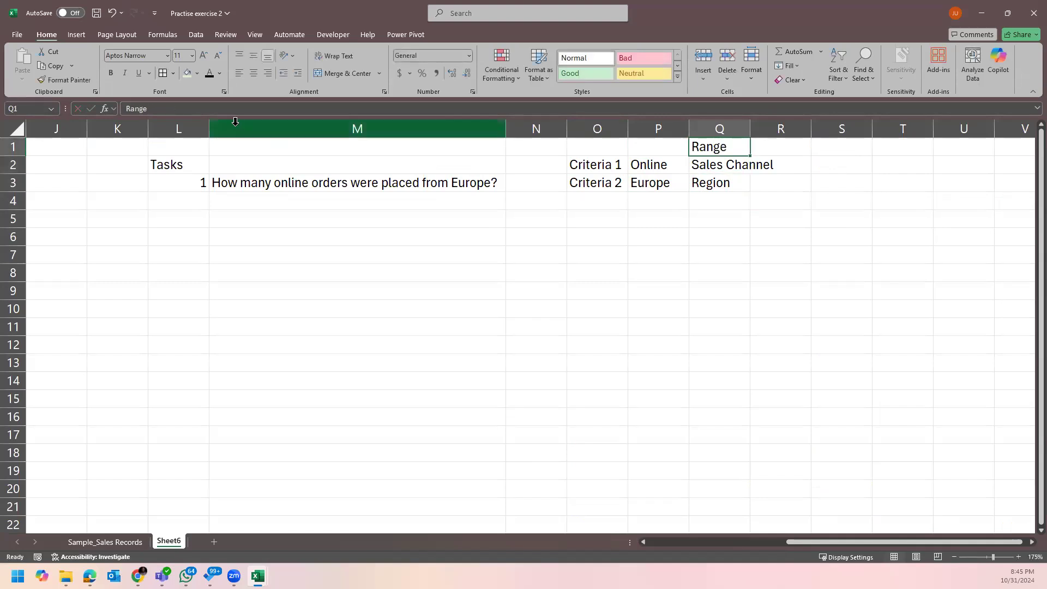
left_click(111, 73)
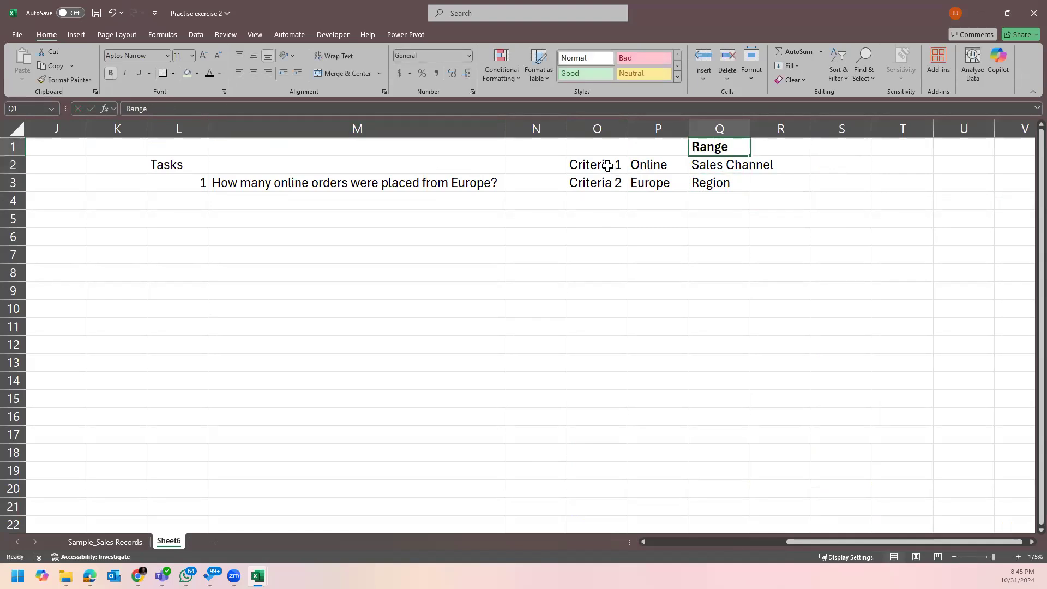
Make the Criteria 1 and Criteria 2 labels in O2:O3 bold.
left_click_drag(602, 165, 597, 182)
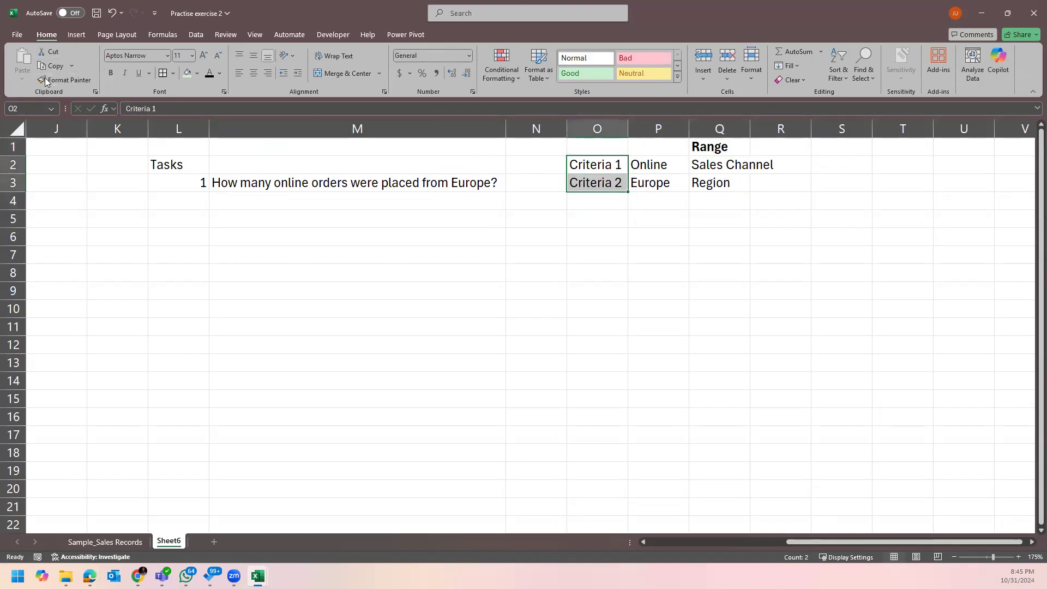
left_click(109, 73)
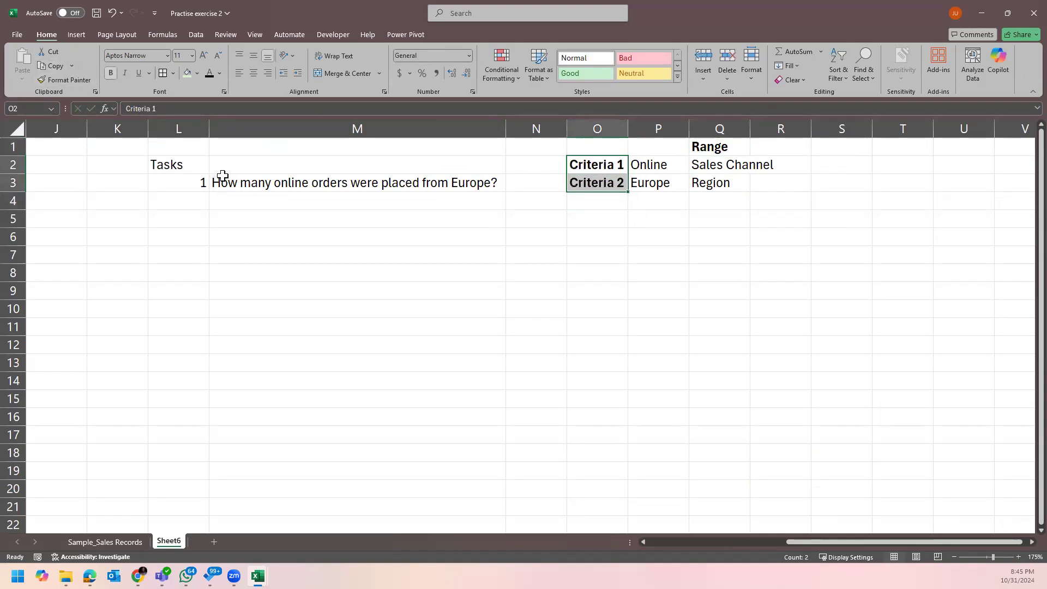
left_click(261, 184)
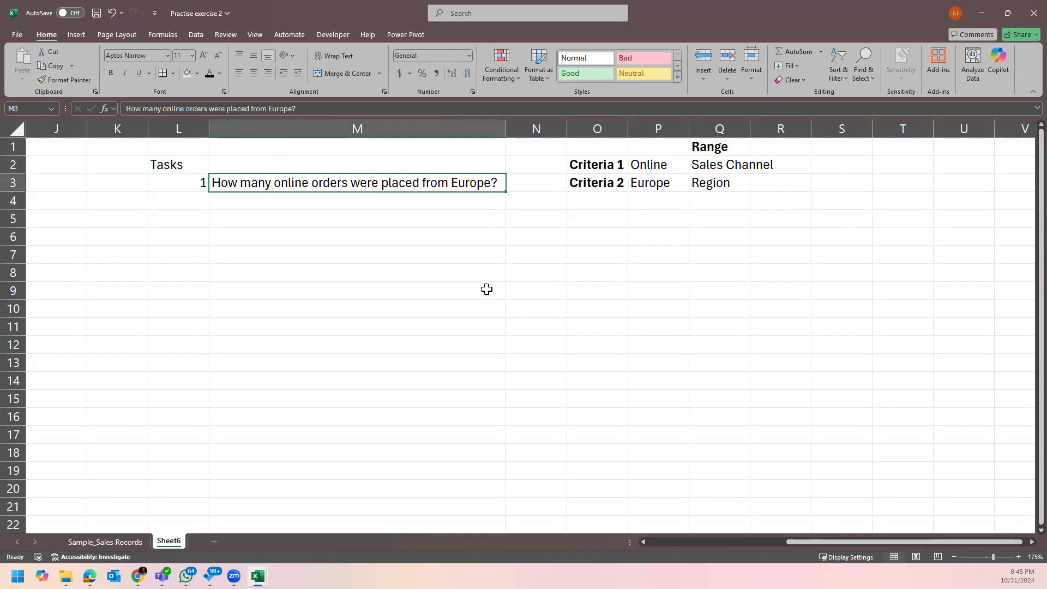
Review the region and Sales Channel values in Sample_Sales Records, then return to Sheet6.
left_click(136, 541)
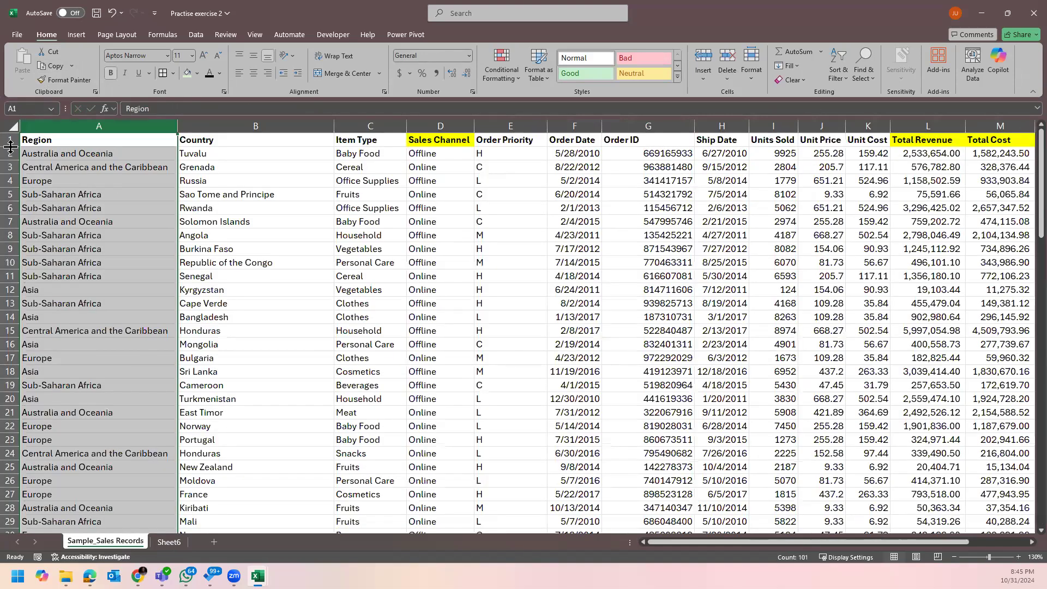
left_click(10, 155)
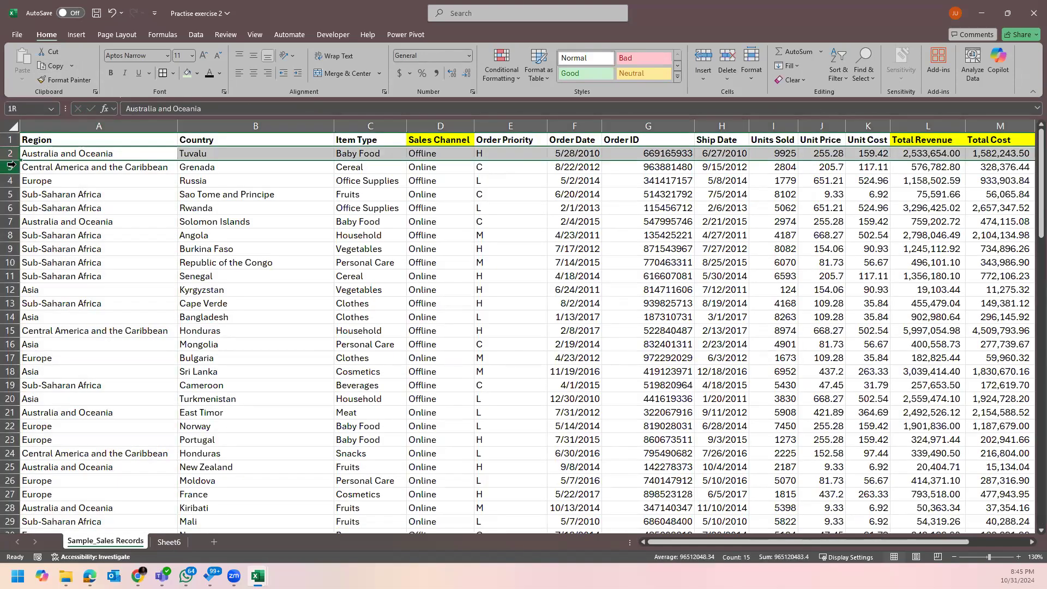
left_click(11, 167)
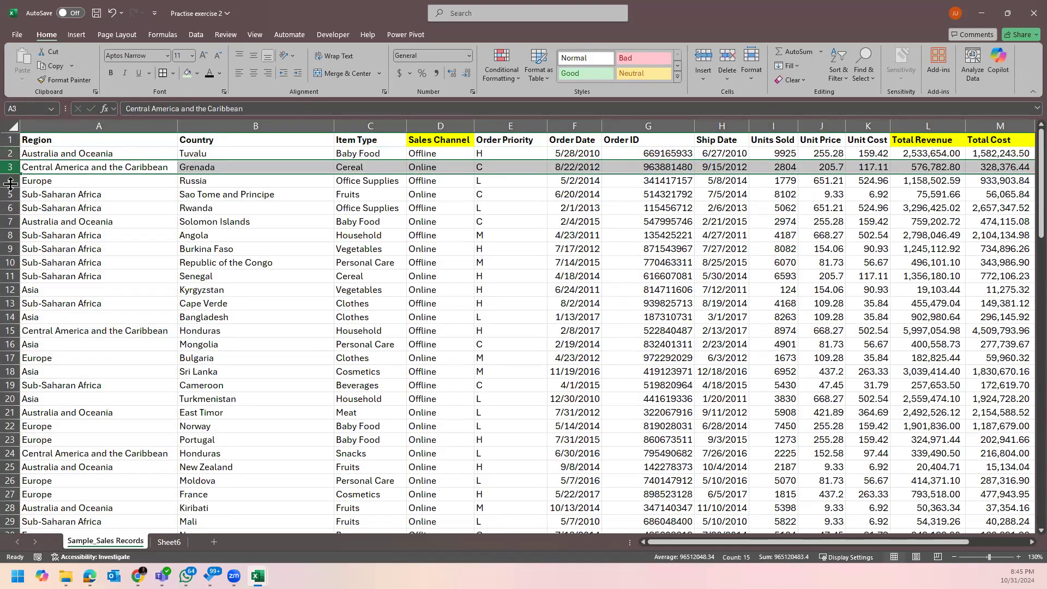
left_click(10, 180)
left_click(284, 223)
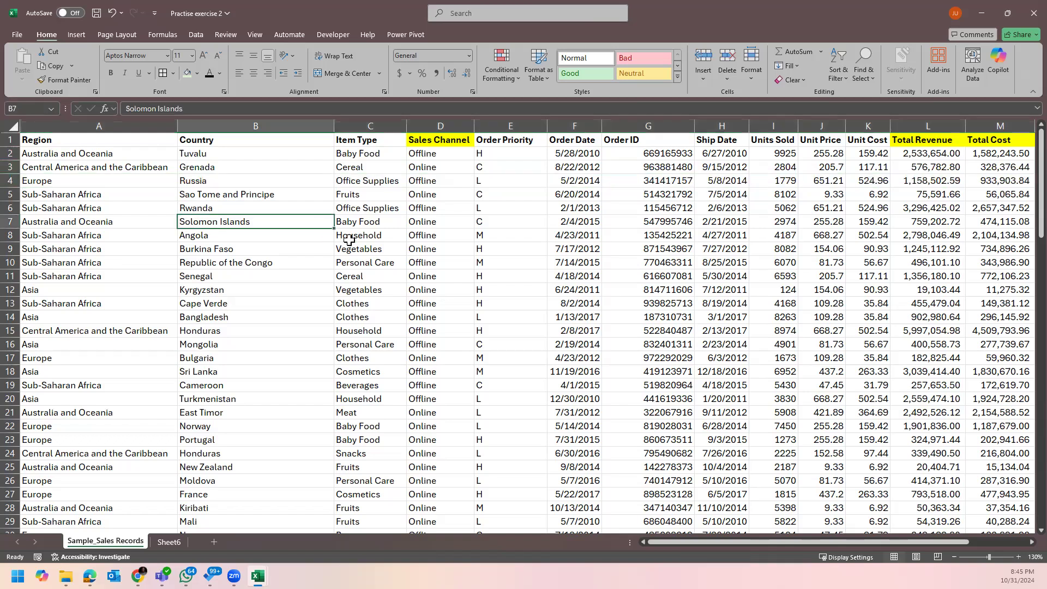
left_click(436, 182)
left_click(167, 542)
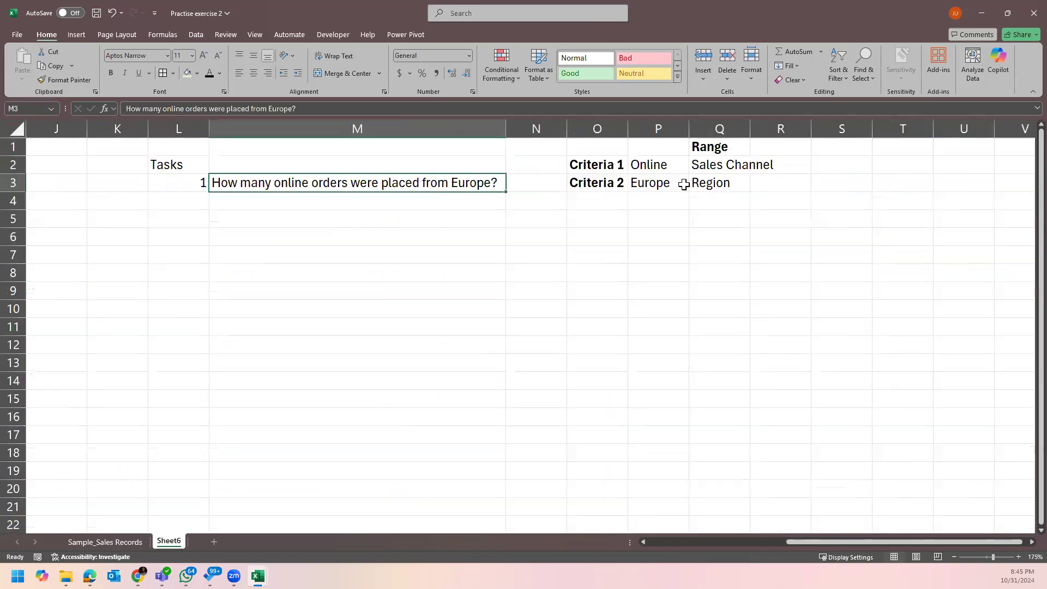
Enter the label Soln: in O5 for the answer.
left_click(556, 224)
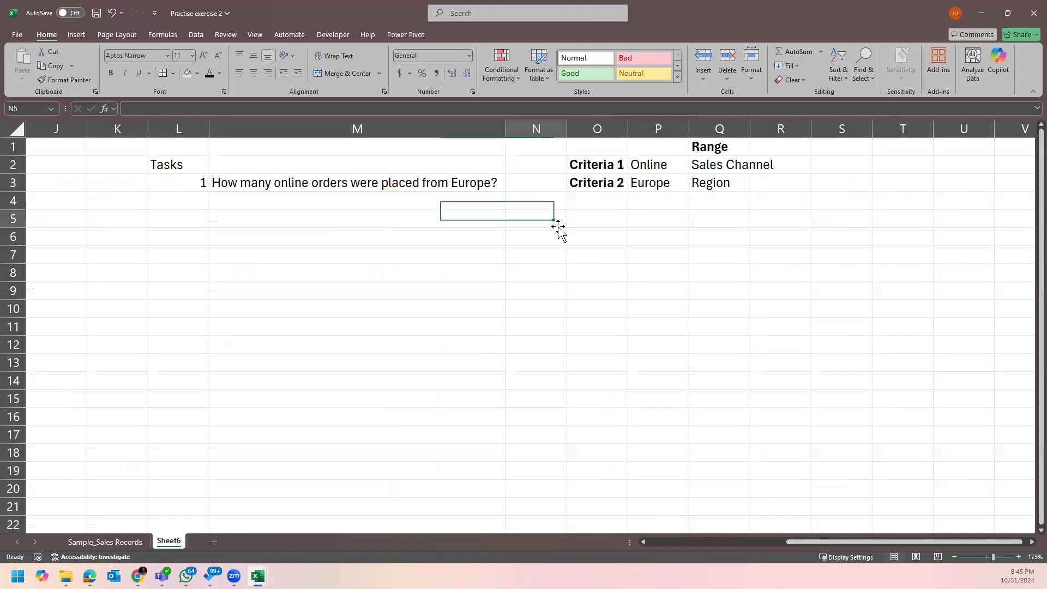
left_click(581, 252)
left_click(577, 215)
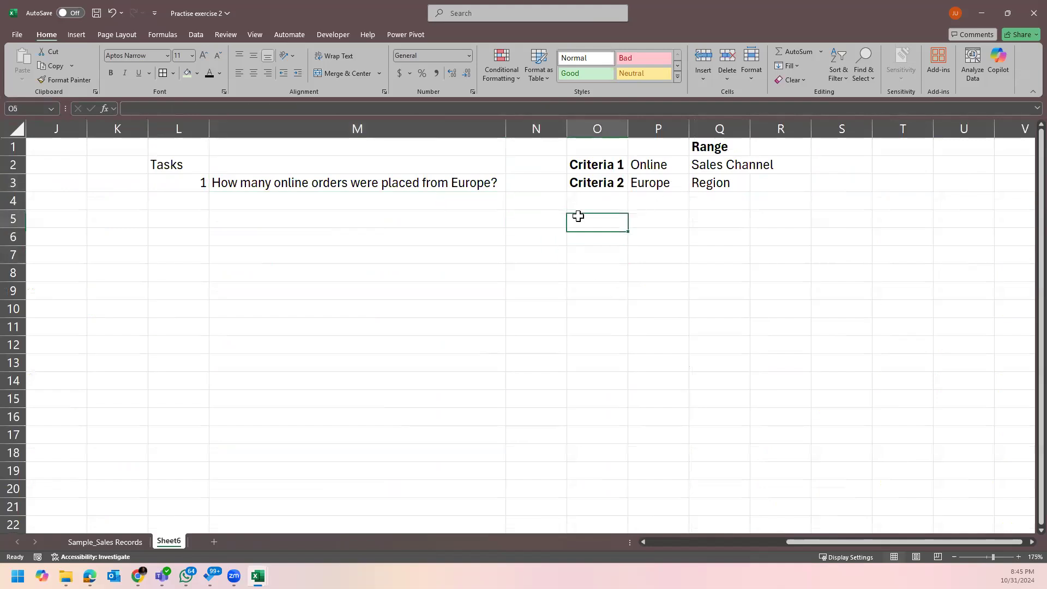
type("Soln:")
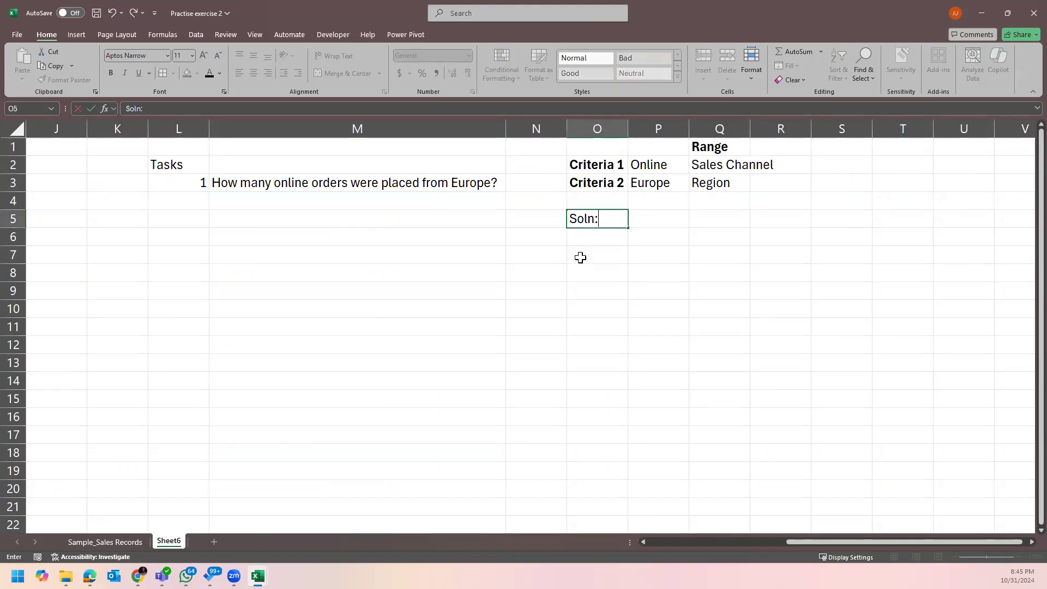
key("Return")
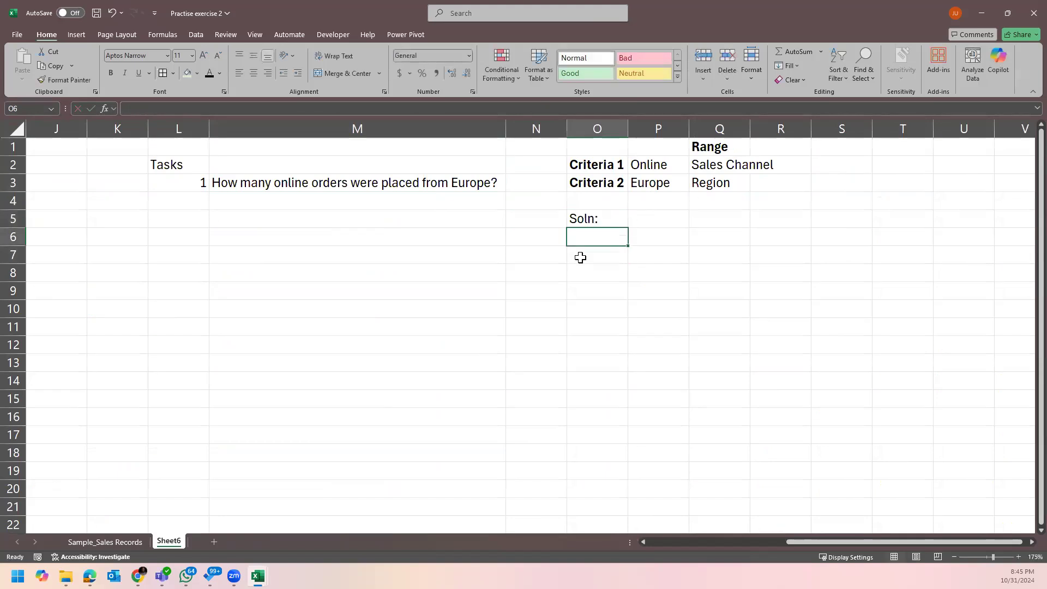
left_click(580, 257)
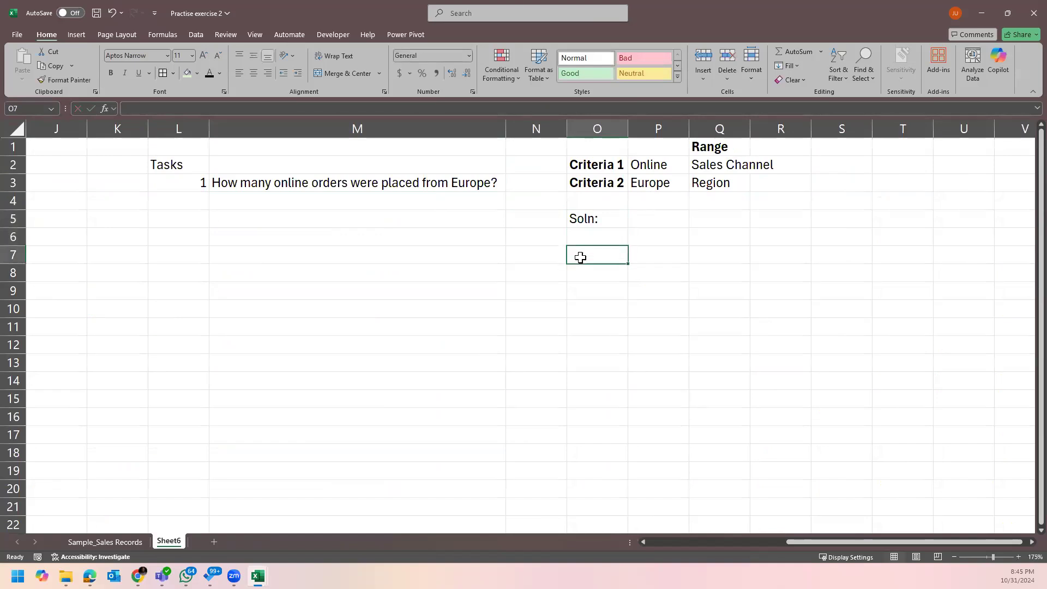
type("=")
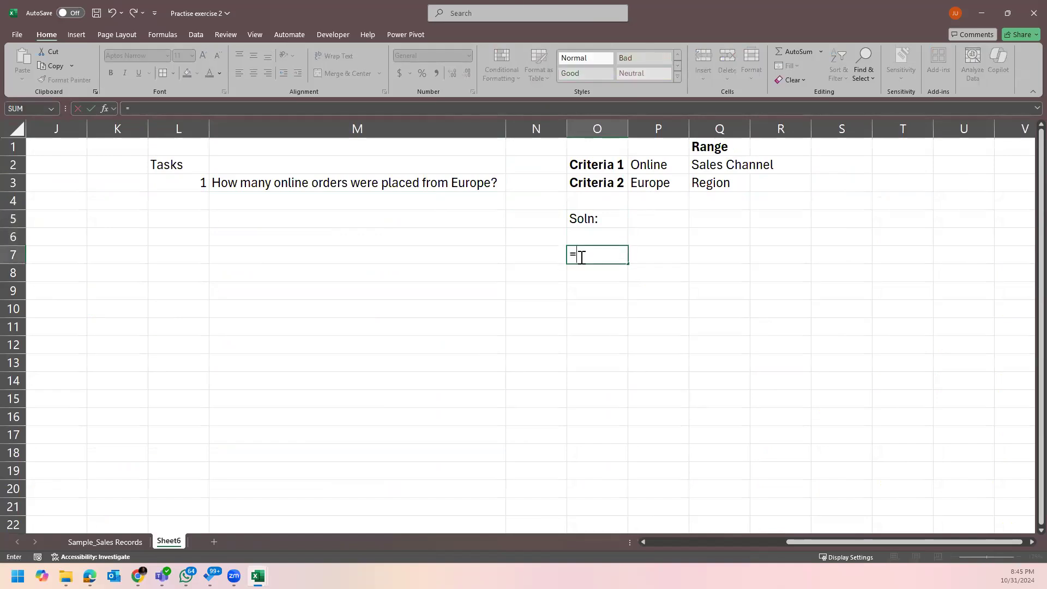
key("Escape")
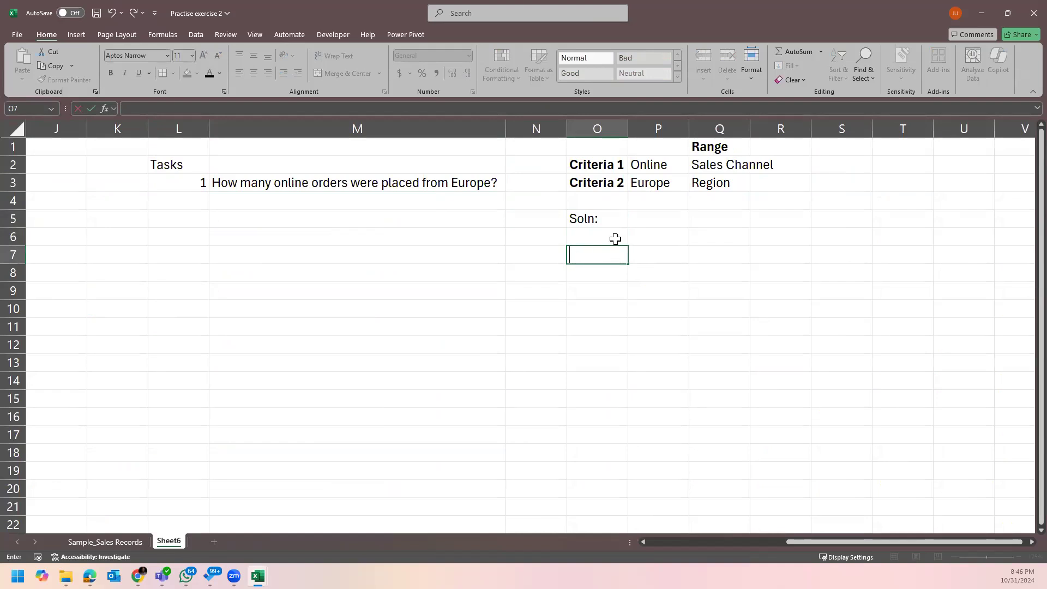
left_click(657, 244)
Start a COUNTIFS in P5 with the Sales Channel column D:D matching Online in P2.
left_click(657, 217)
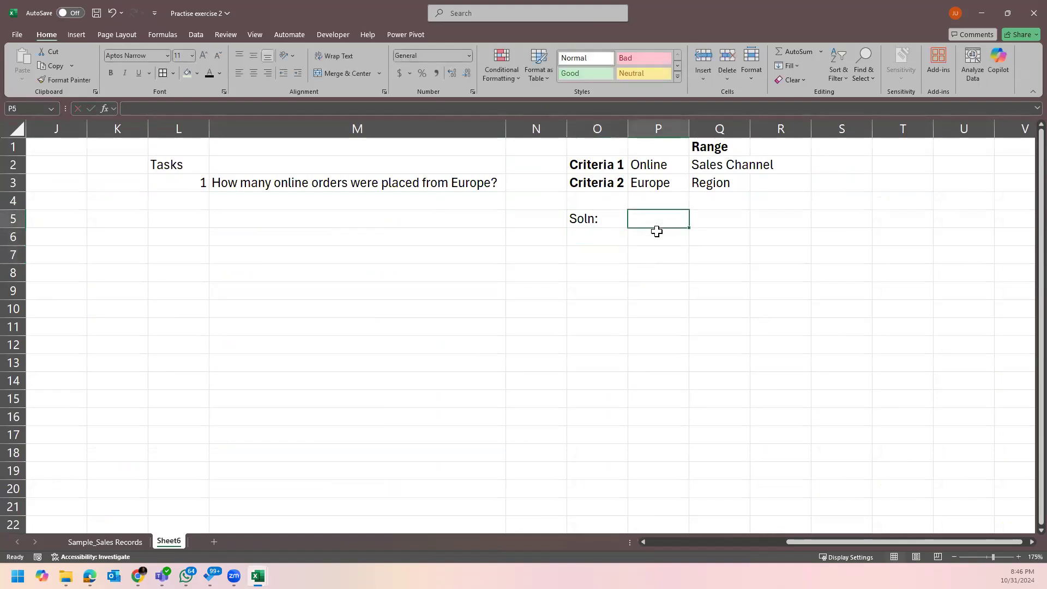
type("=")
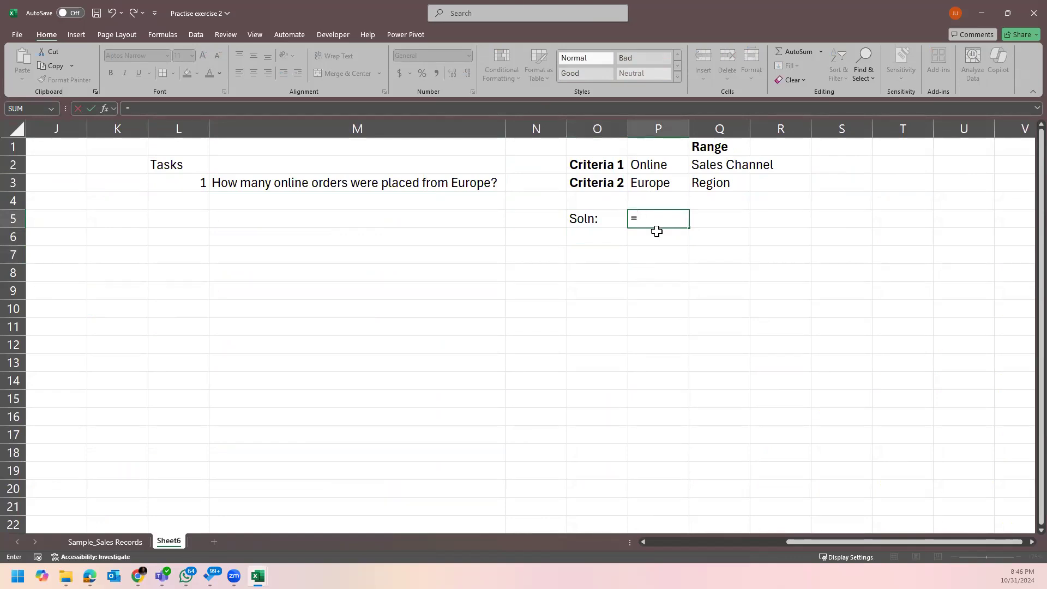
type("counit")
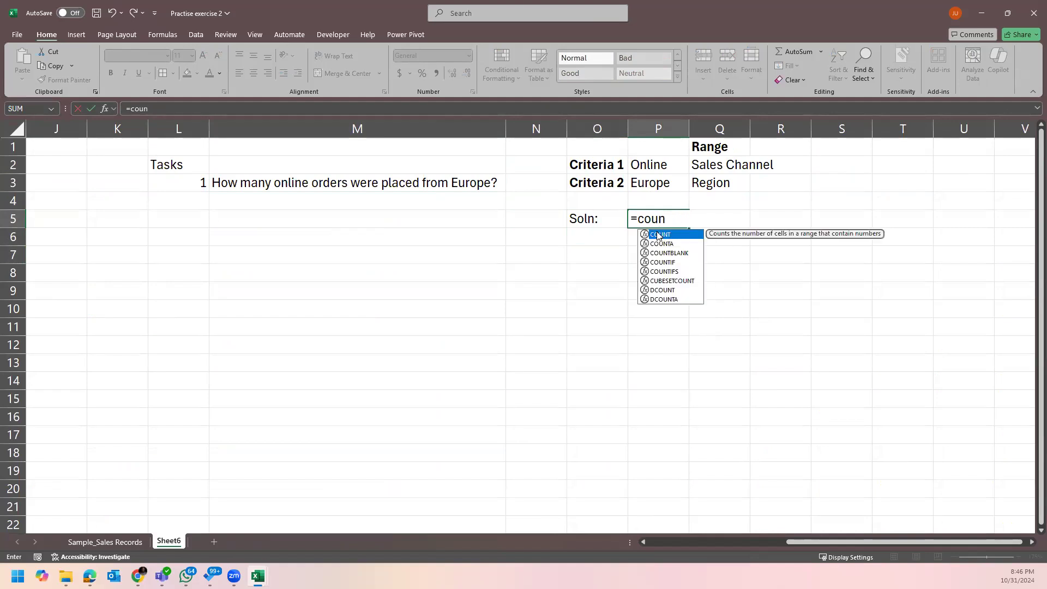
type("if")
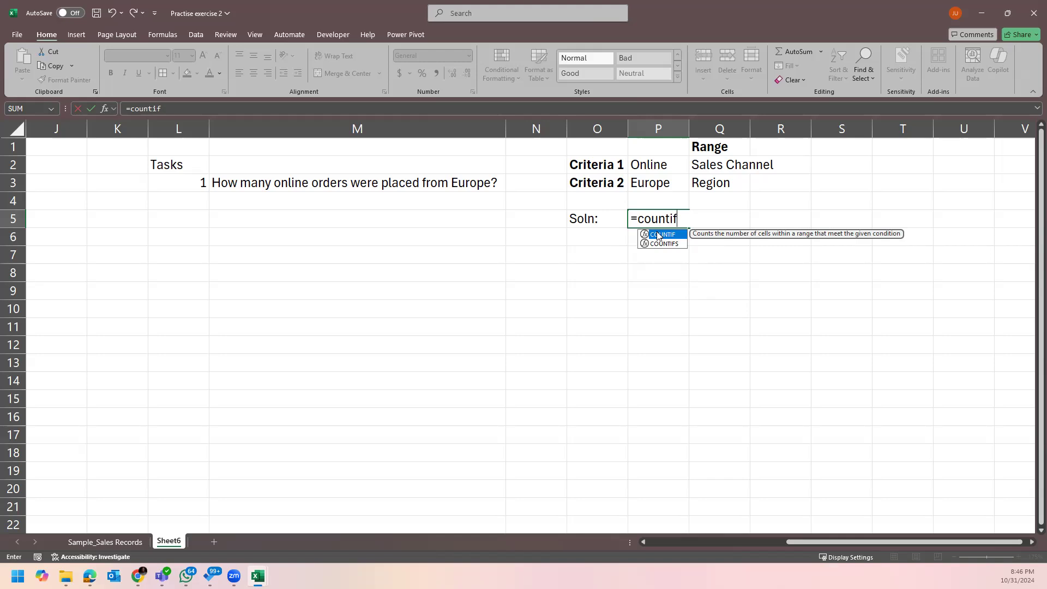
key("Down")
key("Tab")
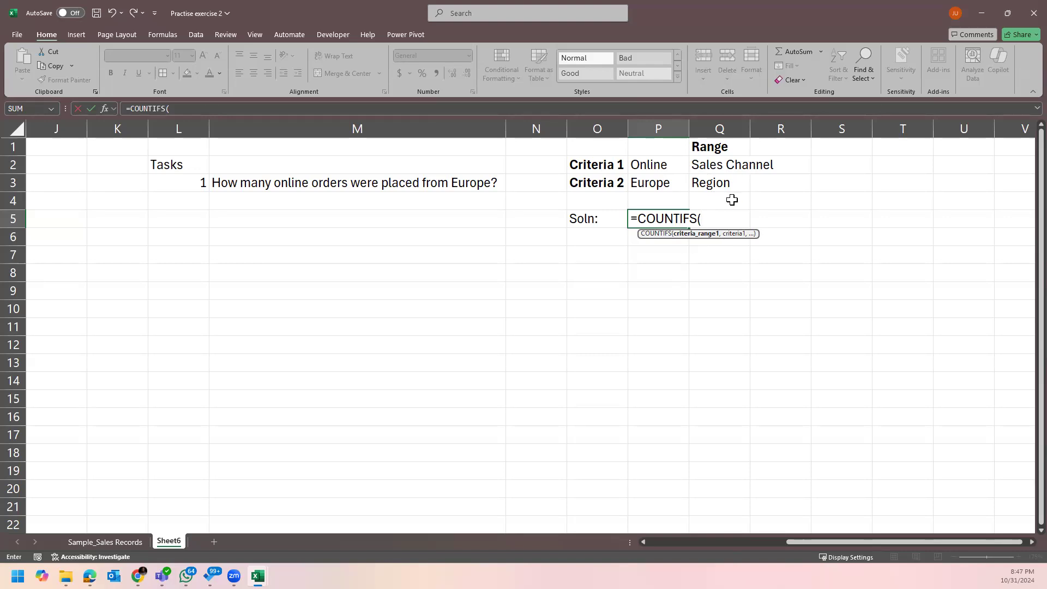
left_click(110, 541)
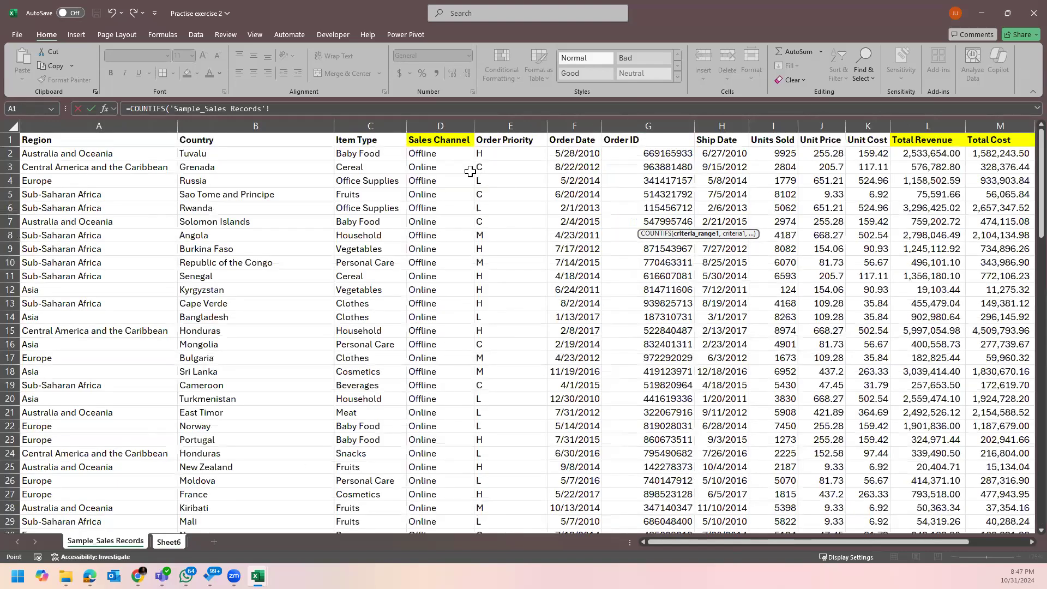
left_click(452, 121)
type(",")
left_click(173, 540)
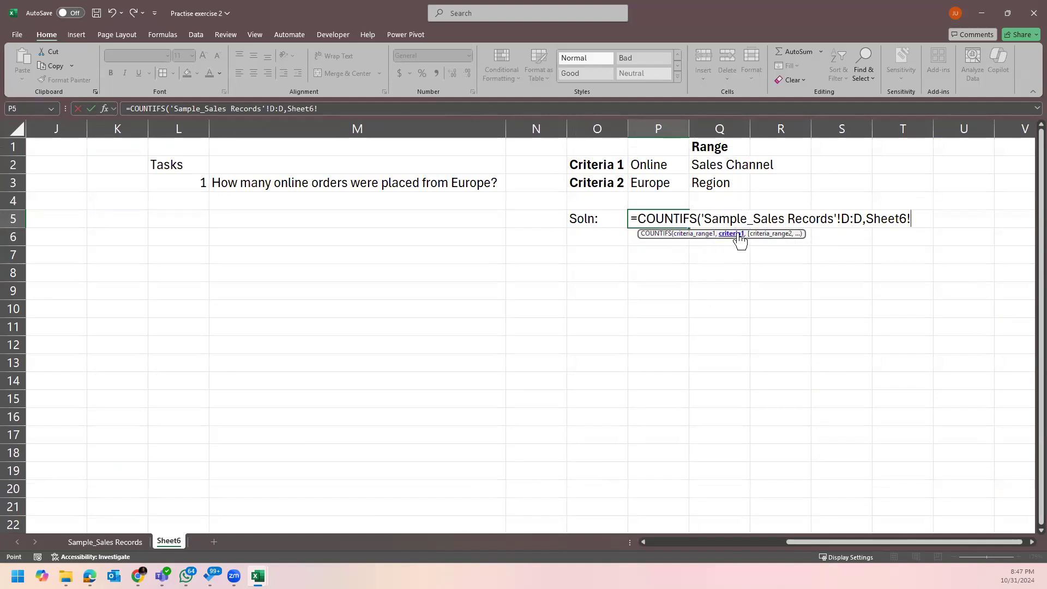
left_click(648, 164)
type(",")
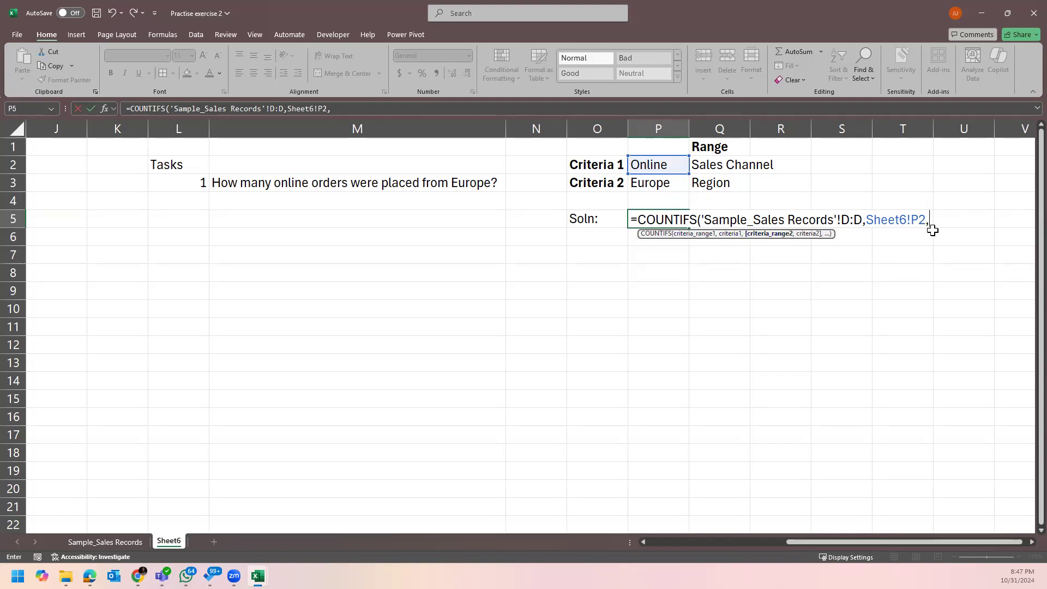
Add the Region column A:A matching Europe in P3 and complete the formula, returning 13.
left_click(113, 542)
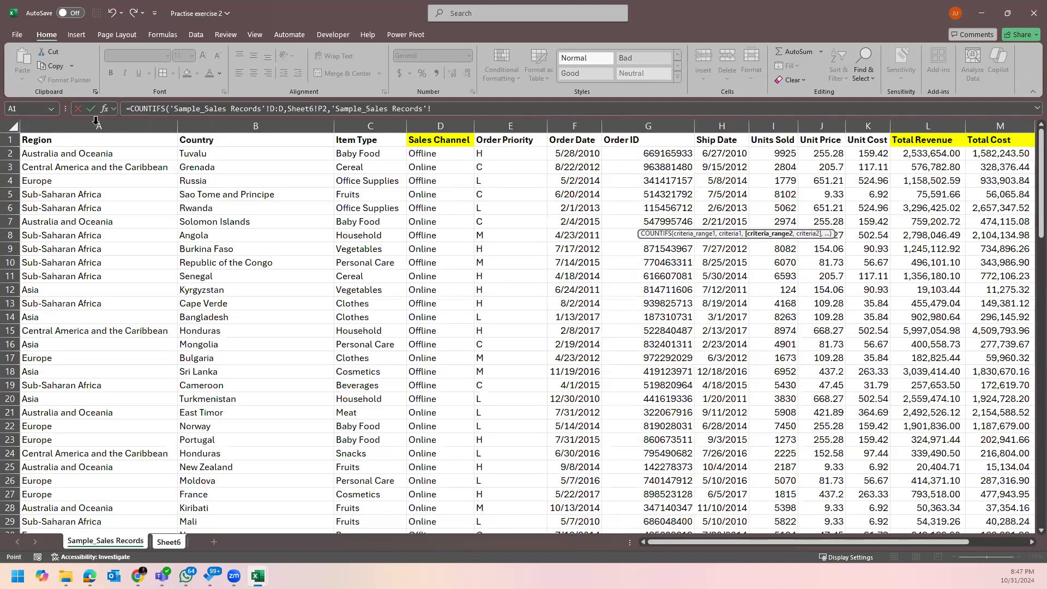
left_click(96, 124)
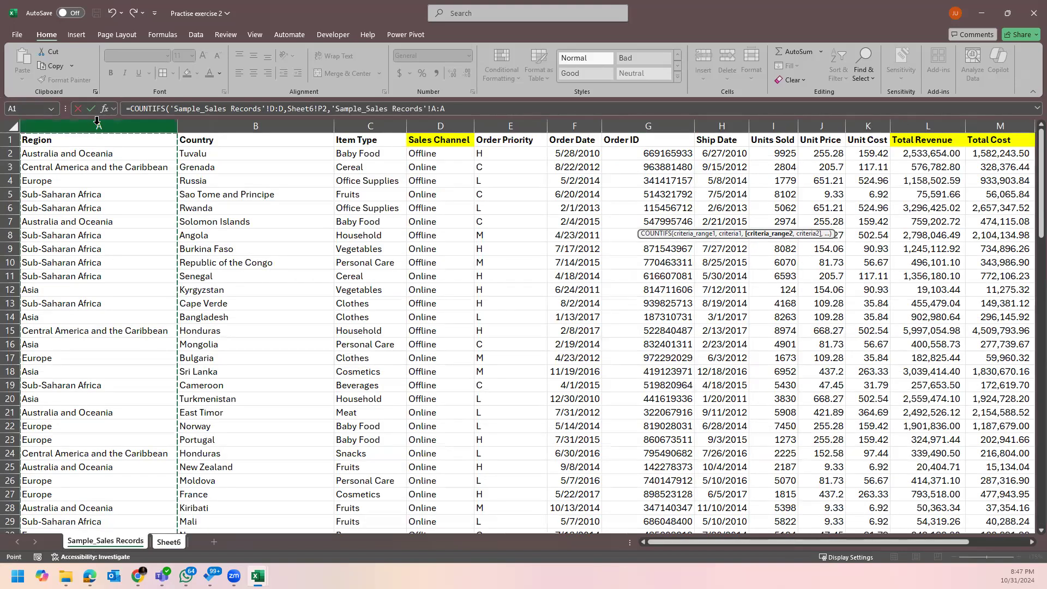
type(",")
left_click(177, 543)
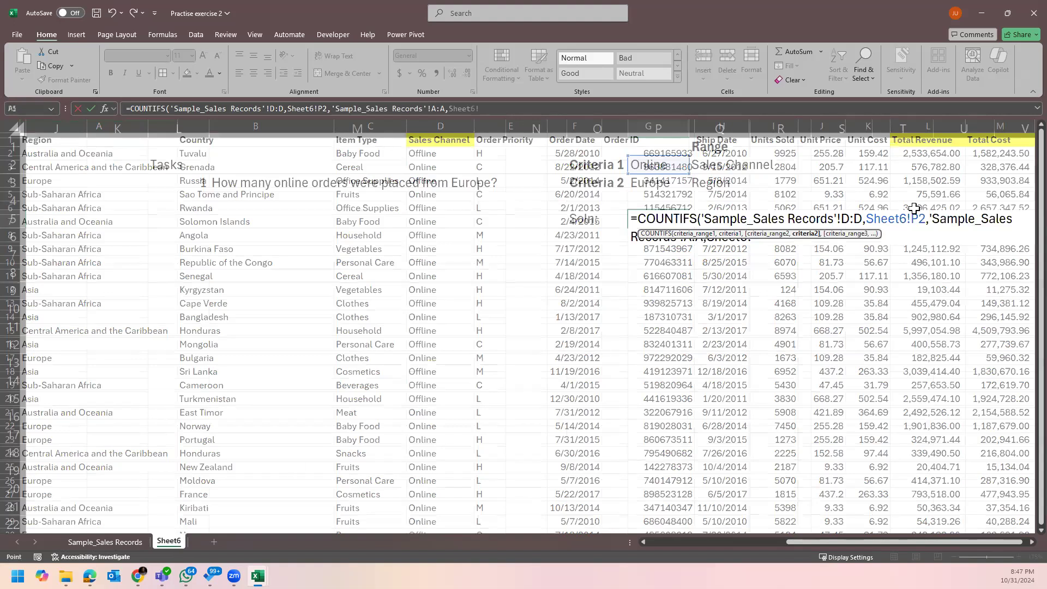
left_click(769, 233)
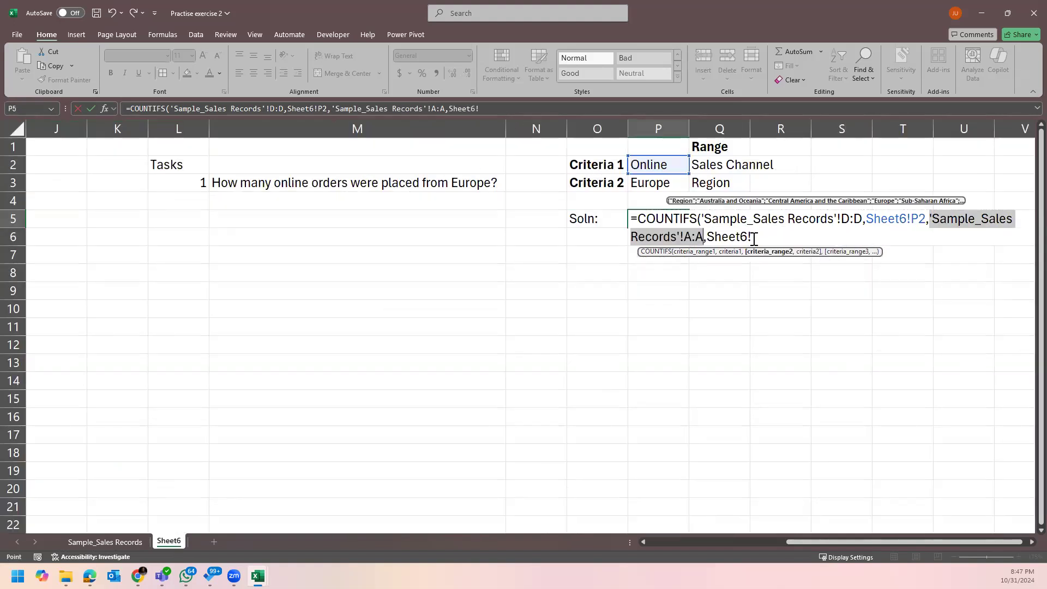
left_click(759, 232)
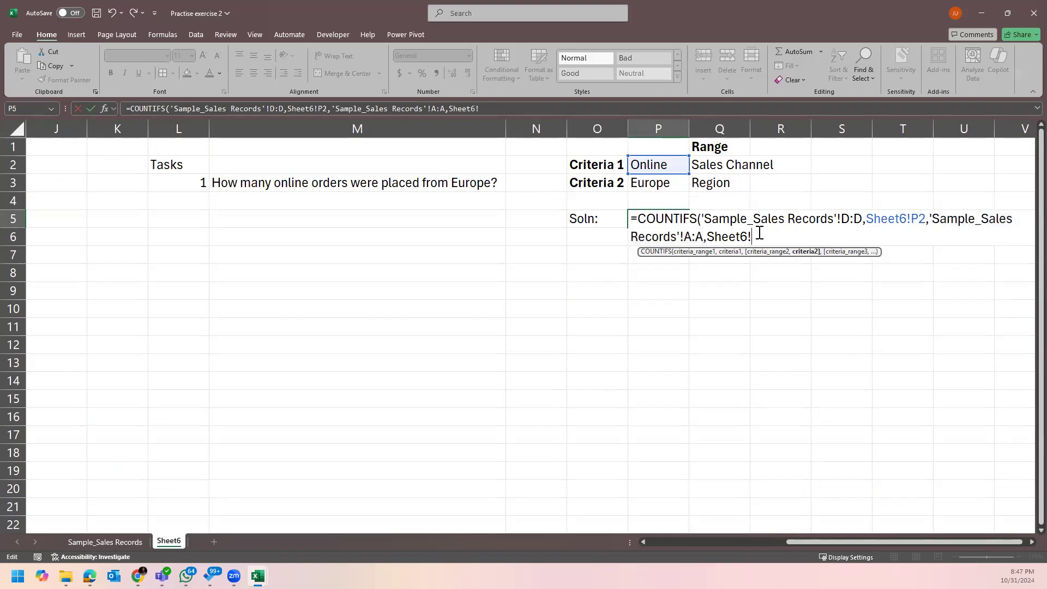
left_click(659, 184)
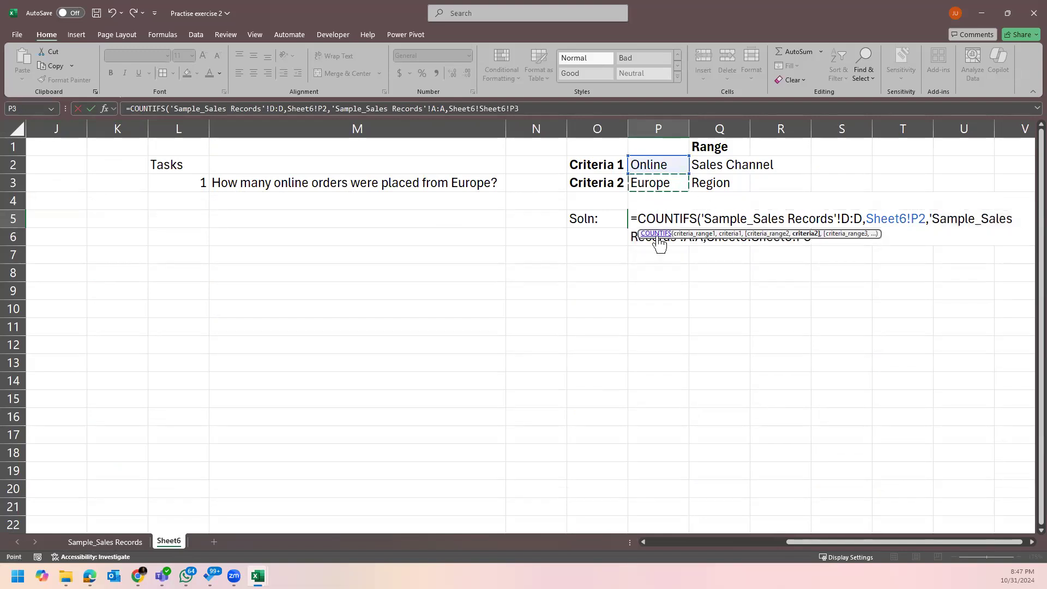
left_click(805, 245)
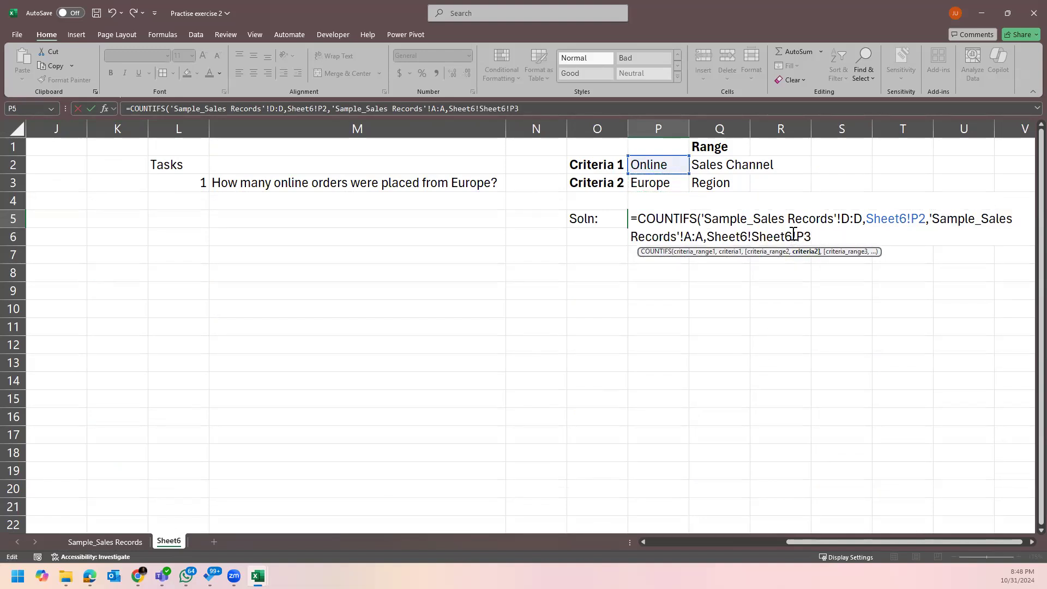
left_click(797, 235)
key("BackSpace")
key("BackSpace")
key("BackSpace")
key("BackSpace")
key("BackSpace")
key("BackSpace")
key("BackSpace")
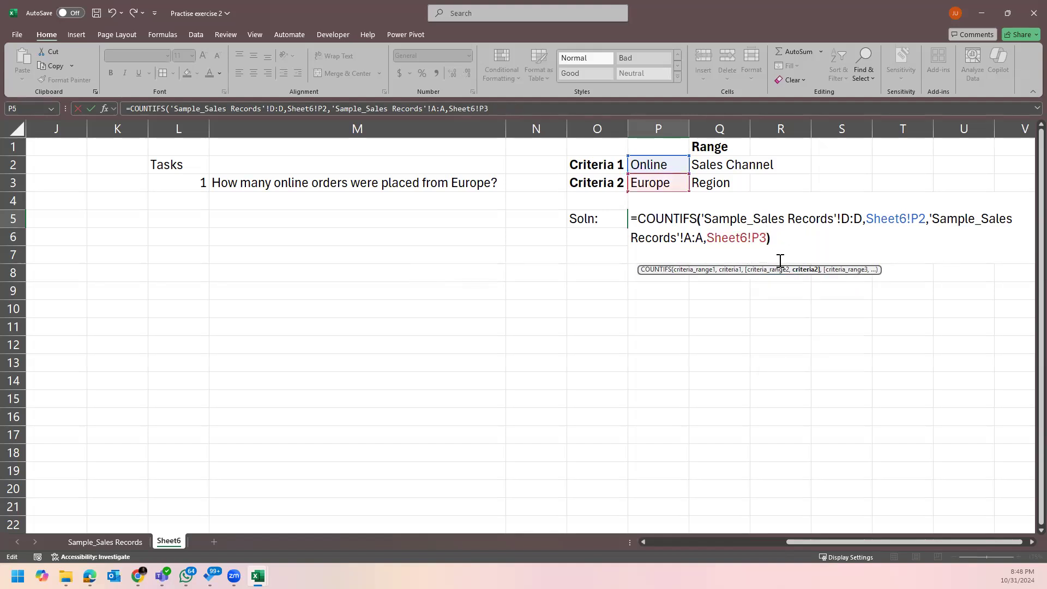
type(")")
key("Return")
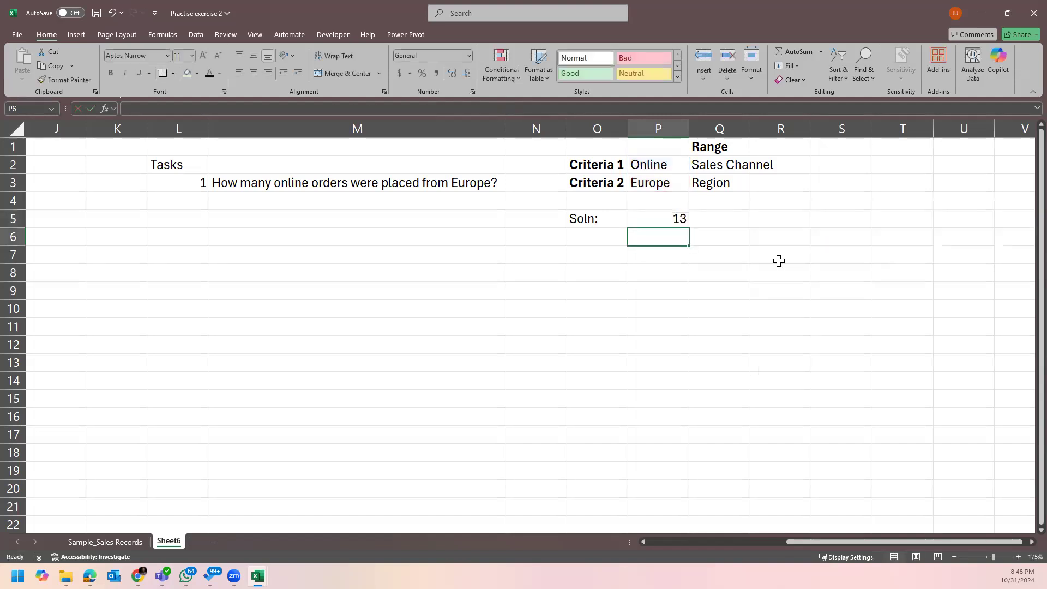
left_click(647, 220)
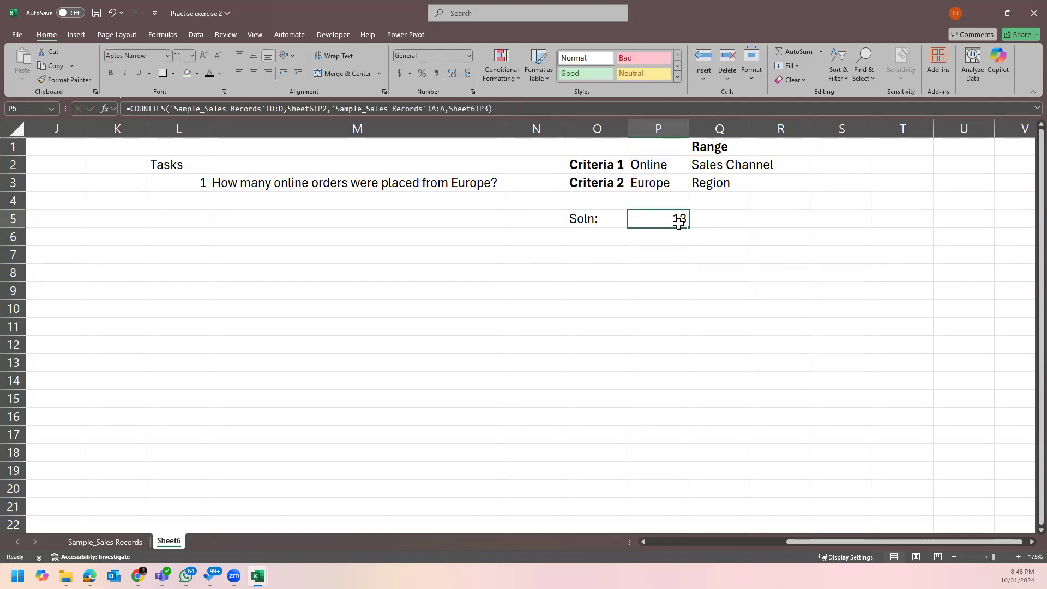
double_click(676, 220)
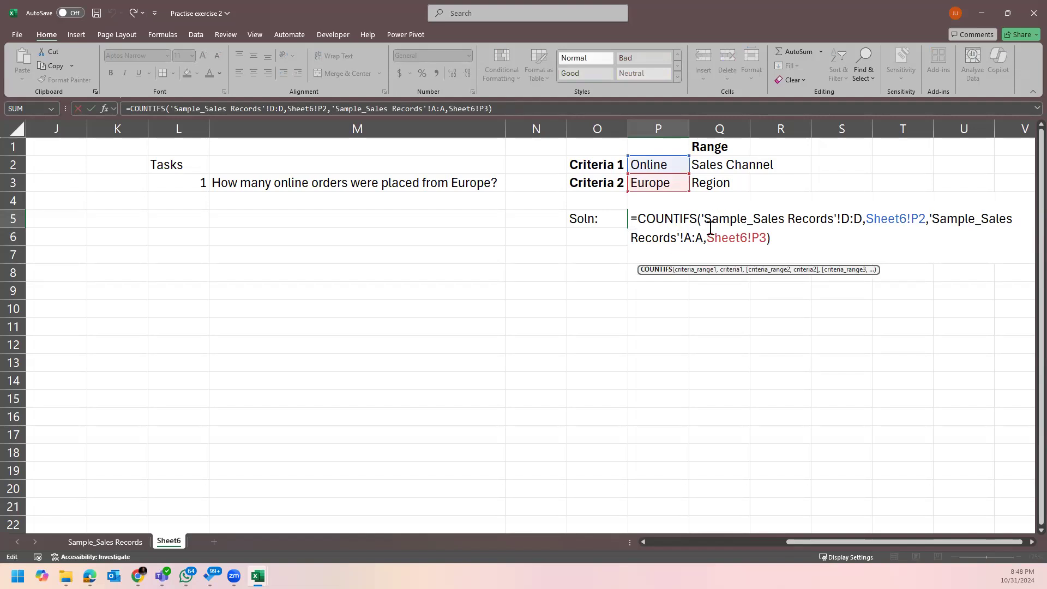
key("Escape")
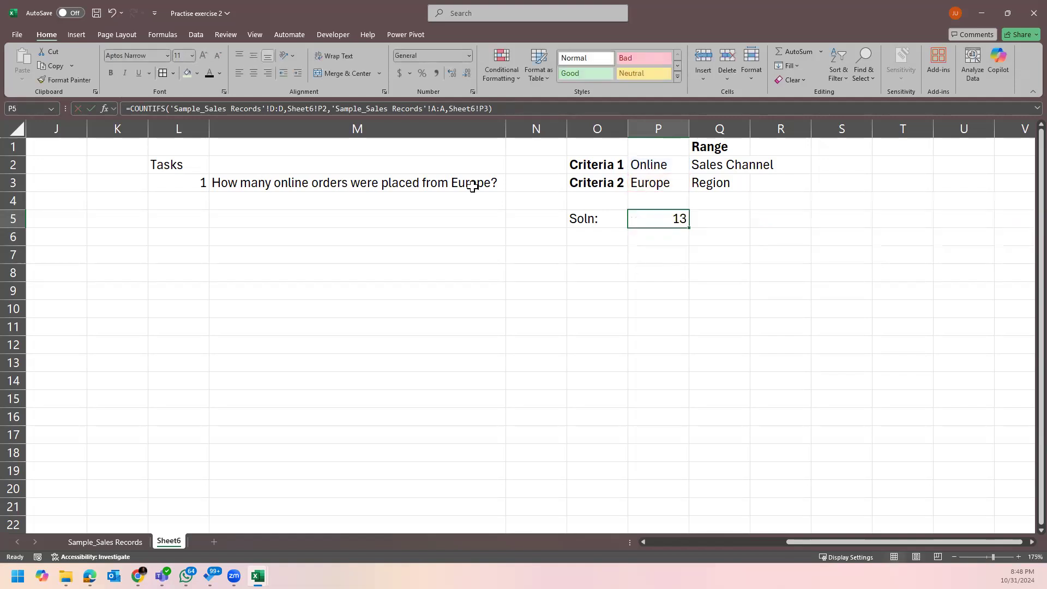
double_click(673, 216)
left_click(738, 216)
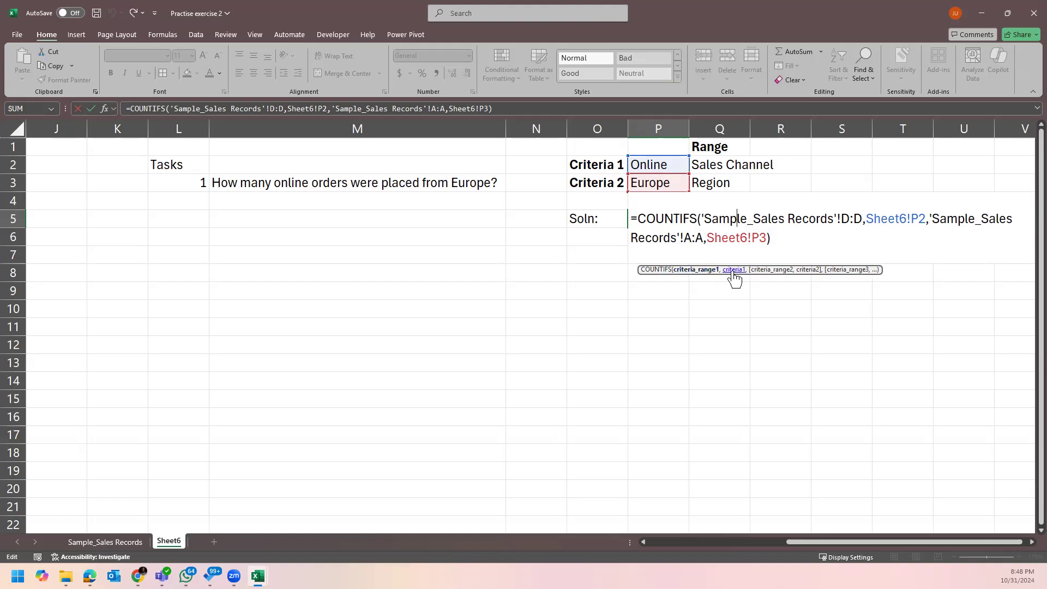
left_click(858, 224)
left_click(884, 220)
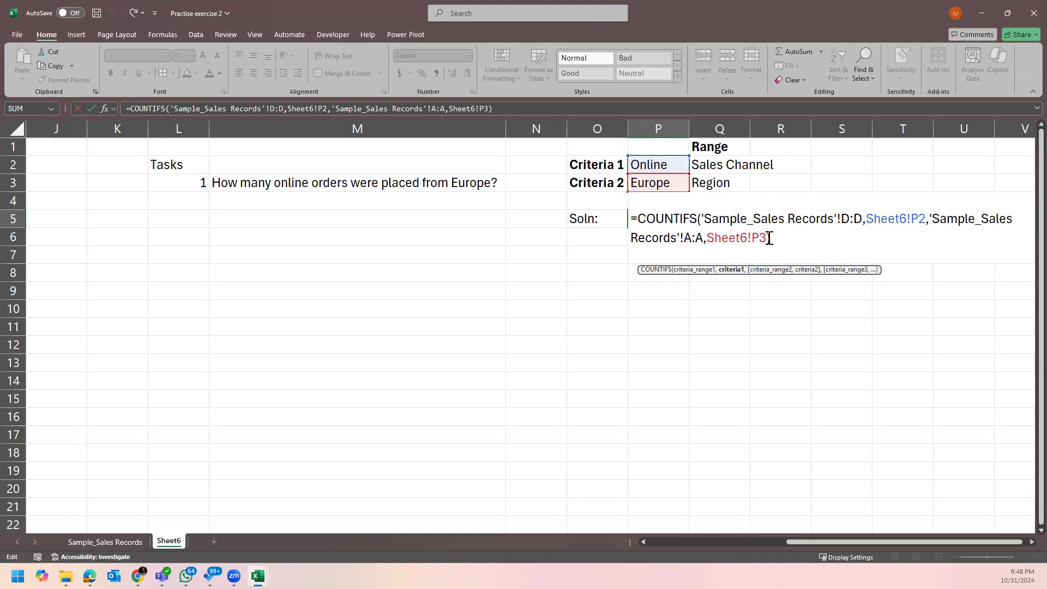
key("ctrl+Return")
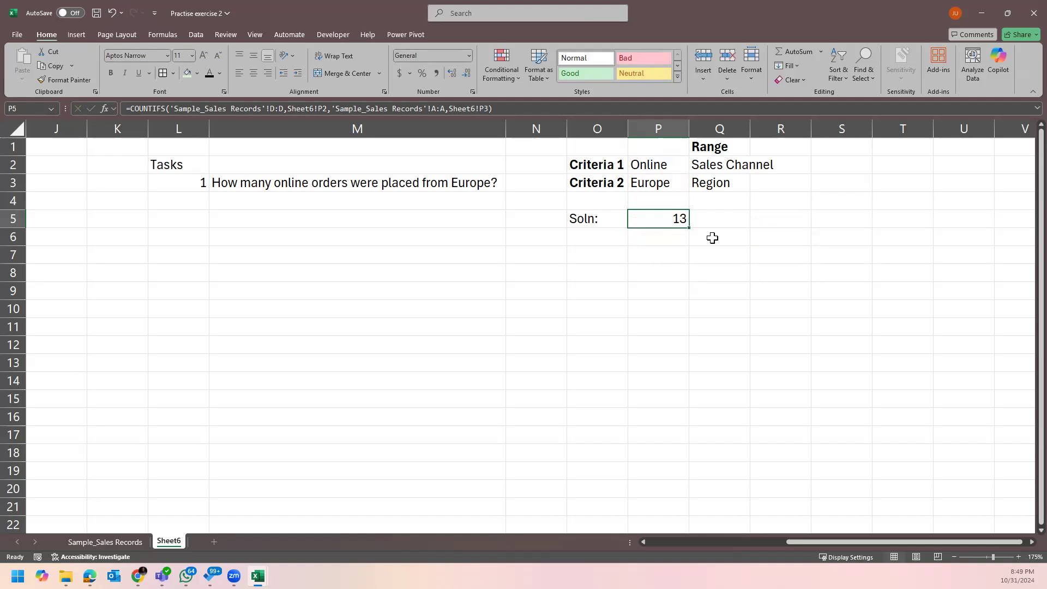
Widen columns O and P so the criteria labels and result 13 fit.
left_click_drag(627, 128, 716, 130)
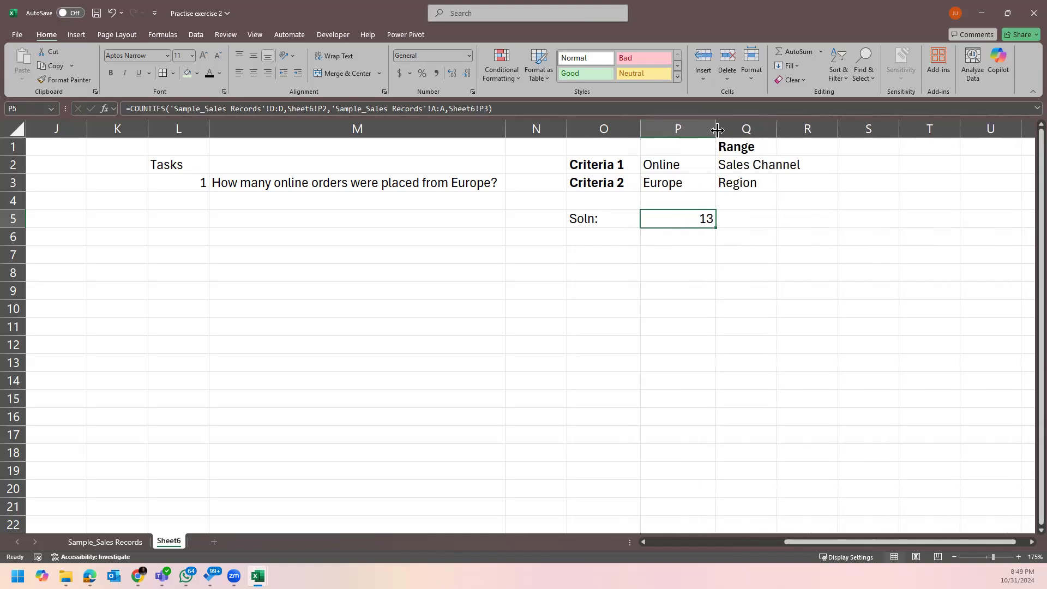
left_click(708, 291)
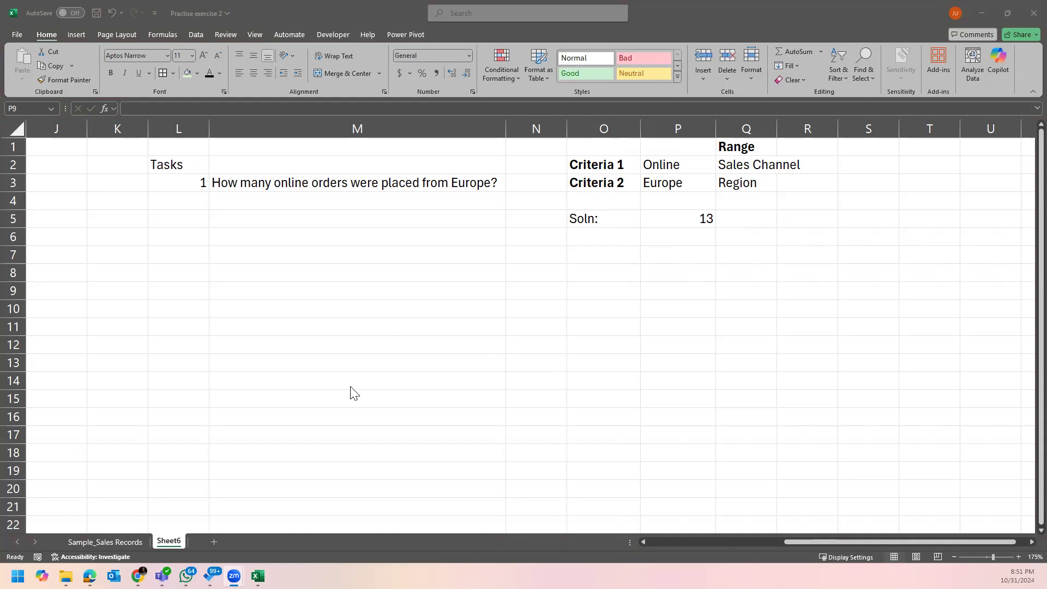
left_click(607, 232)
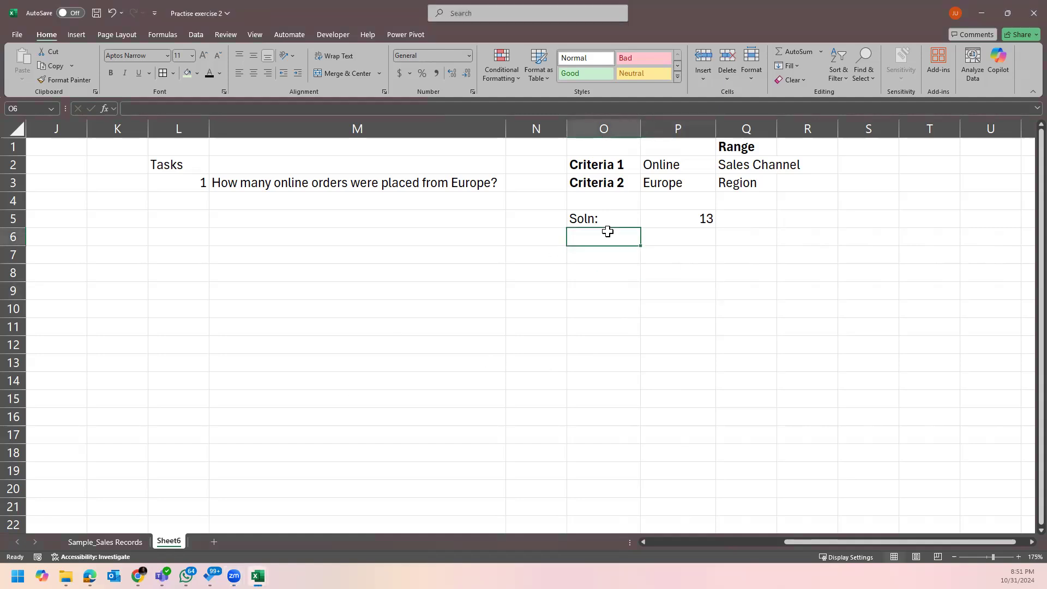
left_click(350, 273)
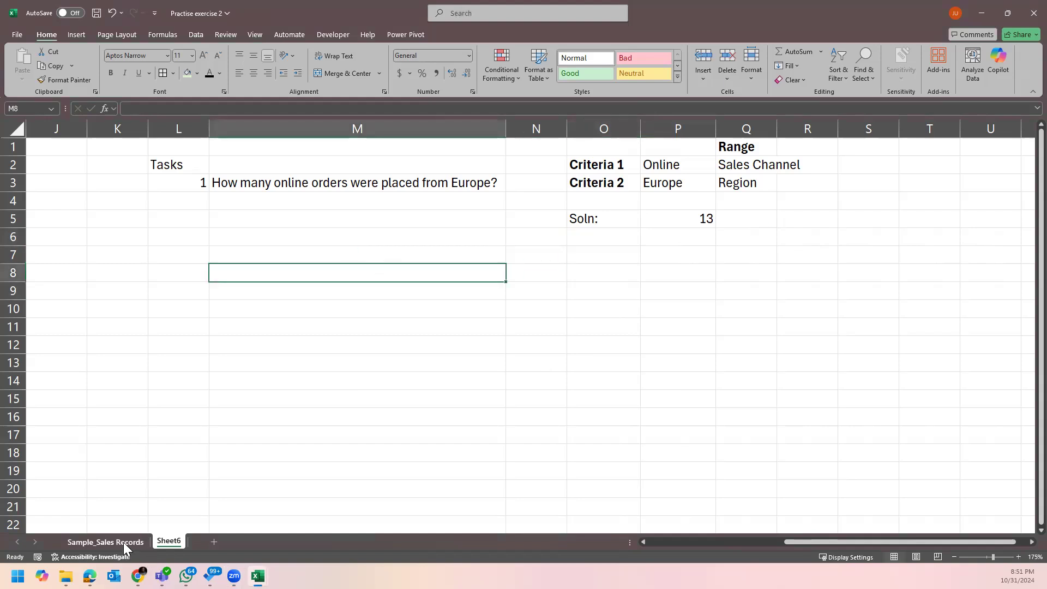
left_click(123, 541)
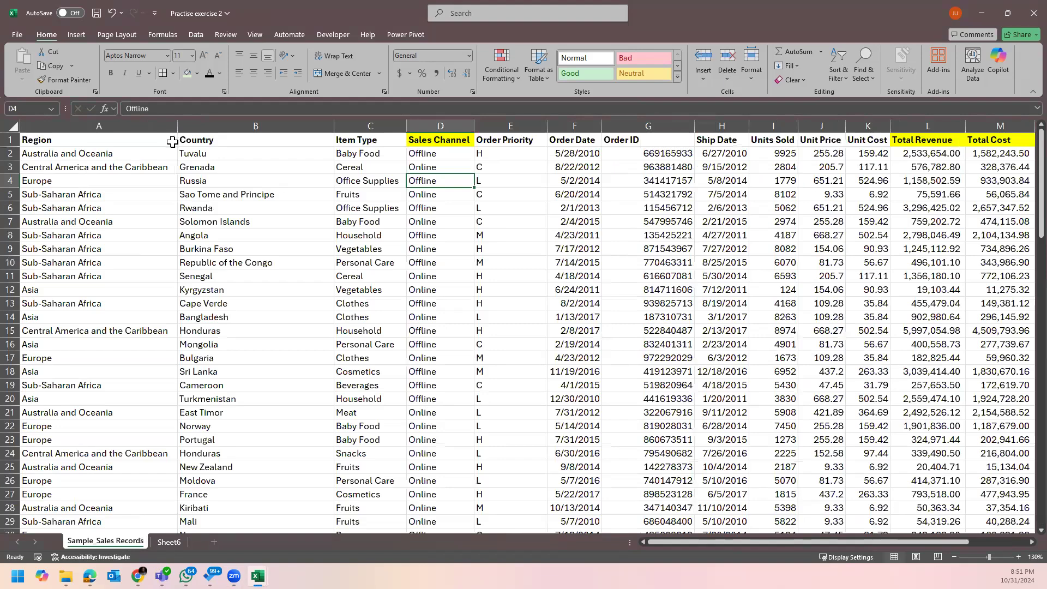
left_click(263, 144)
left_click(198, 196)
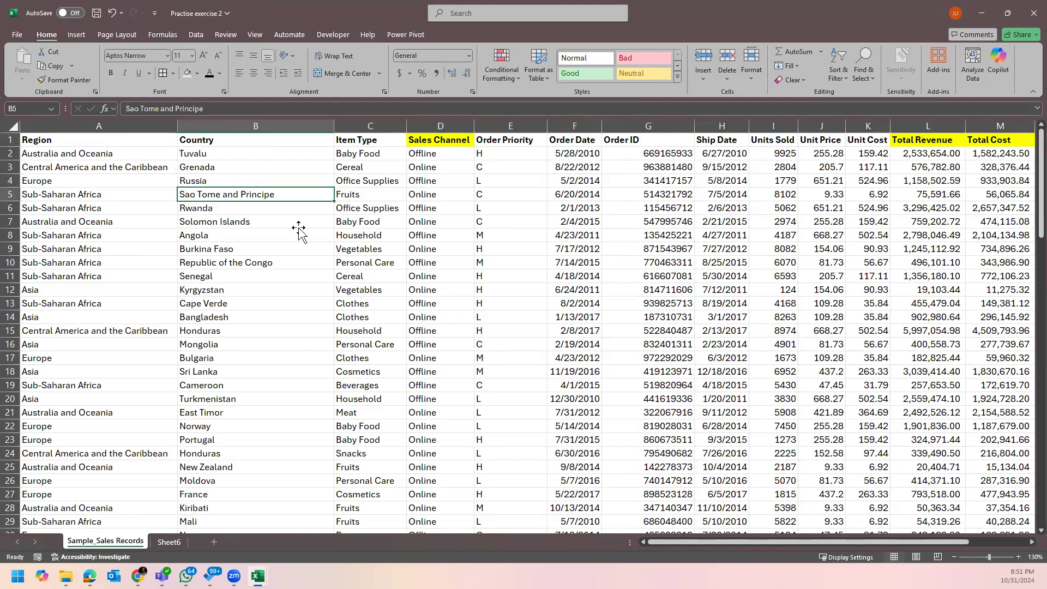
left_click(386, 248)
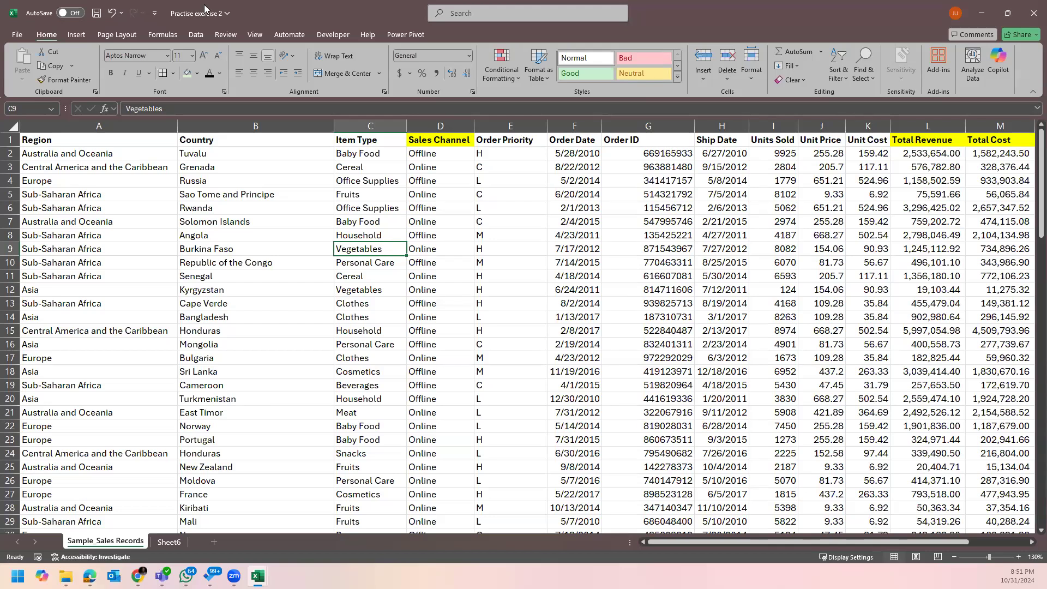
left_click(106, 197)
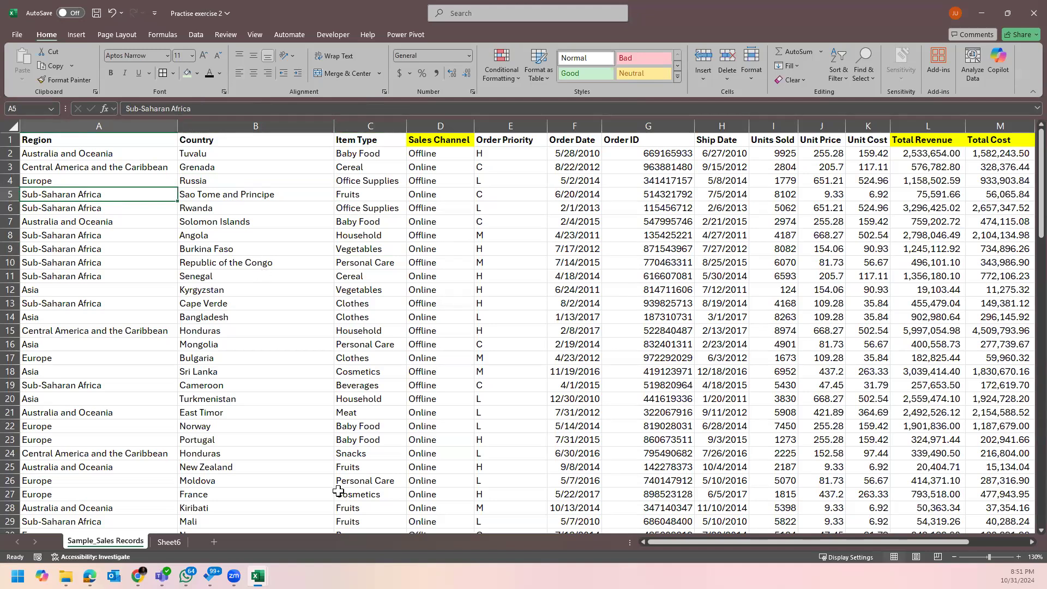
left_click(175, 543)
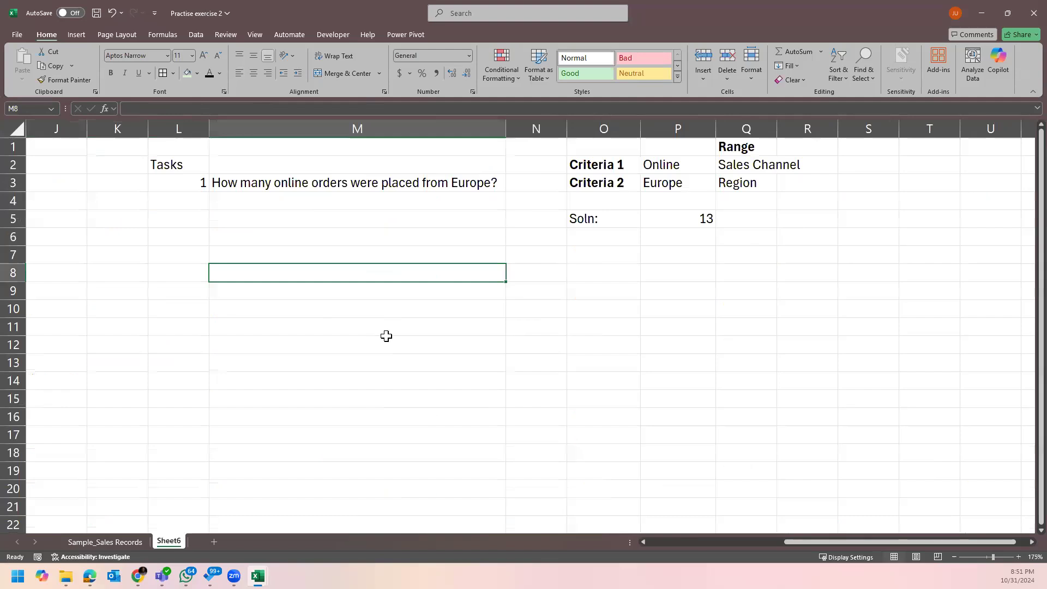
left_click(205, 183)
Extend the task numbering so L4 reads 2.
left_click_drag(207, 190, 210, 209)
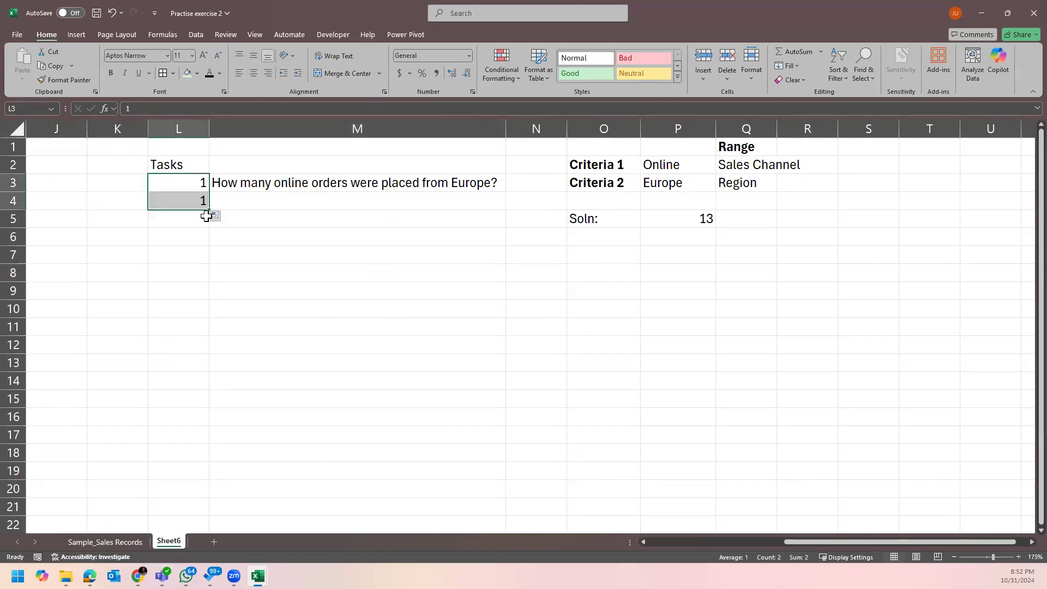
left_click(218, 216)
left_click(242, 243)
Begin the task 2 question in M4: 'How many orders where placed from Asia'.
left_click(259, 203)
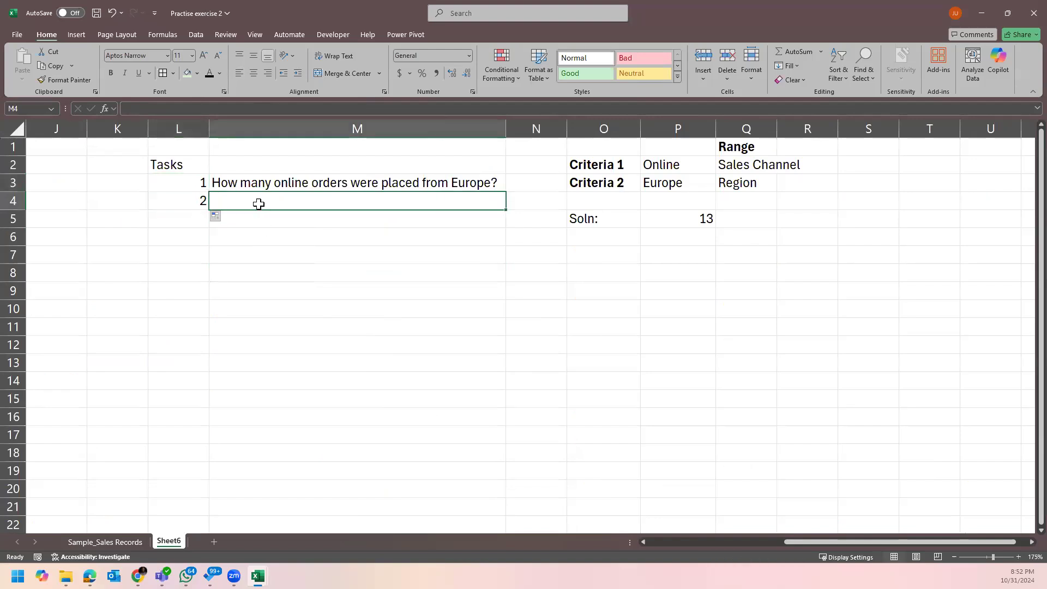
type("How")
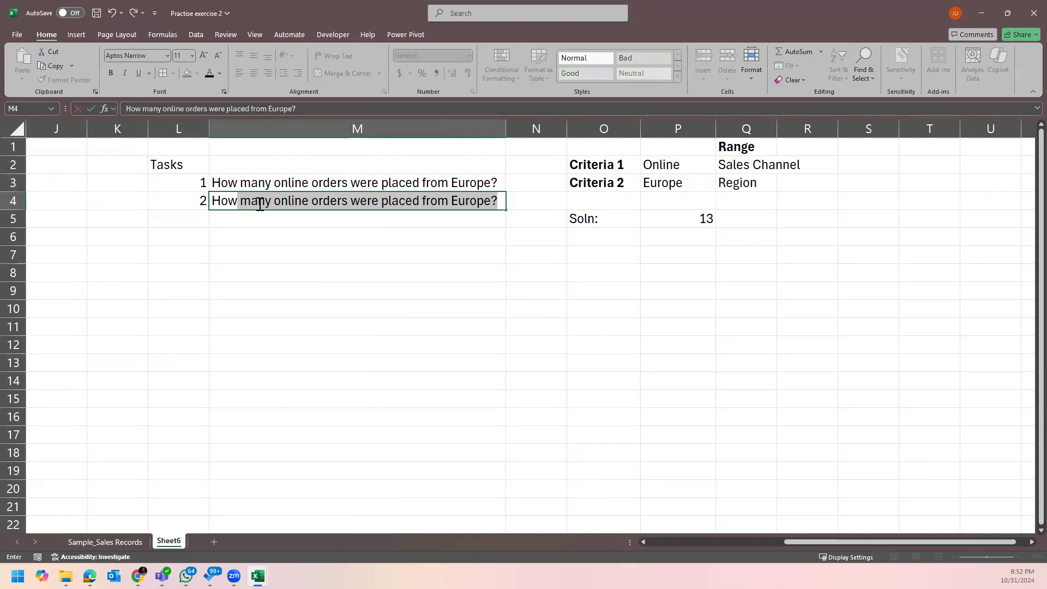
type("ma")
key("BackSpace")
key("BackSpace")
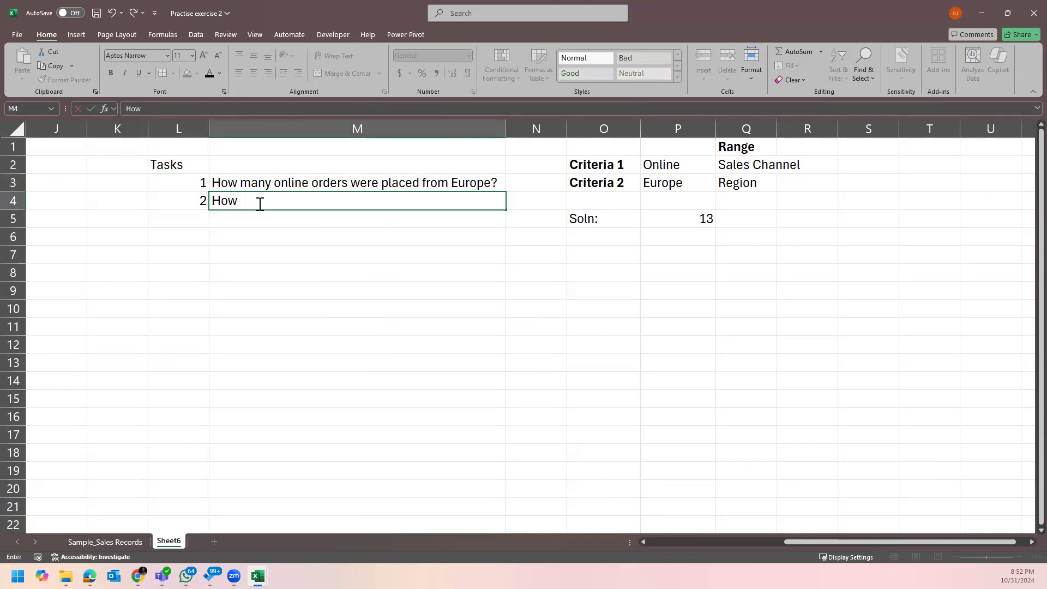
type("many")
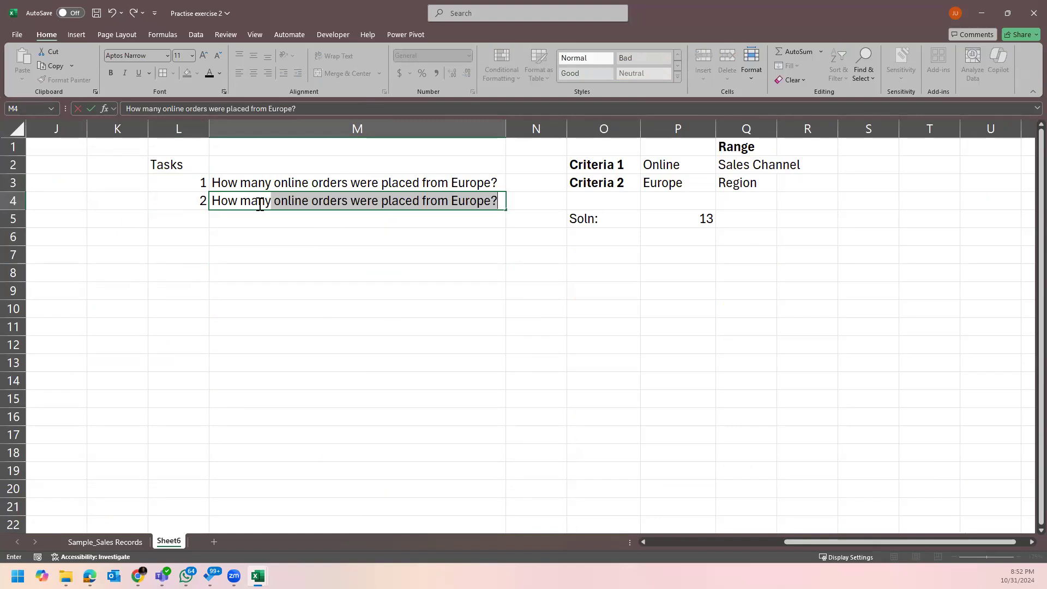
key("BackSpace")
type("orders where ")
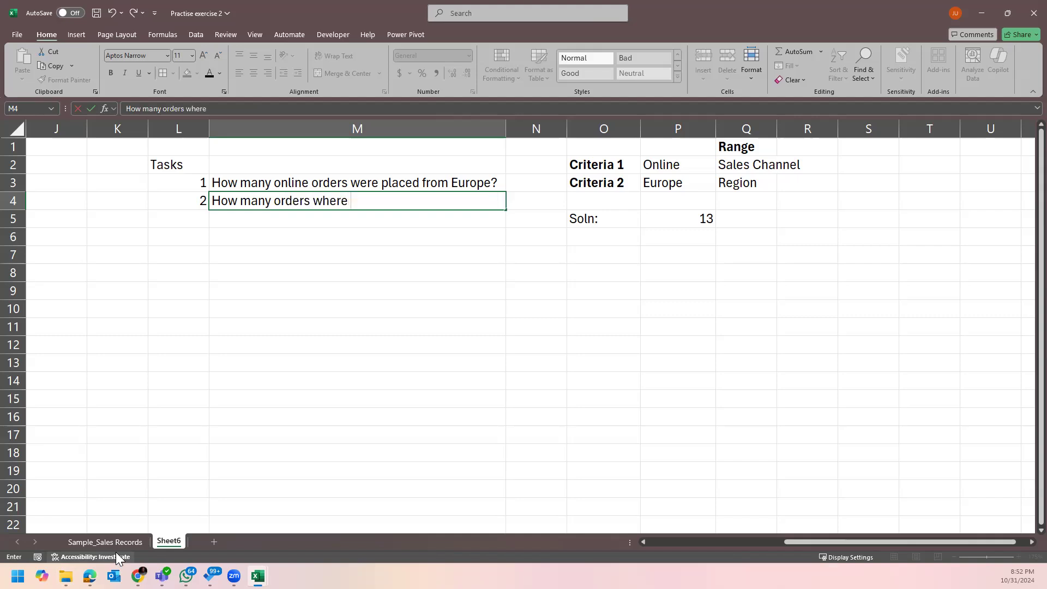
type("placed from Asia")
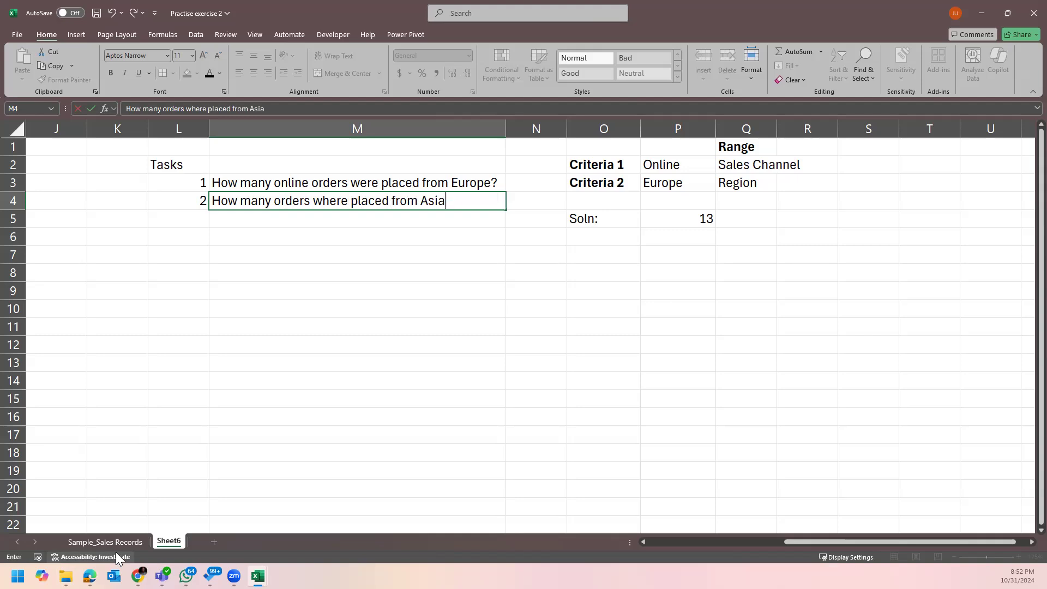
Add 'Household item' and 'under priority H' to the M4 question, then autofit column M.
left_click(125, 541)
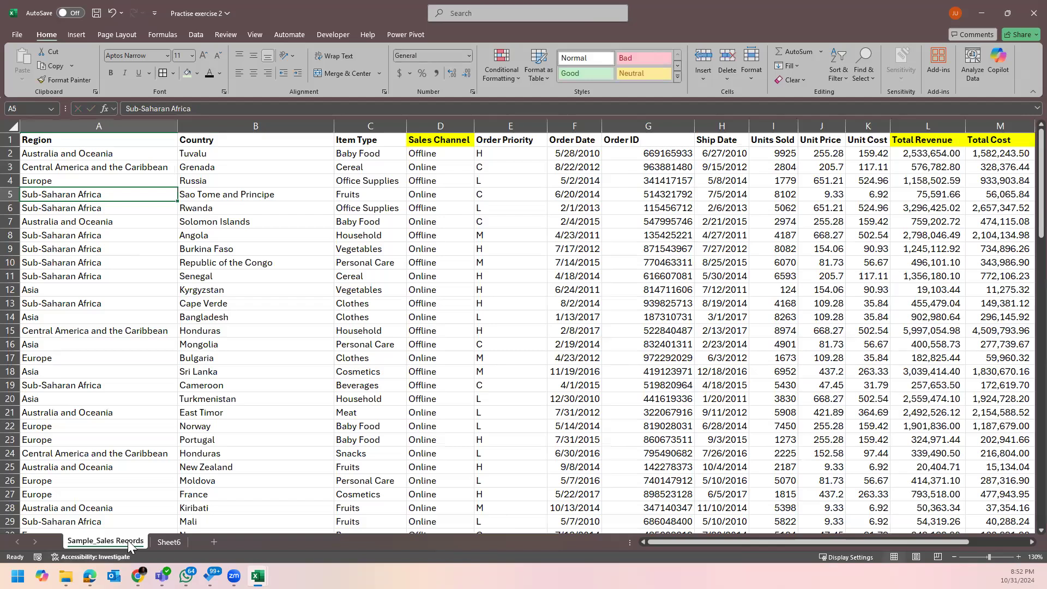
left_click(170, 543)
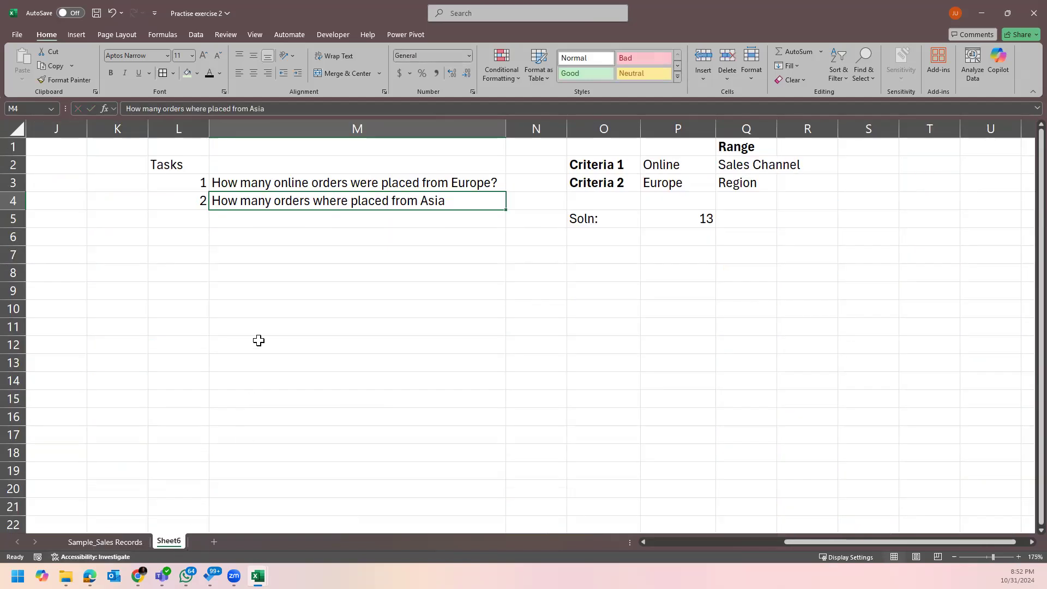
double_click(299, 200)
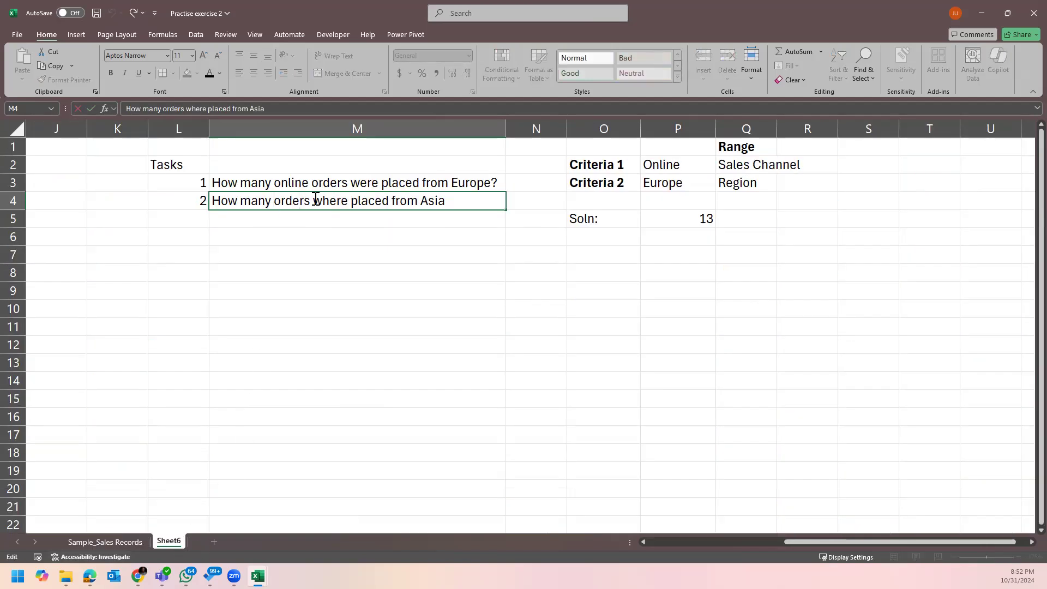
type("Hous")
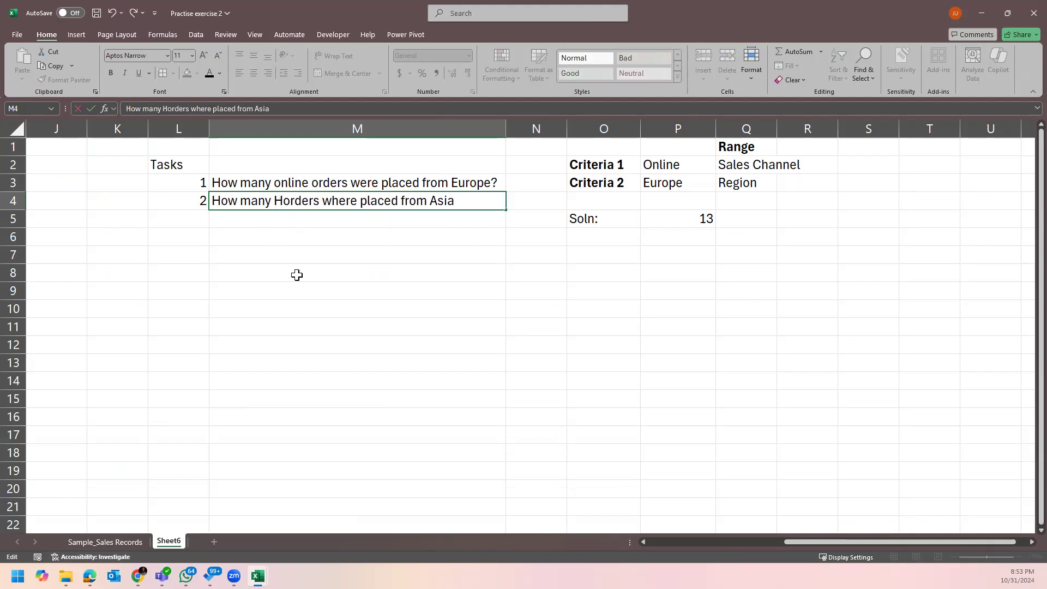
type("e")
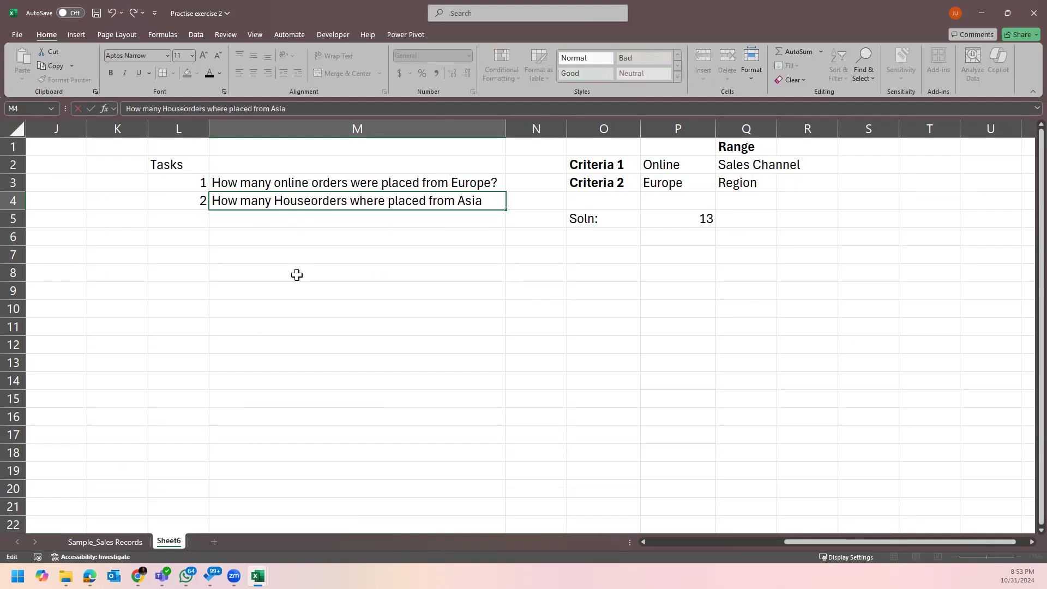
type("hold ")
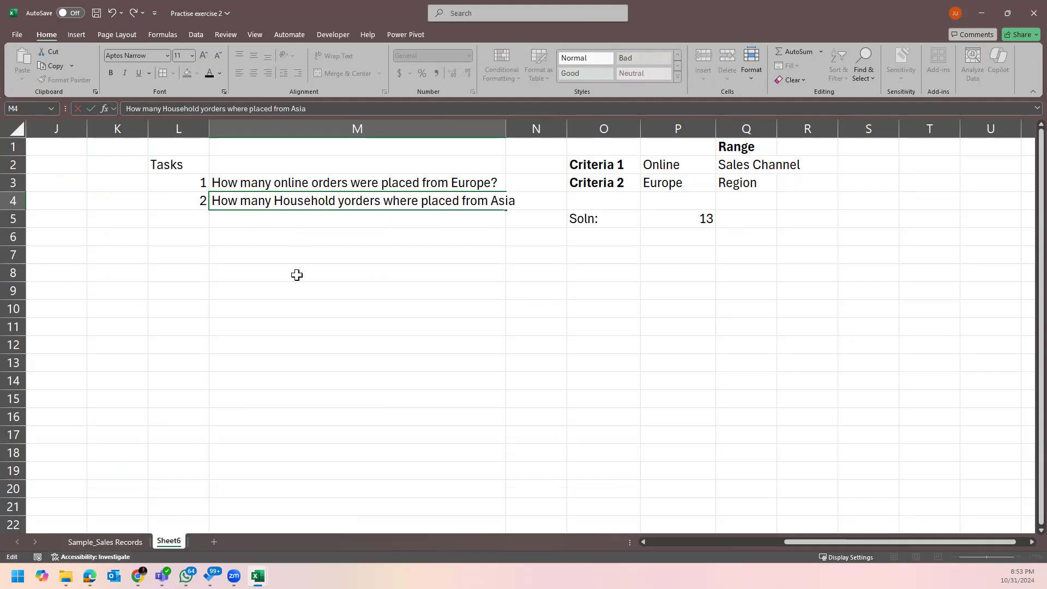
type("items")
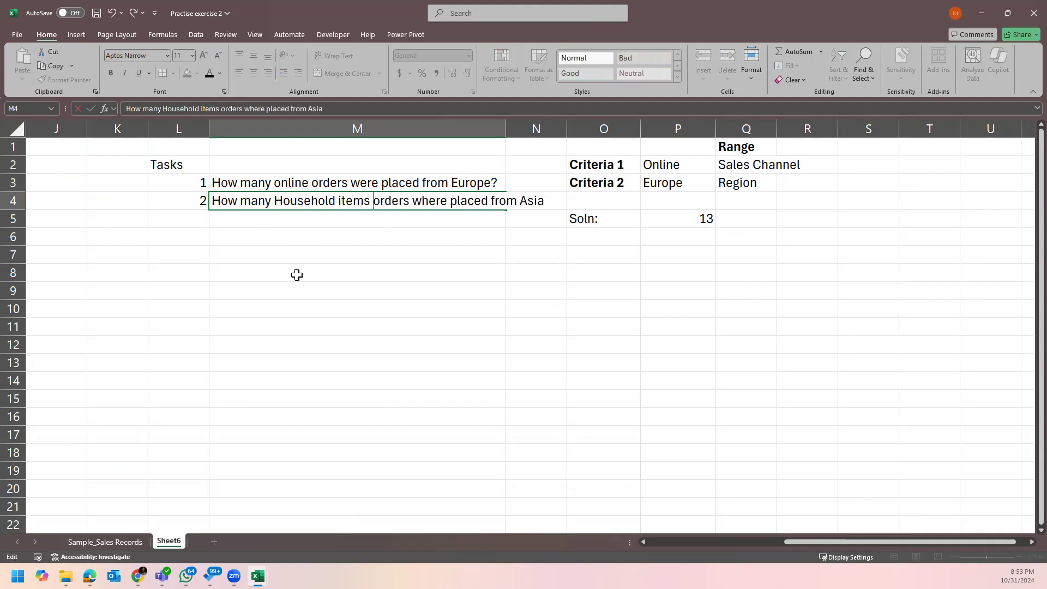
key("BackSpace")
key("BackSpace")
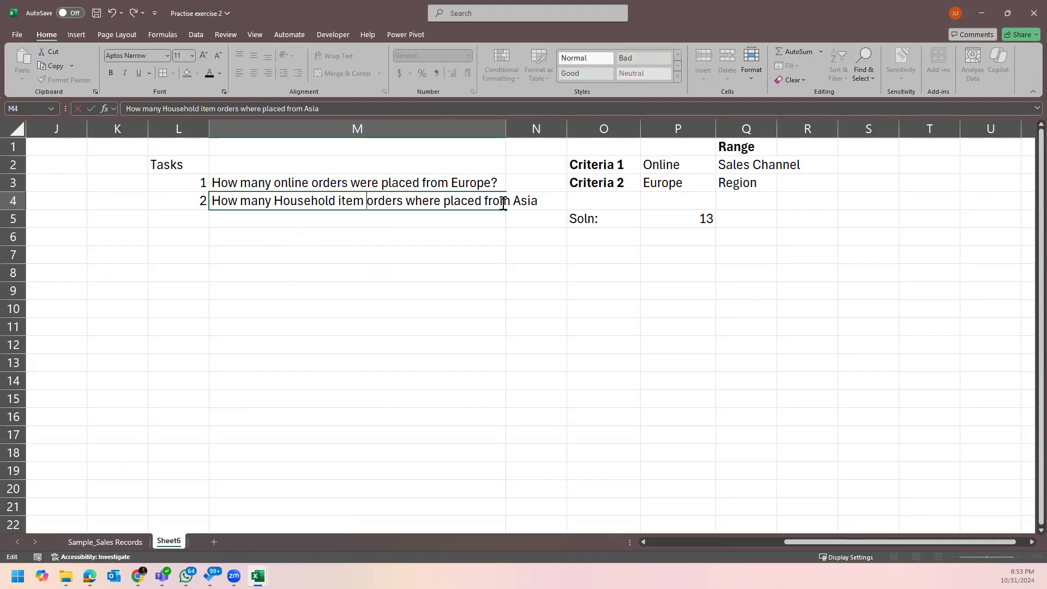
left_click_drag(512, 121, 546, 147)
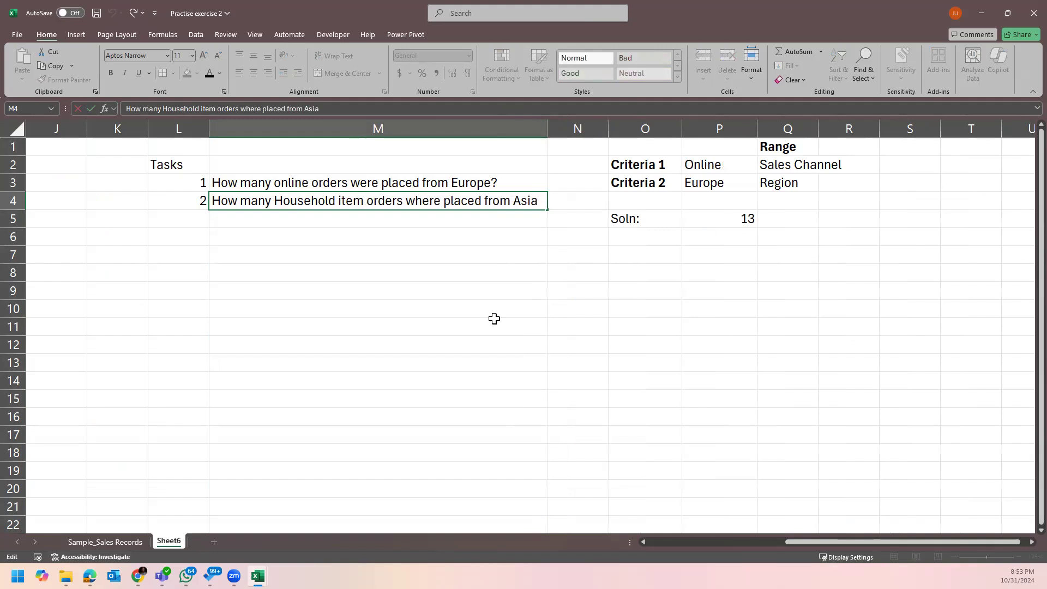
type("under prior")
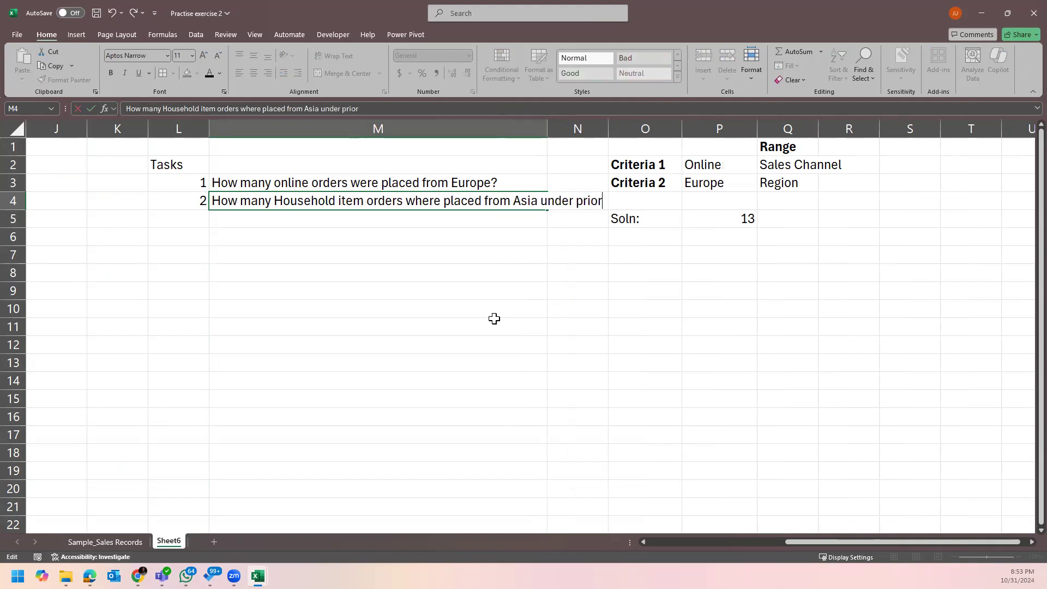
type("ity H")
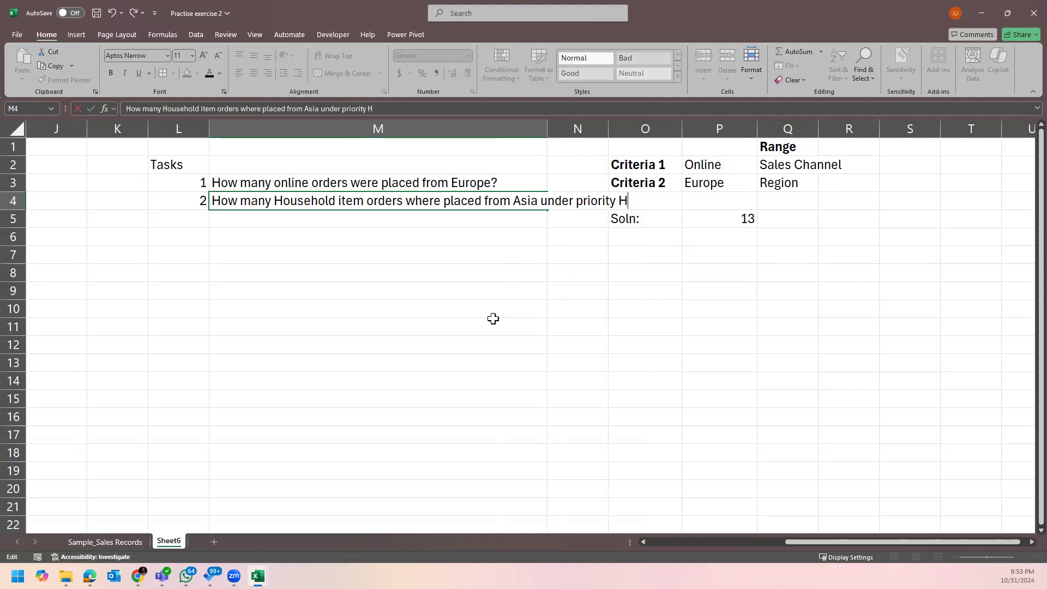
key("Return")
key("Return")
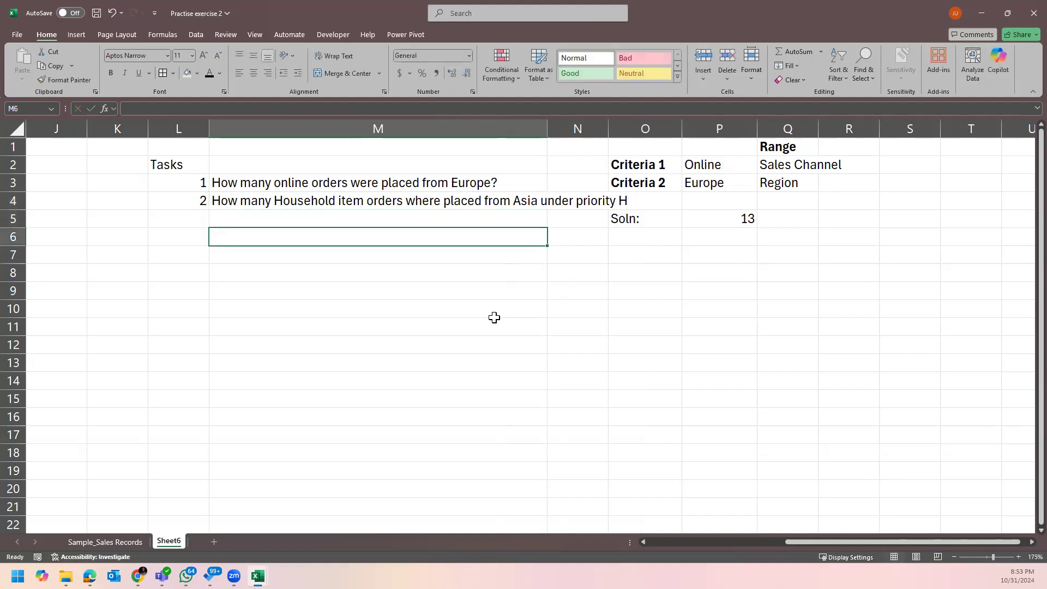
double_click(548, 128)
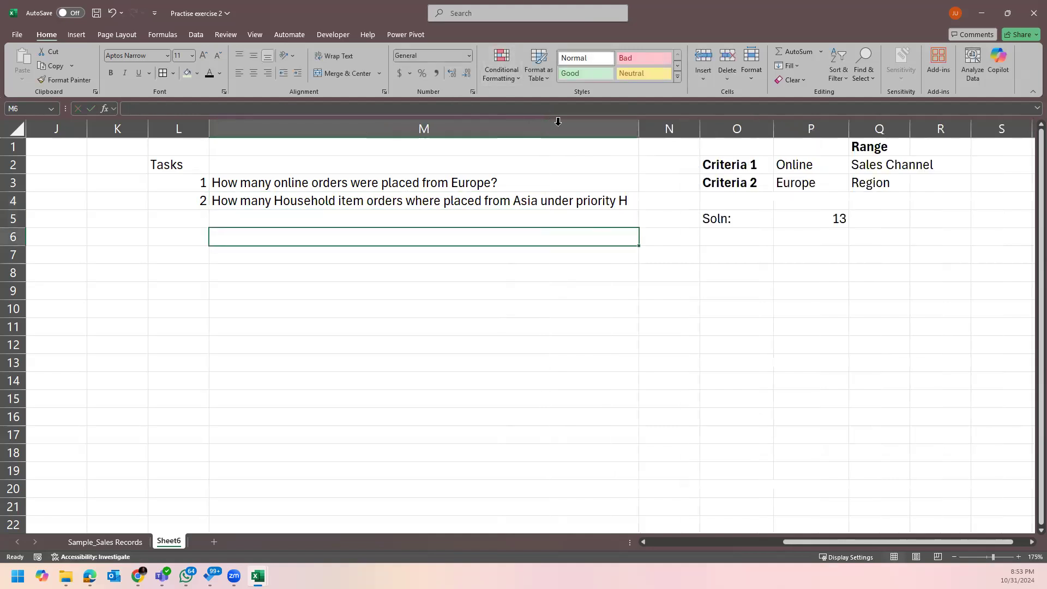
Fill the task 2 question cell M4 with light green.
left_click(475, 201)
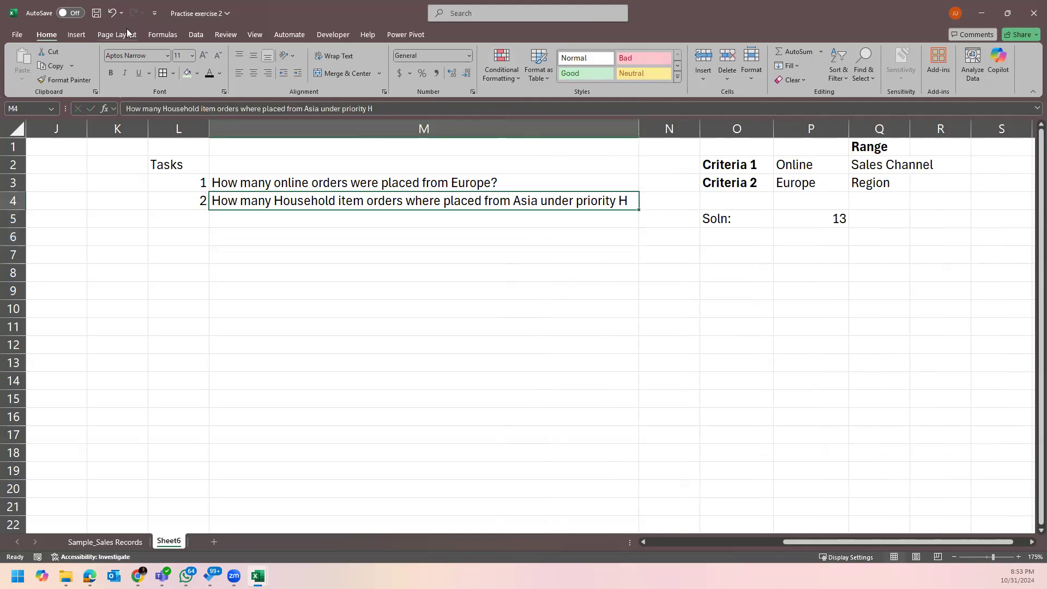
left_click(187, 74)
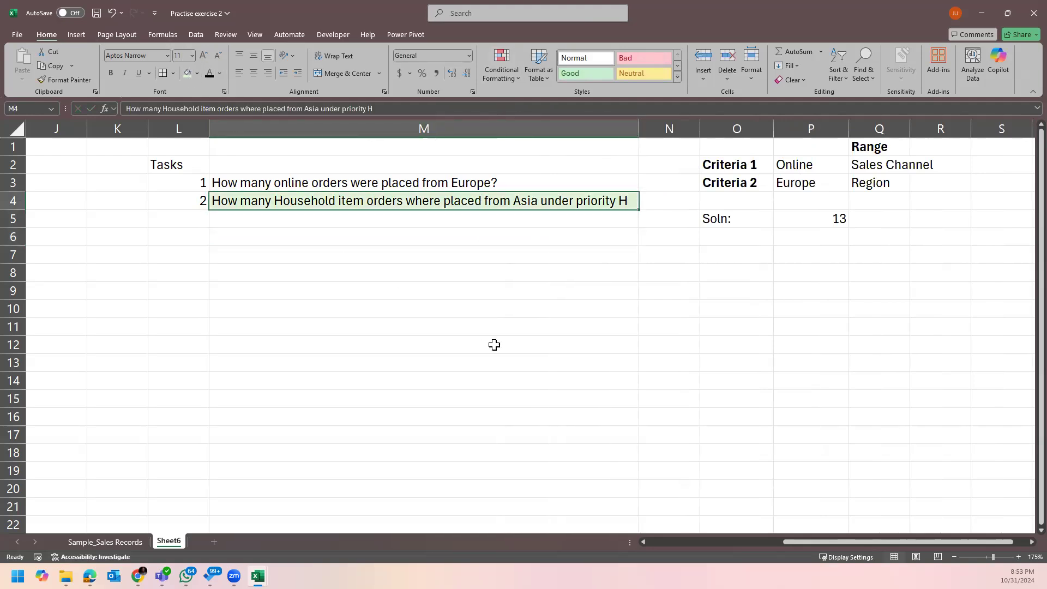
left_click(473, 324)
Review the task questions in M4 and M3 on Sheet6.
scroll(473, 324, "up", 2)
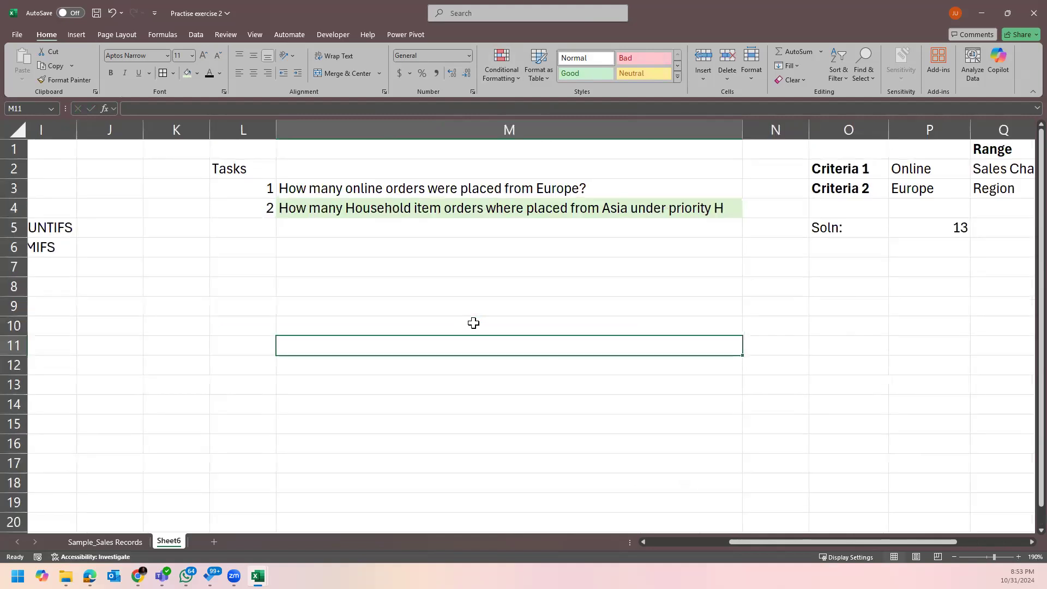
left_click_drag(796, 540, 850, 541)
left_click(610, 264)
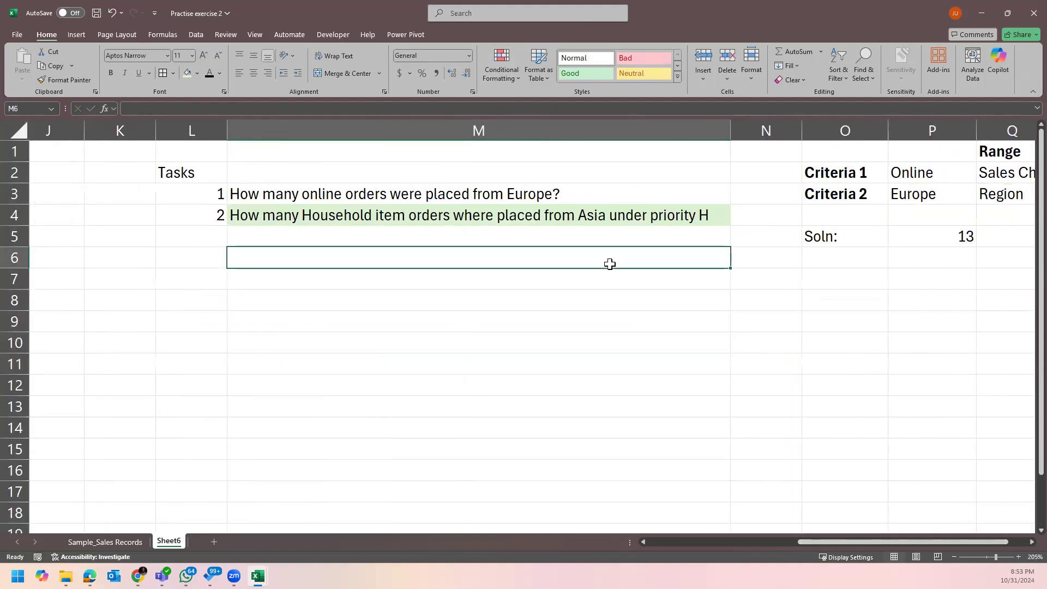
left_click(620, 219)
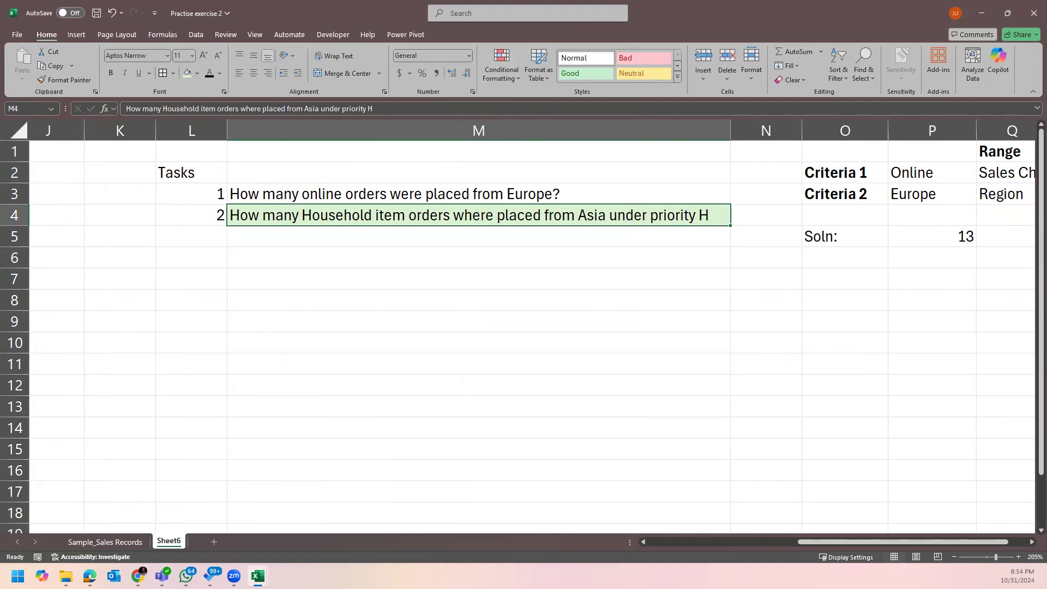
left_click(649, 264)
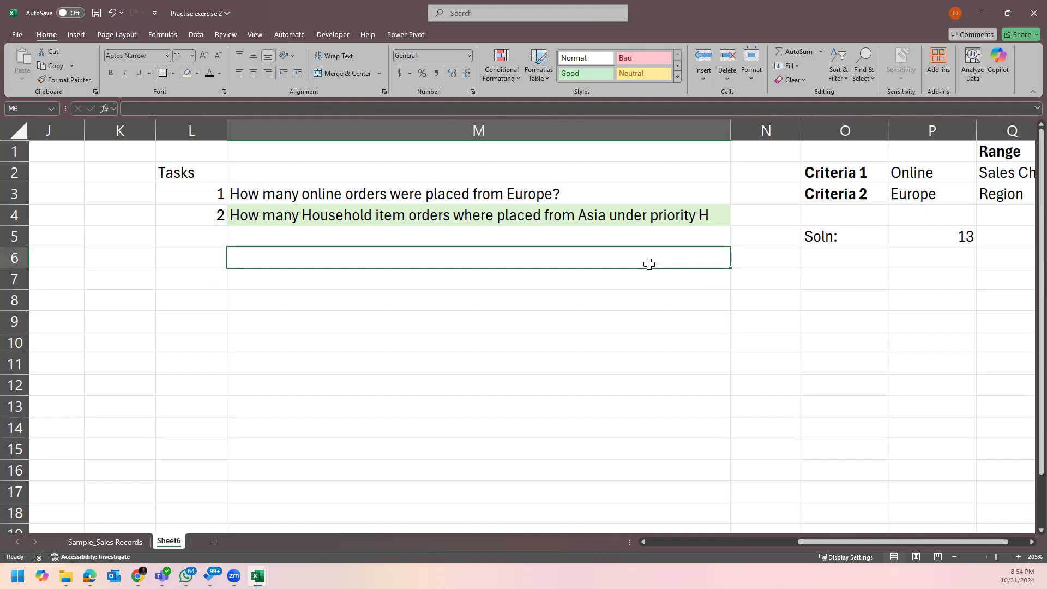
left_click(574, 191)
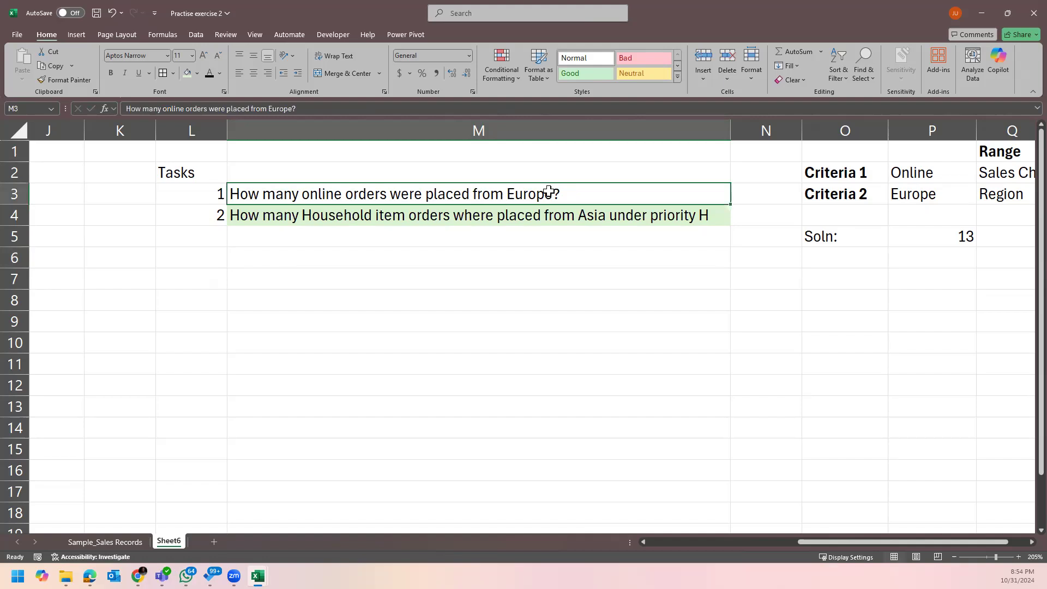
On Sample_Sales Records, turn on header filters with Ctrl+Shift+L.
left_click(121, 542)
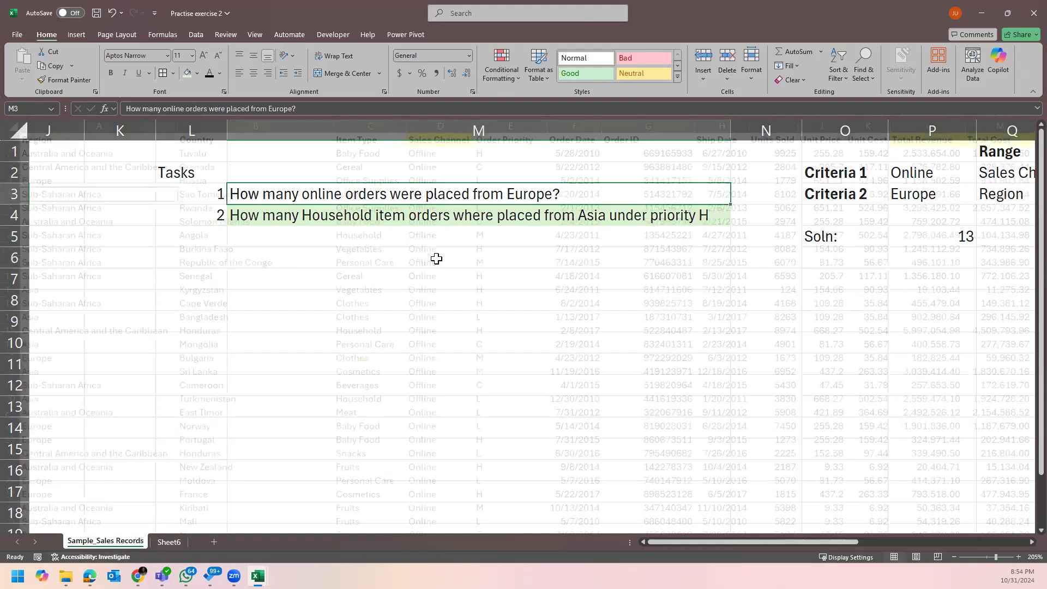
left_click(104, 130)
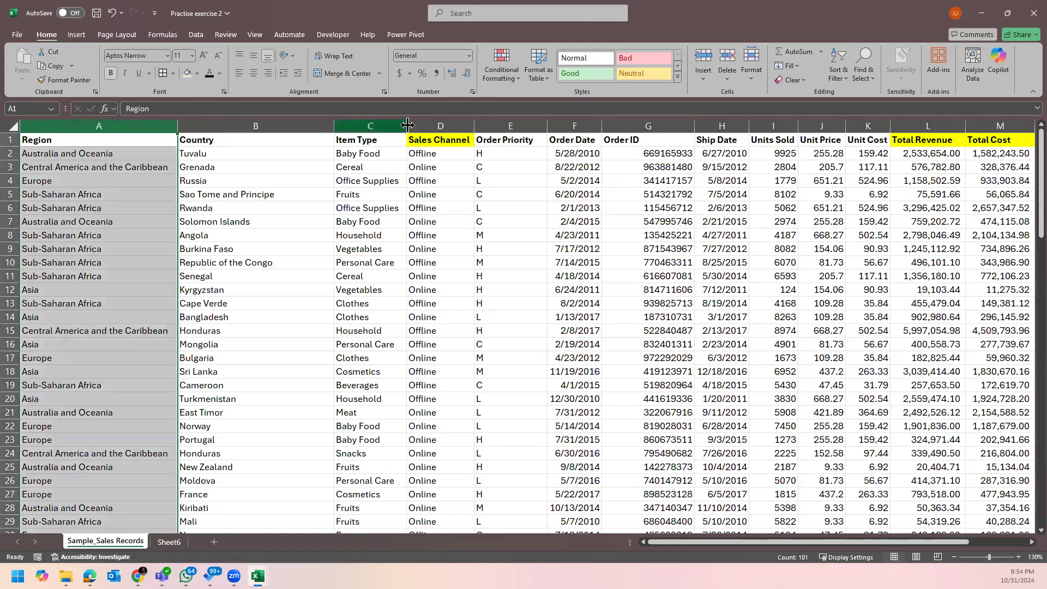
left_click(448, 126)
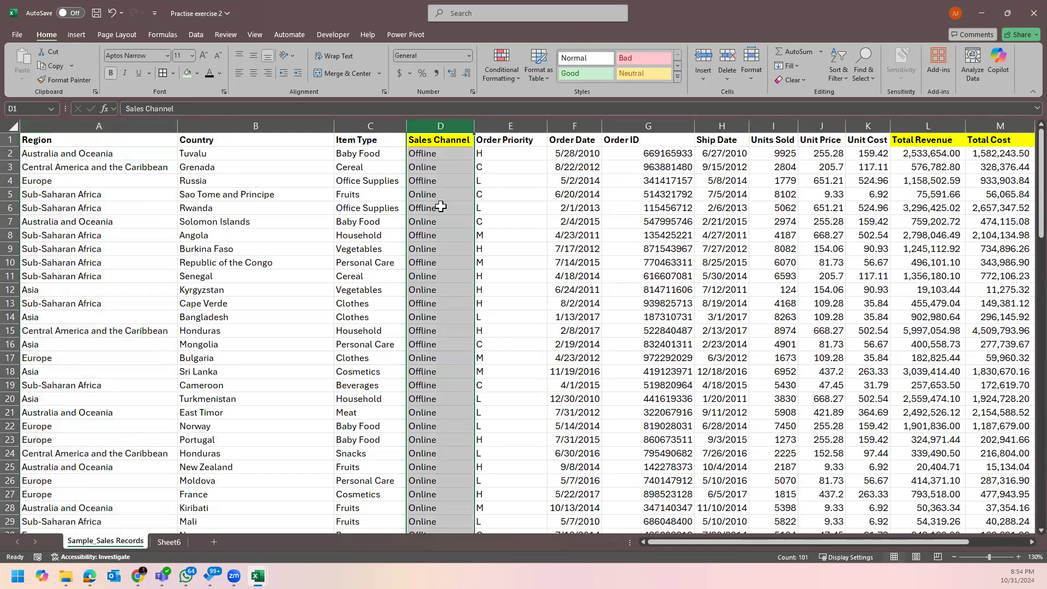
left_click(349, 142)
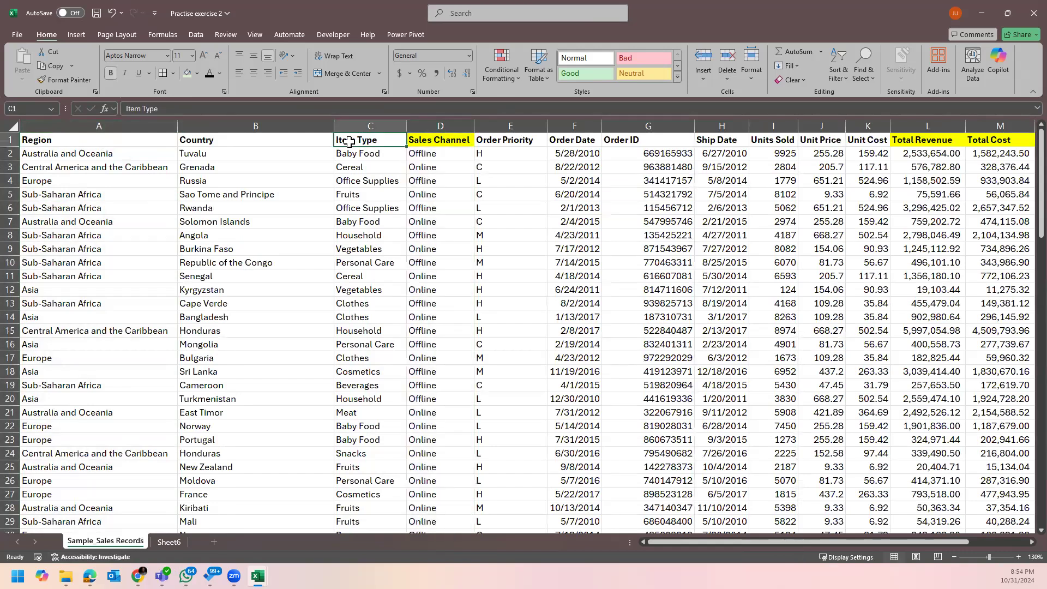
key("ctrl+shift+l")
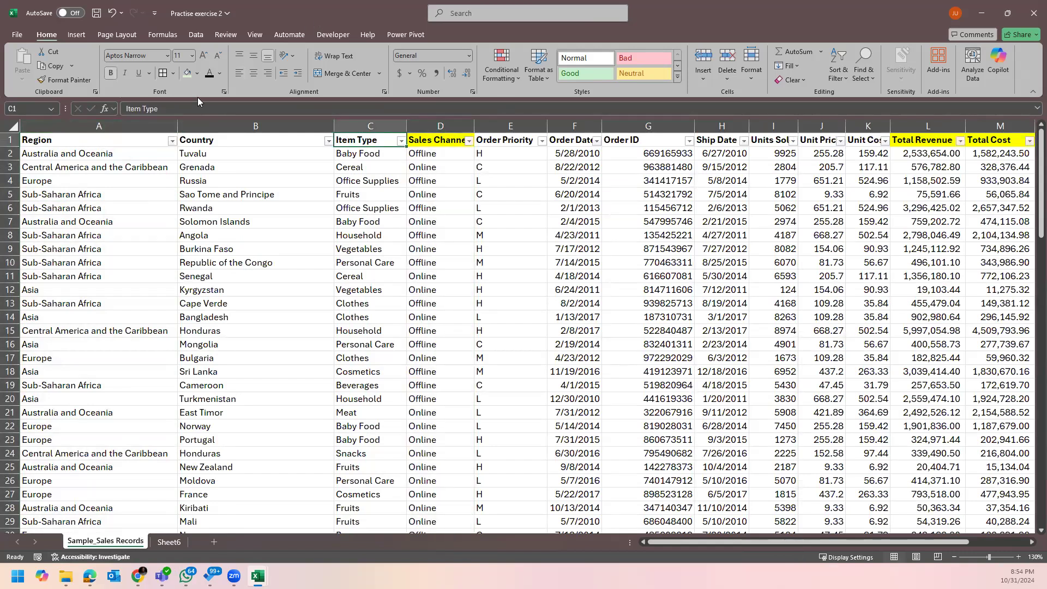
Filter Region to Europe and Sales Channel to Online, selecting the 13 matching rows.
left_click(172, 141)
left_click(66, 284)
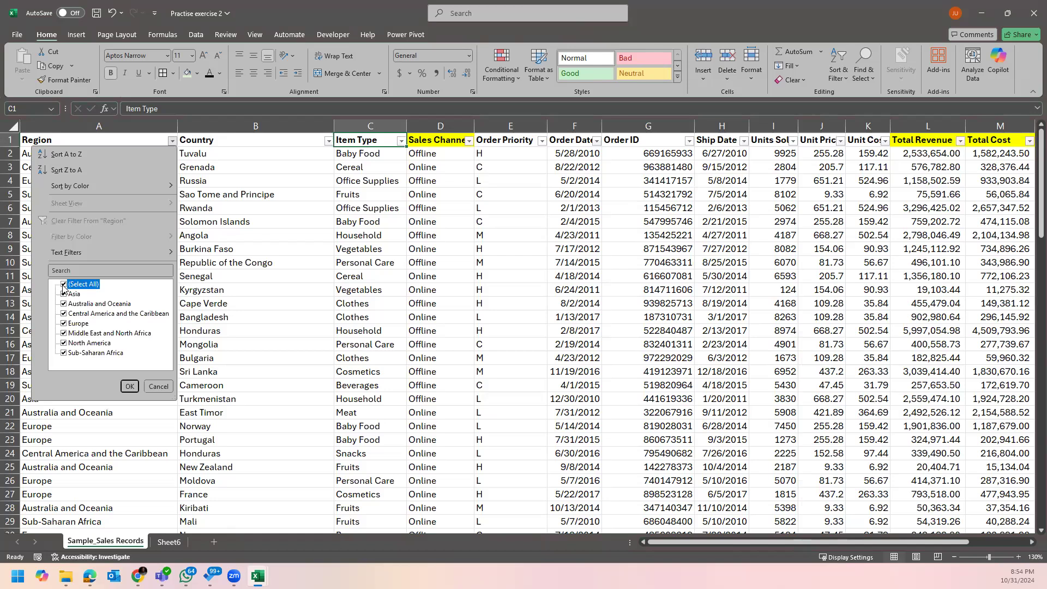
left_click(64, 323)
left_click(131, 387)
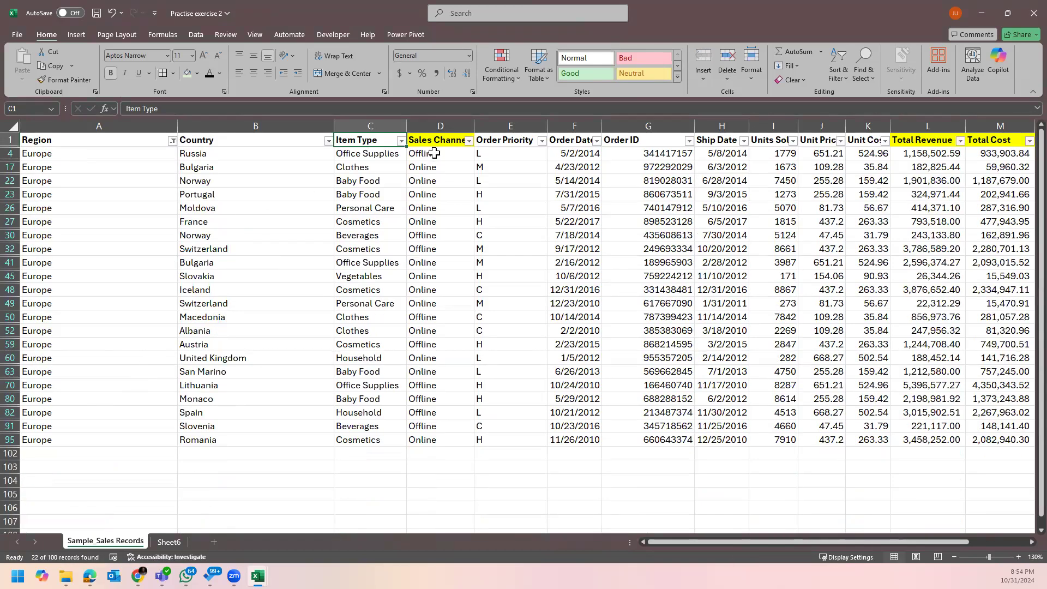
left_click(468, 141)
left_click(360, 284)
left_click(361, 304)
left_click(426, 386)
left_click_drag(453, 154, 449, 319)
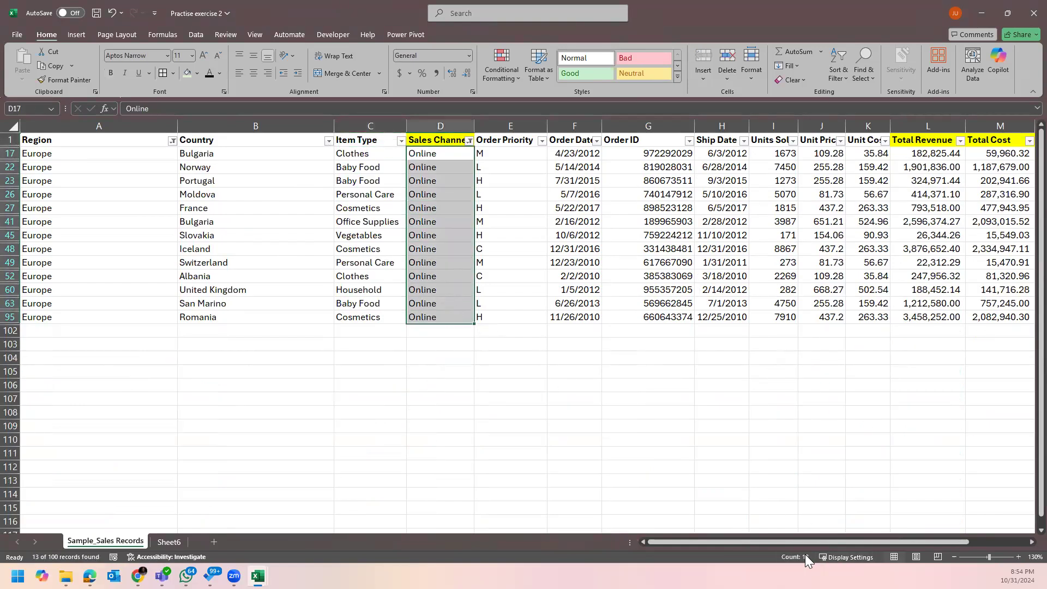
Clear the Sales Channel and Region filters to show all rows again.
left_click(469, 141)
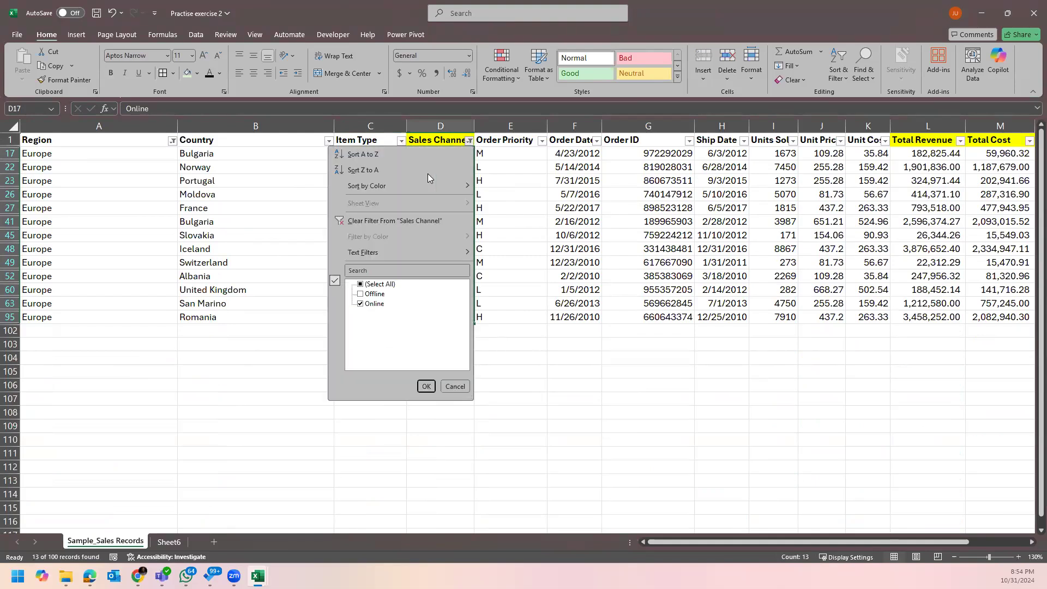
left_click(370, 220)
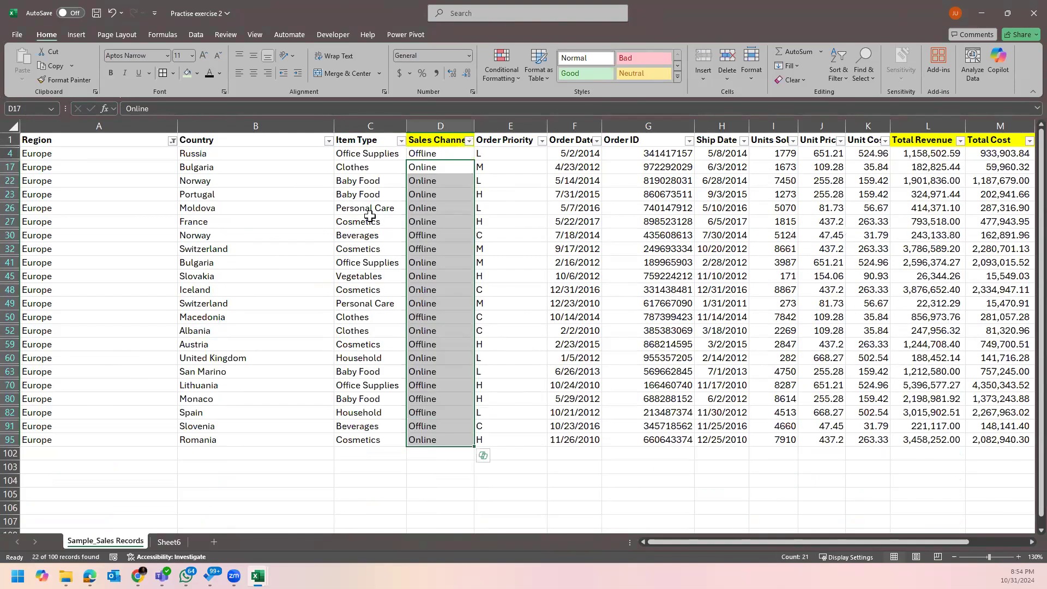
left_click(172, 141)
left_click(87, 220)
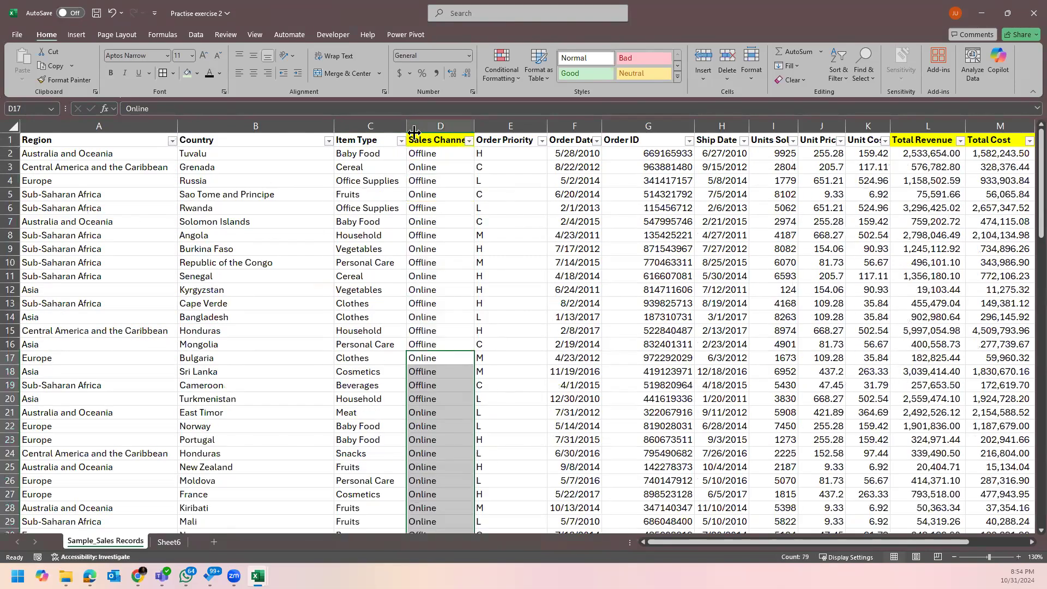
left_click(417, 143)
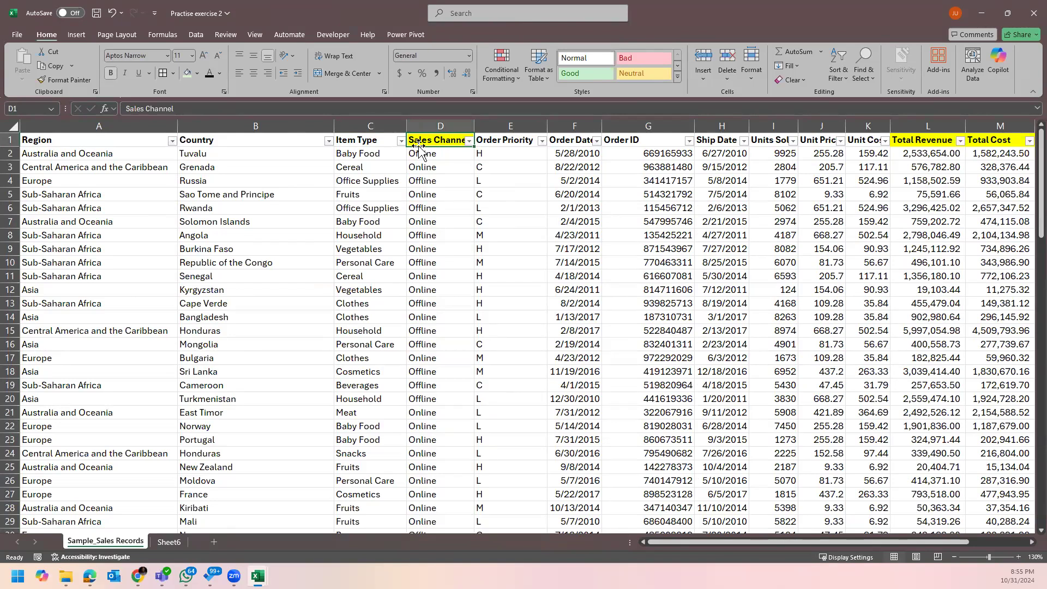
left_click(378, 140)
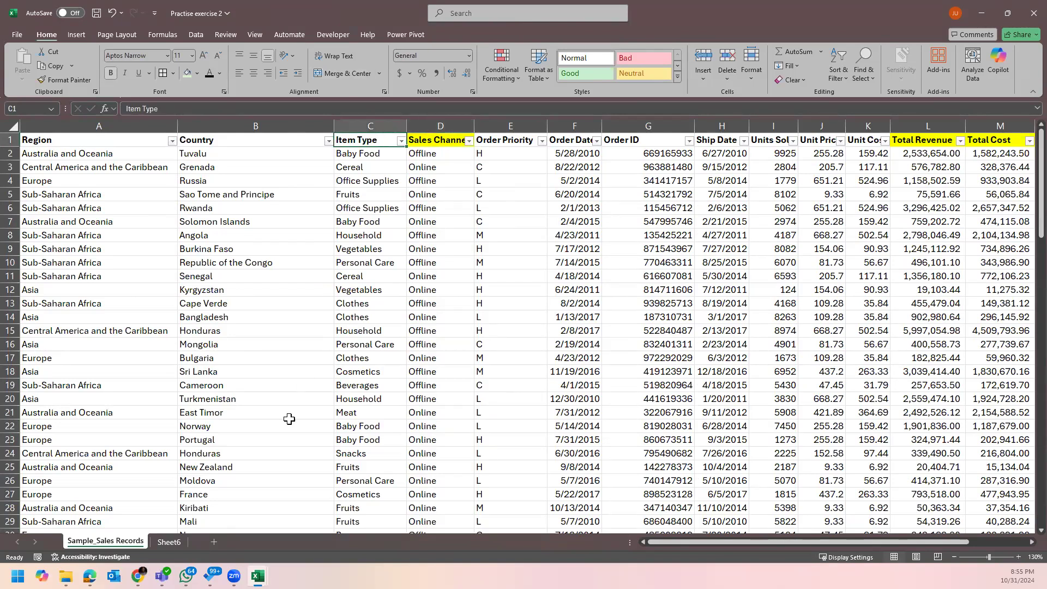
In Practise exercise 4, inspect the Service, Payment and Price columns on Data 3.
mouse_move(258, 575)
left_click(316, 517)
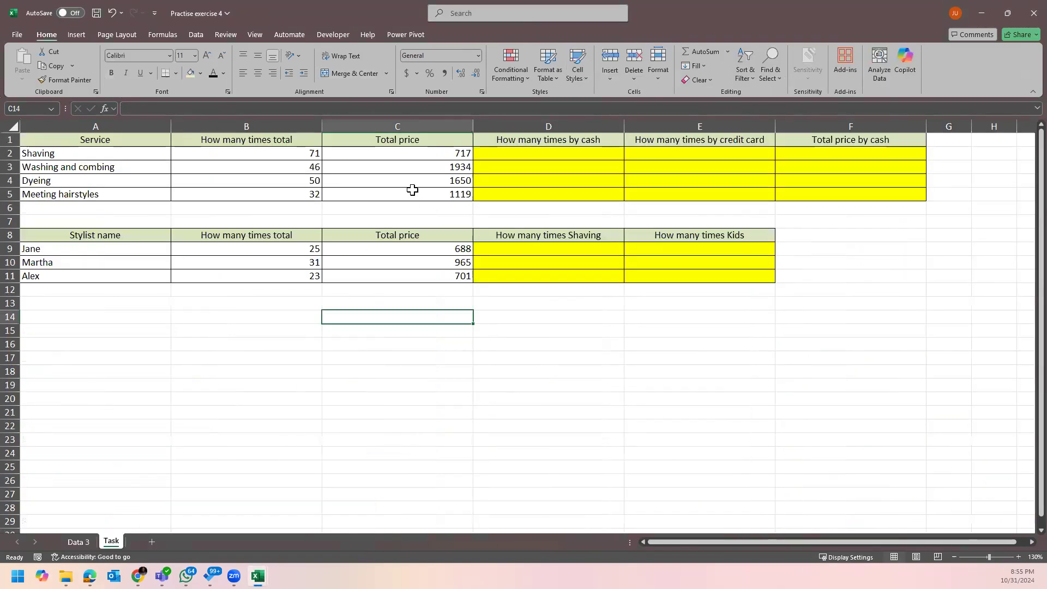
left_click(516, 153)
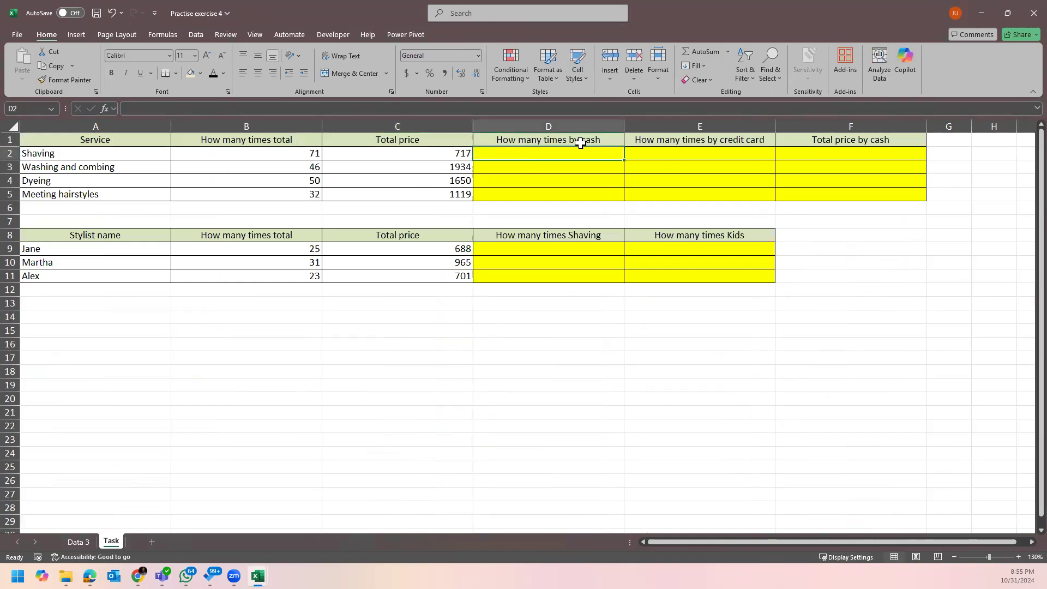
left_click(78, 541)
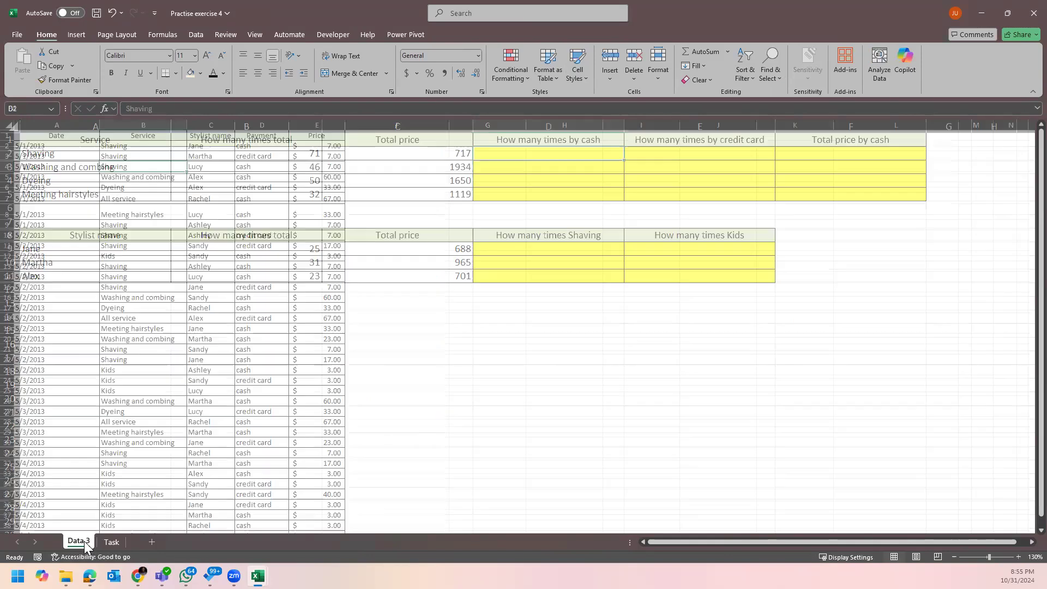
left_click(131, 125)
left_click(257, 125)
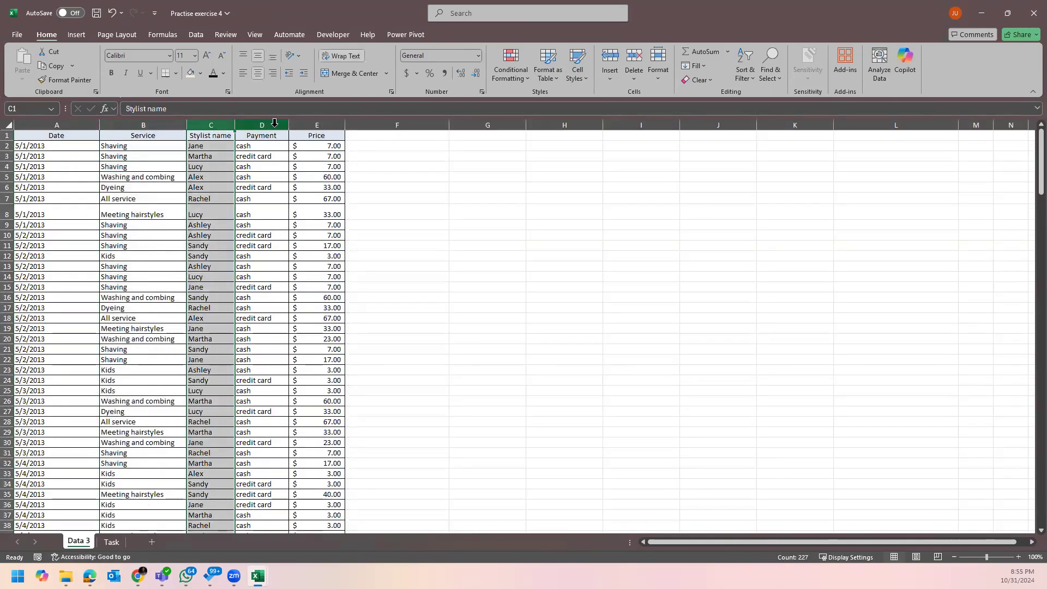
left_click(321, 124)
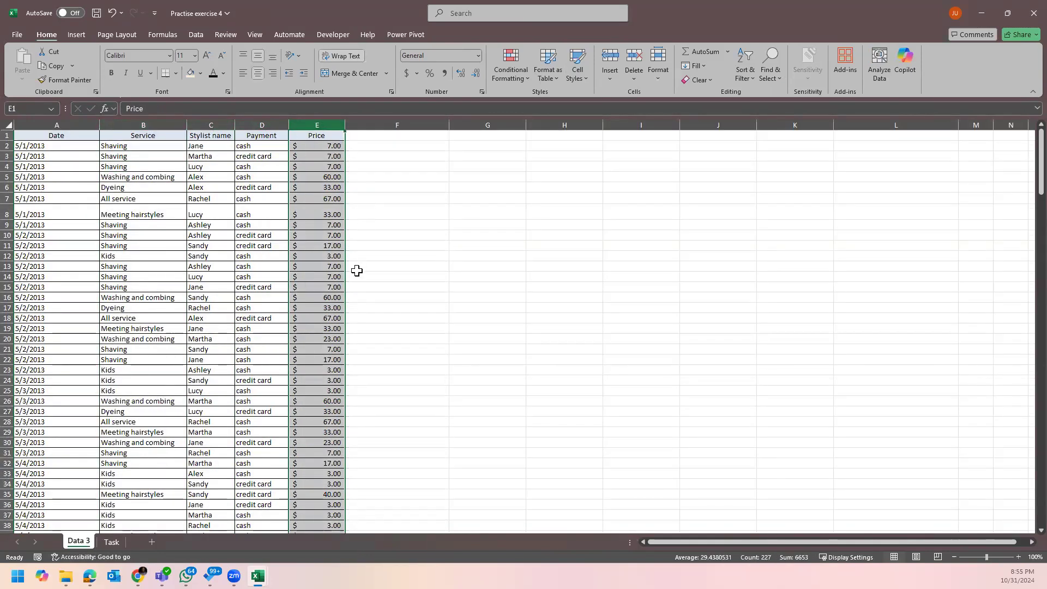
Review the Task sheet's Shaving service and 'How many times by cash' cells.
left_click(110, 541)
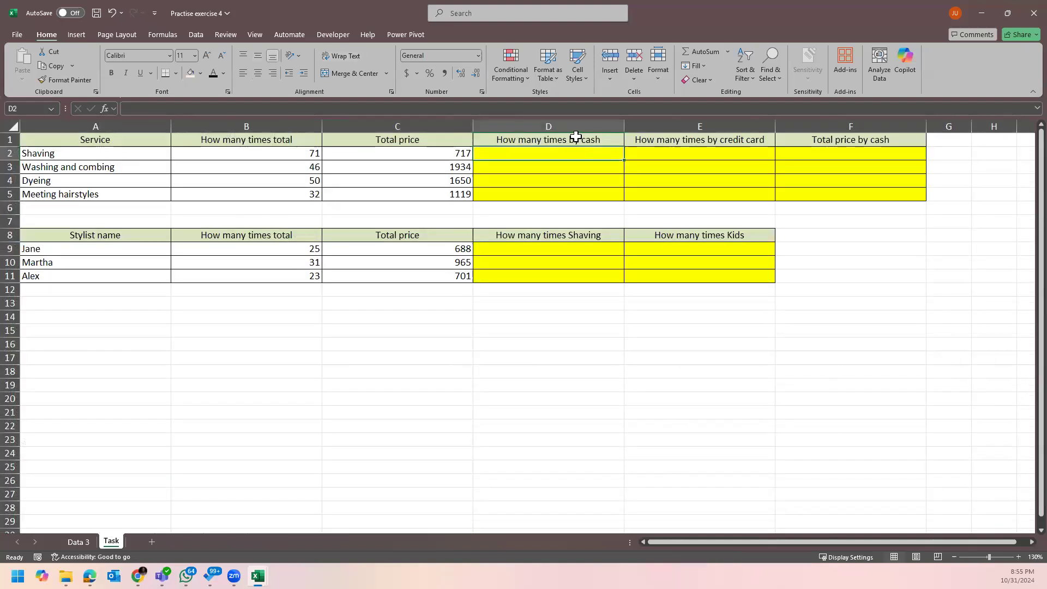
left_click(117, 156)
left_click(576, 139)
left_click(523, 155)
left_click(140, 153)
left_click(619, 140)
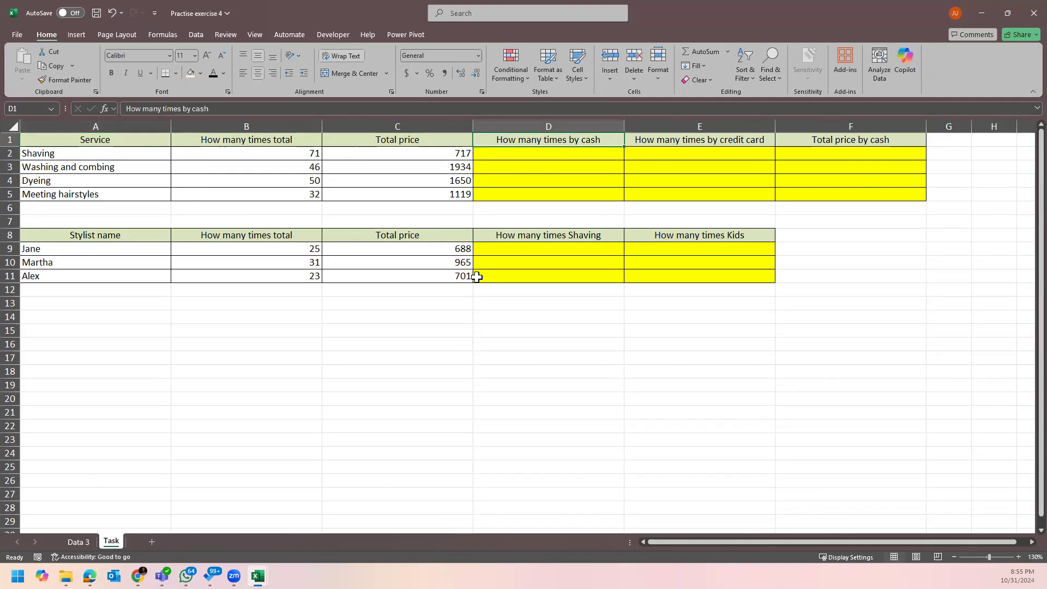
Glance at Data 3 again, then minimize the Practise exercise 4 window.
left_click(78, 541)
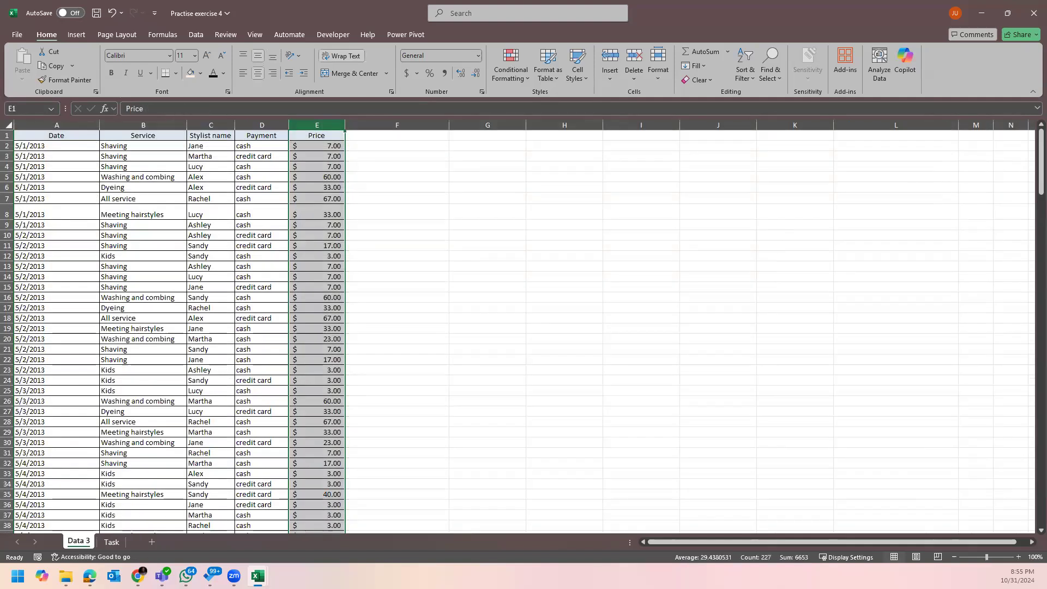
left_click(112, 541)
left_click(572, 147)
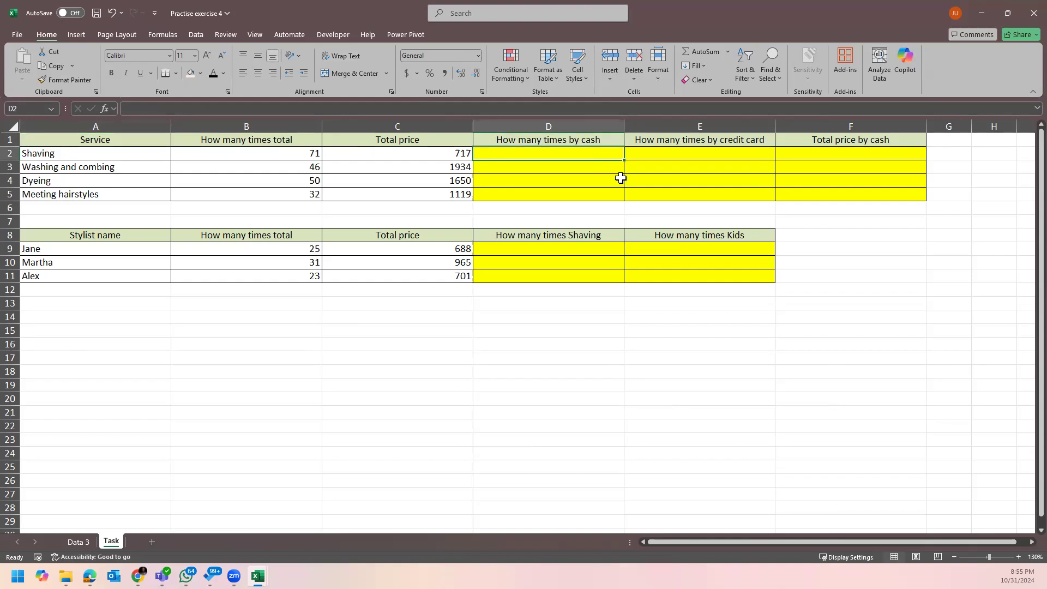
left_click(868, 261)
left_click(985, 17)
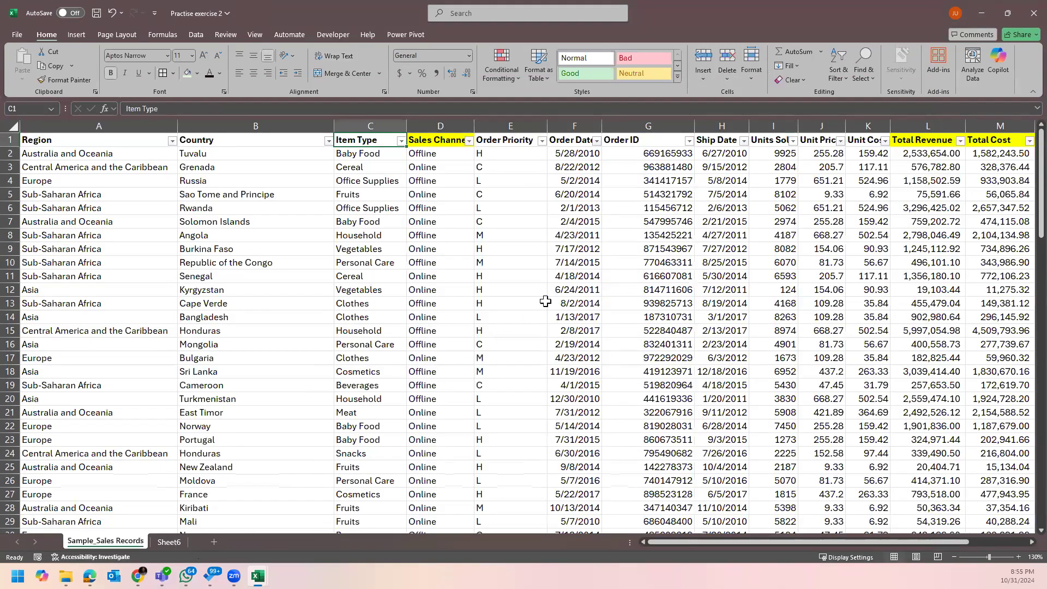
Go to Sheet6 with Ctrl+Page Down and look over the task 2 question in M4.
key("ctrl+Page_Down")
scroll(627, 302, "down", 1)
scroll(545, 262, "up", 1)
left_click(478, 222)
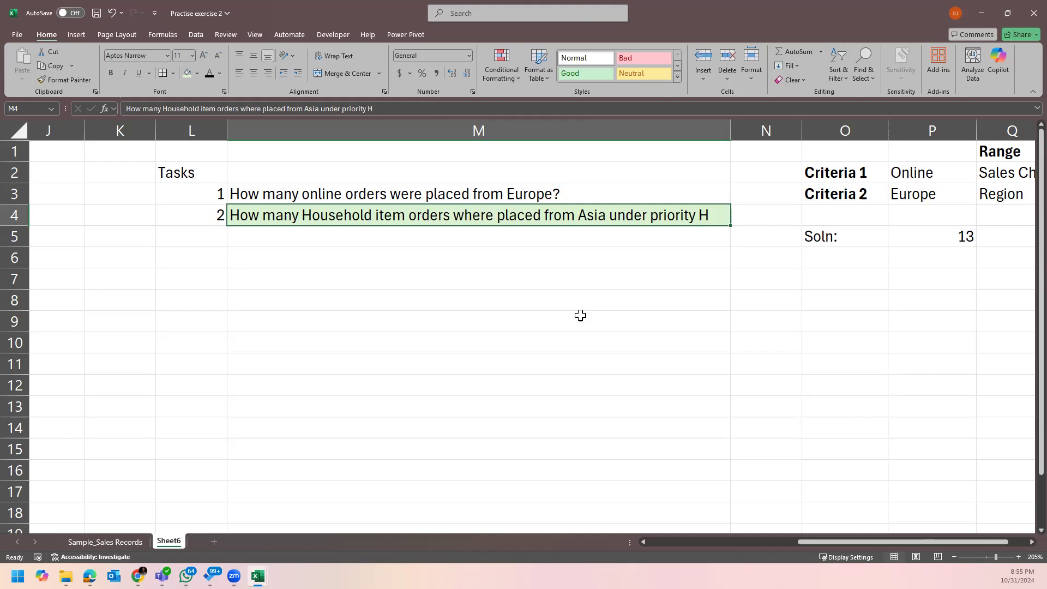
left_click(543, 255)
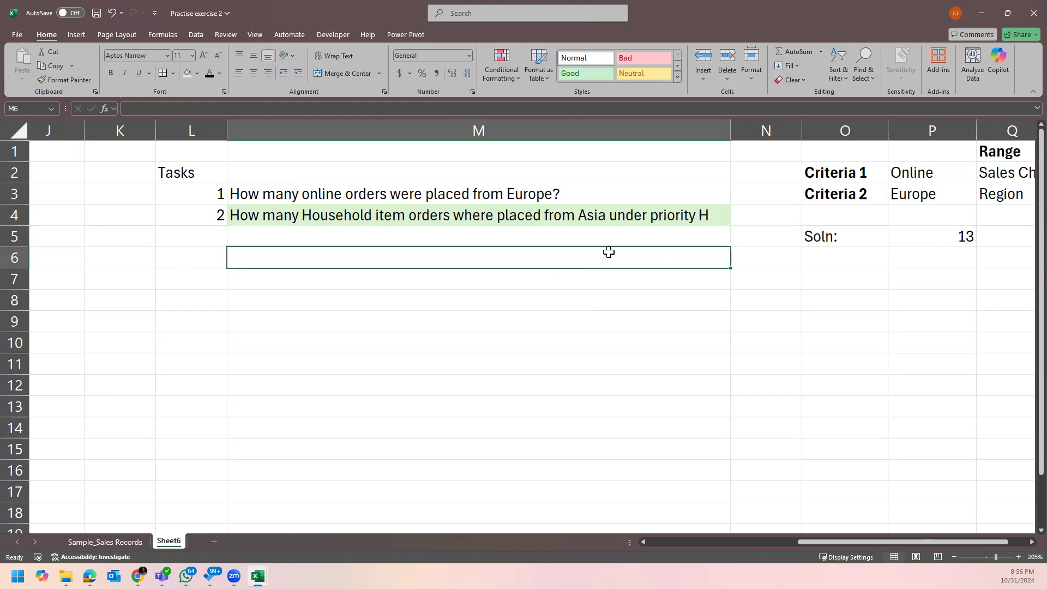
left_click(576, 216)
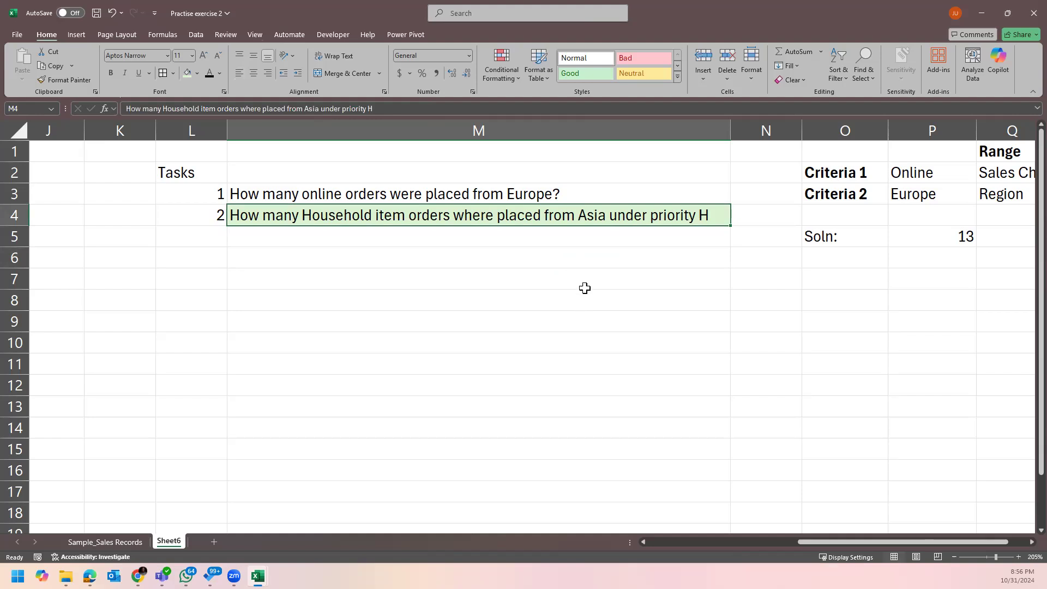
left_click(588, 234)
left_click(608, 211)
left_click(642, 294)
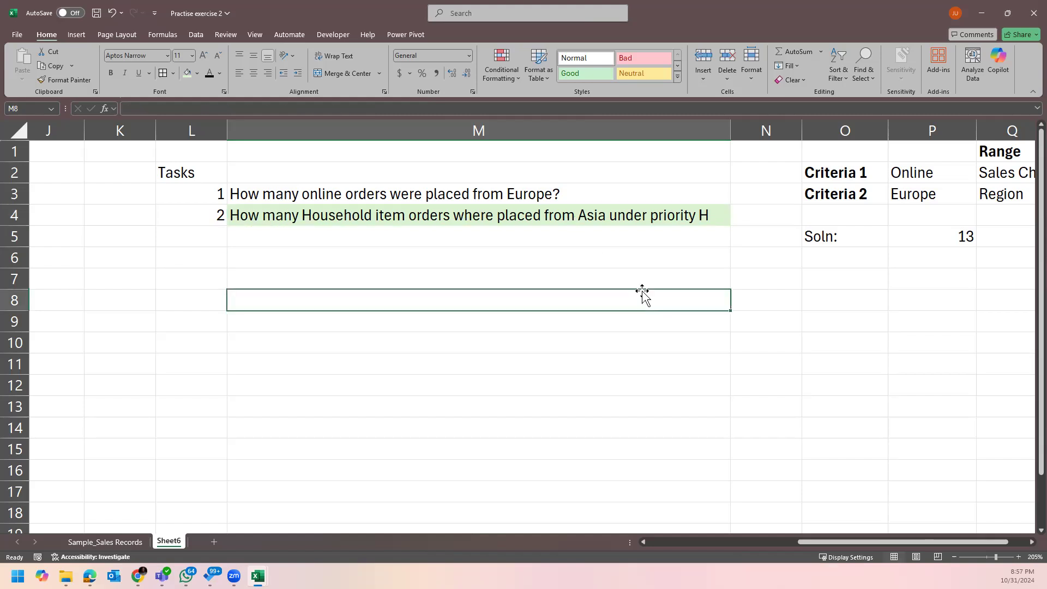
left_click(645, 237)
left_click(665, 218)
left_click(662, 284)
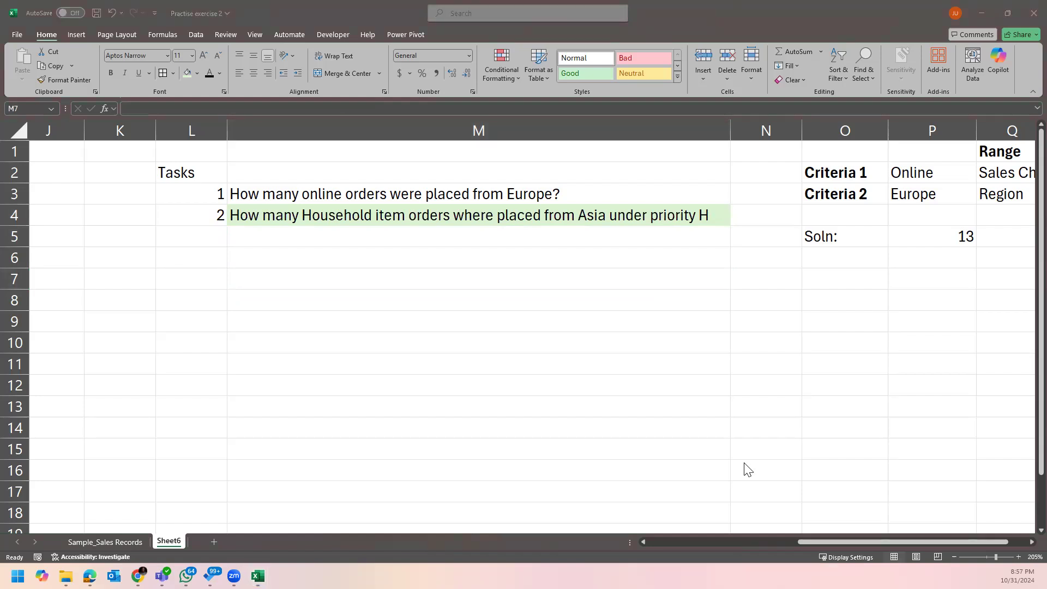
left_click(442, 249)
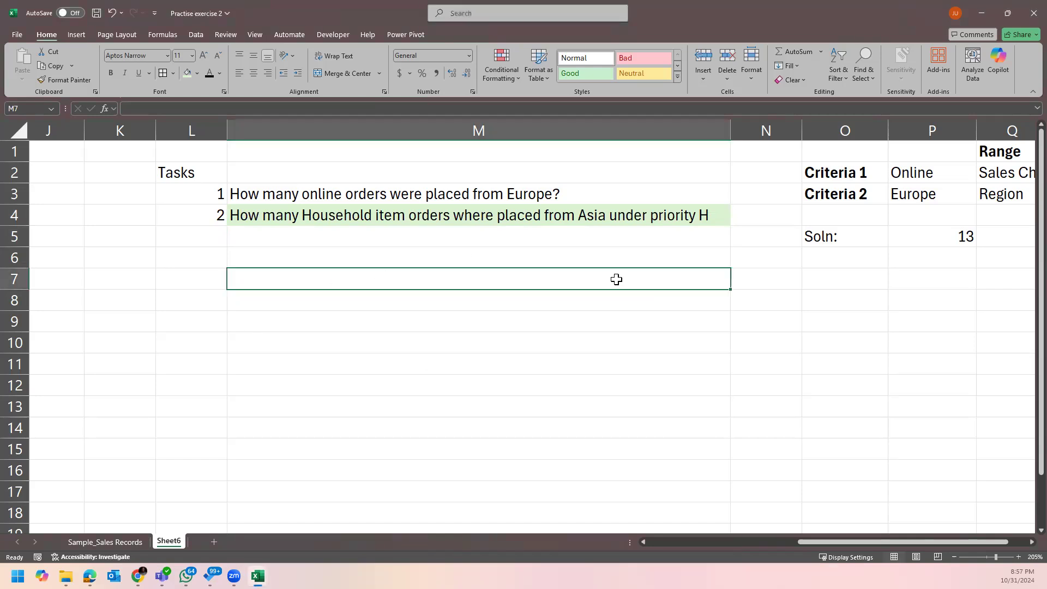
left_click(627, 257)
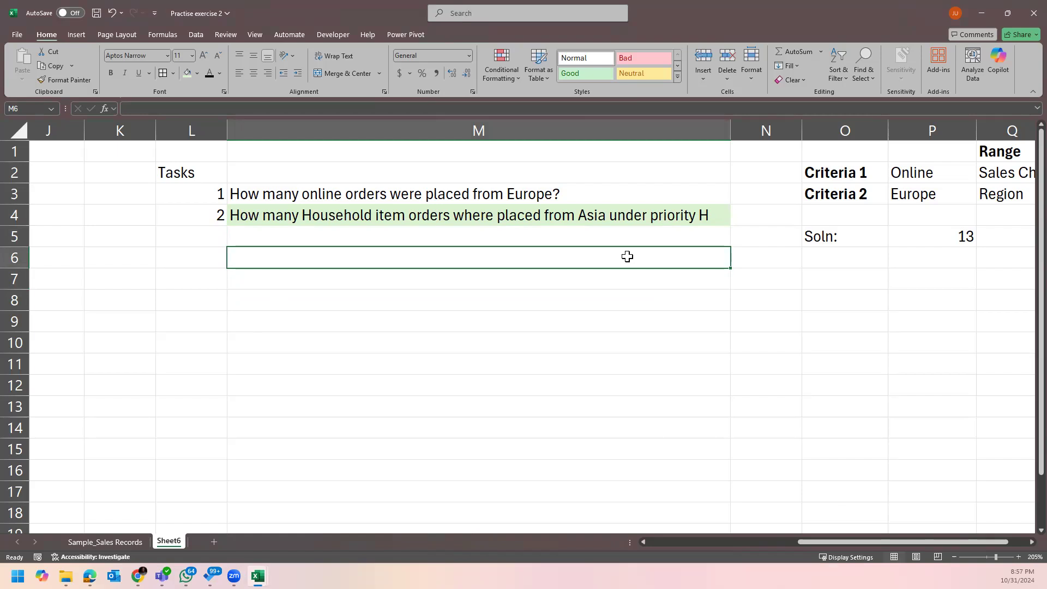
left_click(567, 220)
left_click(543, 303)
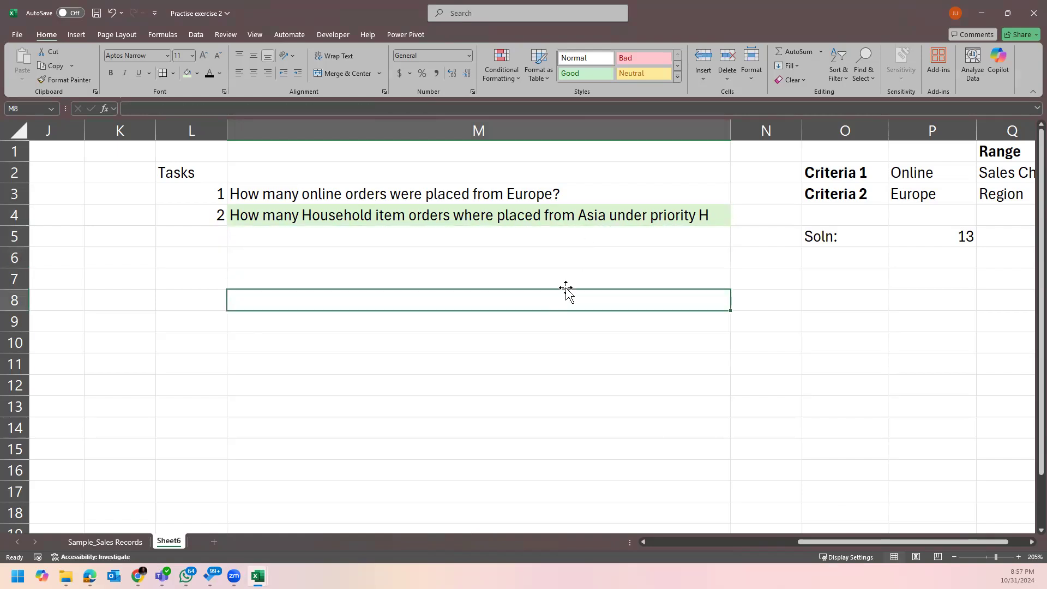
scroll(575, 272, "up", 1)
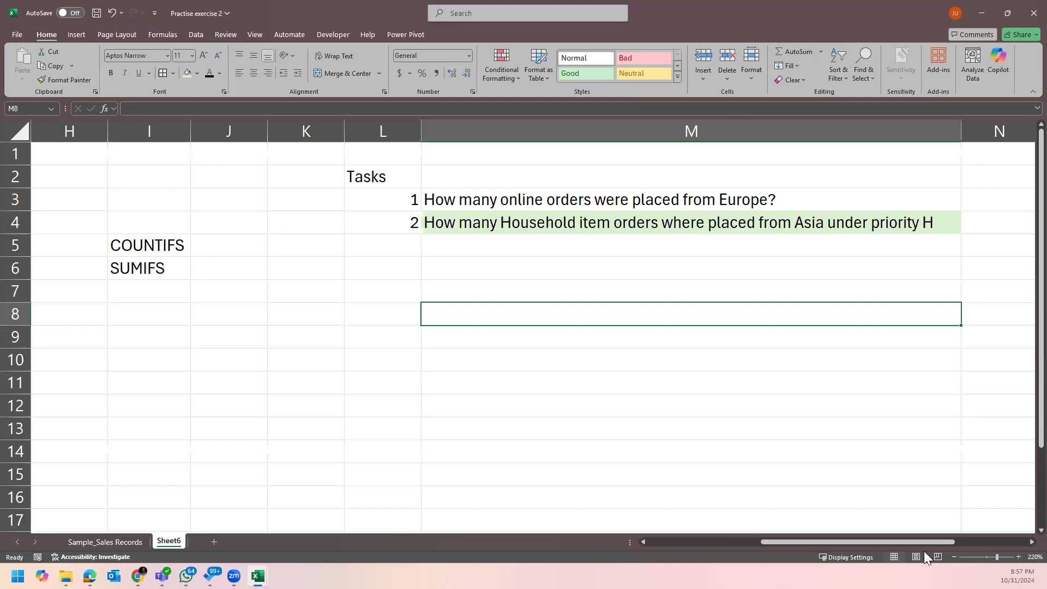
left_click_drag(893, 543, 931, 548)
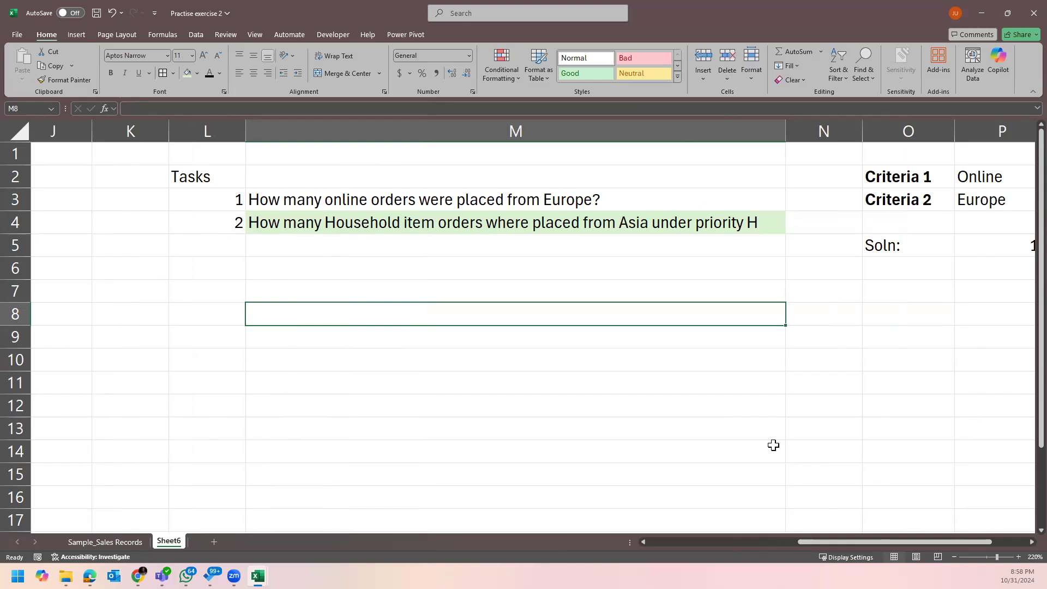
left_click_drag(836, 541, 863, 542)
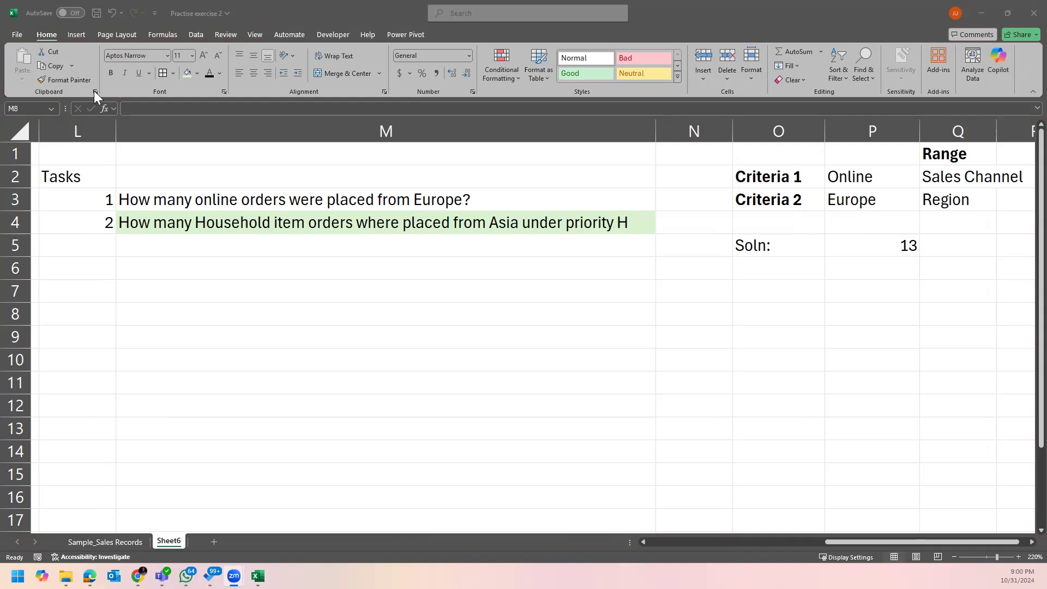
left_click(121, 545)
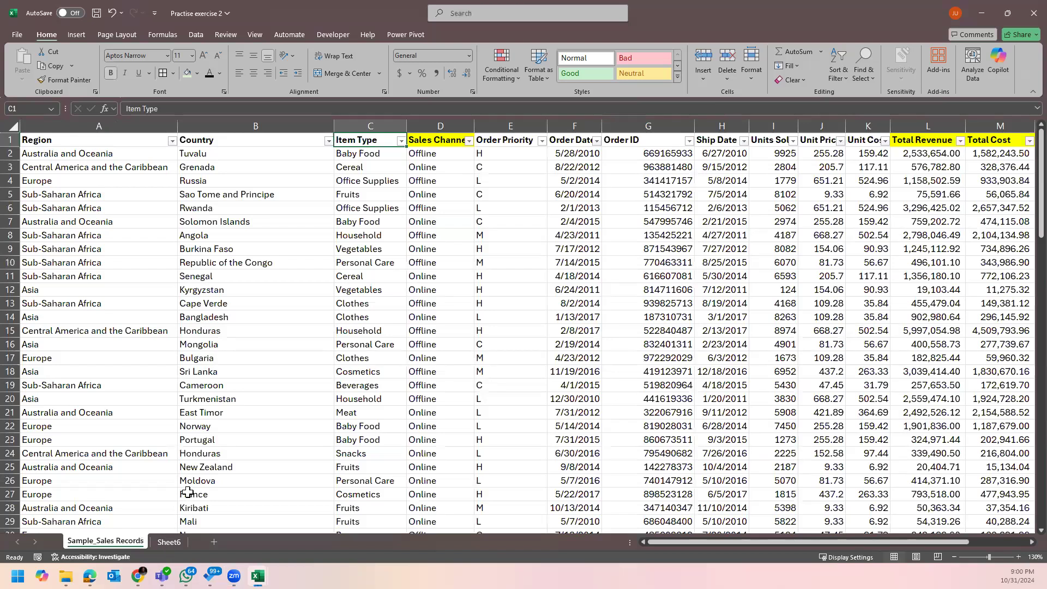
left_click(176, 536)
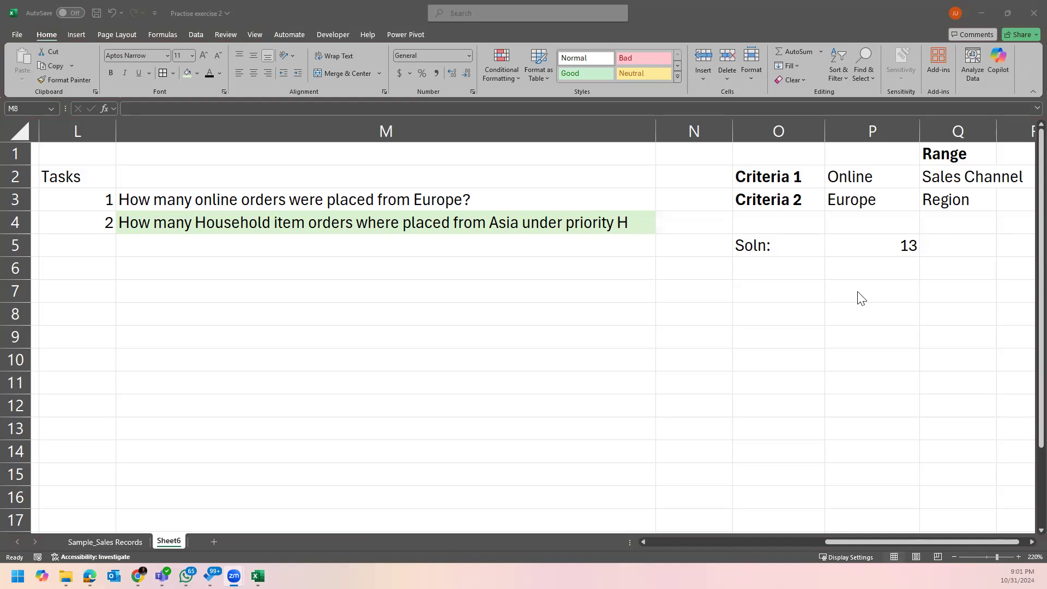
Enter 1 in N1 and fill it yellow as the task 1 marker.
left_click(862, 357)
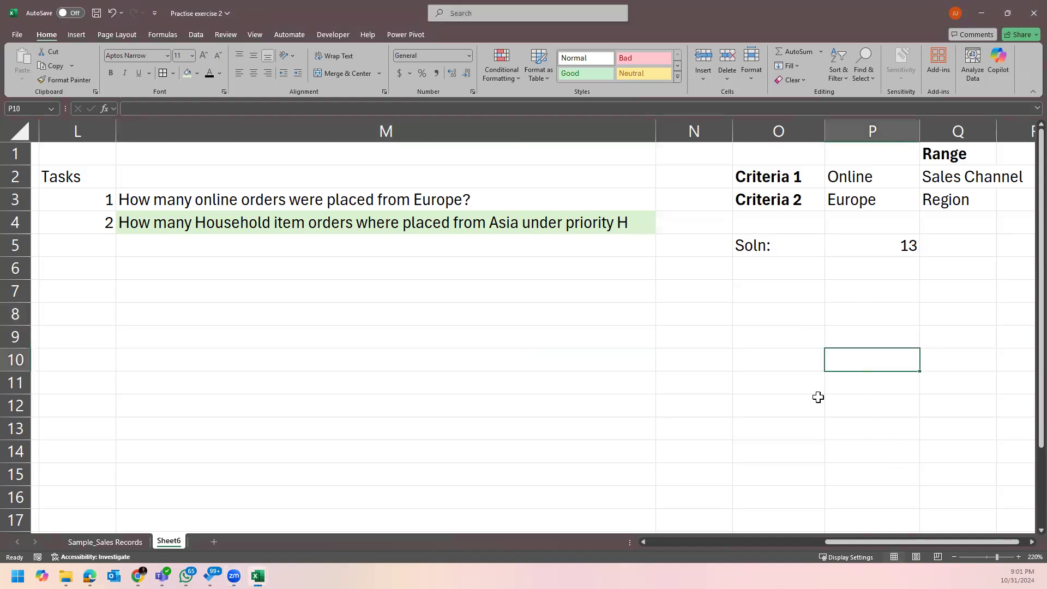
left_click(700, 160)
type("1.")
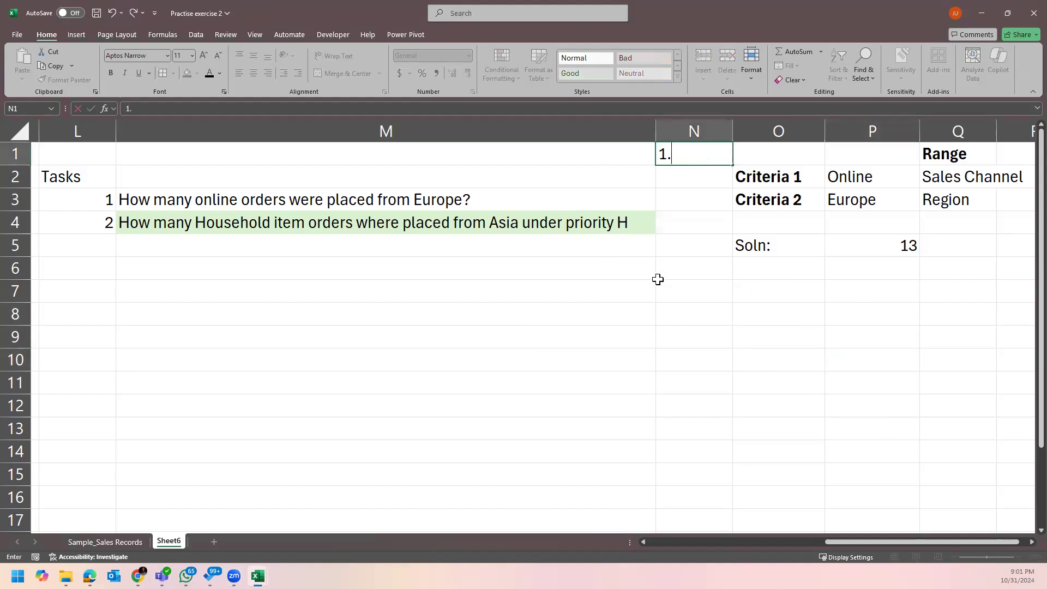
left_click(653, 276)
left_click(679, 161)
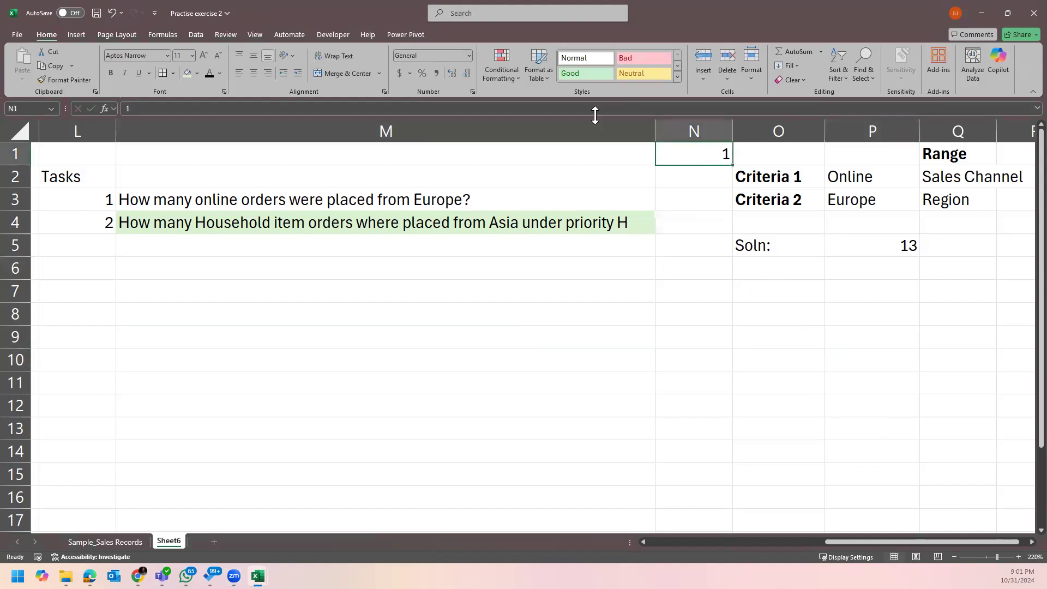
left_click(196, 73)
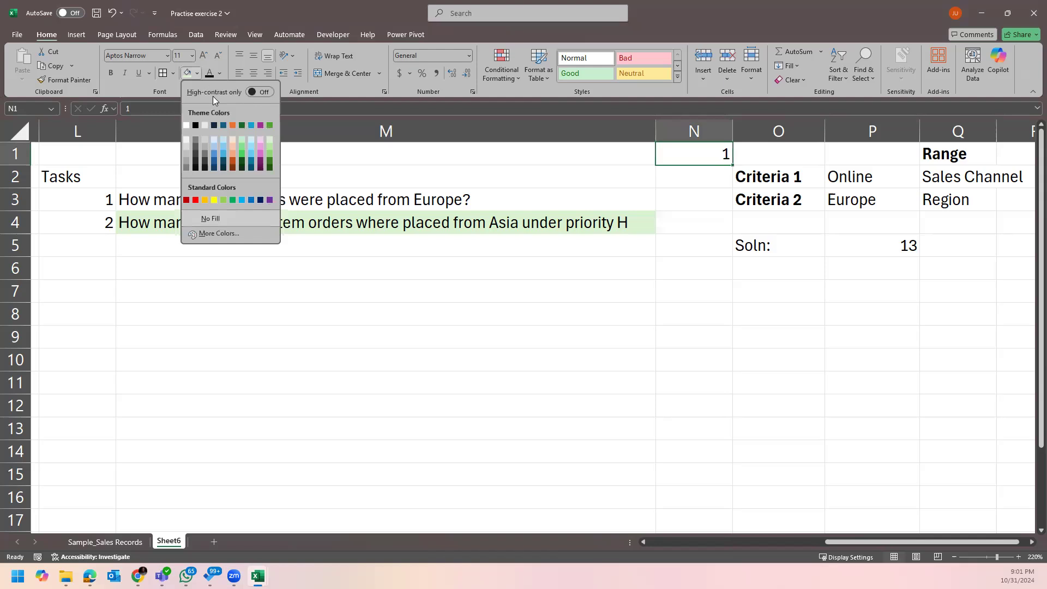
left_click(218, 200)
Enter 2 in N8 and give it the same yellow fill.
left_click(689, 362)
scroll(848, 411, "down", 1)
scroll(951, 478, "up", 3)
scroll(1021, 541, "right", 1)
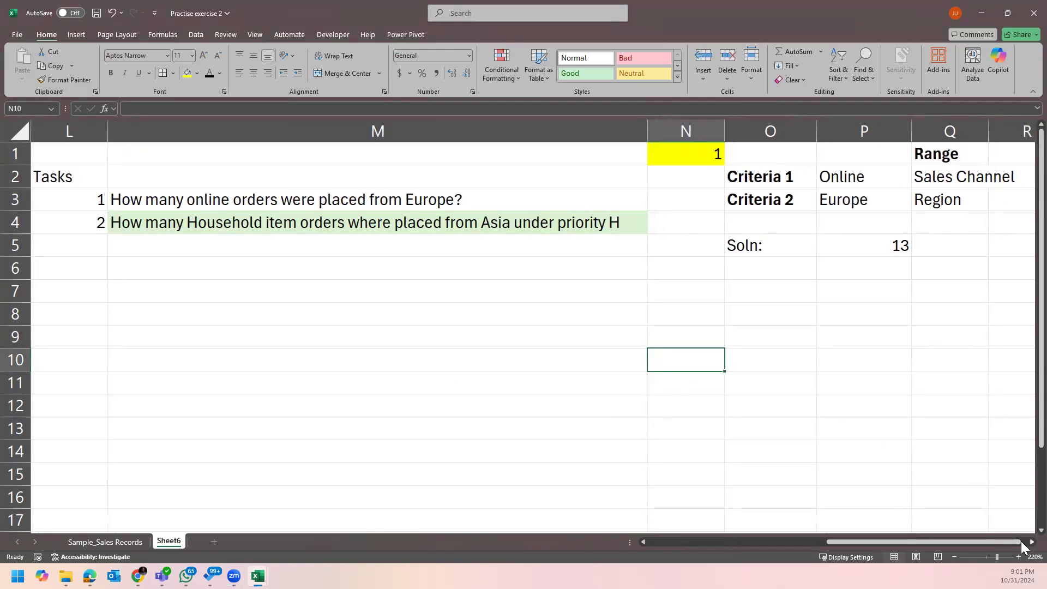
left_click_drag(1021, 541, 905, 538)
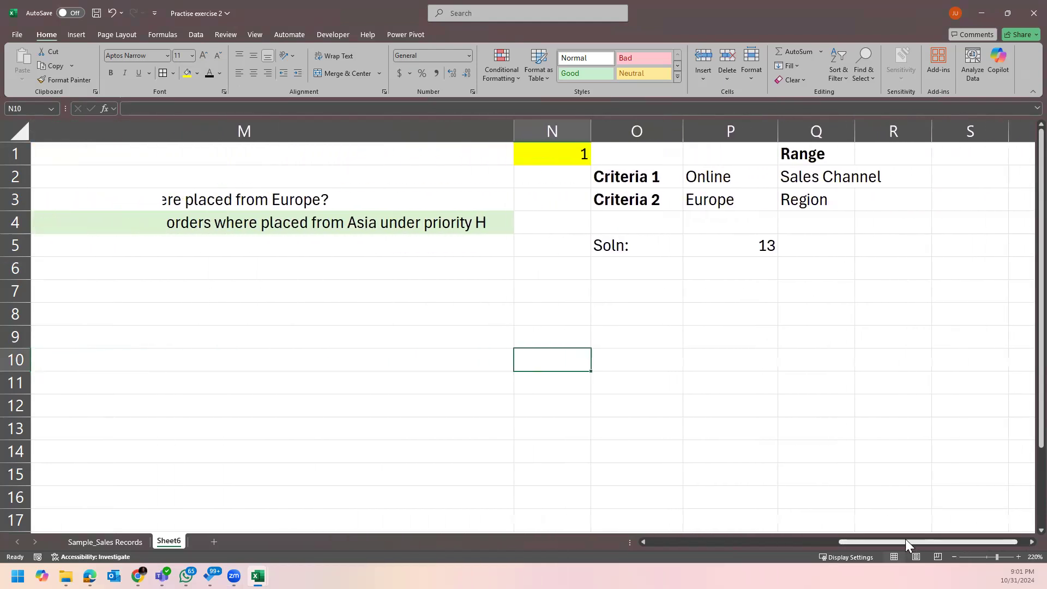
left_click(569, 322)
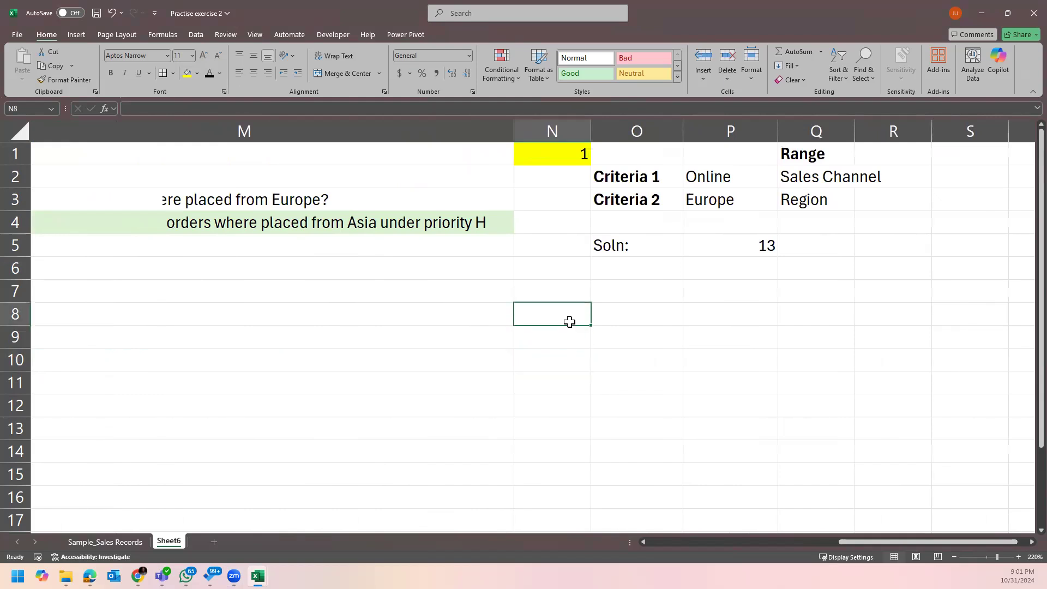
type("2")
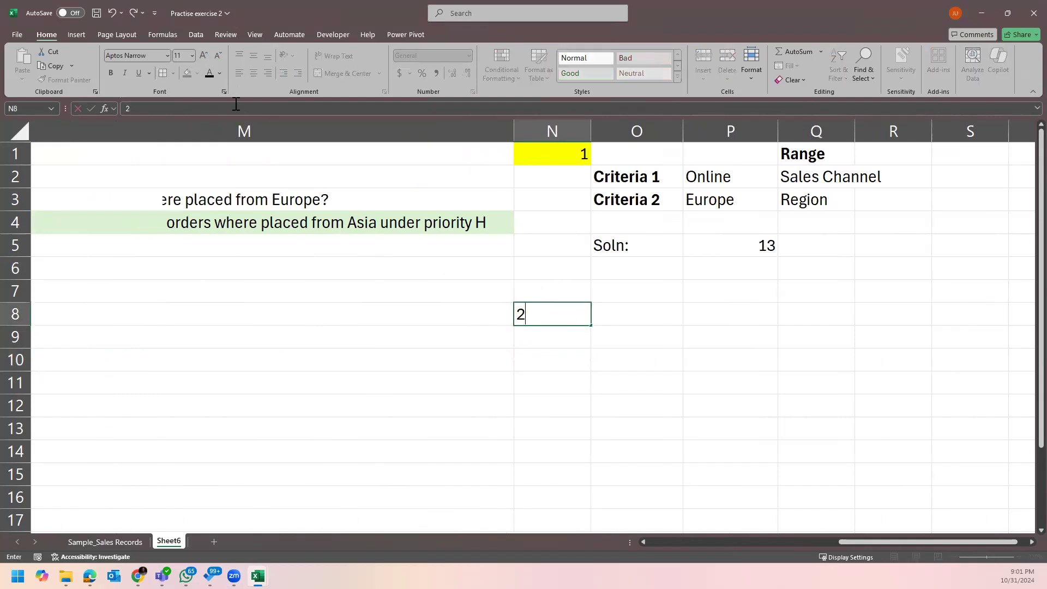
left_click(558, 458)
left_click(577, 319)
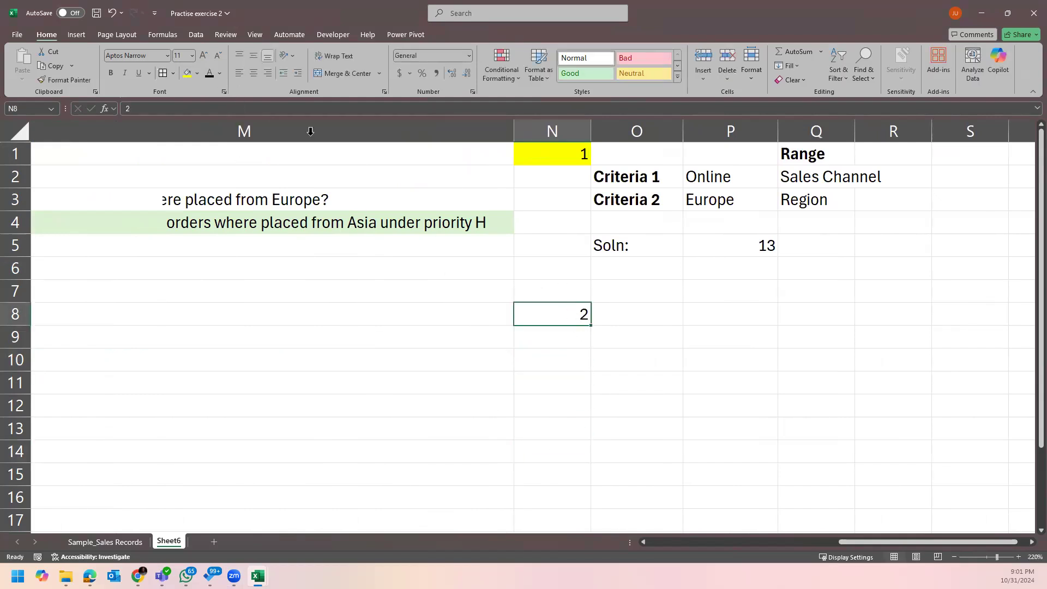
left_click(187, 73)
left_click(744, 378)
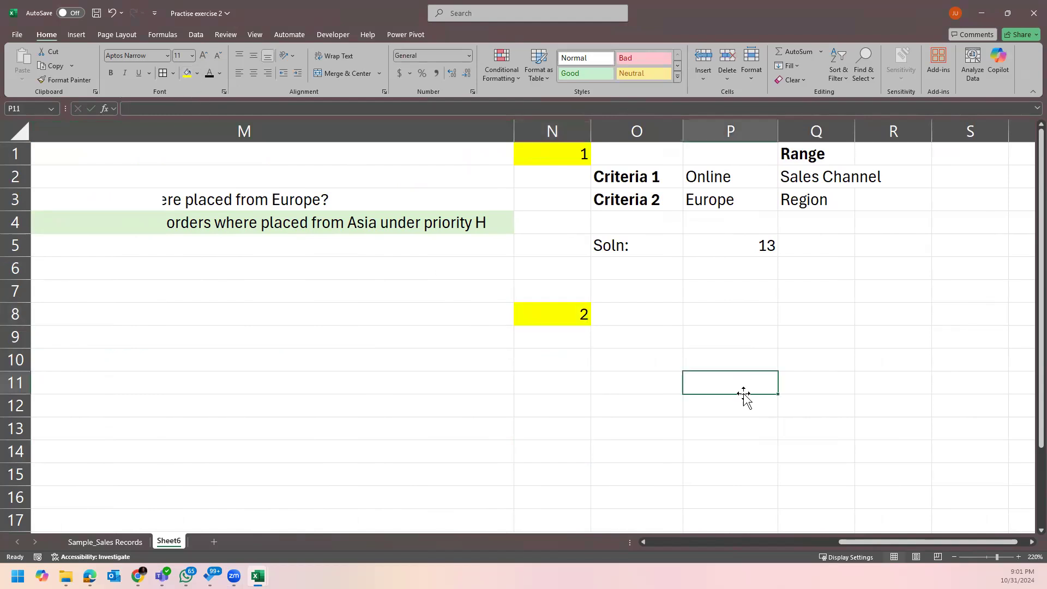
Scroll back across Sheet6 and select the task 2 question in M4.
left_click_drag(854, 542, 821, 541)
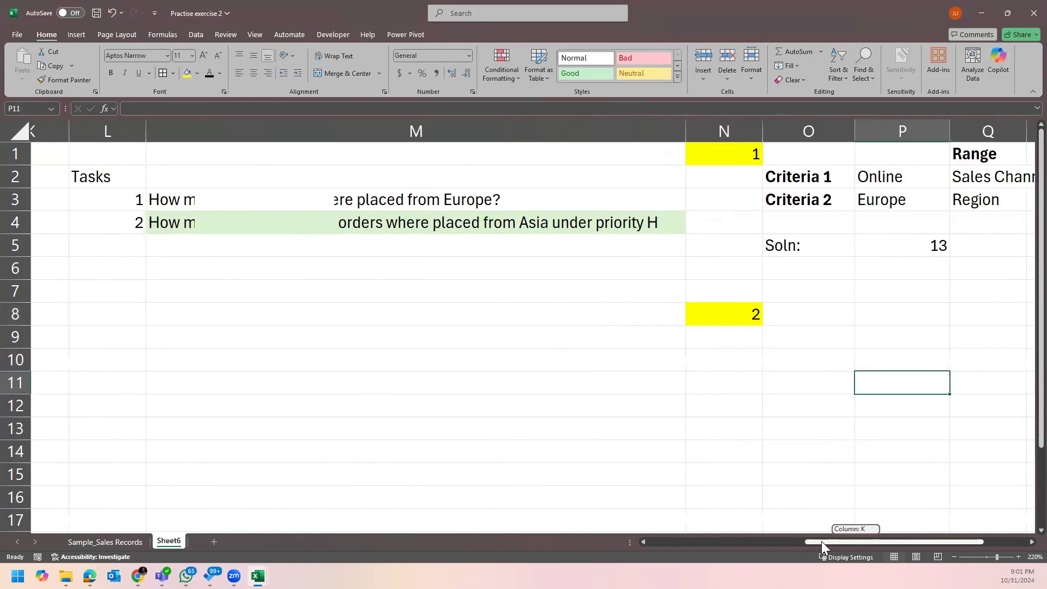
scroll(321, 246, "down", 3)
scroll(316, 266, "up", 3)
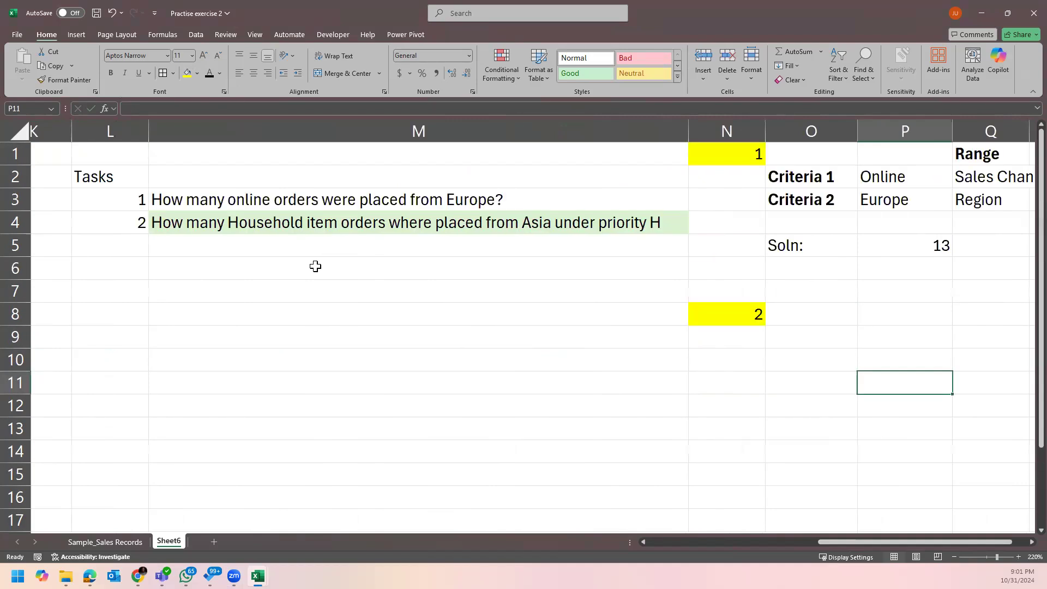
left_click_drag(915, 538, 930, 539)
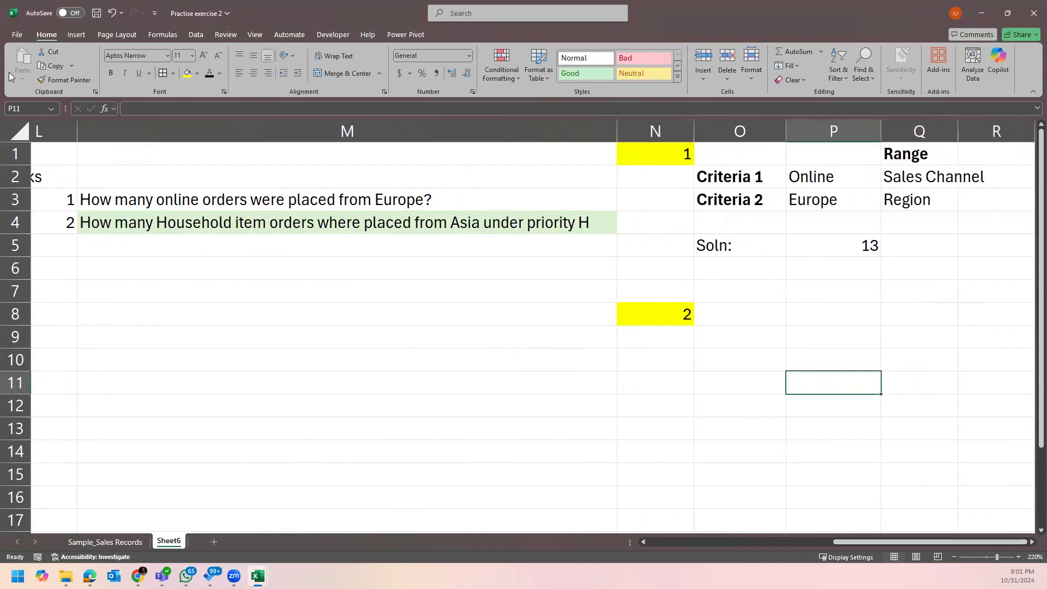
left_click(191, 214)
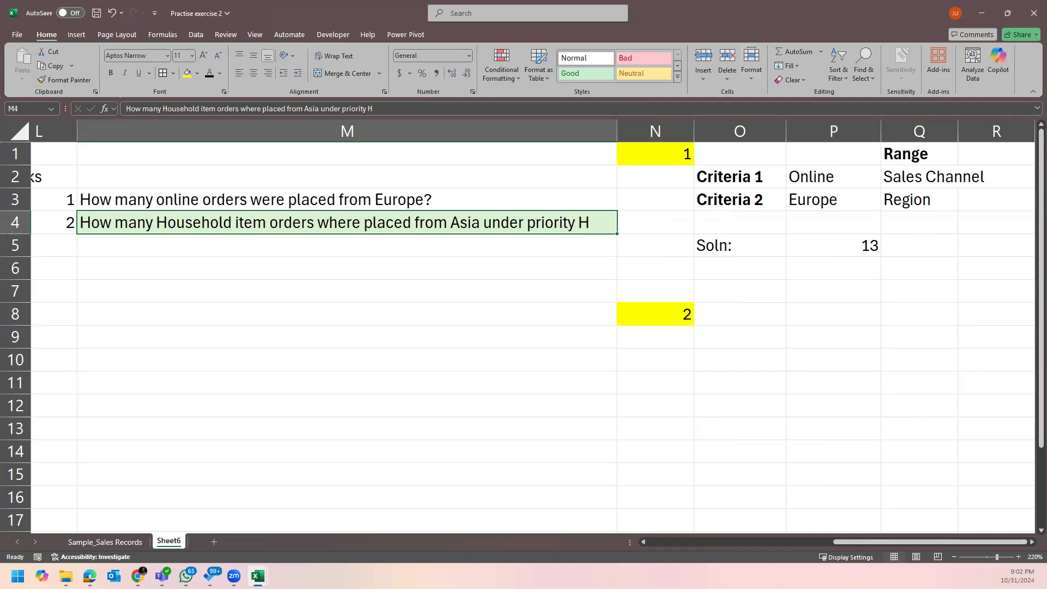
left_click(740, 313)
left_click_drag(783, 184, 754, 200)
key("ctrl+c")
left_click(758, 314)
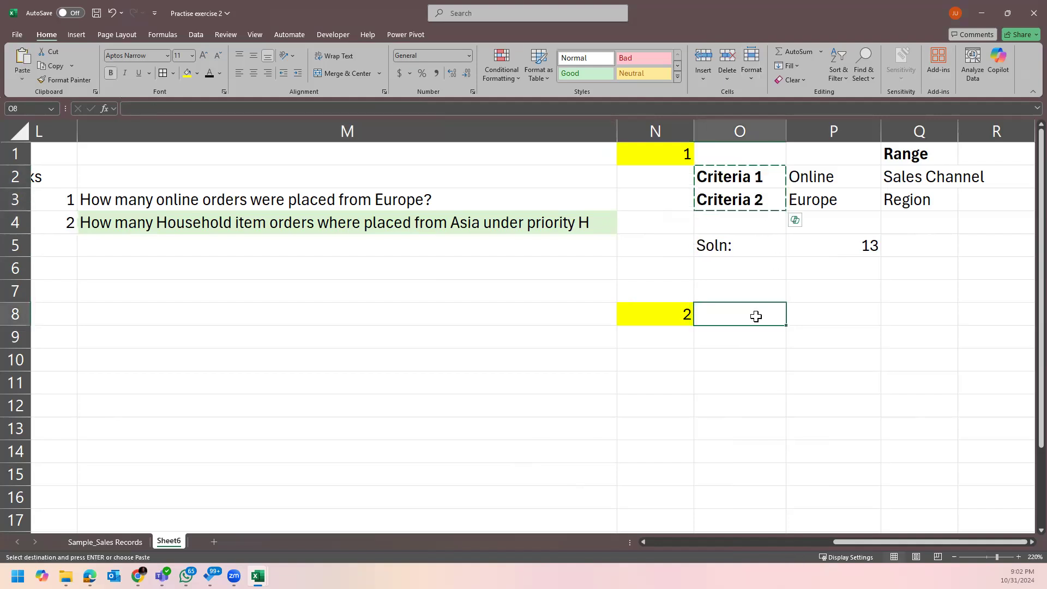
key("ctrl+v")
left_click_drag(787, 351, 787, 363)
left_click(731, 383)
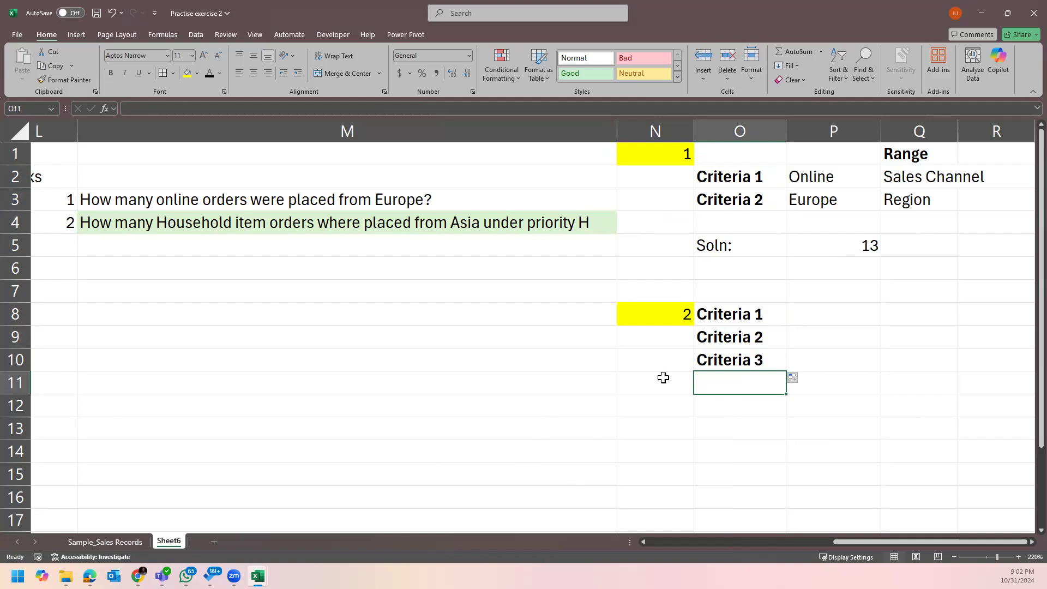
left_click(750, 320)
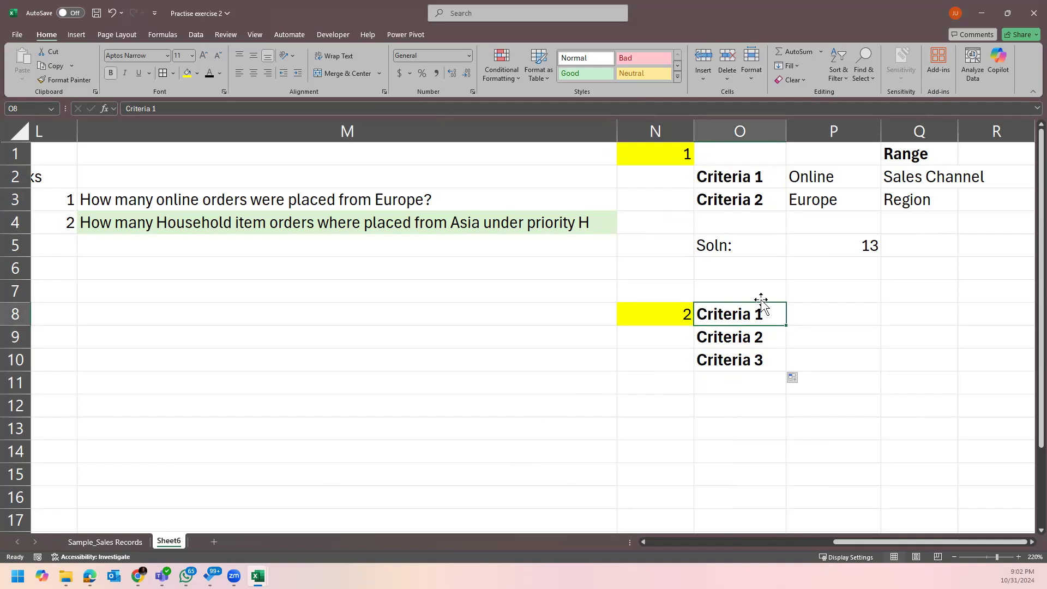
left_click(825, 313)
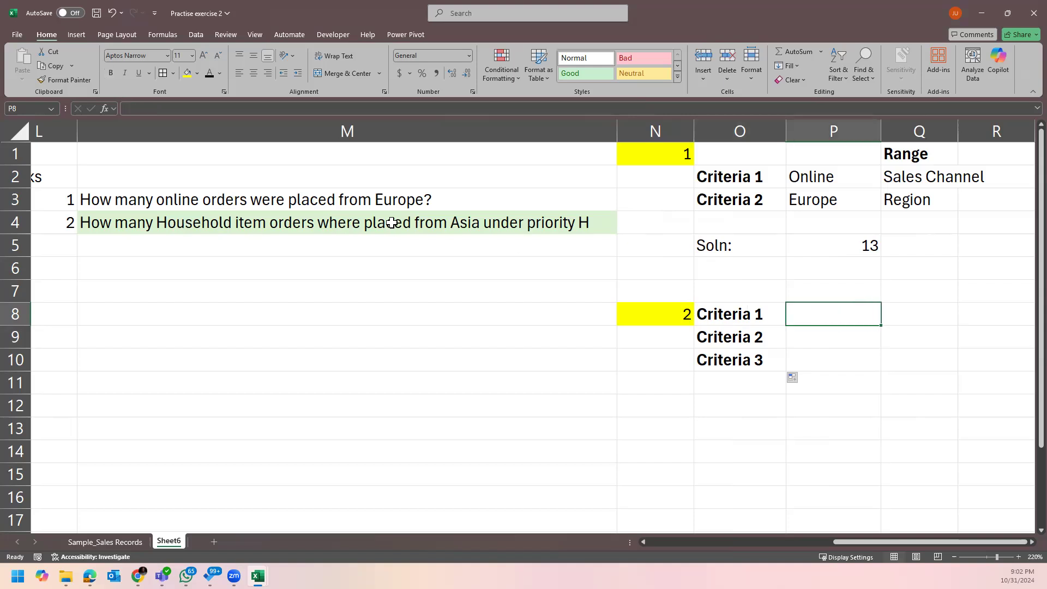
Enter Household as the first criterion in P8, checking it against the Item Type data.
type("Hou")
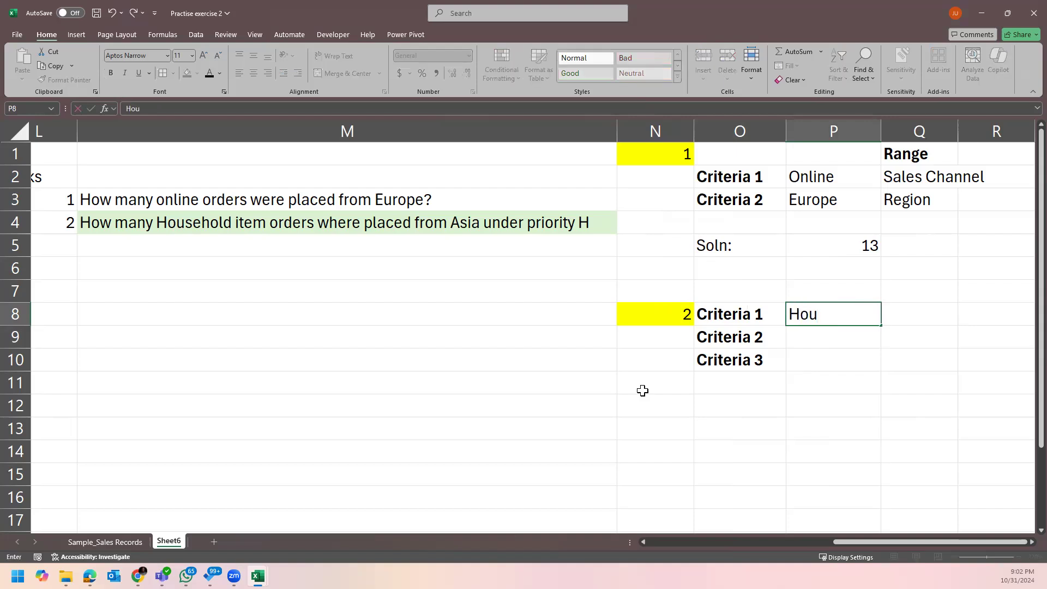
type("sehold")
key("Return")
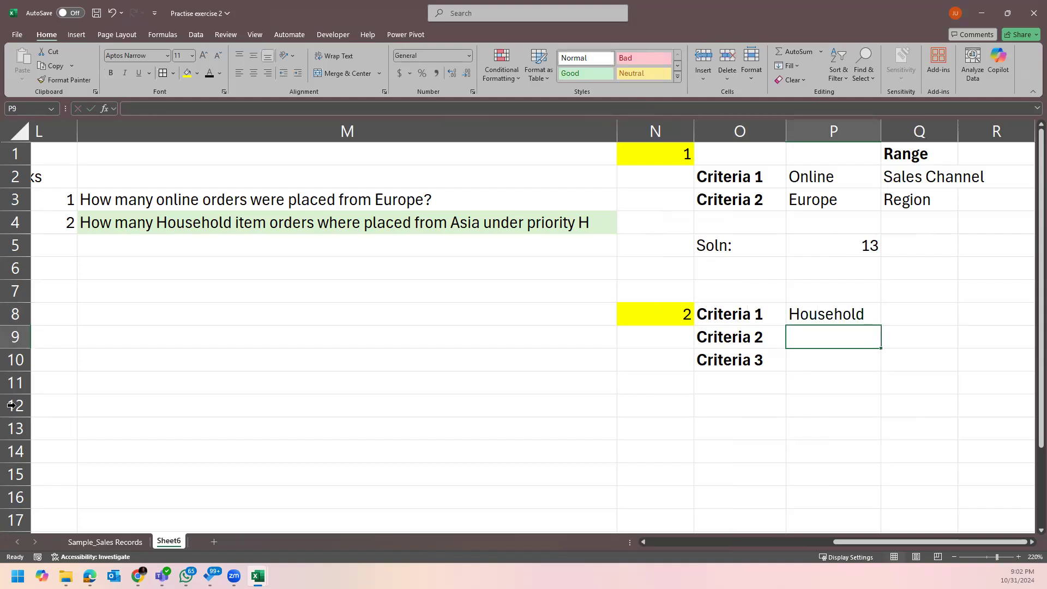
left_click(124, 542)
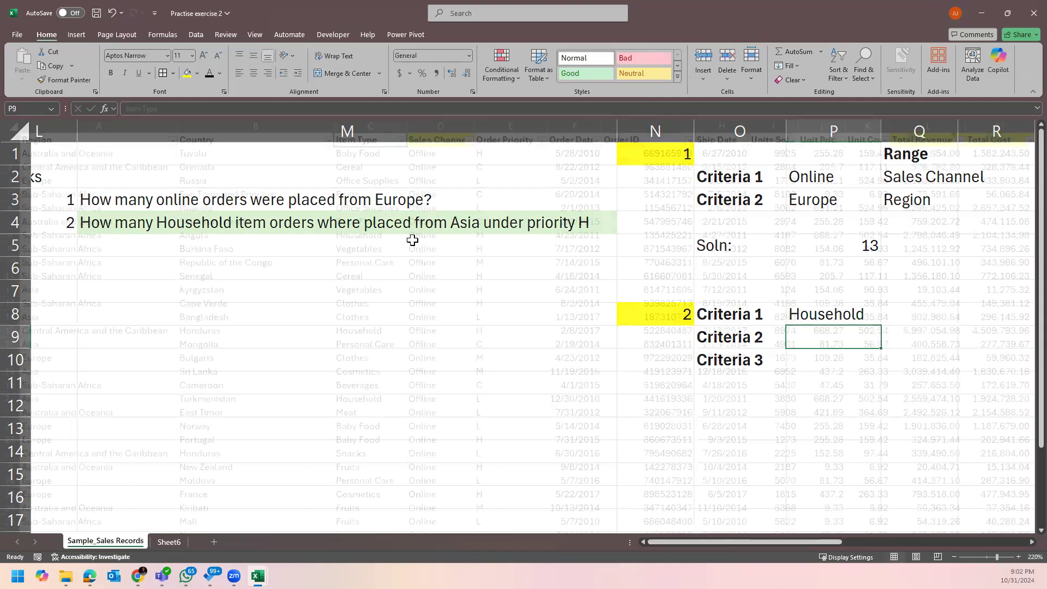
left_click(371, 397)
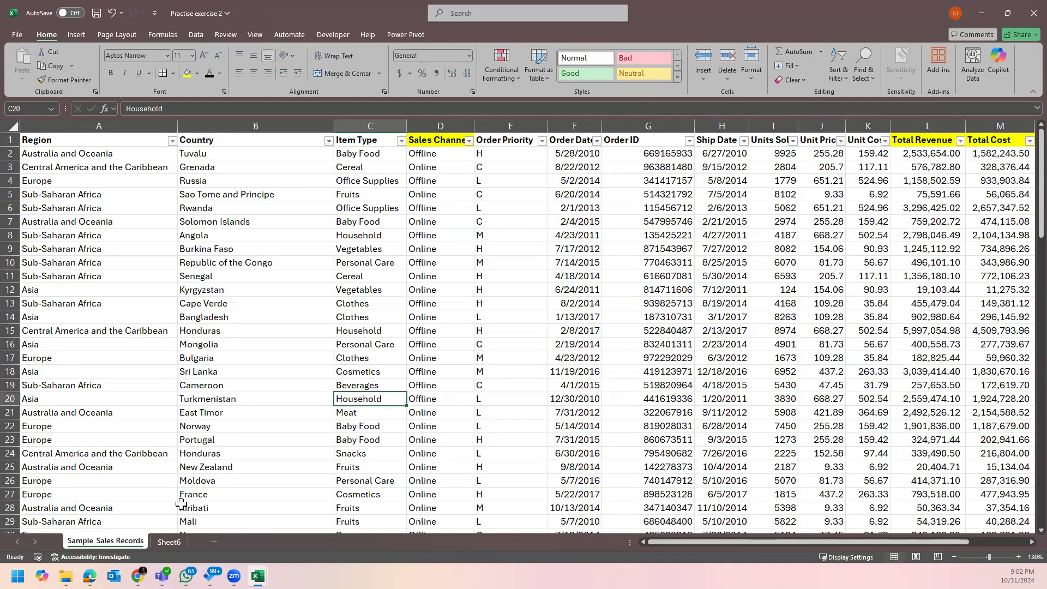
key("ctrl+Page_Down")
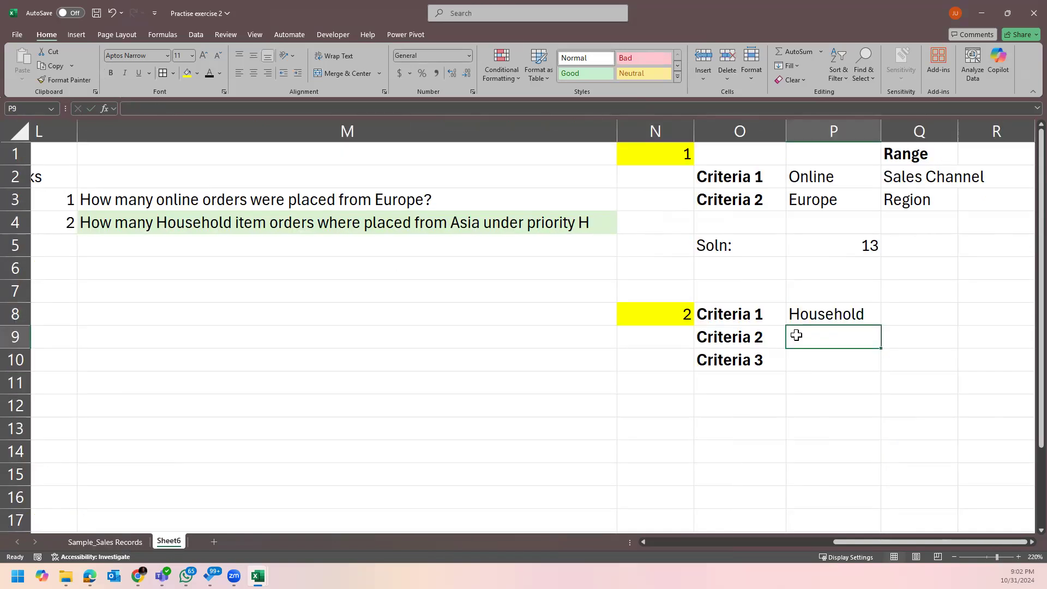
left_click(313, 222)
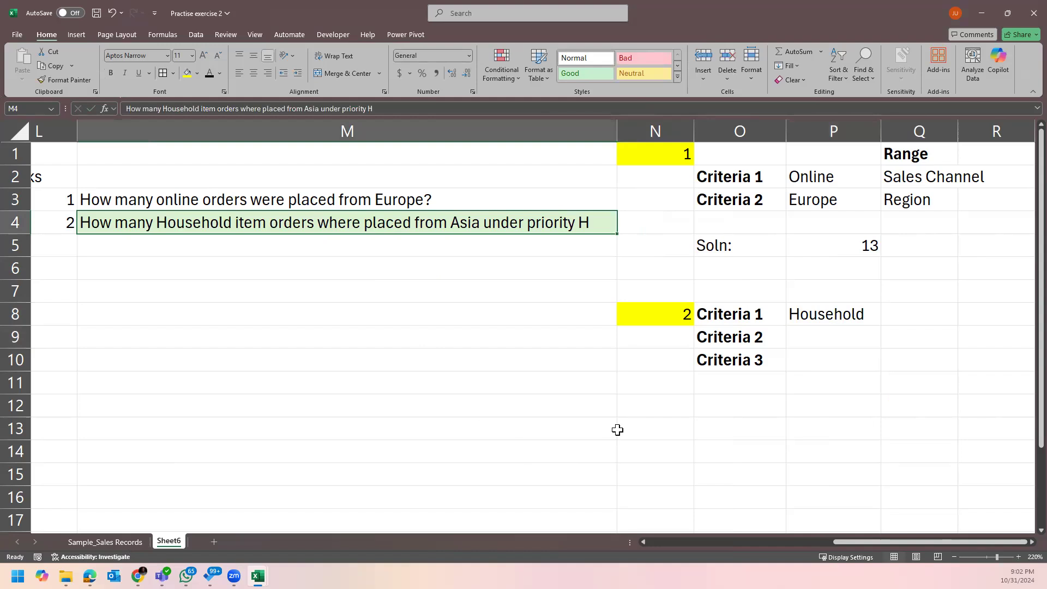
Enter Asia as the second criterion in P9.
left_click(815, 339)
type("As")
type("a")
key("Return")
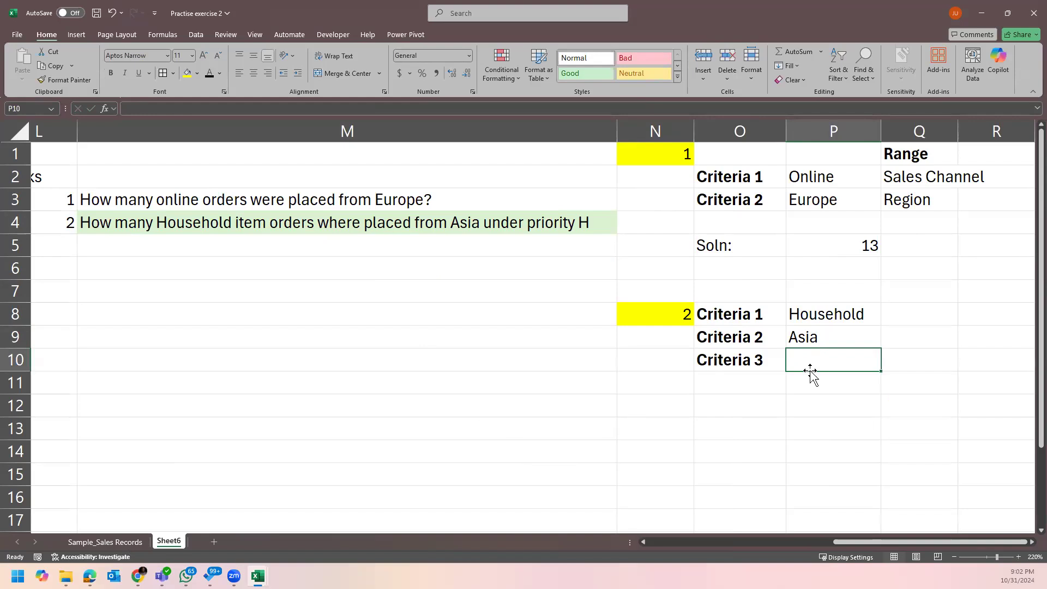
Enter H in P10, trimming the AutoComplete letters so only H remains.
type("H")
key("Return")
left_click(813, 362)
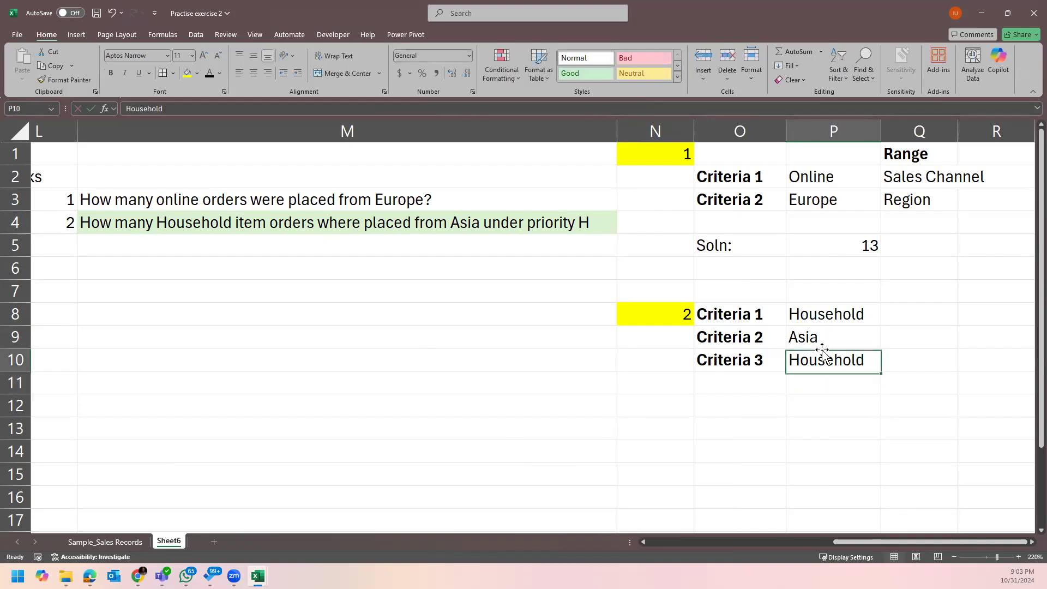
double_click(804, 364)
left_click_drag(804, 365, 871, 346)
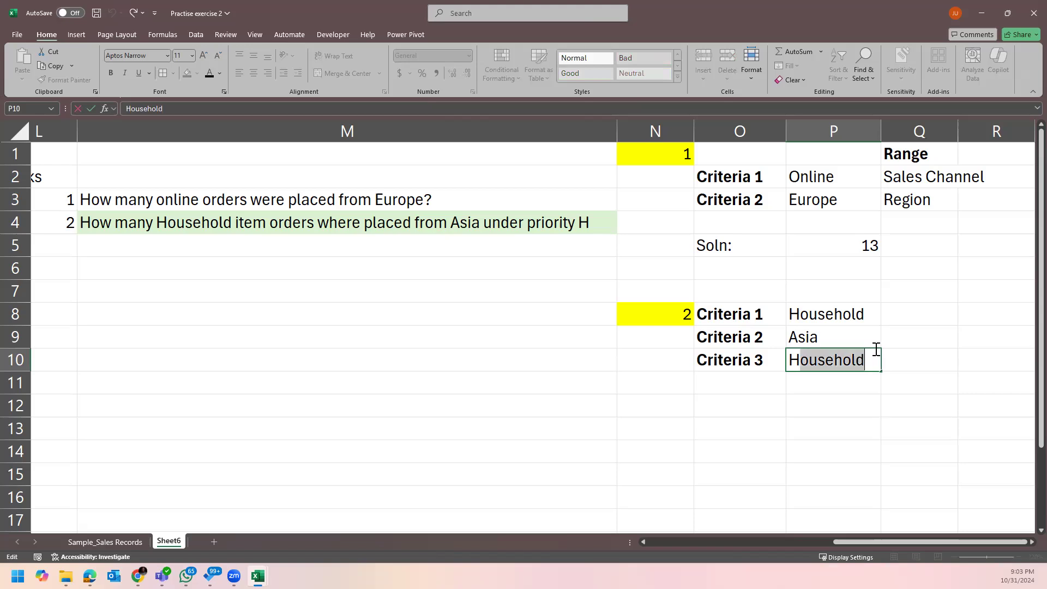
key("BackSpace")
key("Return")
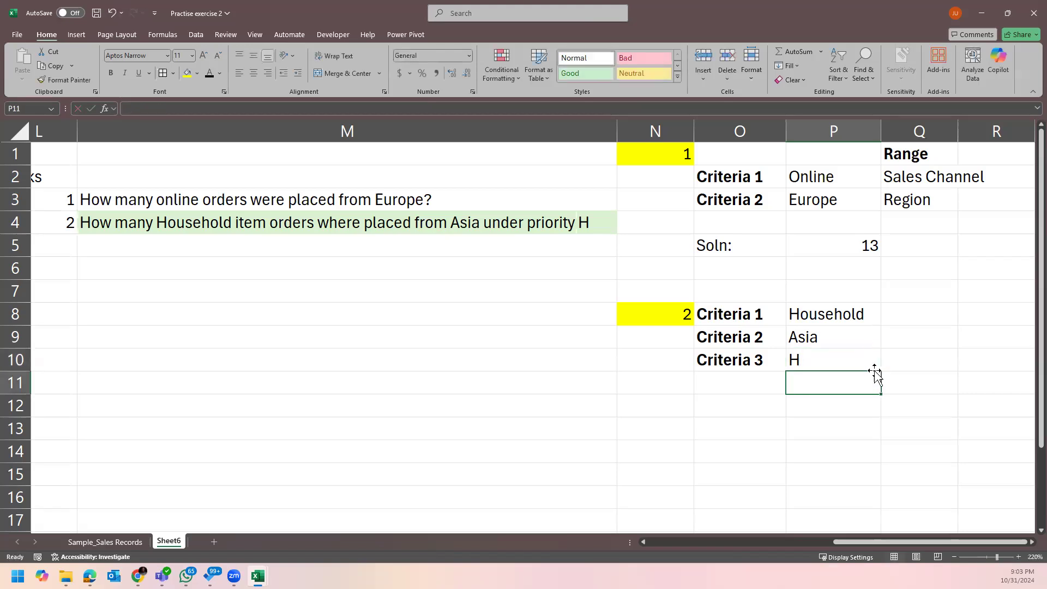
left_click(895, 359)
left_click_drag(1020, 538, 892, 546)
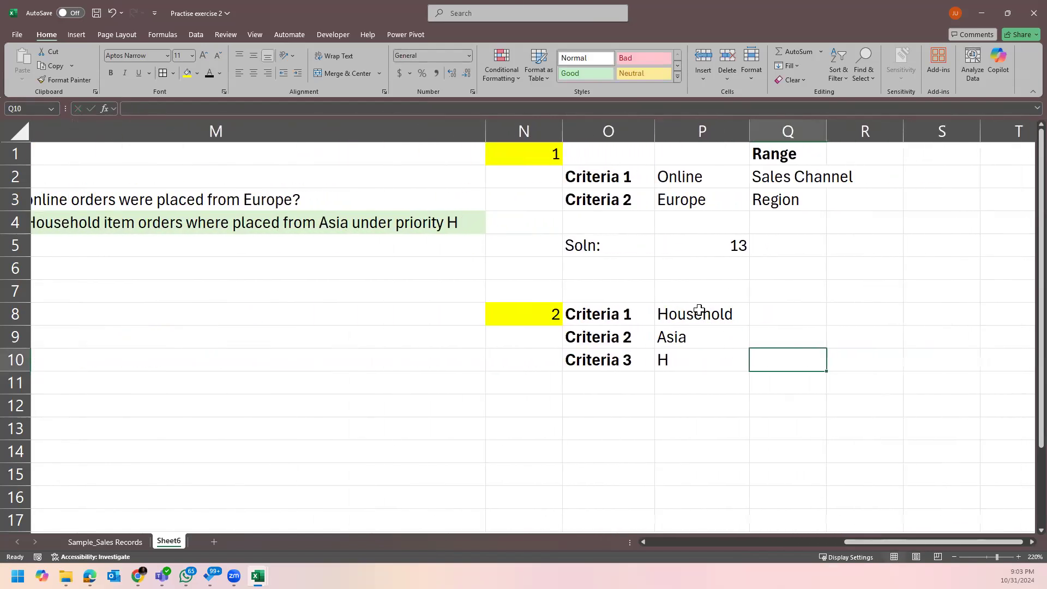
left_click(782, 320)
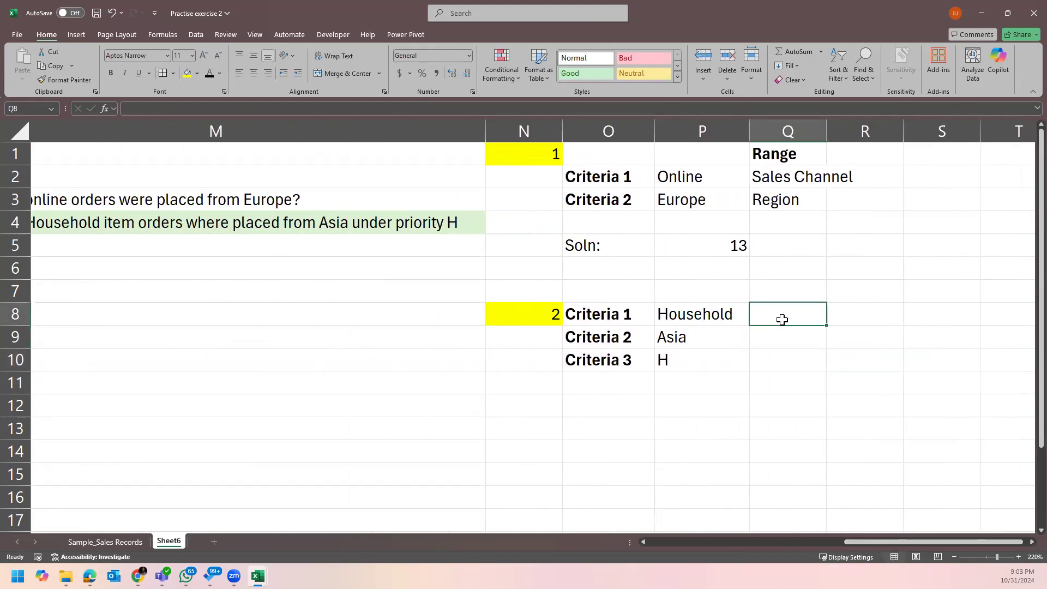
Copy the Item Type header from Sample_Sales Records and paste it into Q8.
left_click(105, 541)
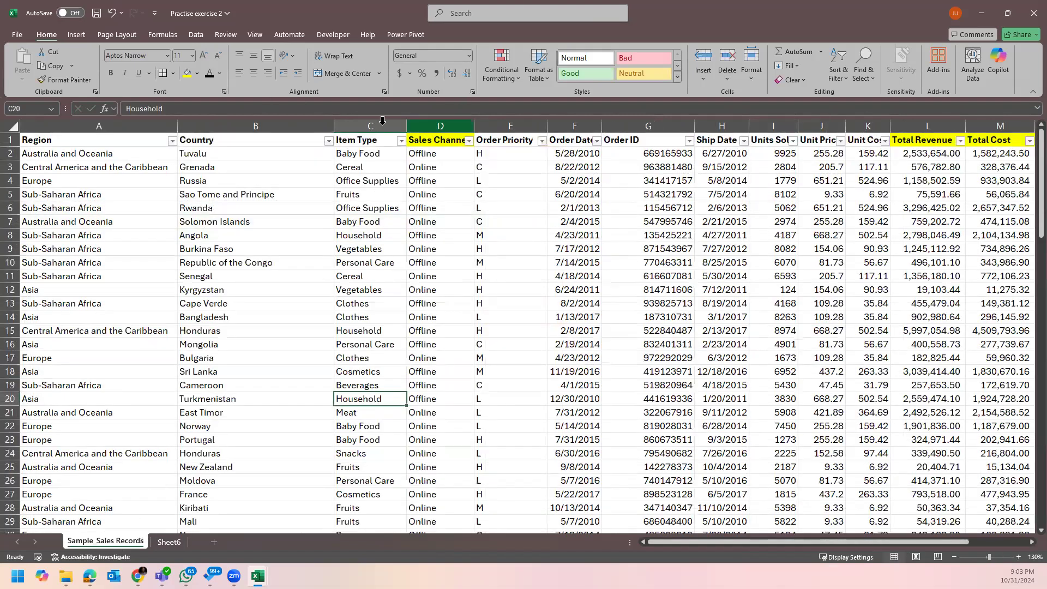
left_click(361, 140)
left_click(361, 140)
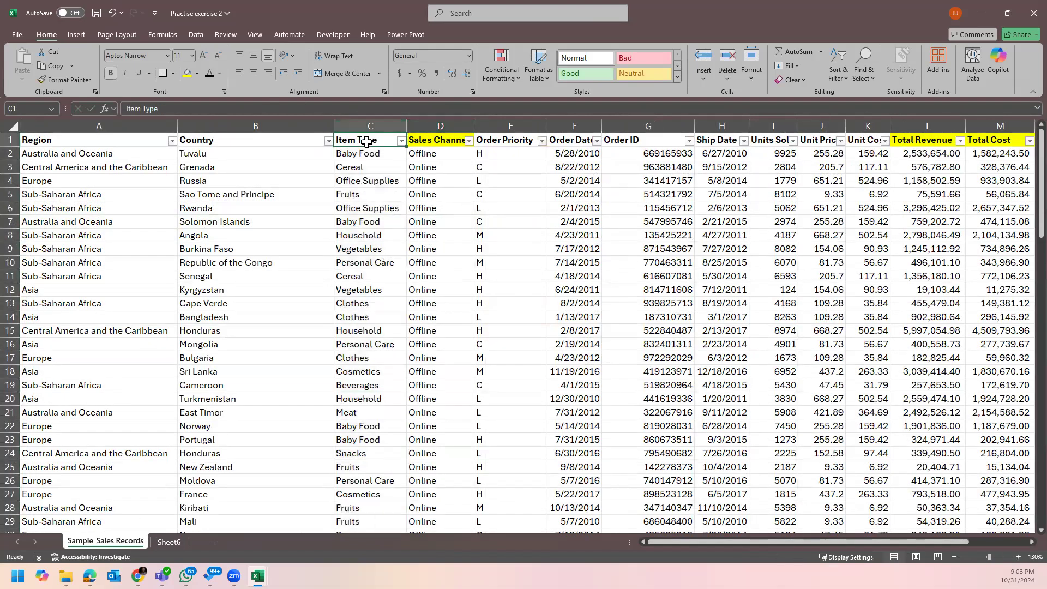
key("ctrl+c")
left_click(169, 541)
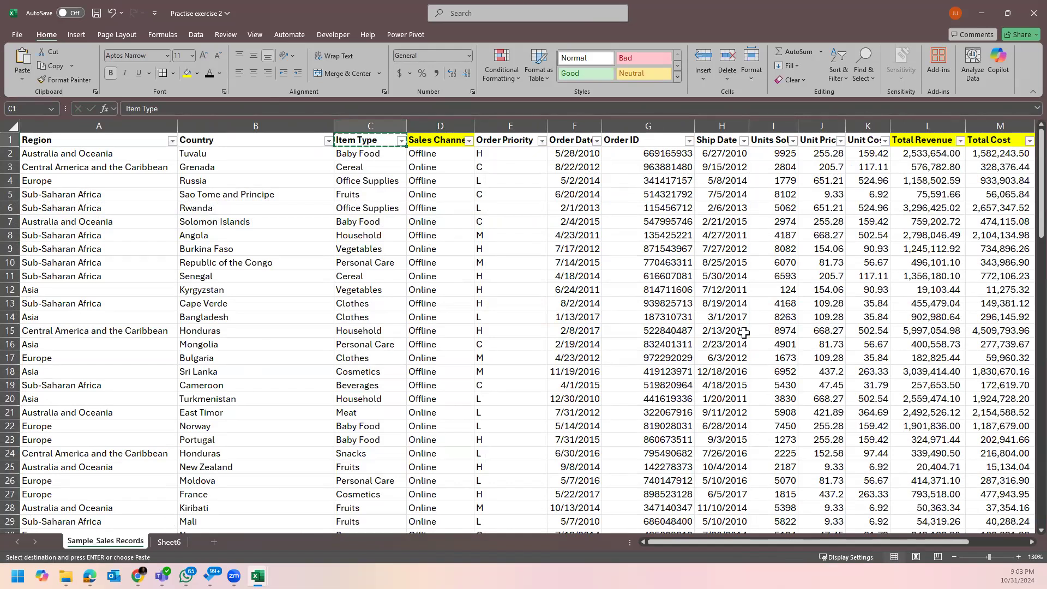
right_click(773, 313)
left_click(799, 265)
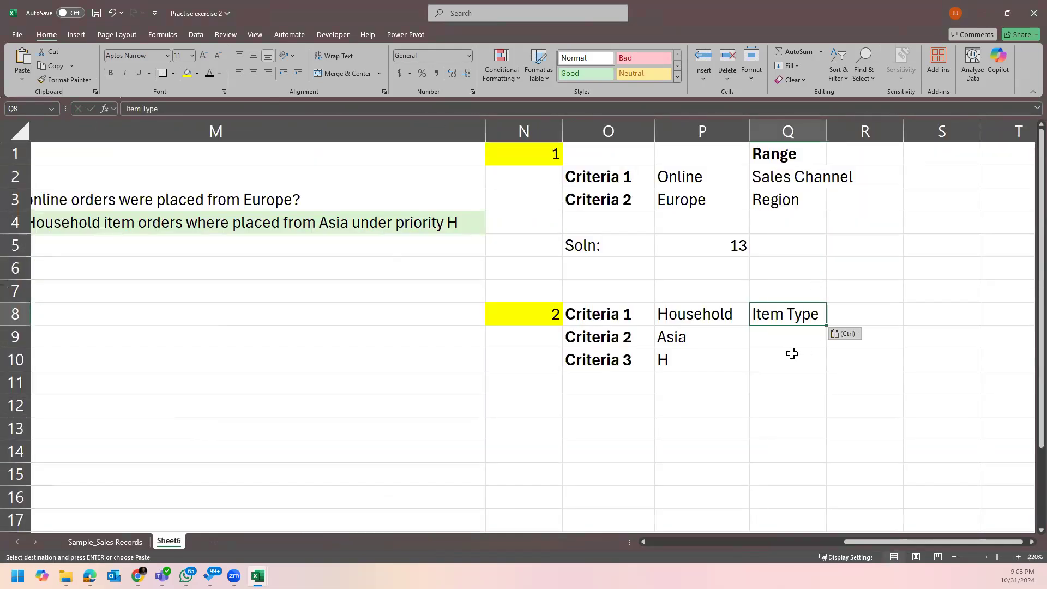
Type Region in Q9 and Order Priority in Q10, then autofit column Q.
left_click(683, 336)
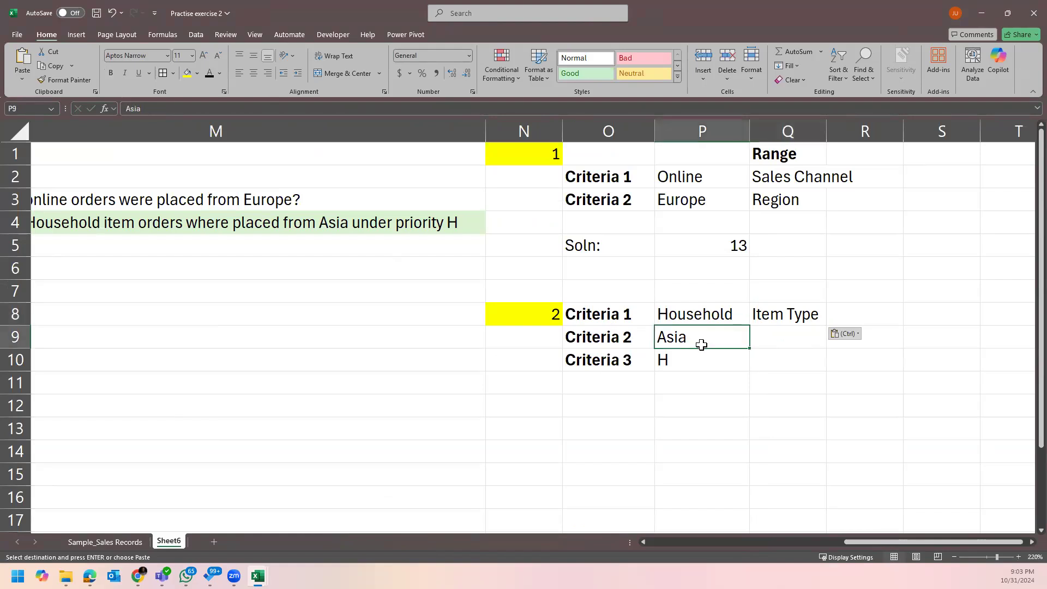
left_click(774, 333)
type("Region")
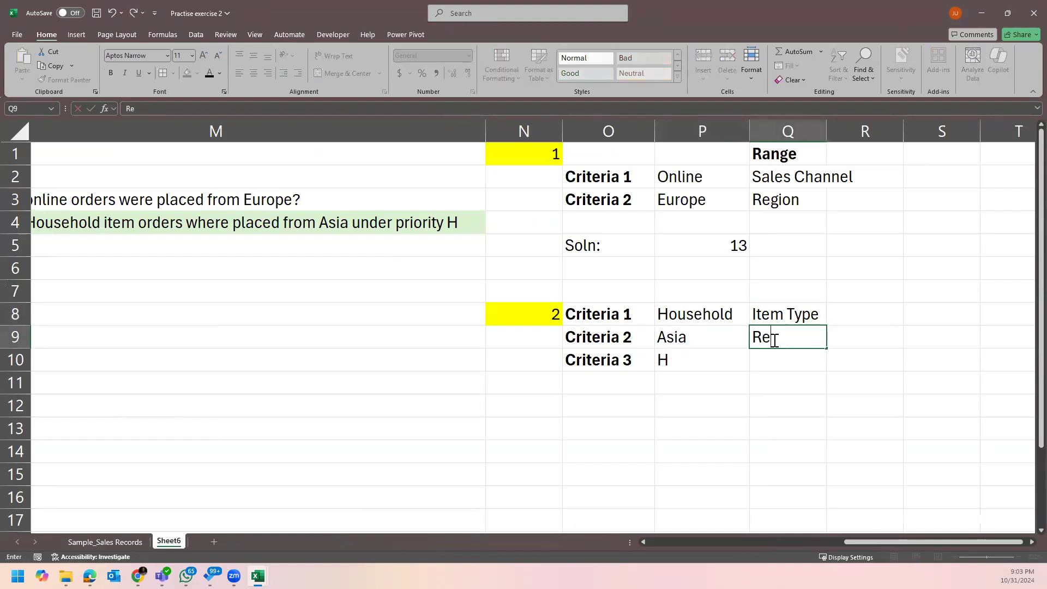
key("Return")
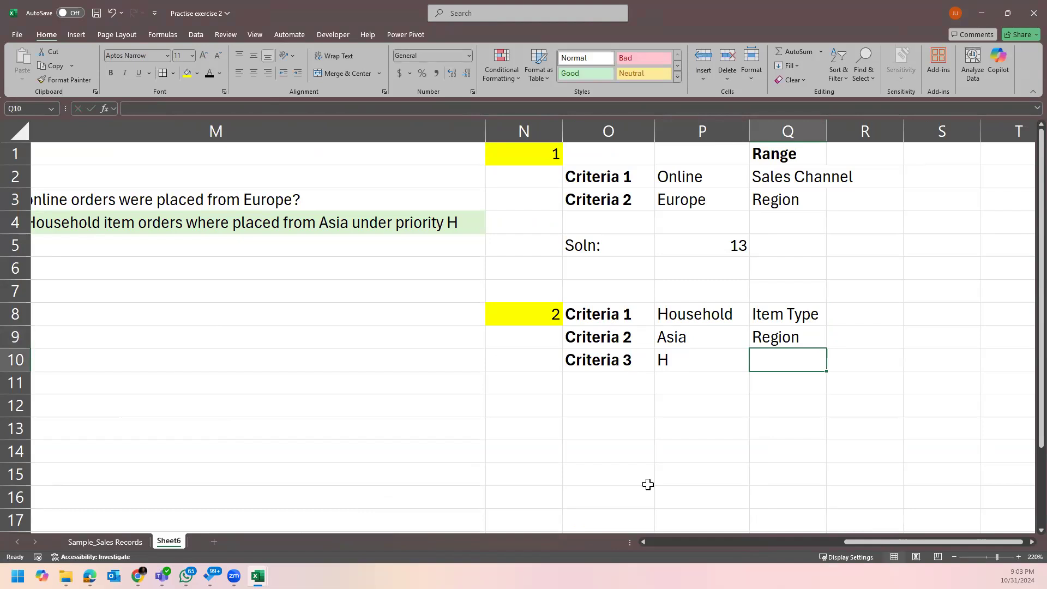
type("Order")
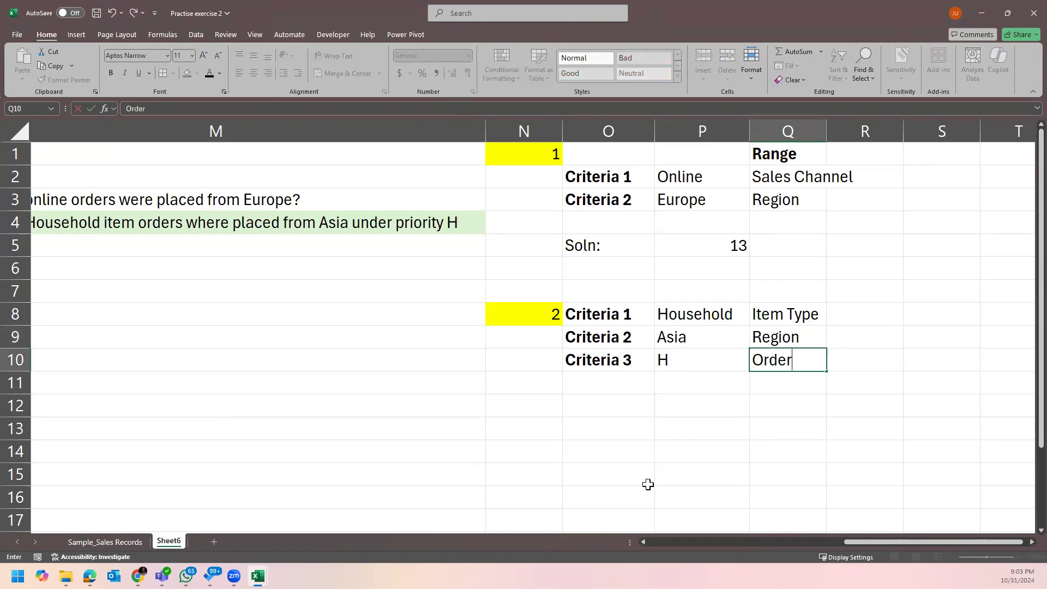
type(" Priority")
key("Return")
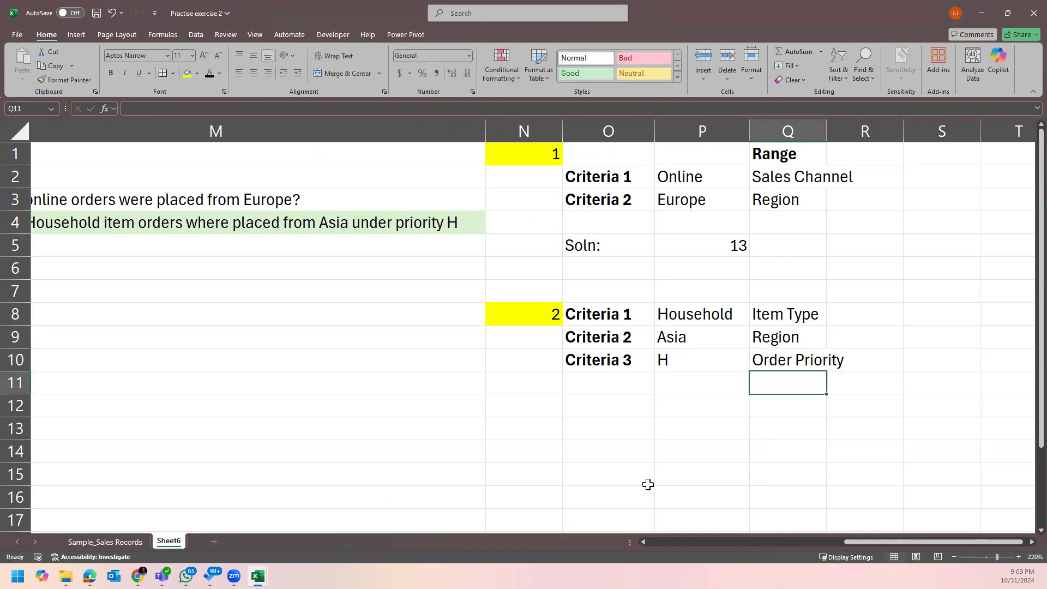
double_click(824, 131)
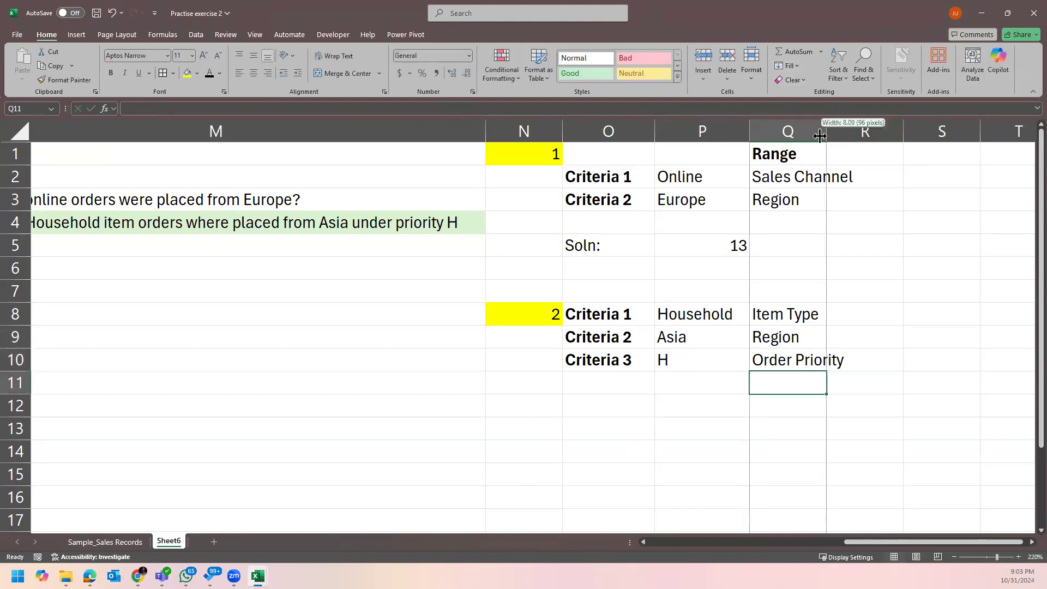
scroll(896, 280, "down", 1)
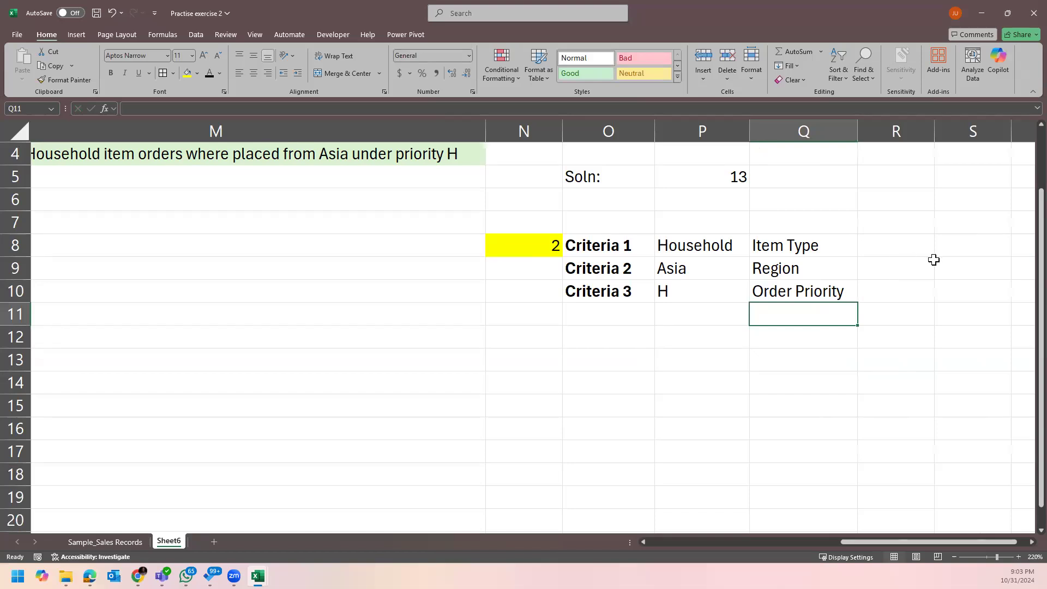
left_click(916, 263)
scroll(882, 242, "up", 1)
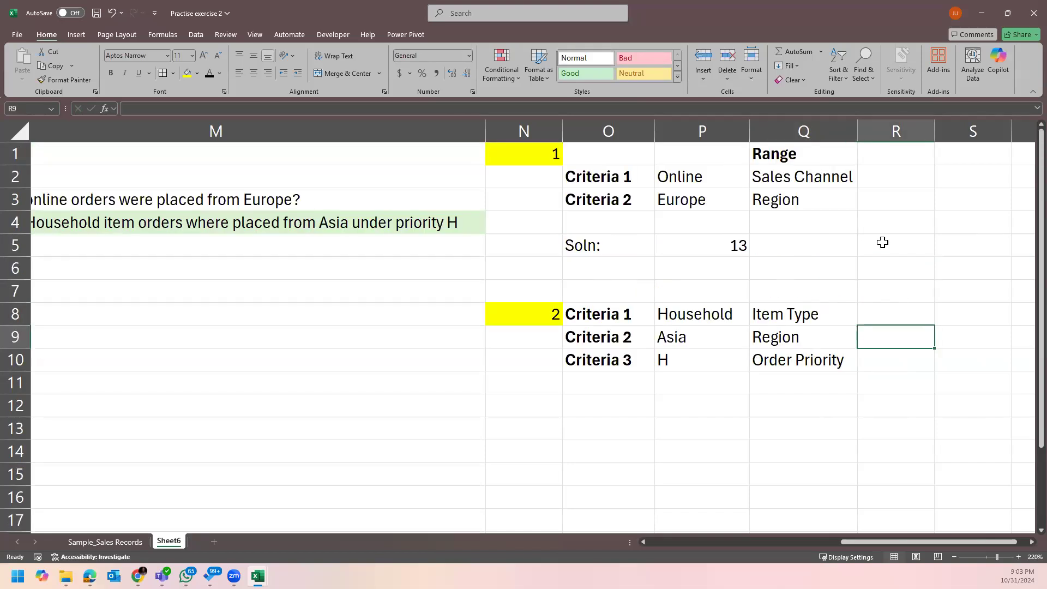
scroll(882, 242, "down", 1)
left_click(611, 178)
key("ctrl+c")
left_click(622, 366)
key("ctrl+v")
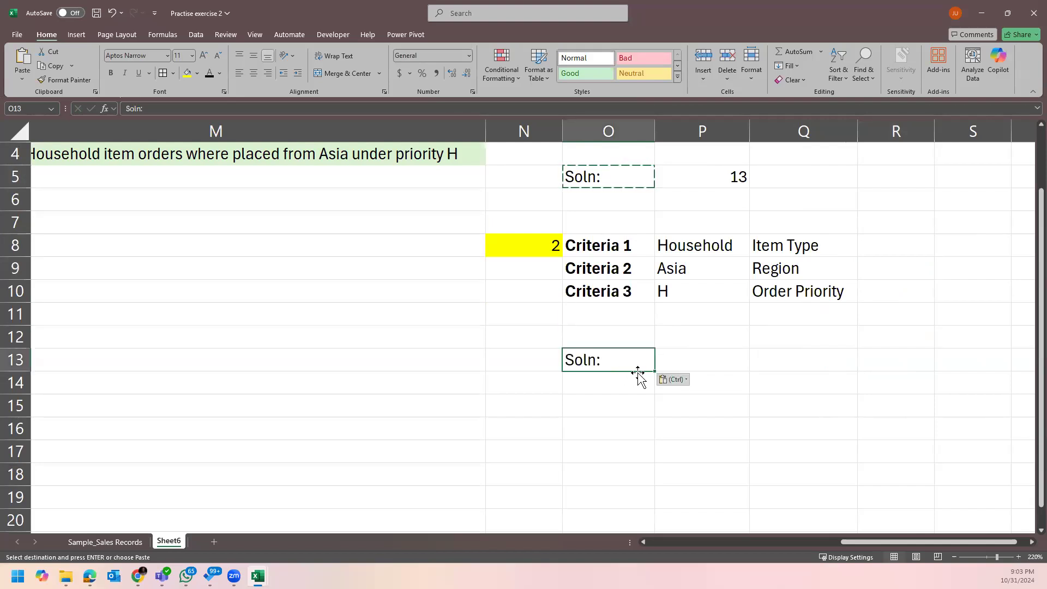
key("Escape")
scroll(743, 359, "down", 2)
scroll(743, 359, "up", 2)
left_click(703, 356)
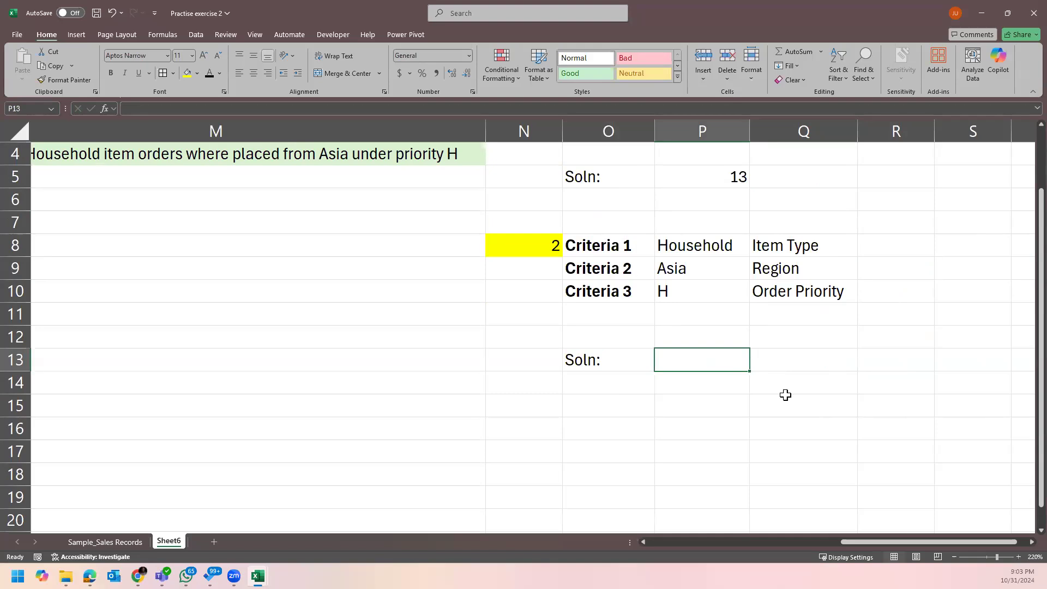
left_click_drag(860, 545, 833, 542)
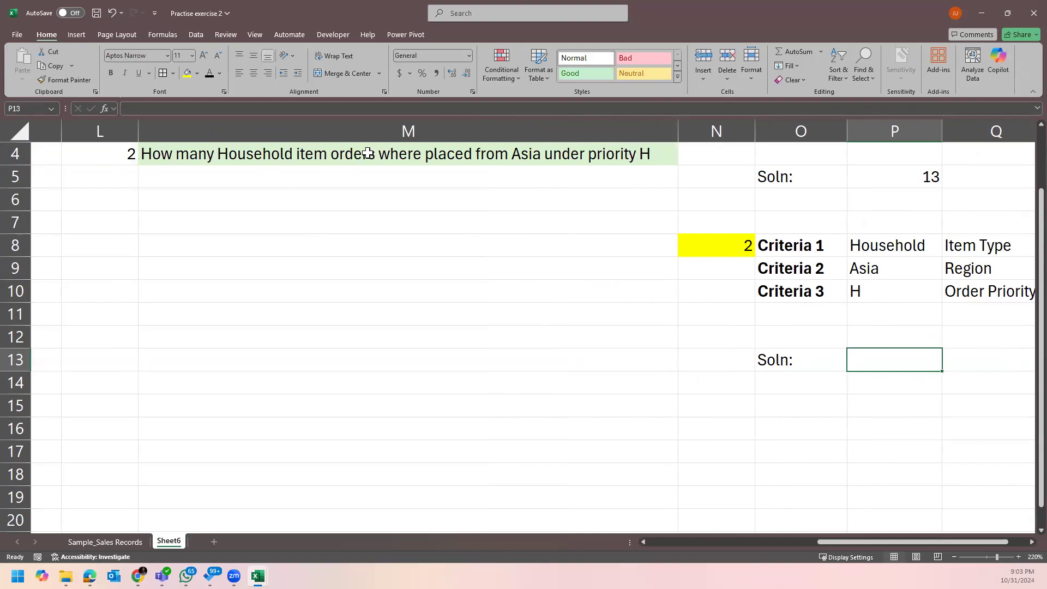
left_click(894, 239)
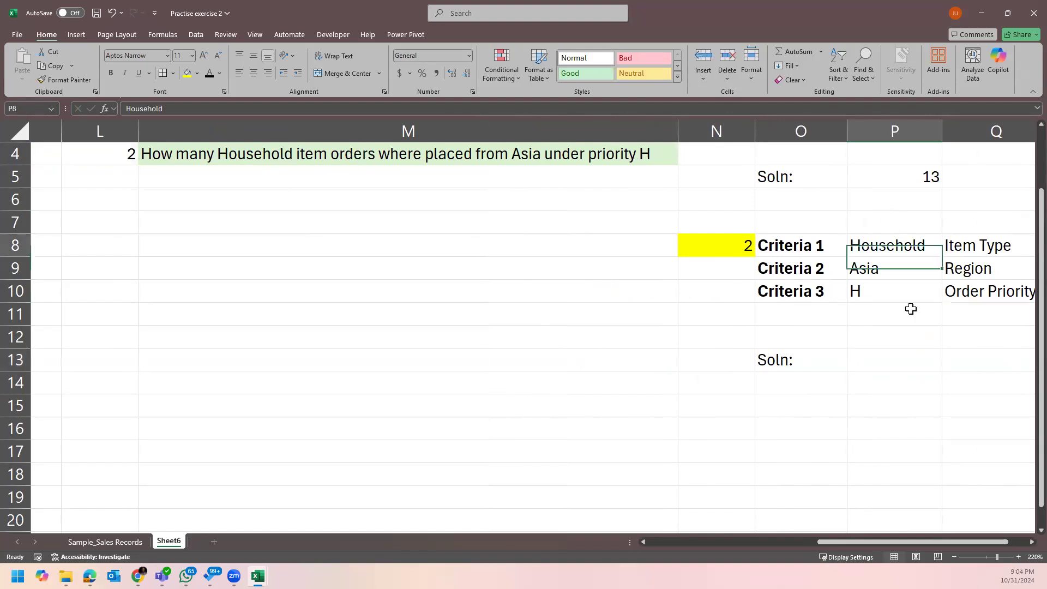
left_click_drag(839, 543, 877, 540)
left_click(1023, 541)
left_click(614, 268)
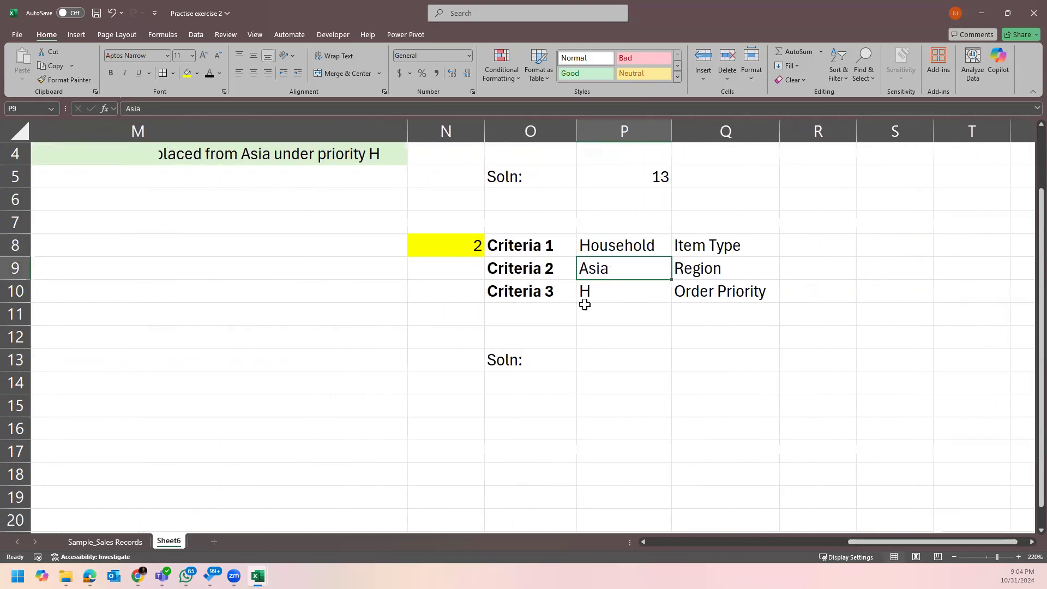
left_click(646, 294)
left_click(615, 375)
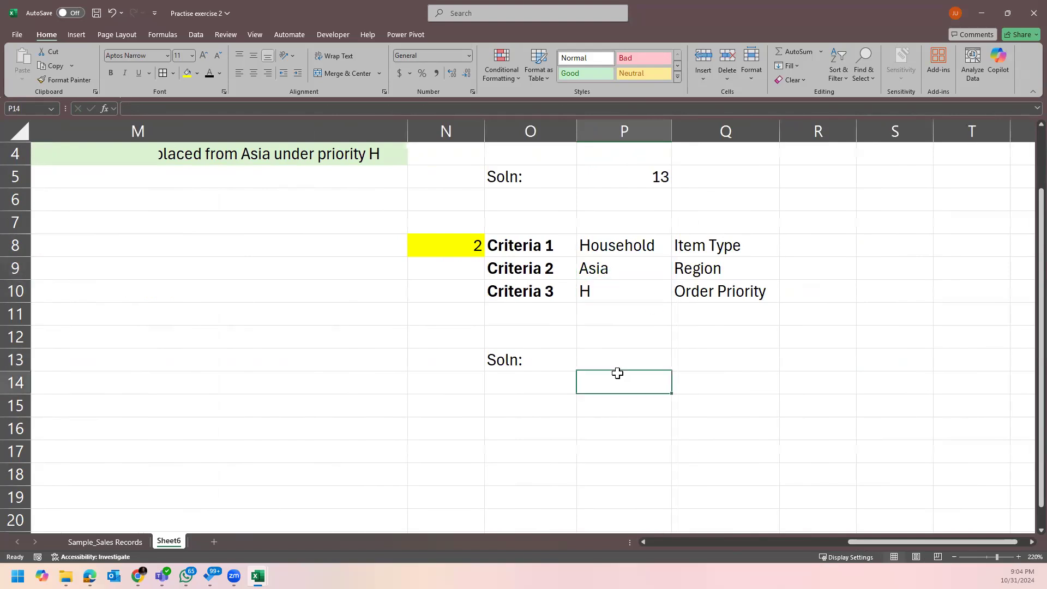
left_click(643, 363)
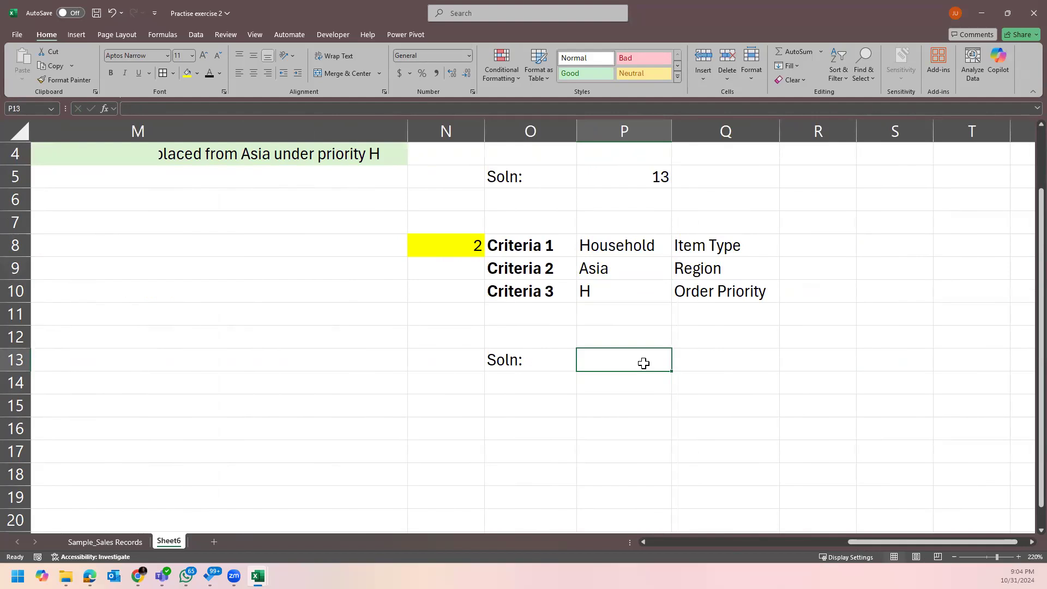
type("=")
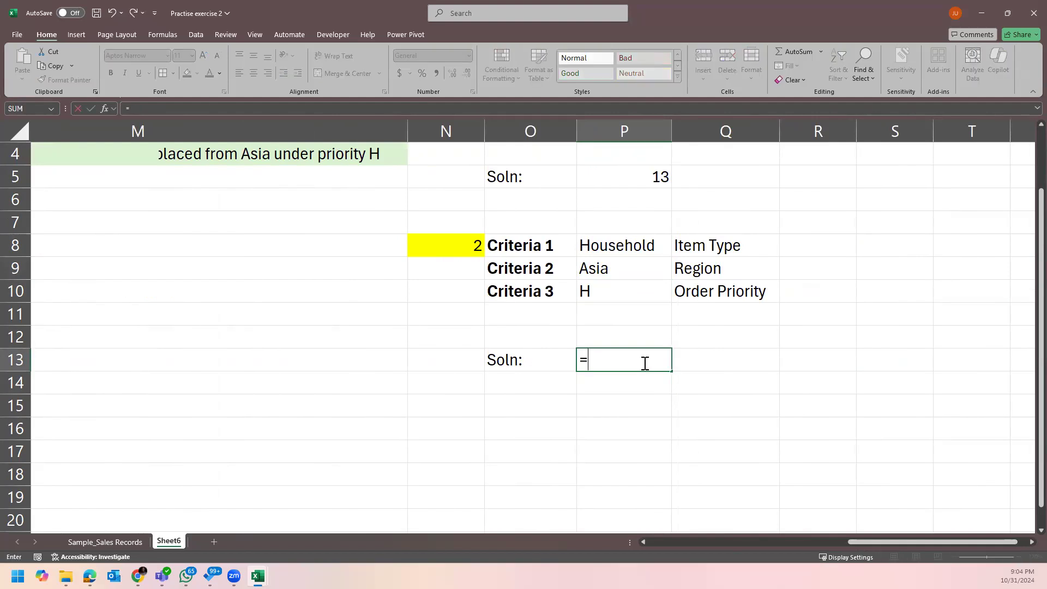
type("coun")
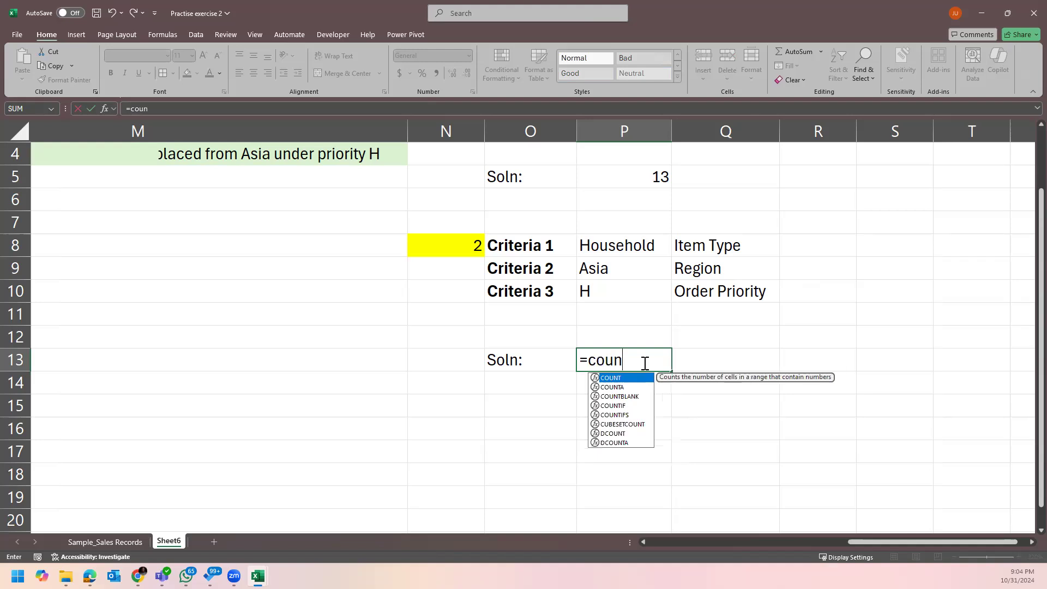
type("tifs")
Start COUNTIFS in P13 with the Sample_Sales Records Item Type column matched to Household in P8.
key("Tab")
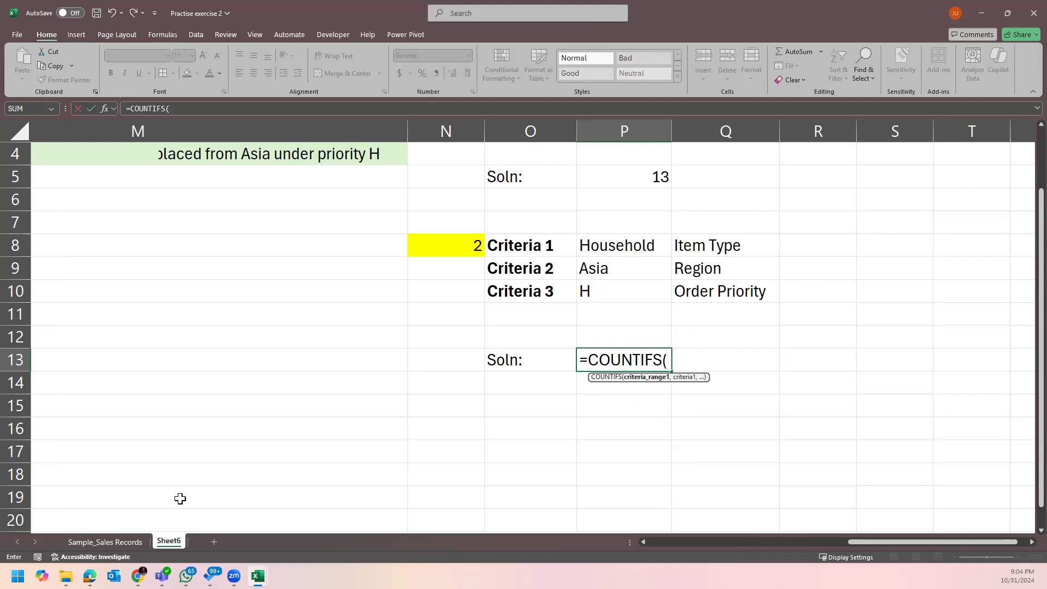
left_click(126, 542)
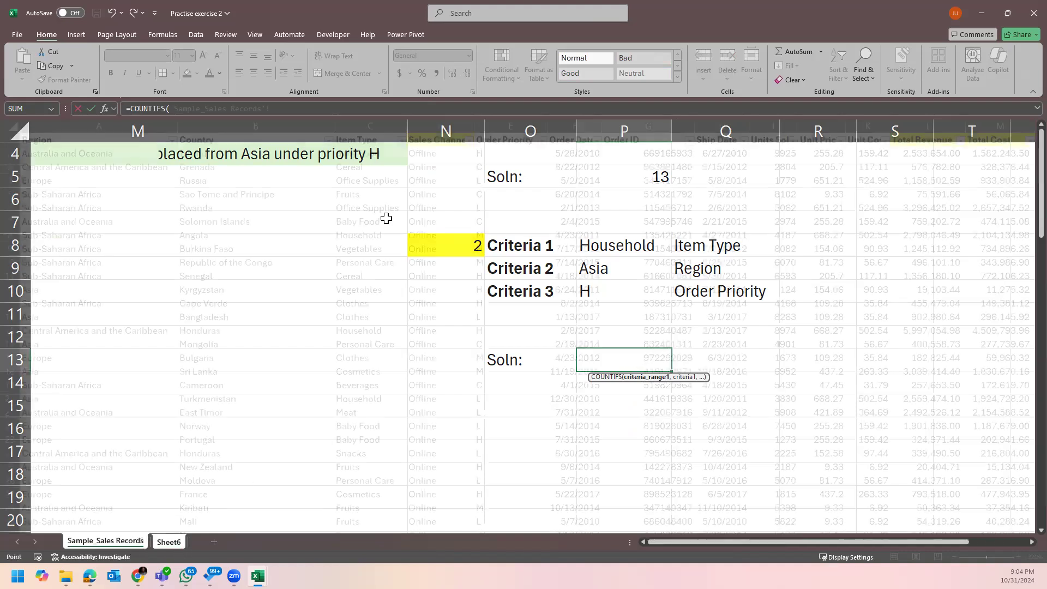
left_click(373, 121)
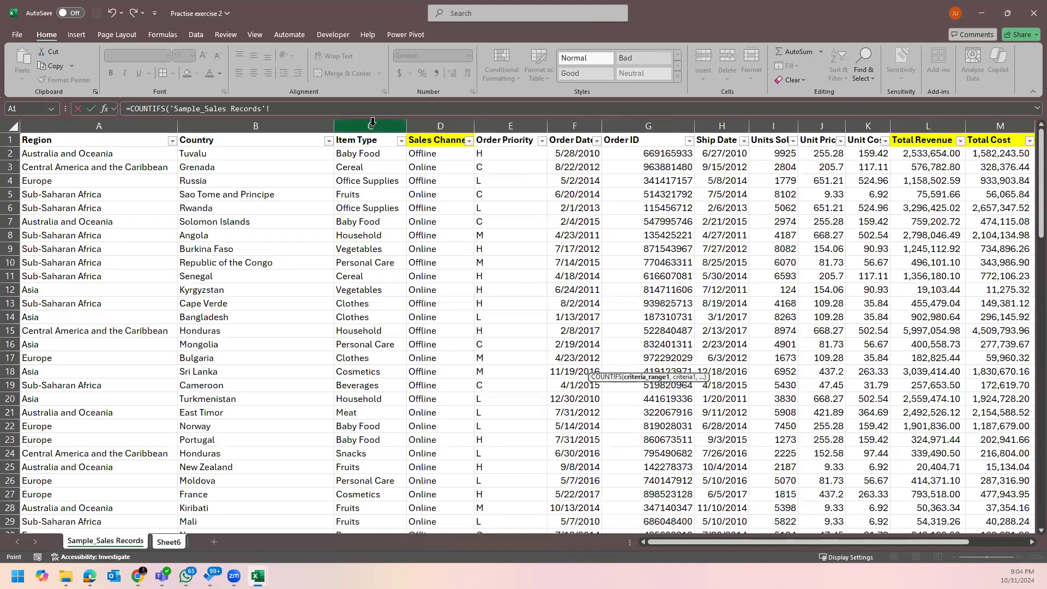
type(",")
left_click(176, 543)
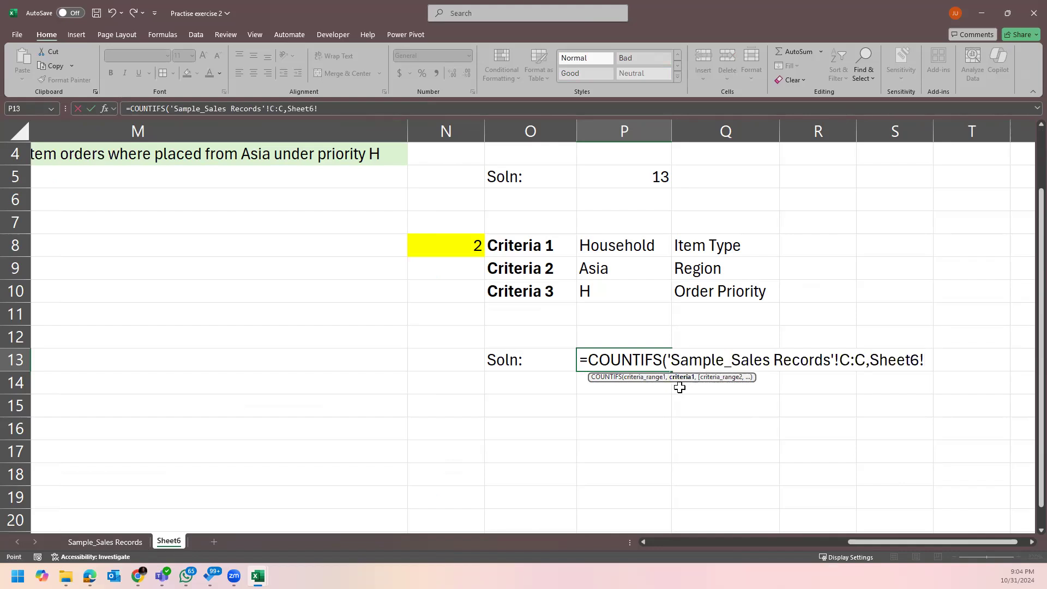
left_click(647, 248)
type(",")
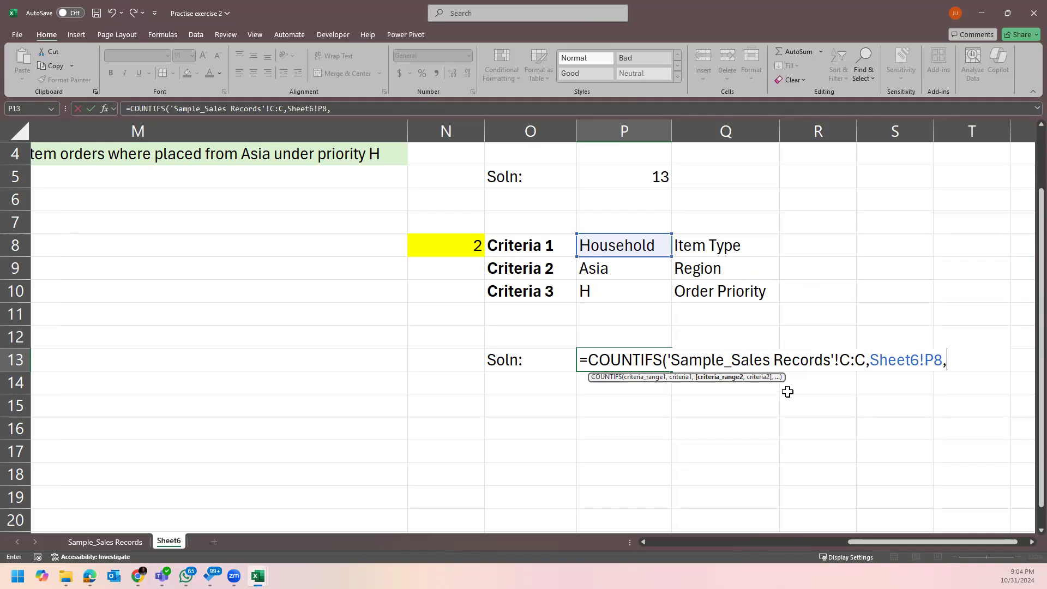
Add the Region column as second range with Asia in P9 as its criterion.
left_click(117, 542)
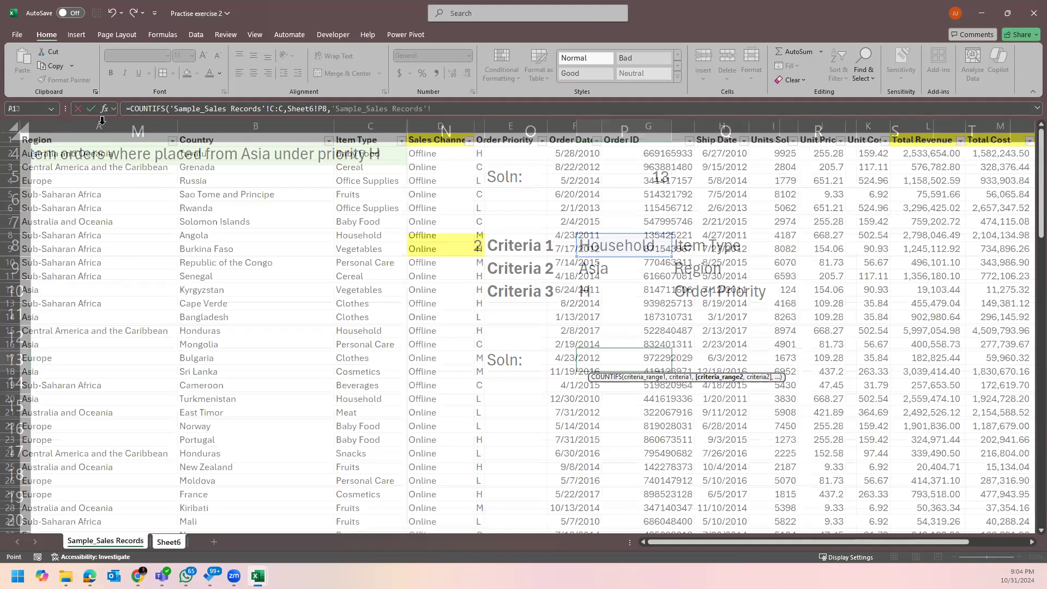
left_click(101, 124)
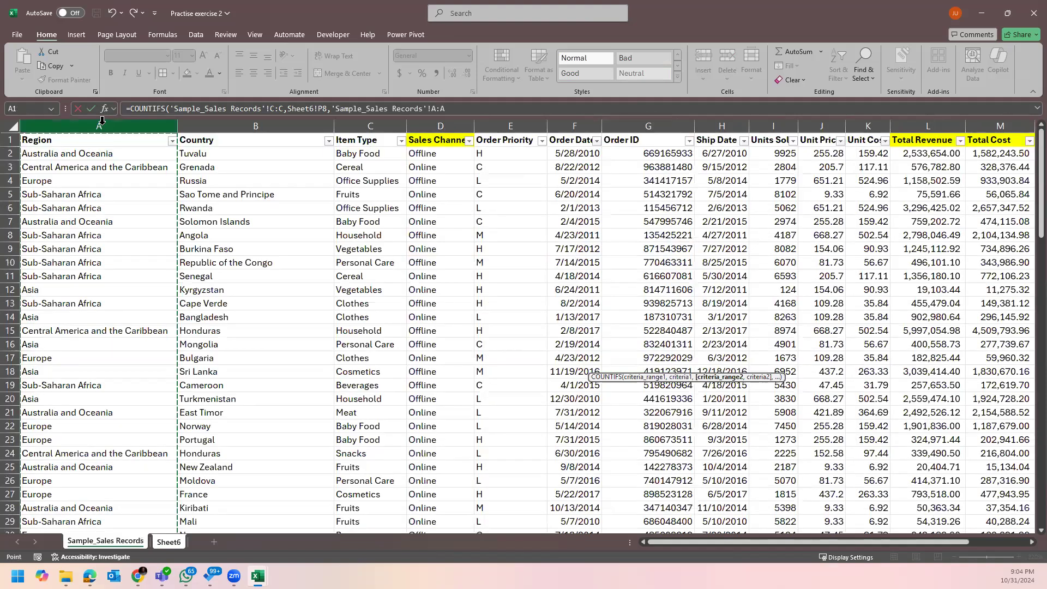
type(",")
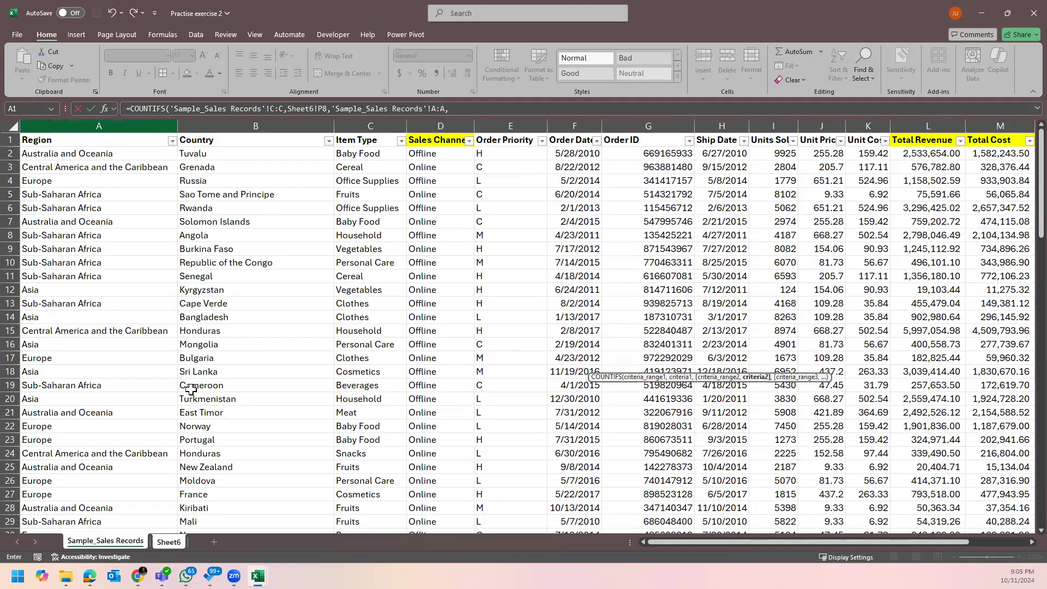
left_click(169, 542)
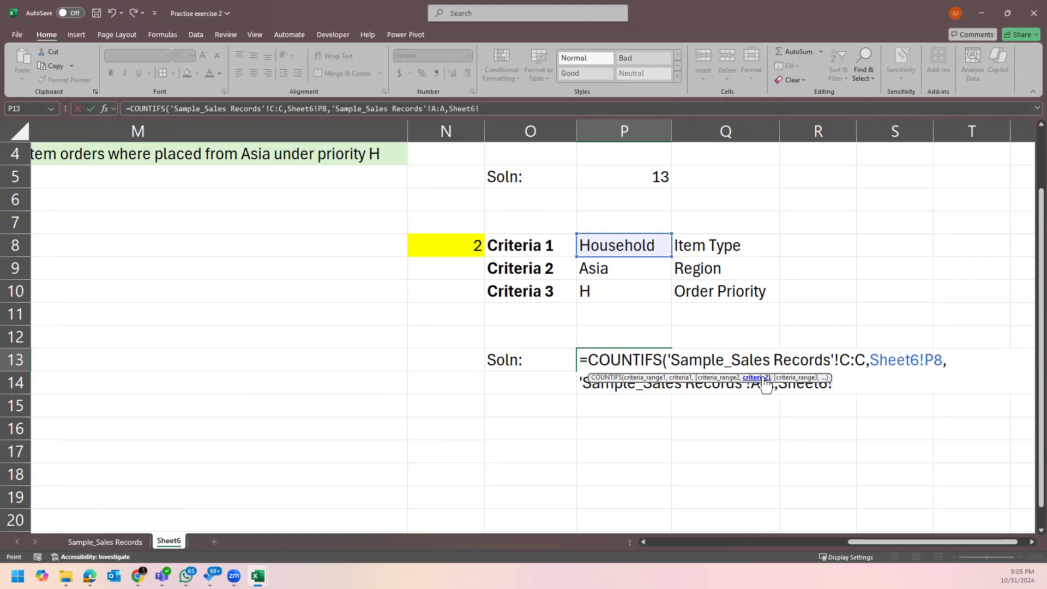
left_click(635, 267)
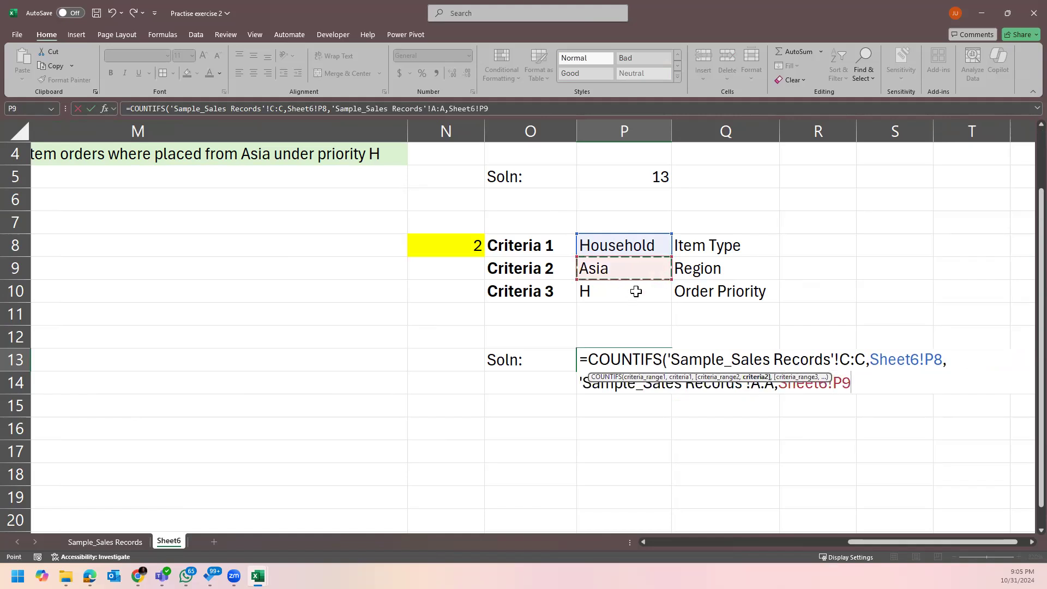
type(",")
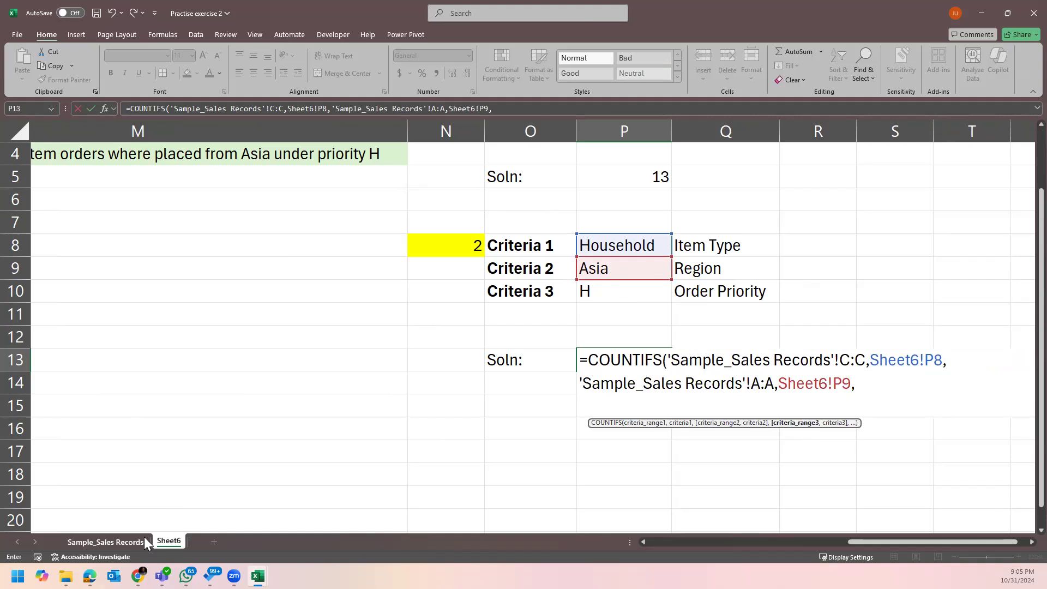
Add the Order Priority column matched to H in P10 and commit the formula, returning 1.
left_click(103, 542)
left_click(512, 124)
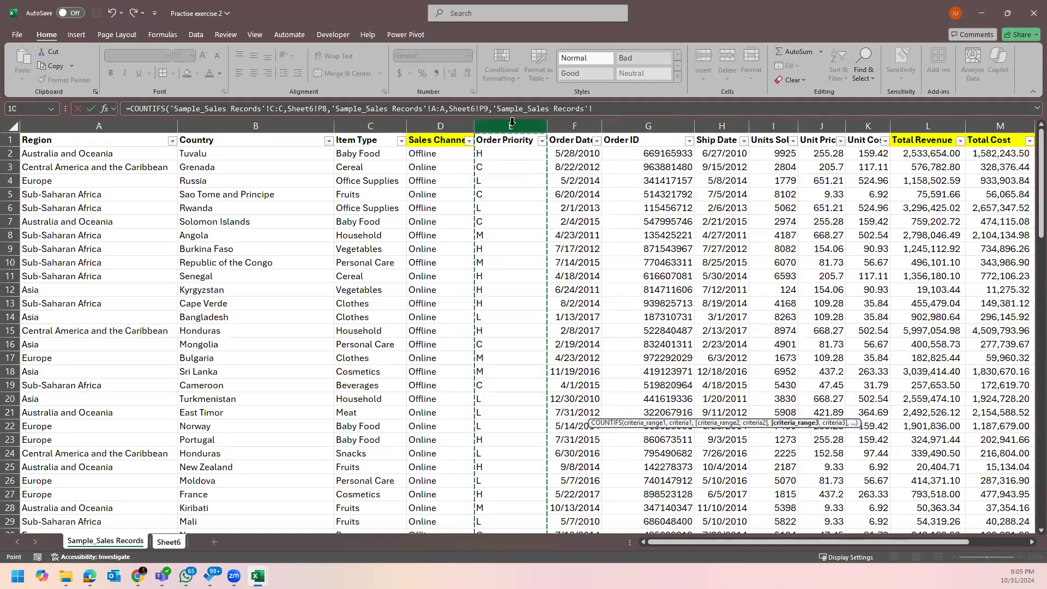
type(",")
left_click(168, 542)
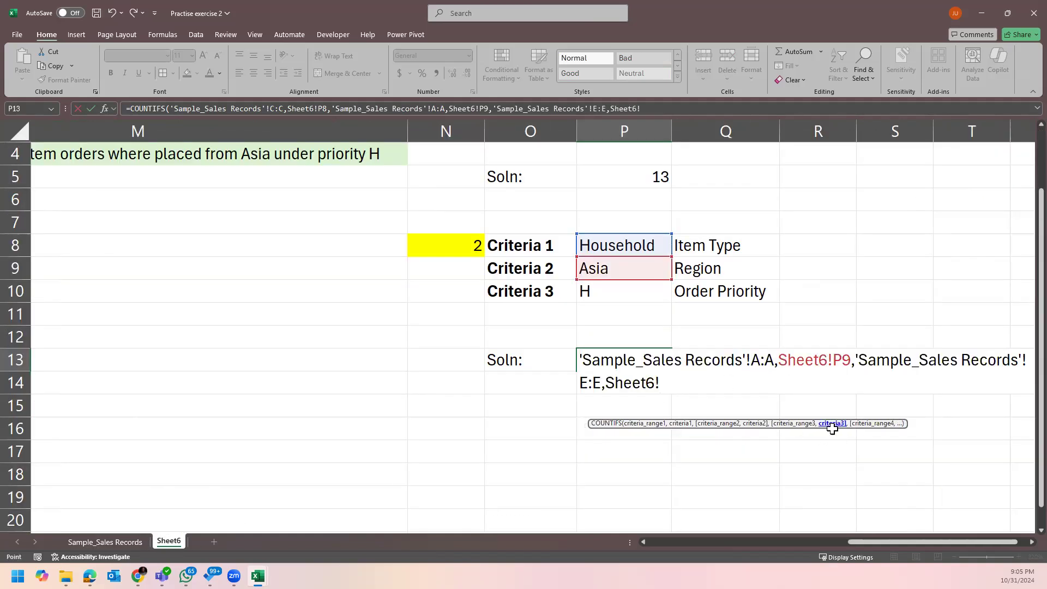
left_click(594, 286)
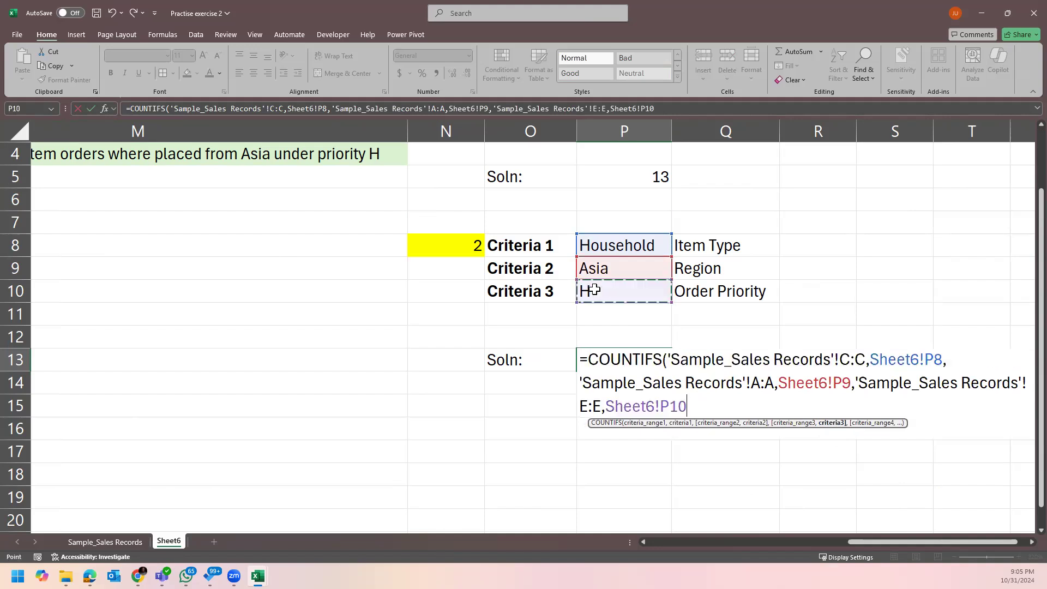
type(")")
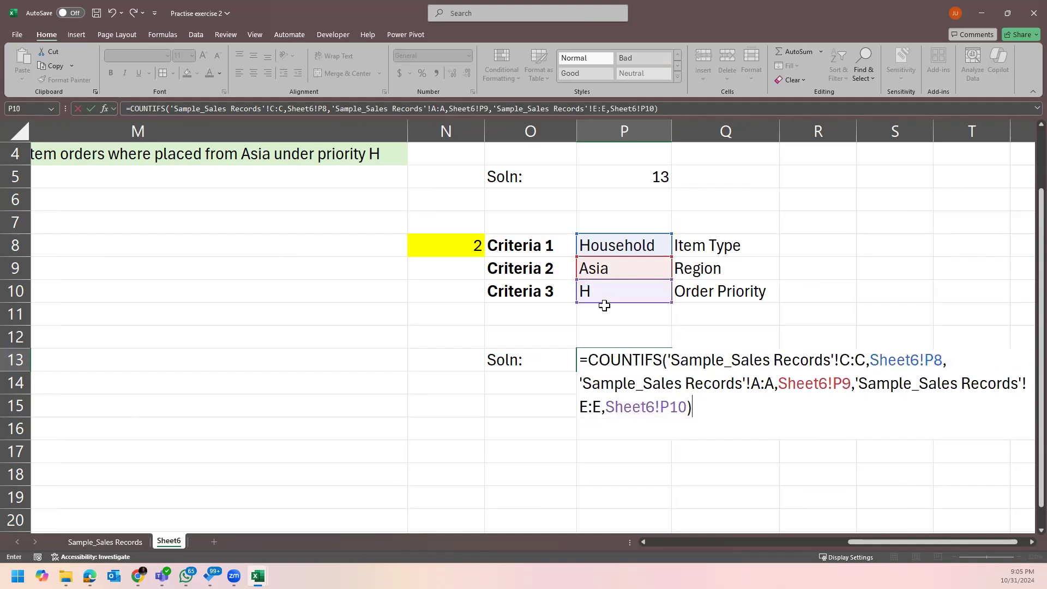
key("Return")
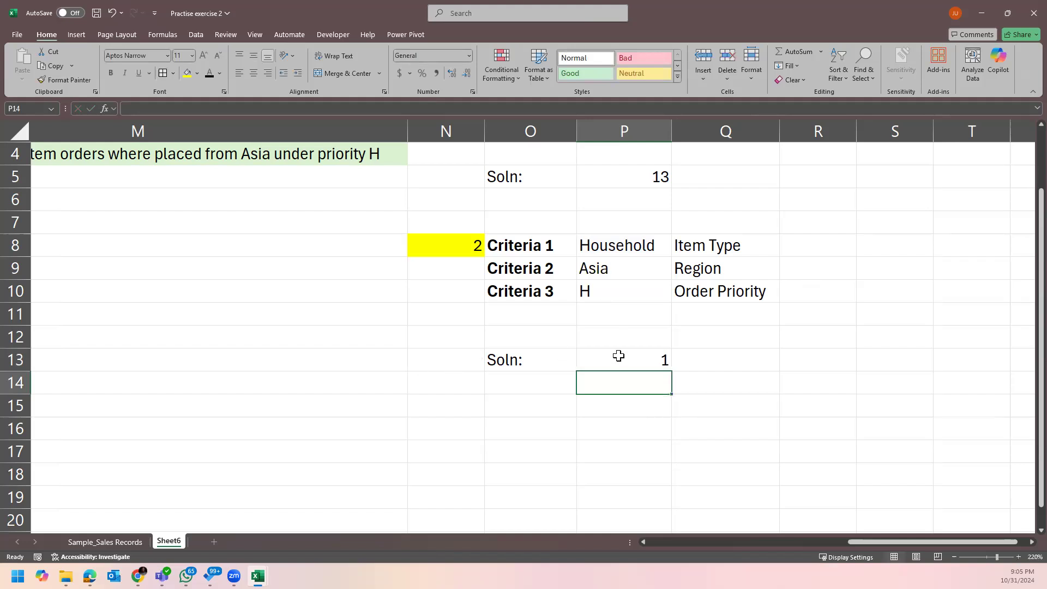
Fill P13's result of 1 with Orange, Accent 2, Lighter 60%.
left_click(617, 358)
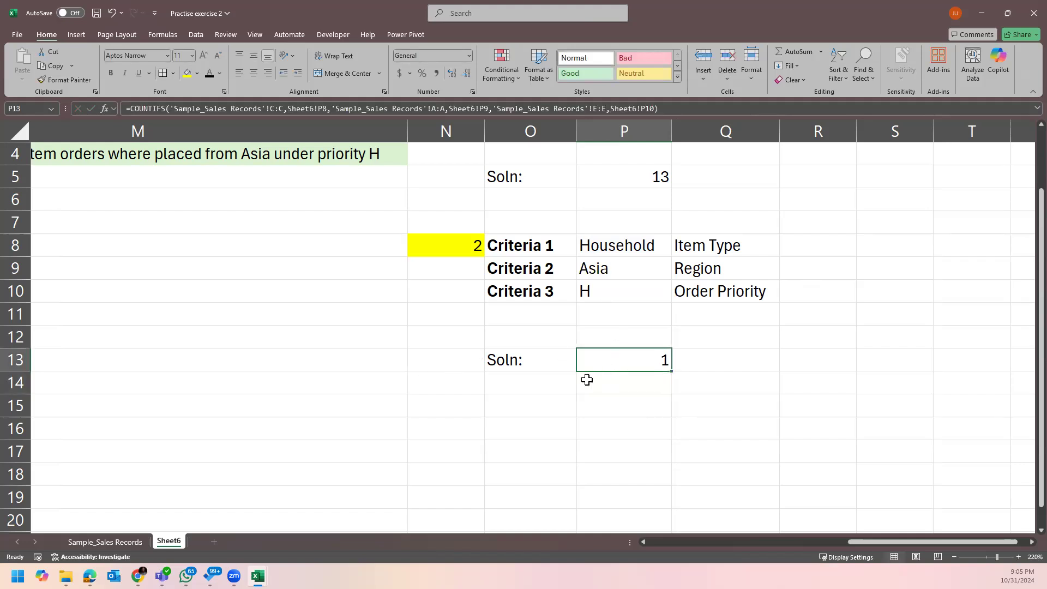
left_click(197, 73)
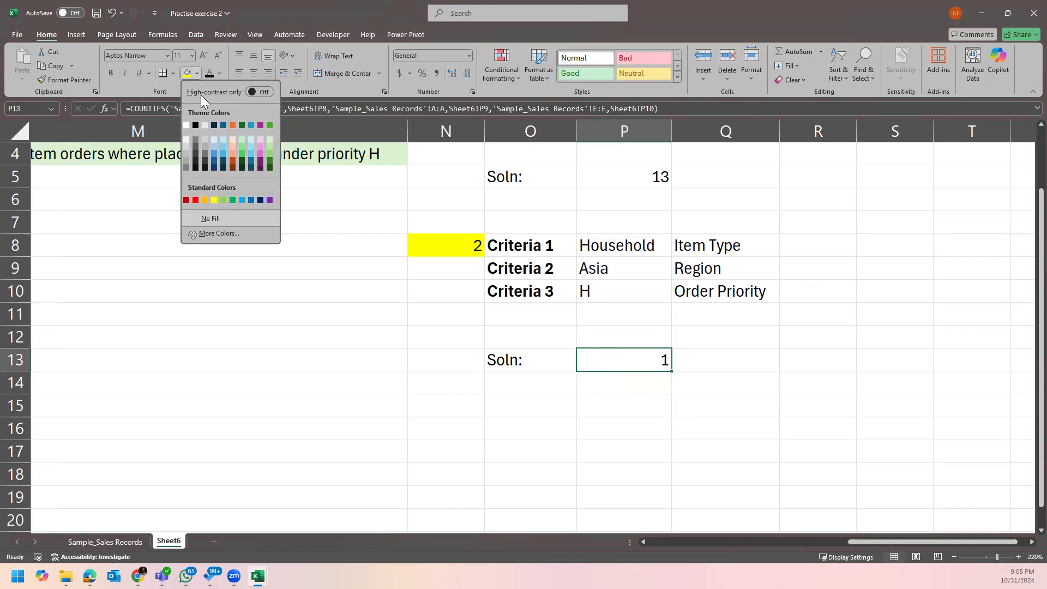
left_click(230, 147)
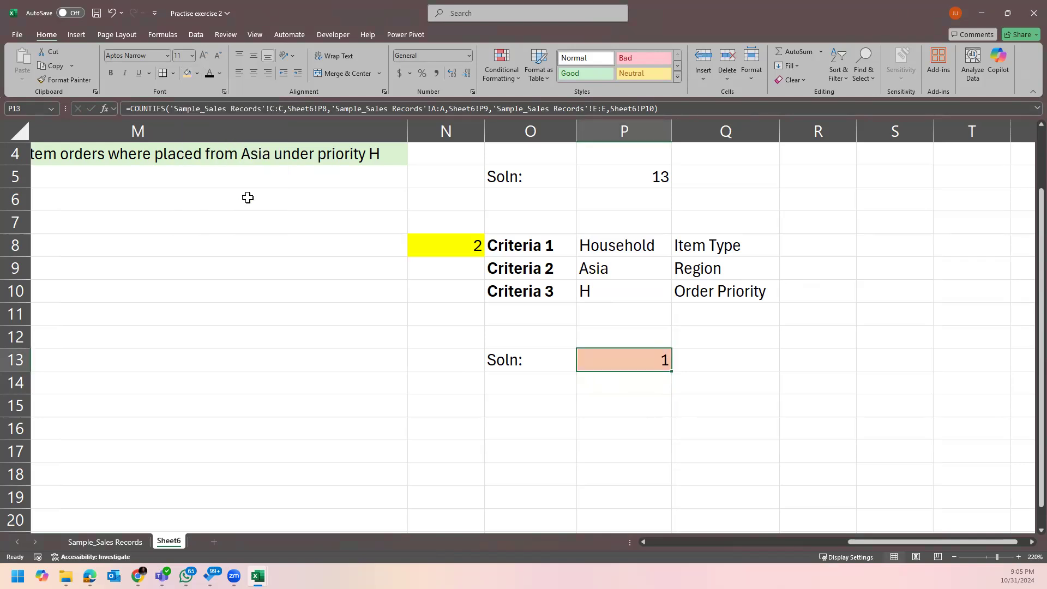
left_click(714, 352)
left_click(632, 358)
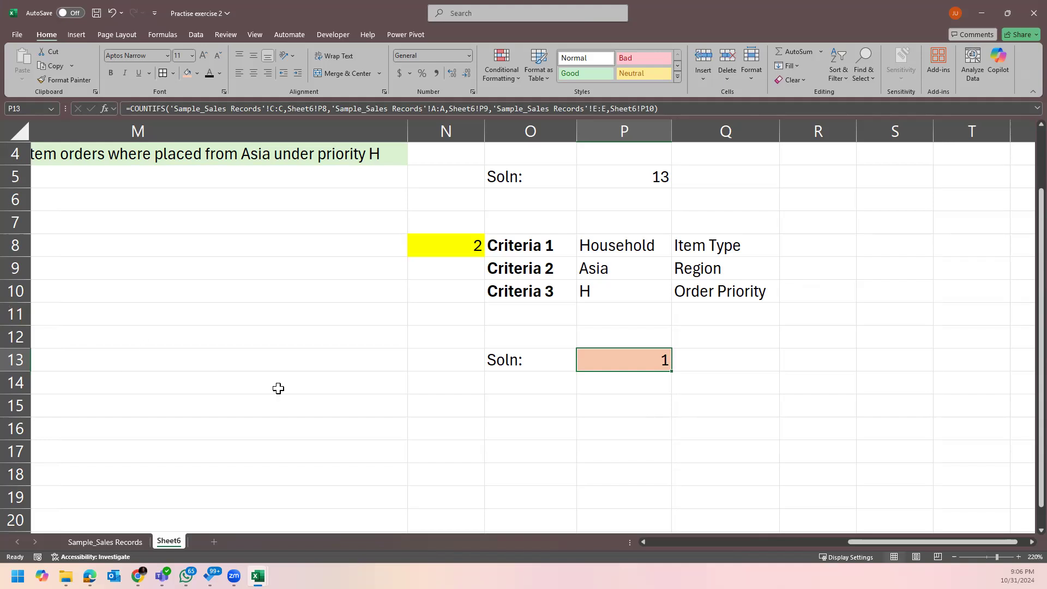
Review the COUNTIFS formula in P13 and leave it unchanged.
double_click(637, 368)
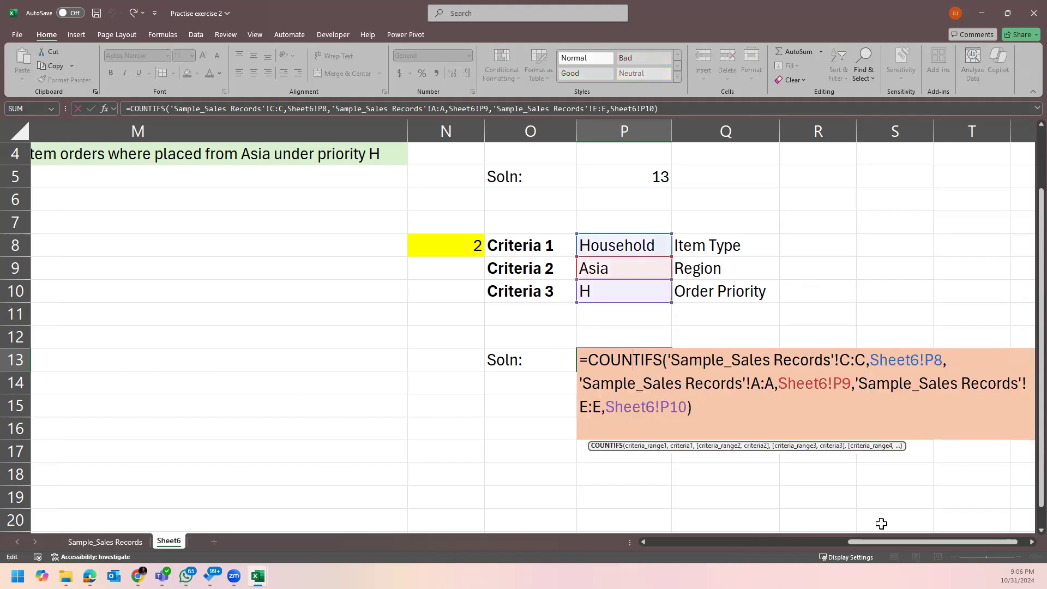
left_click(1029, 541)
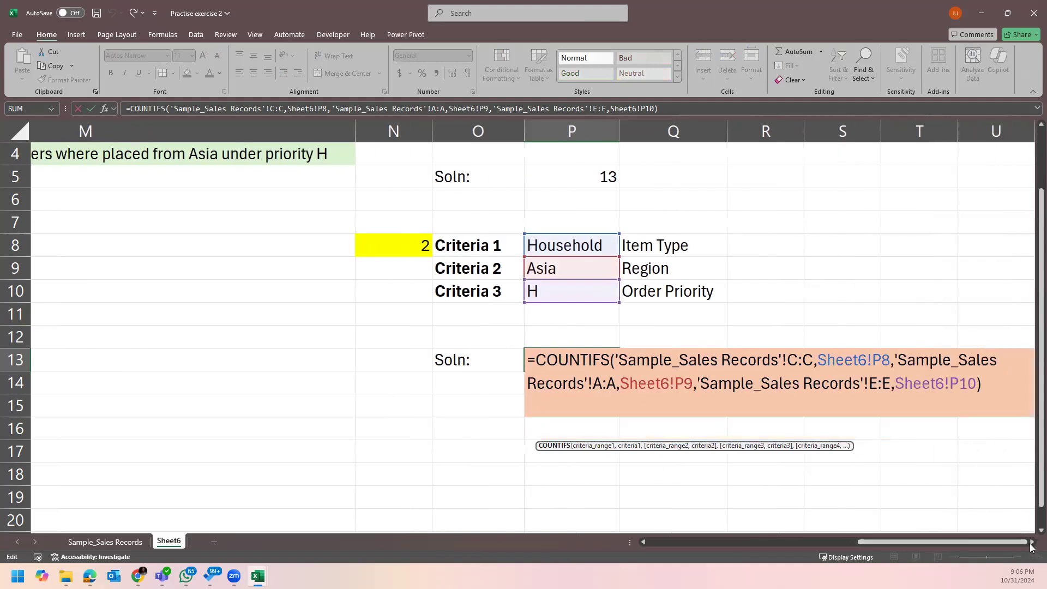
left_click(1030, 542)
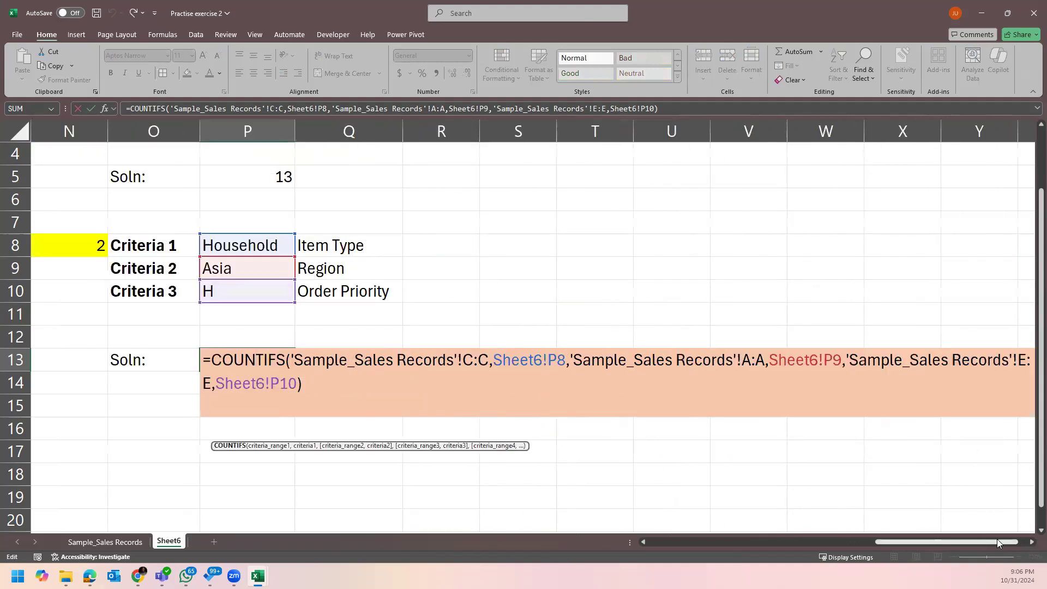
left_click_drag(1008, 540, 990, 543)
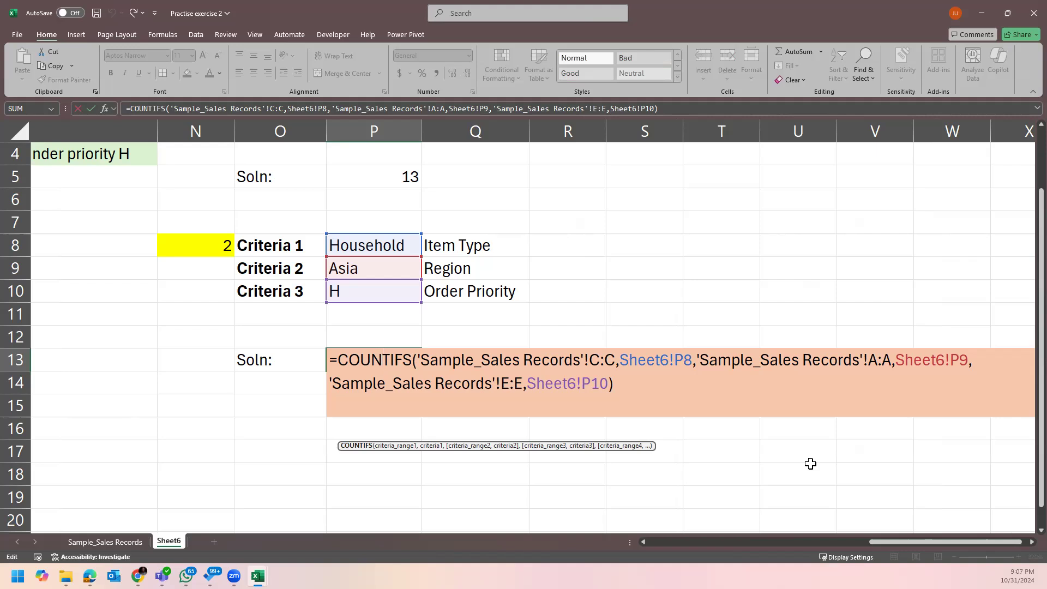
key("Escape")
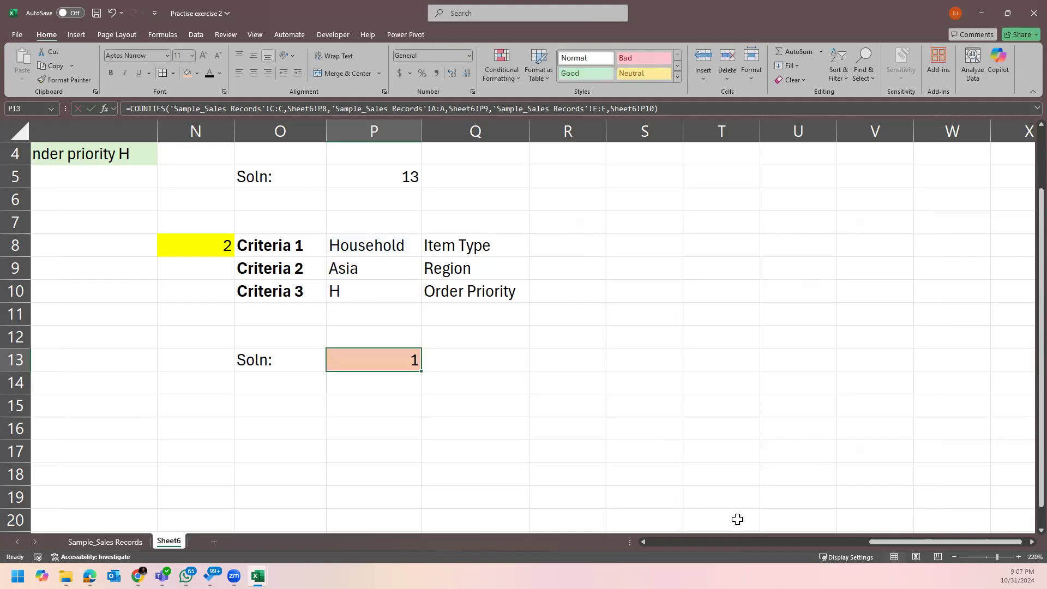
left_click(795, 439)
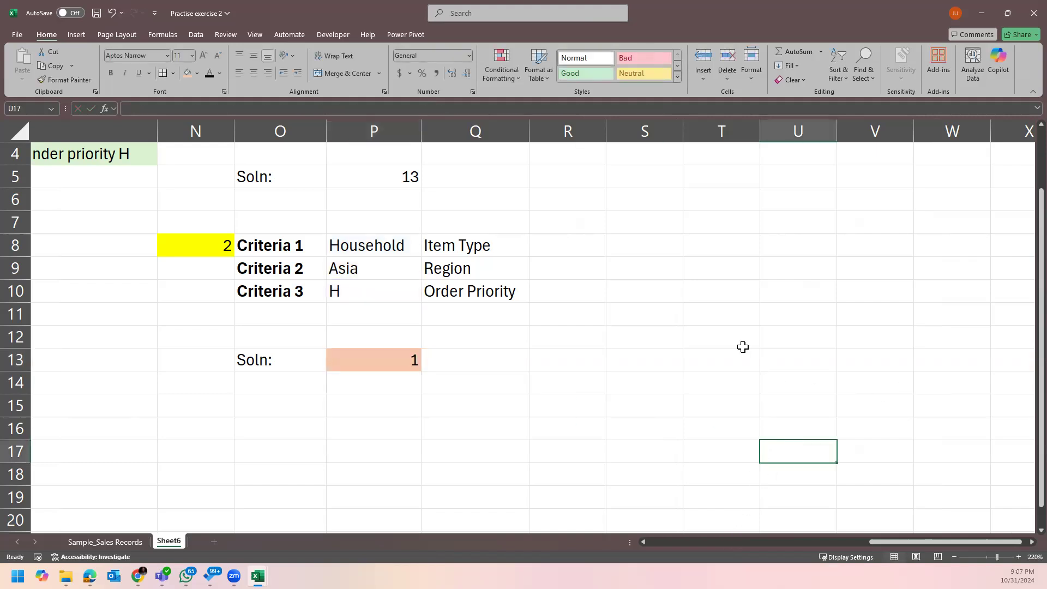
scroll(742, 346, "down", 1)
left_click_drag(918, 543, 785, 539)
scroll(851, 534, "up", 2)
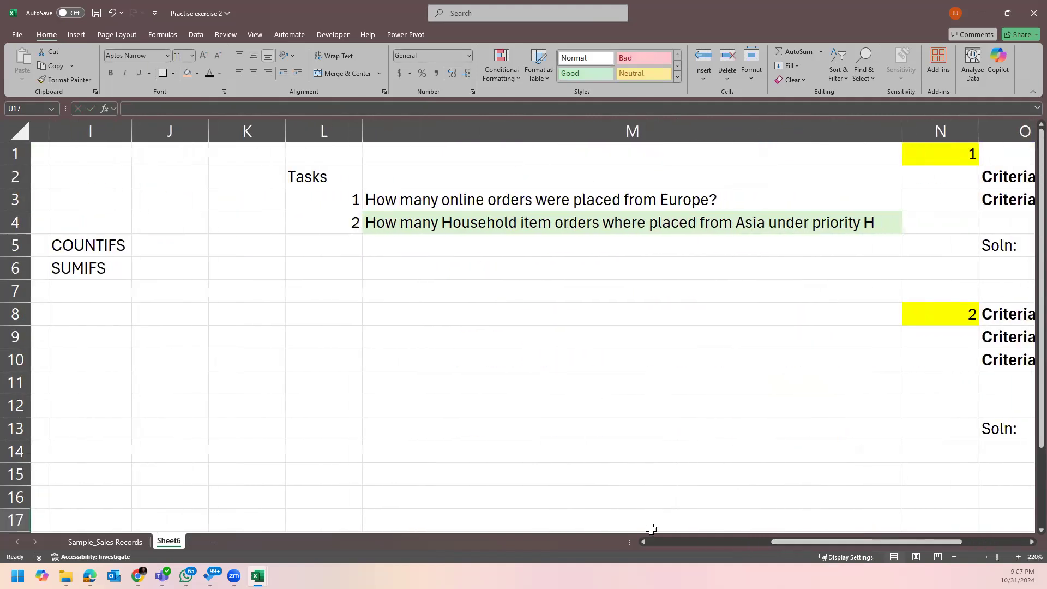
Check the Sample_Sales Records data, then number the third task 3 in L5.
left_click(107, 541)
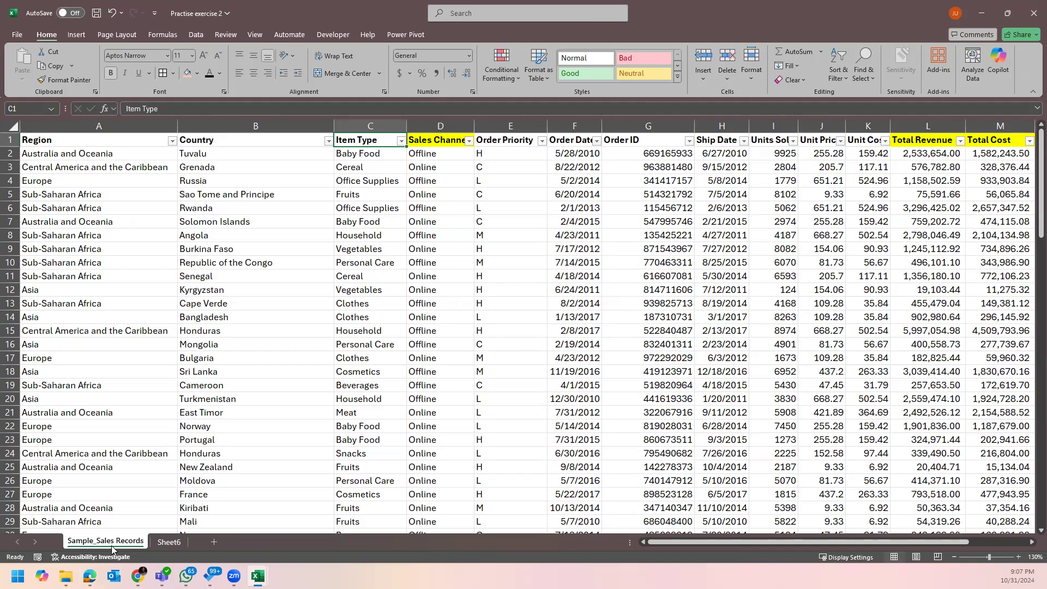
left_click(166, 545)
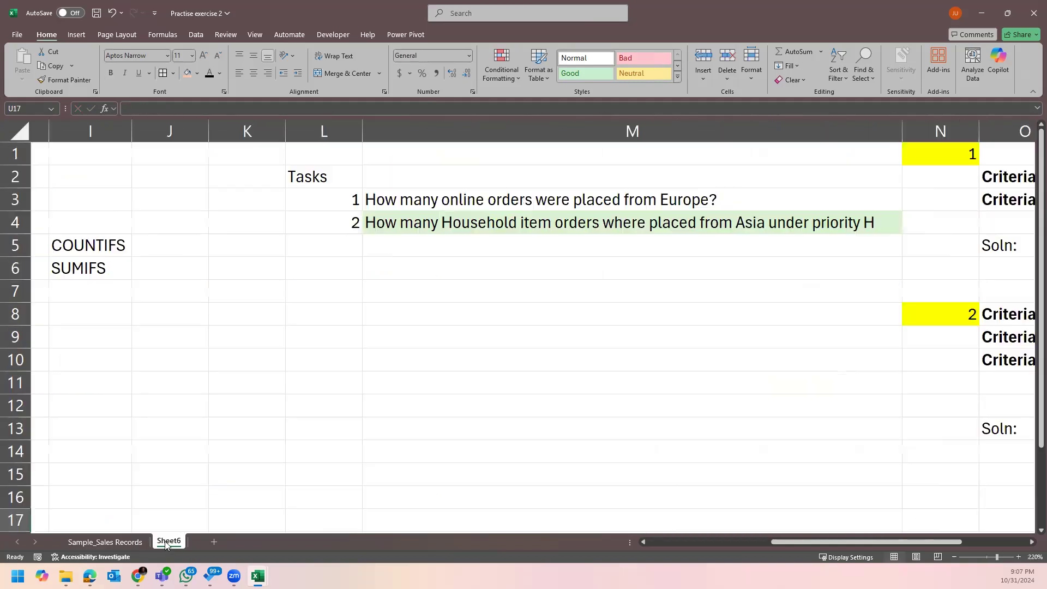
left_click(455, 396)
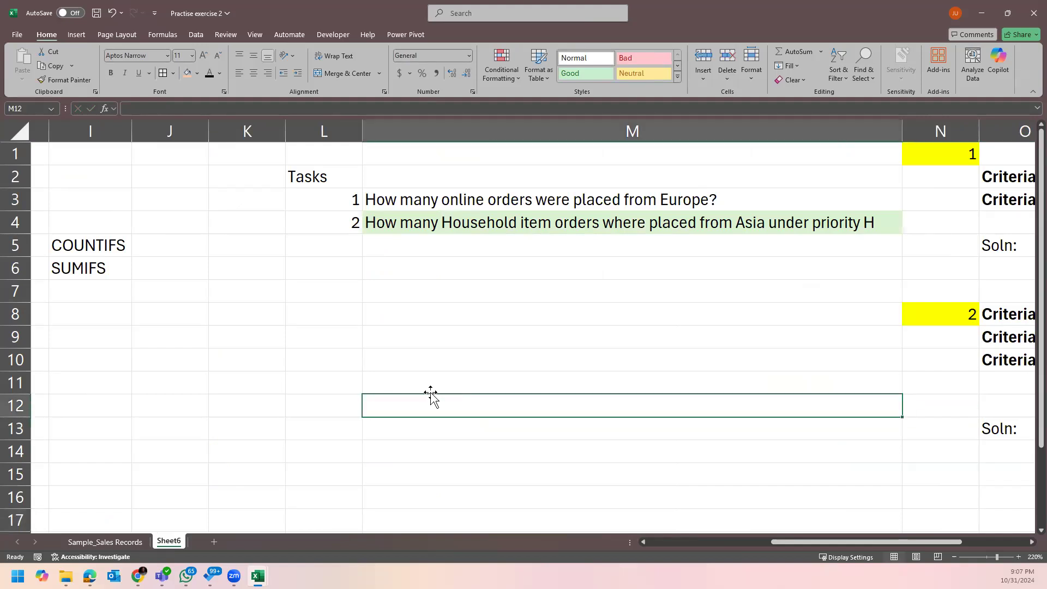
left_click(343, 251)
type("3")
key("Tab")
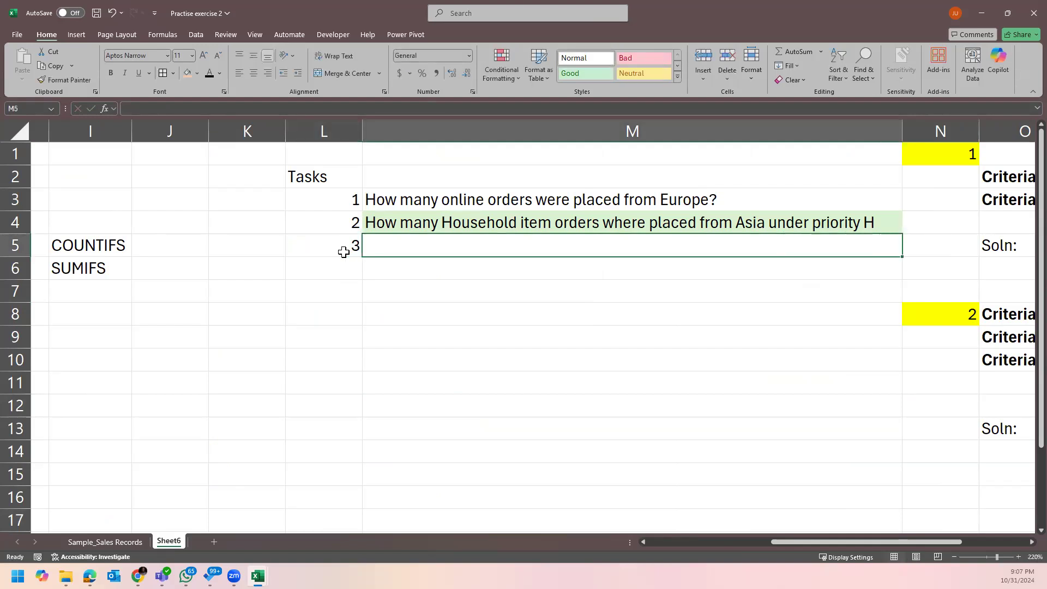
Enter the task question 'How many cosmetic orders were made online?' in M5.
type("How mabn")
key("BackSpace")
key("BackSpace")
type("ny cus")
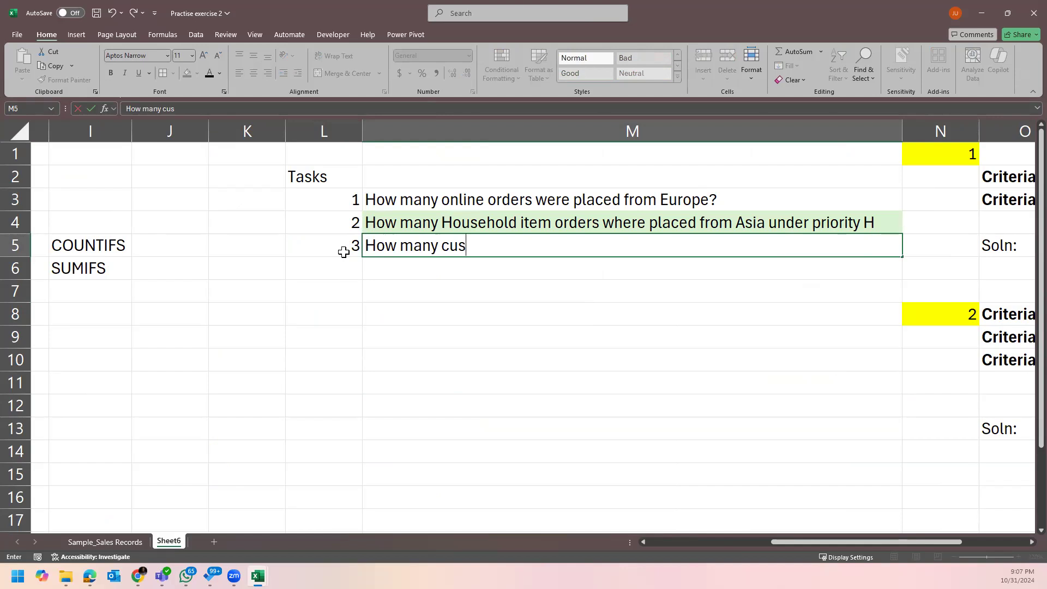
key("BackSpace")
key("BackSpace")
type("oske")
key("BackSpace")
key("BackSpace")
type("metic")
type(" s")
key("BackSpace")
type("orders were made")
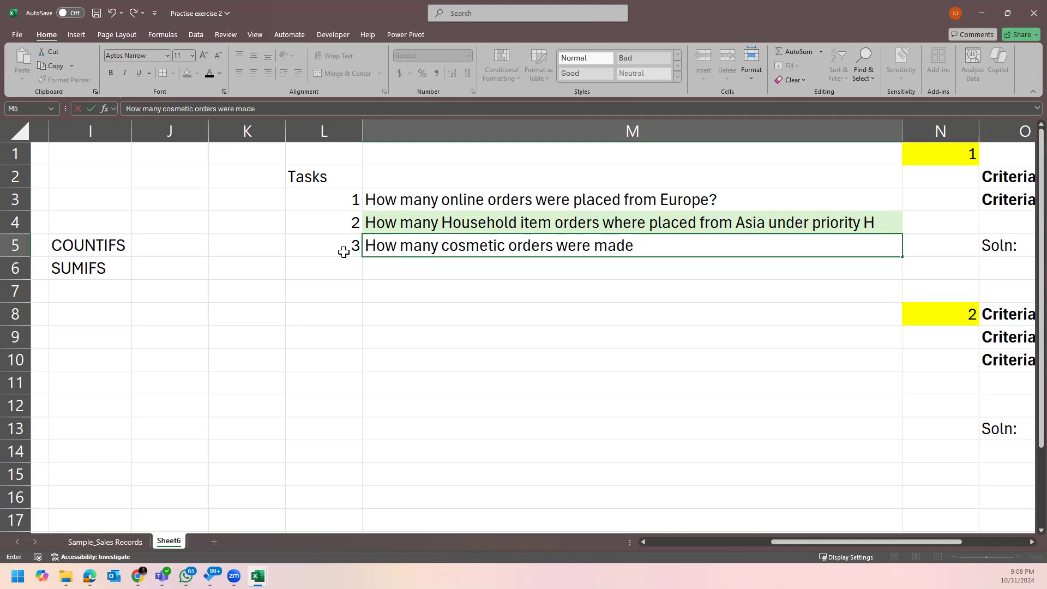
type(" online?")
key("Return")
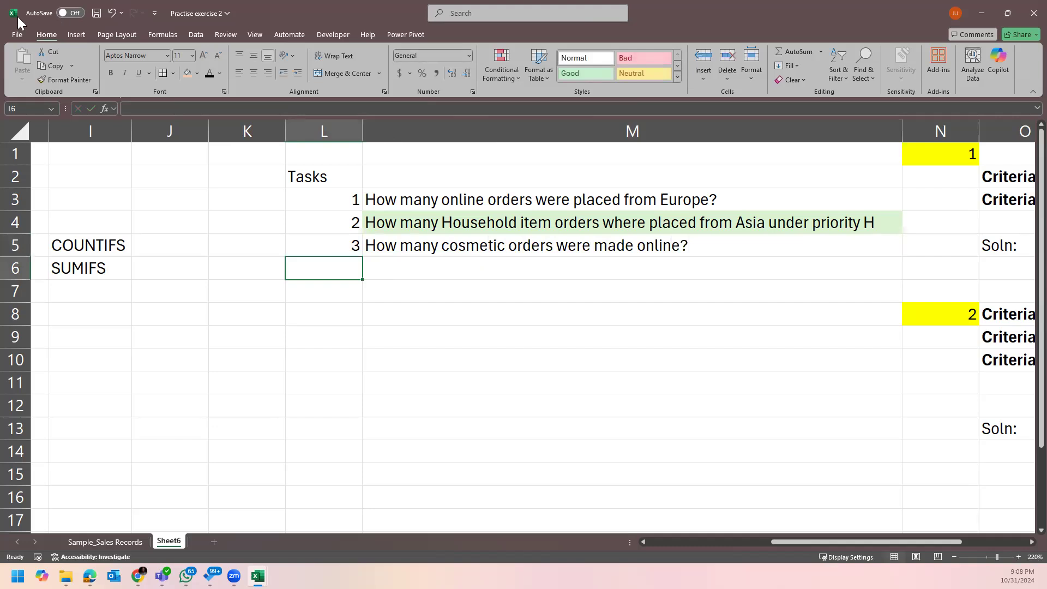
left_click(115, 540)
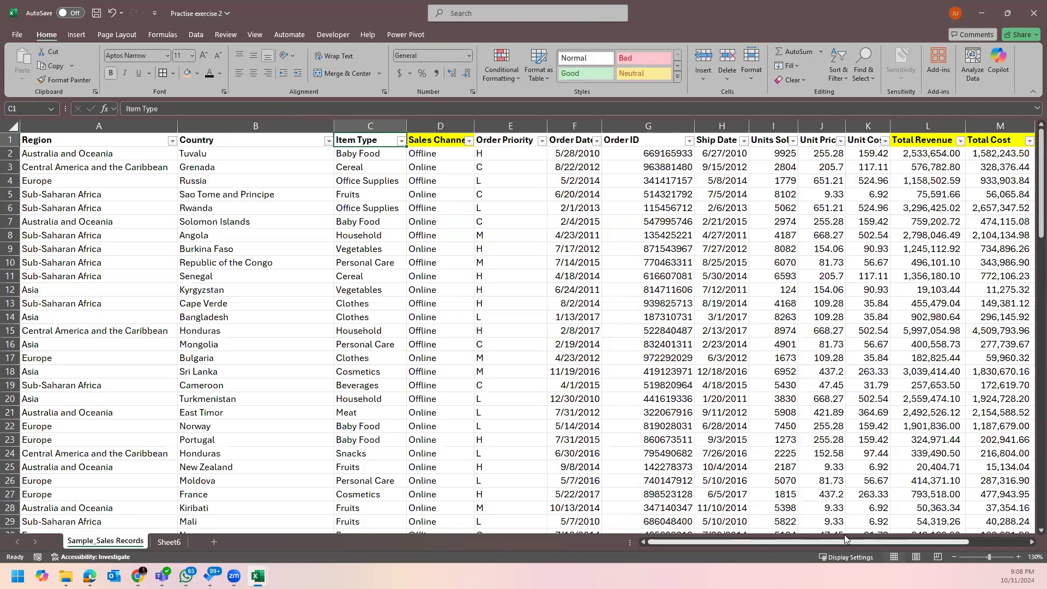
scroll(844, 538, "right", 3)
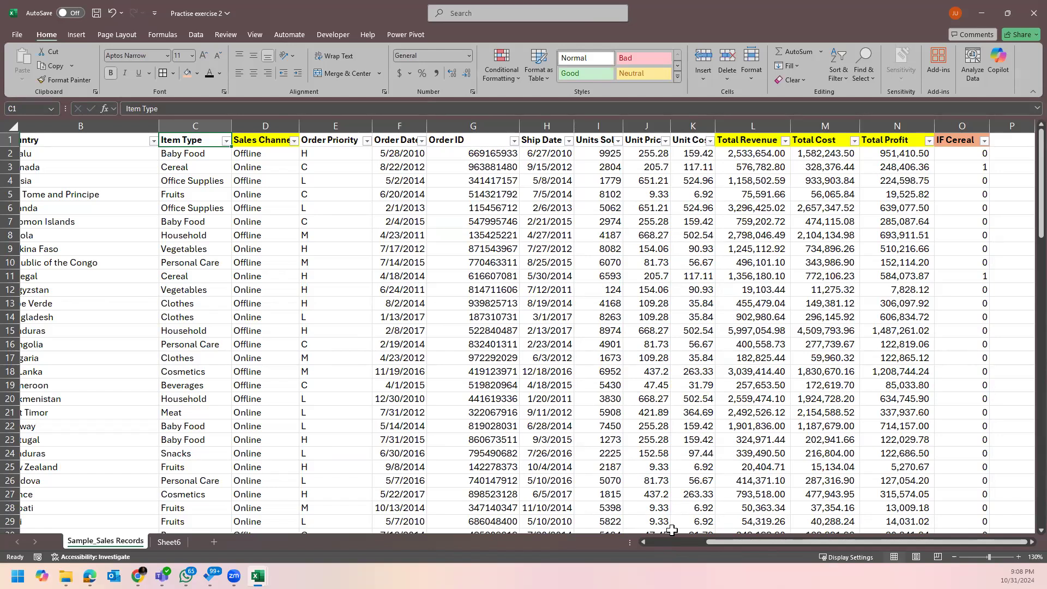
left_click_drag(762, 157, 763, 185)
left_click(769, 238)
left_click(756, 153)
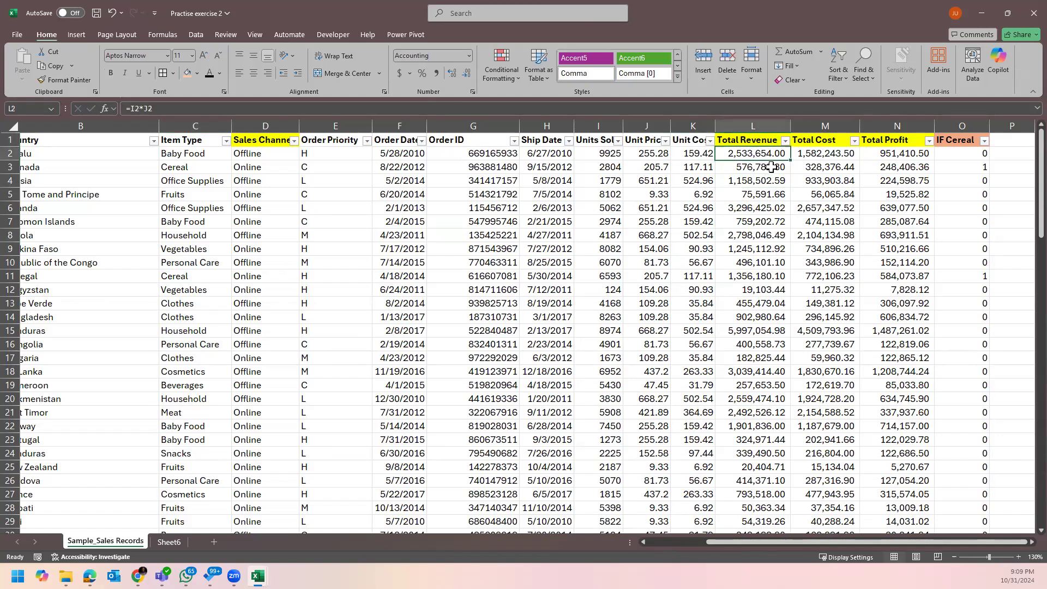
left_click(765, 248)
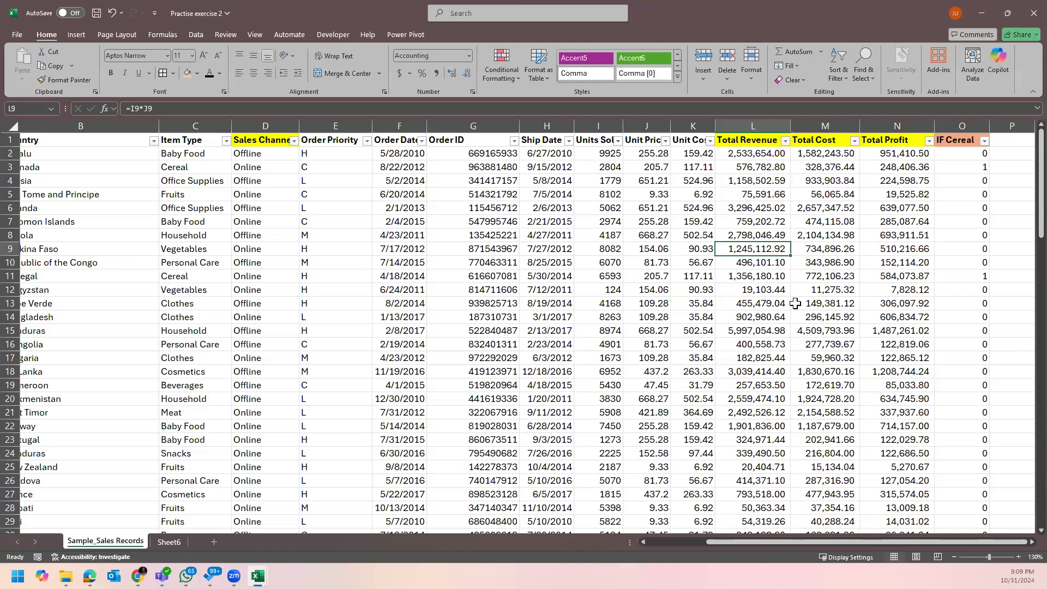
left_click(178, 546)
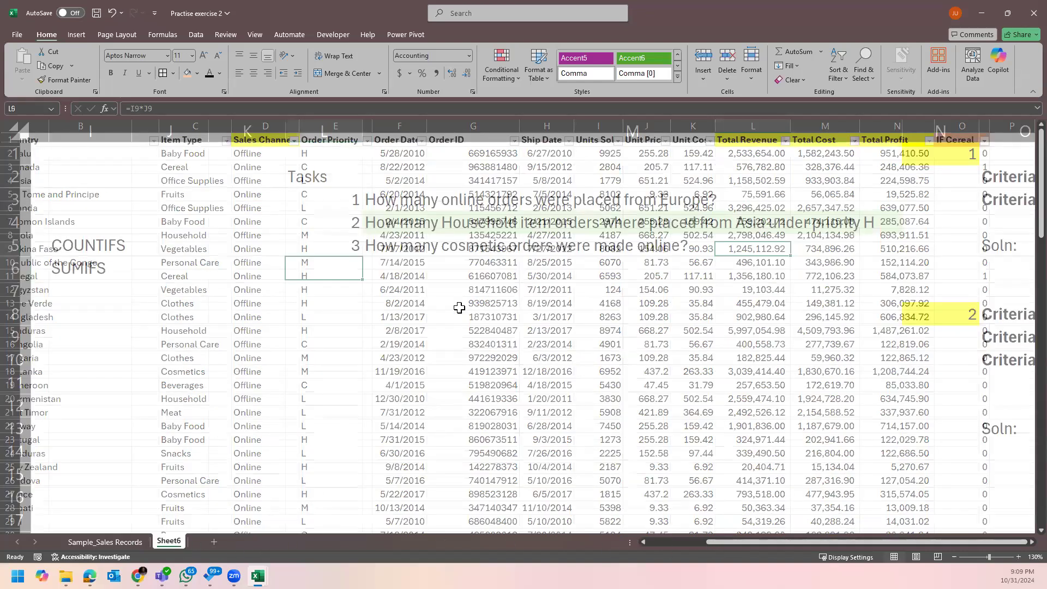
Number task 4 in L6 and draft its question 'How many orders were greater than 5k'.
type("4. How many ")
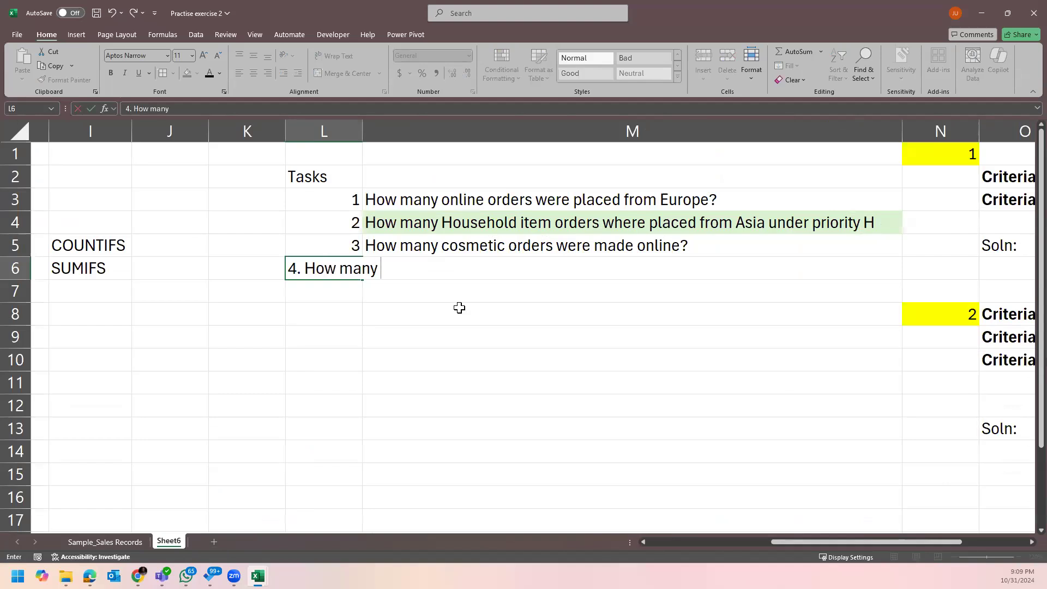
type("order")
key("BackSpace")
key("BackSpace")
key("BackSpace")
key("BackSpace")
key("BackSpace")
key("BackSpace")
key("BackSpace")
key("BackSpace")
key("BackSpace")
key("BackSpace")
key("BackSpace")
key("BackSpace")
key("BackSpace")
key("BackSpace")
key("BackSpace")
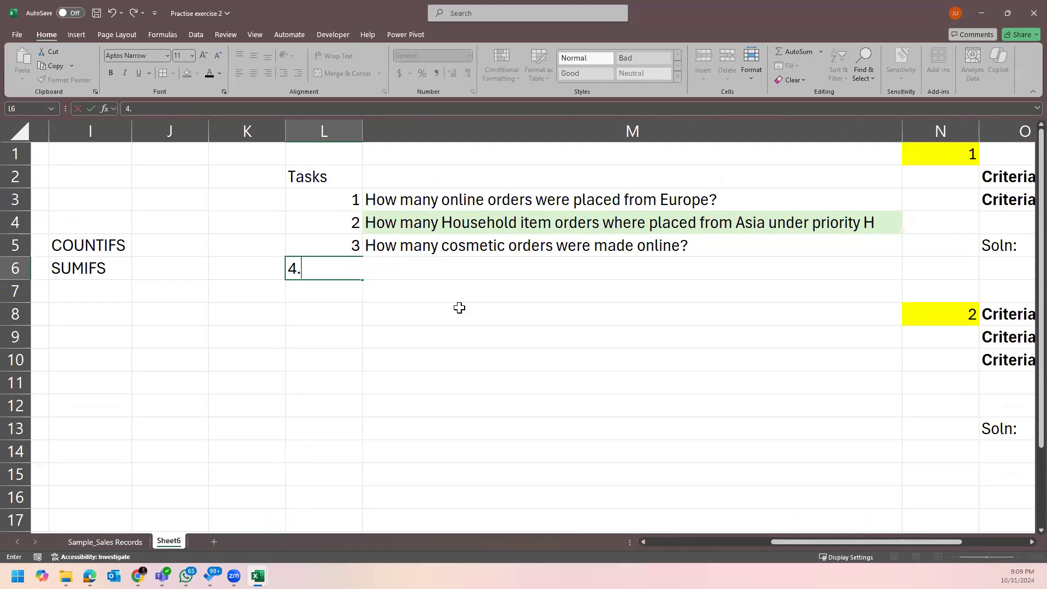
key("Tab")
type("How m")
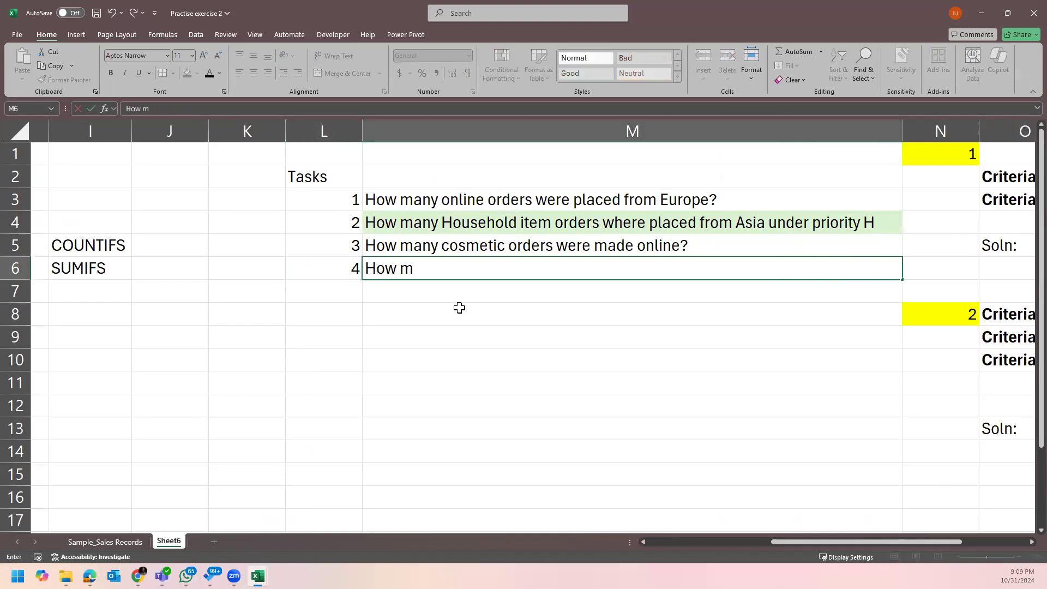
type("anyn ord")
key("BackSpace")
key("BackSpace")
key("BackSpace")
key("BackSpace")
key("BackSpace")
type("orders were")
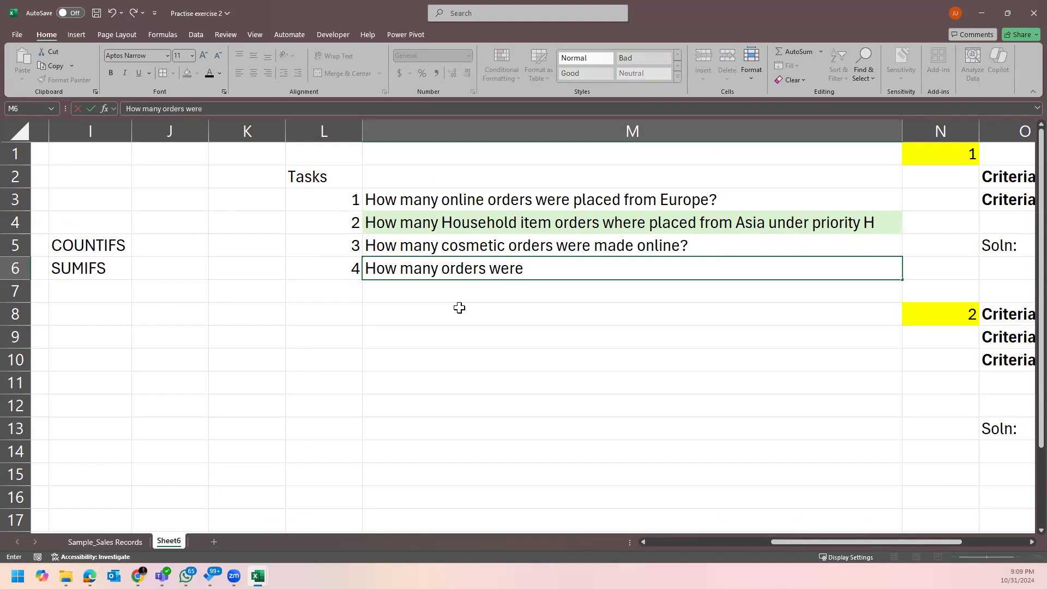
type(" greater than")
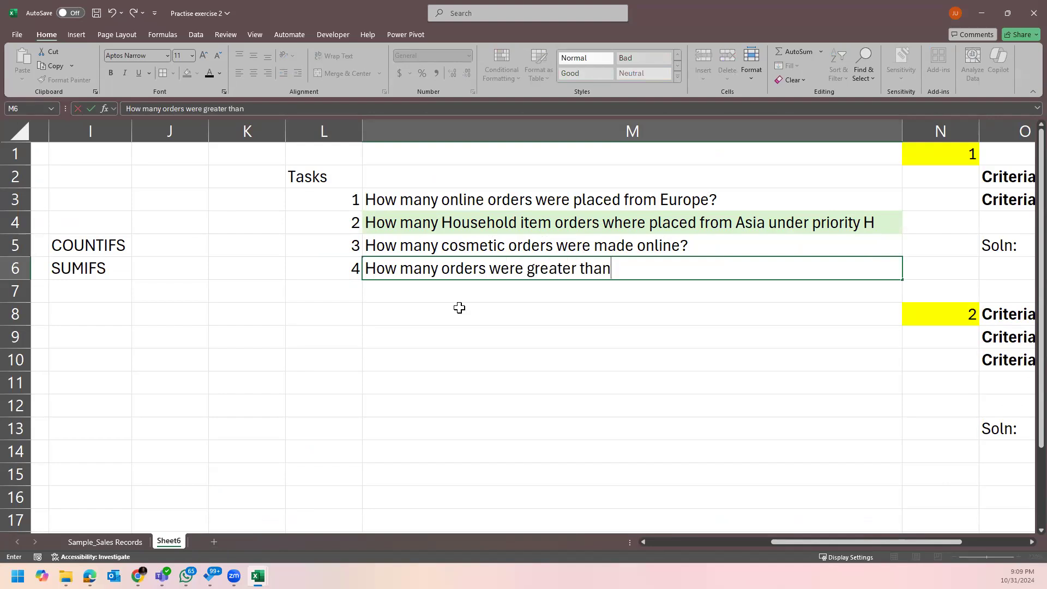
type(" 5k")
After checking the sales data, change the task 4 threshold to $3M and commit it.
left_click(123, 542)
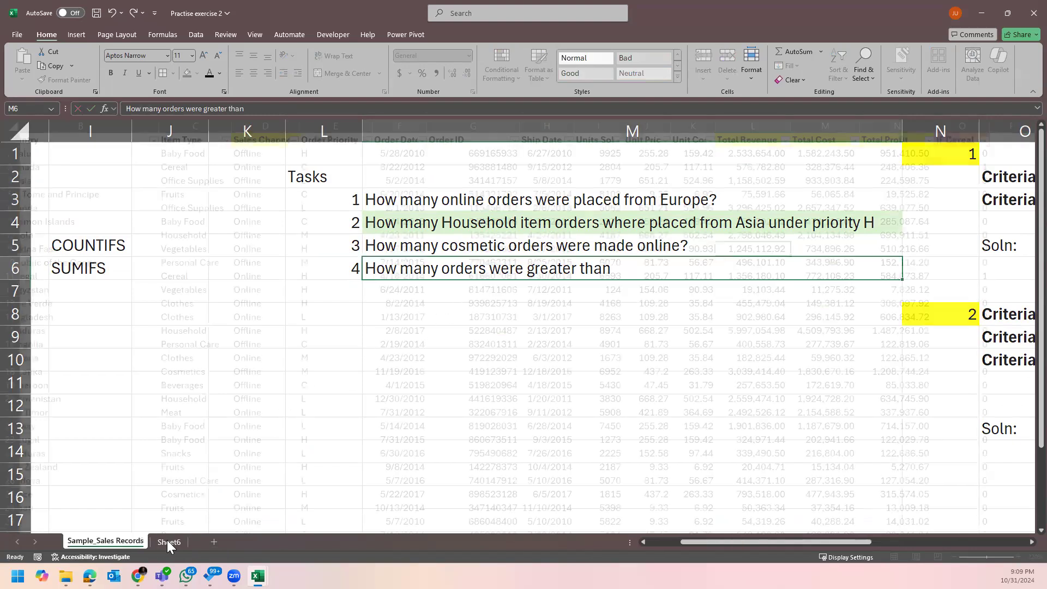
left_click(168, 542)
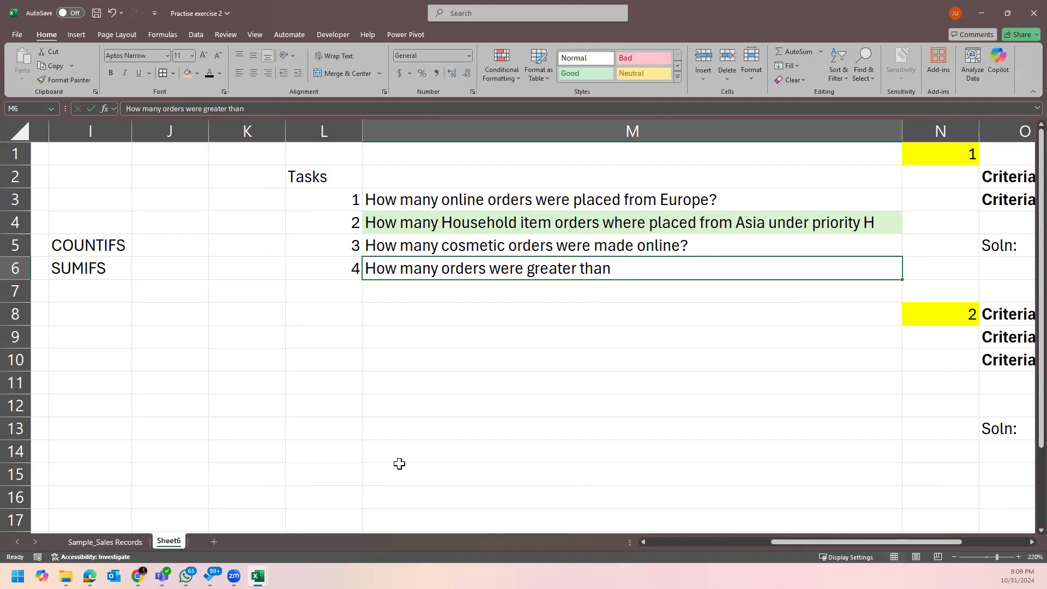
double_click(645, 269)
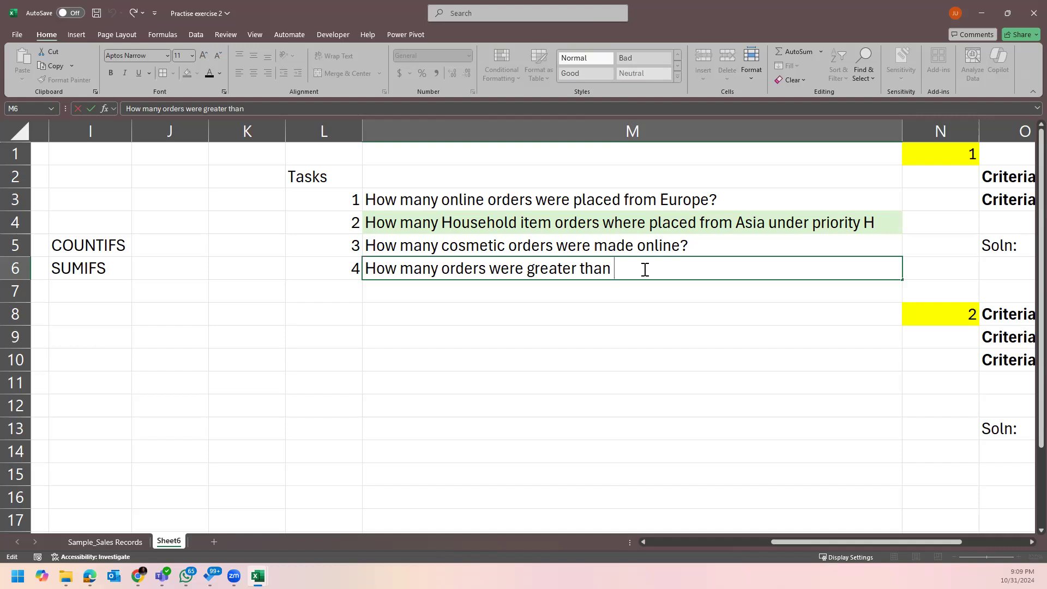
type("3")
key("BackSpace")
type("$3M?")
key("Return")
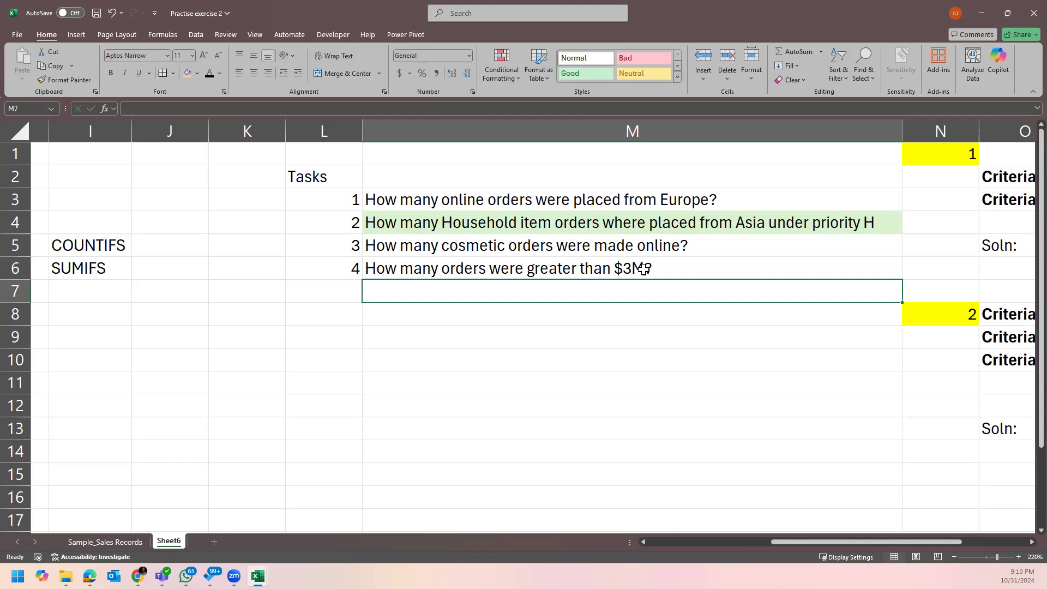
Enter task 5 as 'Which product made the highest profit in the year 2016?'.
key("Left")
type("5.")
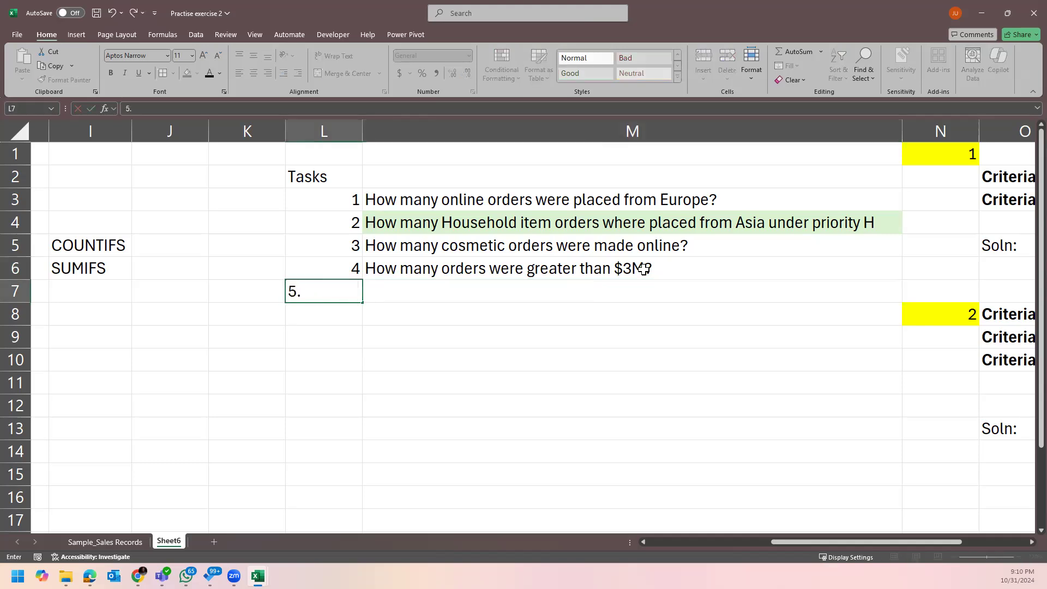
key("Tab")
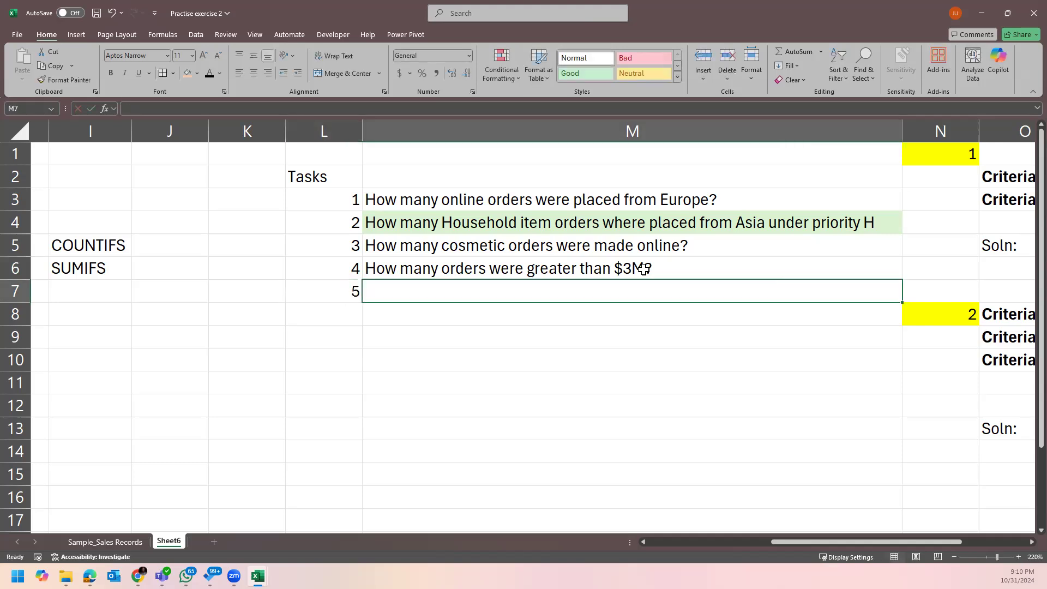
type("Which product")
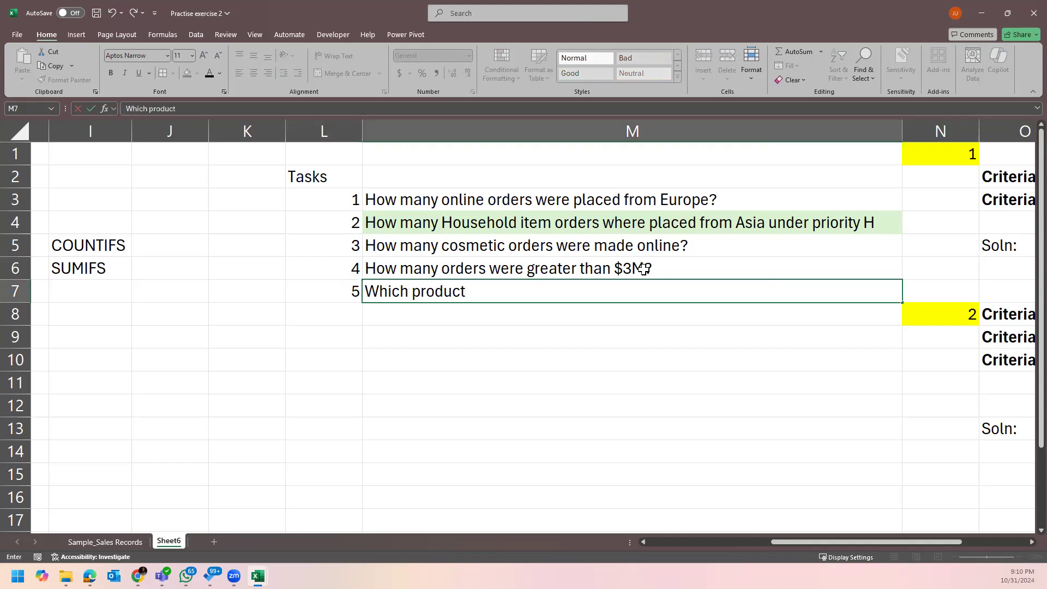
type(" made the highest profi")
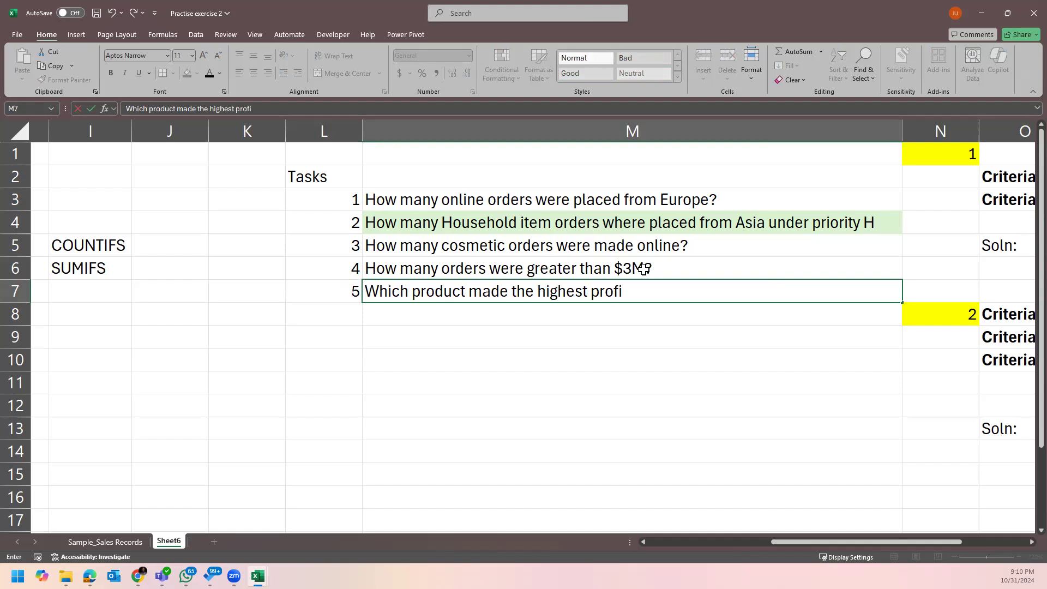
type("t int")
key("BackSpace")
type("the year 202")
key("BackSpace")
type("1")
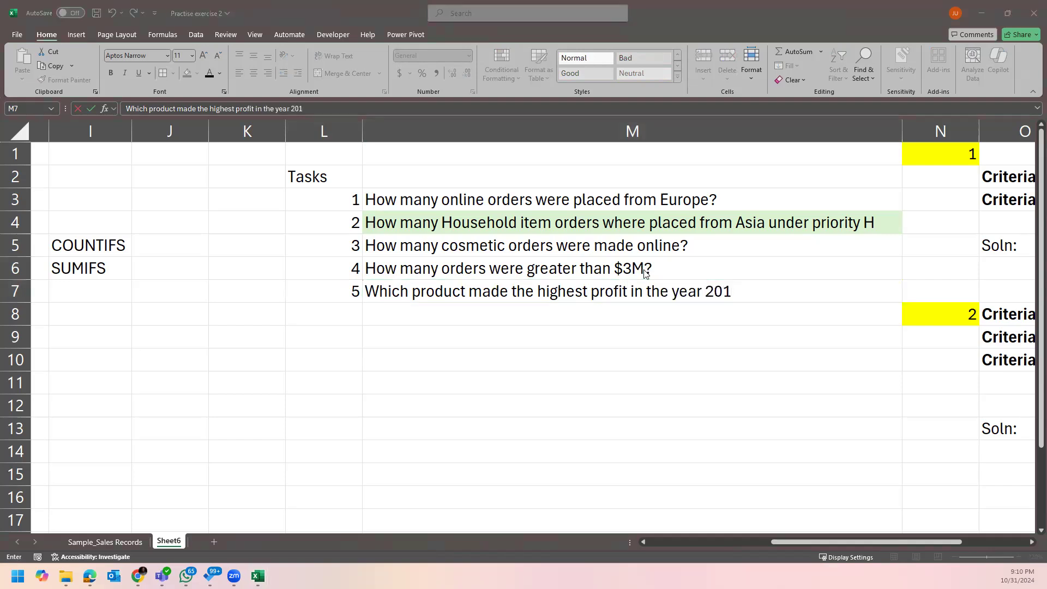
left_click(760, 295)
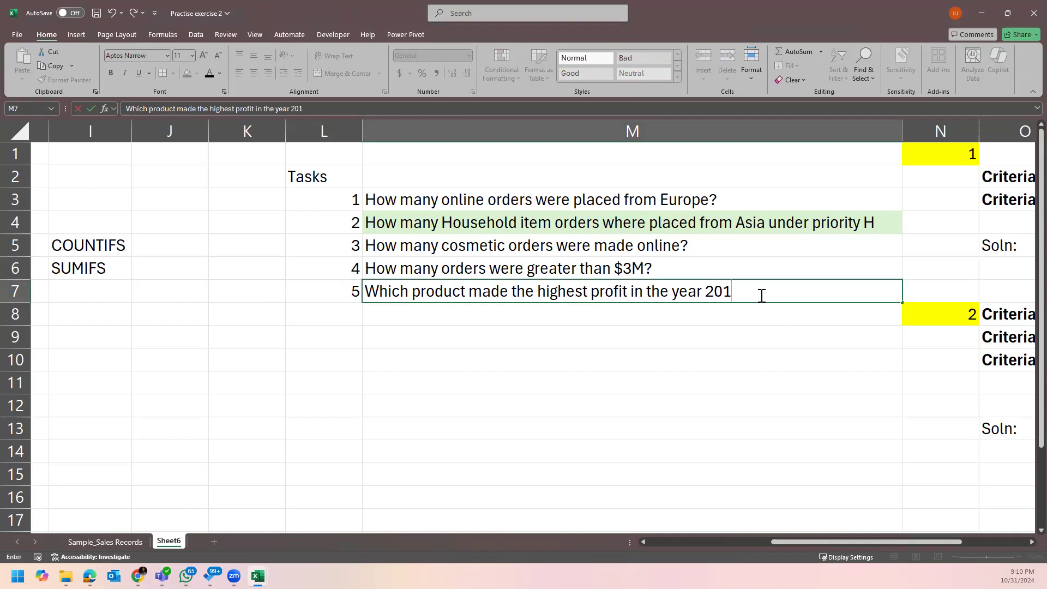
type("6?")
key("Return")
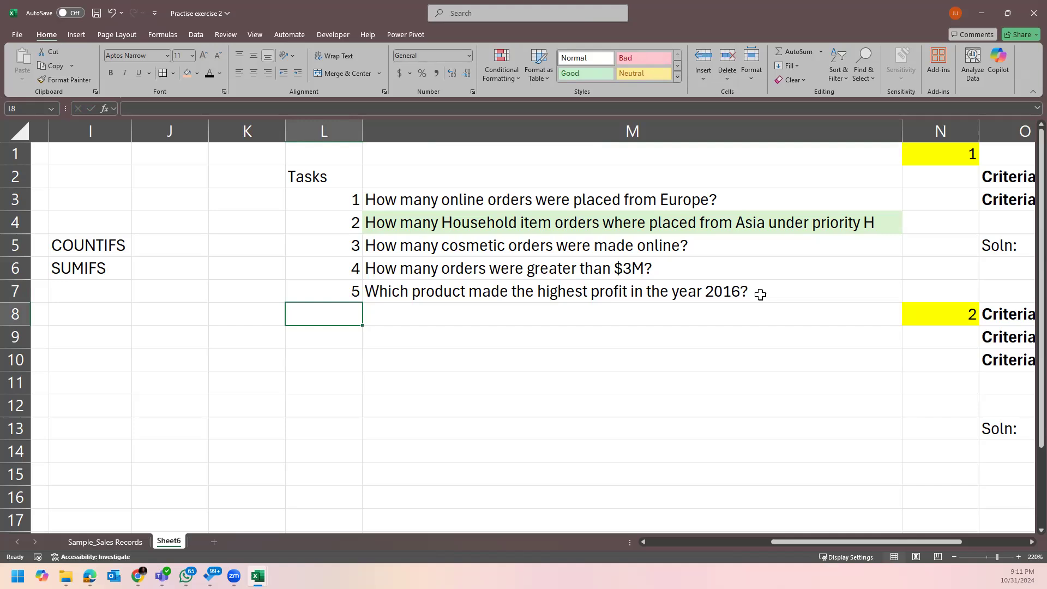
Review the task 5 question in M7 without changes, then select M8.
double_click(462, 291)
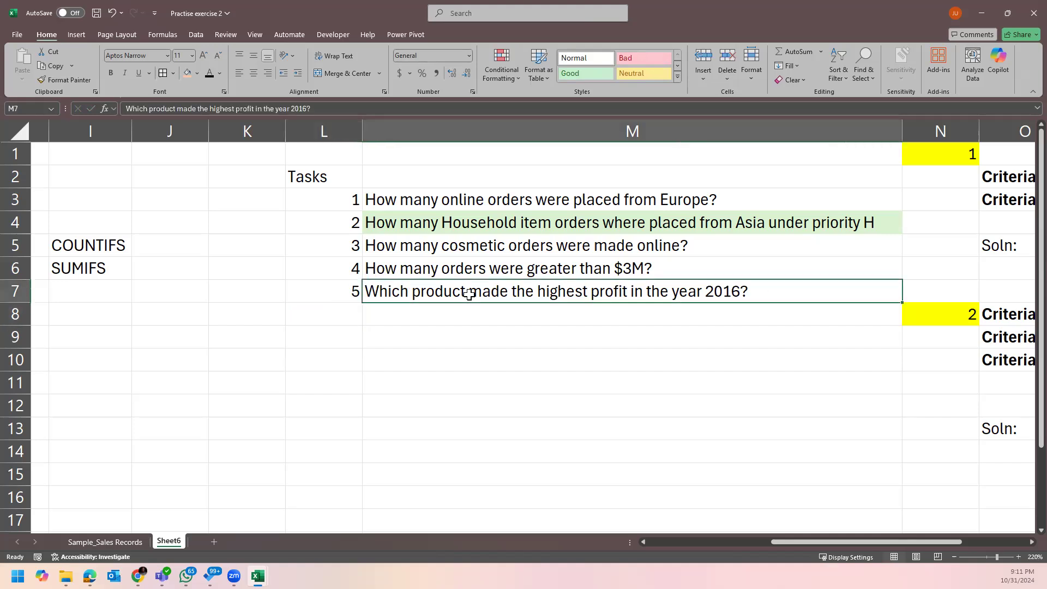
double_click(461, 291)
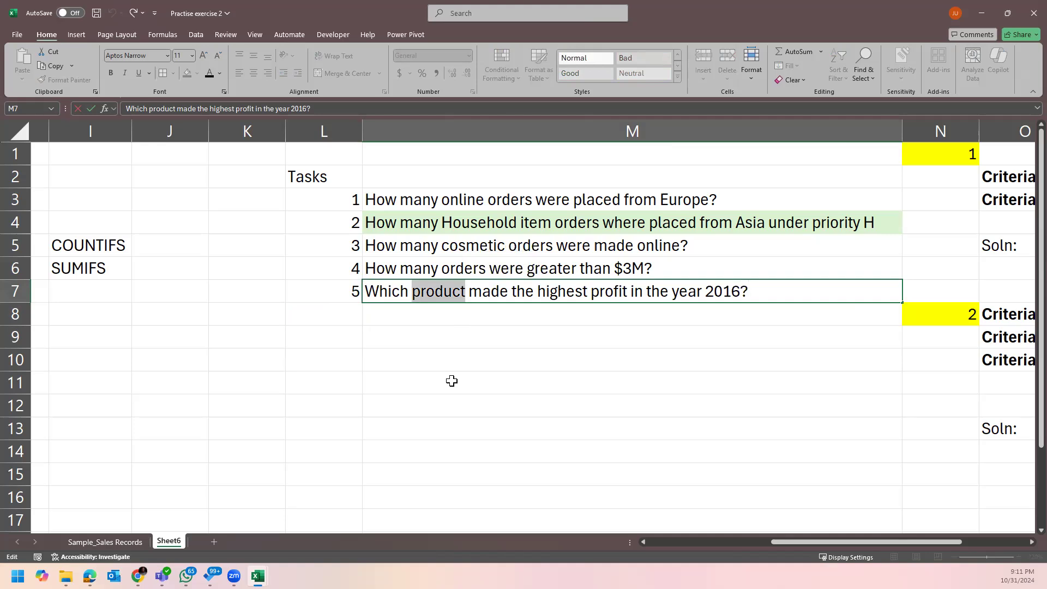
left_click(499, 290)
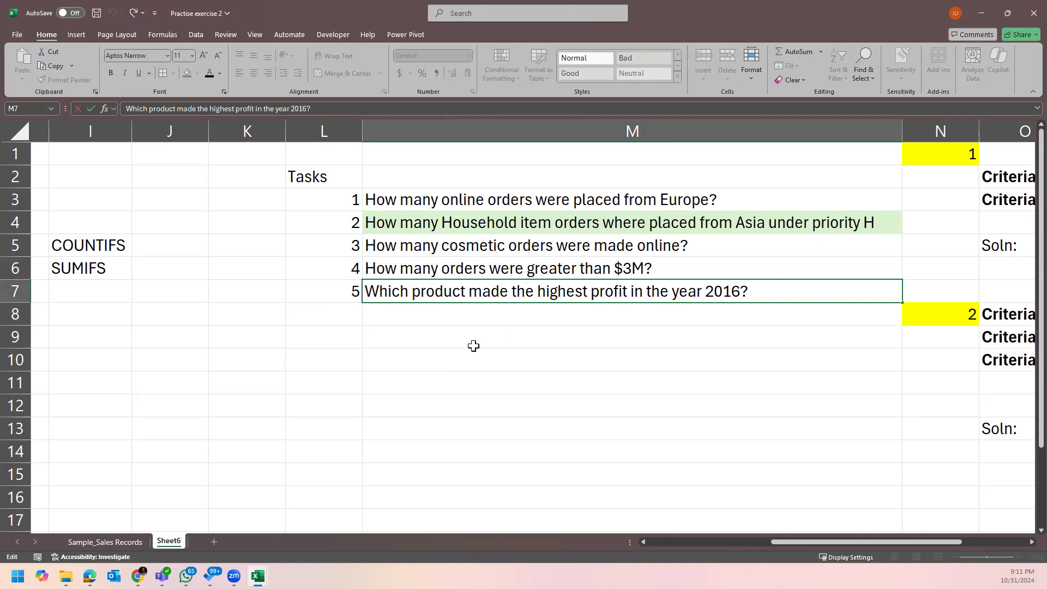
left_click(460, 327)
left_click(357, 313)
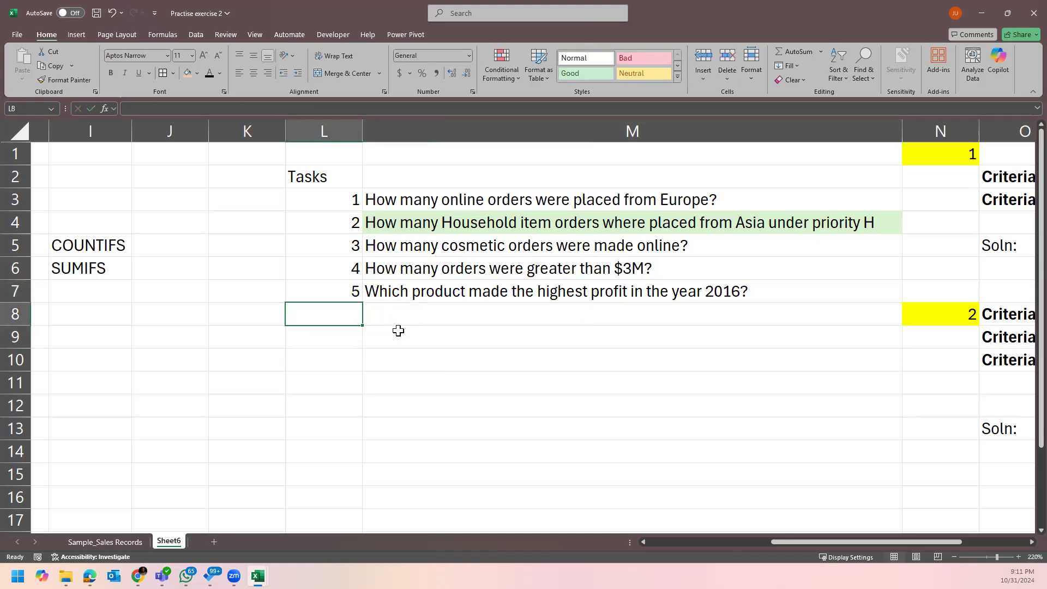
key("Right")
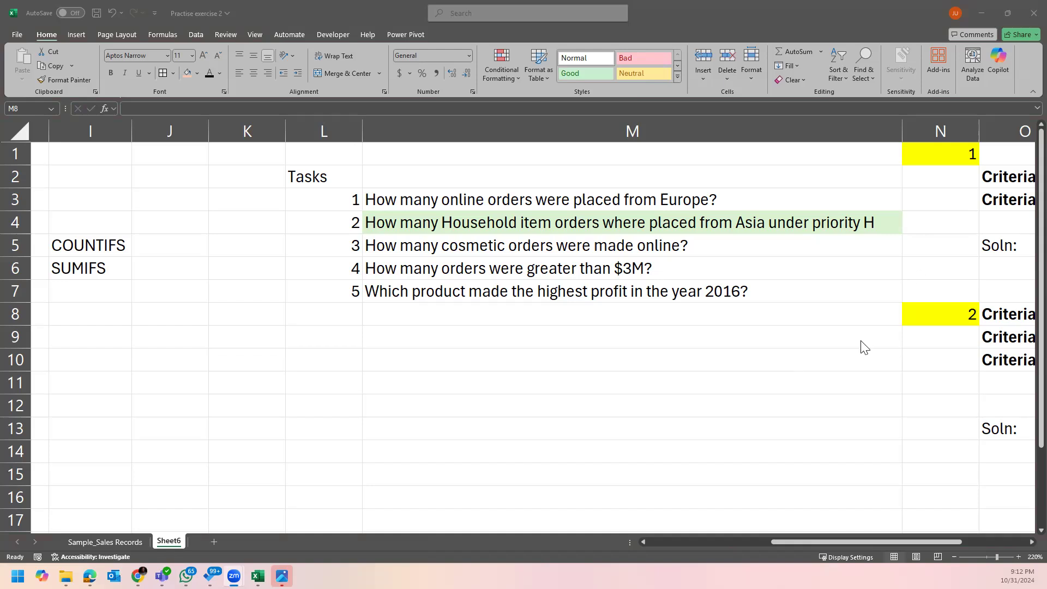
Replace 'were' with 'had a revenue' in the task 4 question in M6.
left_click(575, 267)
double_click(575, 267)
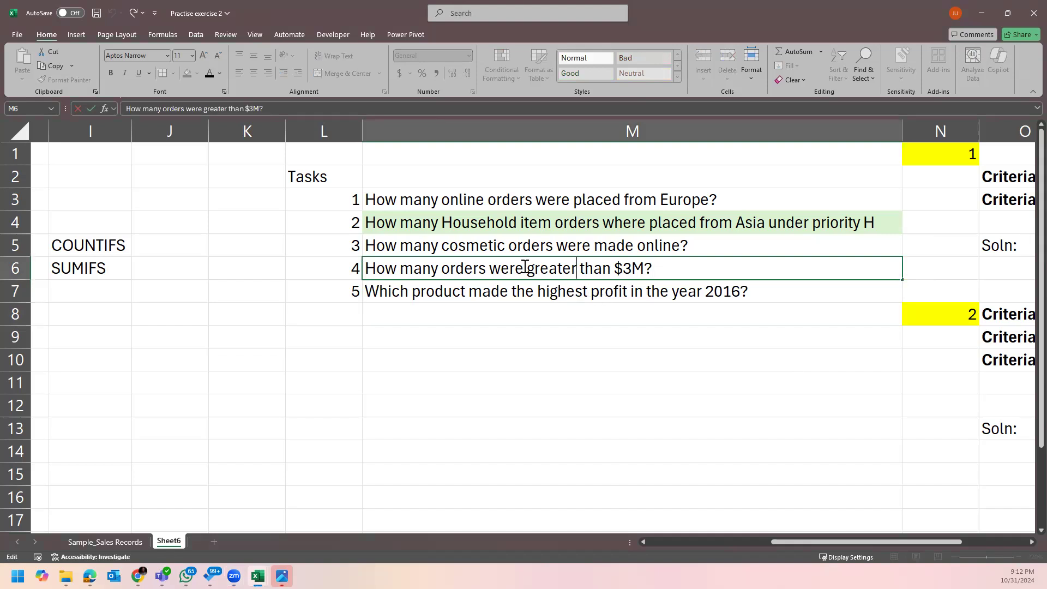
left_click_drag(524, 268, 493, 268)
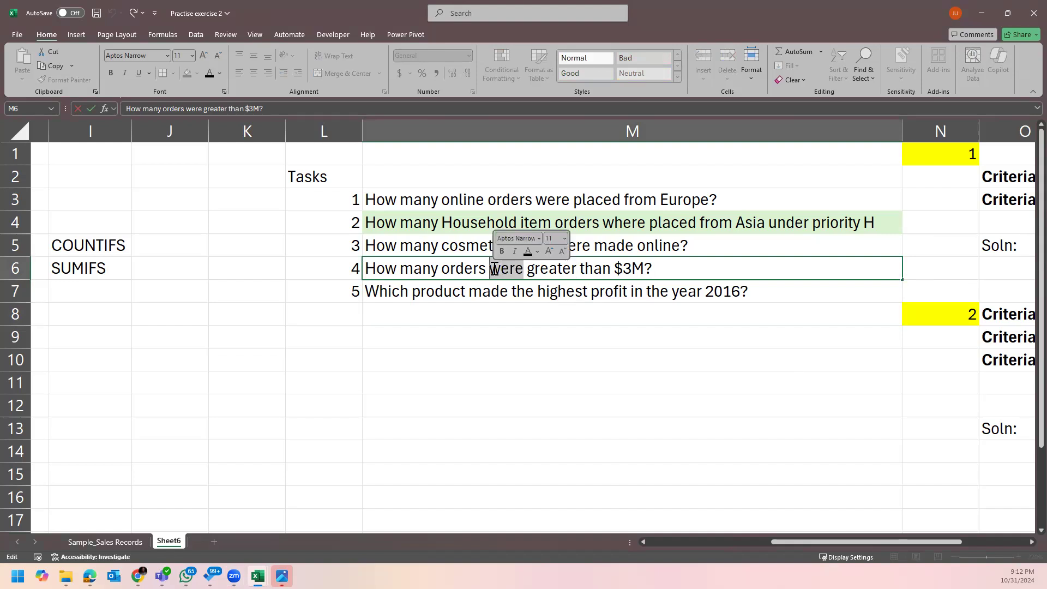
type("had a ")
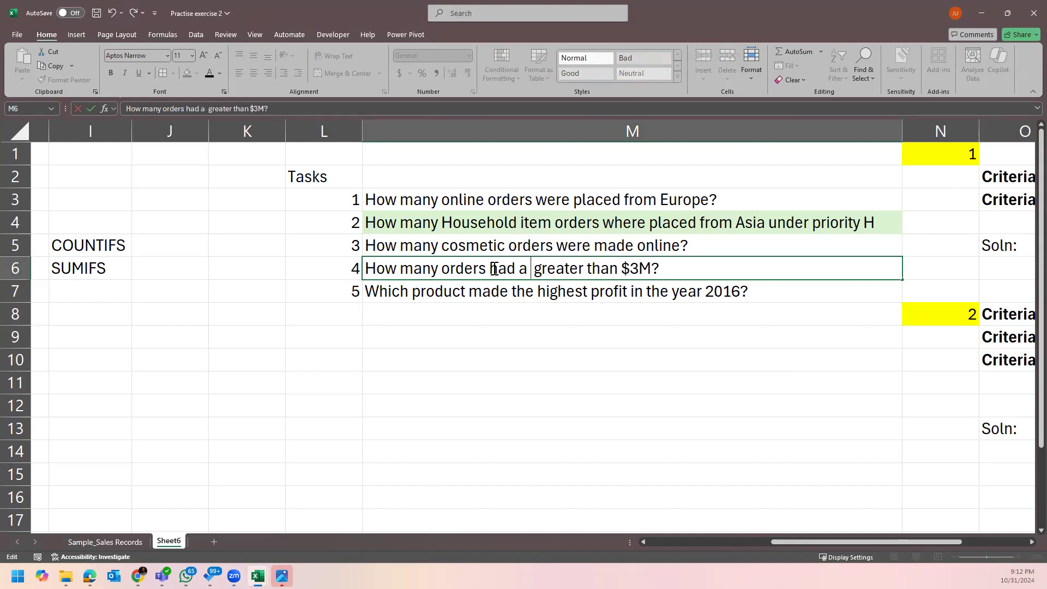
type("revenue")
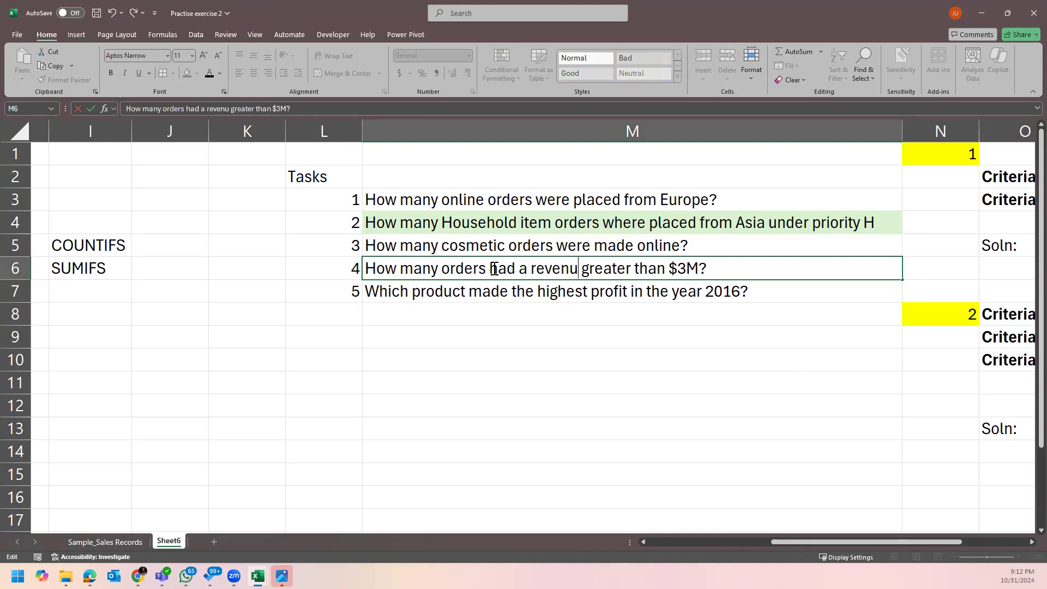
key("Return")
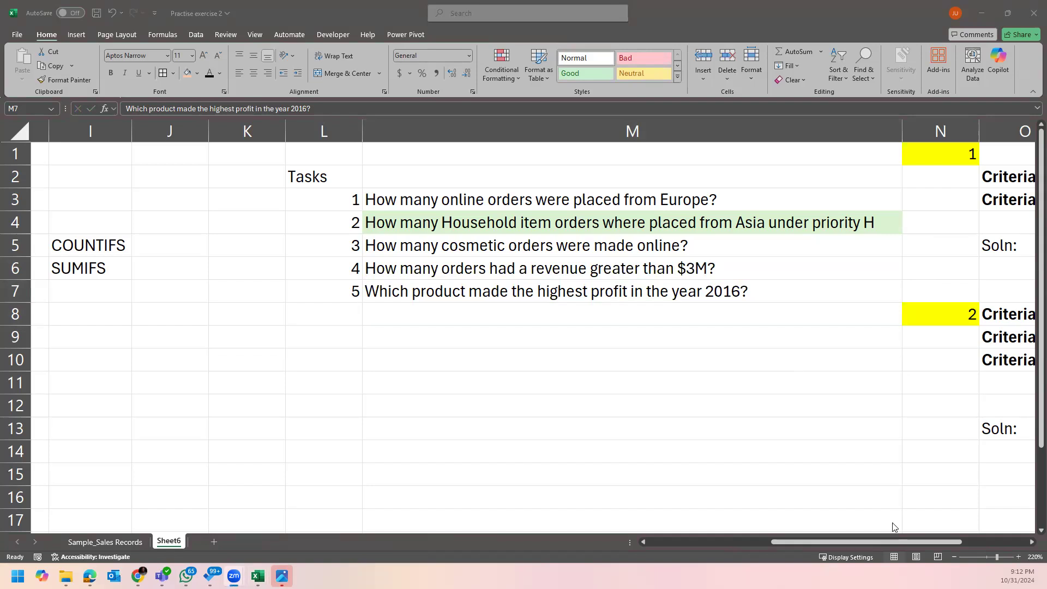
left_click(886, 540)
left_click_drag(898, 541, 910, 540)
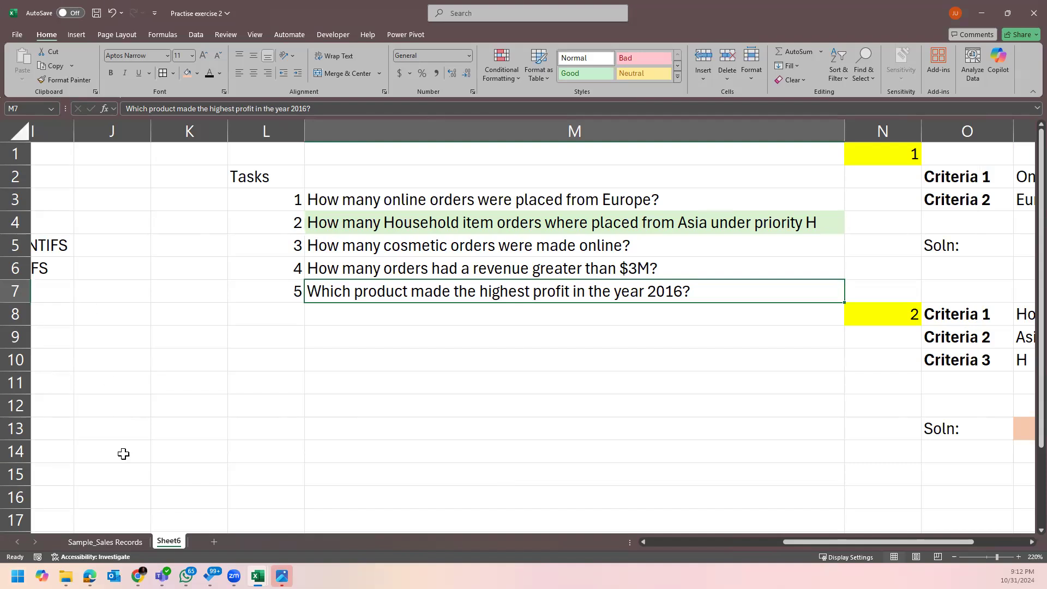
left_click(98, 542)
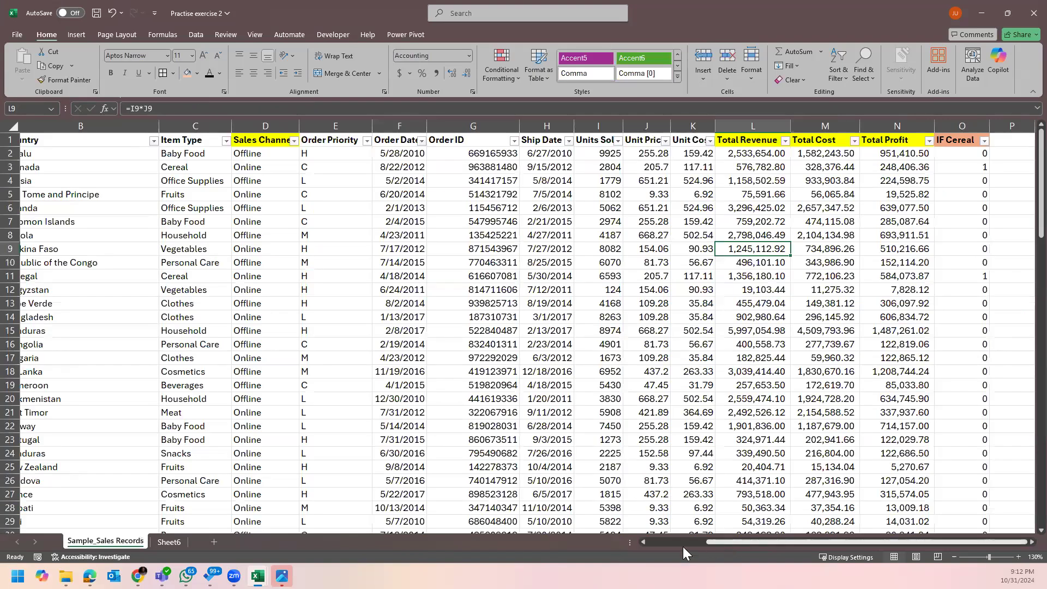
scroll(320, 511, "left", 3)
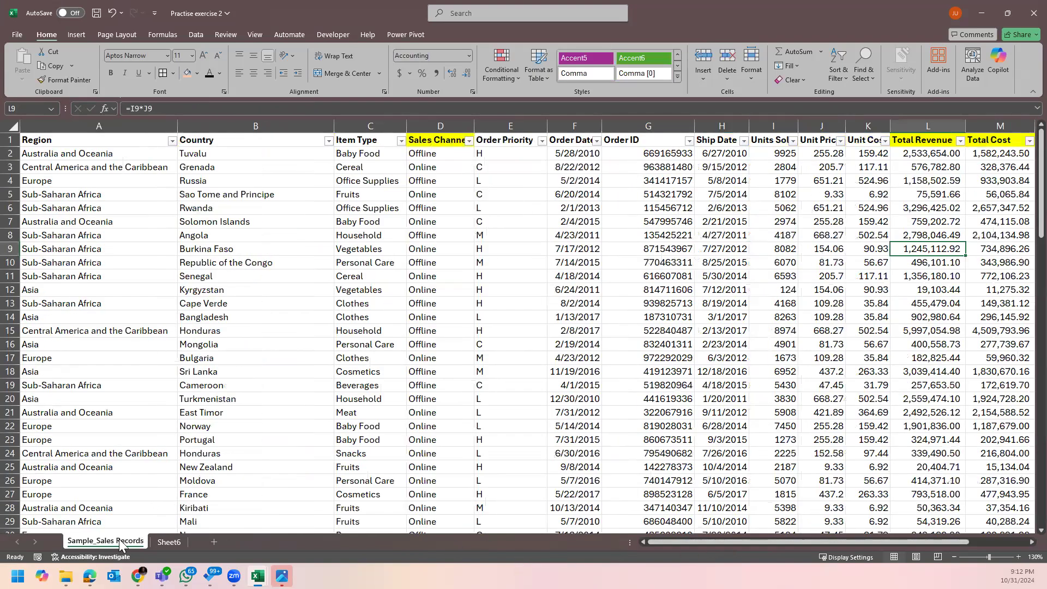
left_click(171, 542)
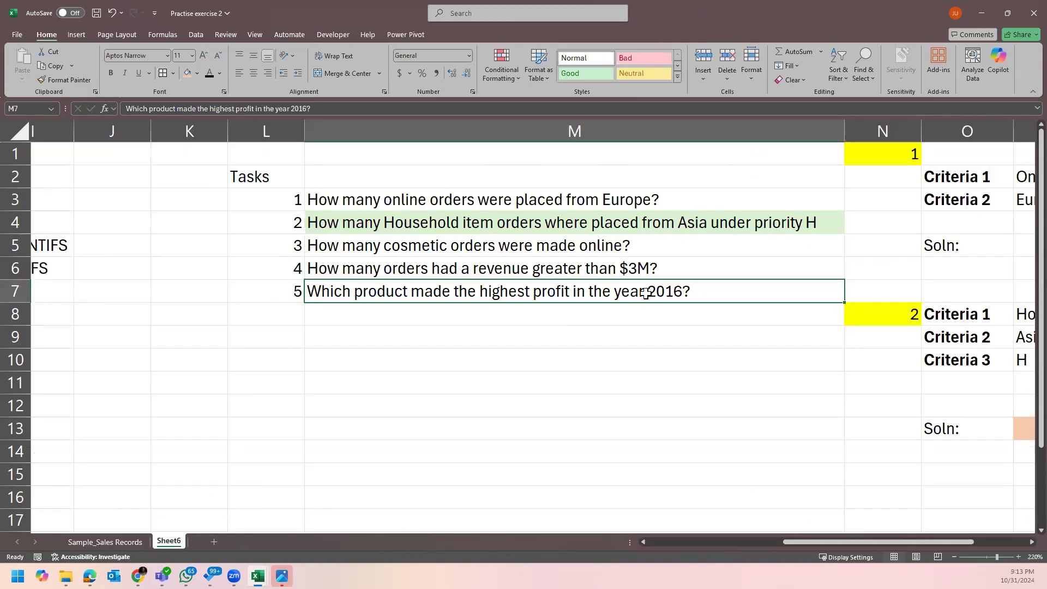
left_click(144, 538)
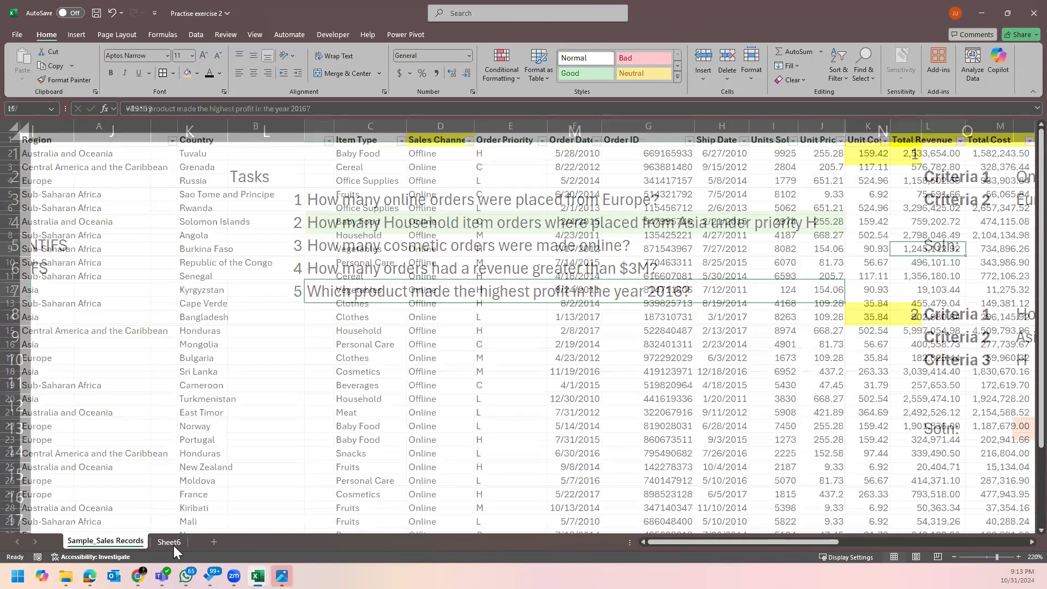
left_click(173, 546)
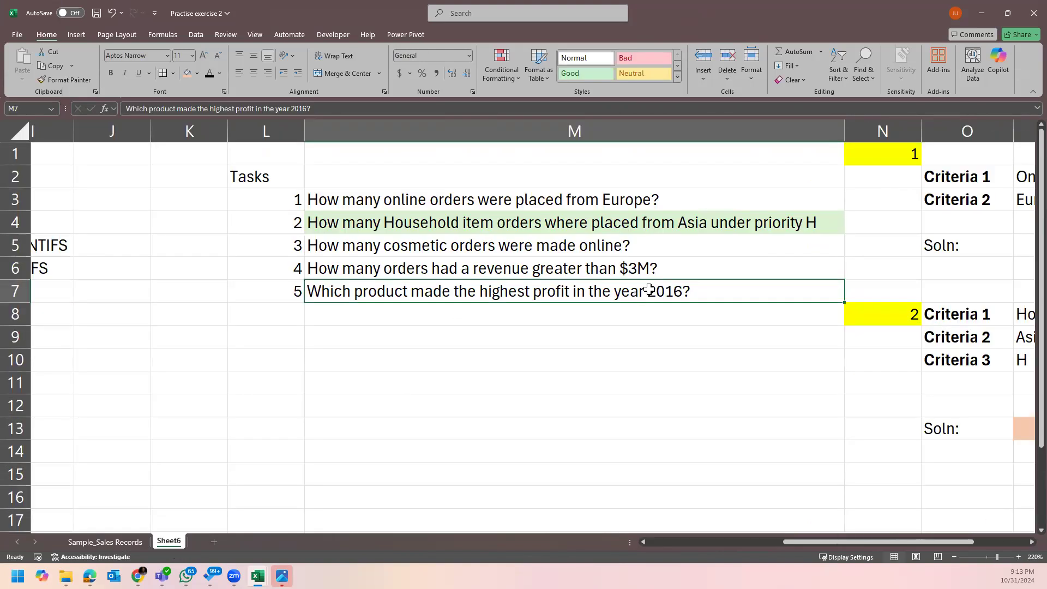
Insert ', ordered' after 'profit' in the task 5 question, then glance at Sample_Sales Records.
double_click(392, 293)
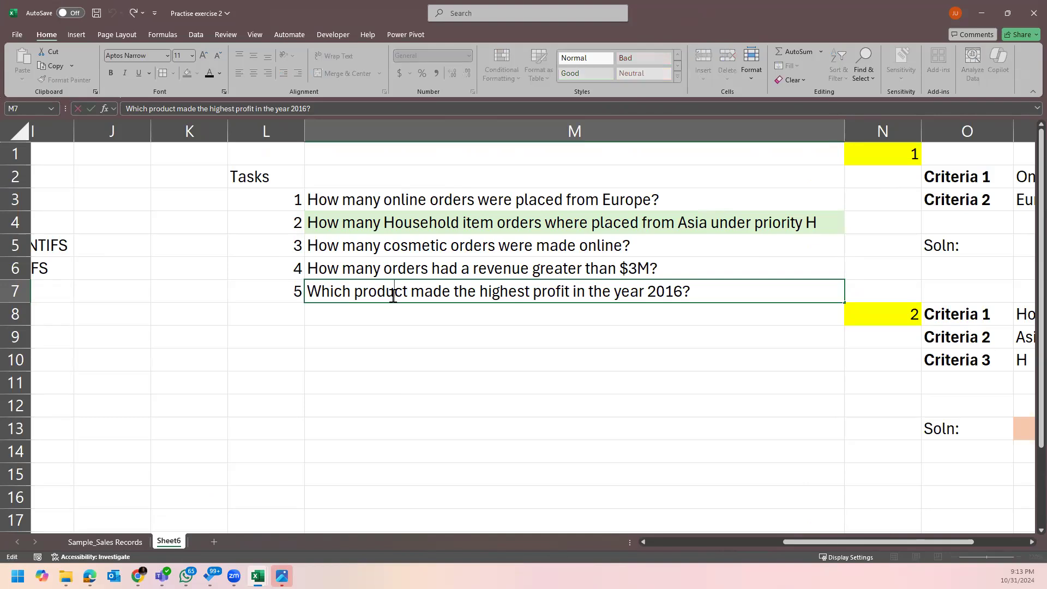
left_click(409, 291)
left_click(355, 291)
type("o")
key("BackSpace")
left_click(572, 292)
key("BackSpace")
type(", ordered")
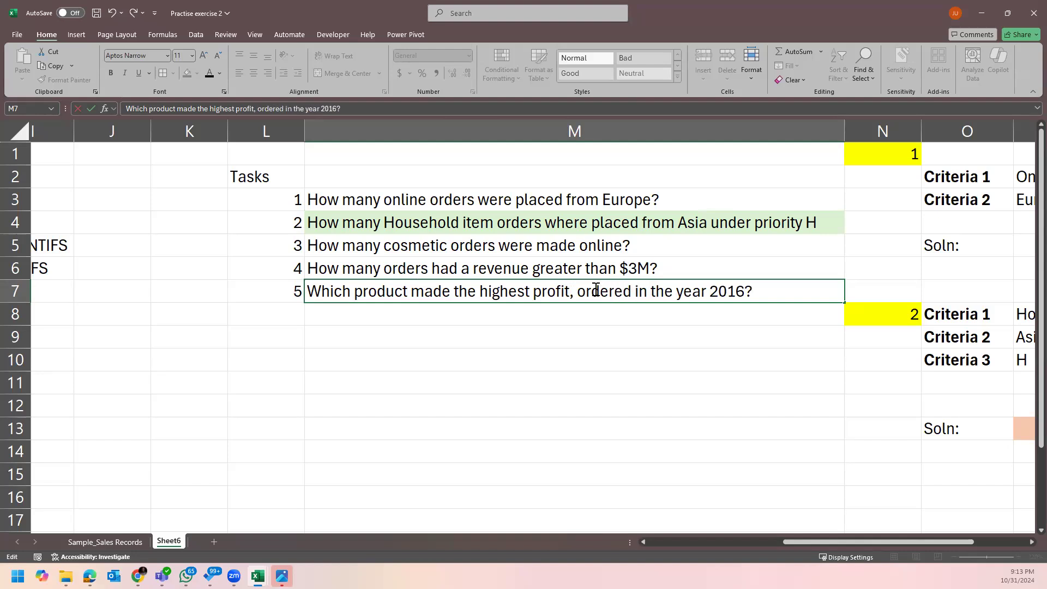
key("Return")
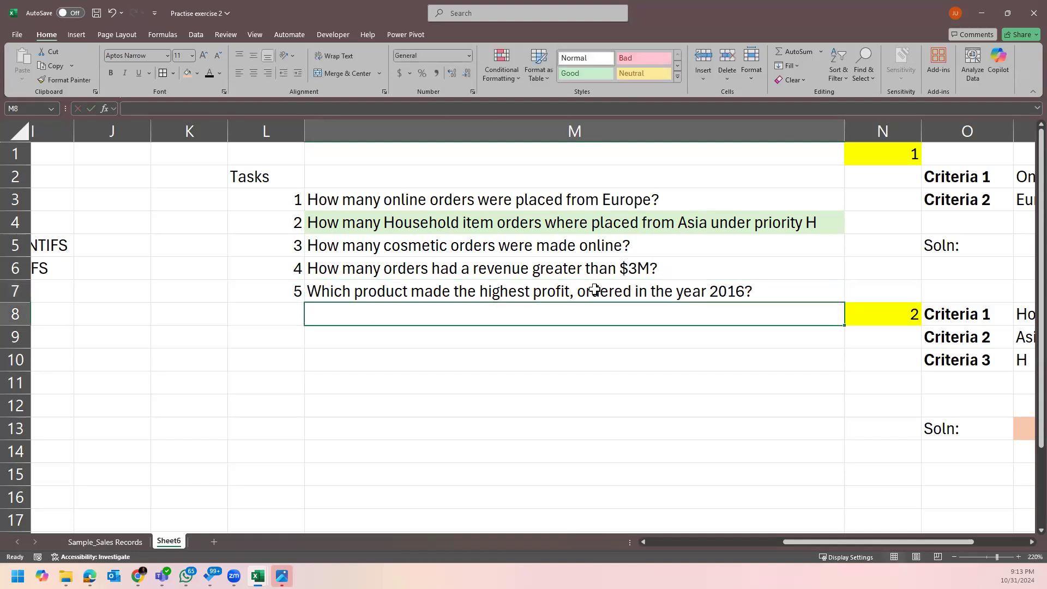
left_click(117, 542)
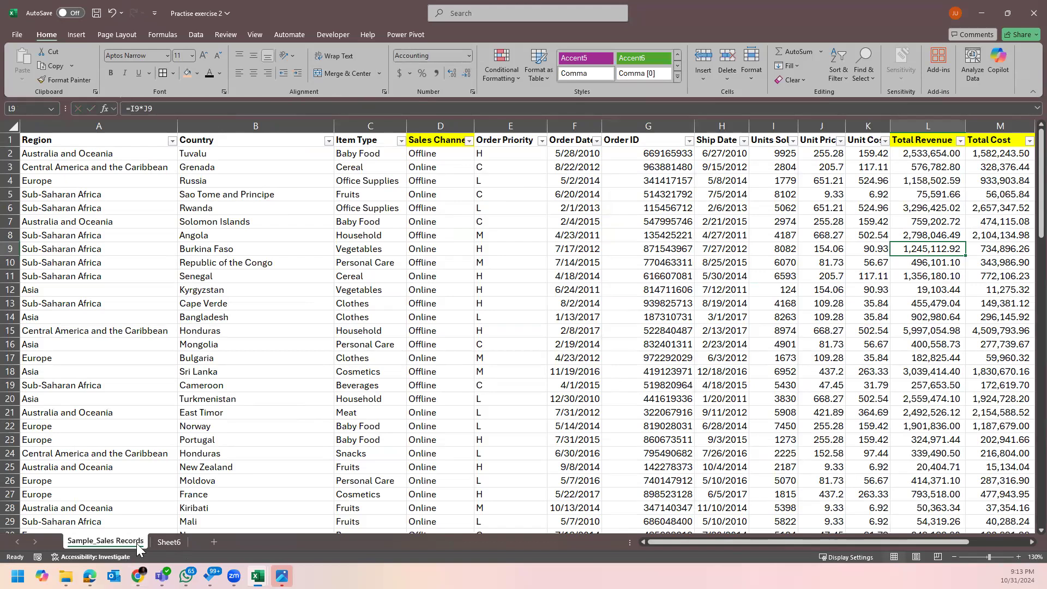
left_click(161, 541)
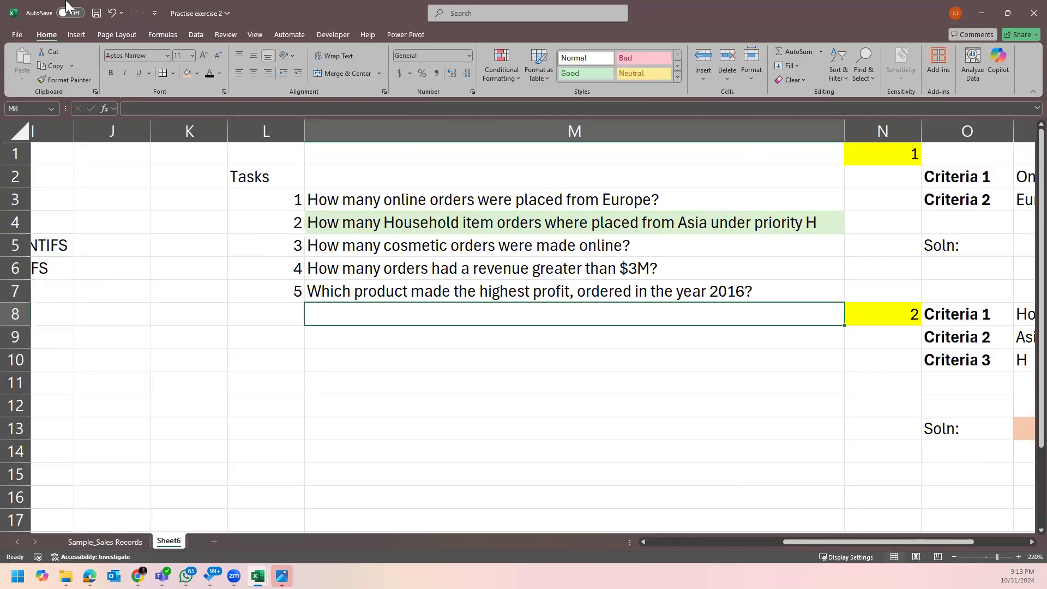
left_click(384, 340)
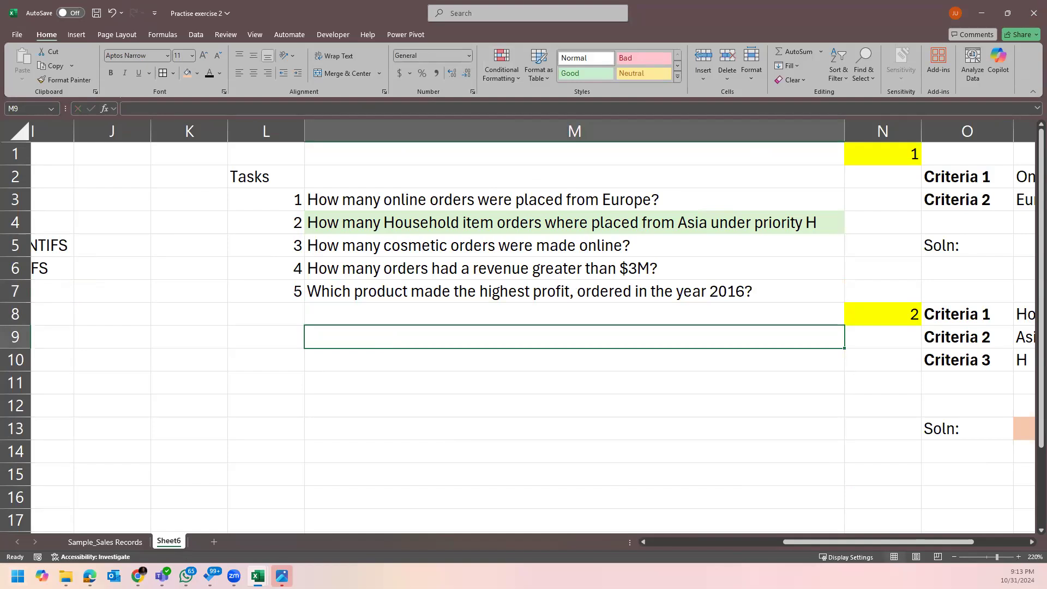
left_click(522, 255)
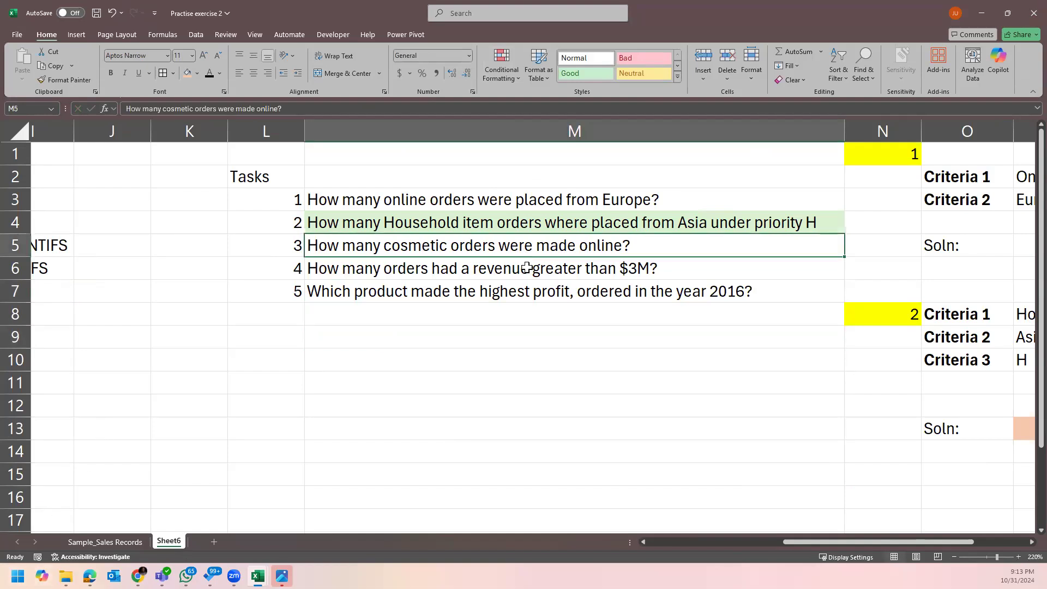
left_click(472, 275)
left_click(387, 397)
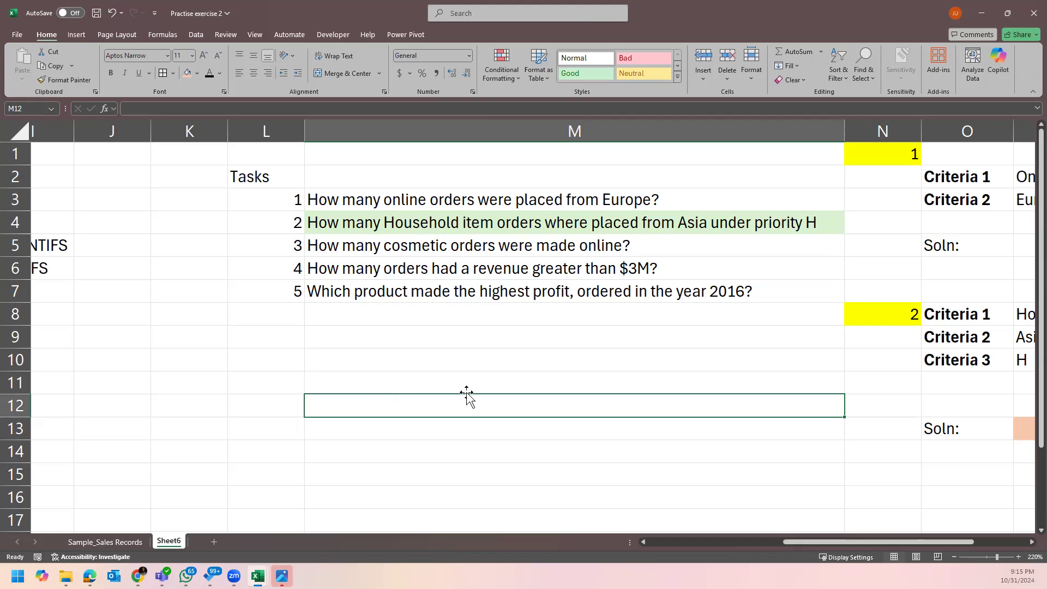
left_click(571, 291)
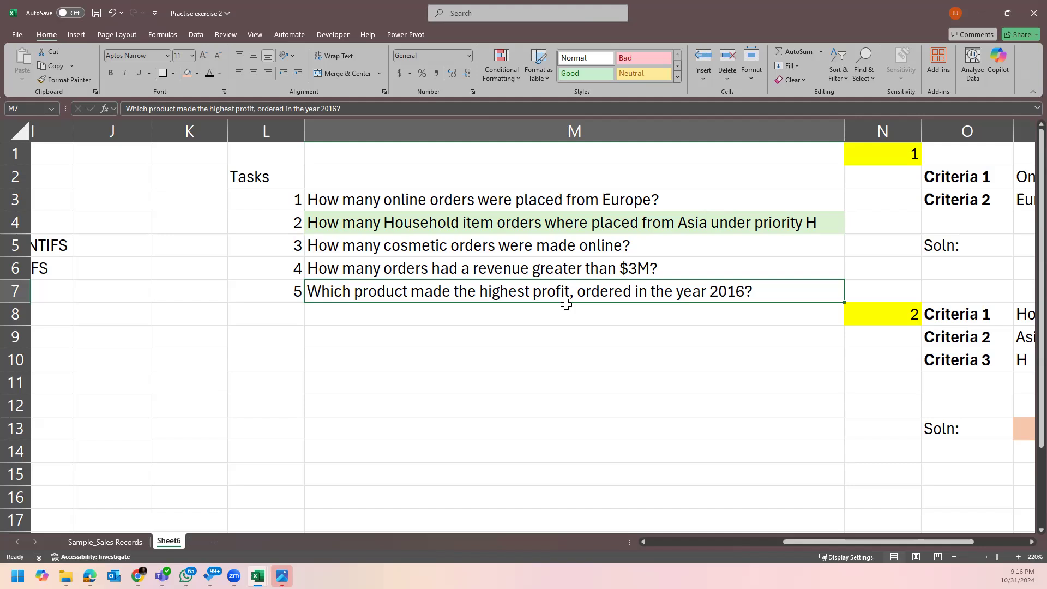
left_click(569, 425)
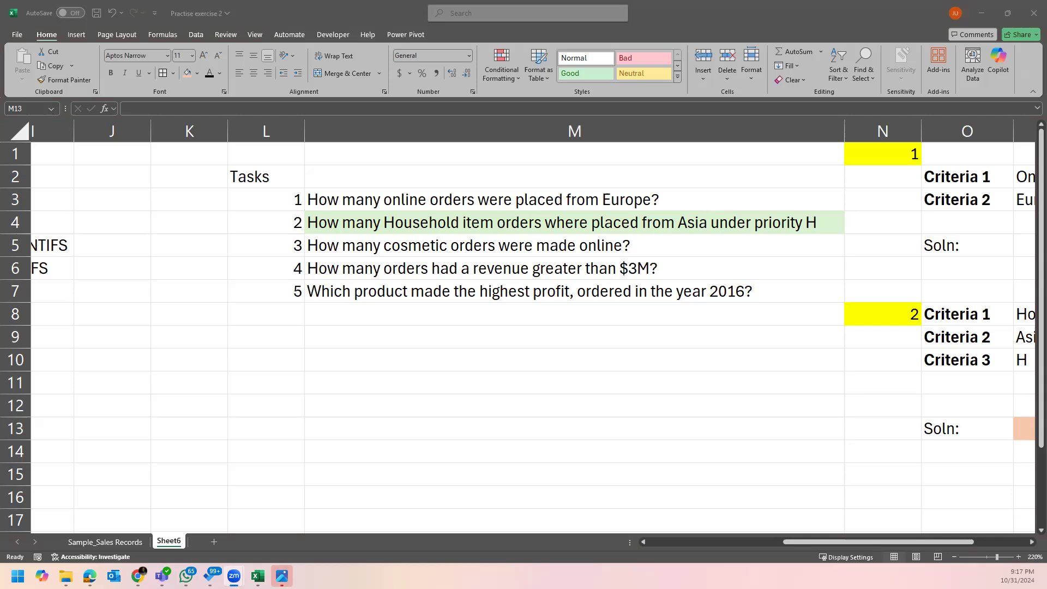
left_click(519, 311)
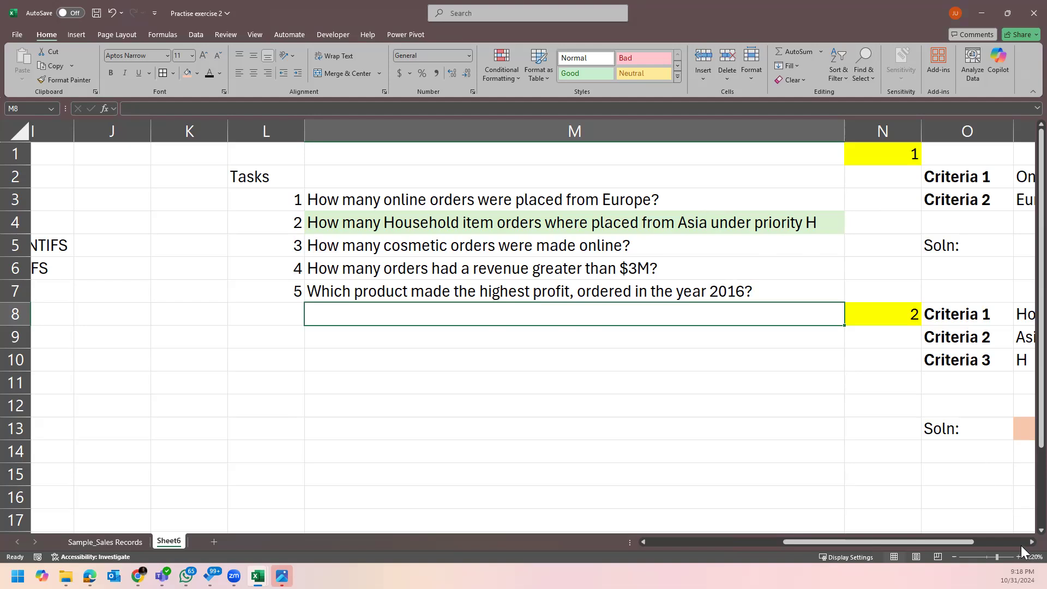
left_click_drag(945, 541, 938, 544)
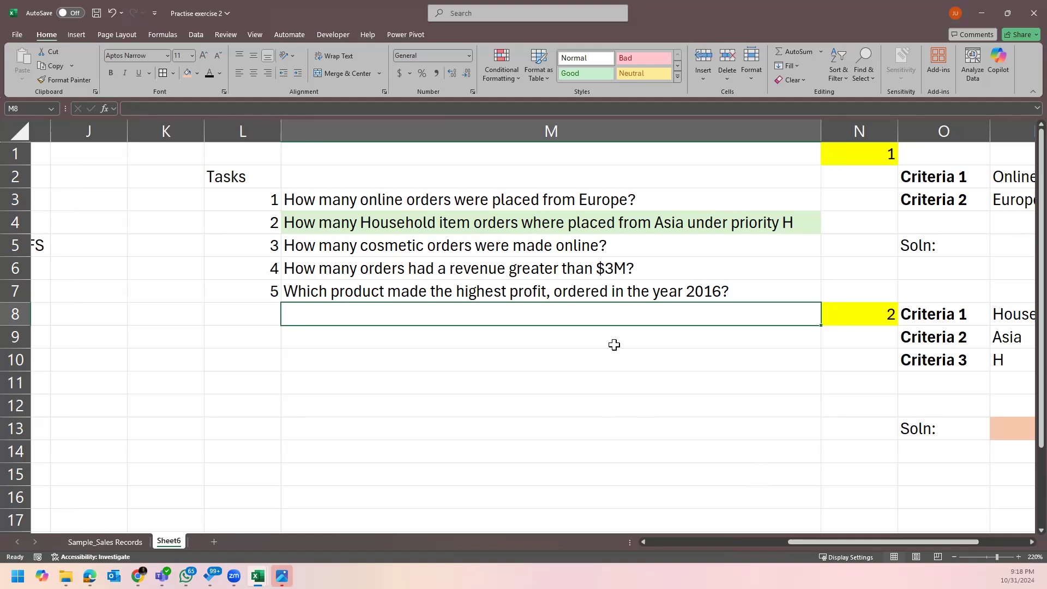
left_click(598, 248)
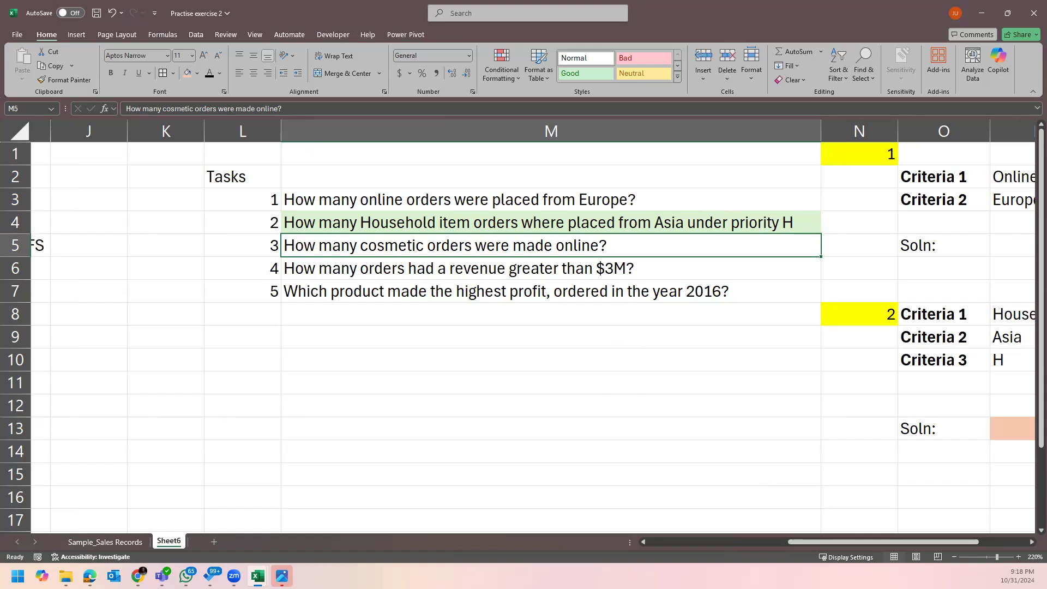
left_click(588, 334)
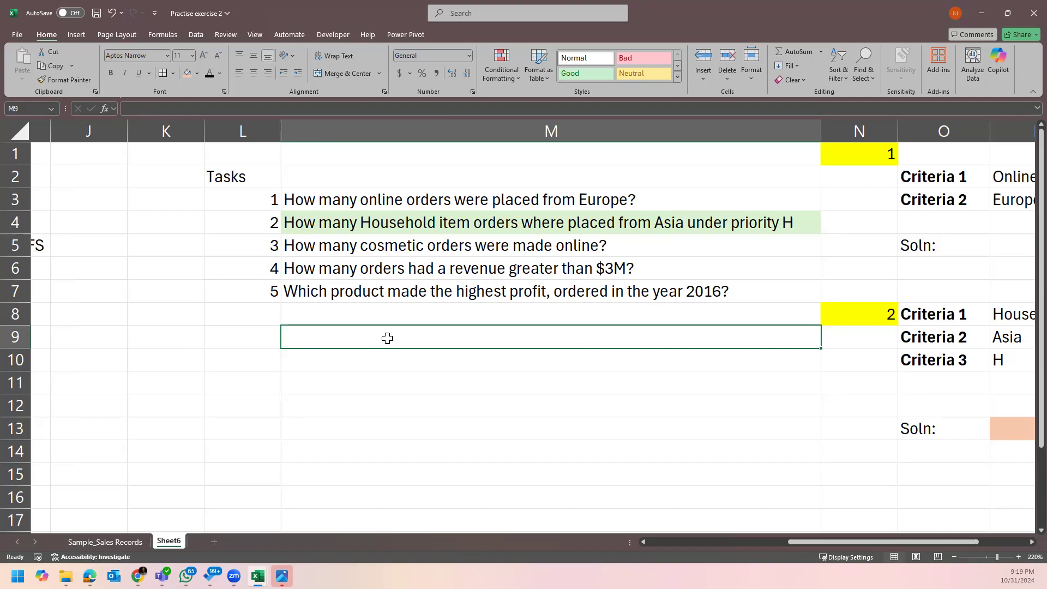
left_click(433, 250)
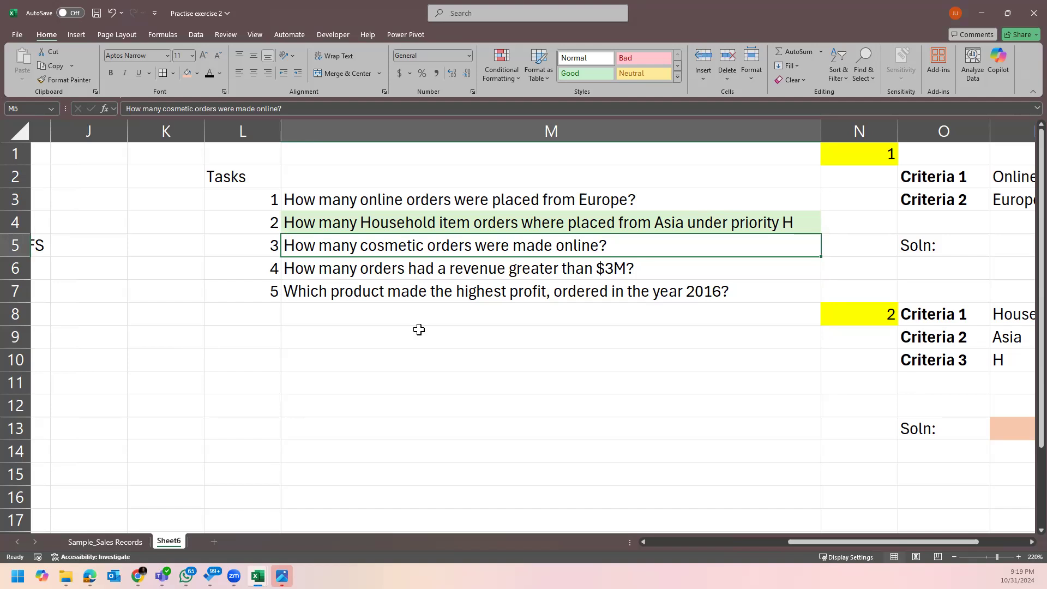
left_click(242, 382)
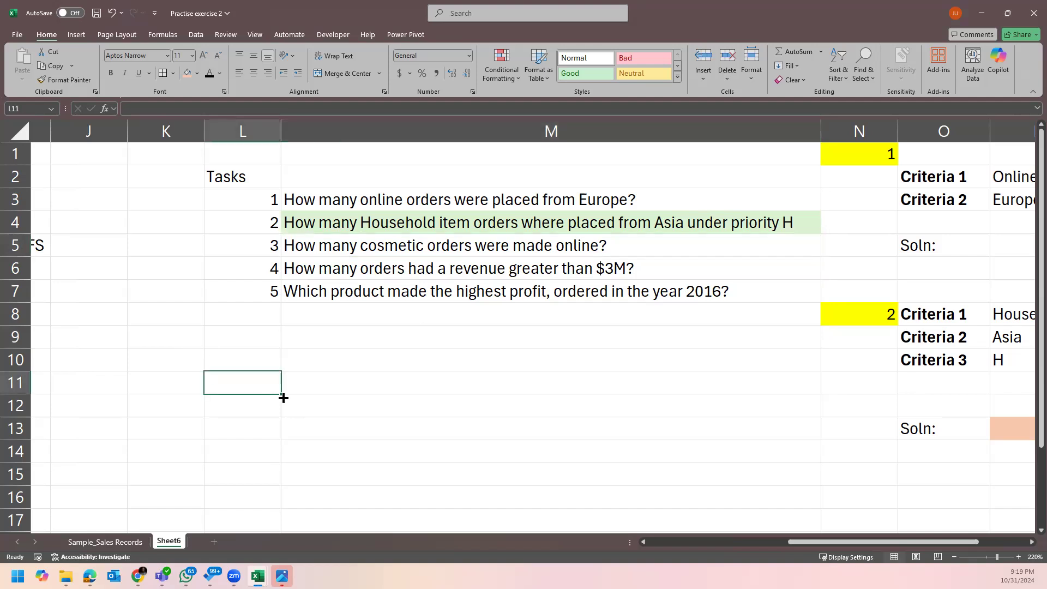
Enter 'Soln:' in L10 and task number 3 in L11, beginning a formula in M11.
key("Up")
type("S")
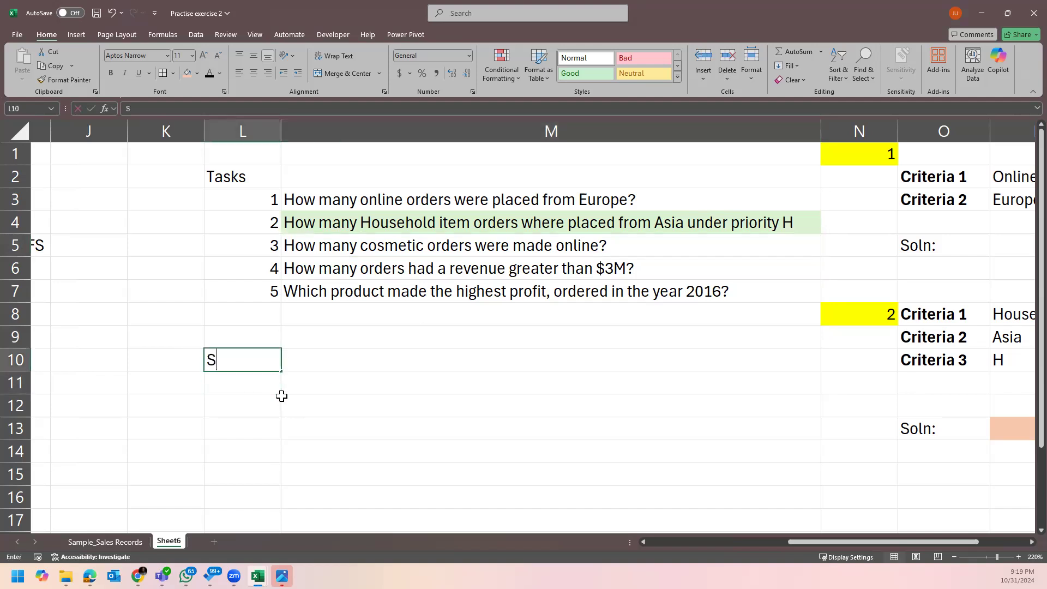
type("oln:")
key("Return")
type("3")
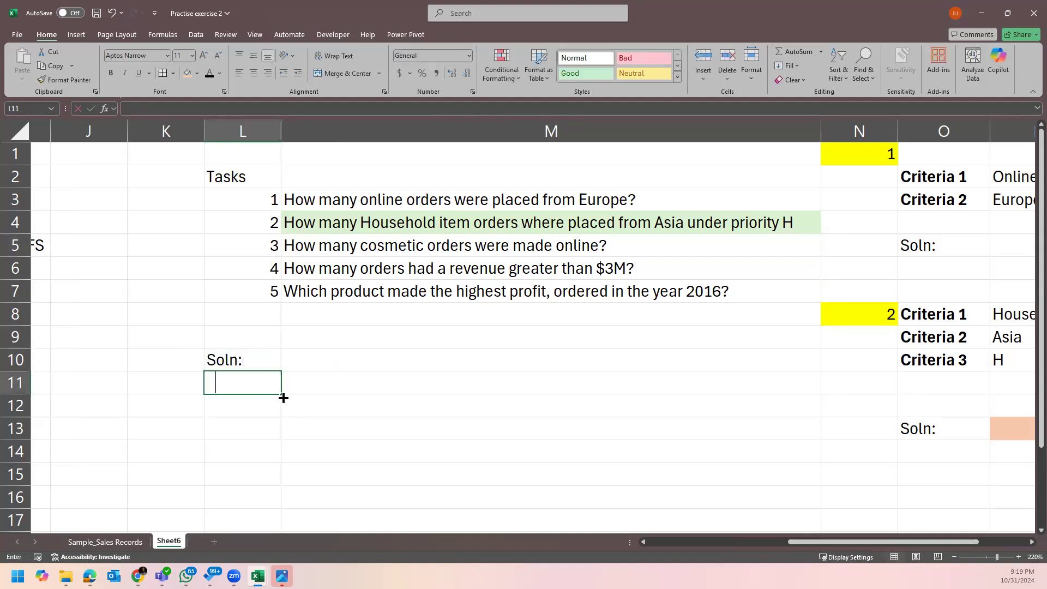
key("Tab")
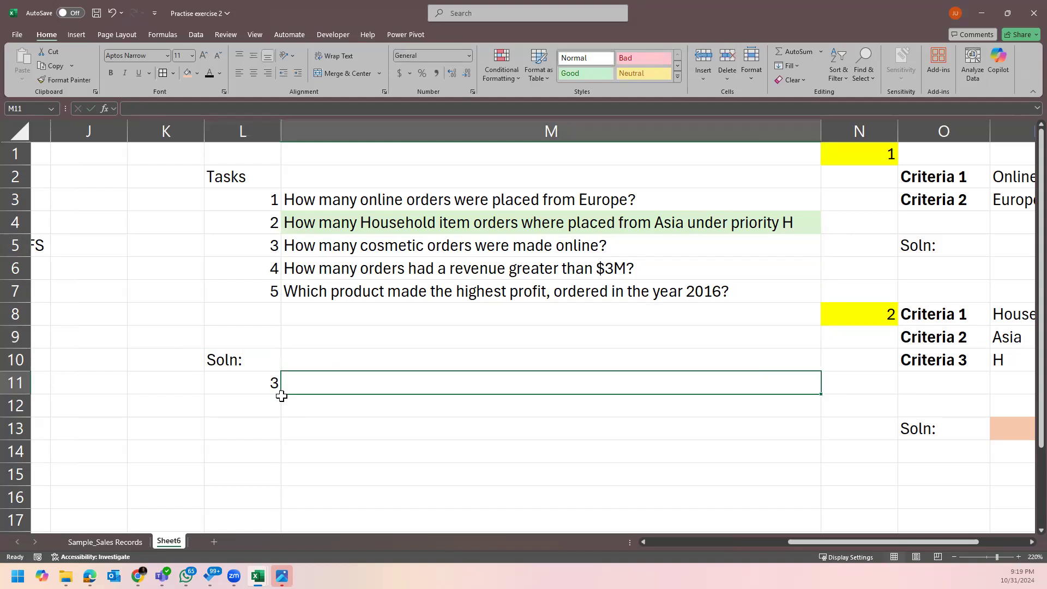
type("=")
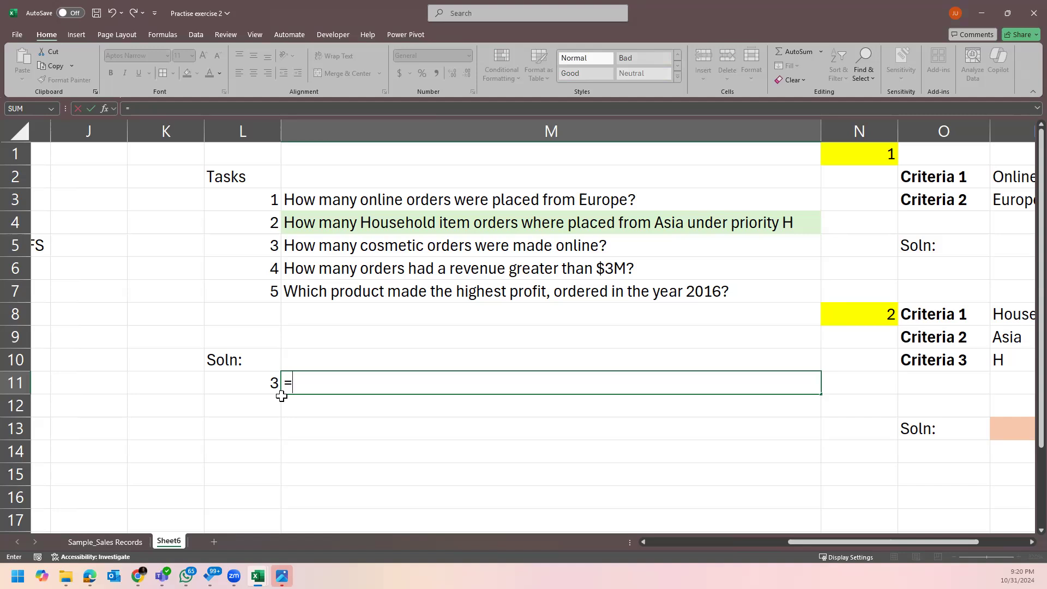
Begin a COUNTIFS formula in M11, cancel it, and switch to Sample_Sales Records.
type("coun")
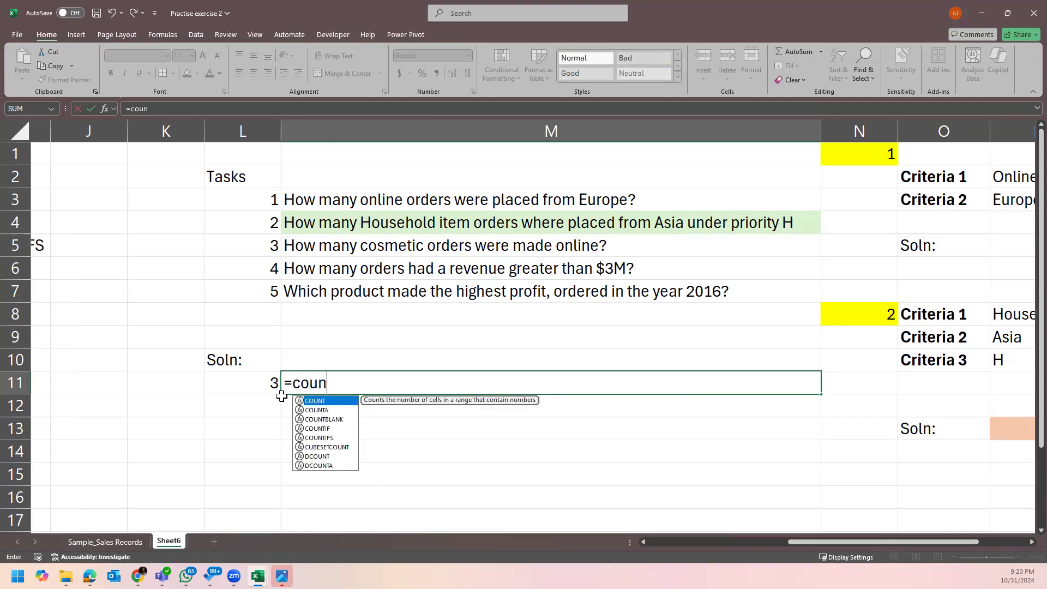
type("tifs")
key("Tab")
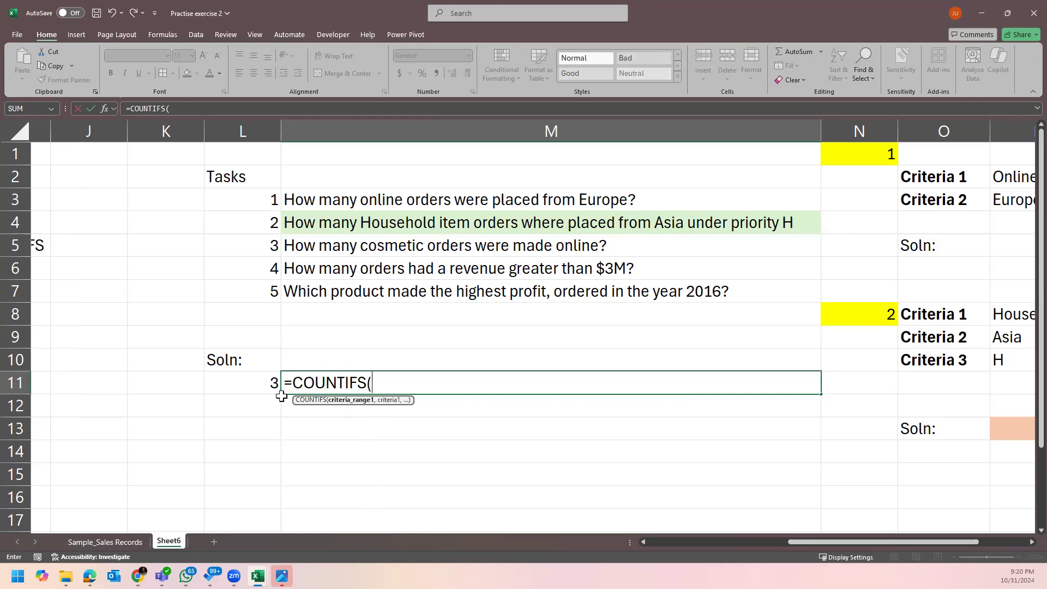
scroll(534, 327, "down", 1)
scroll(534, 327, "up", 1)
key("Escape")
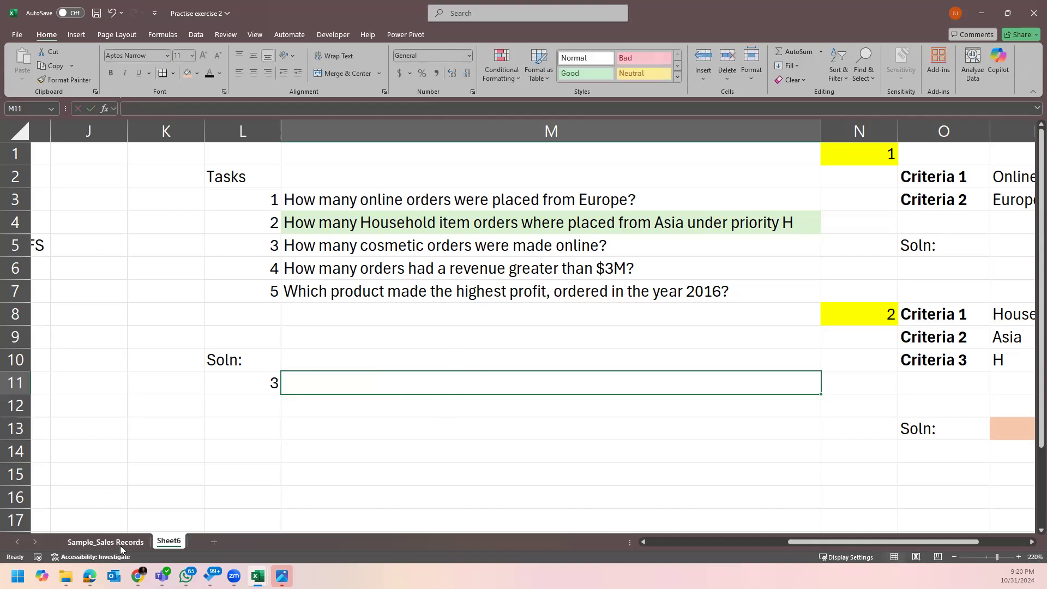
left_click(142, 539)
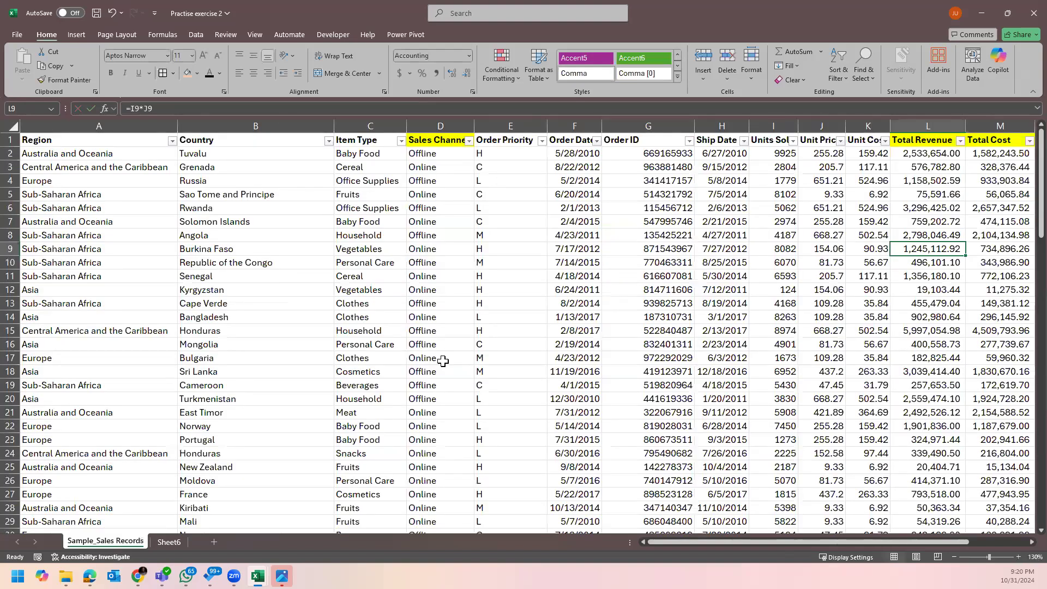
Copy Cosmetics from Sample_Sales Records into J11 and type Online in J12.
left_click(381, 495)
key("ctrl+c")
left_click(169, 541)
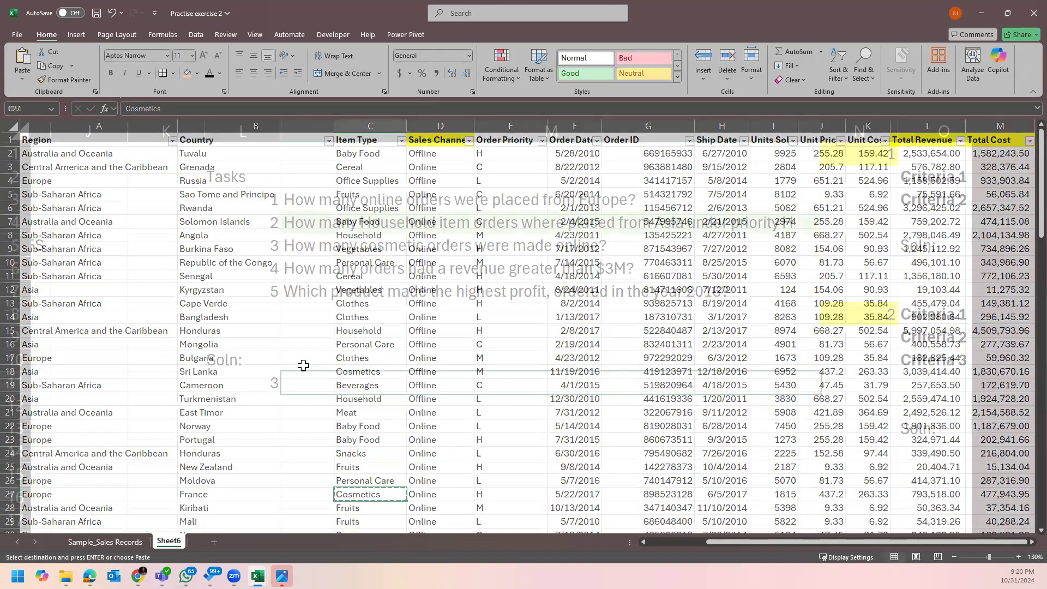
right_click(117, 377)
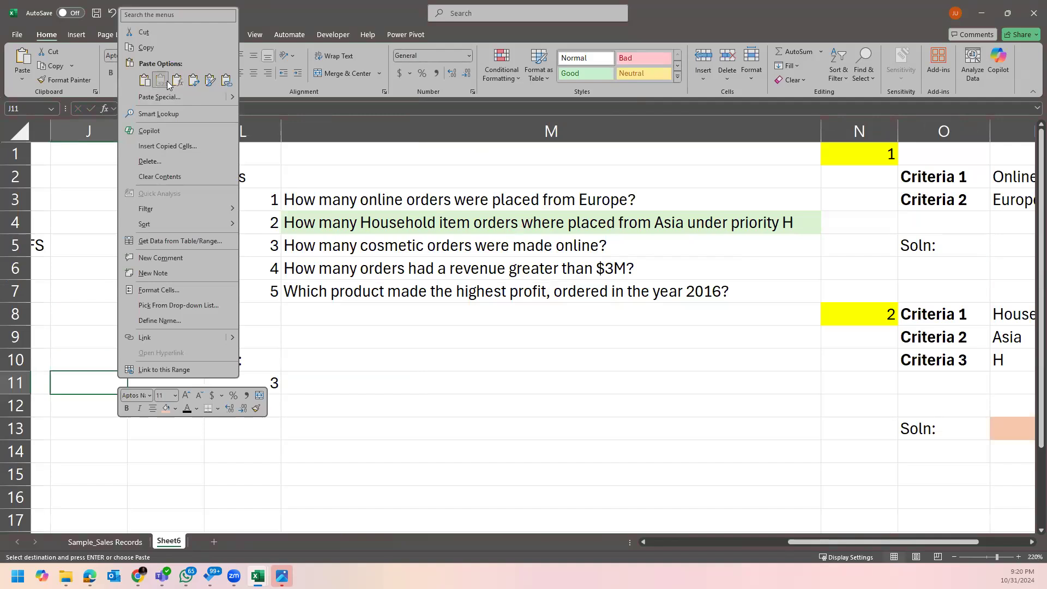
left_click(160, 81)
left_click(112, 404)
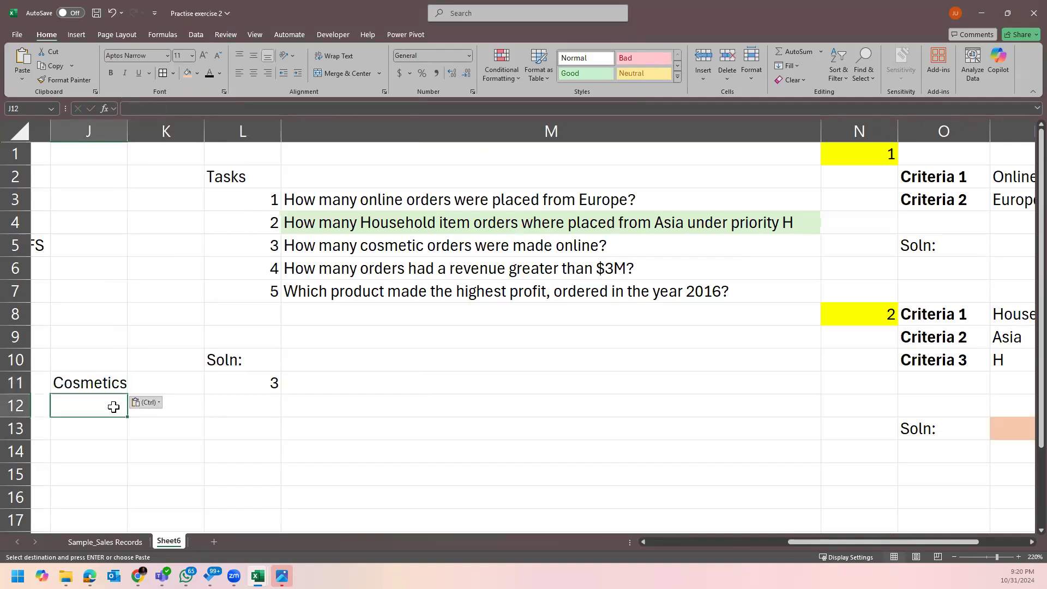
type("Online")
key("Tab")
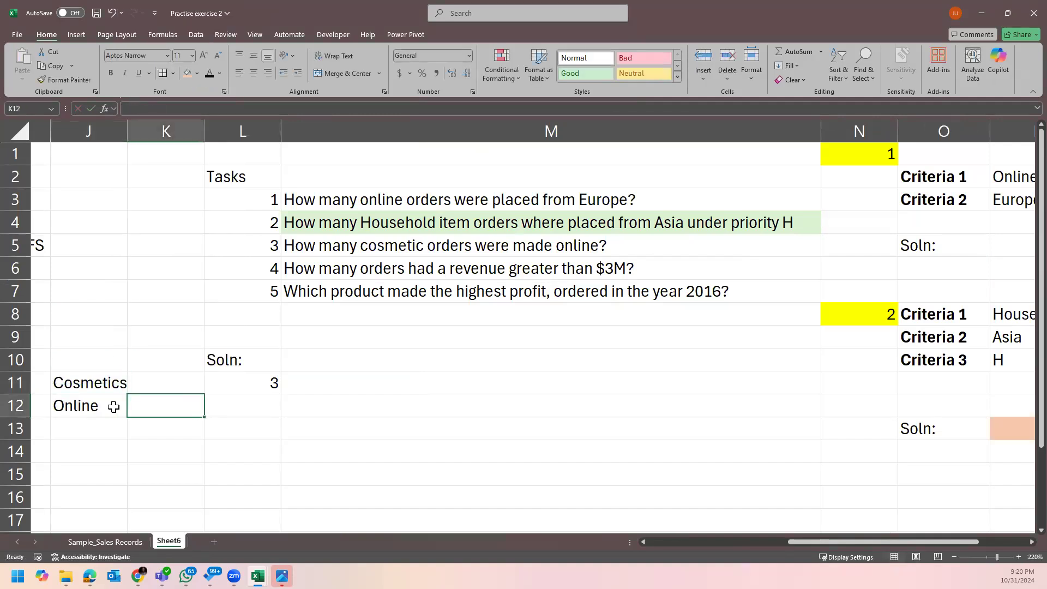
Start a COUNTIFS formula in M11.
left_click(364, 382)
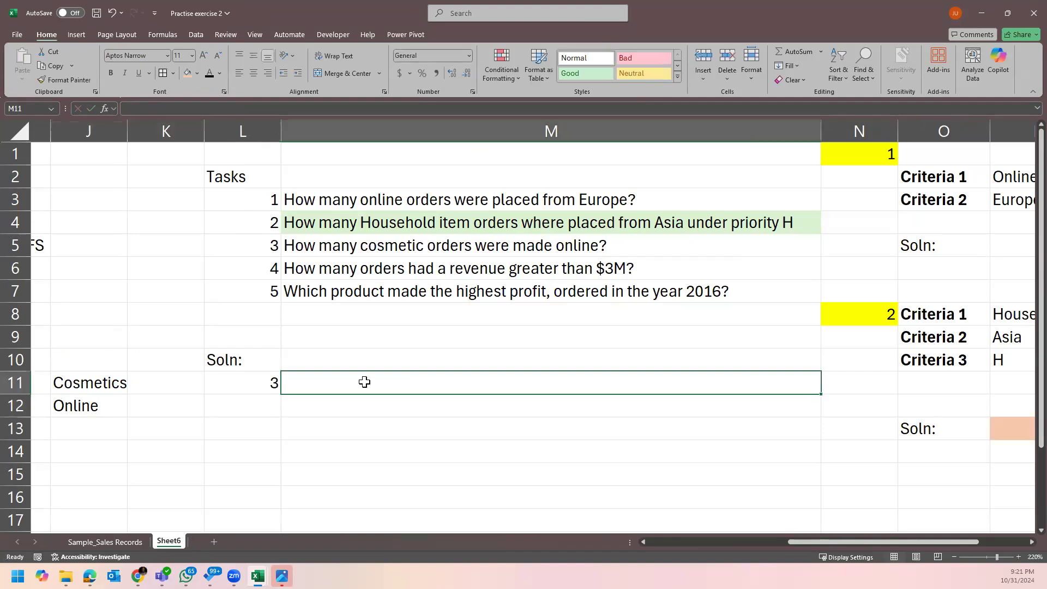
type("=countifs")
key("Tab")
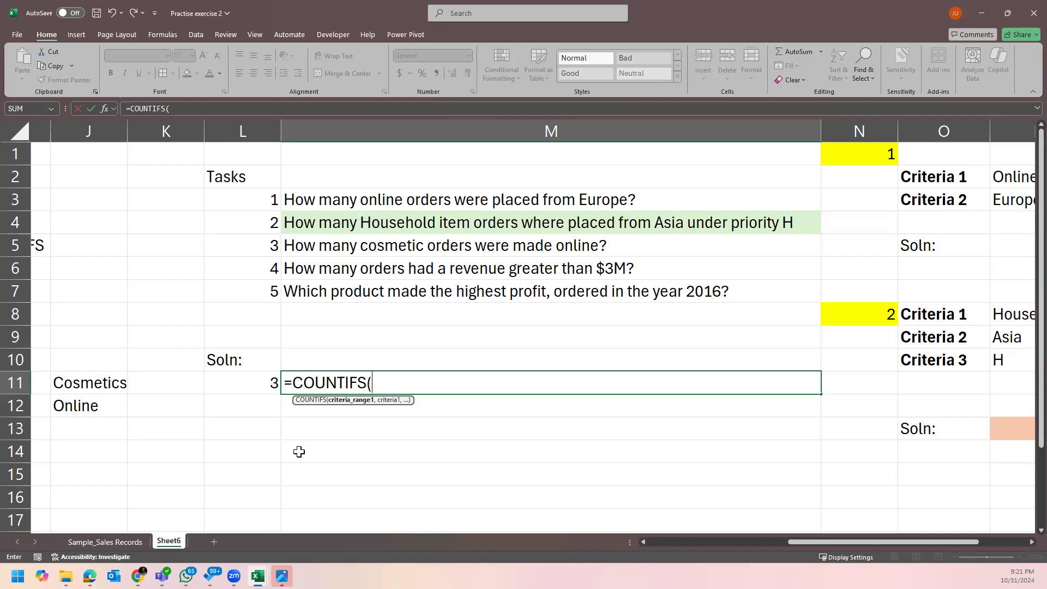
Use the Item Type column as the first range with Cosmetics in J11 as criterion.
left_click(105, 541)
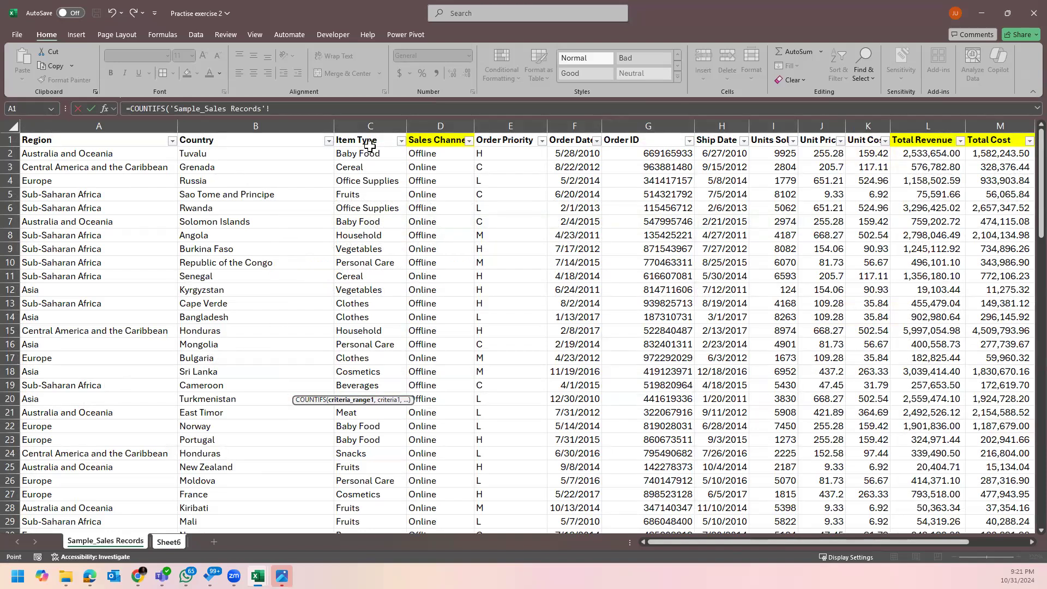
left_click(372, 122)
left_click(373, 122)
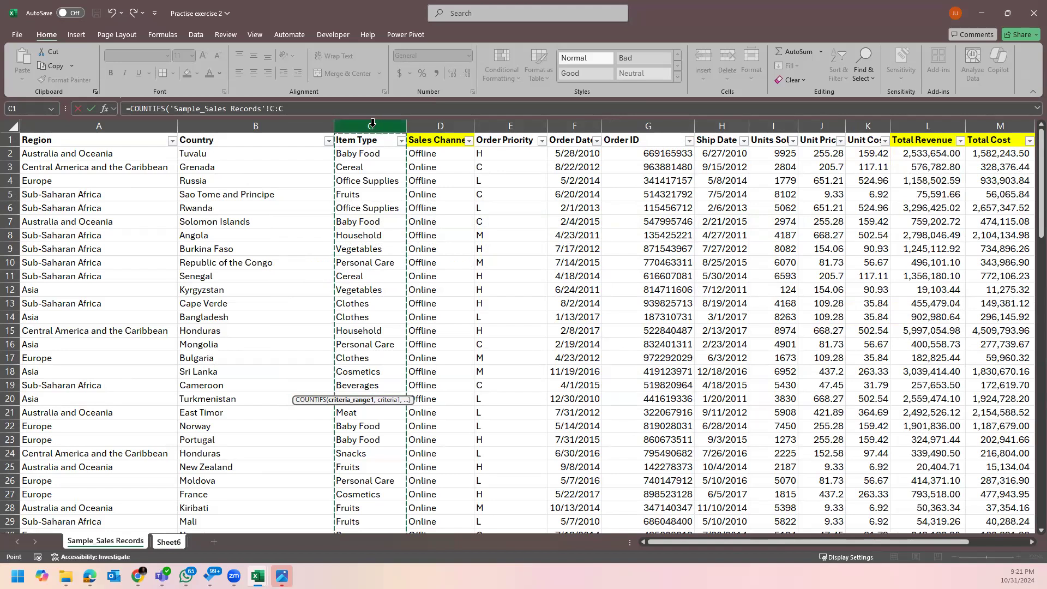
type(",")
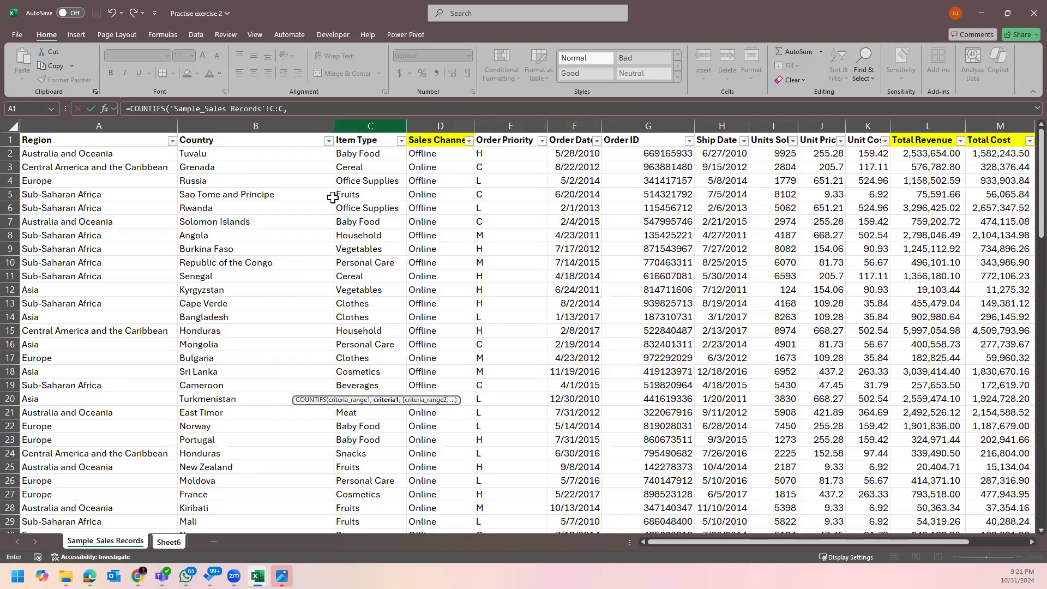
left_click(169, 542)
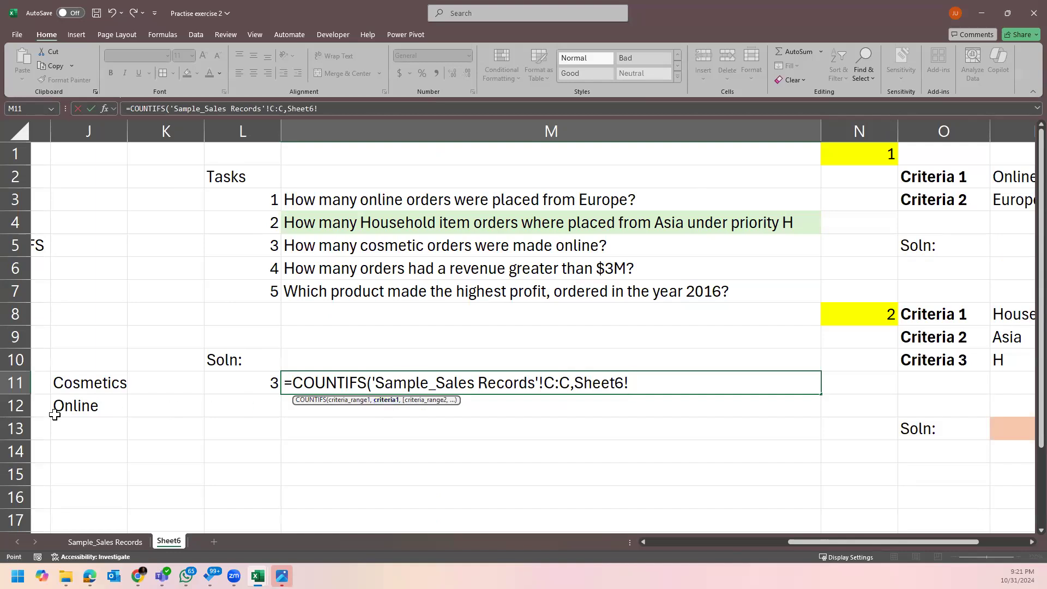
left_click(74, 386)
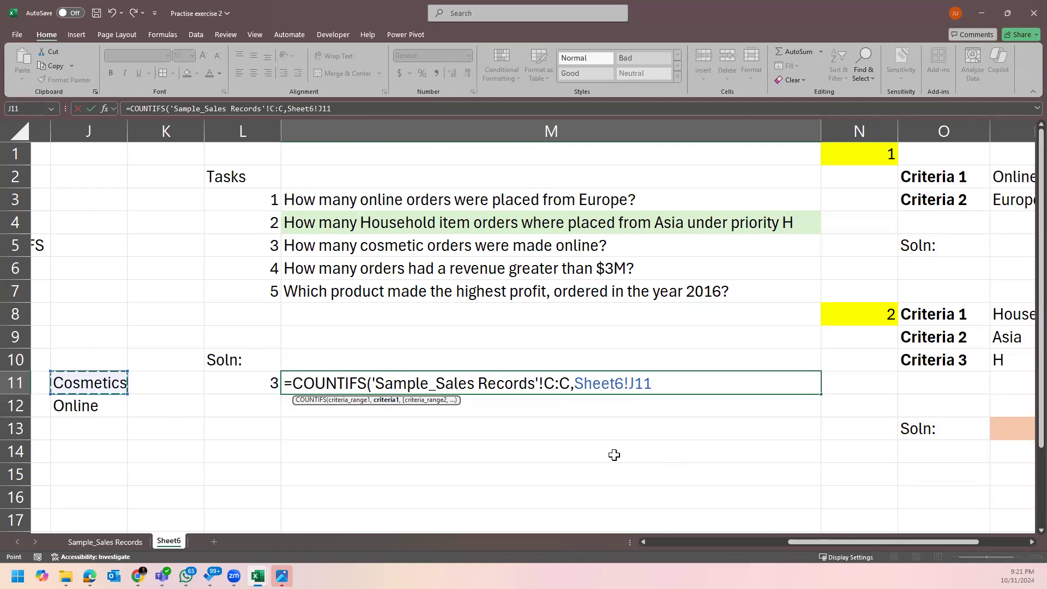
type(",")
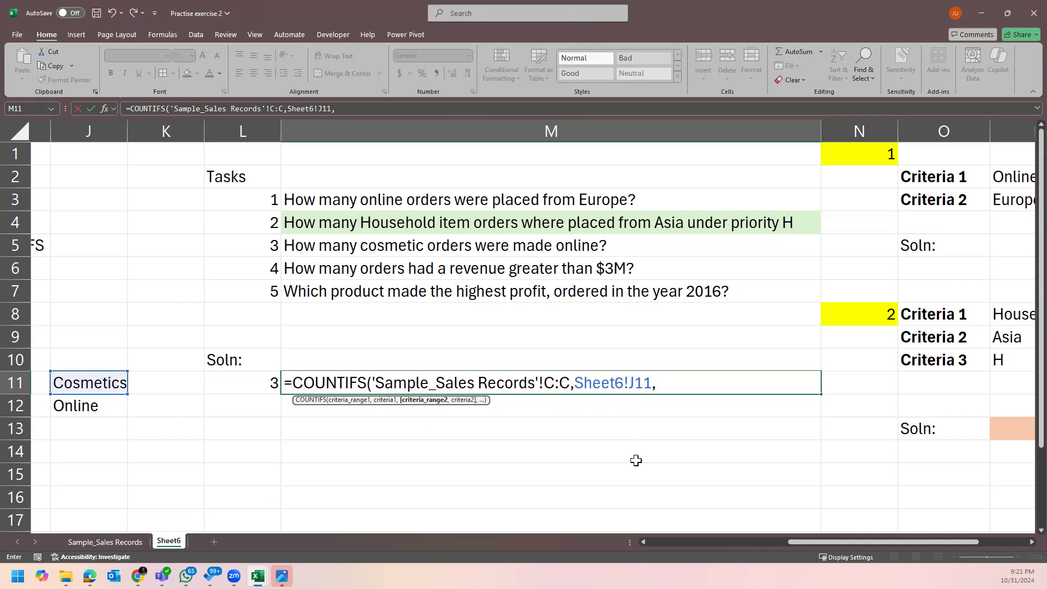
Add the Sales Channel column with Online in J12 and enter the formula, returning 6.
left_click(109, 541)
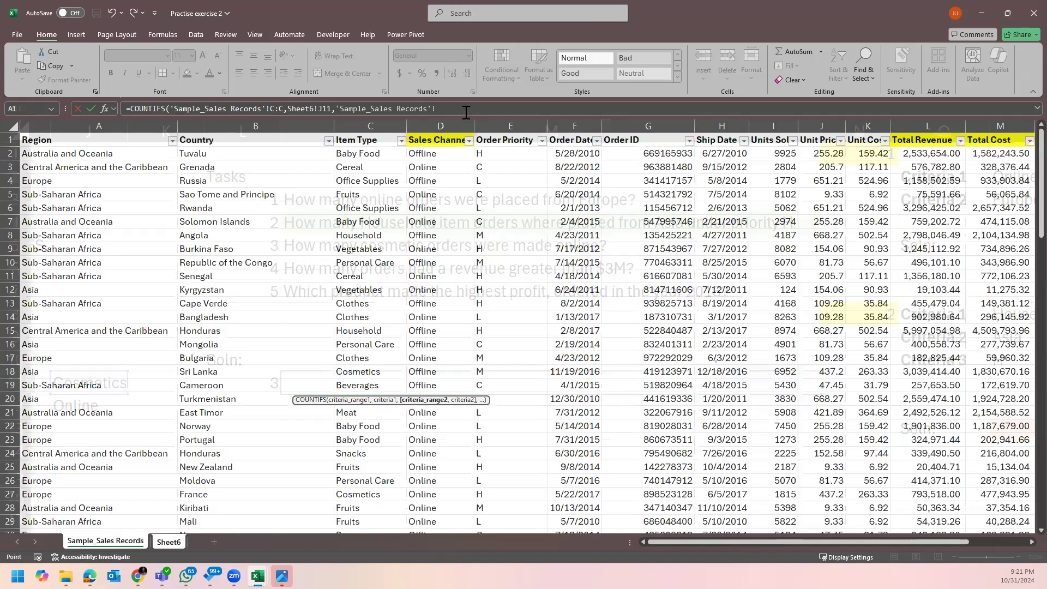
left_click(450, 124)
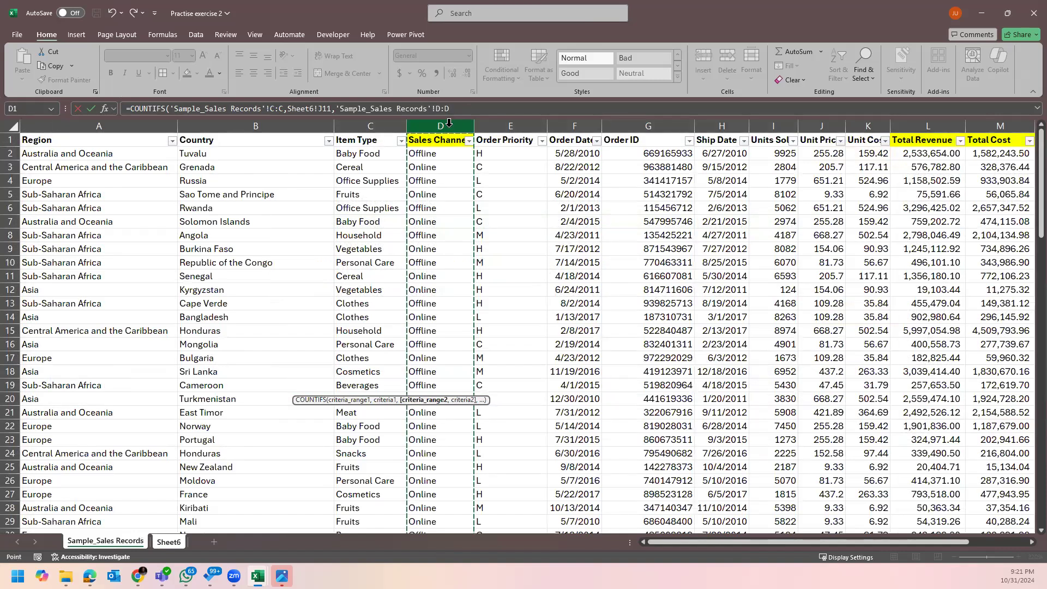
type(",")
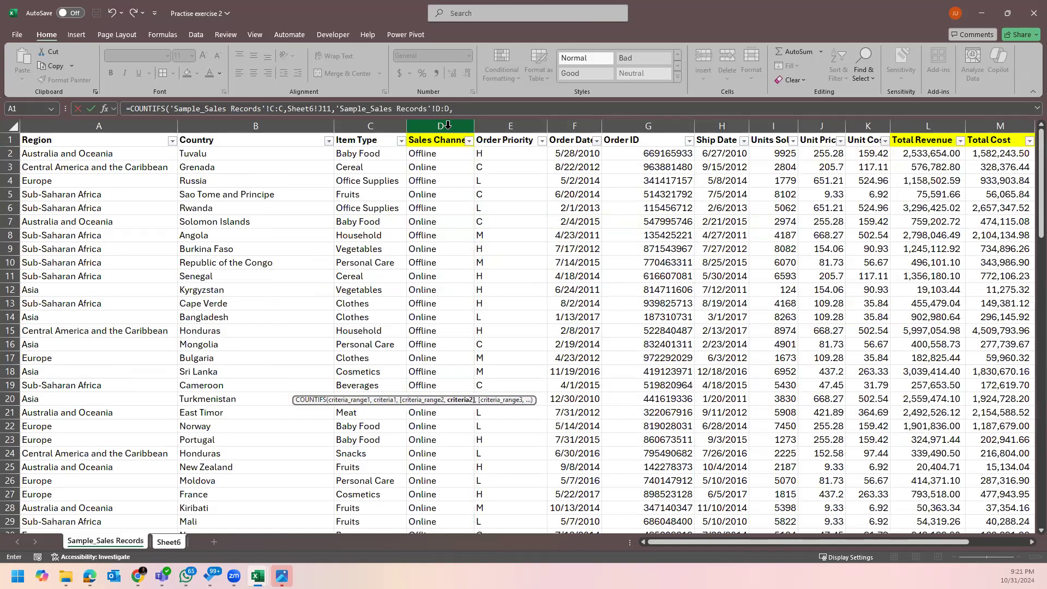
left_click(175, 545)
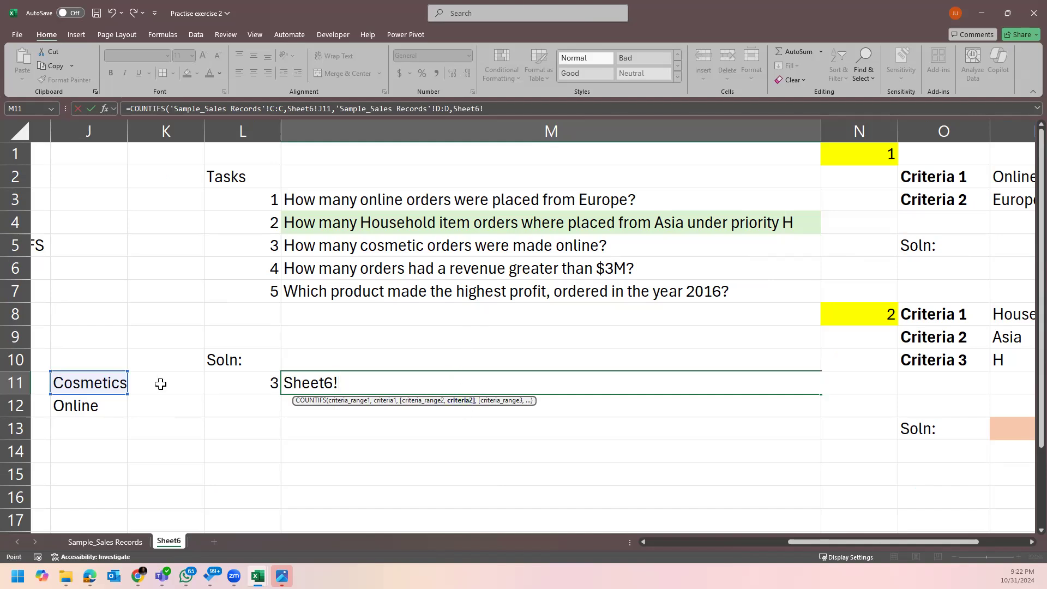
left_click(115, 405)
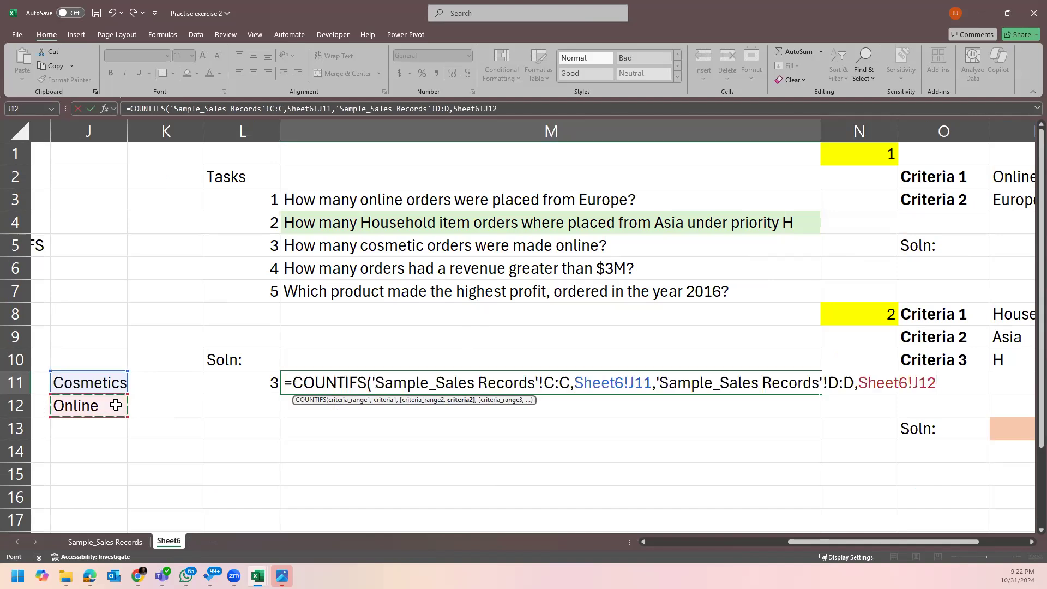
type(")")
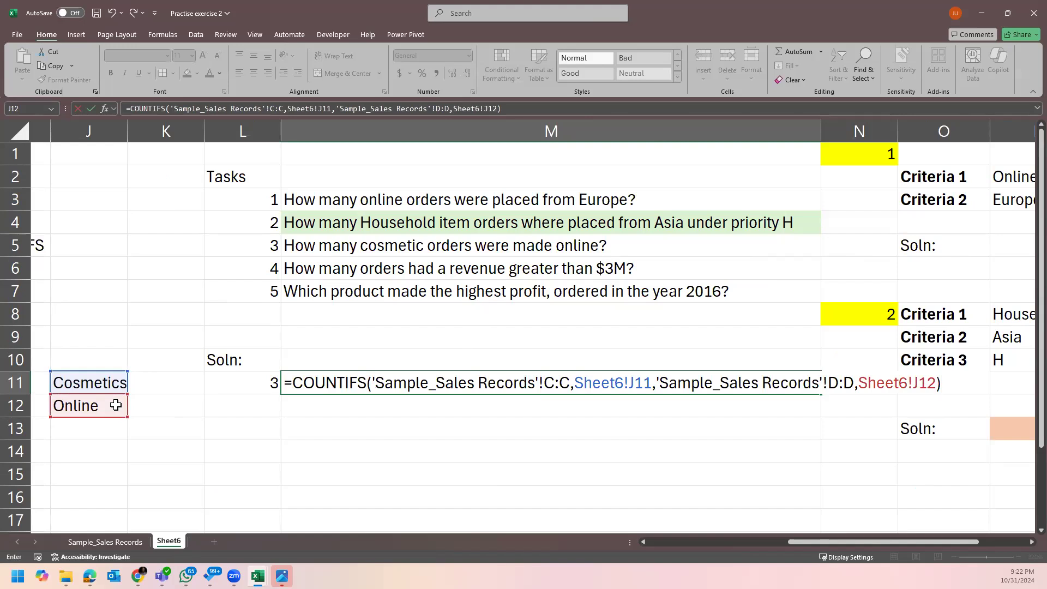
key("Return")
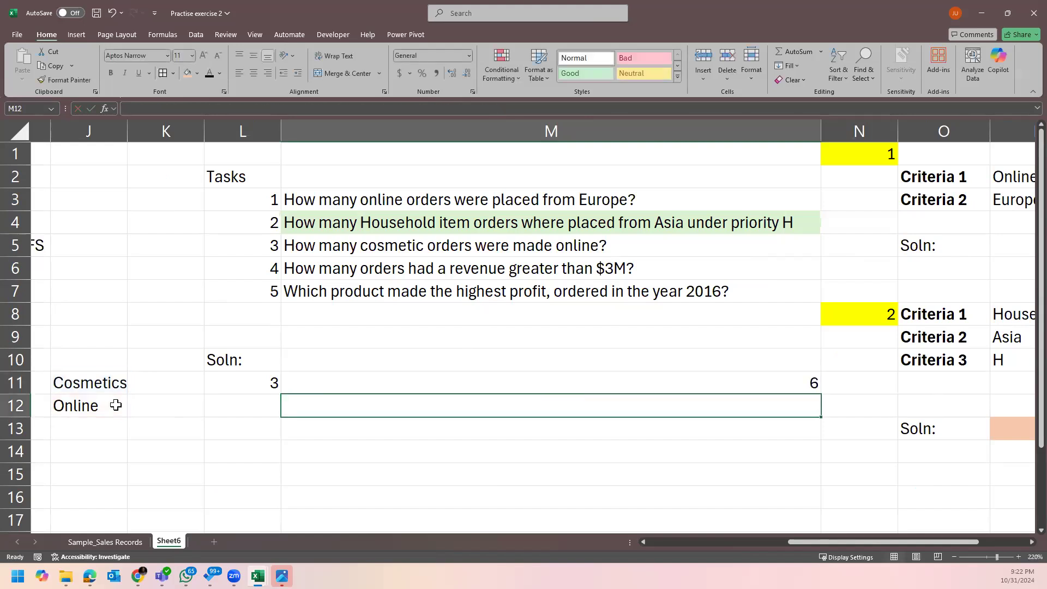
Fill the M11 answer with orange and enter task number 4 in L13.
left_click(487, 385)
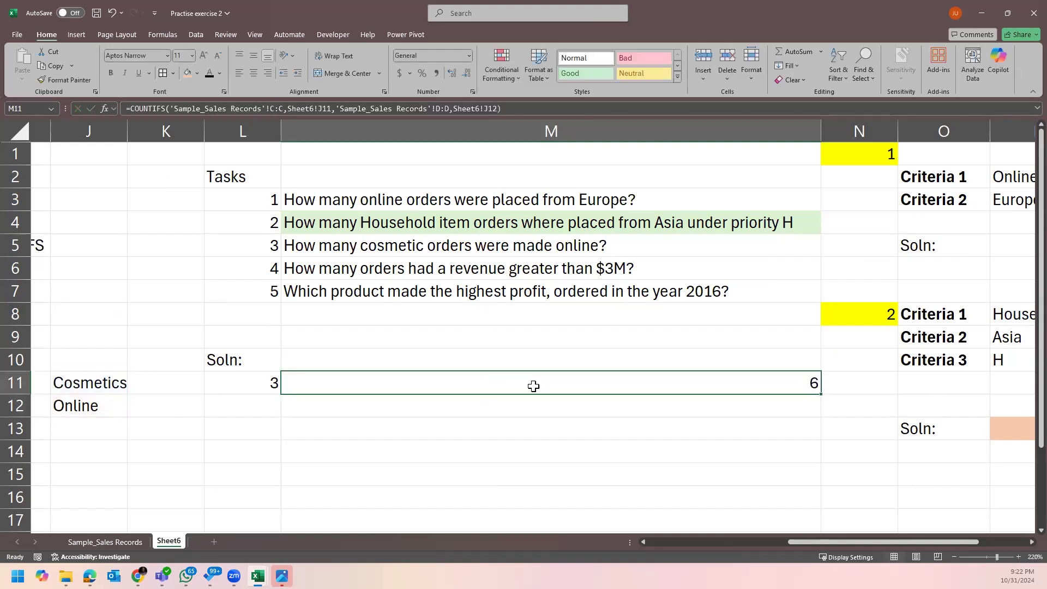
left_click(191, 76)
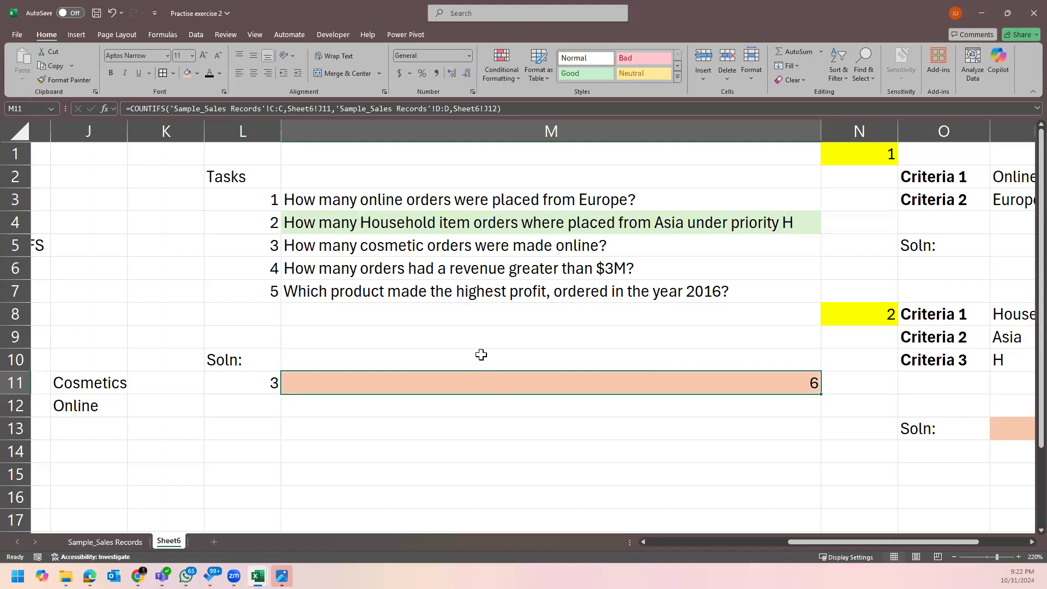
left_click(274, 430)
type("4.")
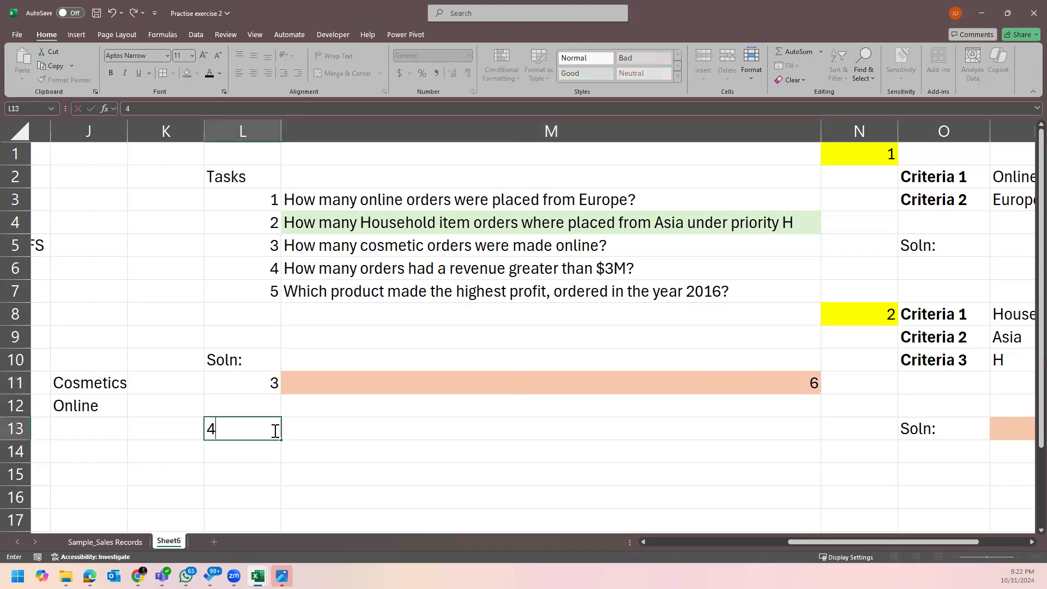
key("Tab")
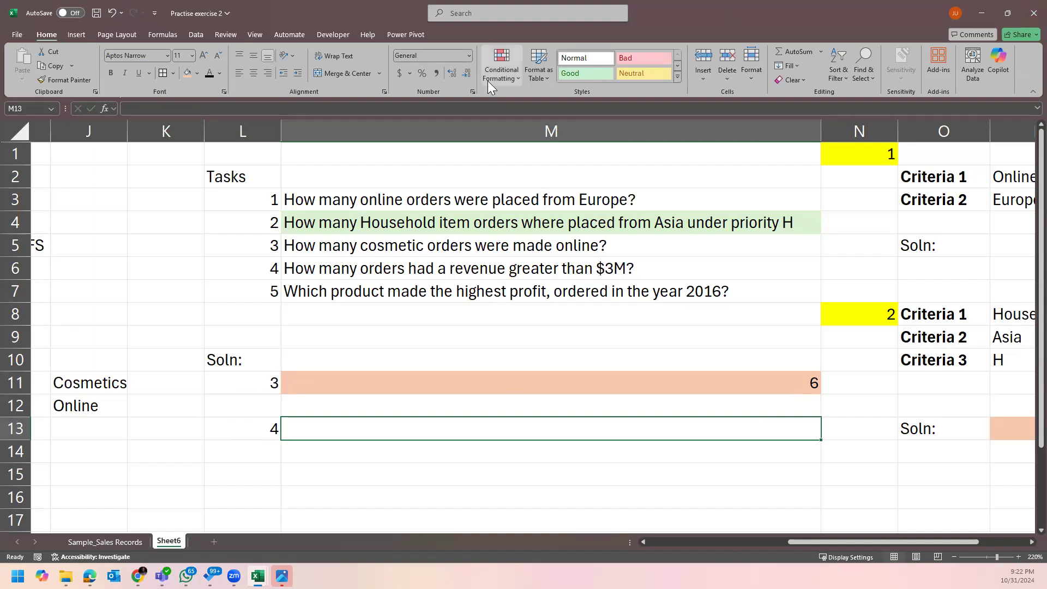
Reread task 4, then go to the Sample_Sales Records sheet and scroll to its Total Revenue column L.
left_click(588, 270)
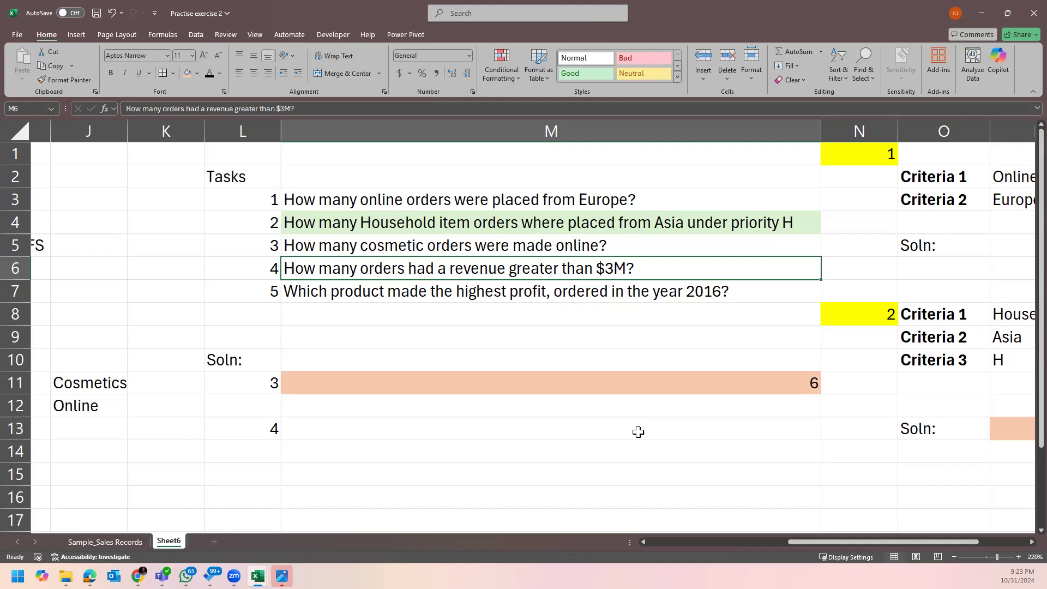
left_click(108, 541)
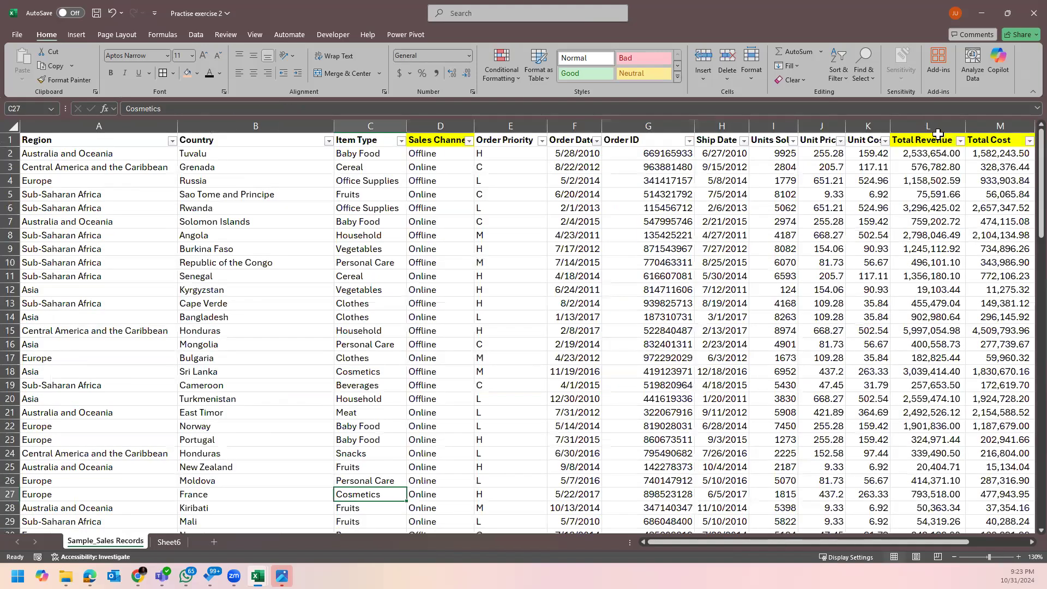
left_click(937, 134)
left_click_drag(916, 542, 961, 547)
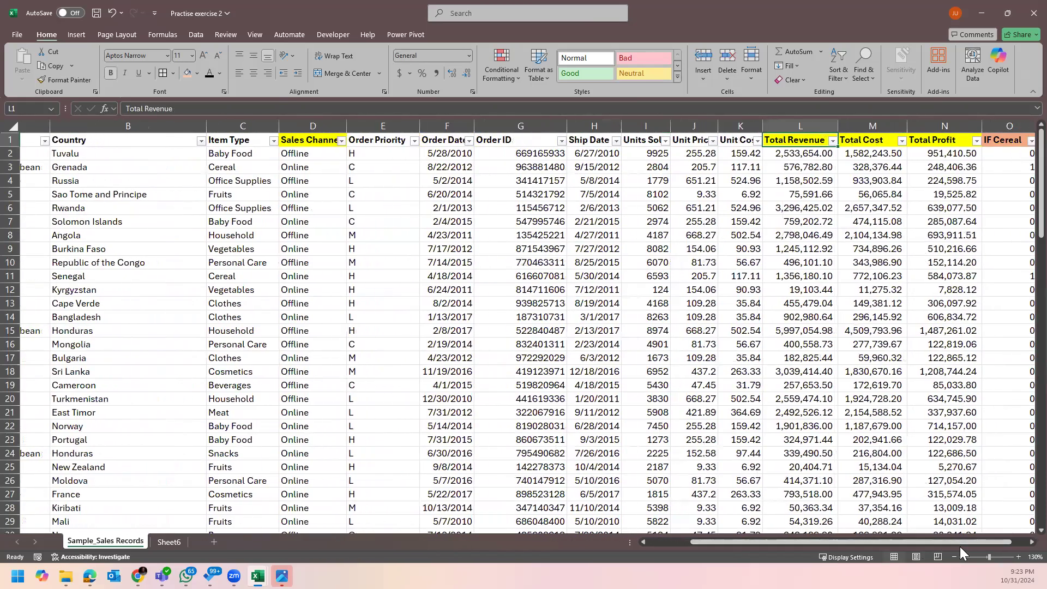
Inspect the Total Revenue values and filter options without applying any filter.
left_click(832, 142)
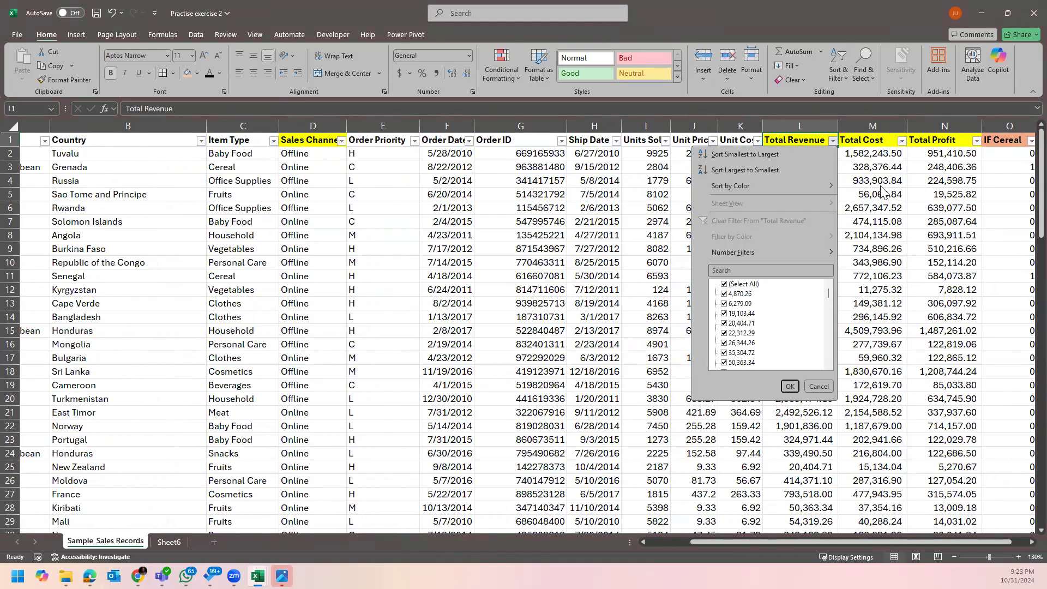
left_click(894, 202)
left_click(820, 180)
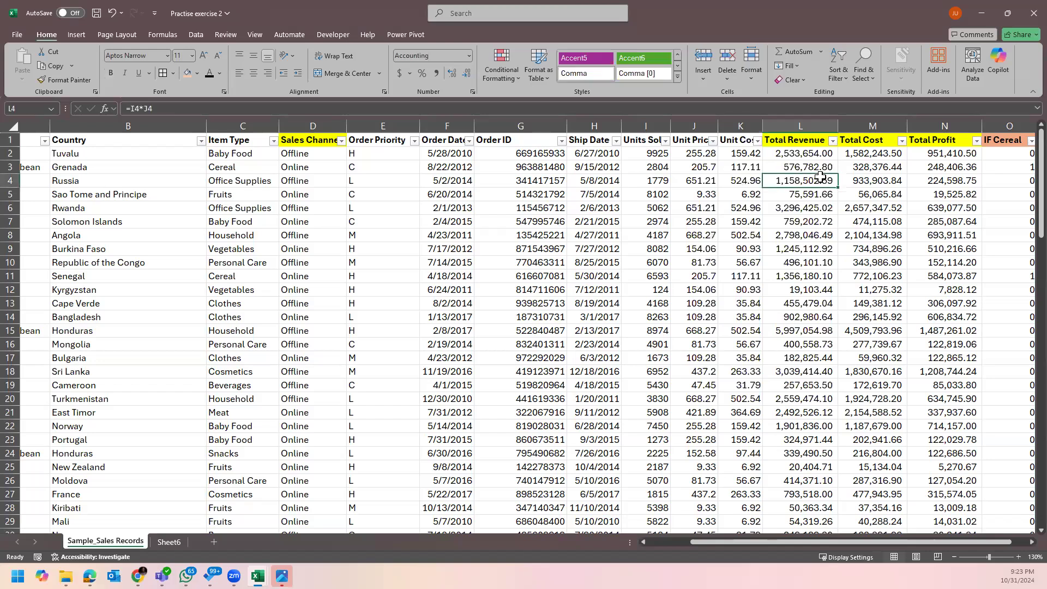
left_click(822, 137)
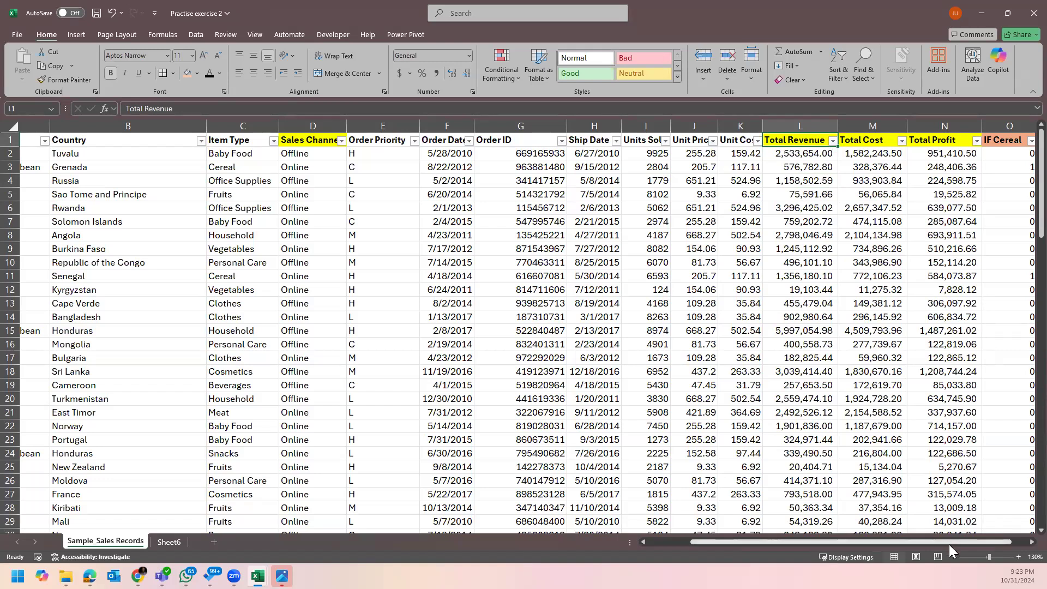
left_click_drag(948, 543, 978, 548)
left_click(807, 184)
left_click(770, 180)
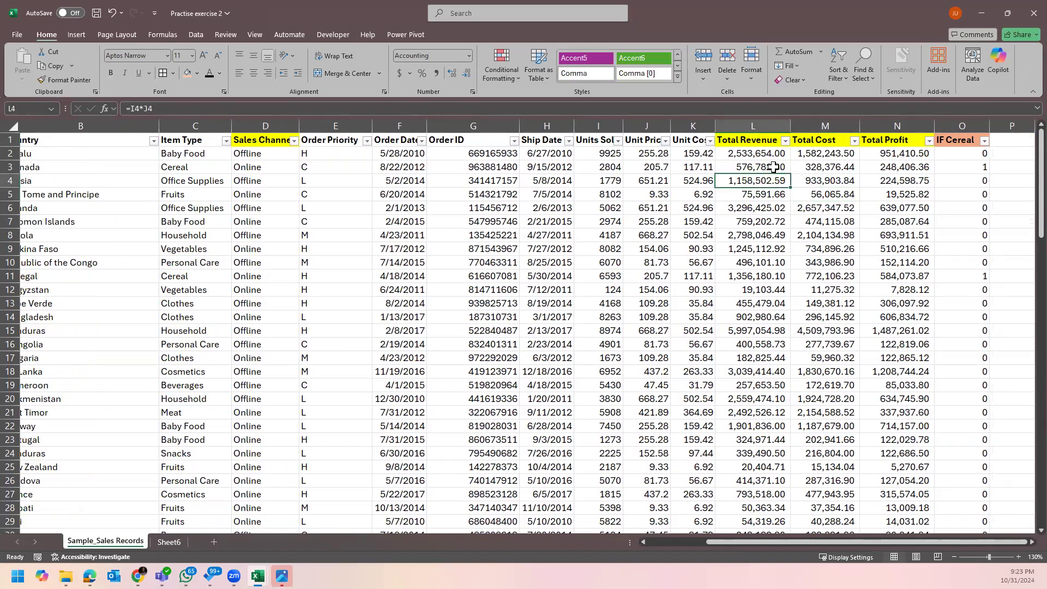
left_click(784, 141)
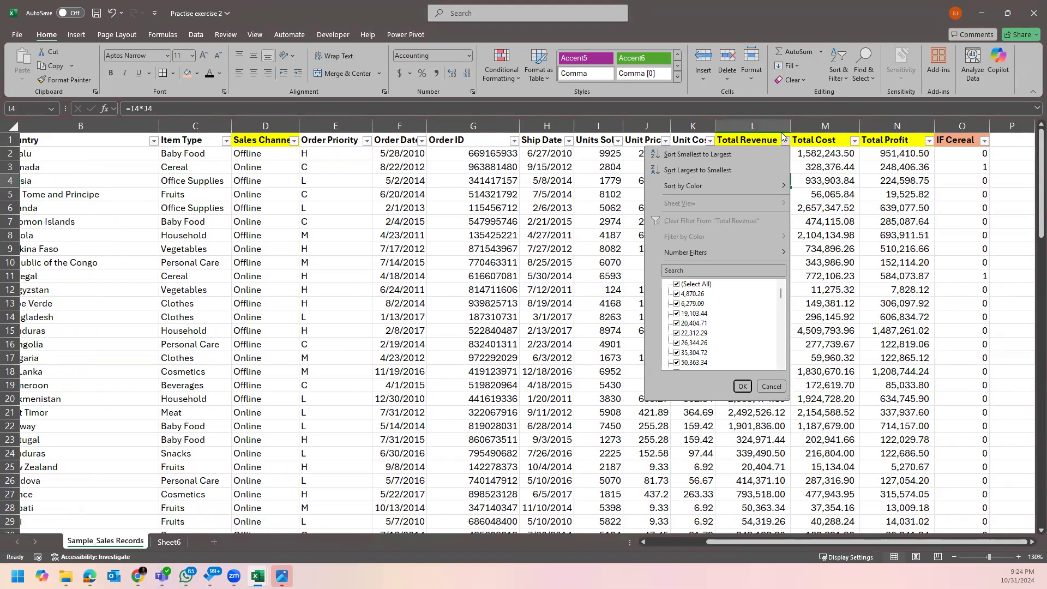
left_click(864, 223)
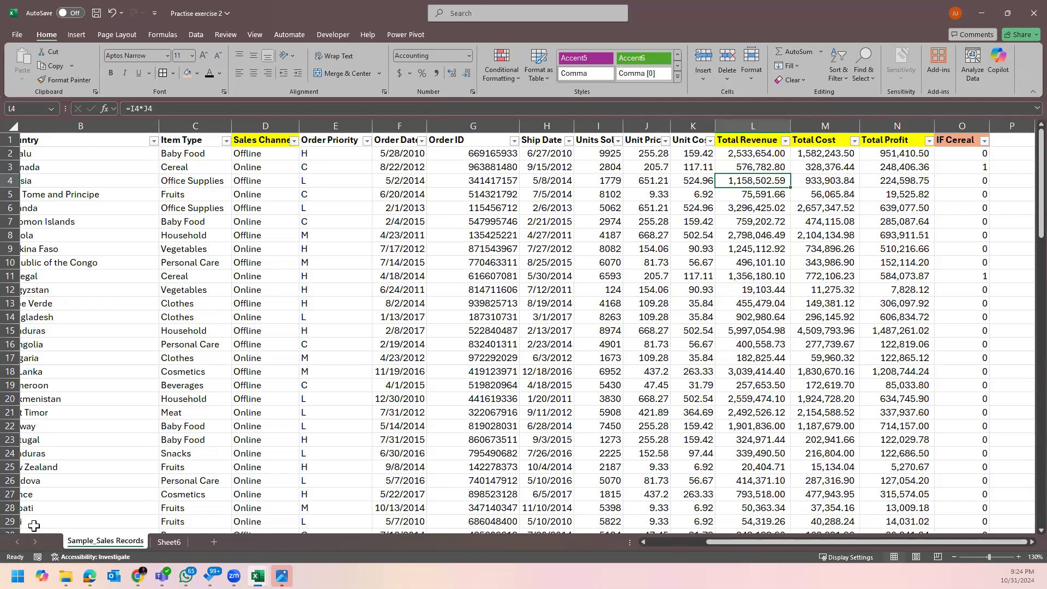
Reread the task on Sheet6 twice, returning each time to the Total Revenue column.
left_click(167, 542)
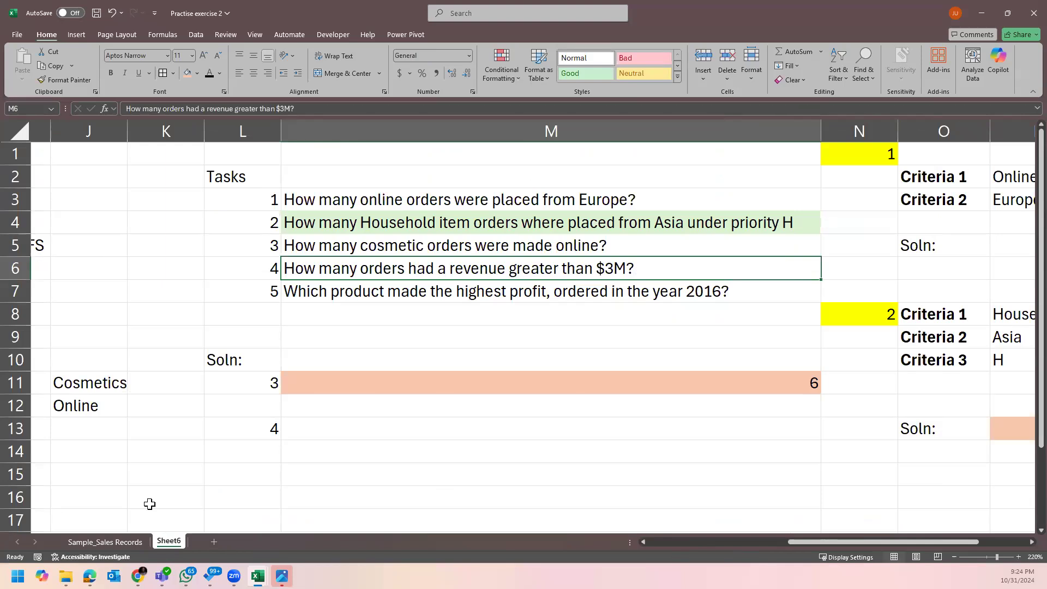
left_click(105, 542)
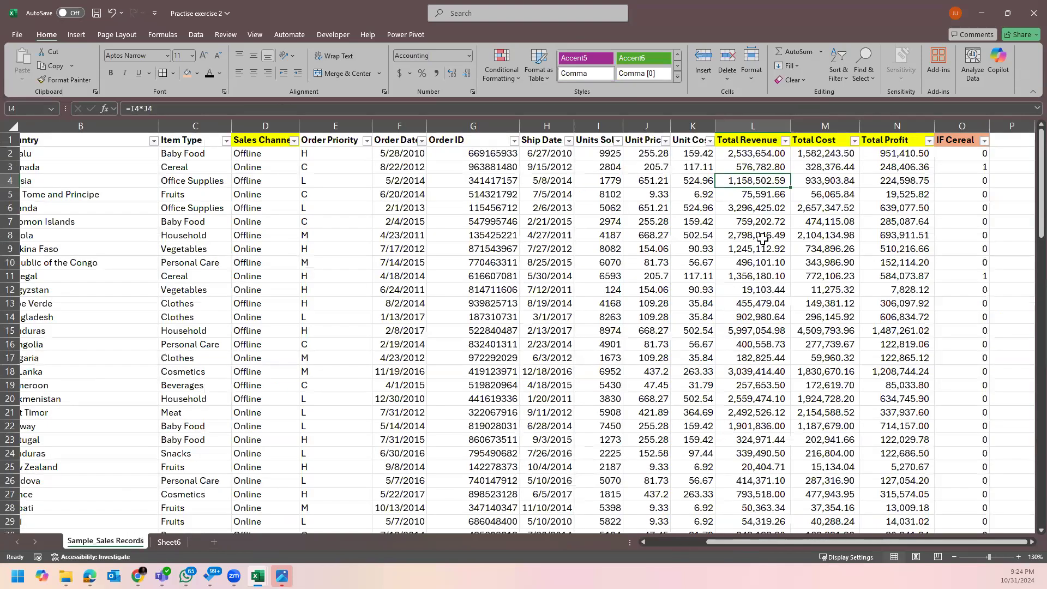
left_click(776, 140)
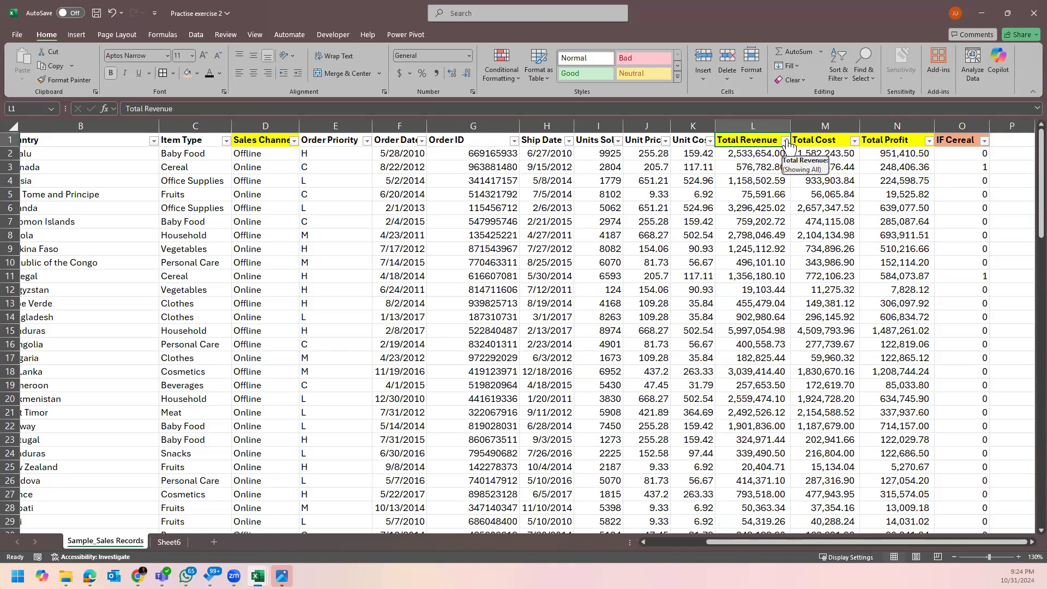
left_click(752, 166)
left_click(752, 137)
left_click(166, 542)
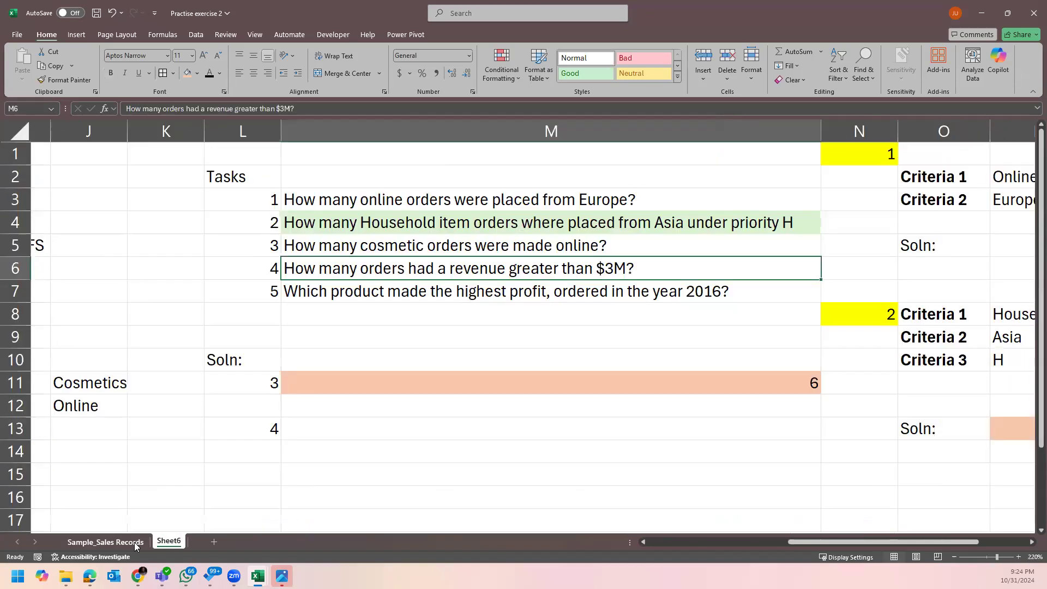
left_click(129, 545)
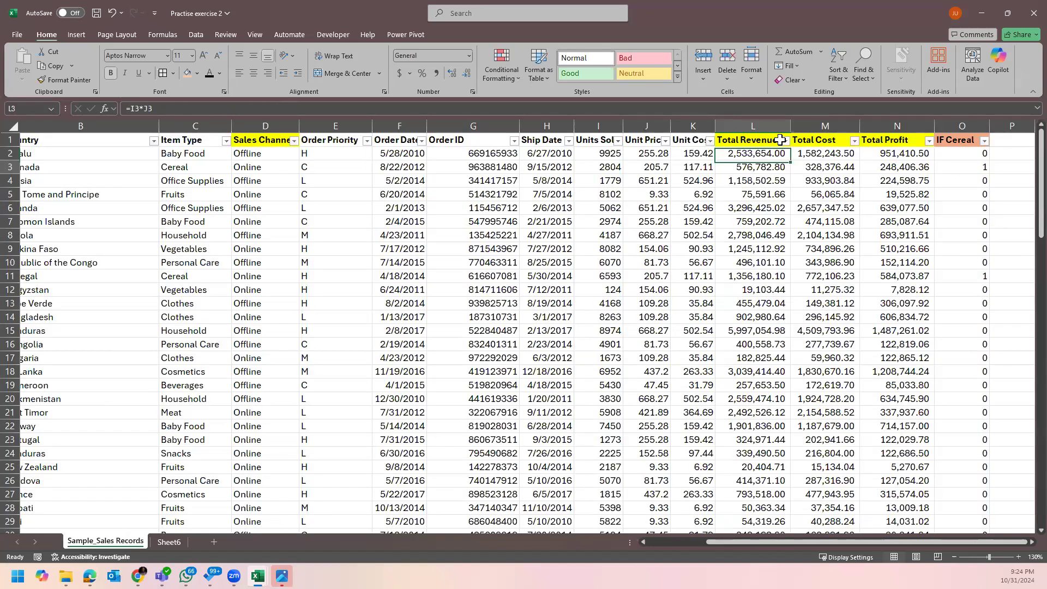
left_click(774, 135)
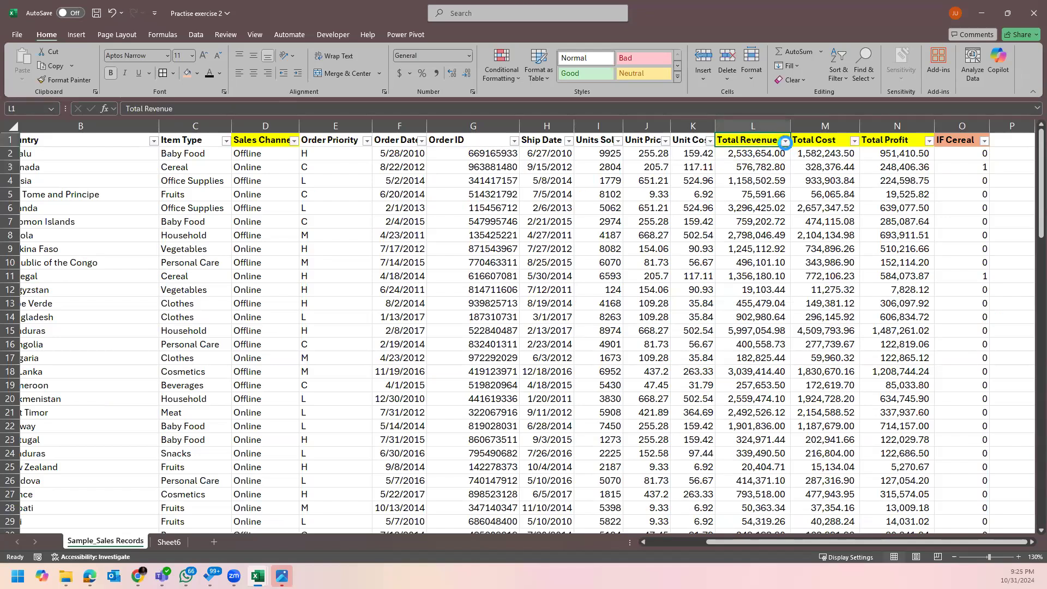
Filter Total Revenue to values greater than 300000 and select the results to count them.
left_click(784, 141)
mouse_move(704, 255)
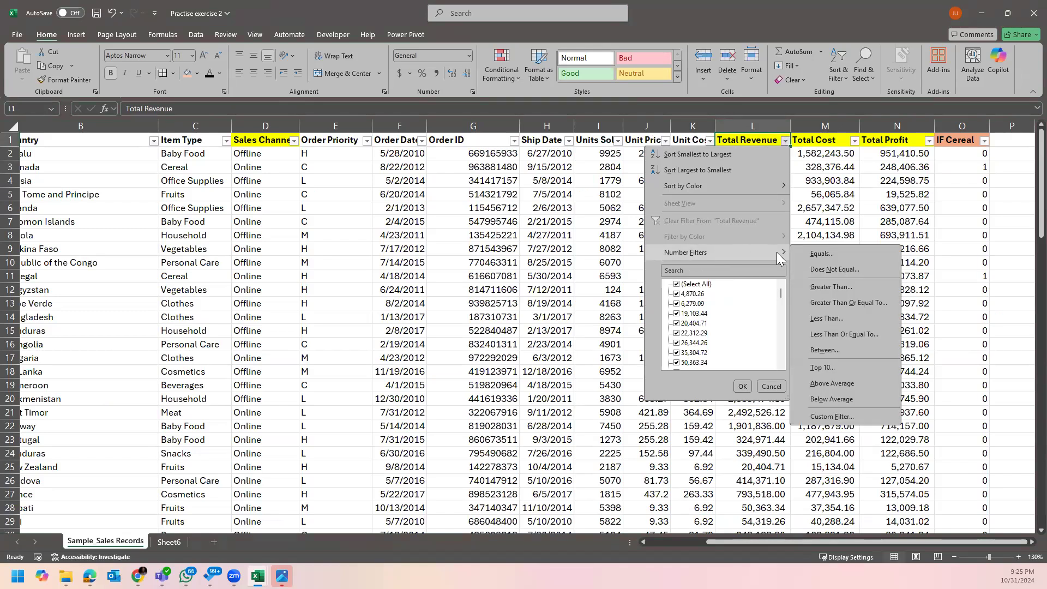
left_click(785, 143)
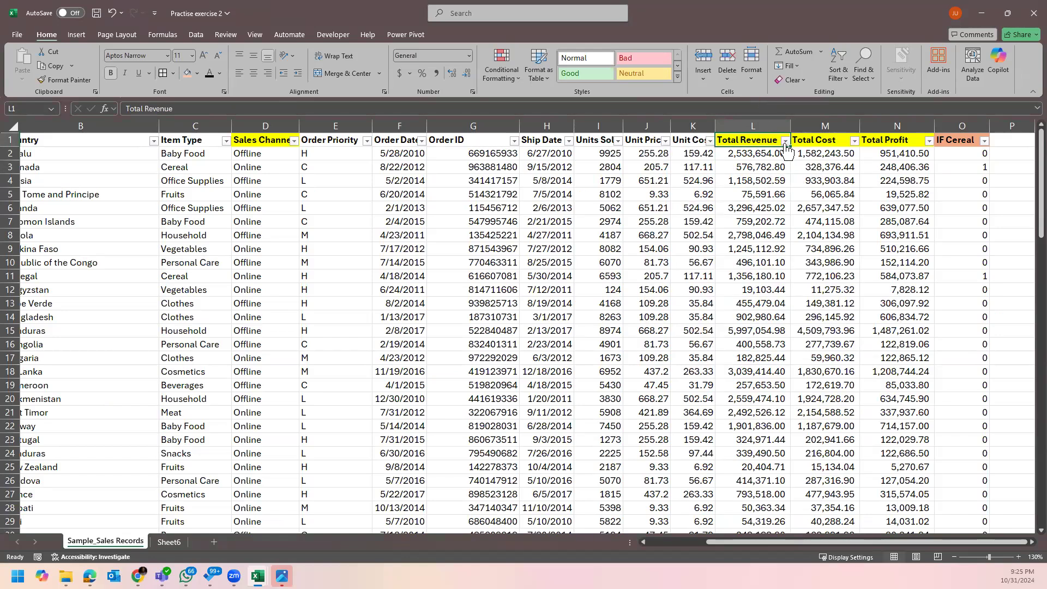
left_click(785, 143)
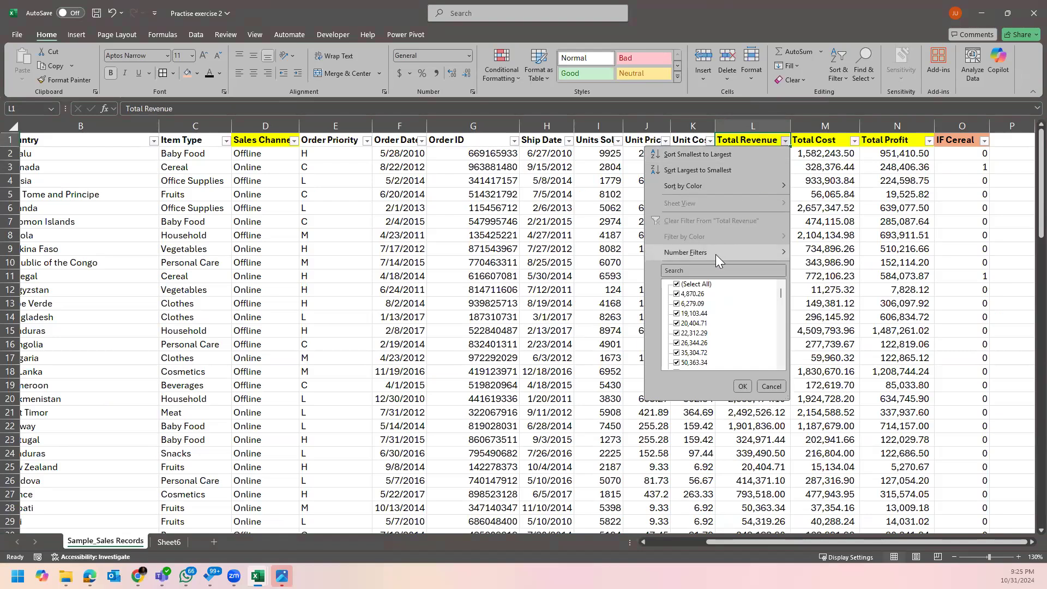
mouse_move(715, 254)
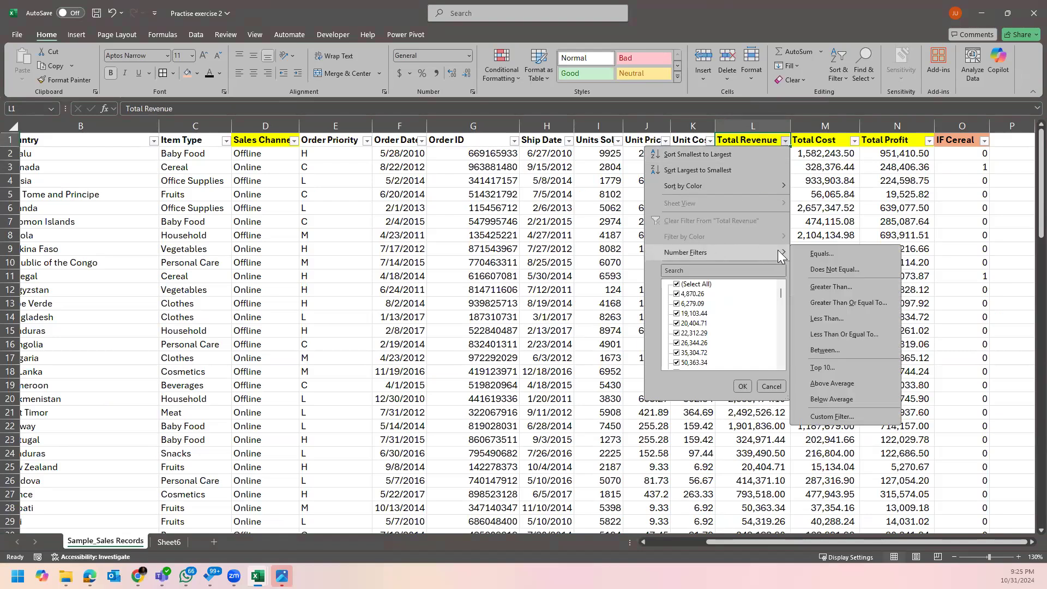
left_click(849, 287)
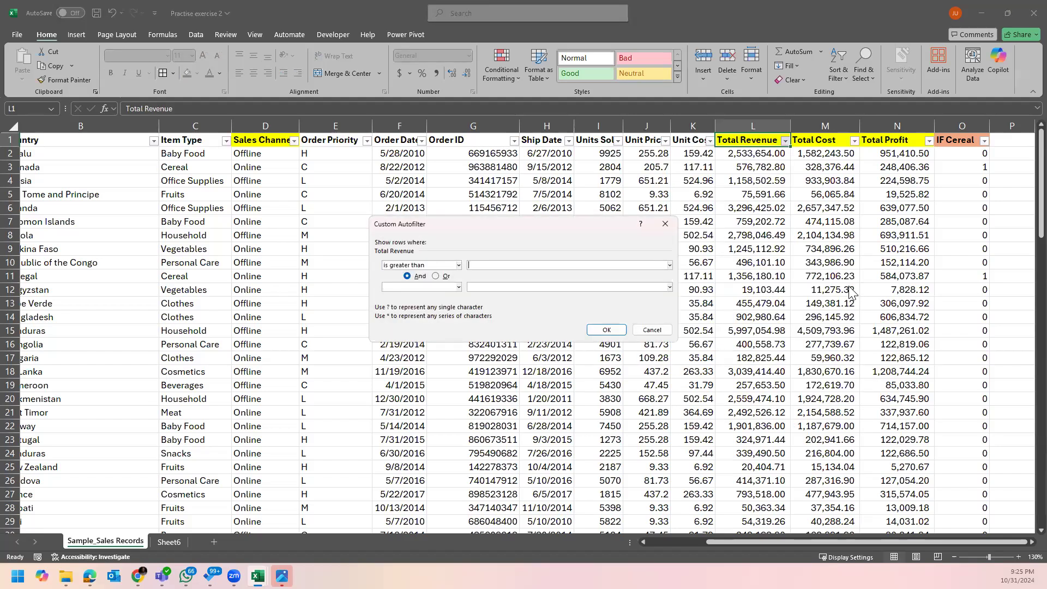
left_click_drag(515, 228, 584, 263)
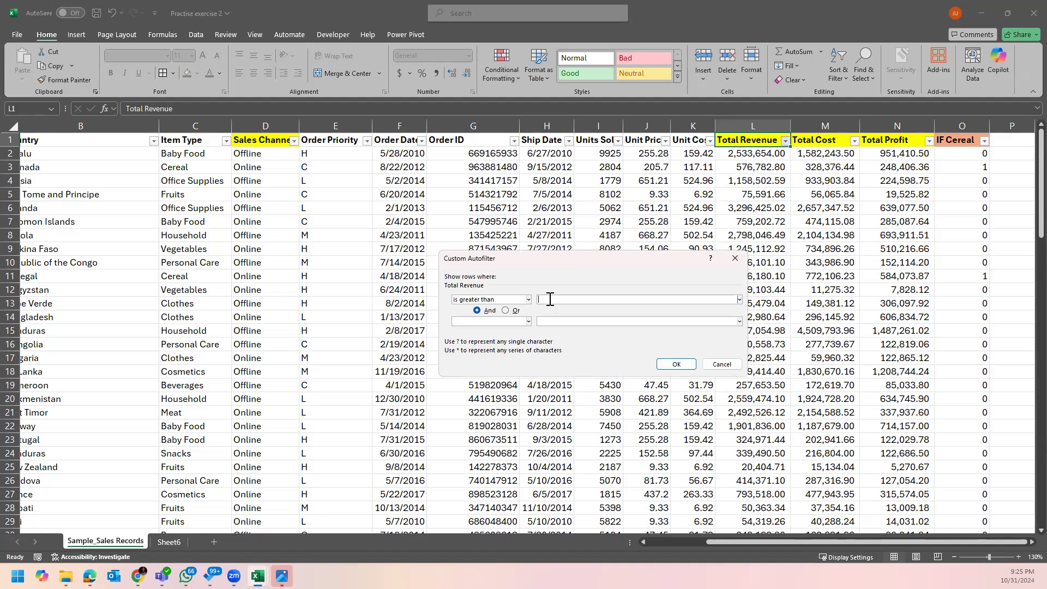
type("3000000")
left_click(676, 364)
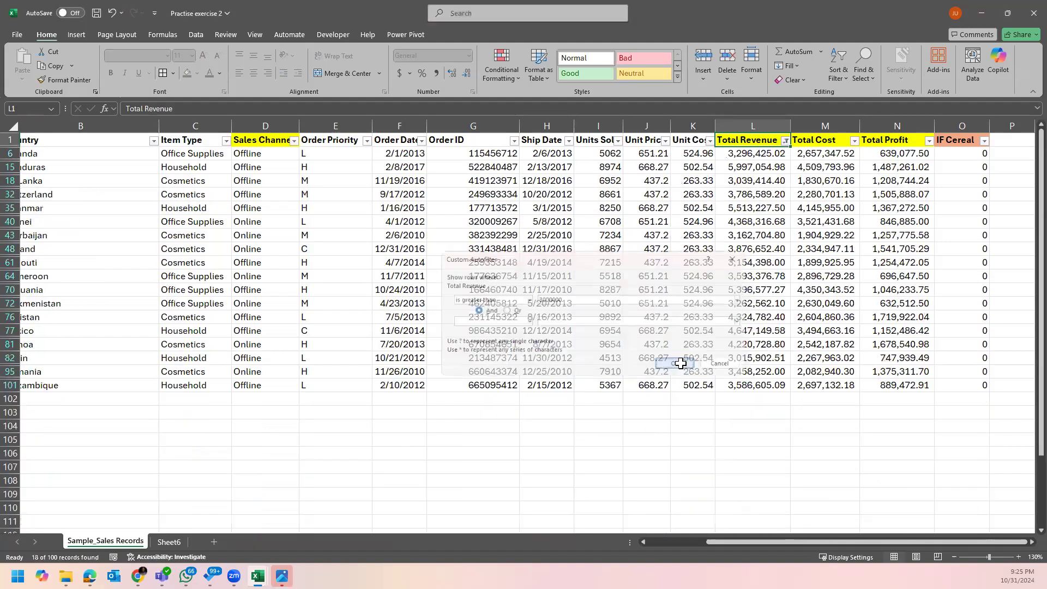
left_click_drag(765, 154, 783, 380)
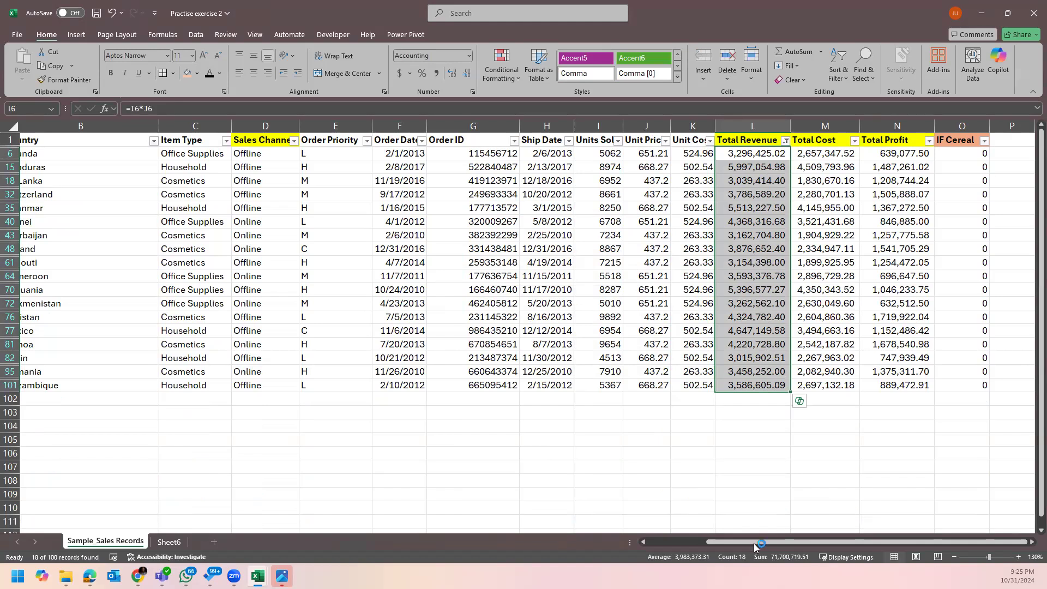
Clear the Total Revenue filter and go back to task 3's answer in Sheet6 M11.
left_click(786, 141)
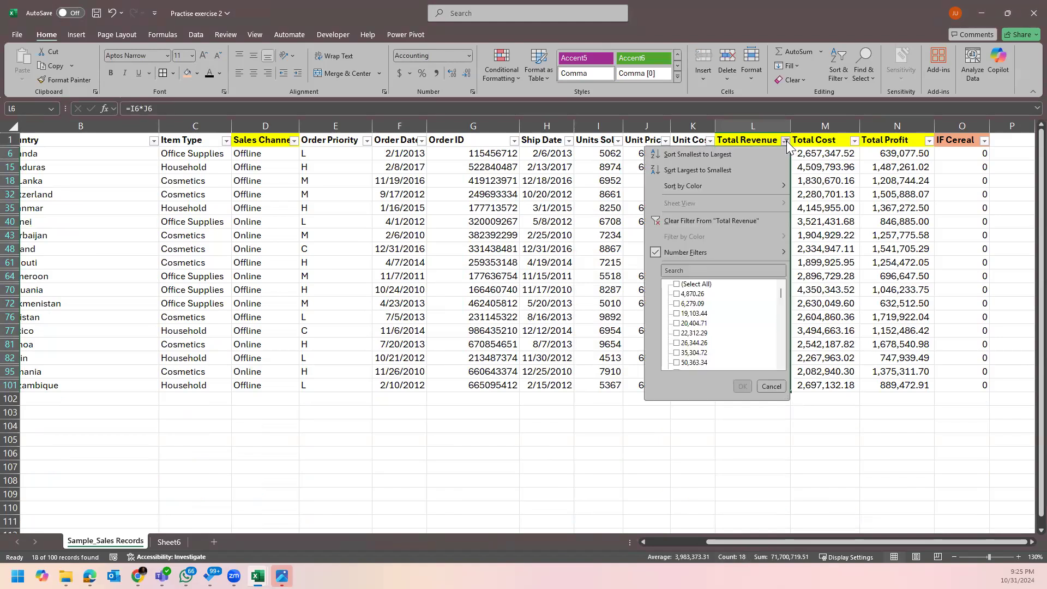
left_click(736, 221)
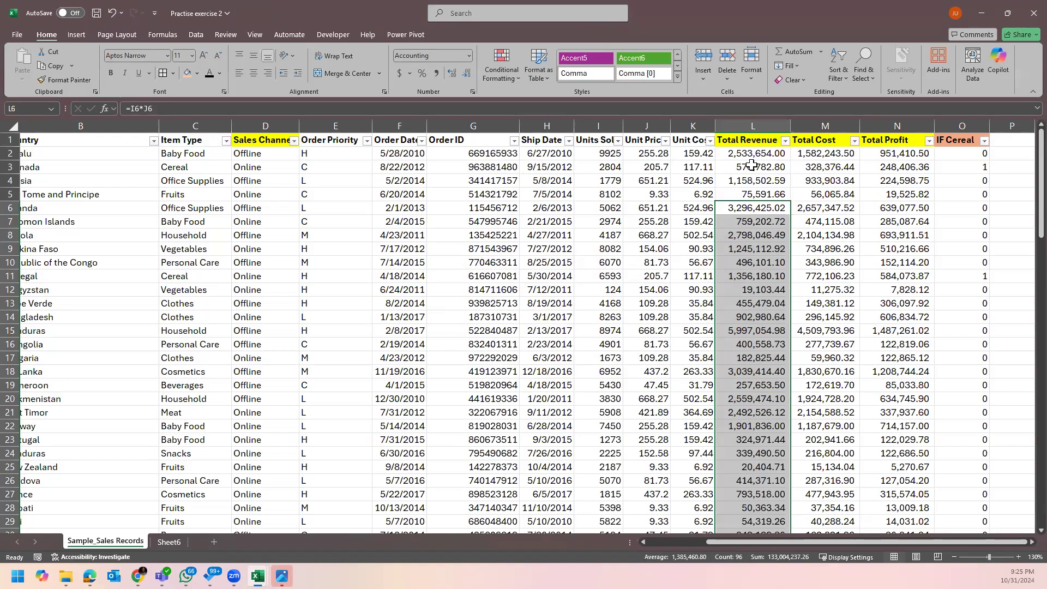
left_click(753, 156)
left_click(170, 541)
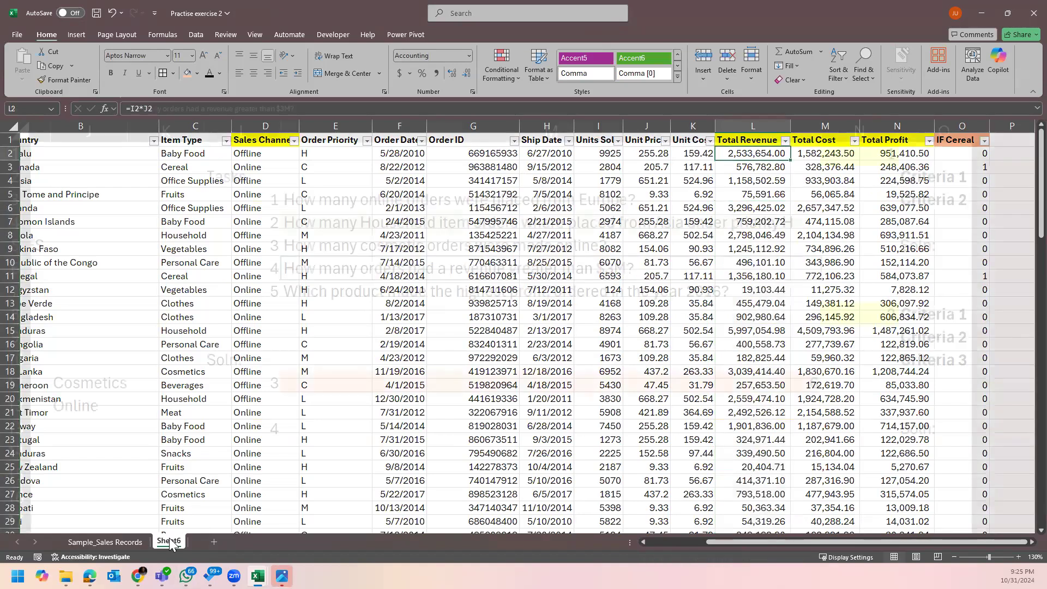
left_click(356, 390)
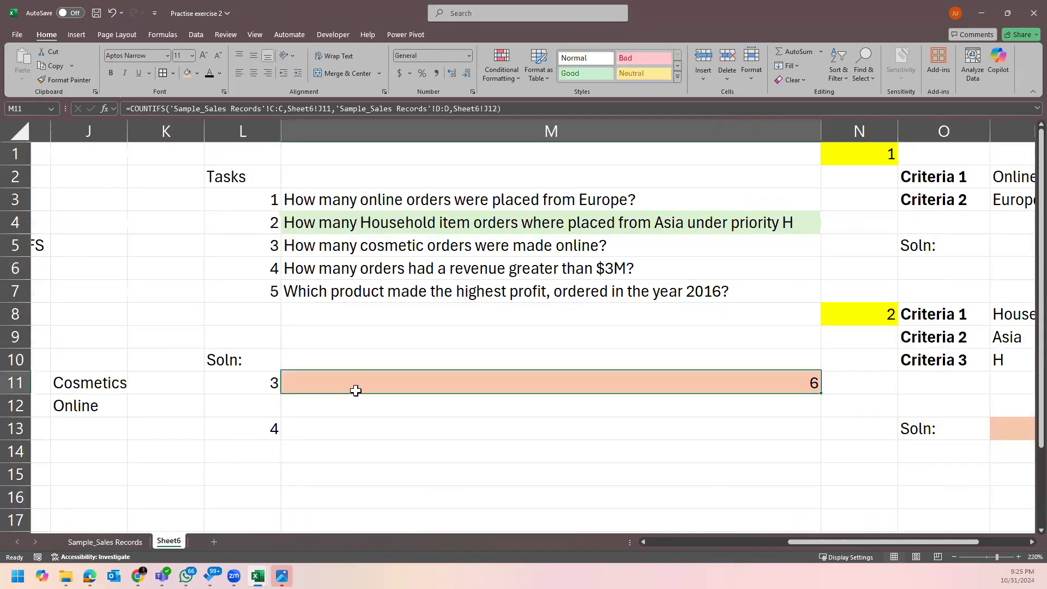
left_click(359, 424)
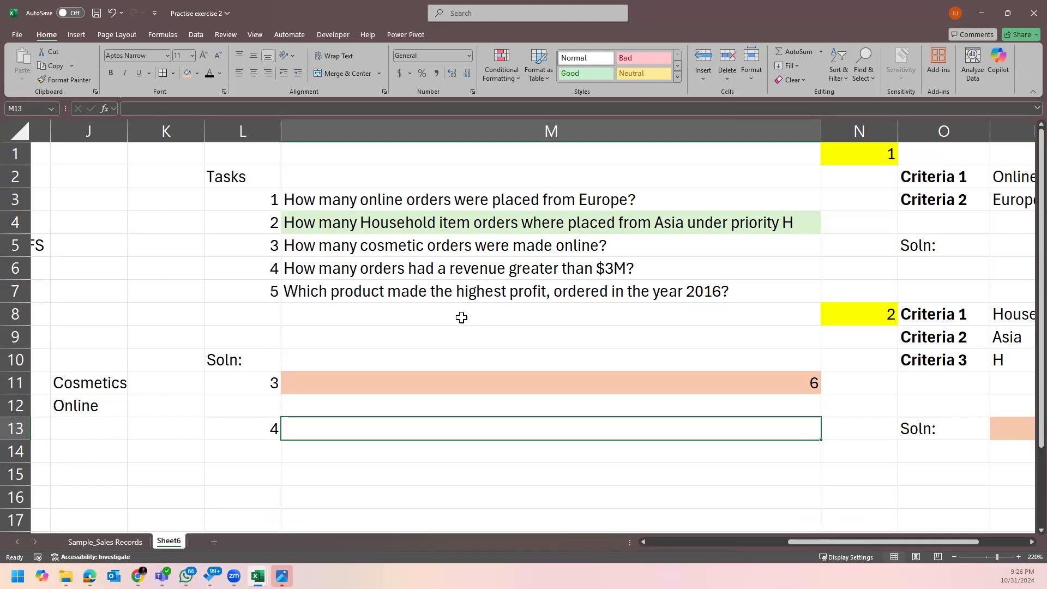
left_click(518, 262)
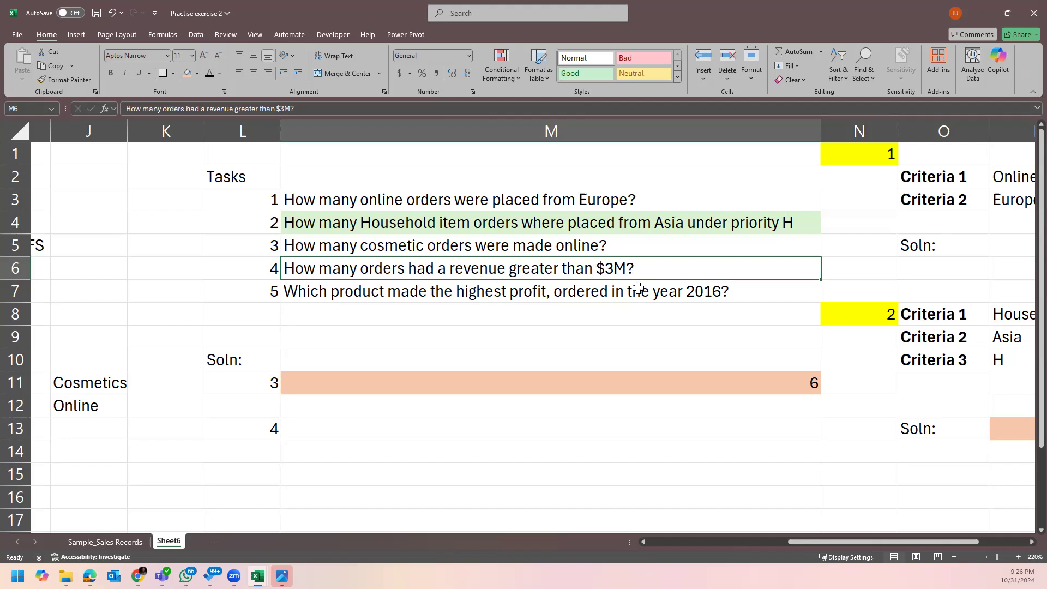
left_click(363, 434)
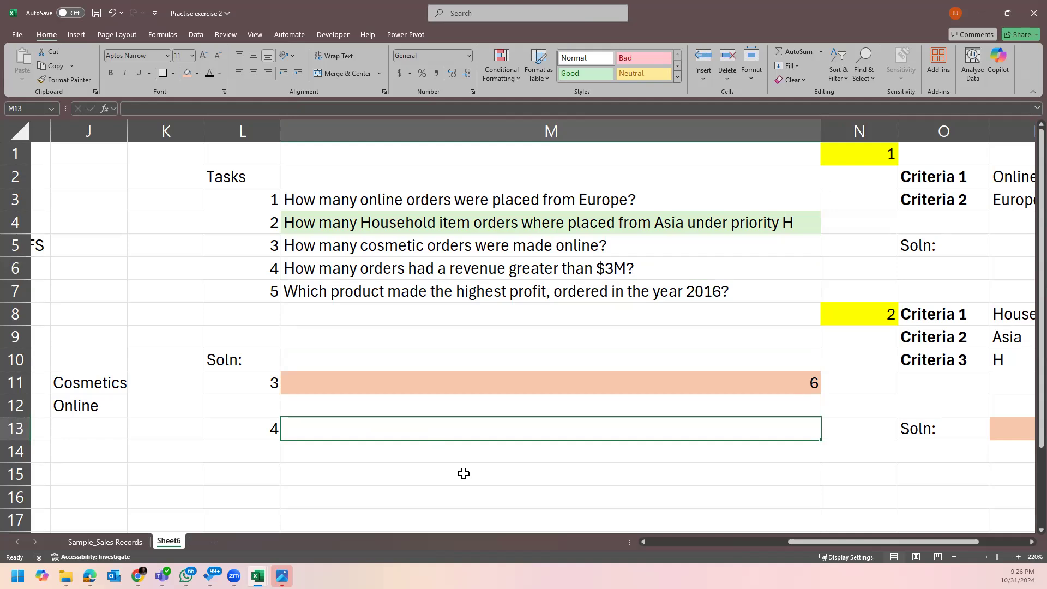
left_click(115, 541)
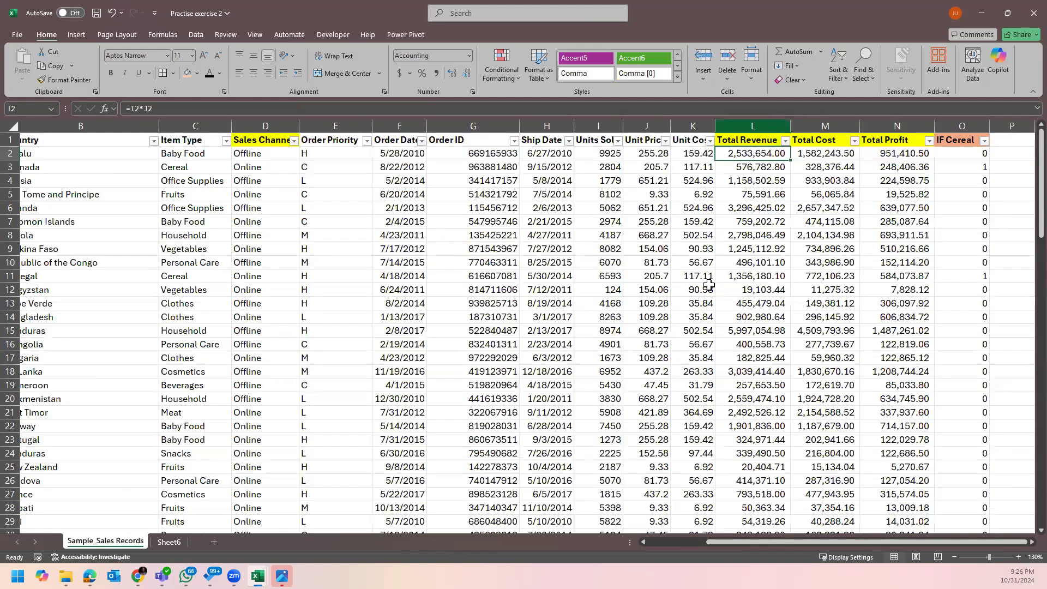
left_click(776, 126)
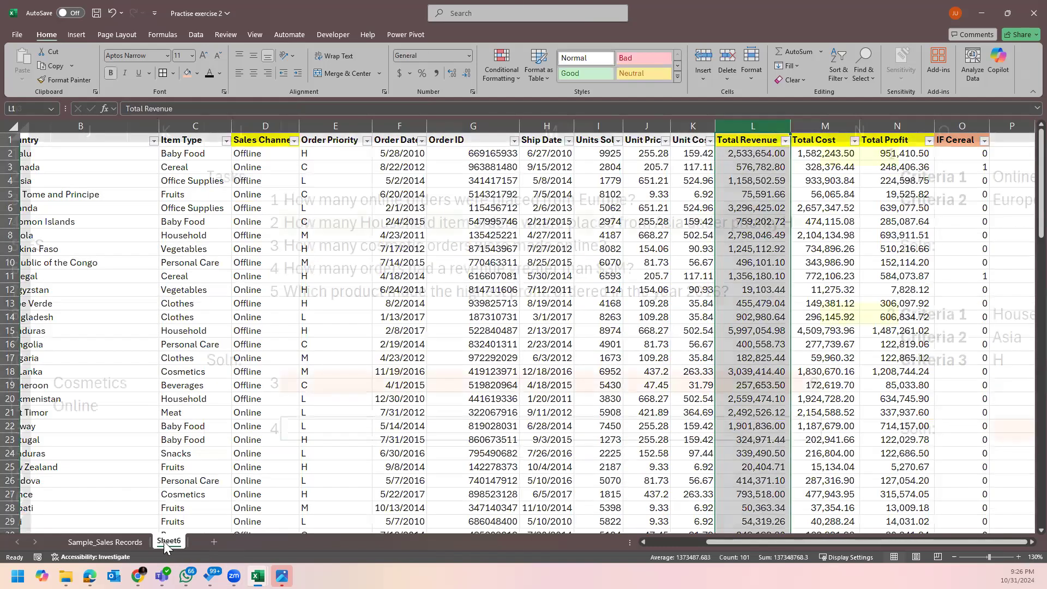
left_click(164, 541)
left_click(502, 271)
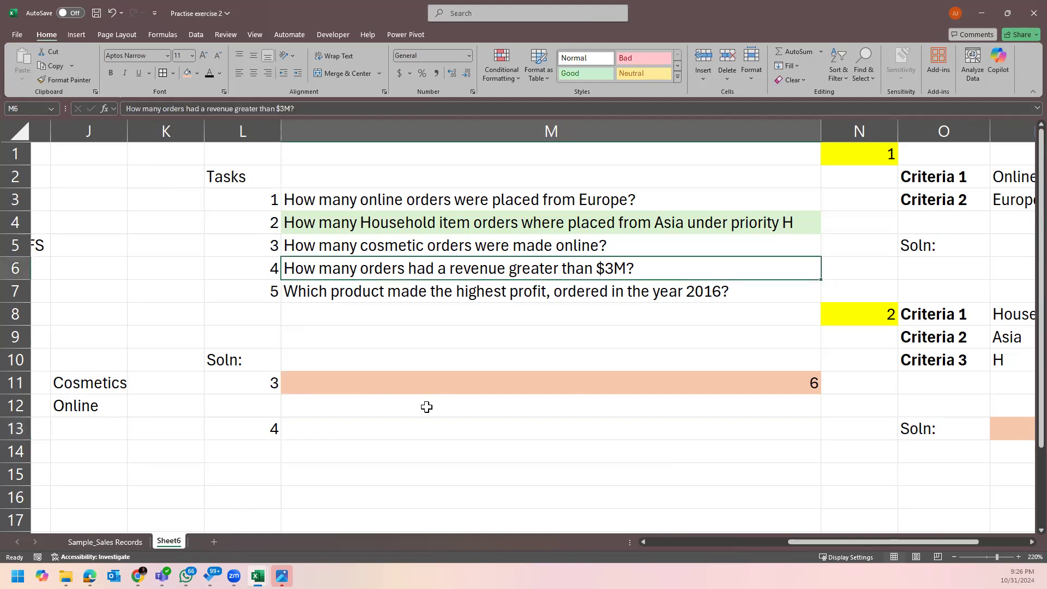
scroll(436, 407, "down", 1)
left_click(394, 367)
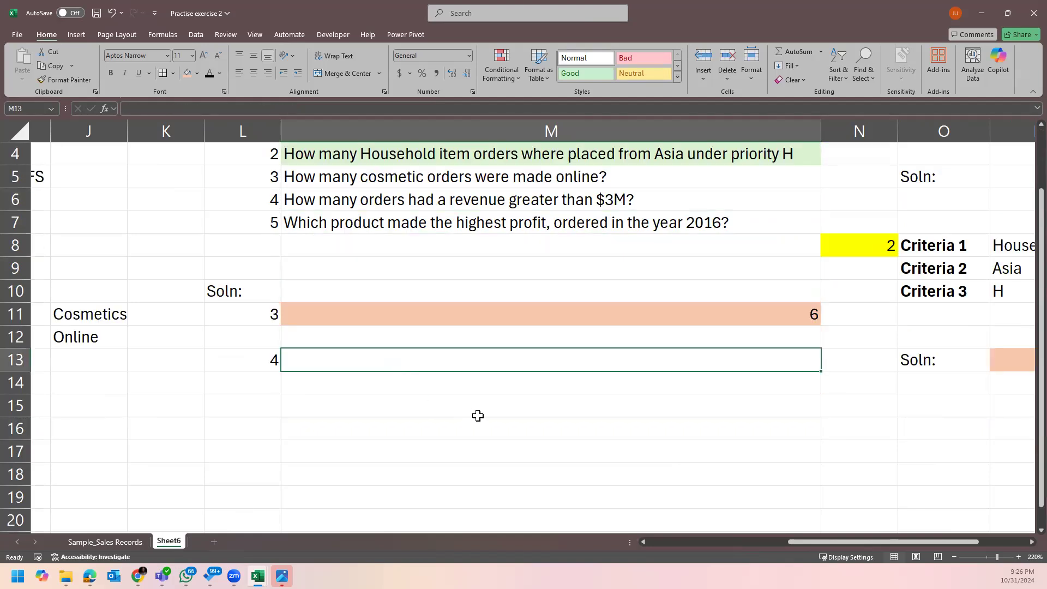
scroll(477, 416, "up", 1)
Enter =COUNTIF('Sample_Sales Records'!L:L,">3000000") in M13, using column L as the range.
type("=")
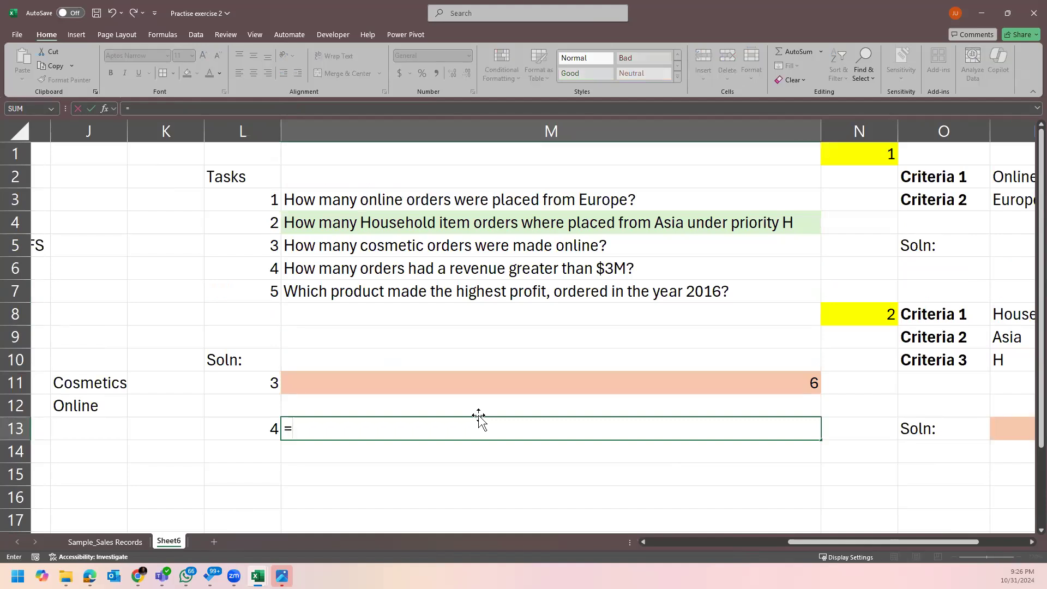
type("coun")
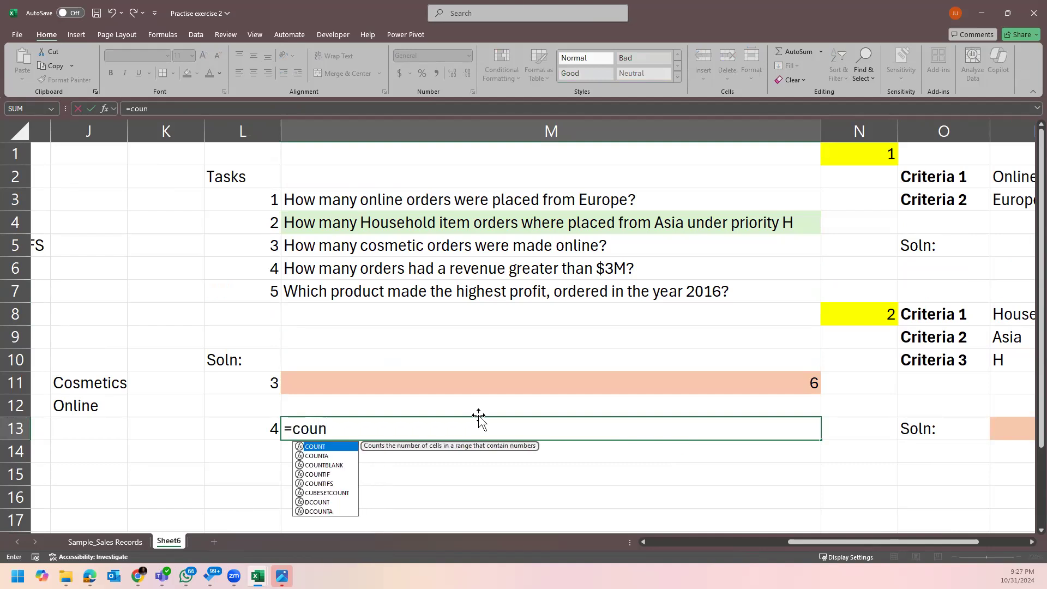
type("ti")
key("Tab")
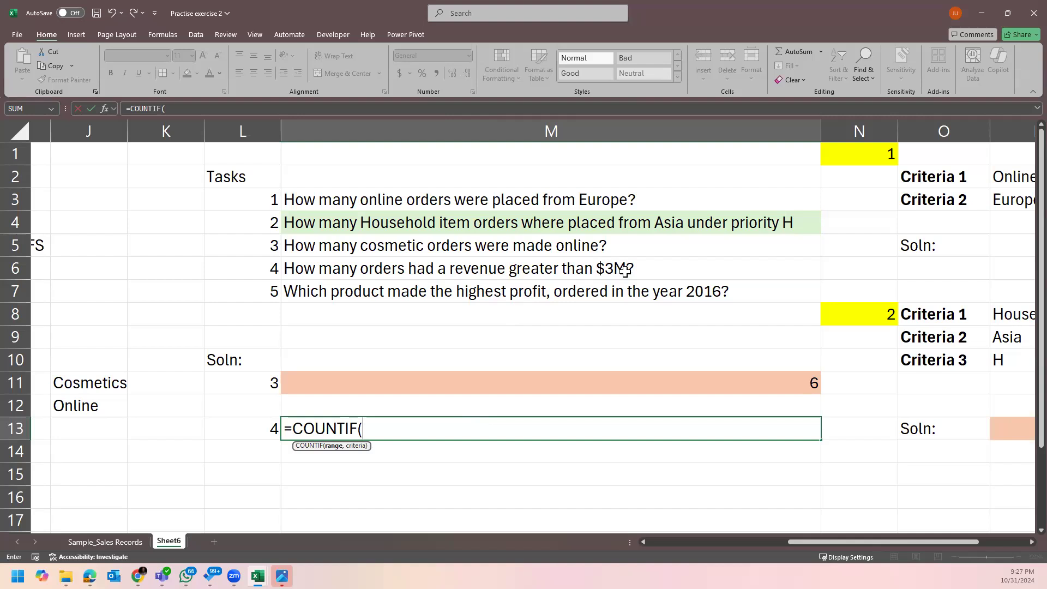
left_click(105, 542)
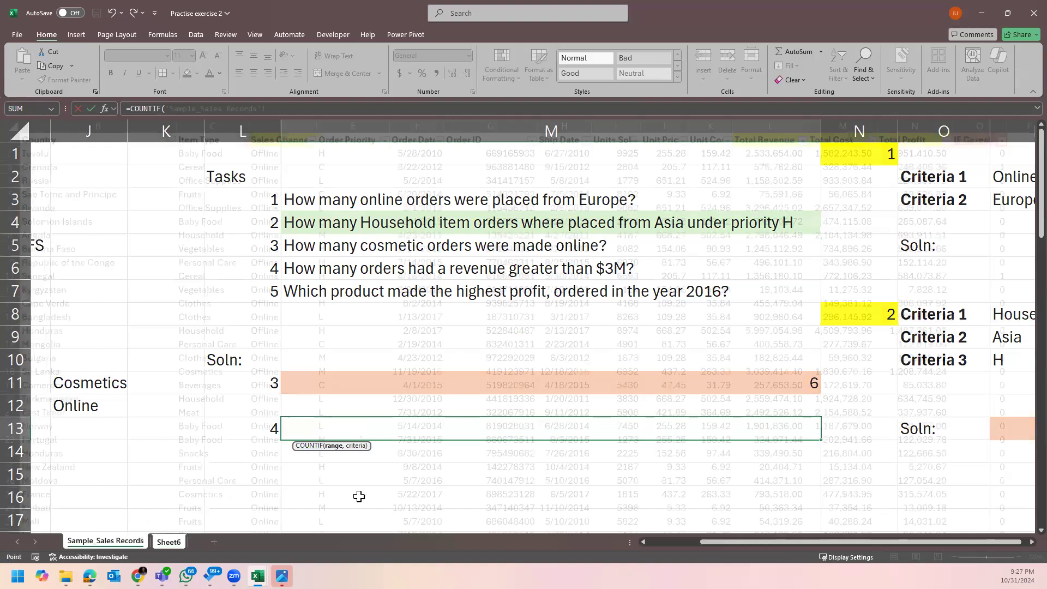
left_click(783, 122)
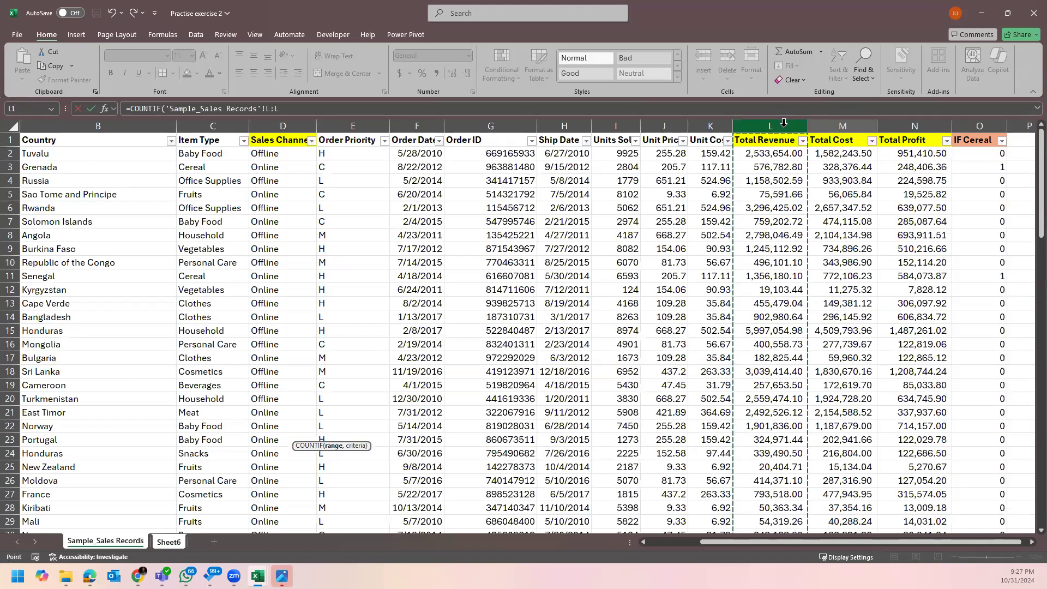
type(",")
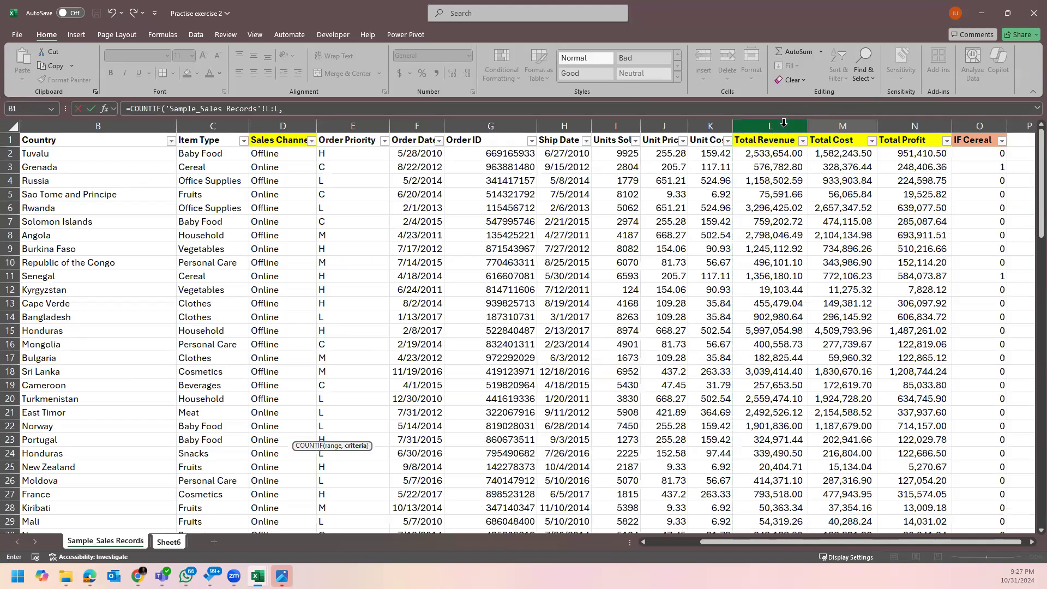
left_click(172, 543)
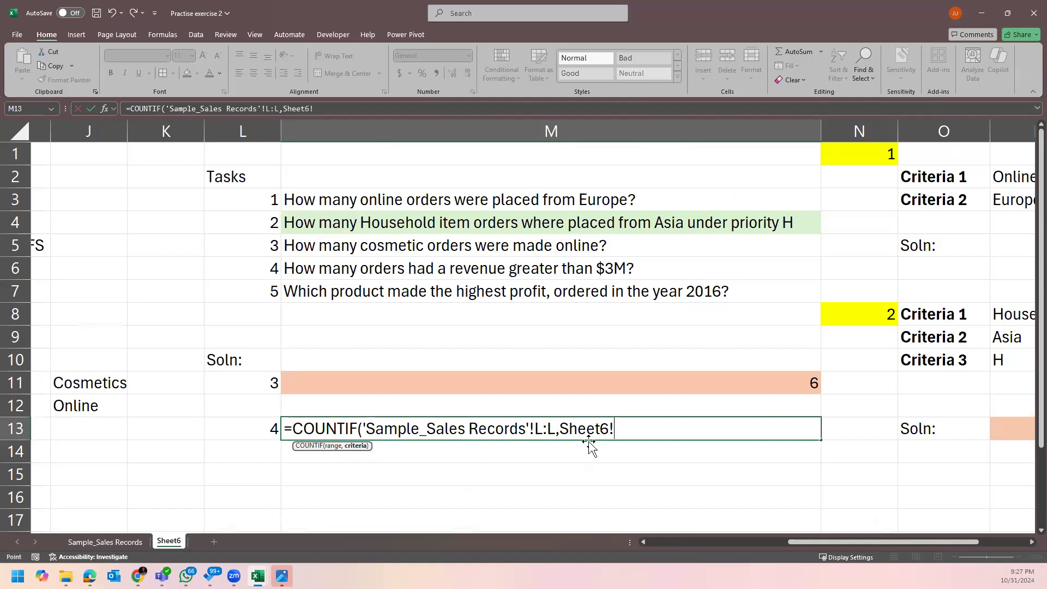
key("BackSpace")
key("BackSpace")
key("BackSpace")
key("BackSpace")
key("BackSpace")
key("BackSpace")
key("BackSpace")
key("BackSpace")
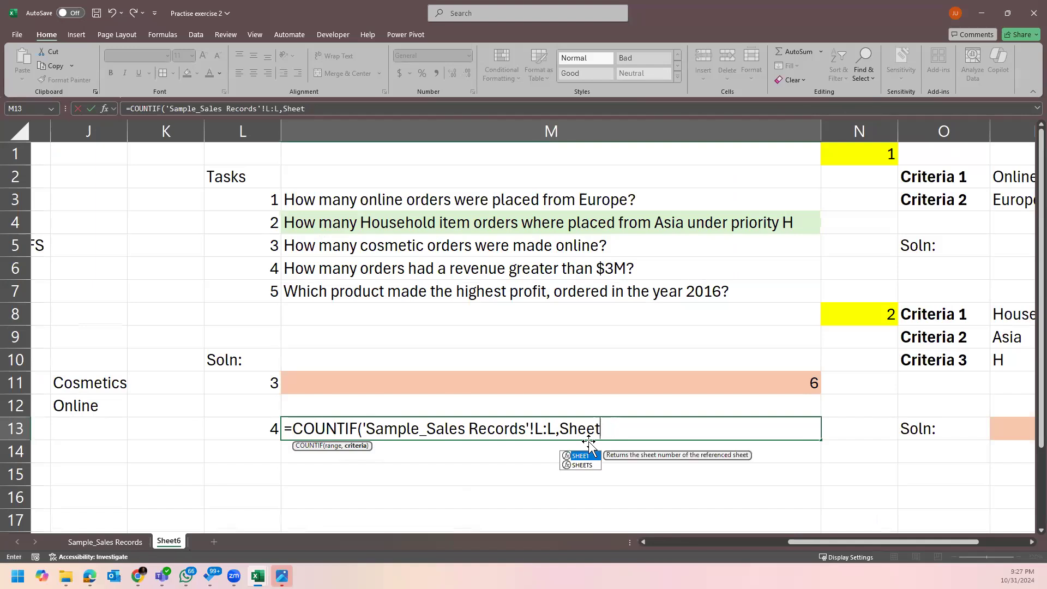
type(",")
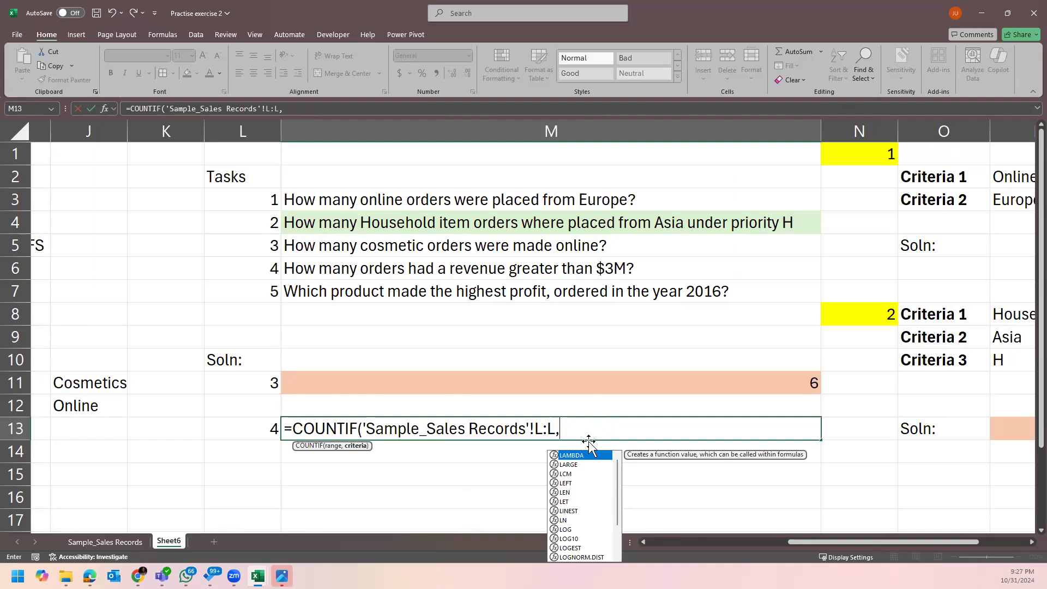
type("\"")
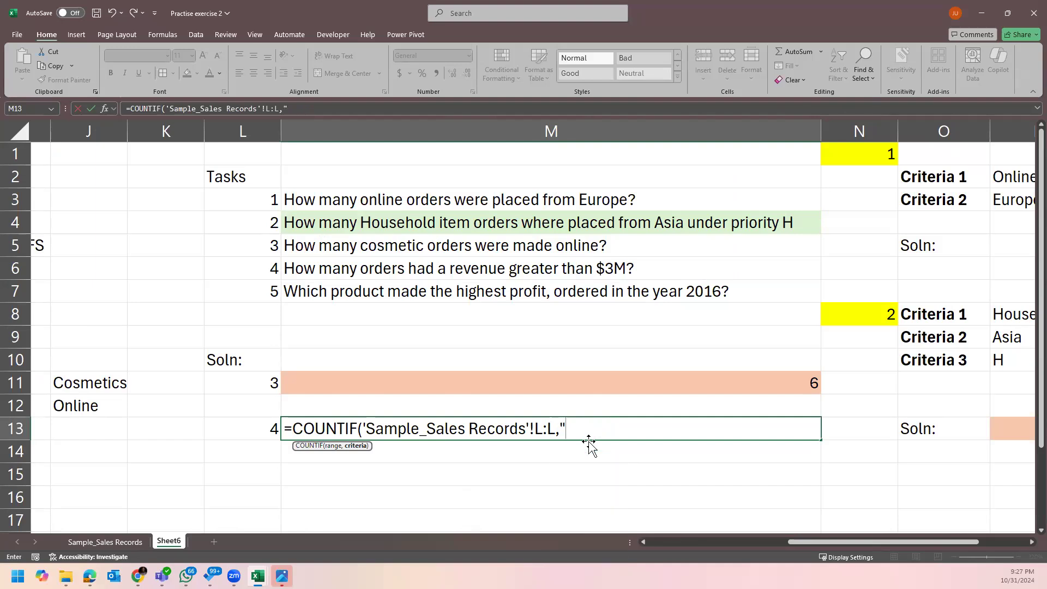
type(">3000000")
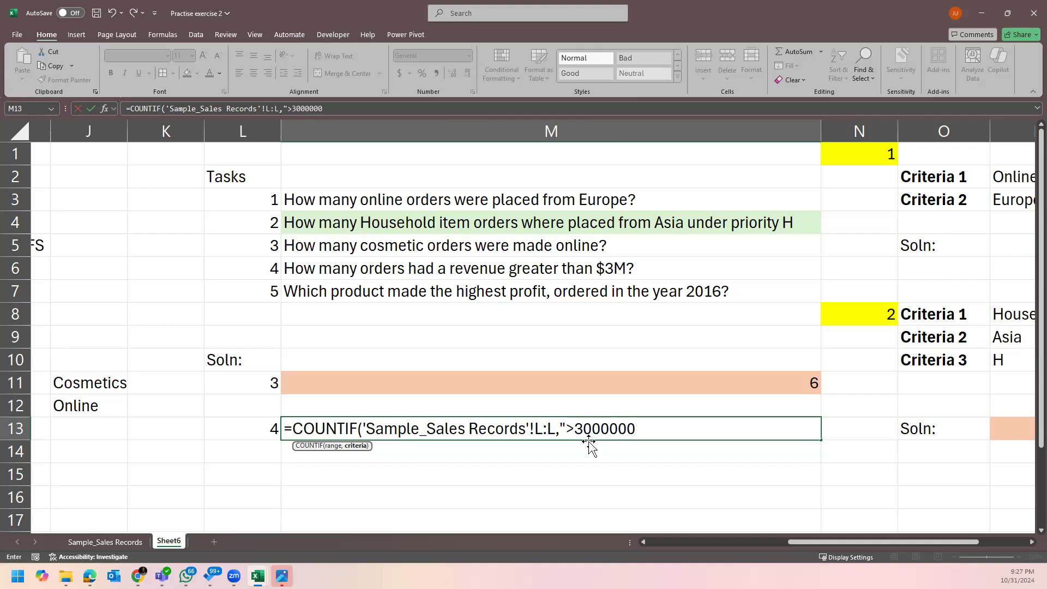
type("\")")
key("Return")
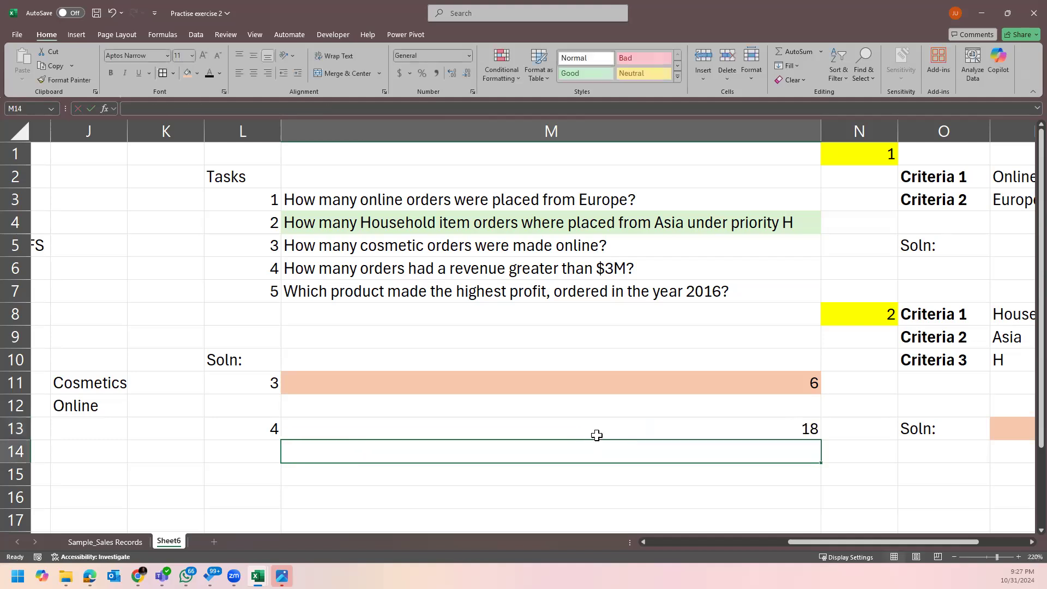
left_click(599, 432)
Try removing the quote before >3000000 in M13, then abandon the edit after the errors.
double_click(603, 431)
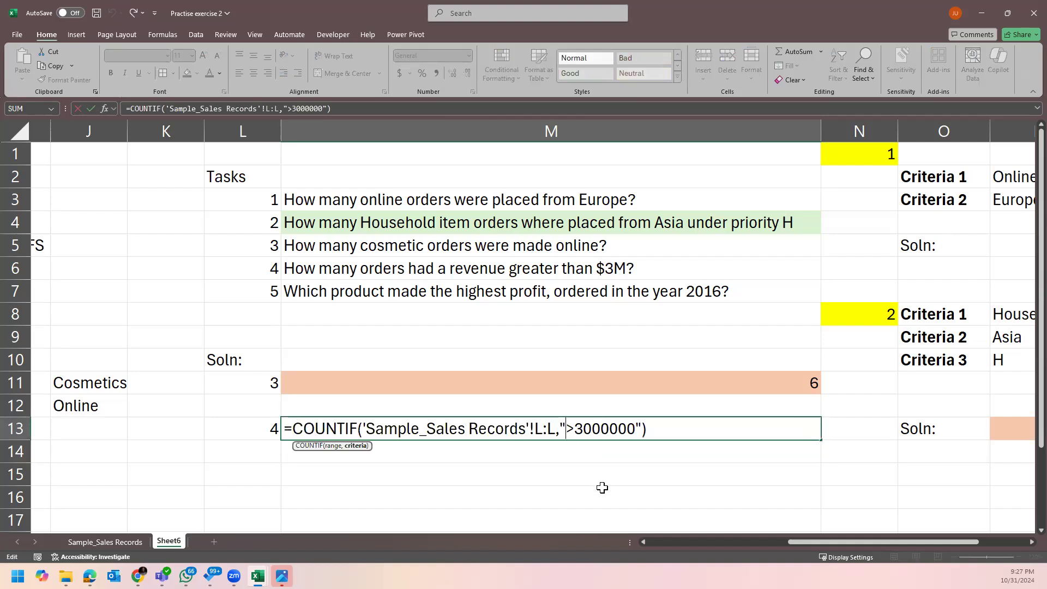
key("BackSpace")
key("BackSpace")
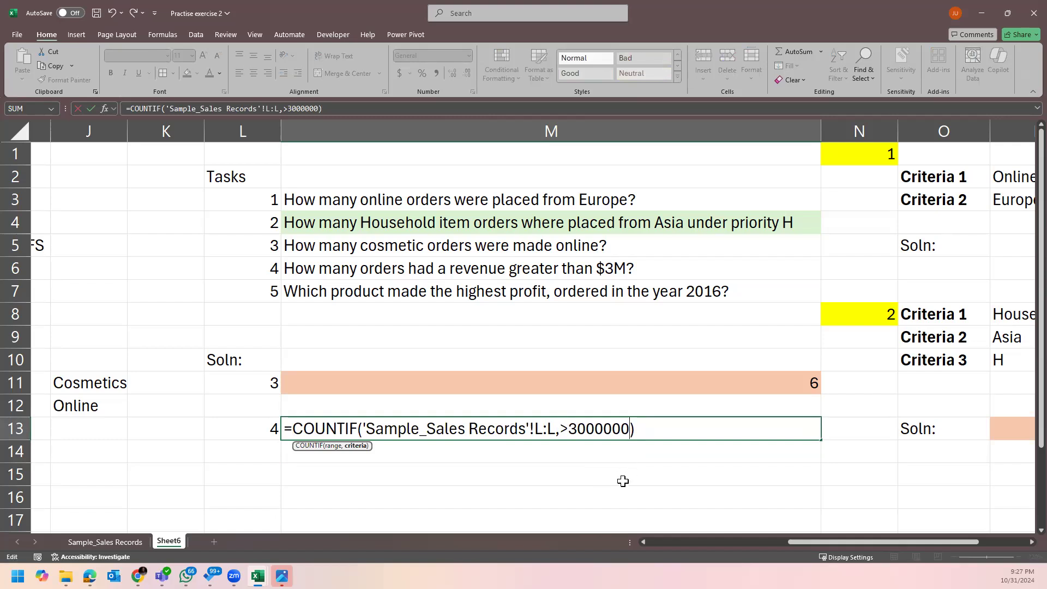
key("Return")
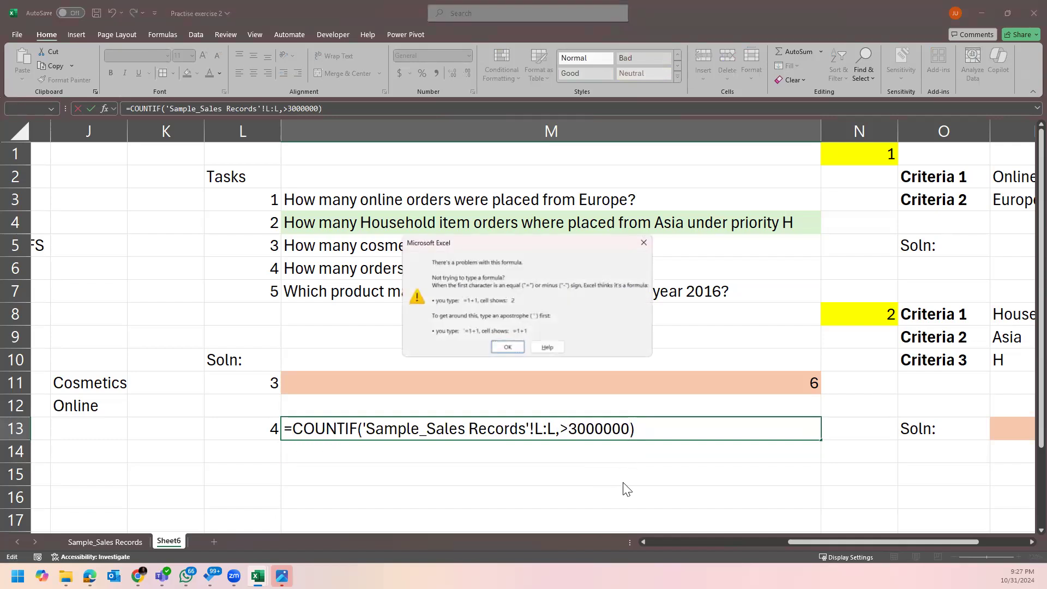
left_click(506, 346)
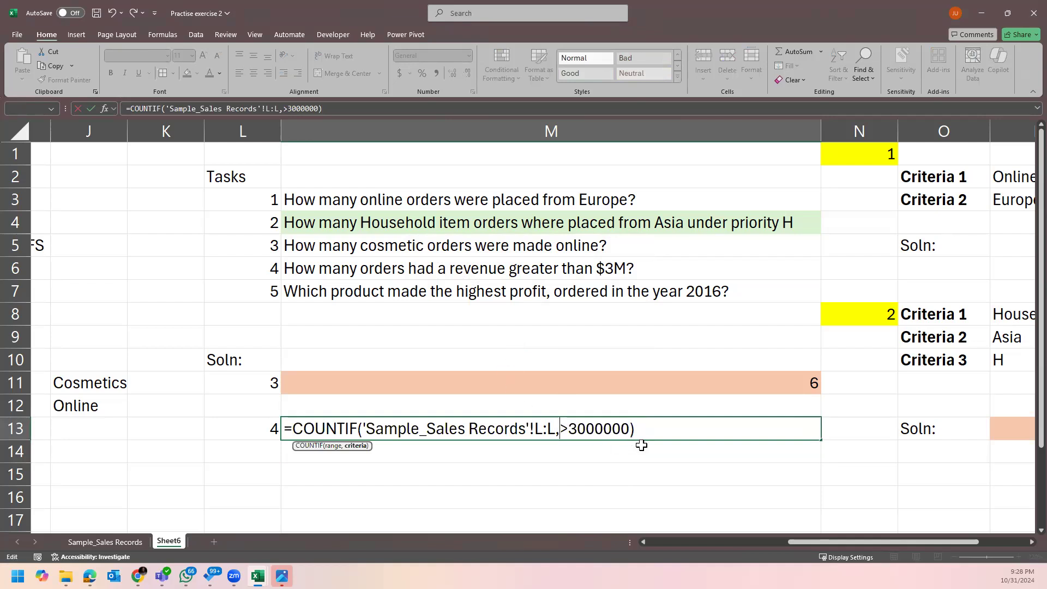
left_click(654, 428)
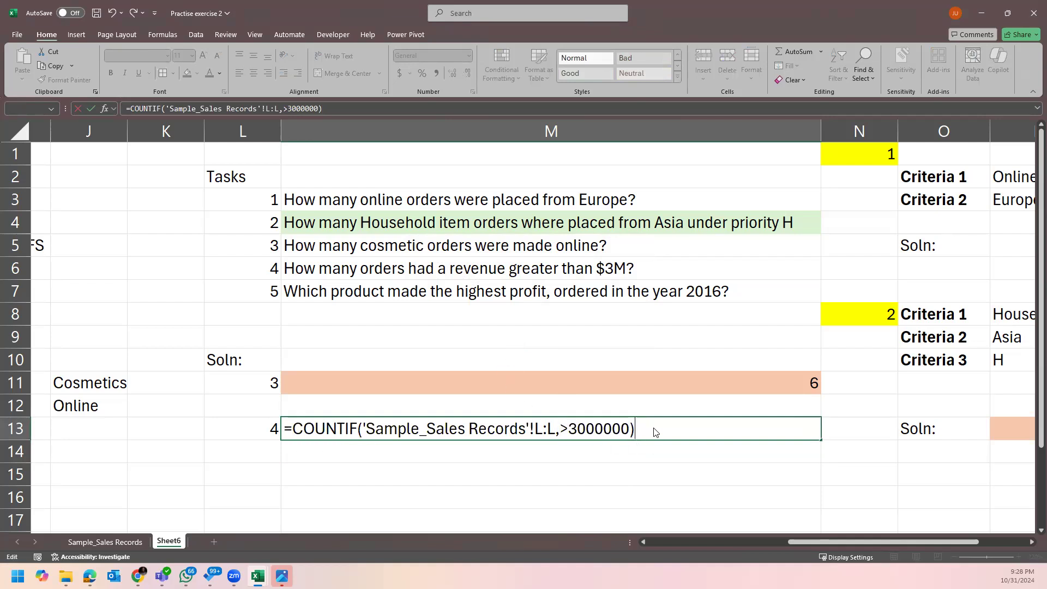
key("Return")
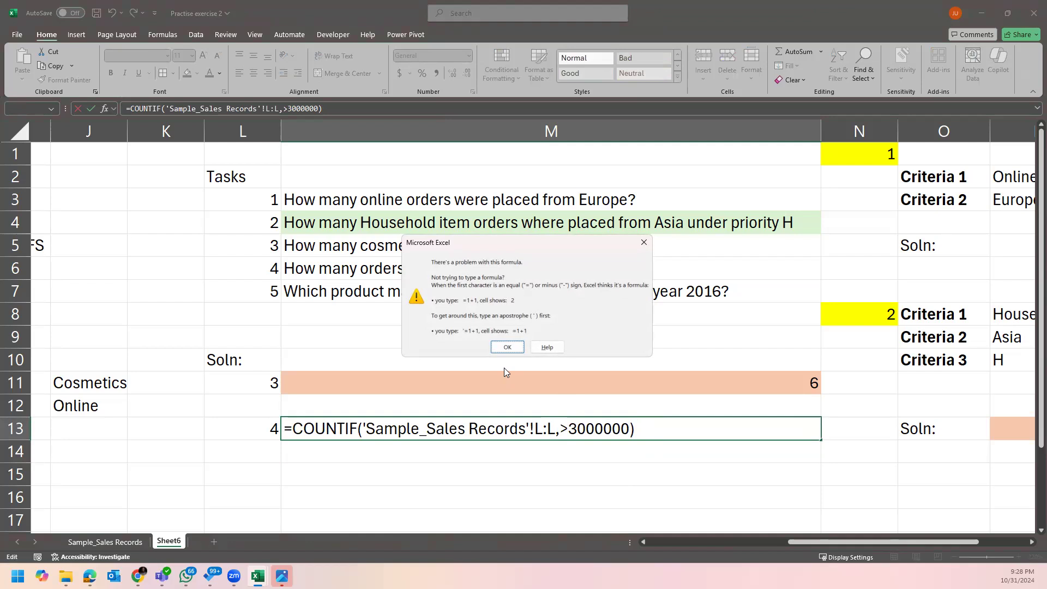
left_click(507, 347)
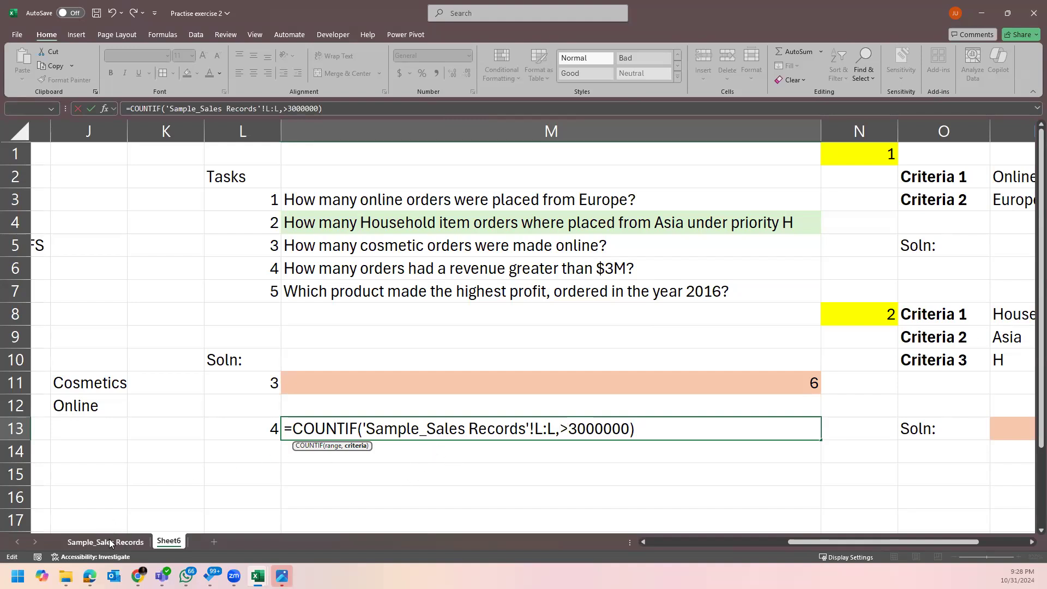
key("Return")
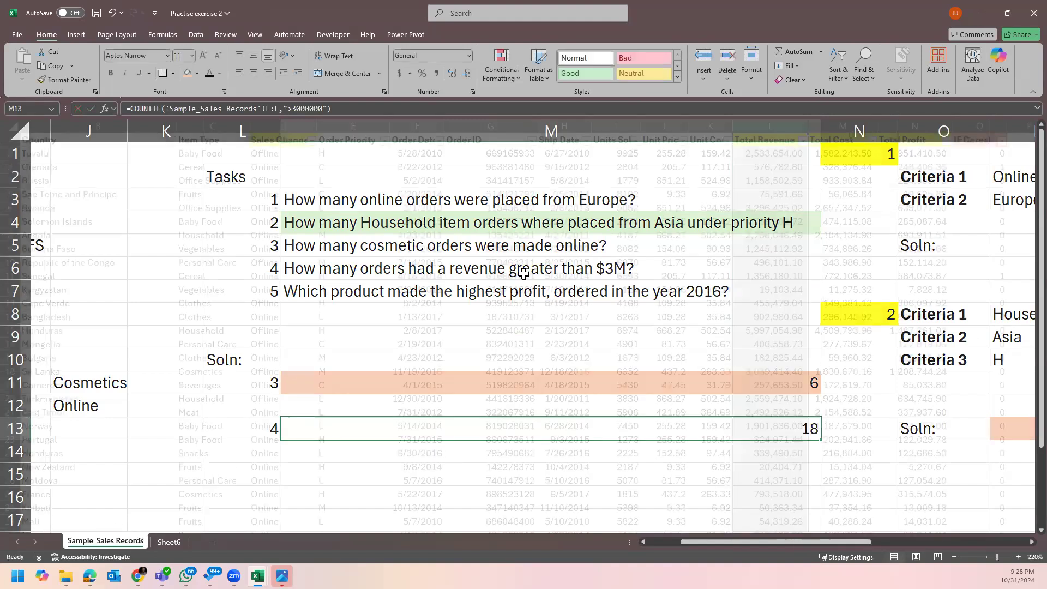
Check the Total Revenue formula in L2 and Total Profit formulas in N8 and N2, then return to Sheet6.
left_click(110, 540)
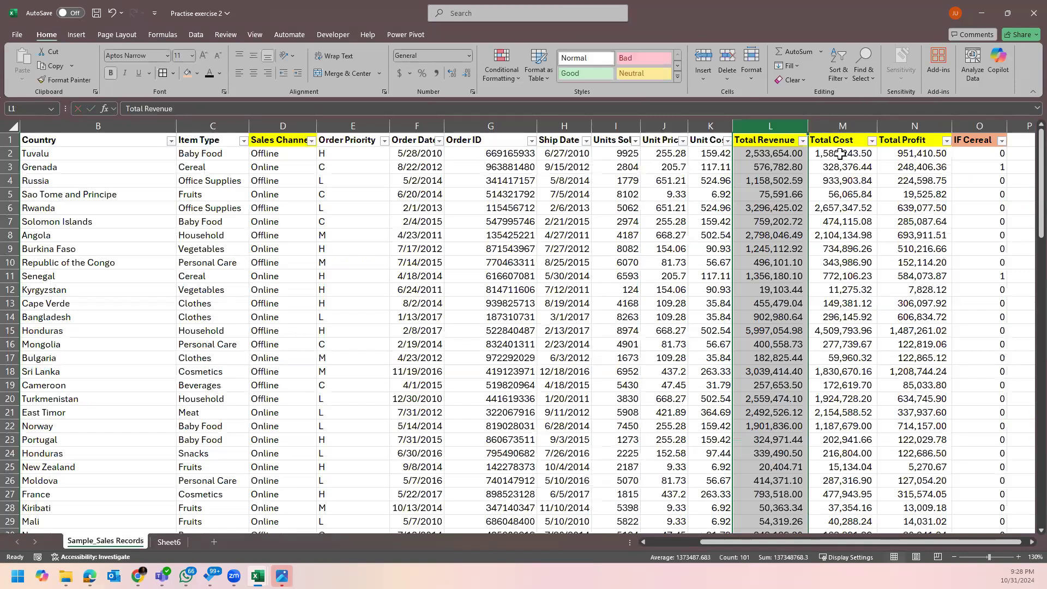
left_click(773, 154)
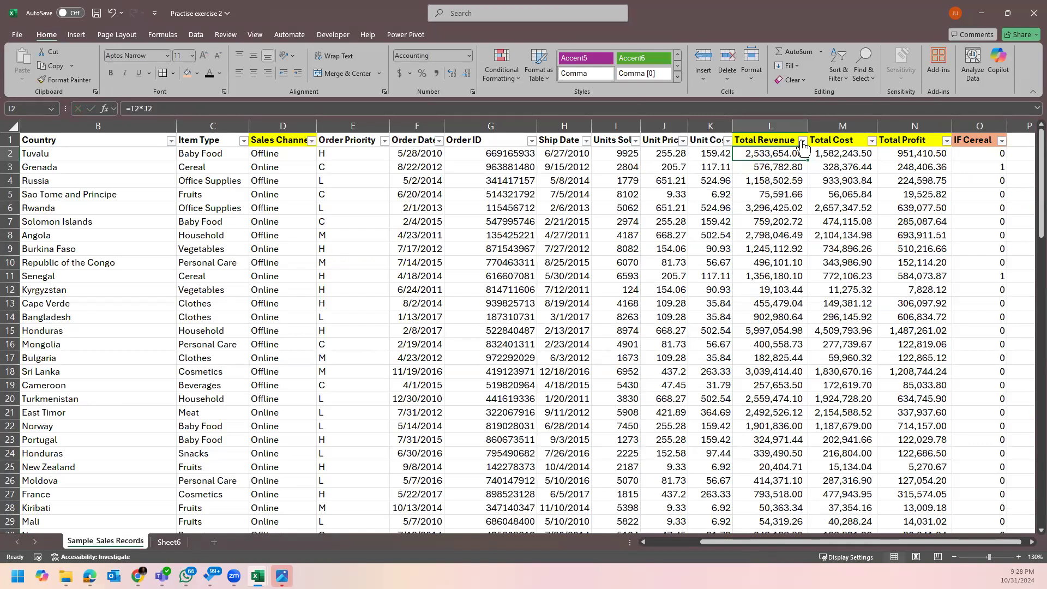
left_click(909, 235)
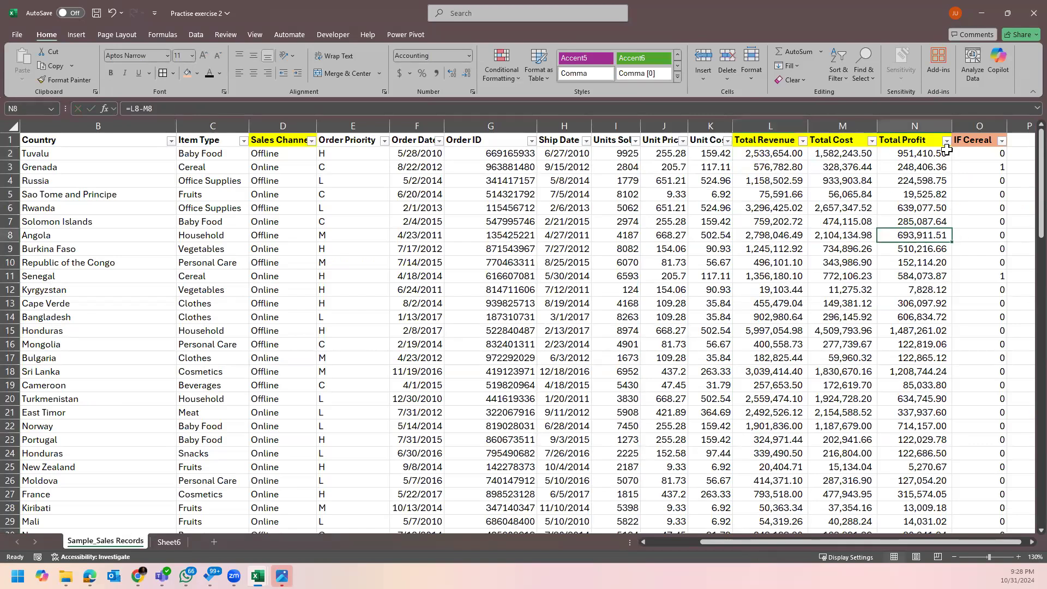
left_click(918, 159)
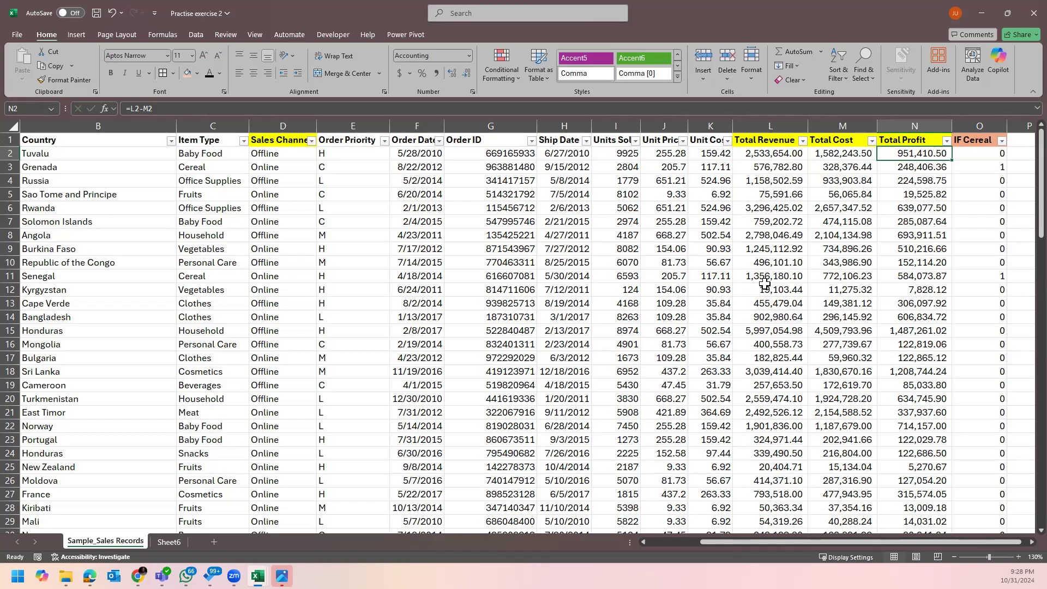
left_click(171, 545)
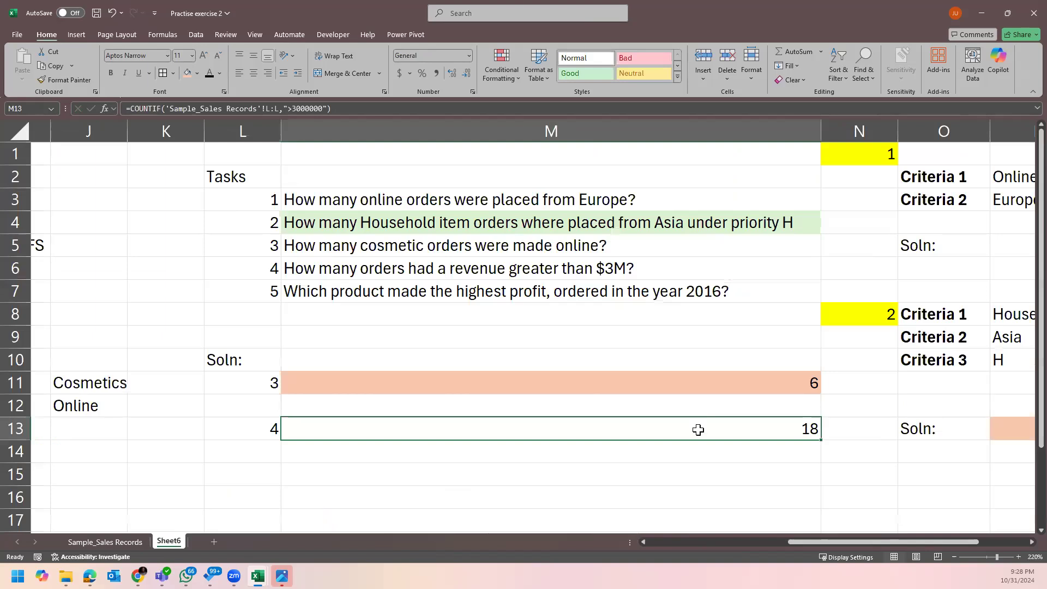
Try >= and then <= as the comparison operator in M13's COUNTIF criterion.
double_click(699, 429)
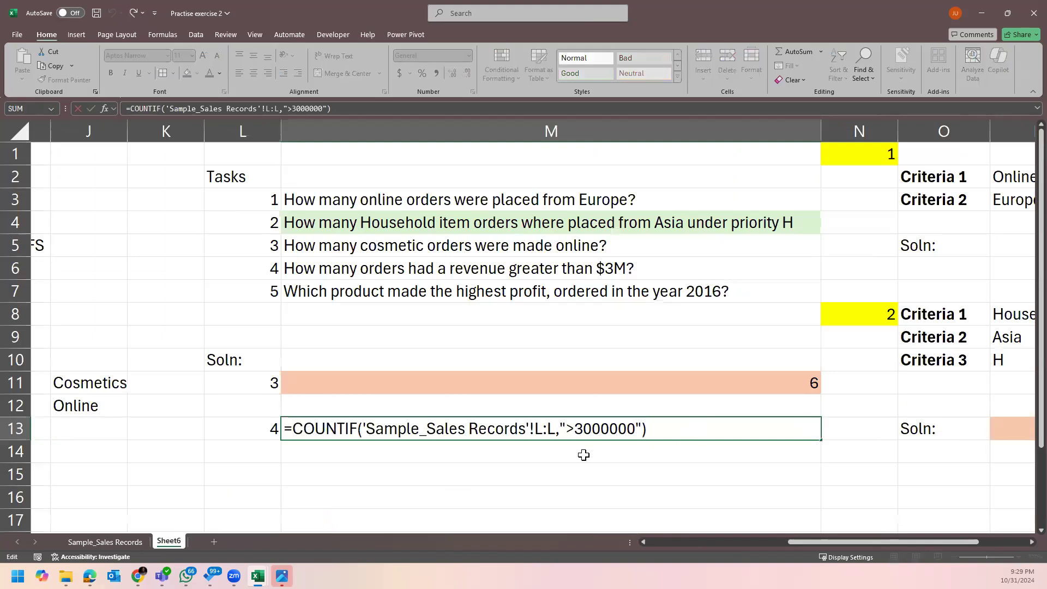
left_click(576, 429)
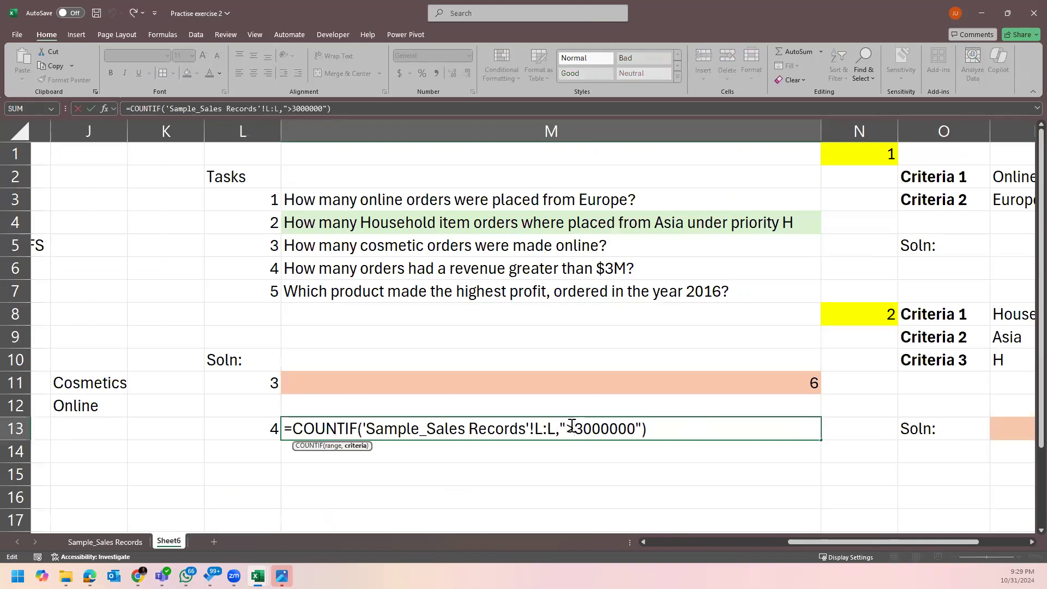
left_click_drag(563, 428, 573, 429)
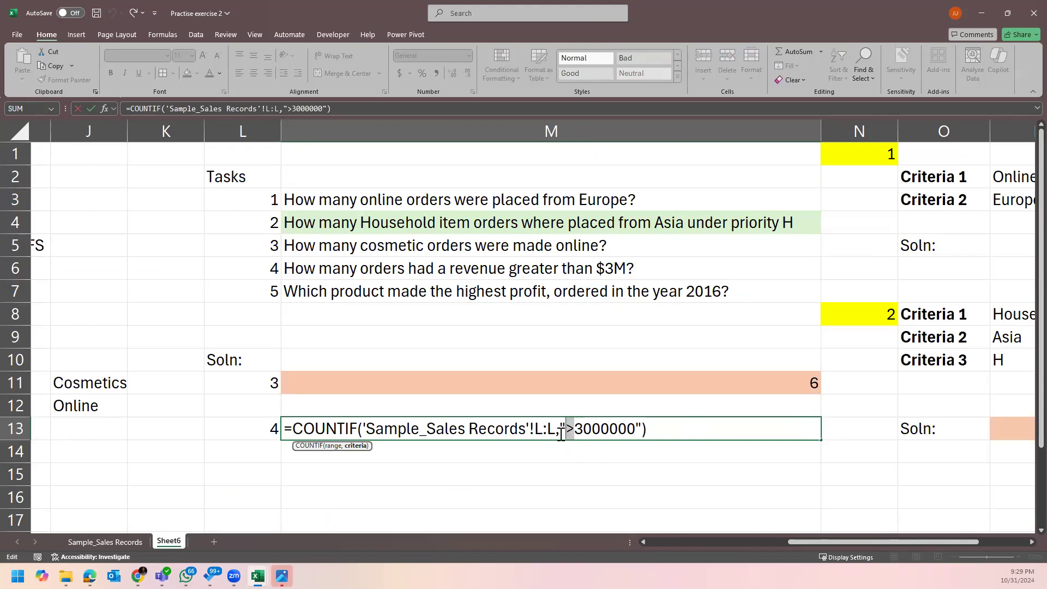
left_click_drag(575, 430, 567, 428)
key("Return")
left_click(599, 433)
double_click(588, 428)
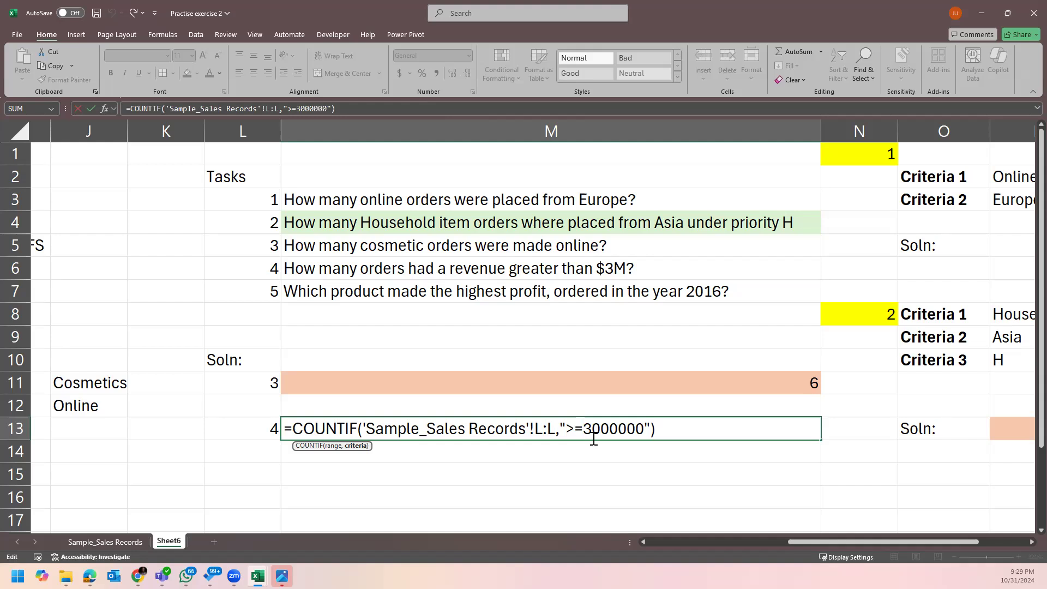
key("BackSpace")
key("BackSpace")
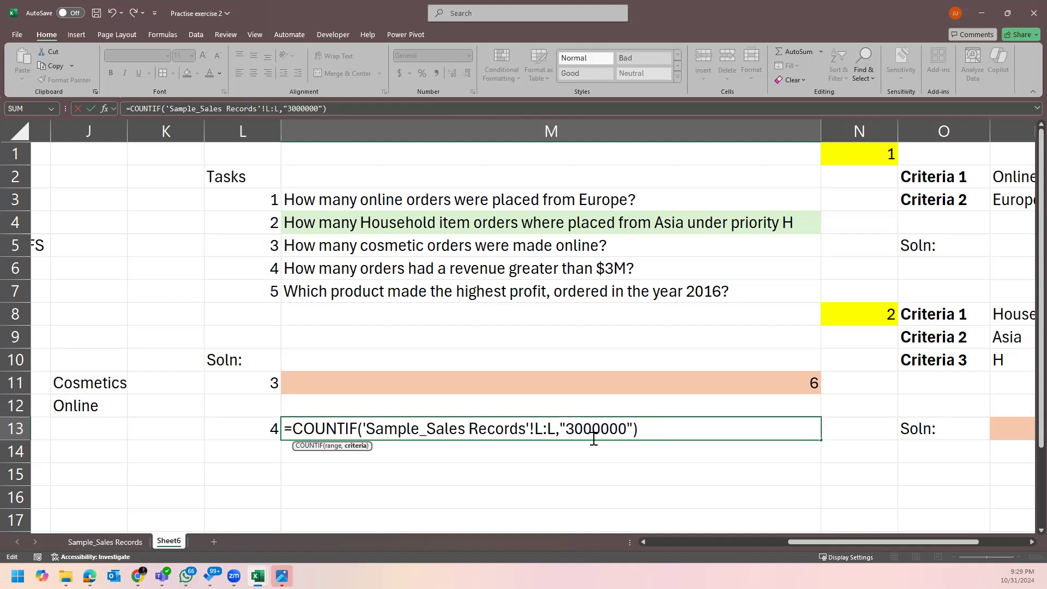
type("<")
type("=")
key("Return")
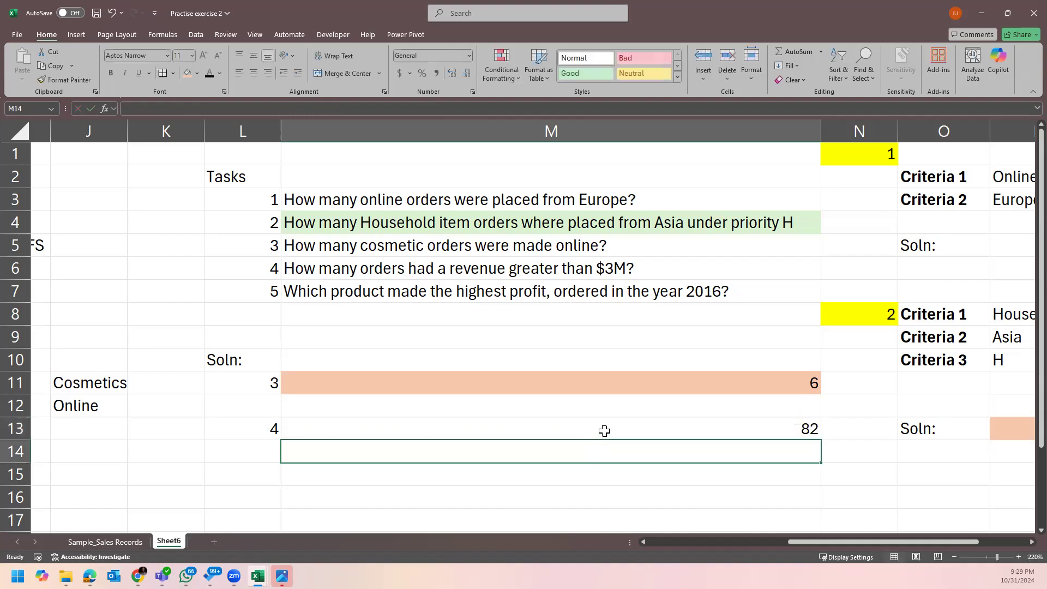
Change M13's criterion to < and then back to >3000000.
double_click(604, 430)
left_click(587, 431)
key("BackSpace")
key("Return")
double_click(624, 431)
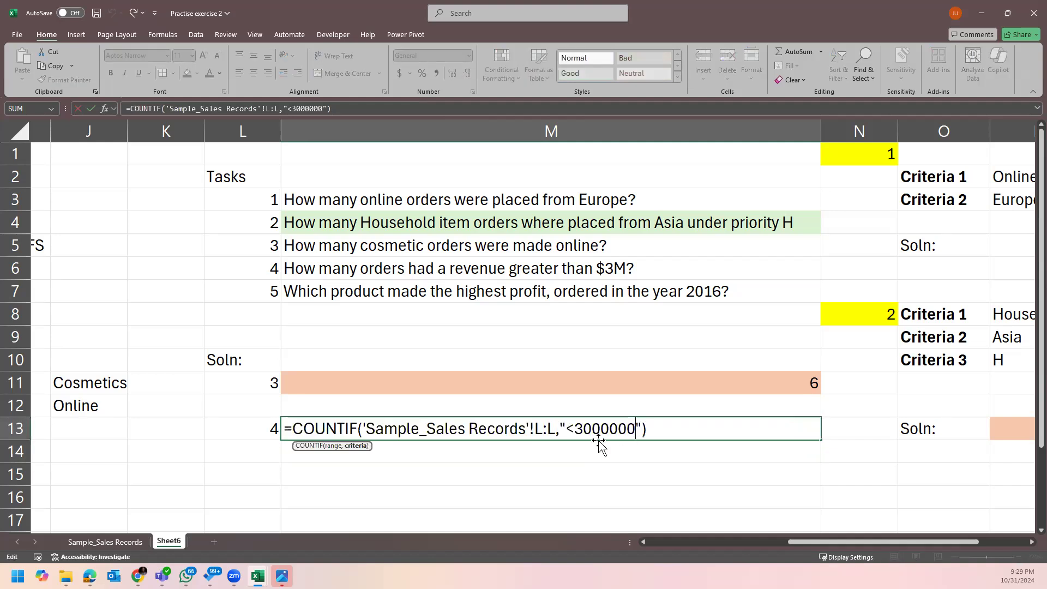
left_click(576, 426)
key("BackSpace")
type(">")
key("Return")
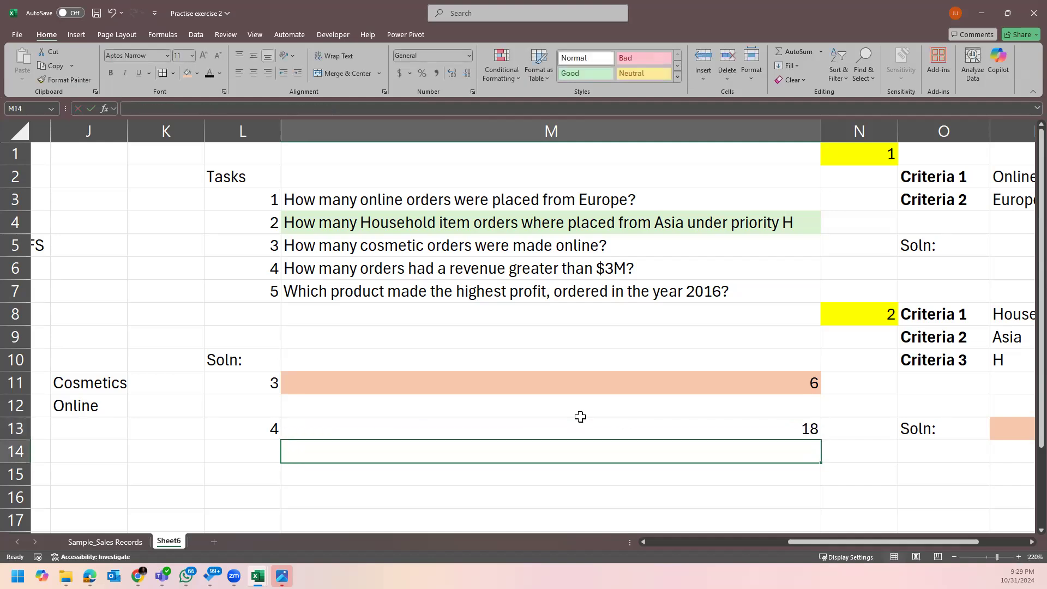
Review M13's formula and commit it unchanged with the ">3000000" criterion.
left_click(641, 431)
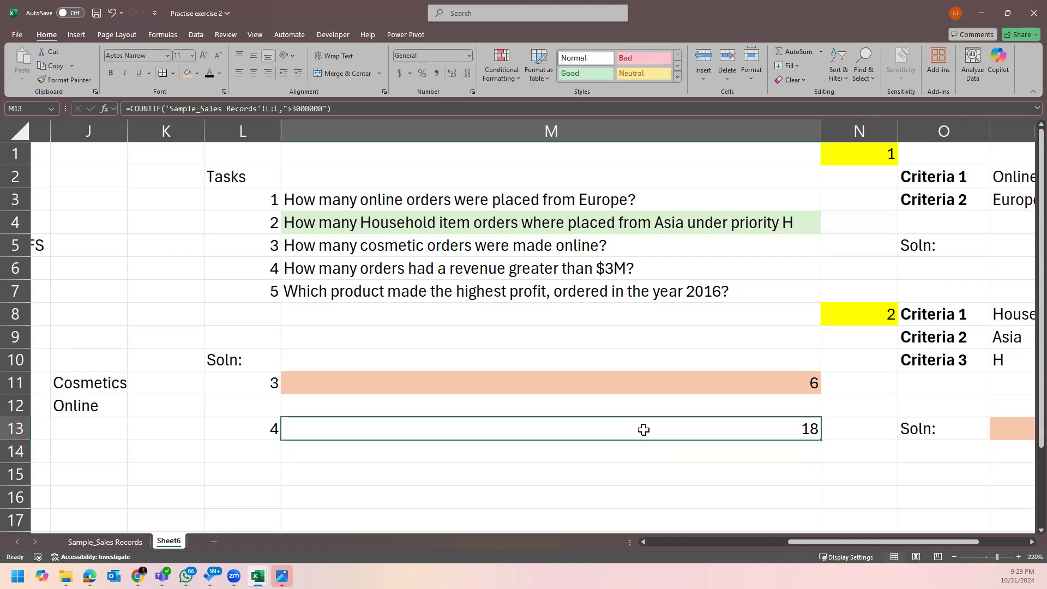
double_click(674, 420)
left_click(578, 421)
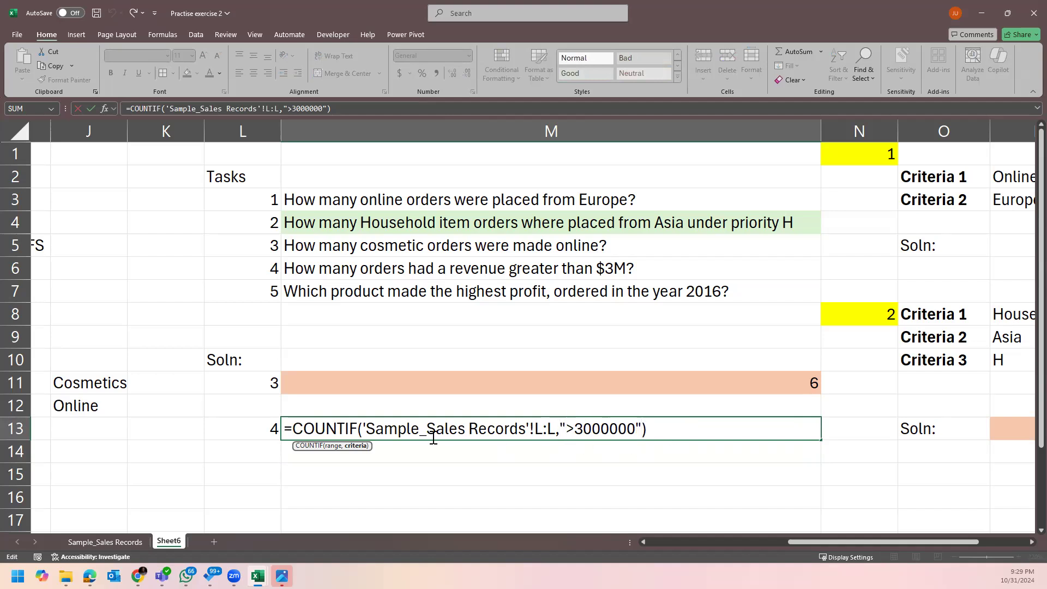
left_click(670, 424)
key("Return")
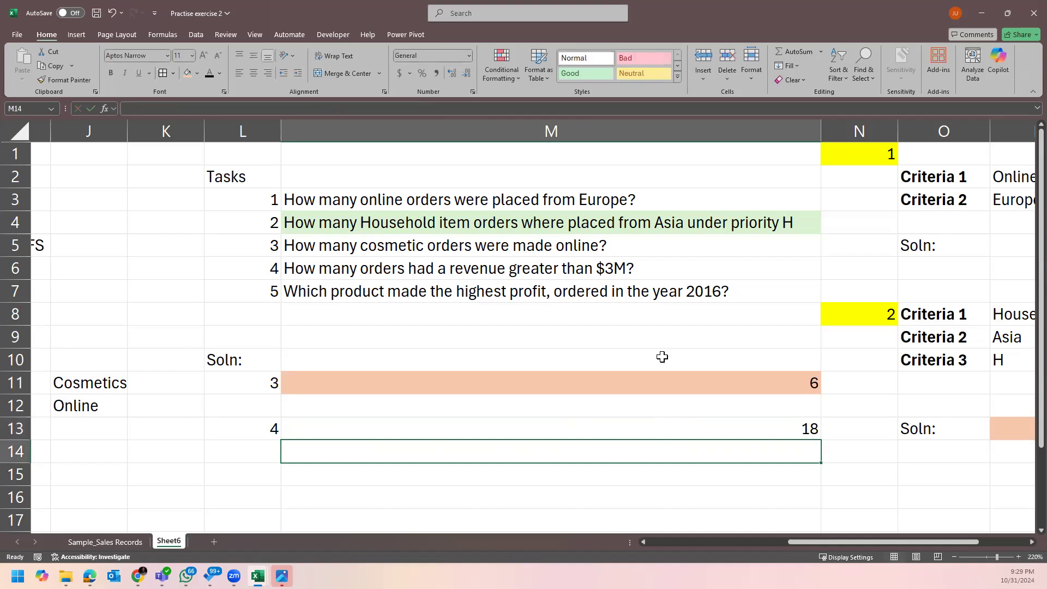
left_click(438, 433)
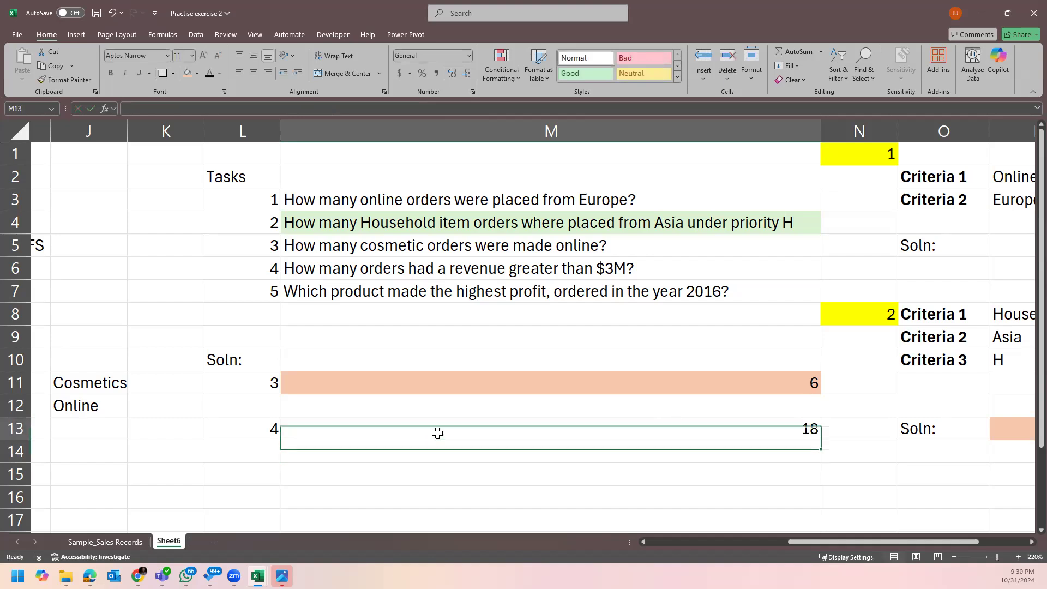
Give the task 4 answer in M13 the same peach fill as M11.
left_click(187, 74)
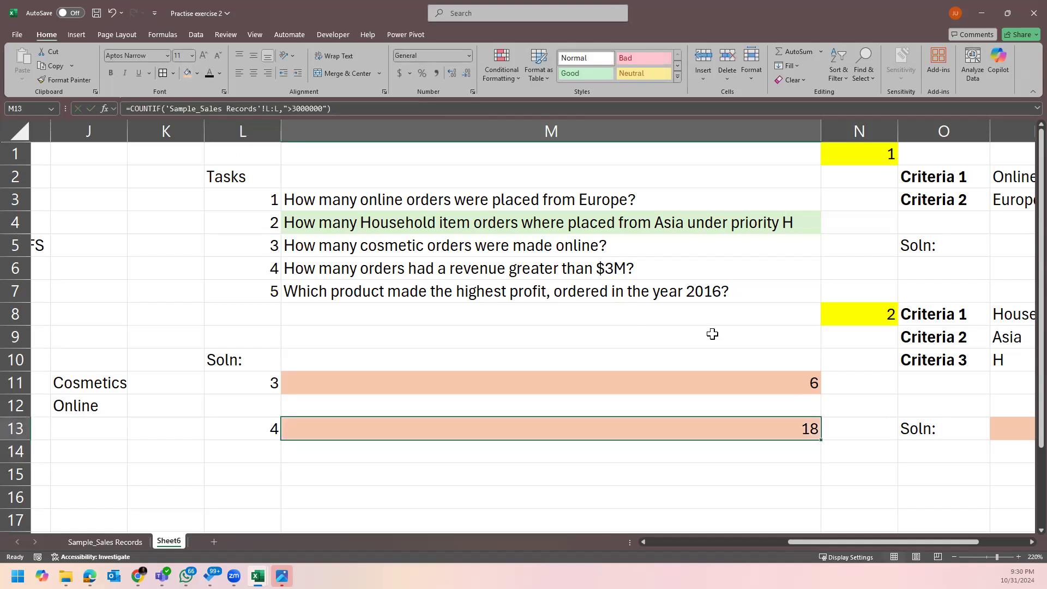
scroll(631, 375, "down", 1)
scroll(632, 375, "up", 1)
double_click(684, 424)
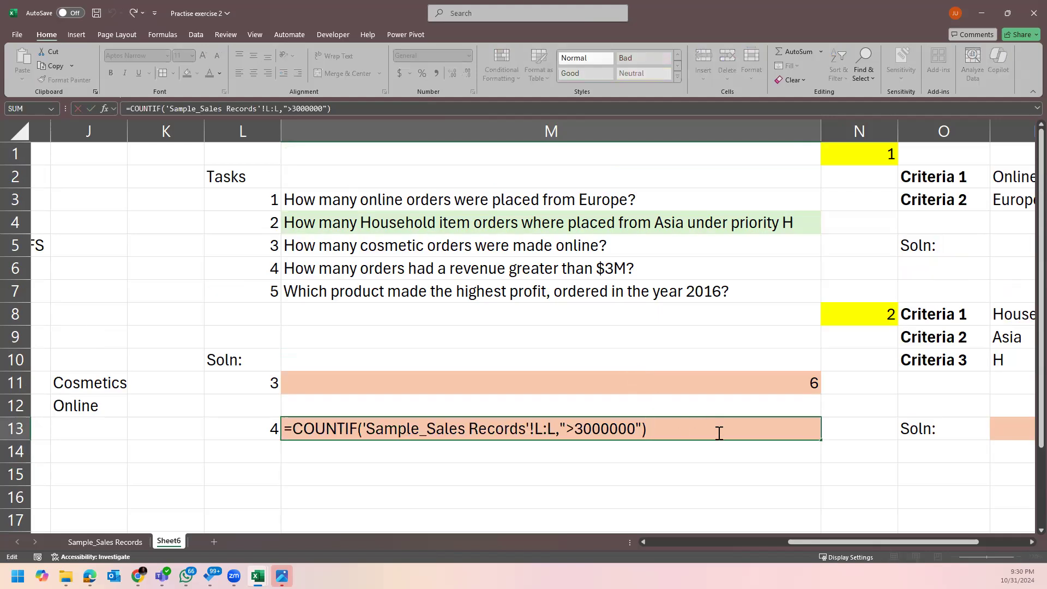
left_click(695, 470)
left_click(731, 424)
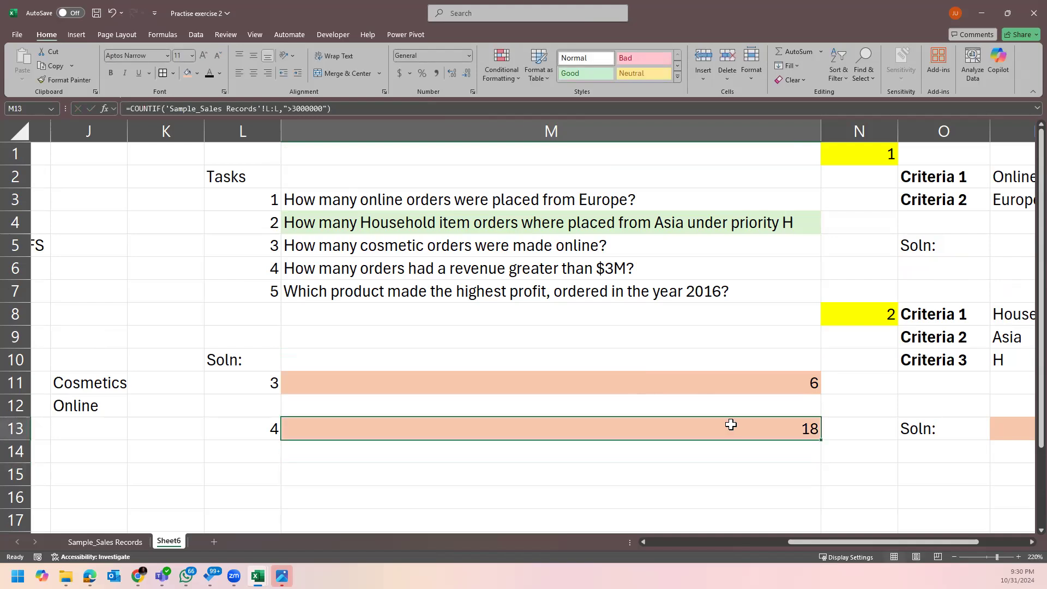
Enter task number 5 in L15 and review the task 5 question in M7.
left_click(273, 475)
type("5")
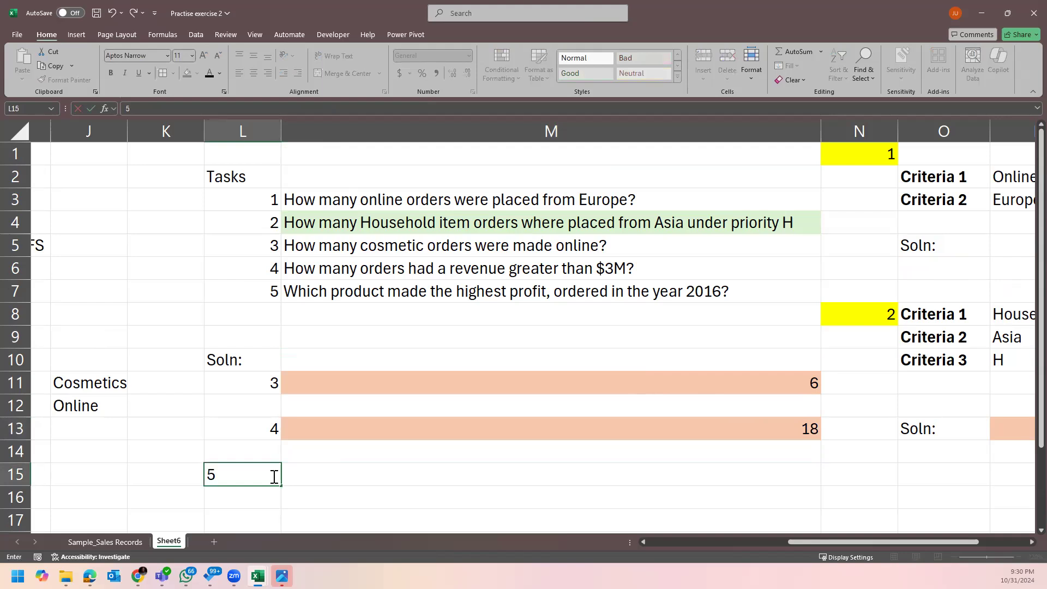
key("Tab")
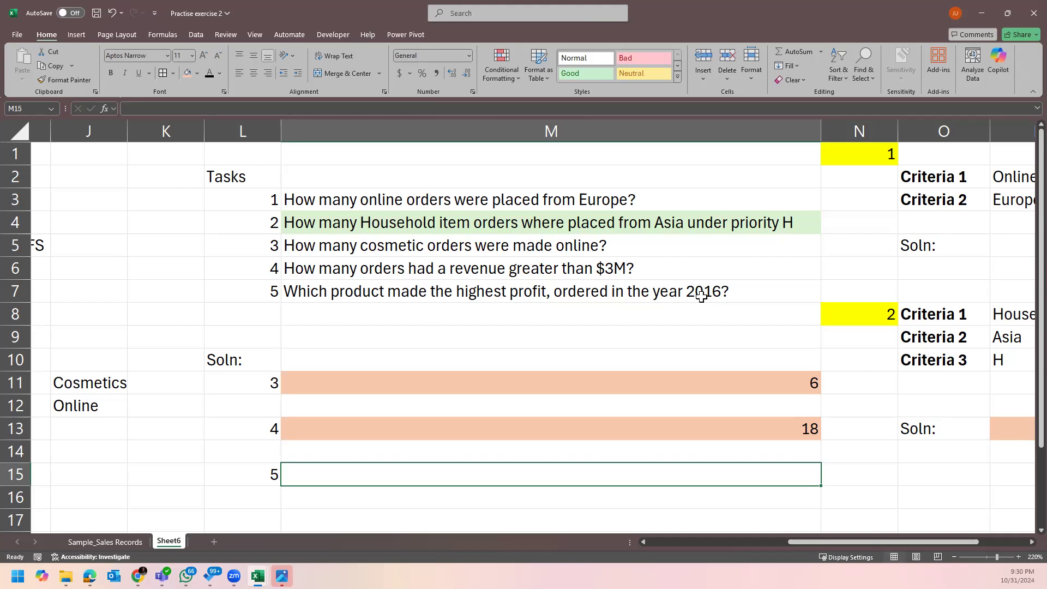
left_click(656, 315)
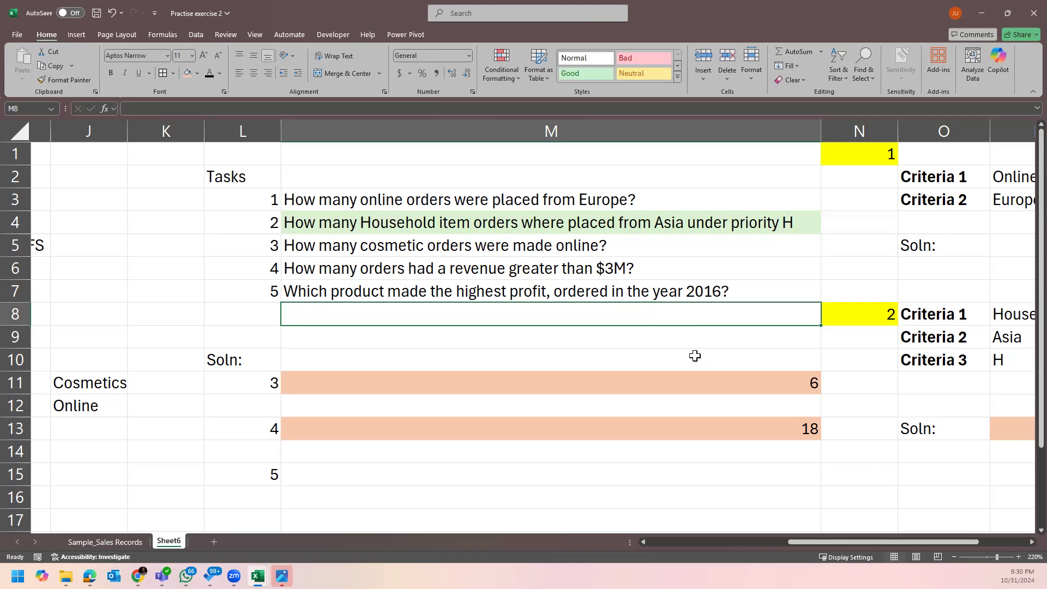
scroll(693, 349, "down", 3)
scroll(694, 359, "up", 3)
left_click(433, 468)
left_click(645, 298)
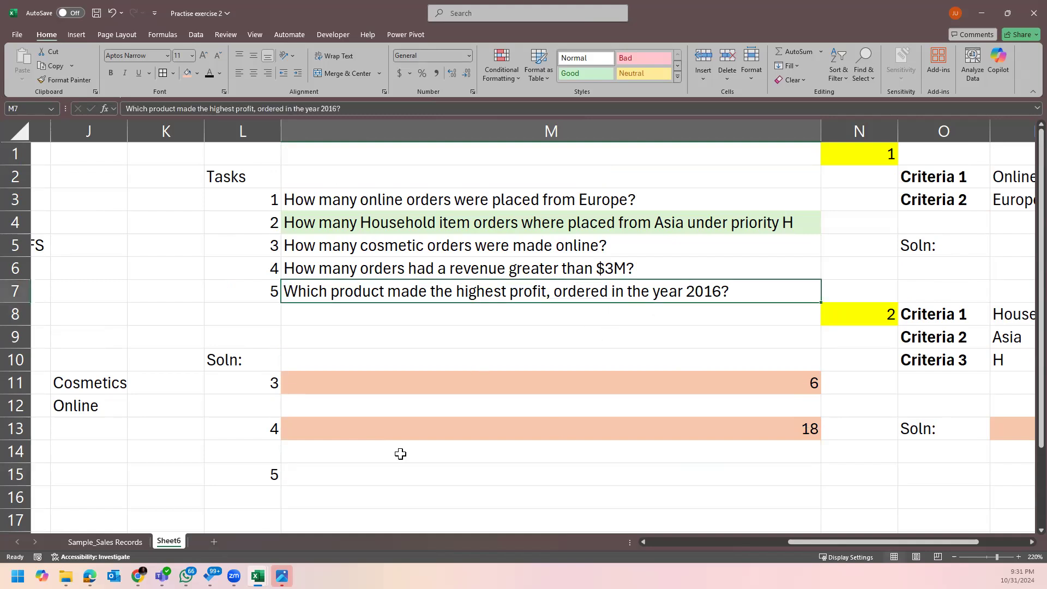
On Sample_Sales Records, put the first order date in F2 into edit mode.
left_click(117, 541)
left_click(430, 154)
key("F2")
Autofit the Order Date column and remove the table filters with Ctrl+Shift+L.
double_click(444, 126)
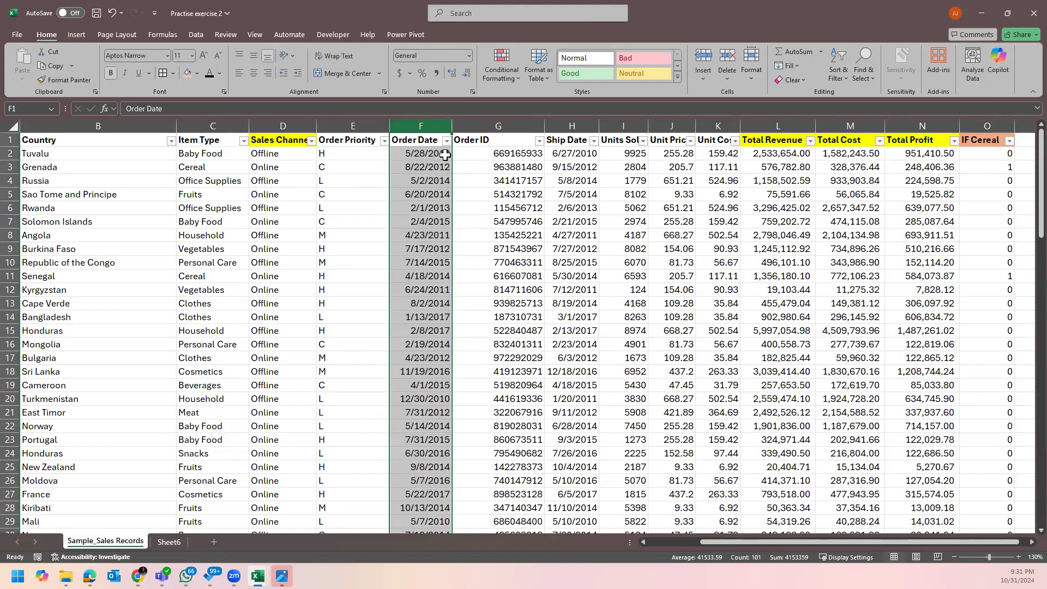
left_click(431, 141)
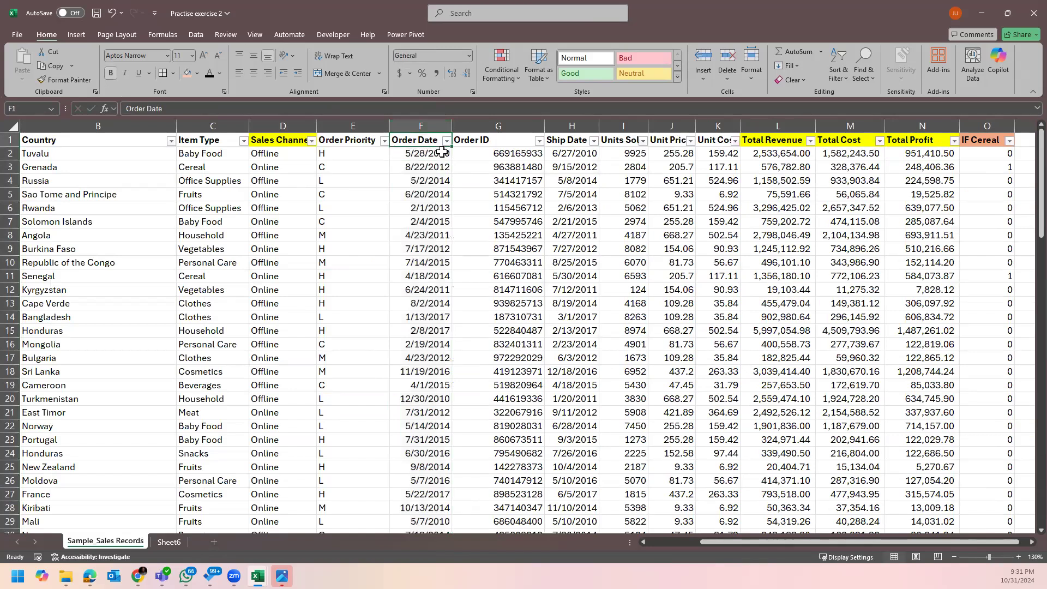
key("ctrl+shift+l")
left_click(432, 153)
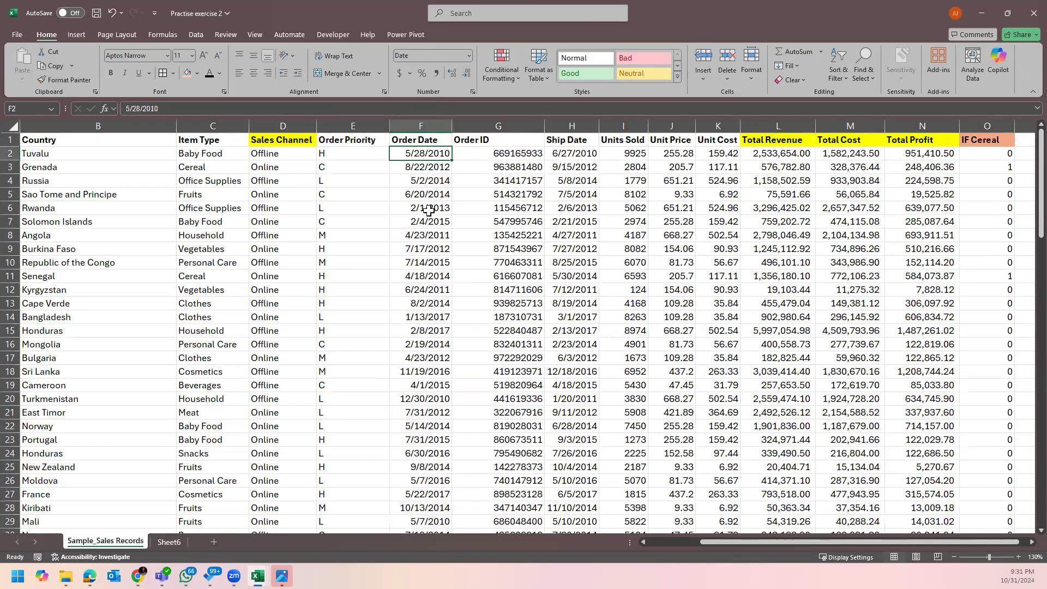
left_click(497, 126)
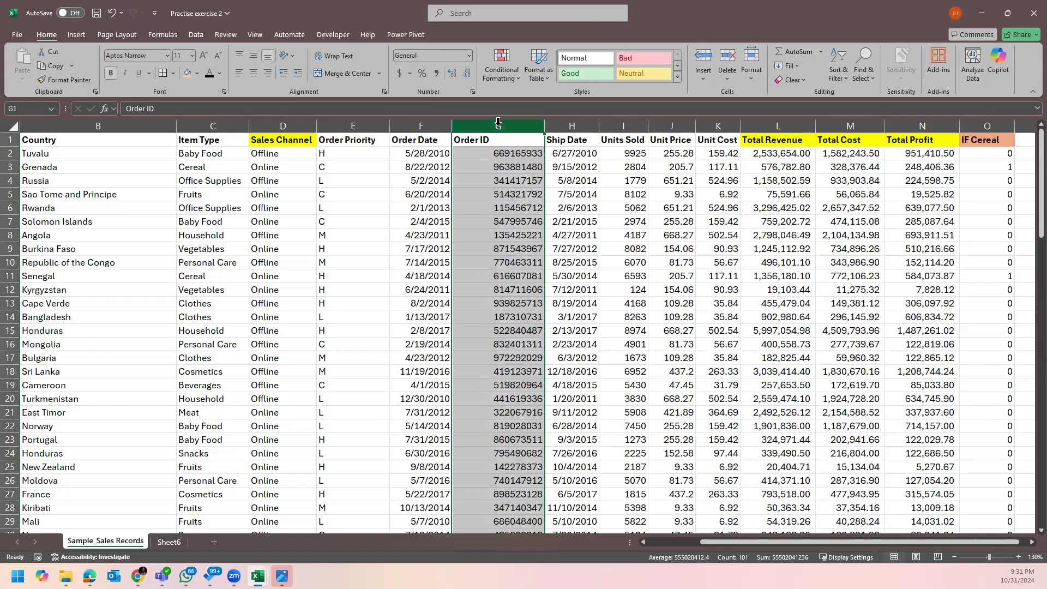
mouse_move(470, 122)
left_mouse_down()
mouse_move(479, 116)
mouse_move(404, 133)
mouse_move(415, 121)
mouse_move(490, 119)
left_mouse_up()
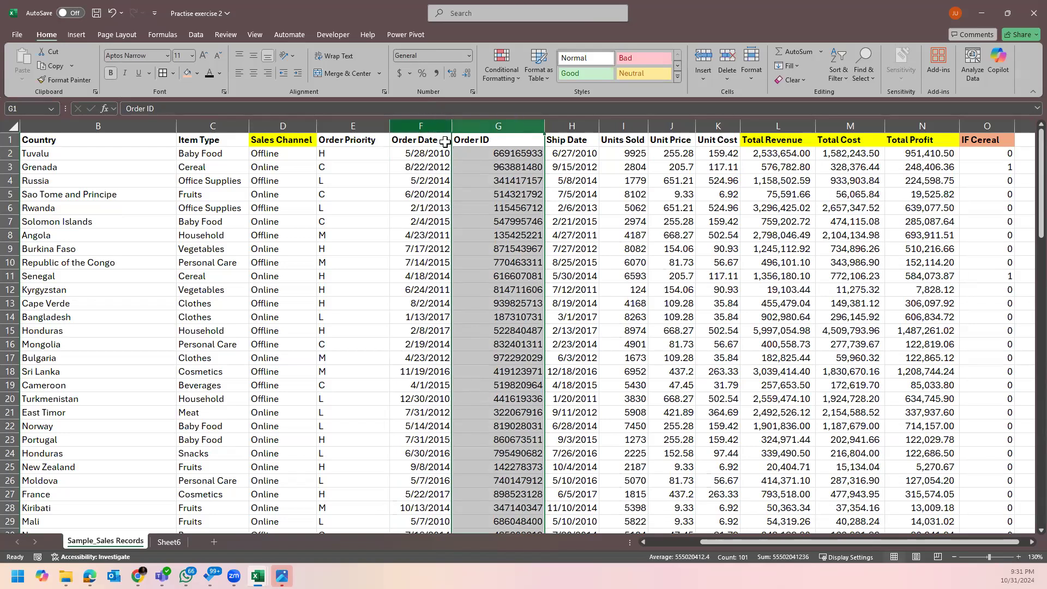
Insert an empty column F before Order Date.
left_click(421, 122)
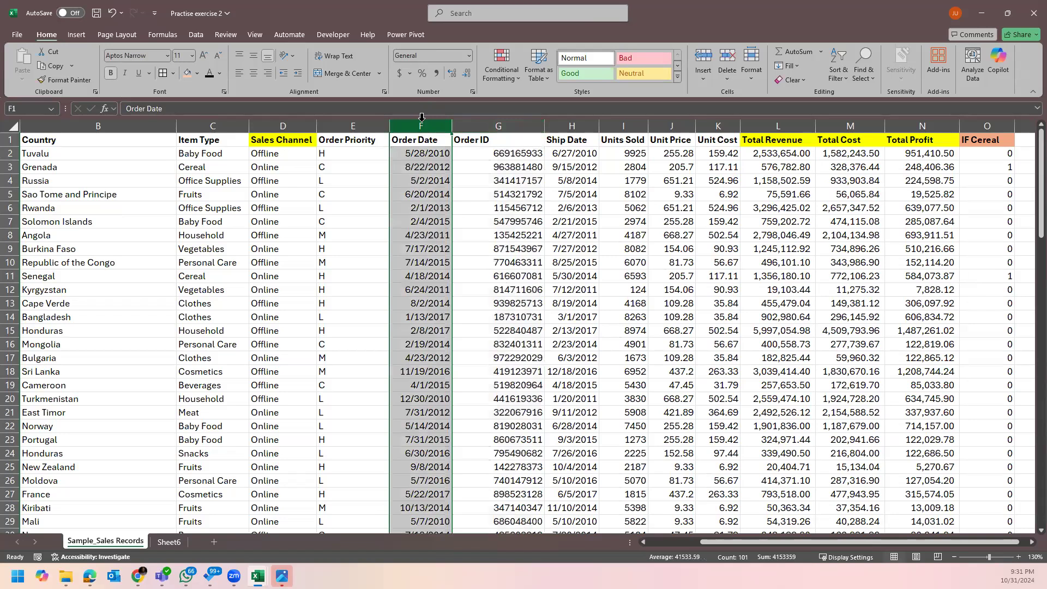
right_click(421, 121)
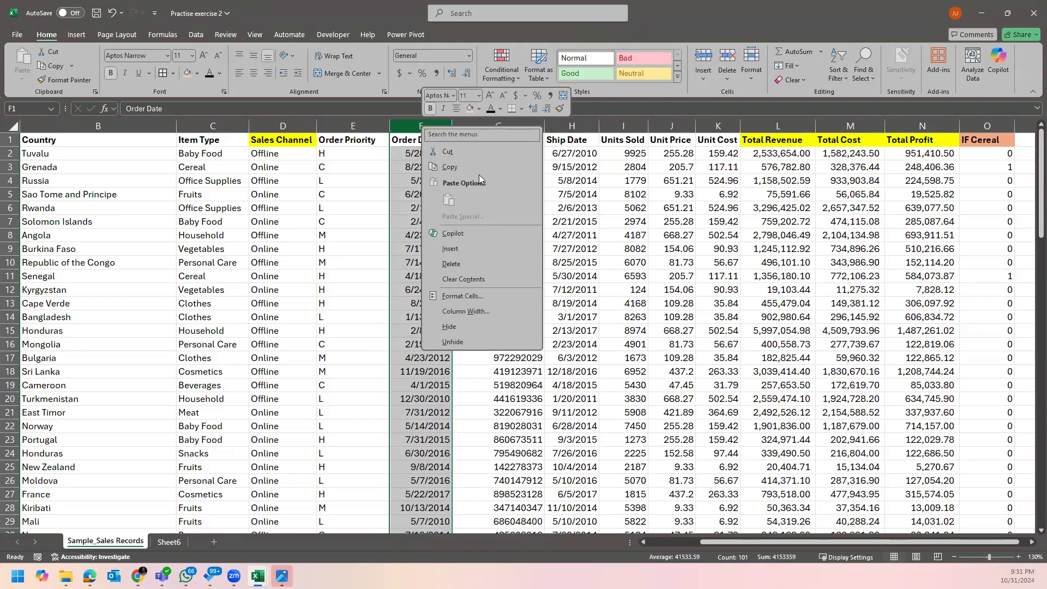
left_click(483, 249)
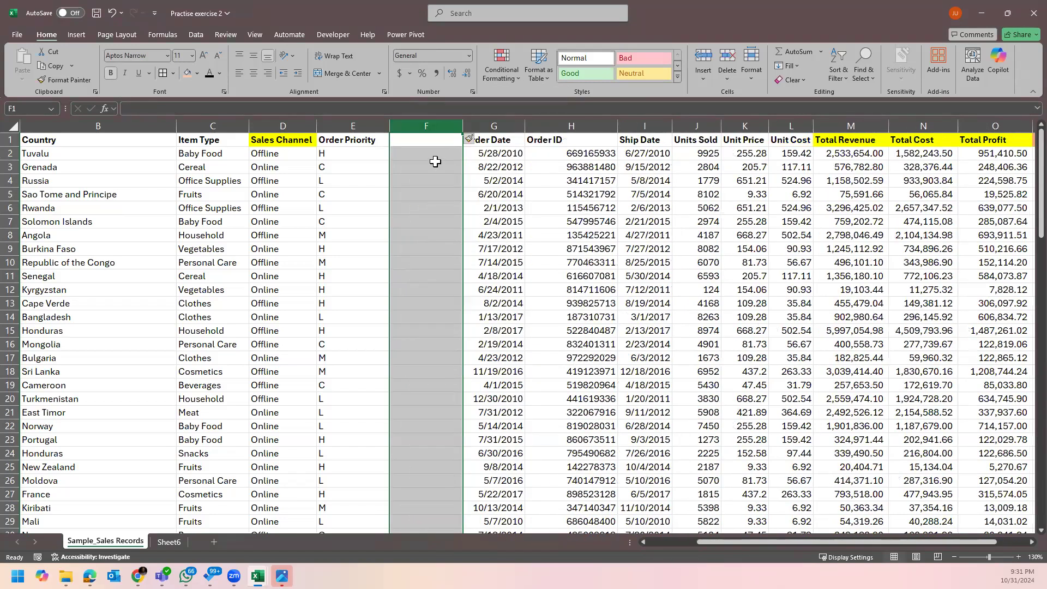
left_click(437, 140)
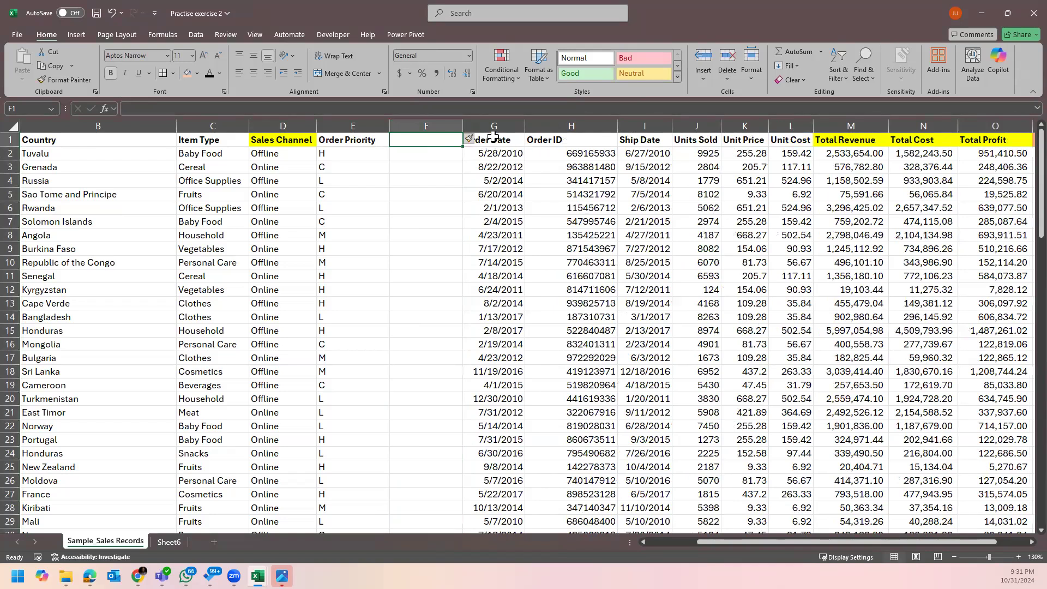
key("Right")
Reread the task 5 question on Sheet6, then select the Order Date header now in G1.
left_click(169, 541)
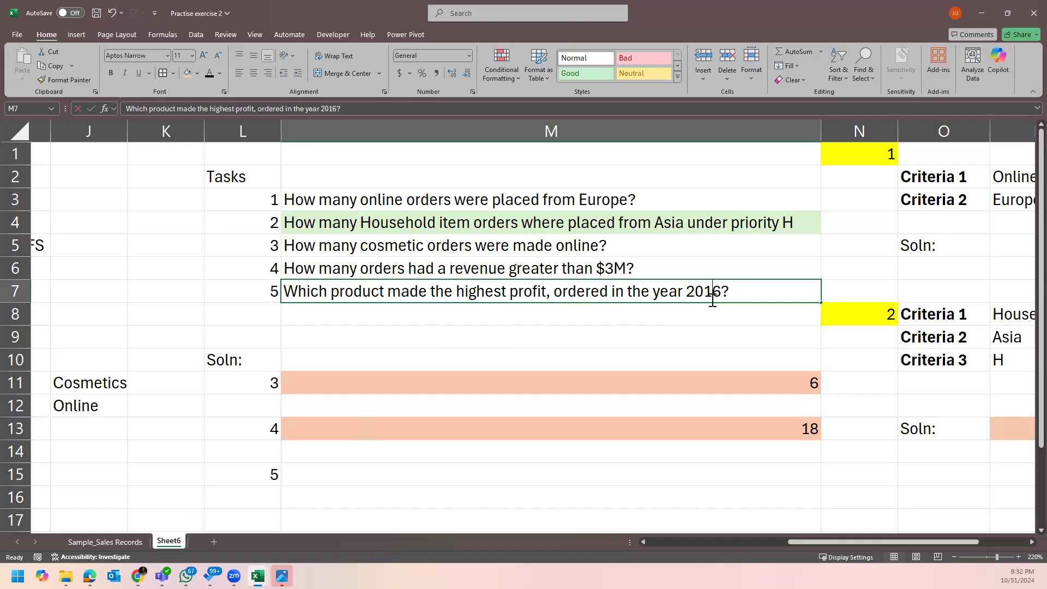
double_click(712, 294)
left_click(730, 320)
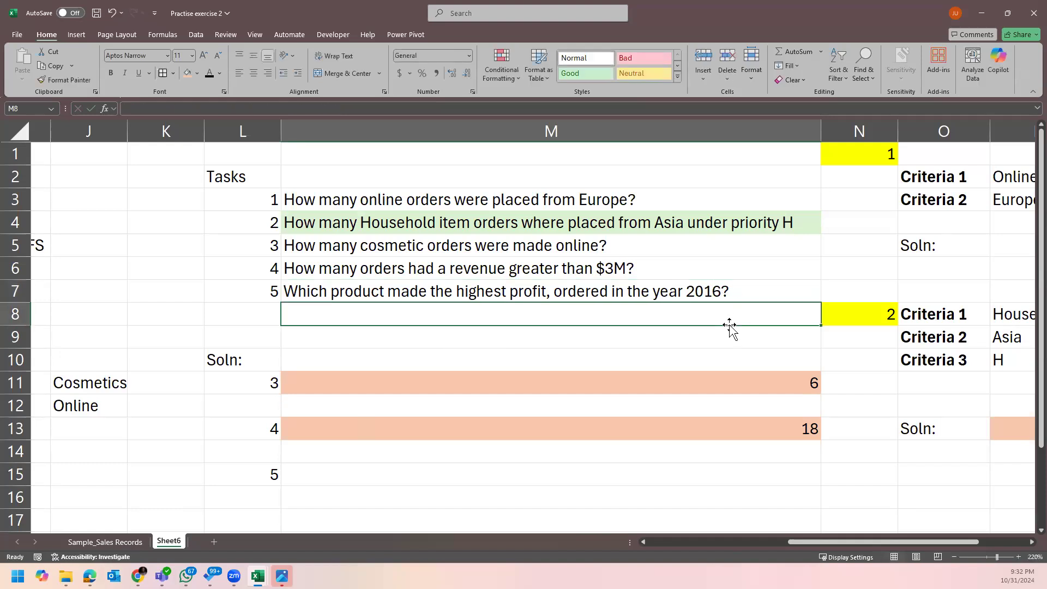
left_click(136, 542)
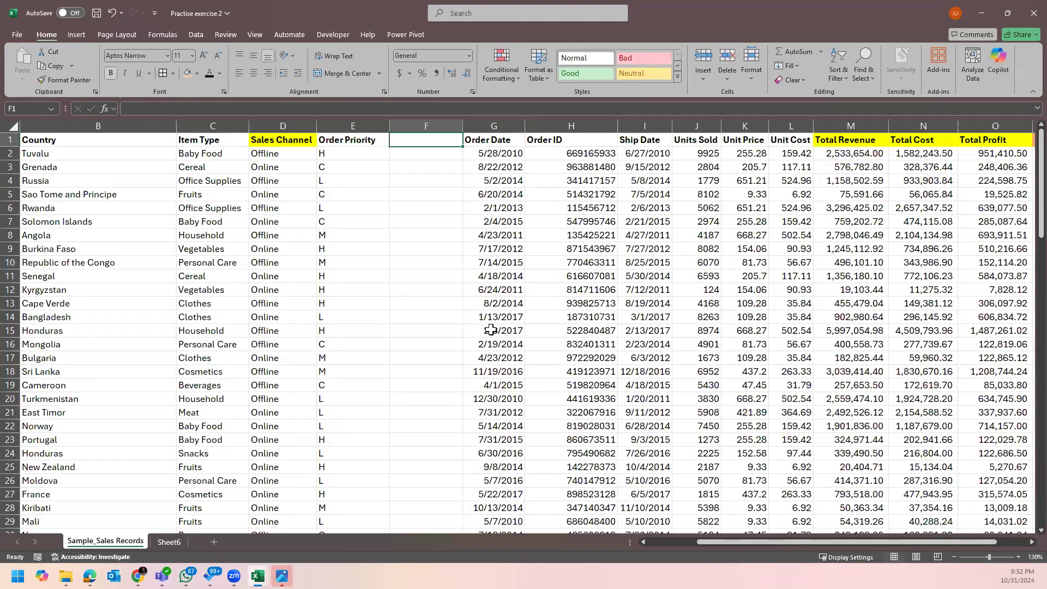
left_click(510, 143)
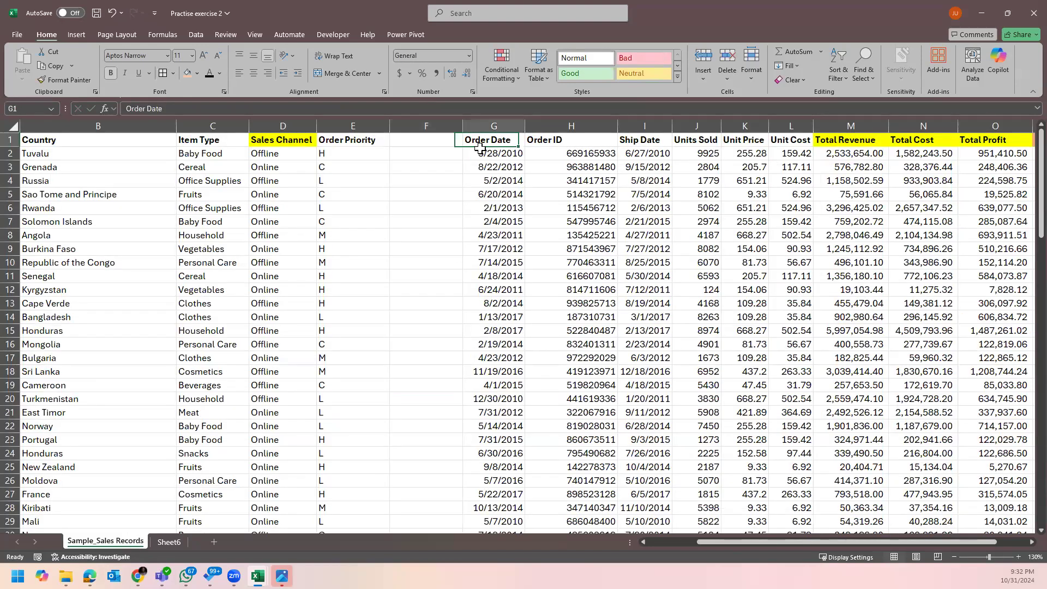
Head column F 'Order Year' and enter =YEAR(G2) in cell F2.
left_click(449, 142)
type("Order Year")
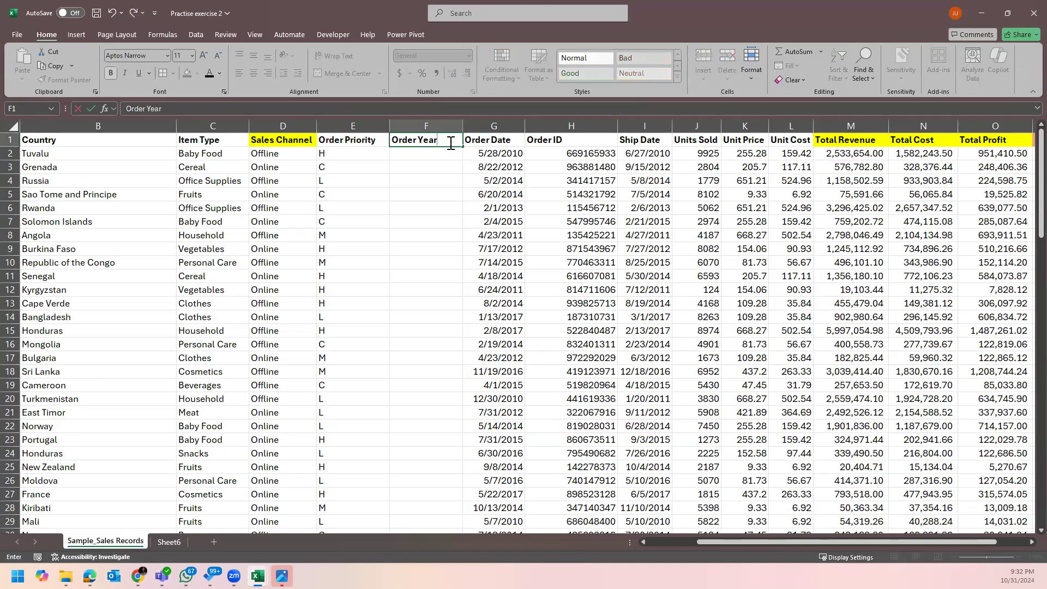
key("Return")
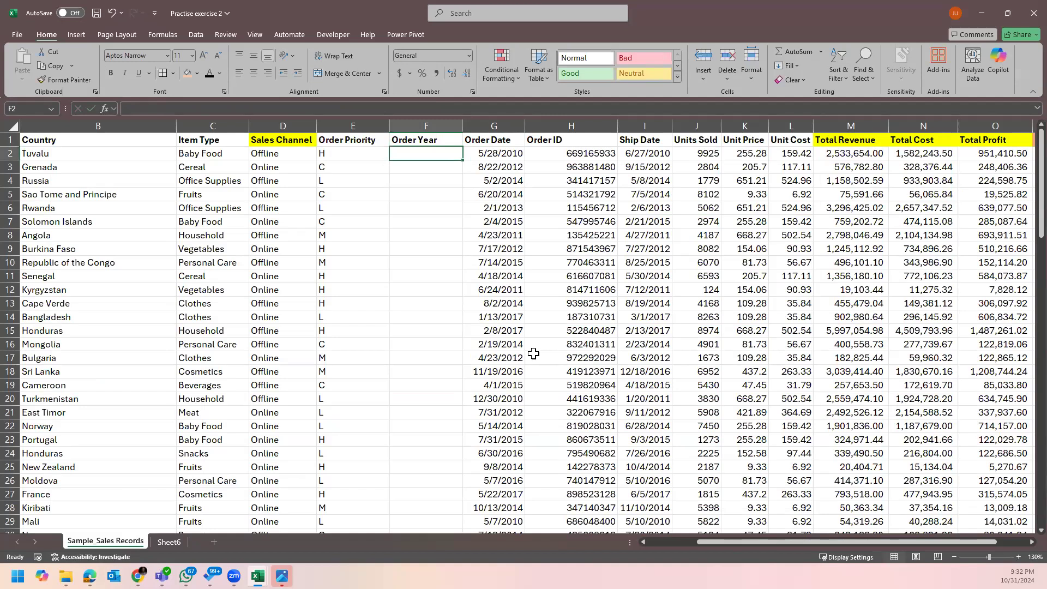
type("=ye")
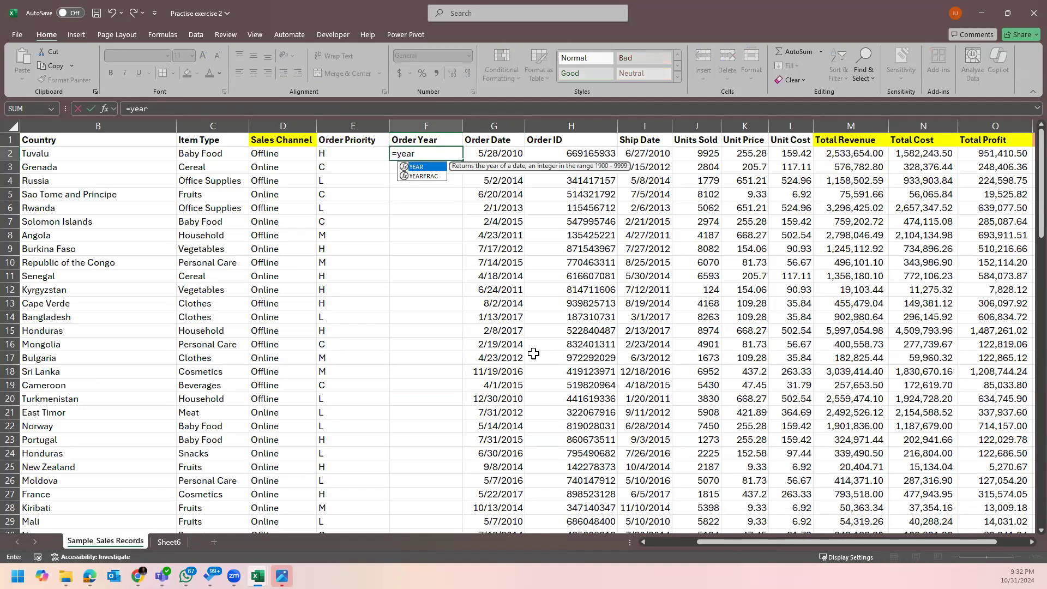
type("ar")
key("Tab")
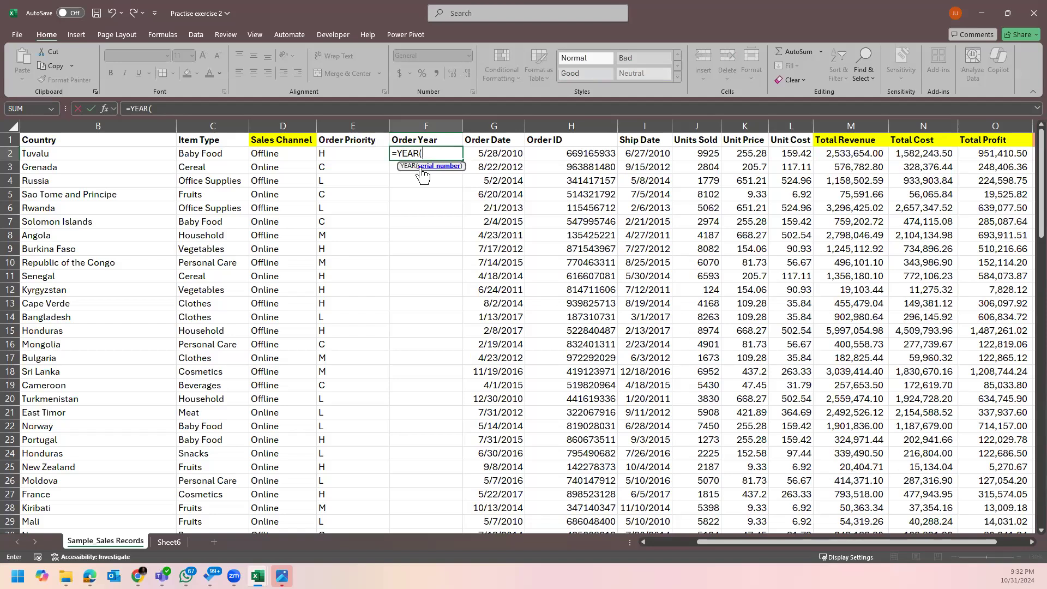
left_click(503, 152)
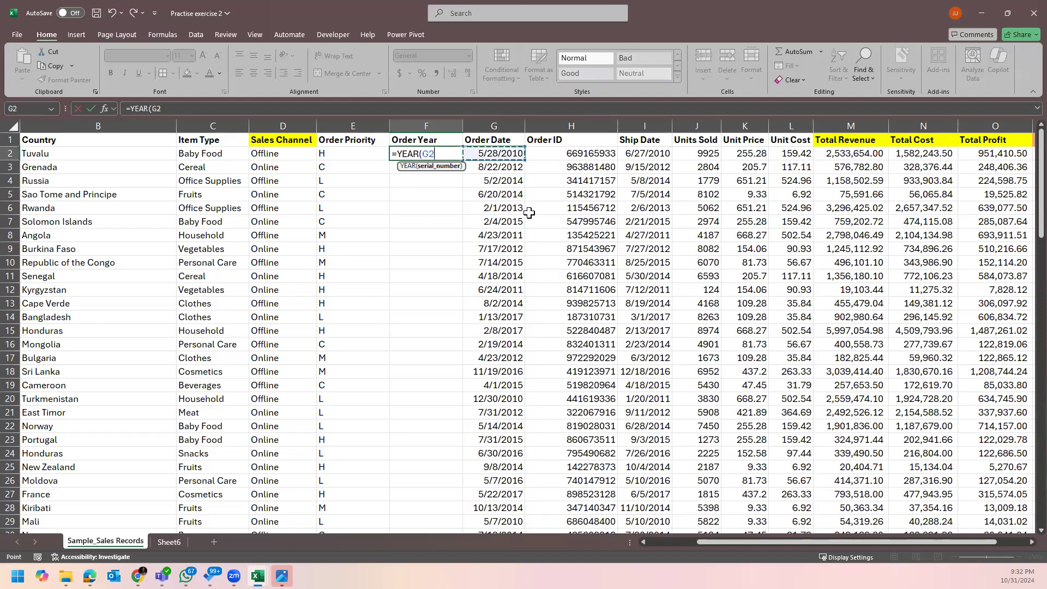
type(")")
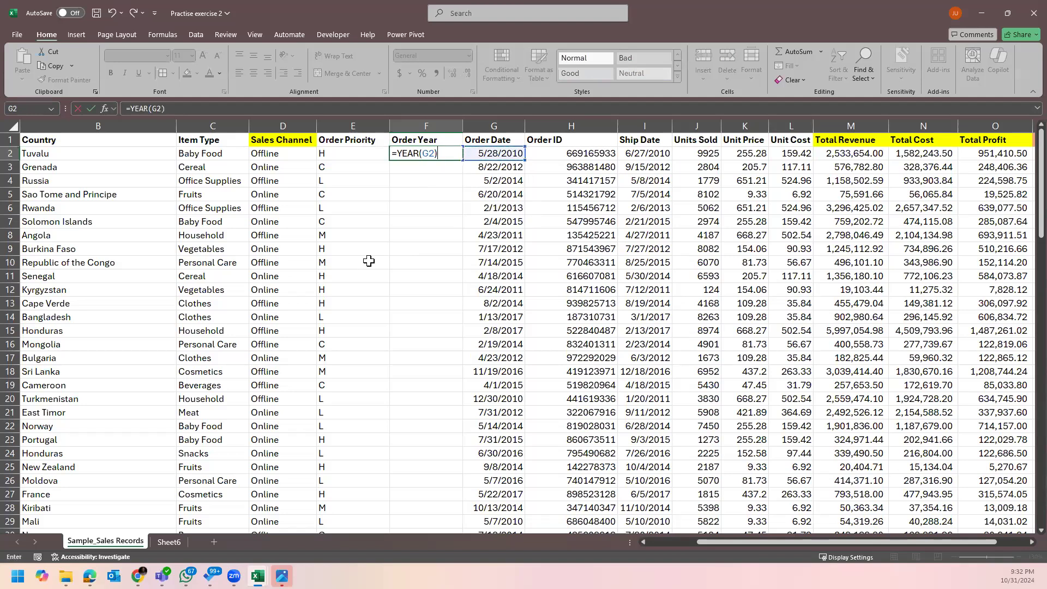
key("Return")
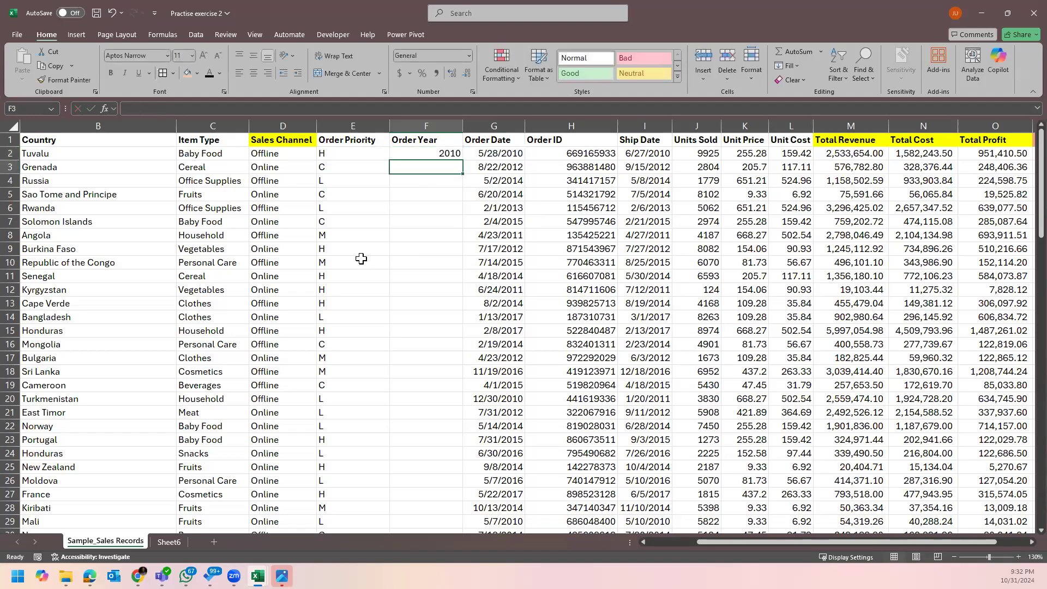
Fill the YEAR formula down column F and scroll to check the results.
left_click(427, 154)
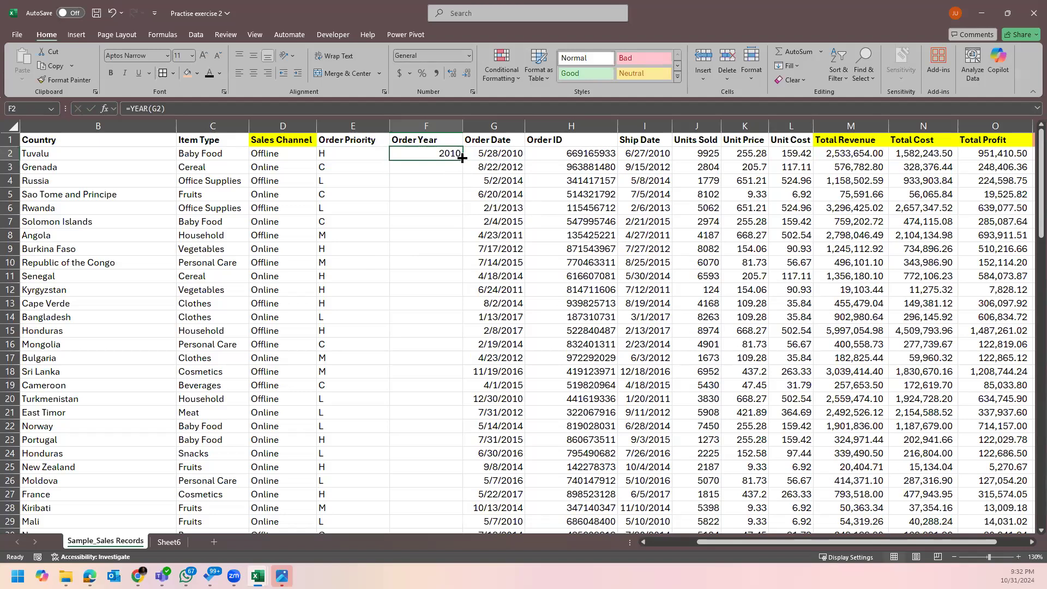
double_click(462, 159)
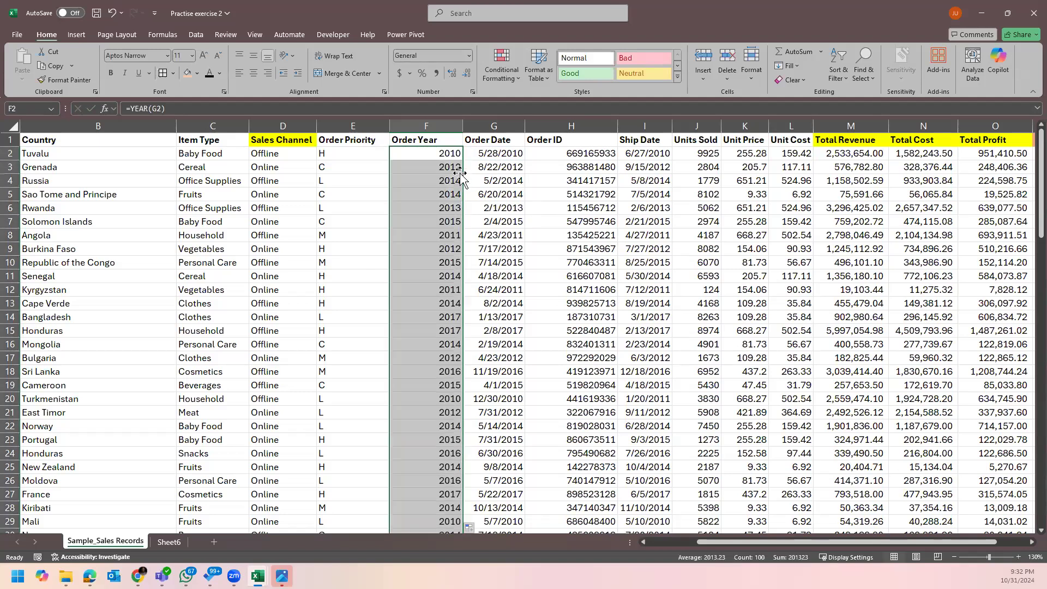
scroll(462, 358, "down", 5)
scroll(463, 358, "down", 20)
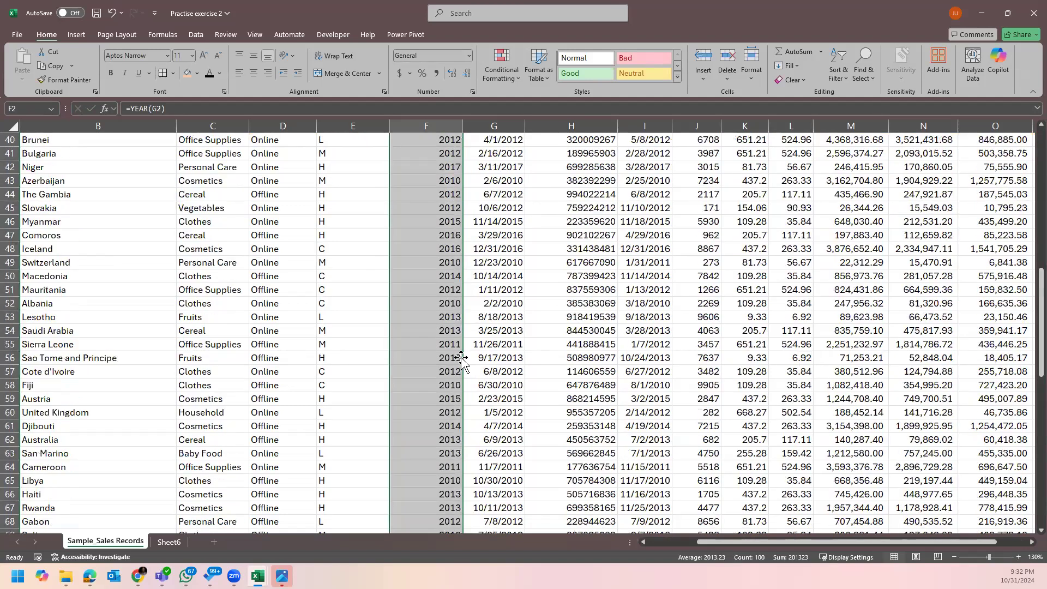
scroll(471, 354, "up", 13)
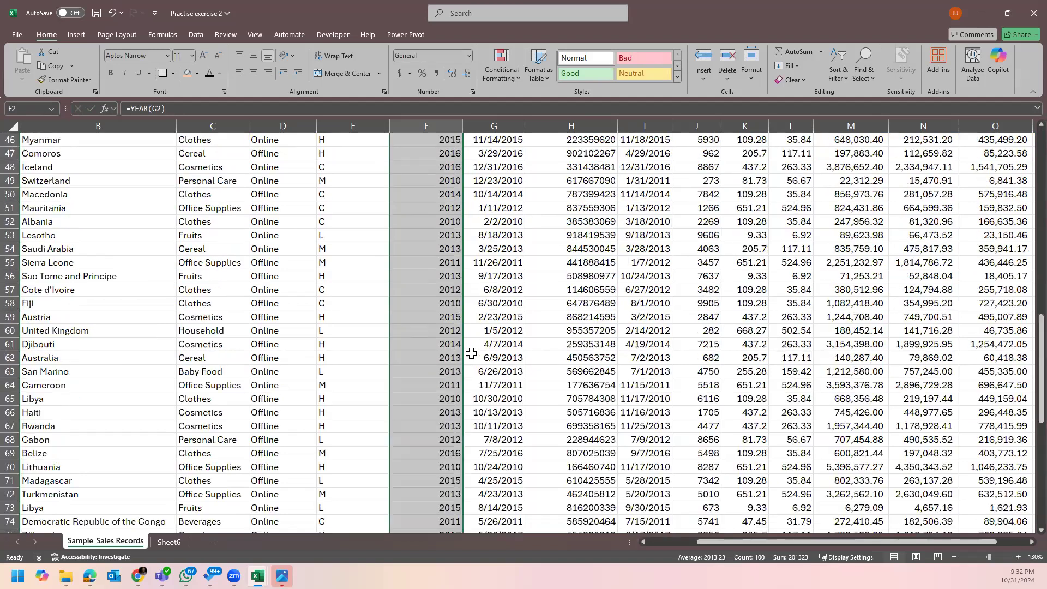
scroll(471, 354, "up", 15)
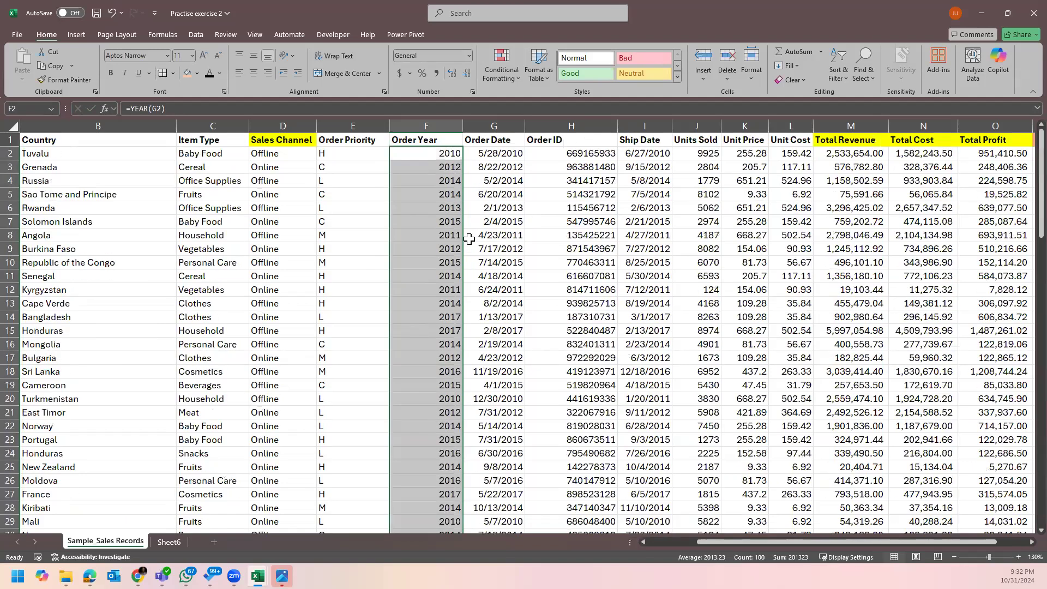
Undo the filled years and re-enter =YEAR(G2) in F2.
left_click(497, 152)
left_click(433, 156)
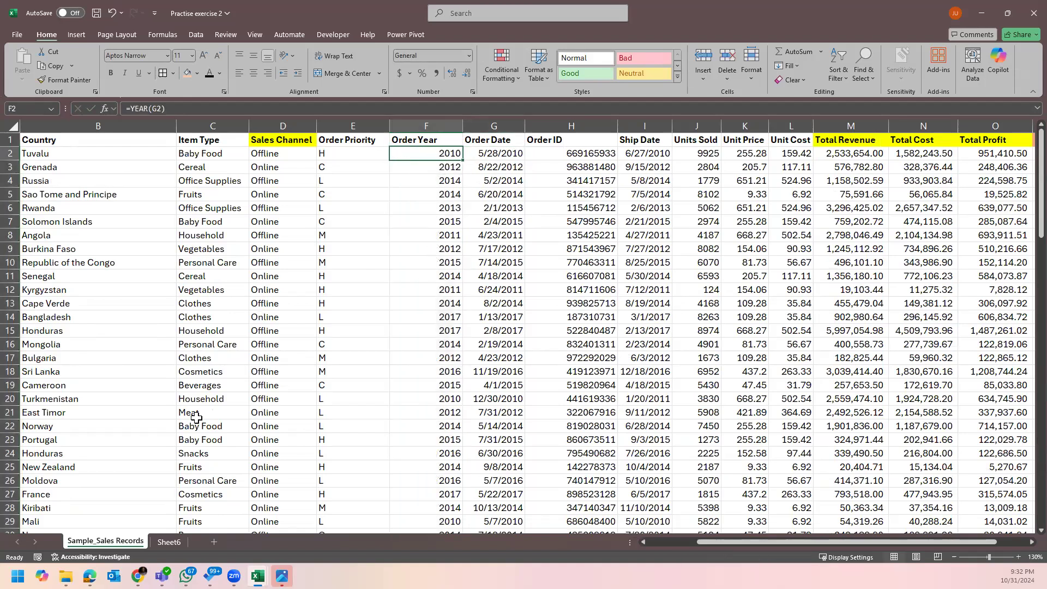
key("ctrl+shift+Down")
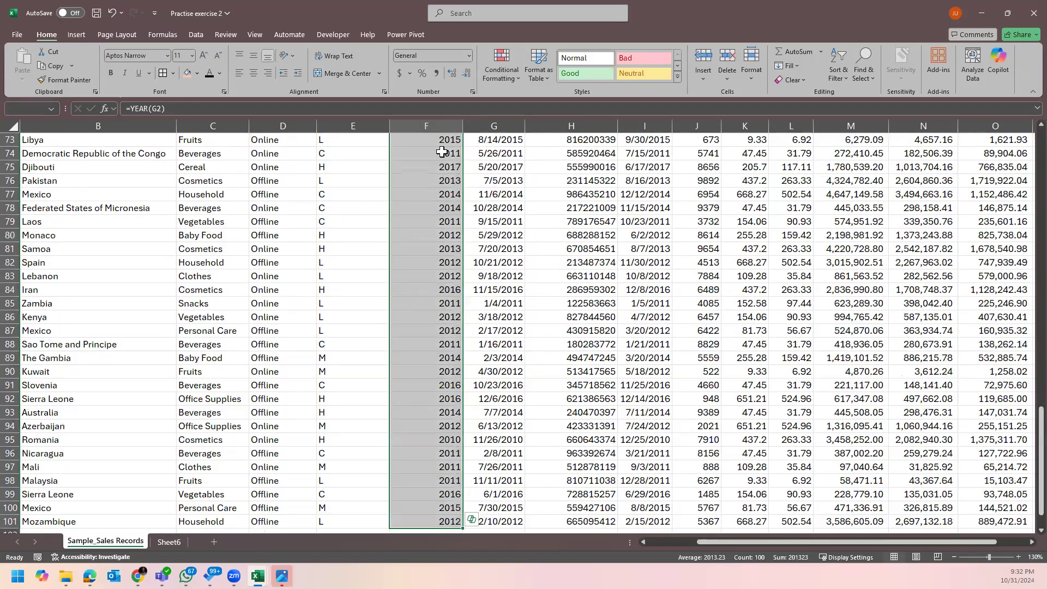
key("ctrl+z")
type("=")
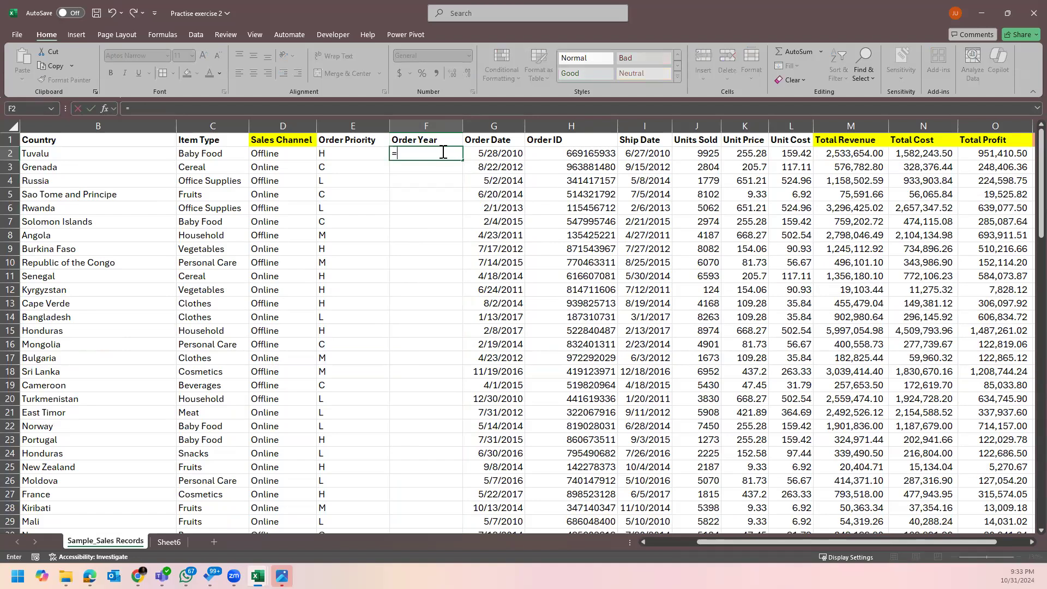
type("year")
key("Tab")
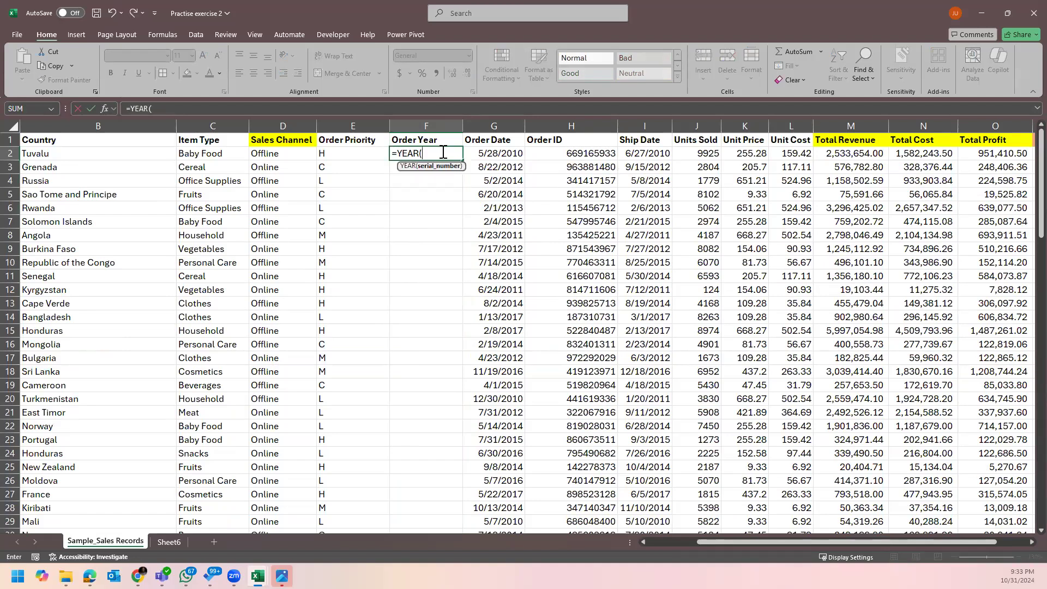
left_click(496, 153)
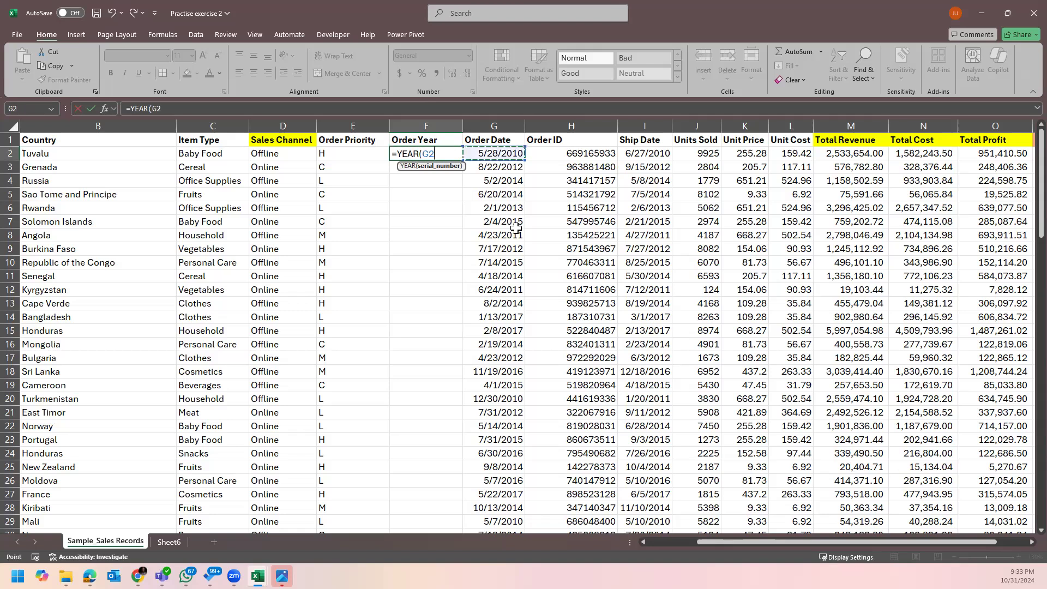
type(")")
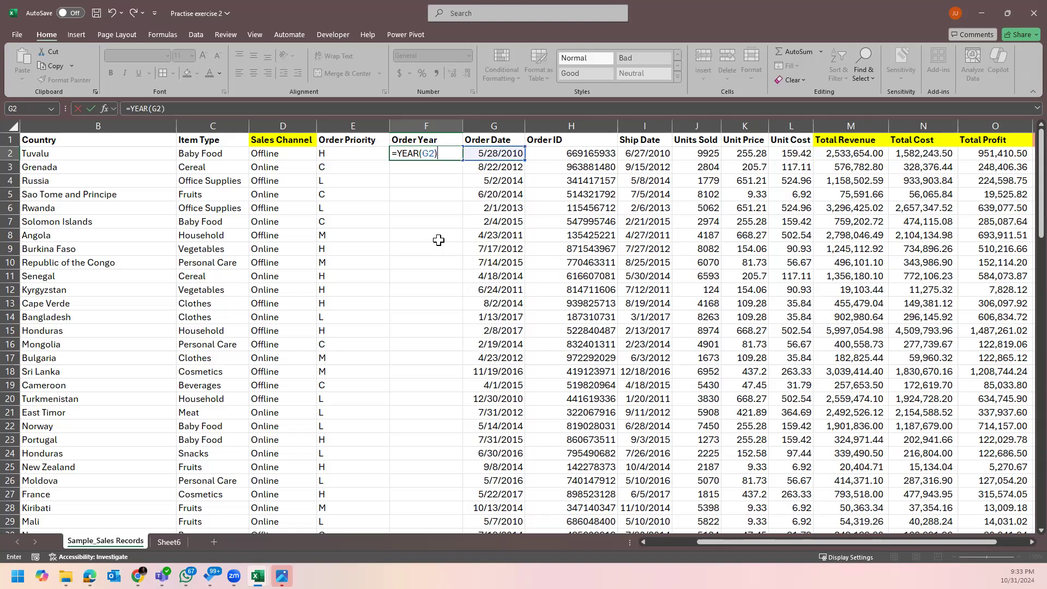
key("Return")
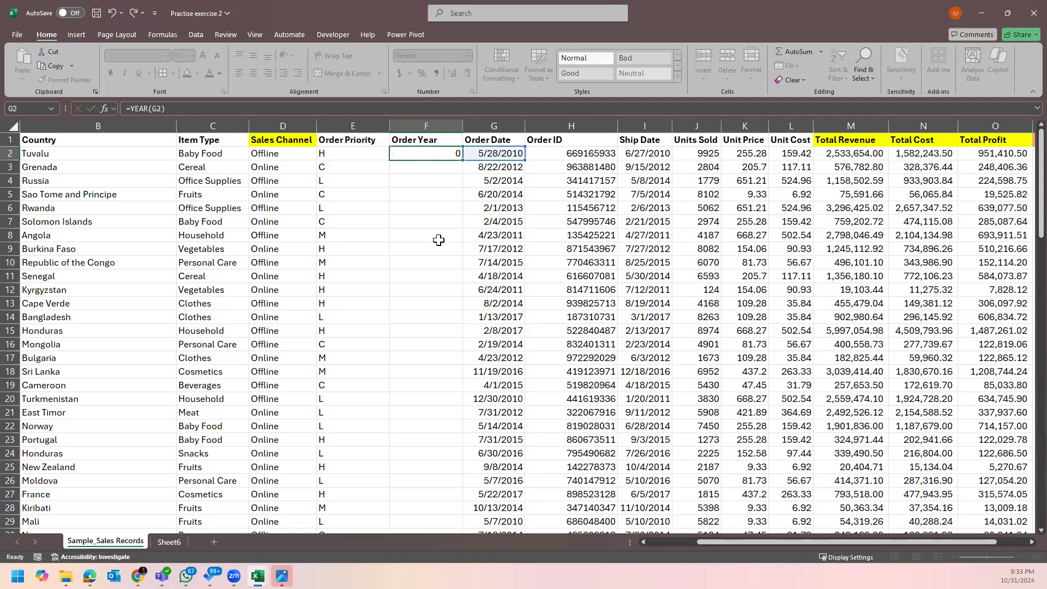
Fill =YEAR(G2) down column F to row 101, then return to Sheet6.
left_click(450, 155)
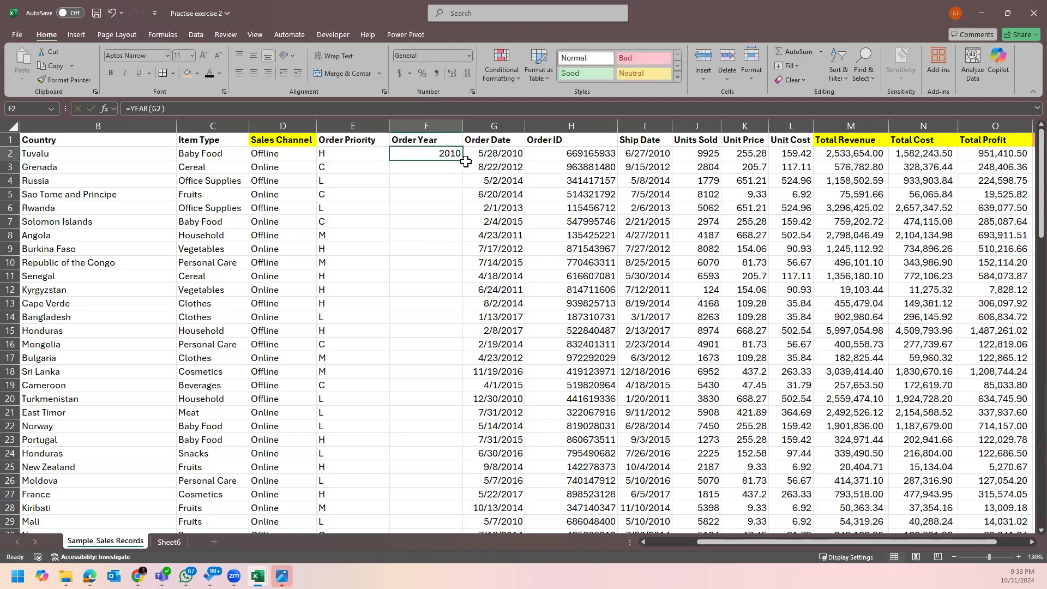
double_click(465, 163)
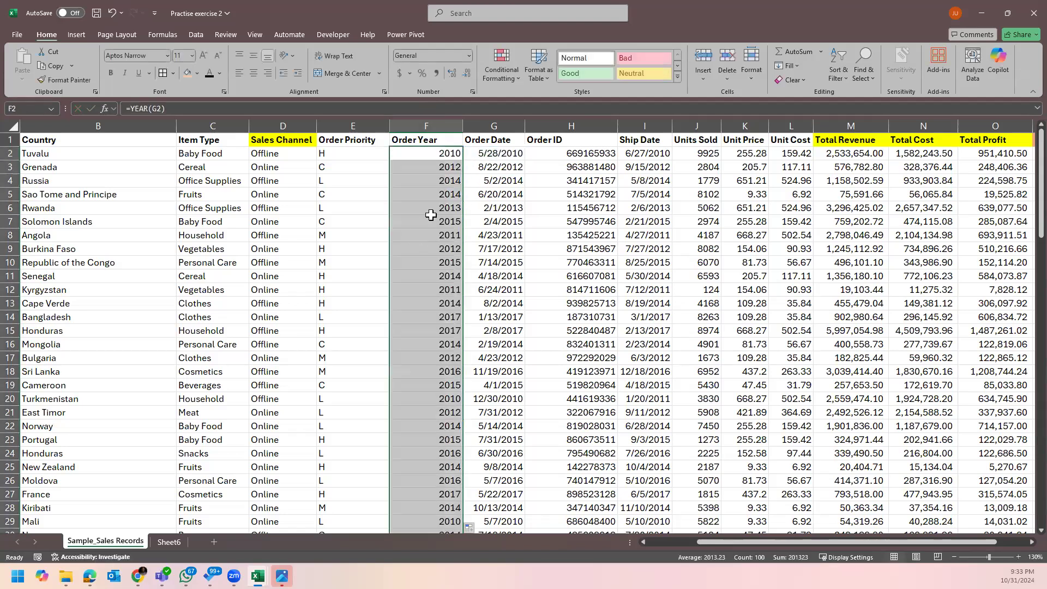
left_click(434, 195)
left_click(174, 543)
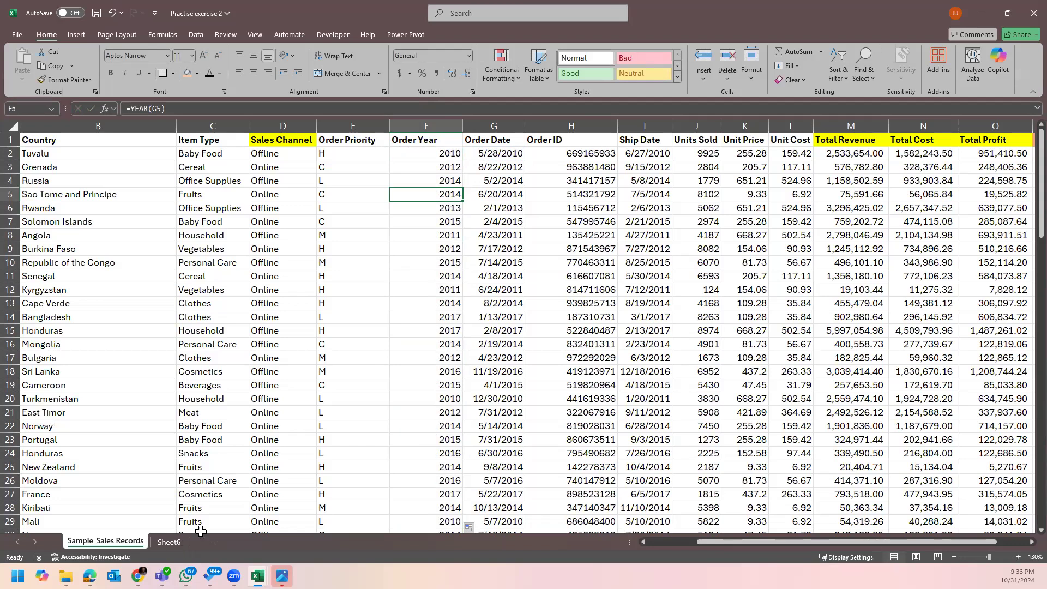
scroll(411, 415, "up", 1)
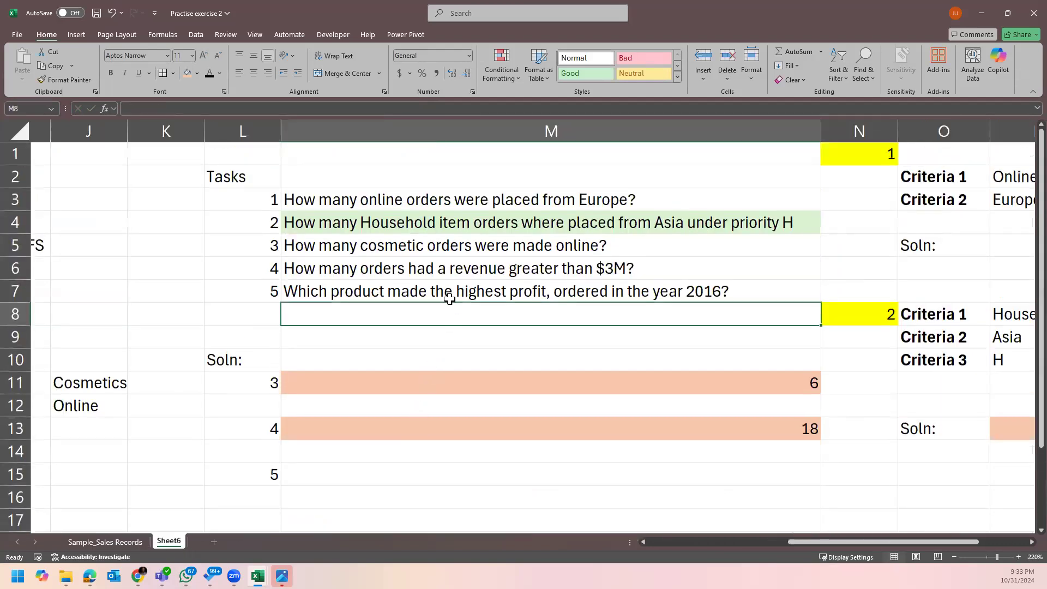
Read task 5 about 2016 profit, select its answer cell M15, then return to Sample_Sales Records.
left_click(370, 284)
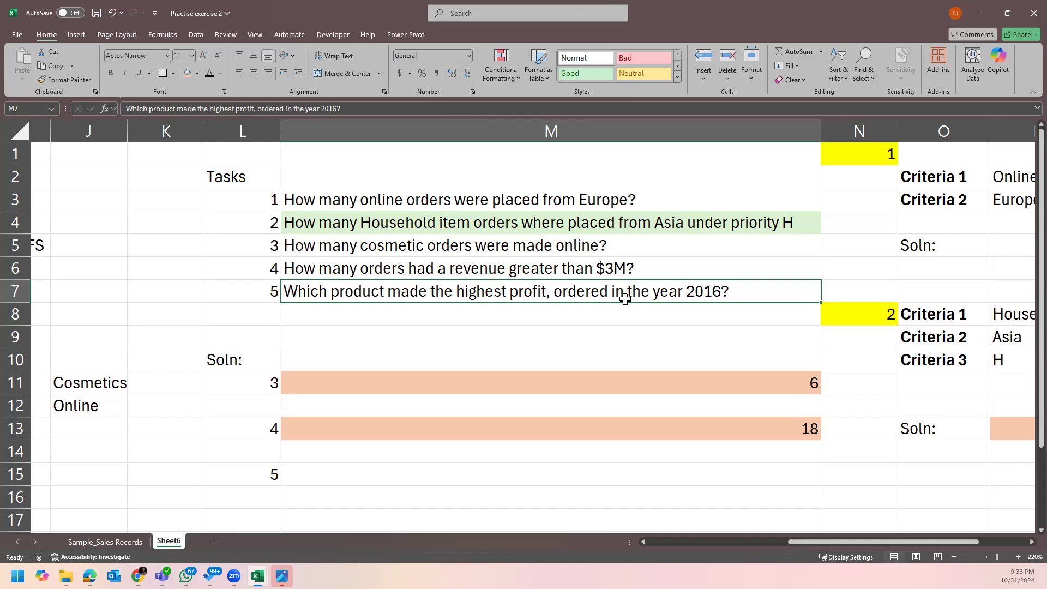
left_click(358, 470)
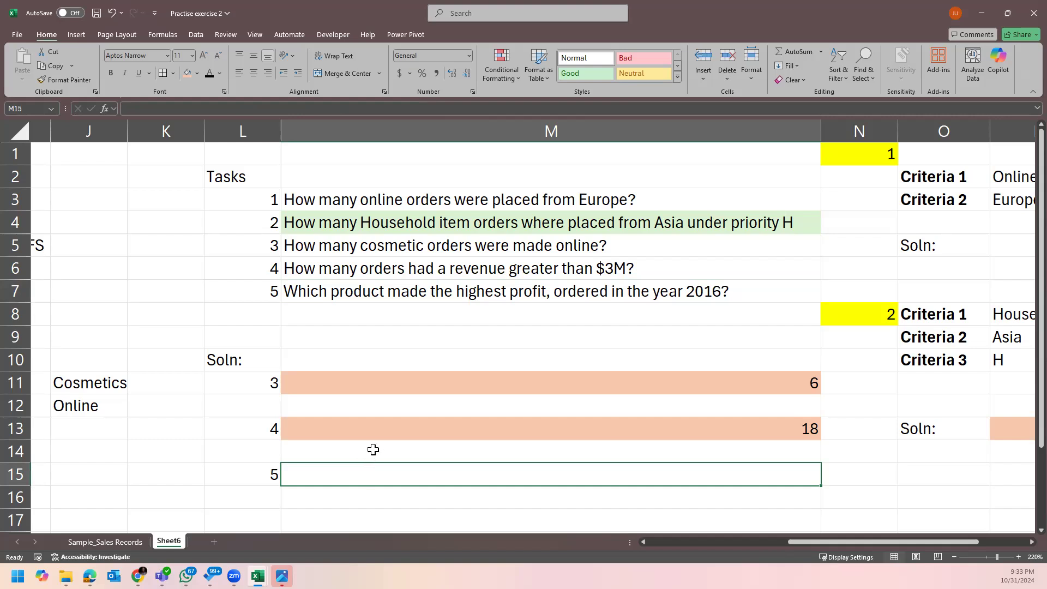
left_click(106, 541)
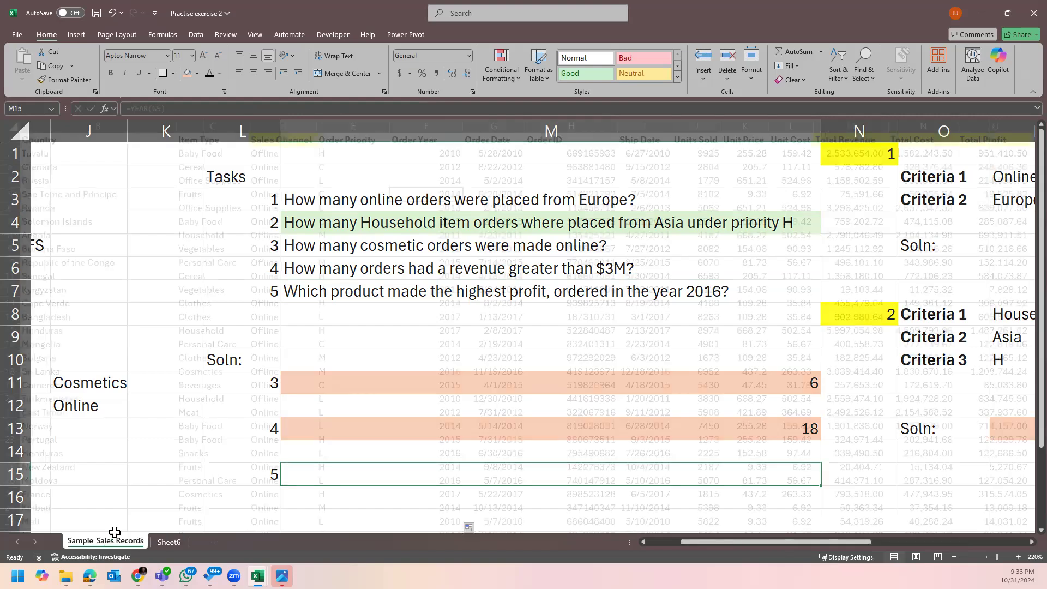
Turn on header filters with Ctrl+Shift+L and filter Order Year to 2016 only.
left_click(299, 209)
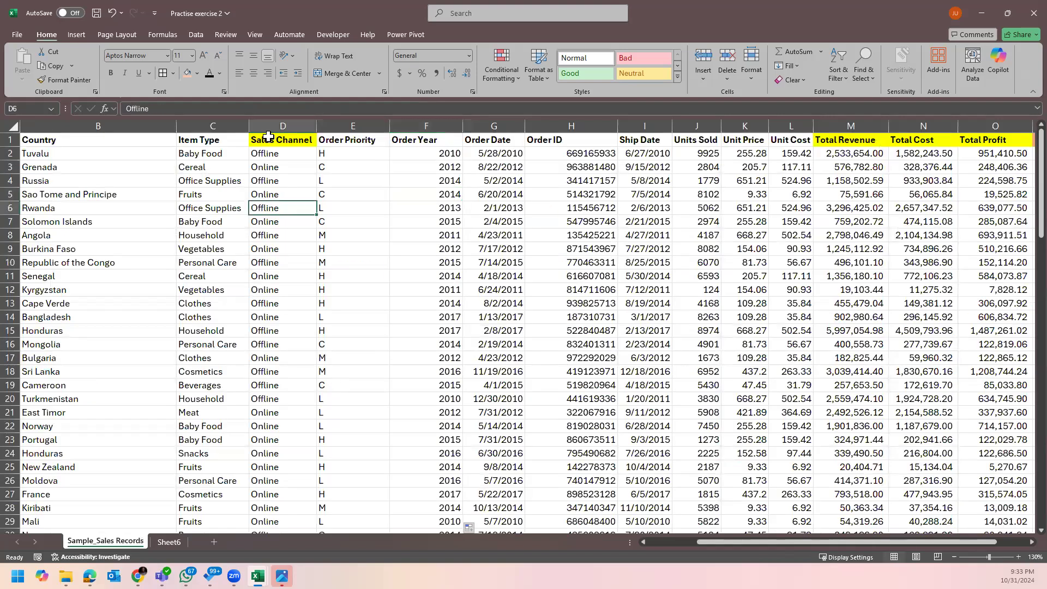
left_click(268, 136)
key("ctrl+shift+l")
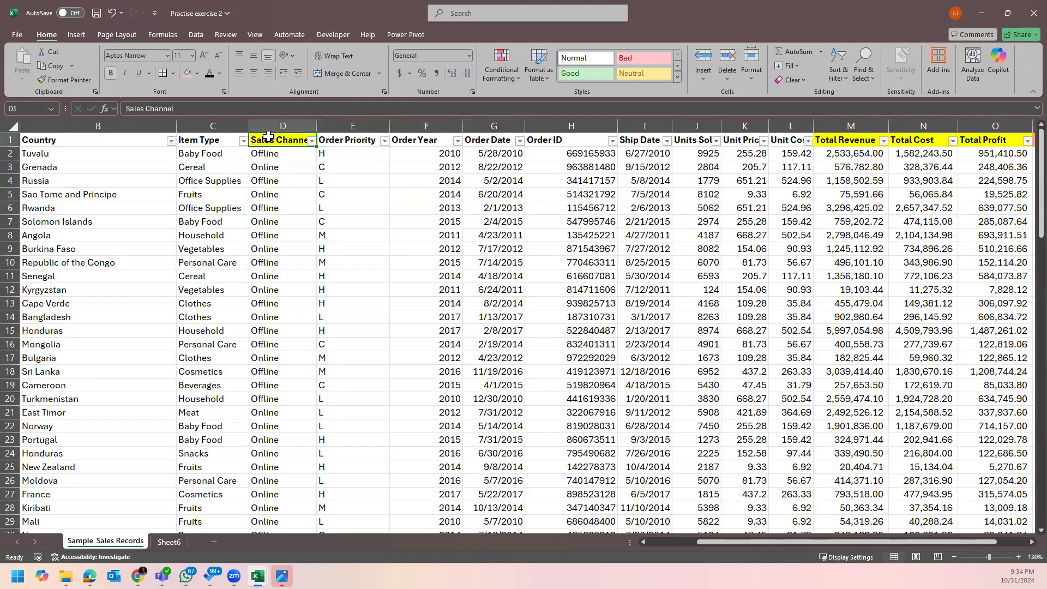
left_click(457, 141)
left_click(350, 284)
left_click(413, 389)
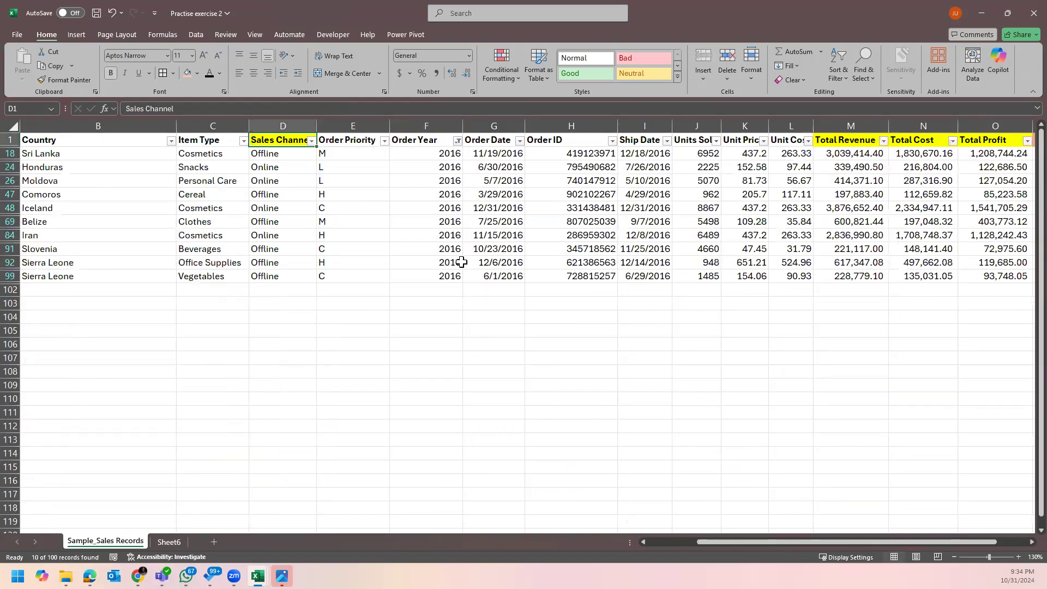
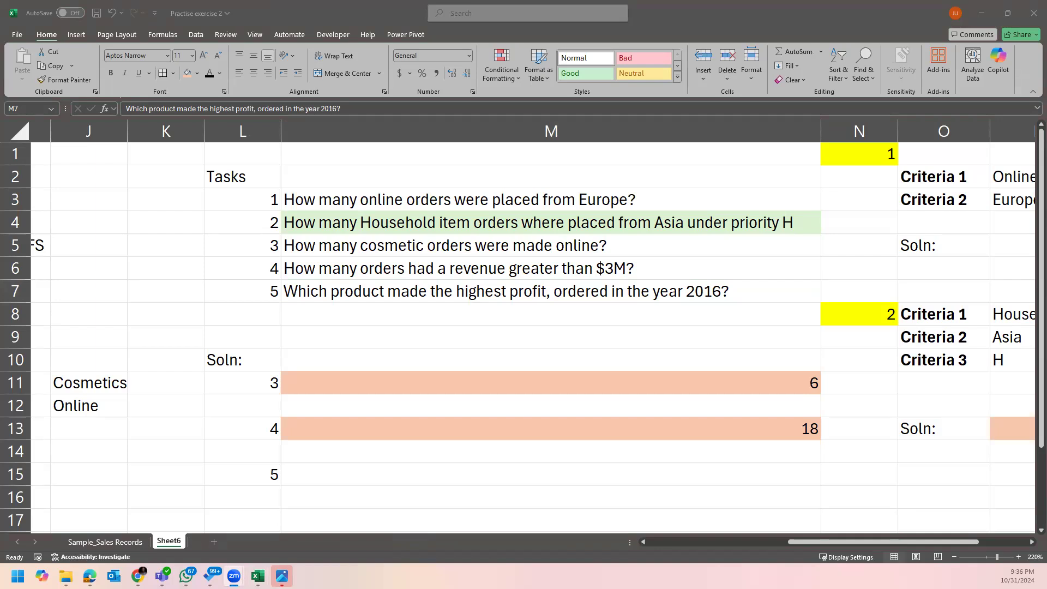
Shade the task 5 question cell M7 light pink and move down a cell.
left_click(379, 279)
left_click(197, 73)
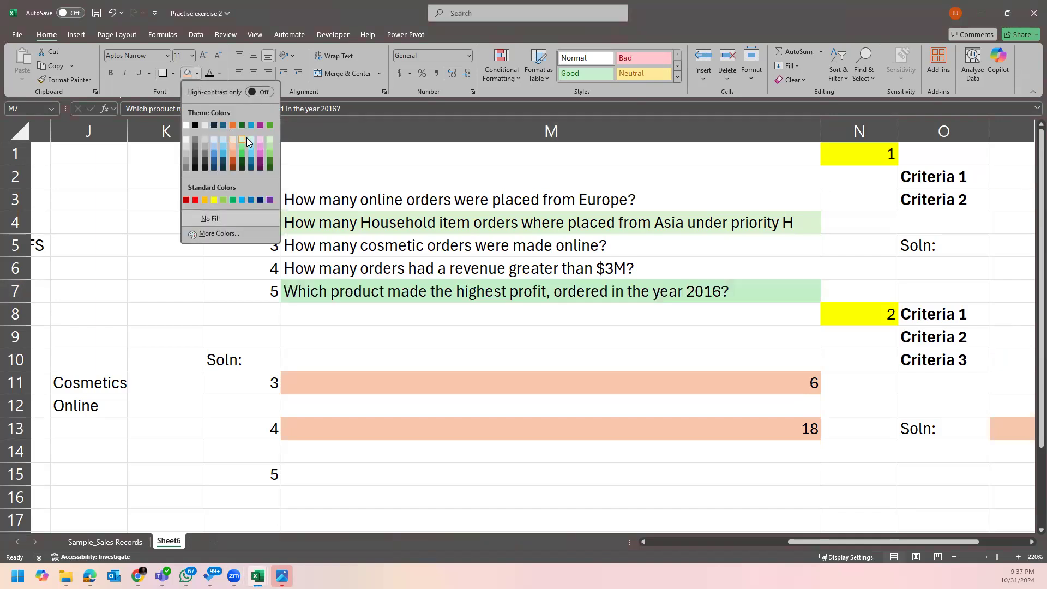
left_click(260, 139)
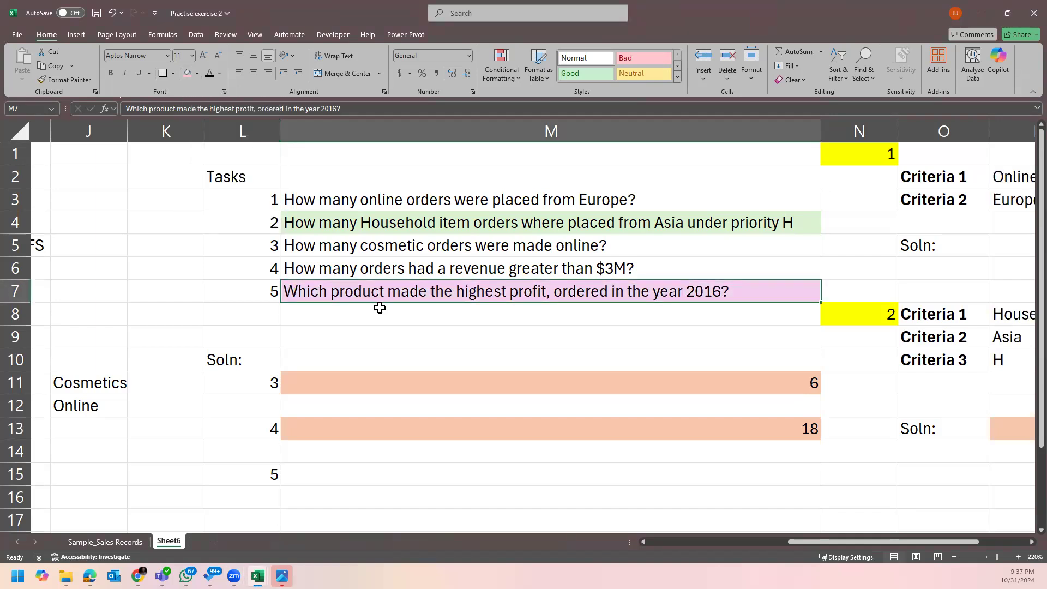
key("Down")
key("Down")
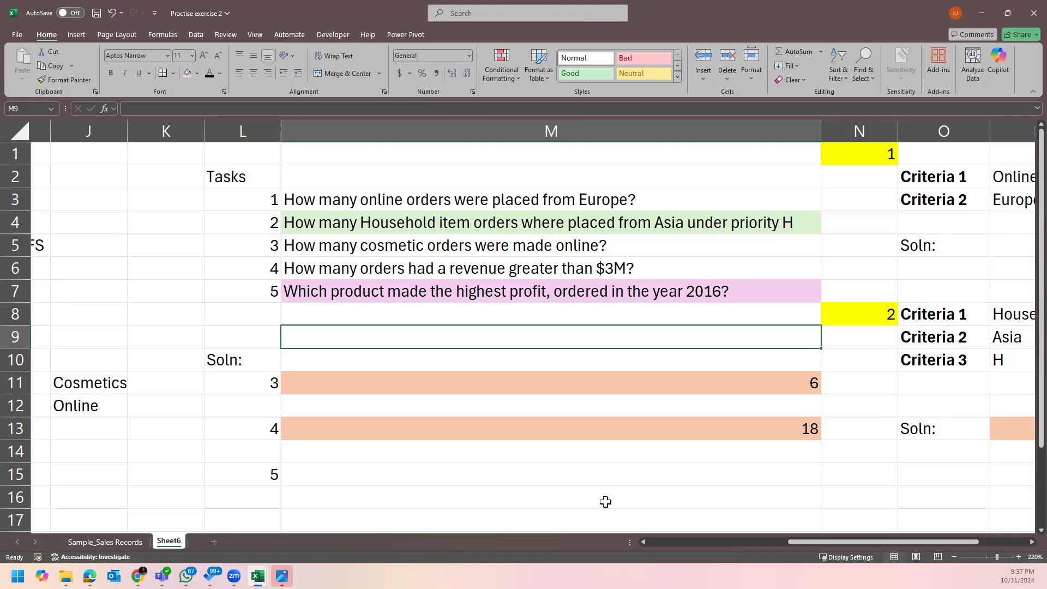
Enter the draft notes SUMIFS in M15 and SUMIF in M16.
left_click(397, 476)
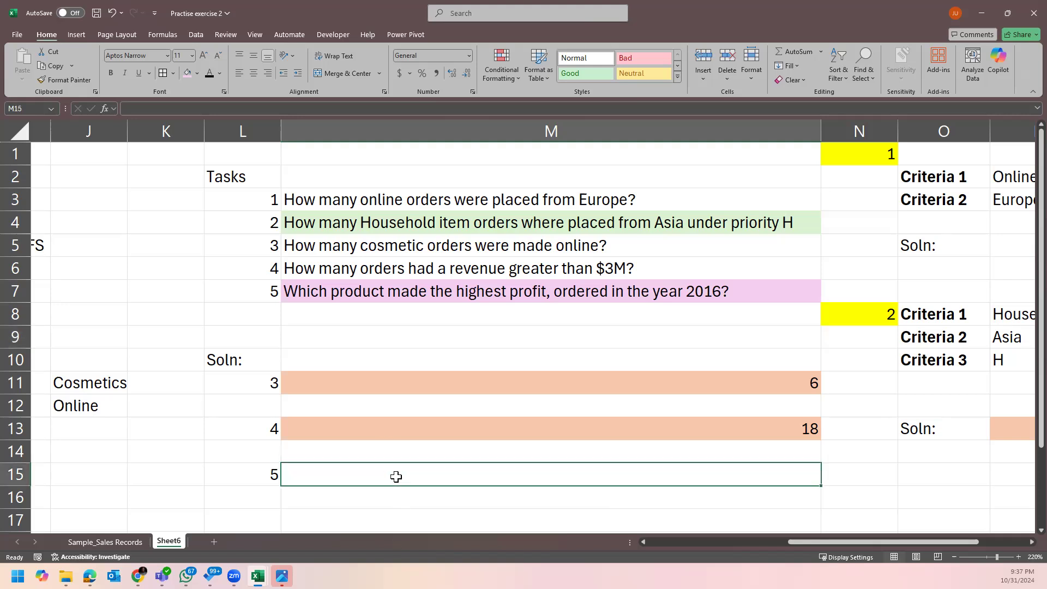
type("Sumif")
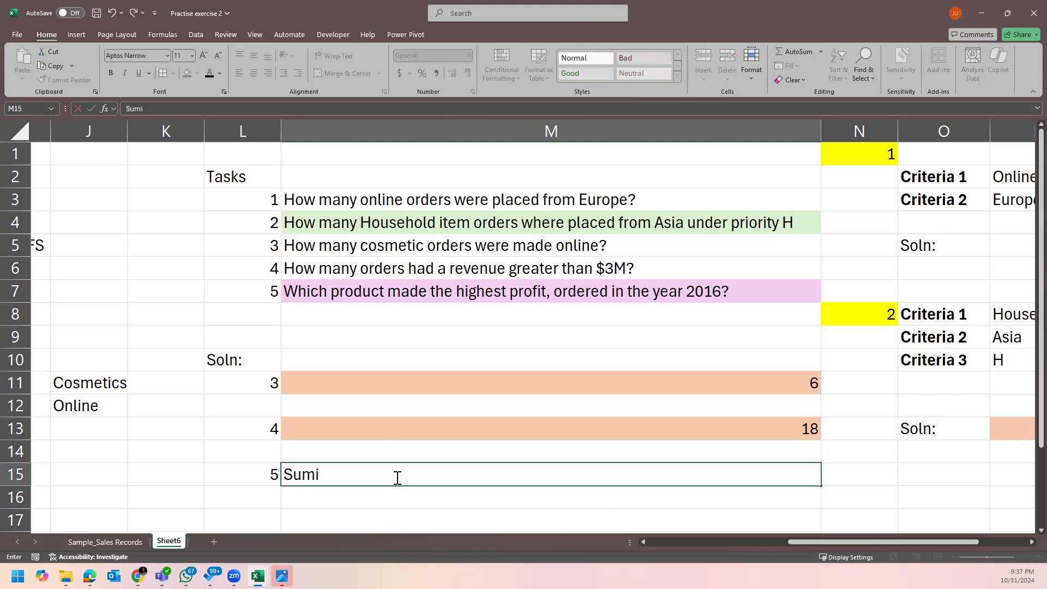
key("BackSpace")
key("BackSpace")
key("BackSpace")
key("BackSpace")
type("UMIF")
type("S")
key("BackSpace")
key("Return")
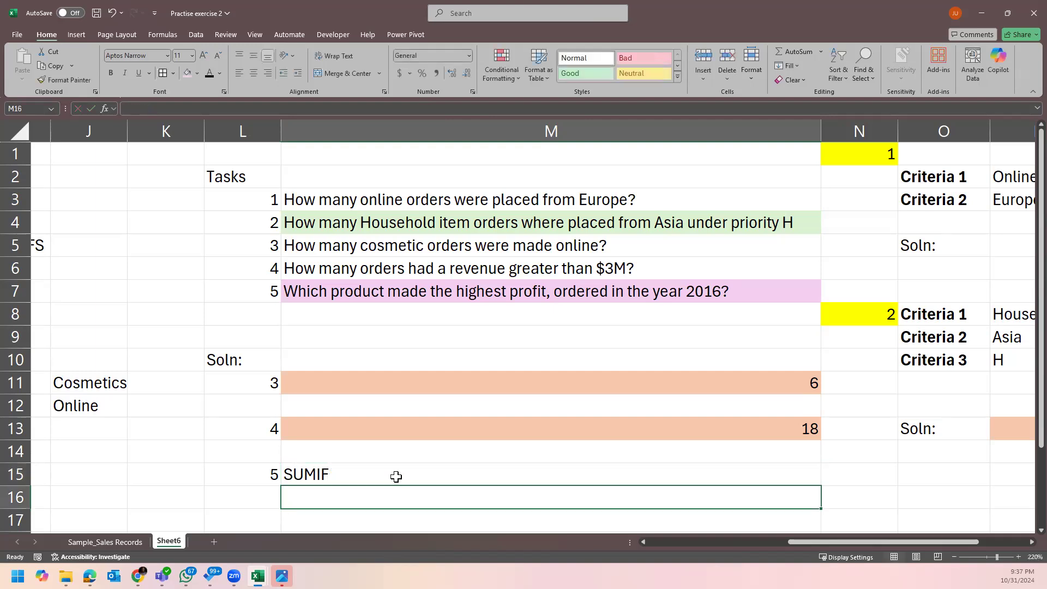
double_click(396, 476)
type("S")
key("Return")
type("SUMIF")
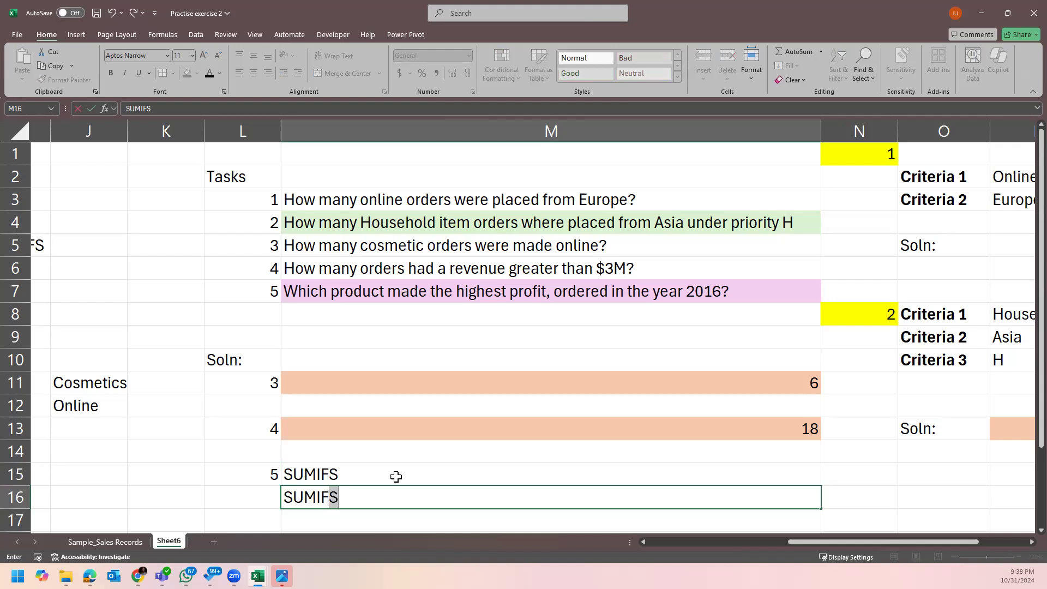
key("BackSpace")
key("Return")
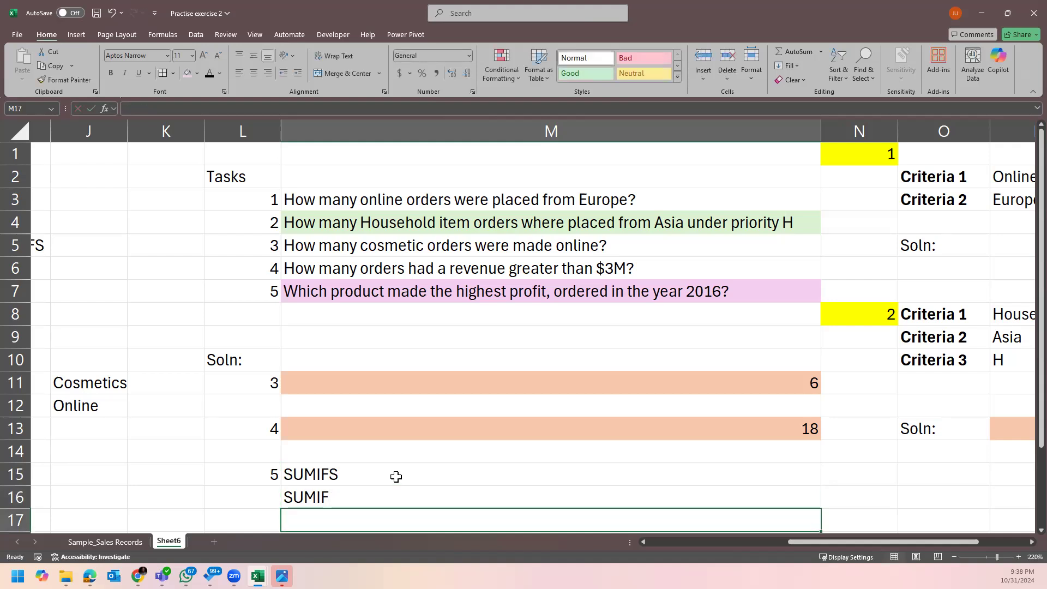
Clear the M15:M16 notes and switch to the Sample_Sales Records sheet.
left_click_drag(396, 476, 396, 492)
key("Delete")
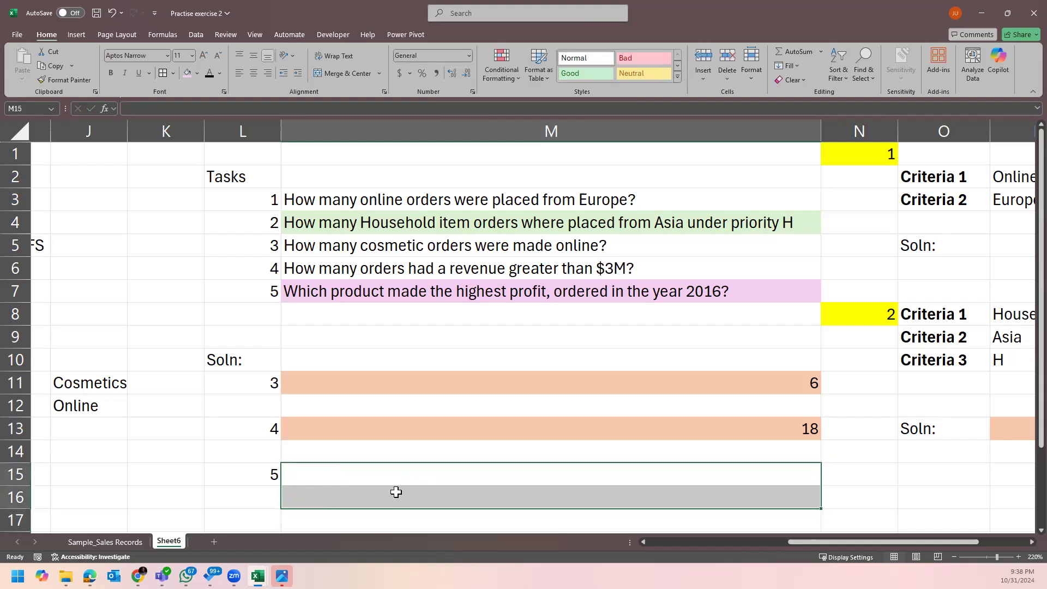
left_click(375, 476)
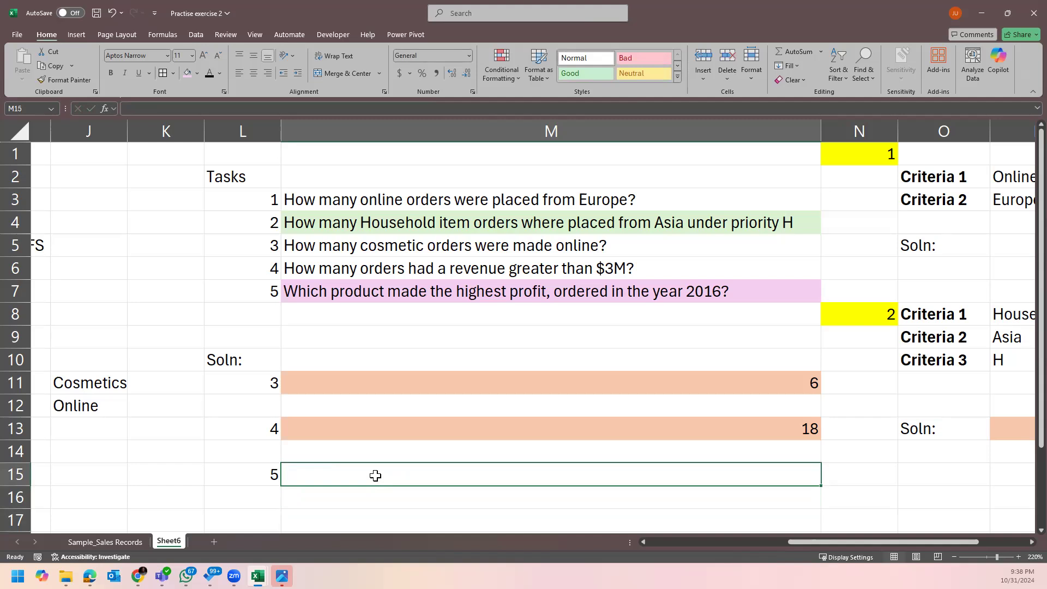
left_click(107, 542)
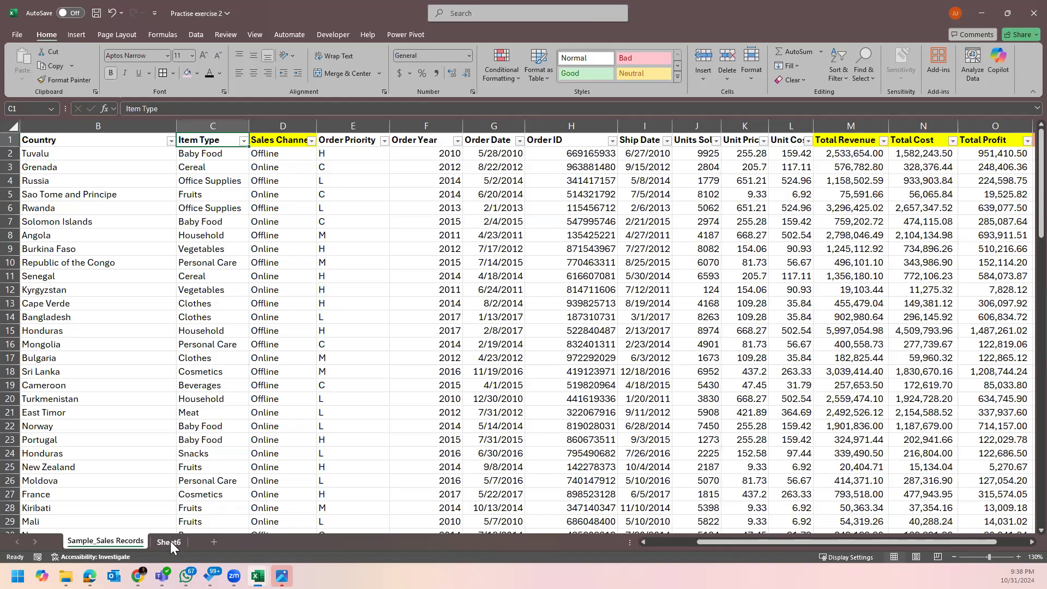
Copy the Item Type column into column F of a new sheet and autofit it.
left_click(215, 126)
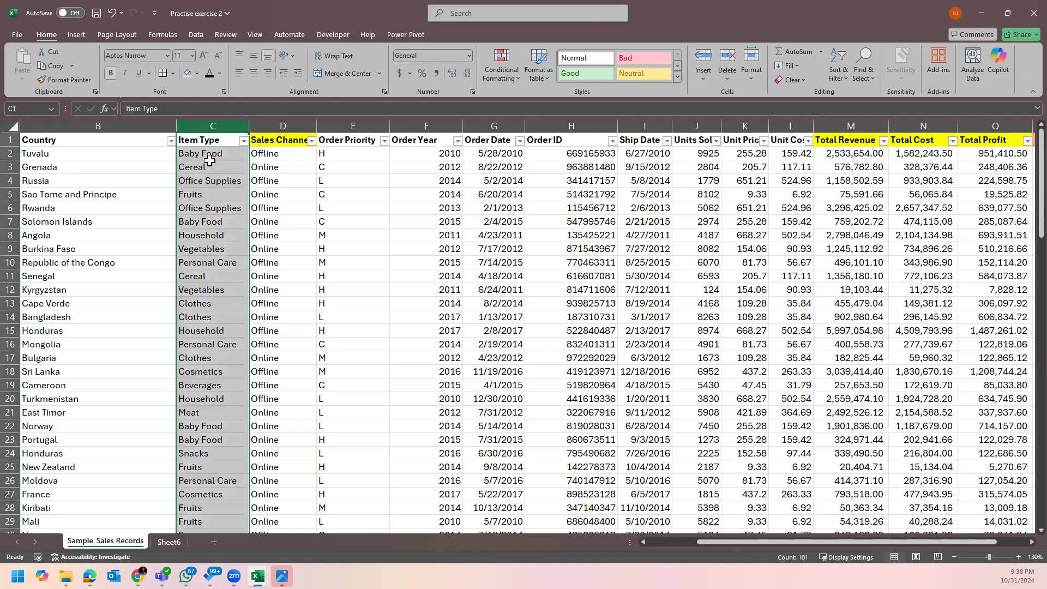
key("ctrl+c")
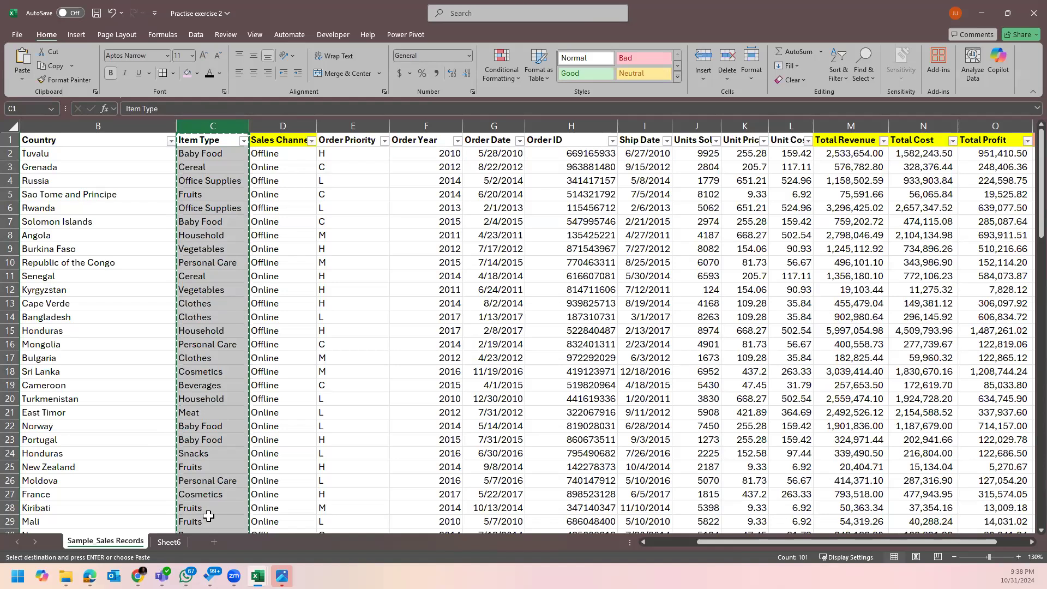
left_click(214, 542)
right_click(190, 139)
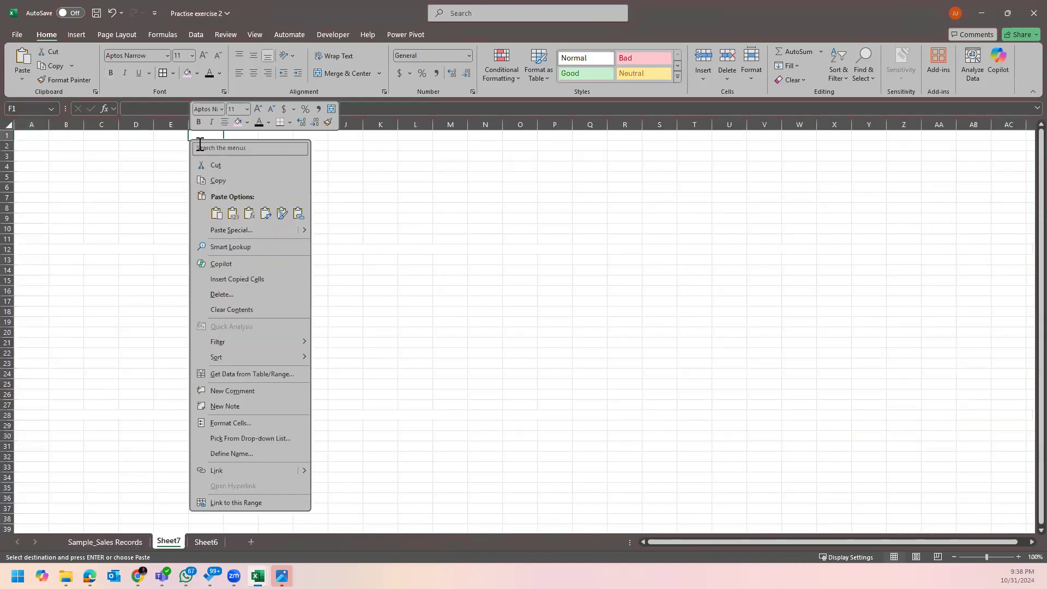
key("Escape")
left_click(198, 124)
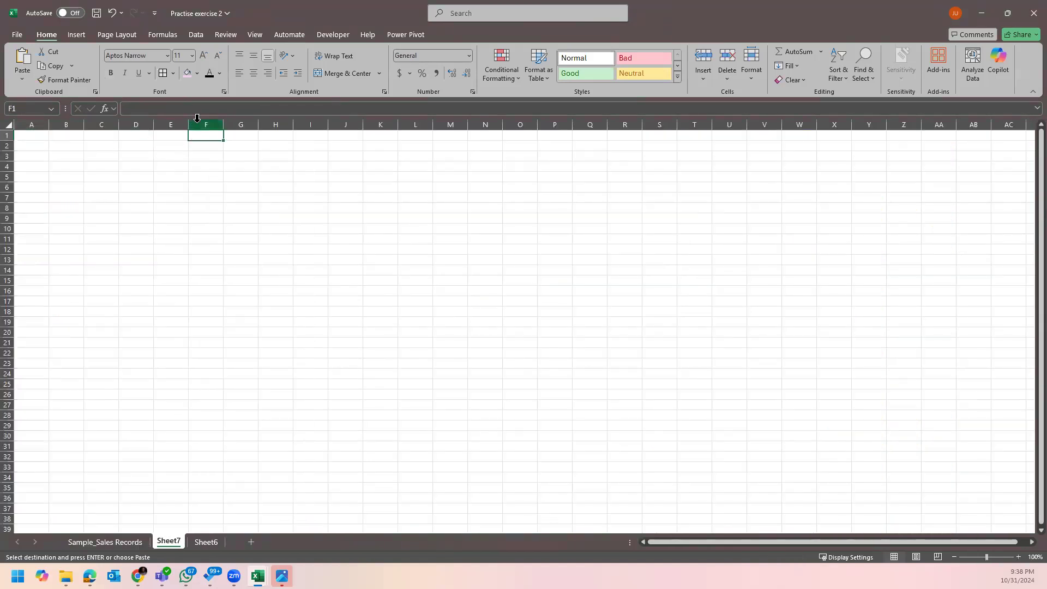
right_click(197, 125)
left_click(241, 197)
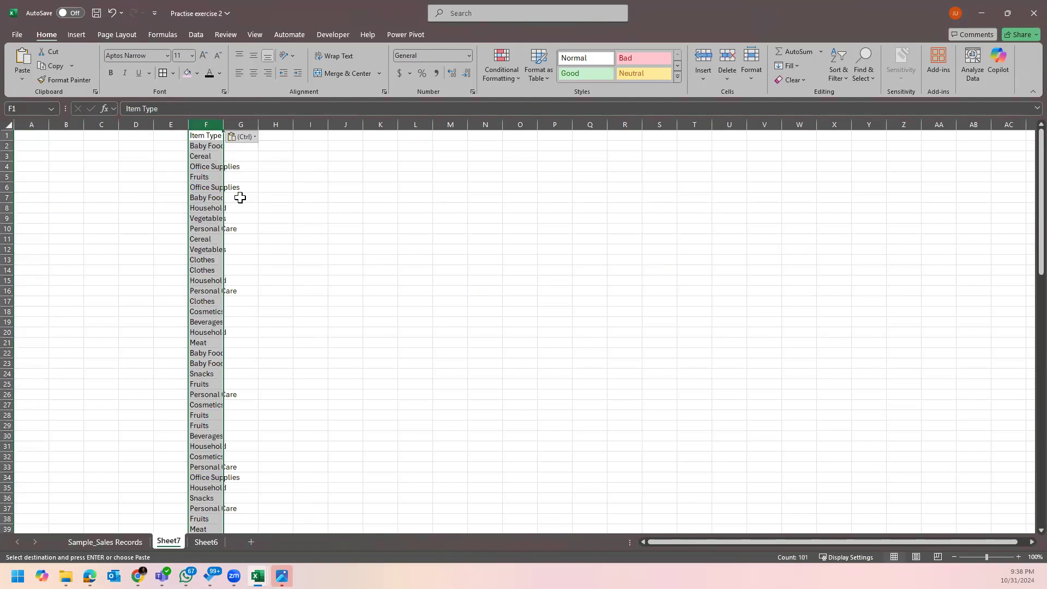
double_click(223, 123)
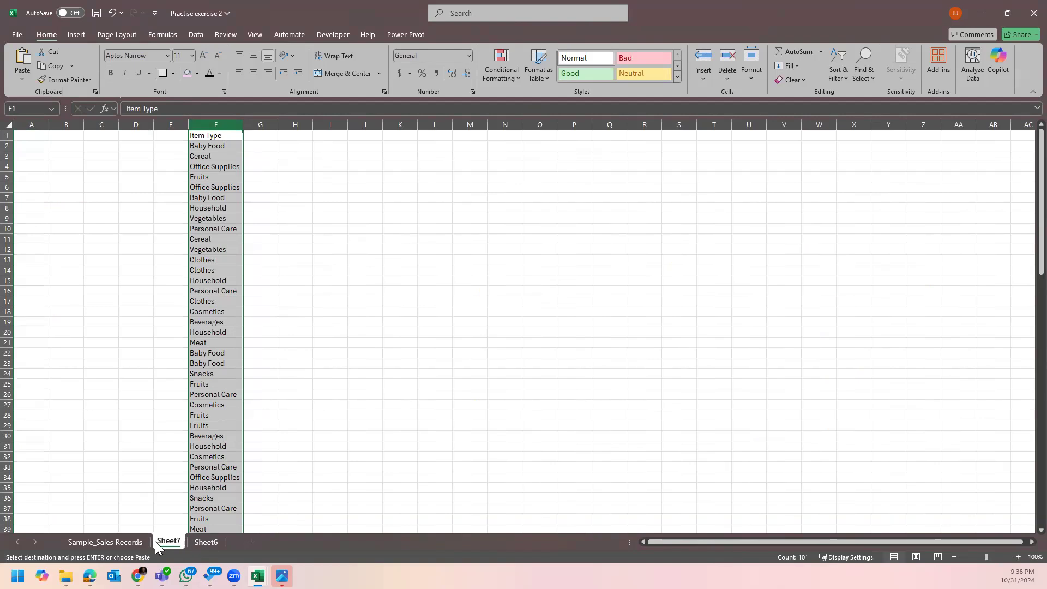
Copy the Order Year column into column G of Sheet7 and autofit it.
left_click(130, 539)
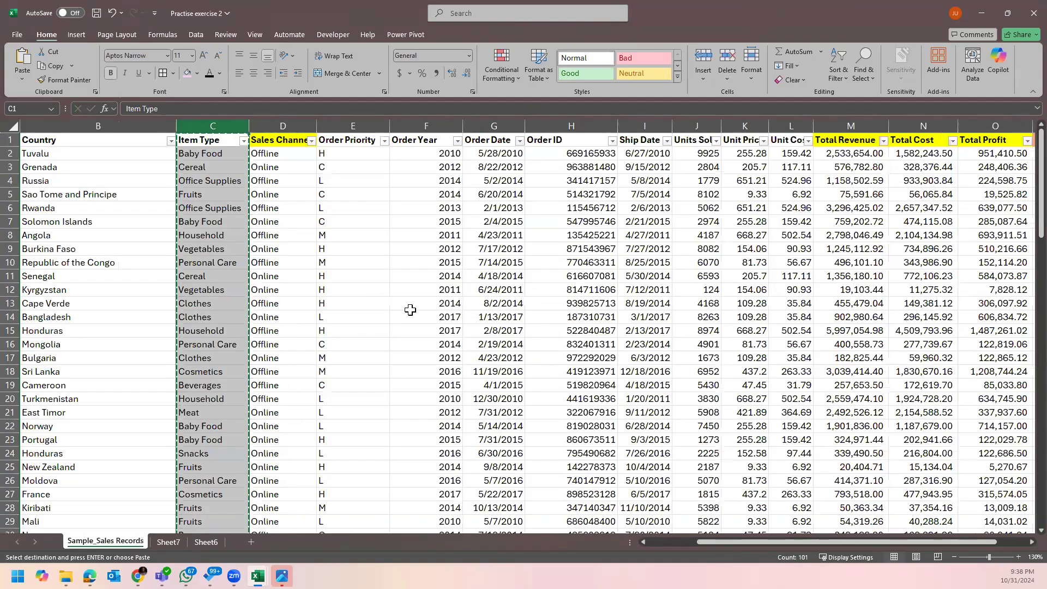
left_click(430, 121)
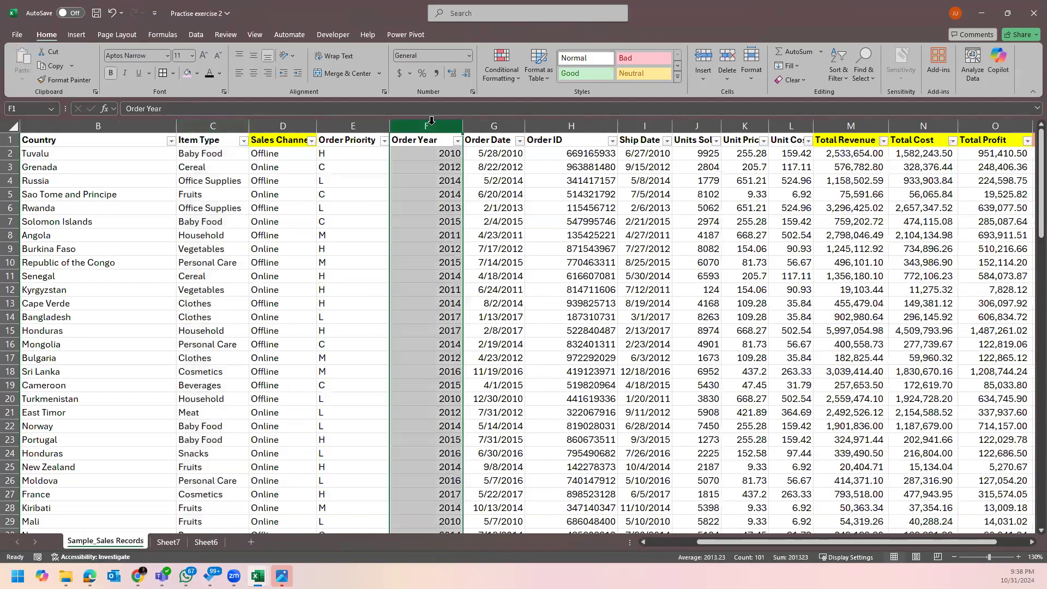
key("ctrl+c")
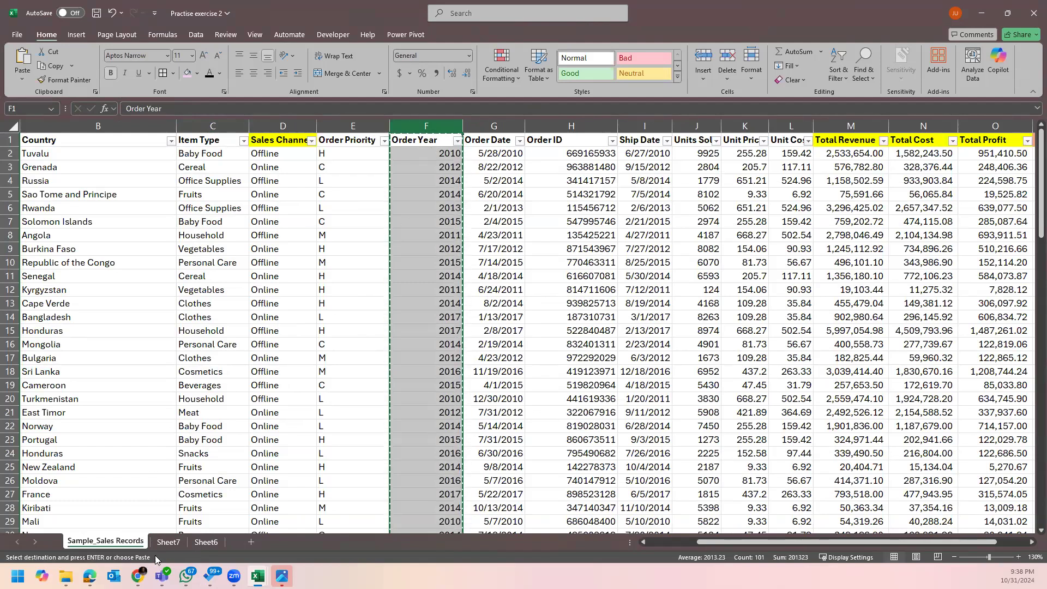
left_click(174, 546)
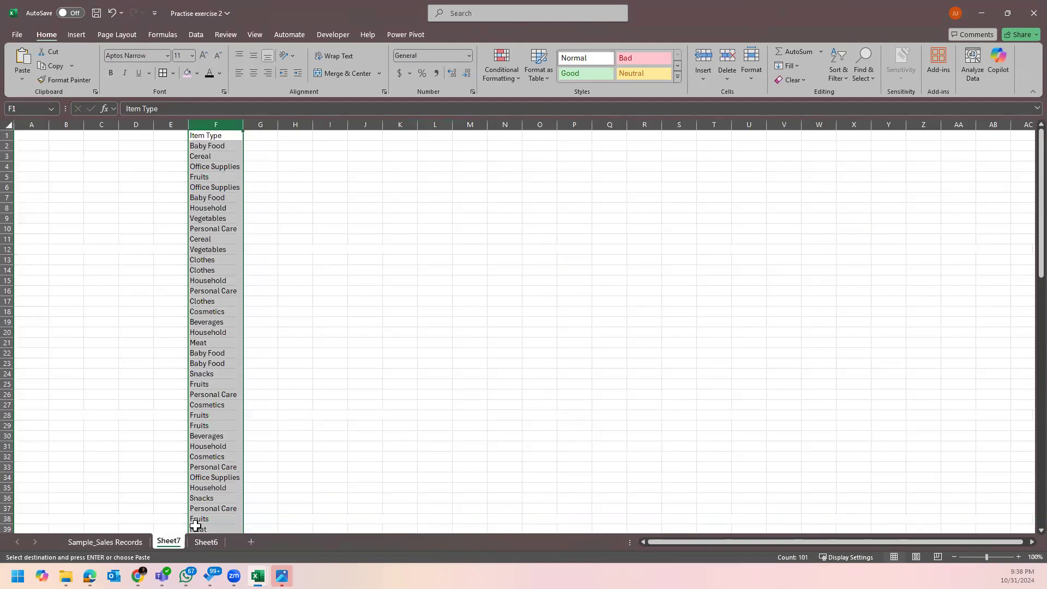
right_click(261, 124)
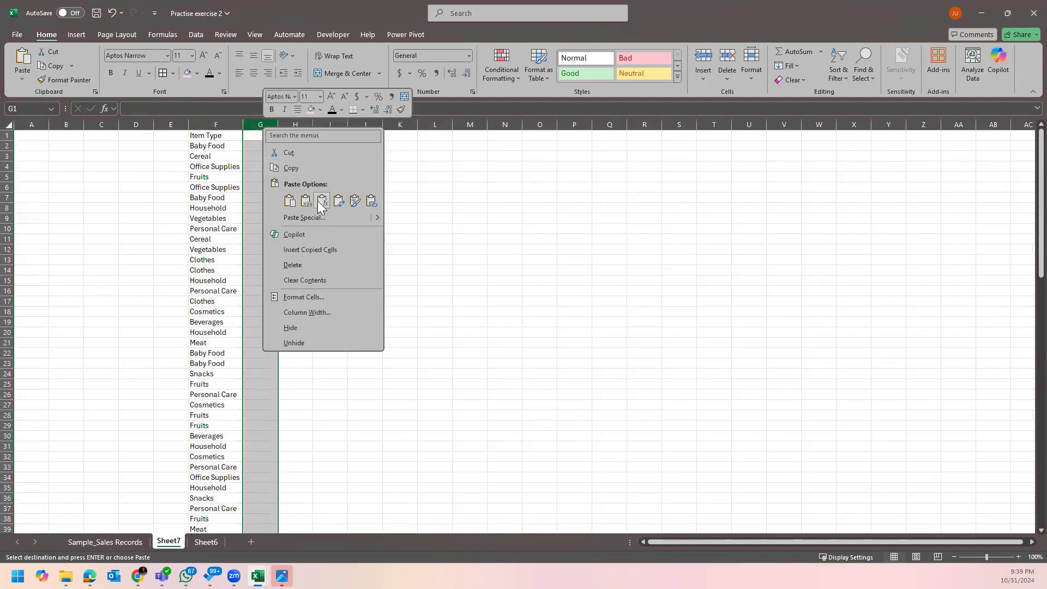
left_click(302, 203)
left_click_drag(213, 116, 267, 114)
double_click(278, 123)
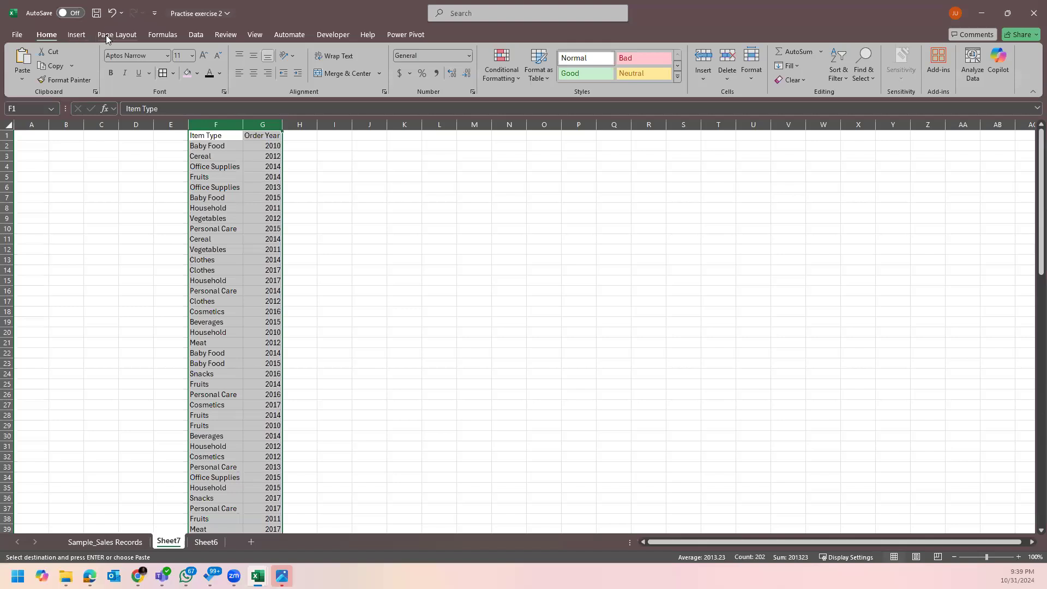
Remove duplicate Item Type and Order Year pairs from columns F:G, dropping 39 rows.
left_click(69, 36)
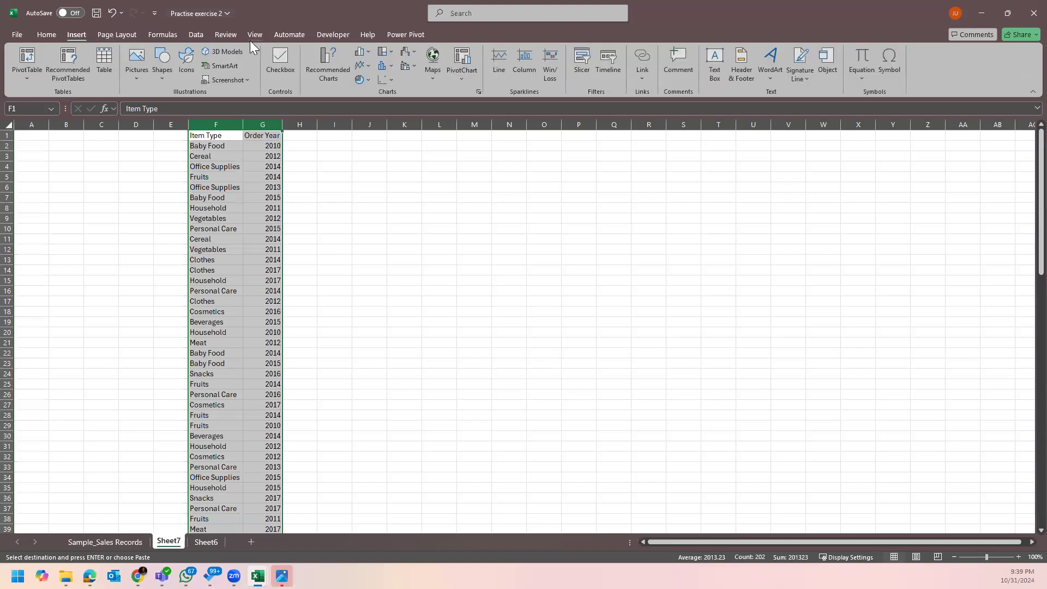
left_click(202, 35)
left_click(688, 58)
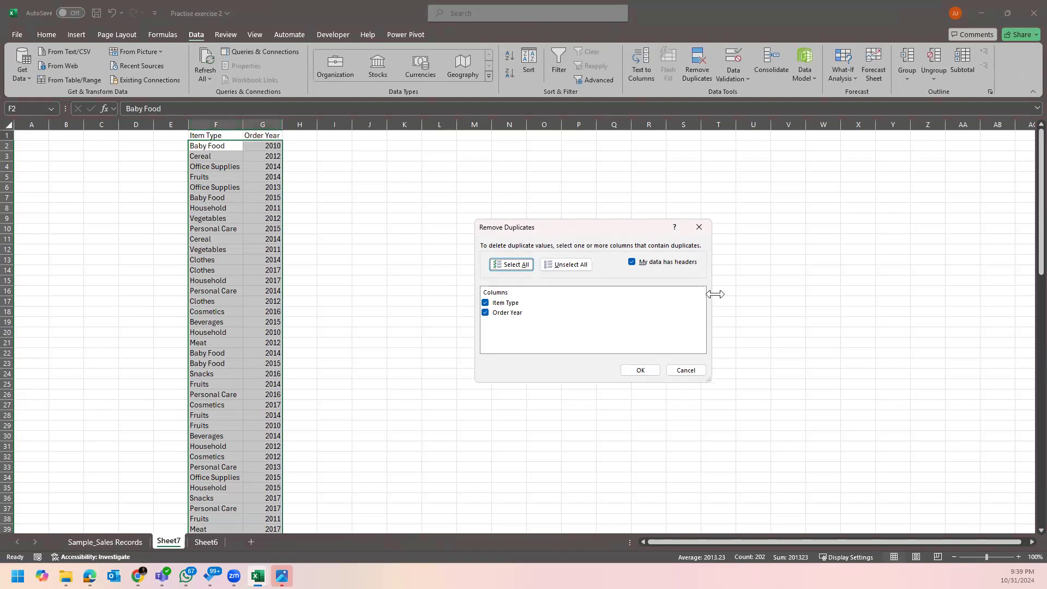
left_click(654, 369)
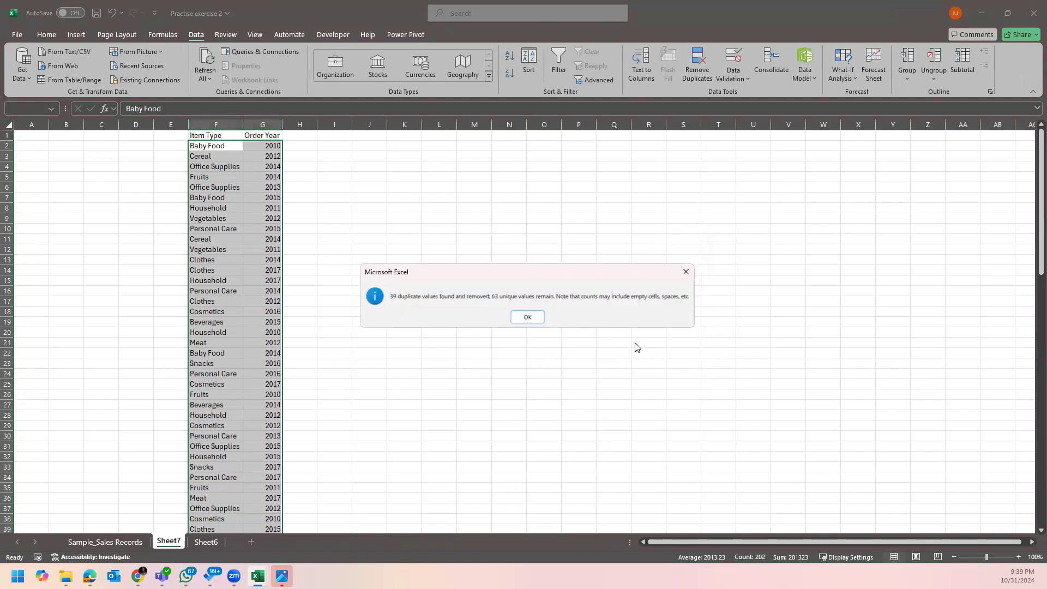
left_click(527, 316)
scroll(546, 348, "down", 11)
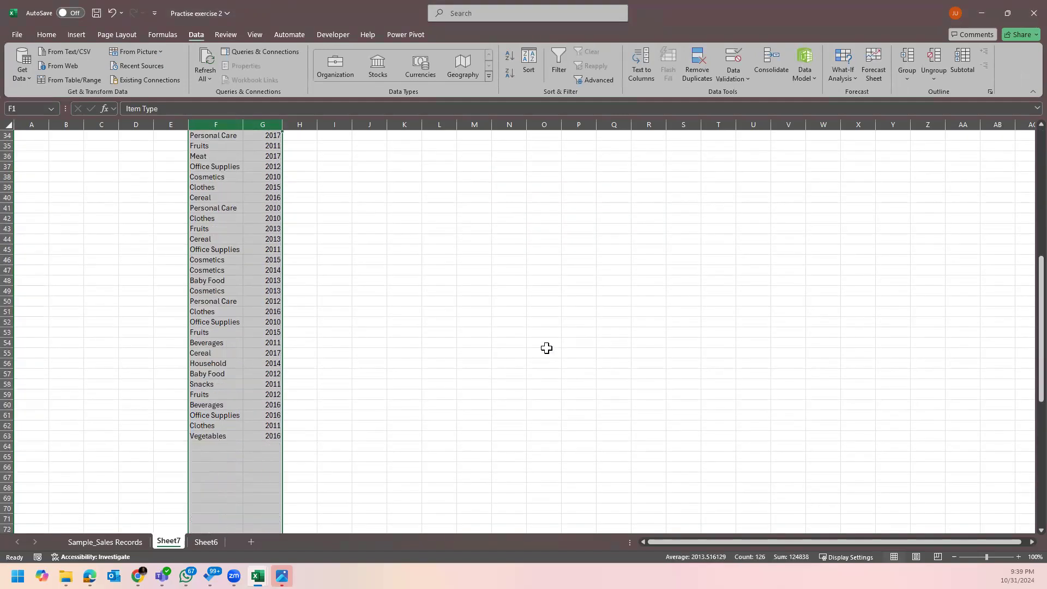
scroll(500, 334, "up", 11)
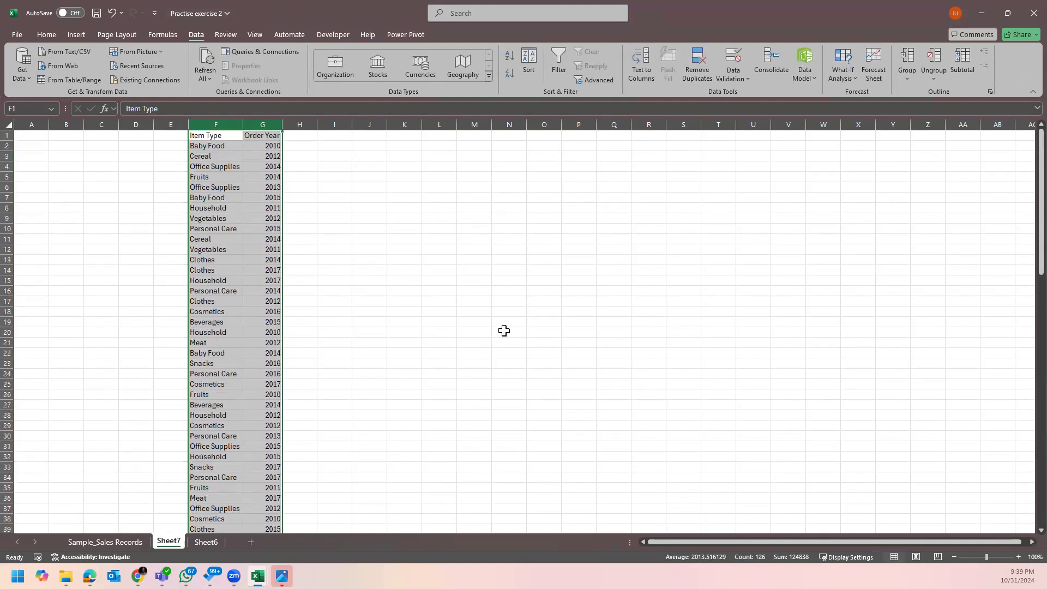
left_click(517, 287)
scroll(515, 290, "up", 3, "ctrl")
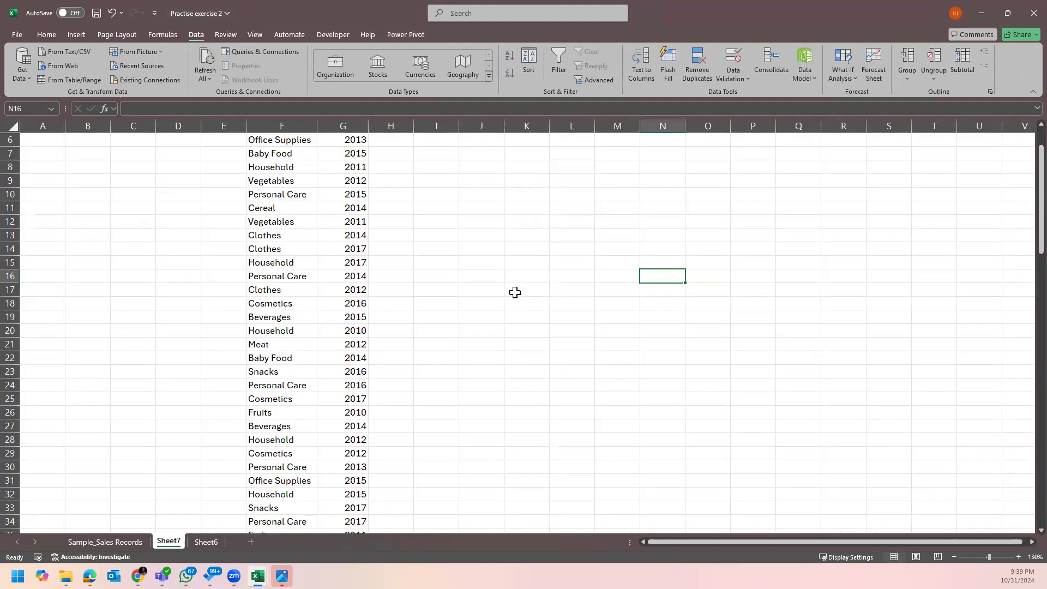
scroll(334, 346, "down", 13)
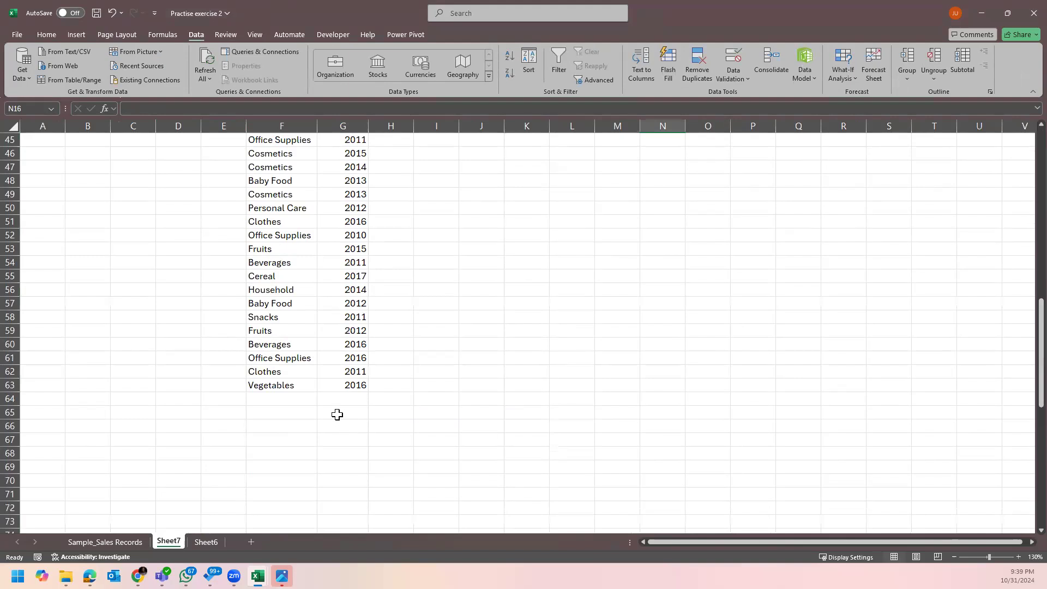
scroll(334, 382, "up", 9)
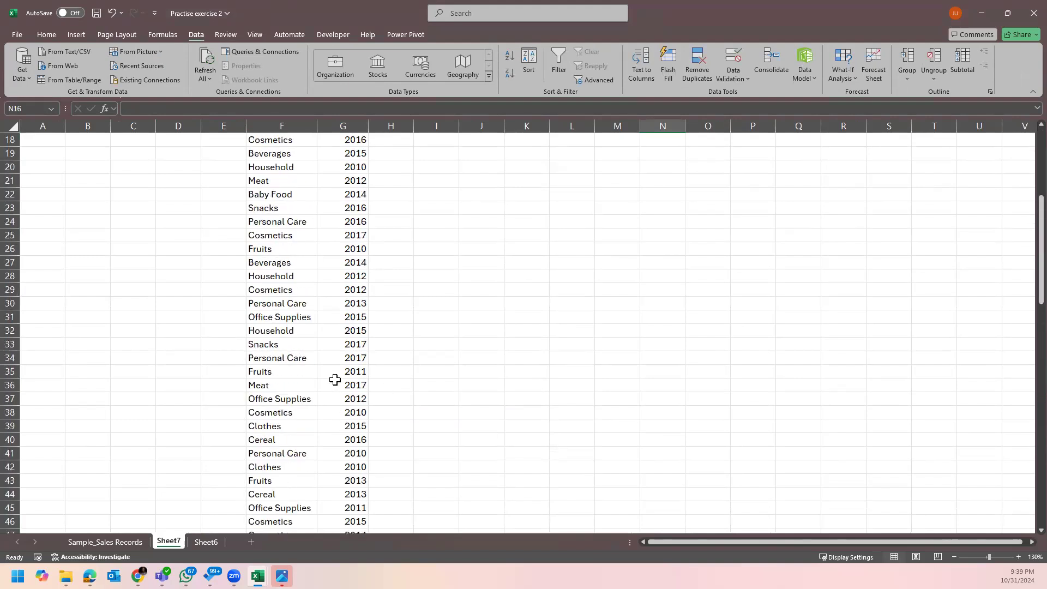
scroll(334, 380, "up", 6)
Make the Item Type and Order Year headers in F1:G1 bold.
left_click(484, 217)
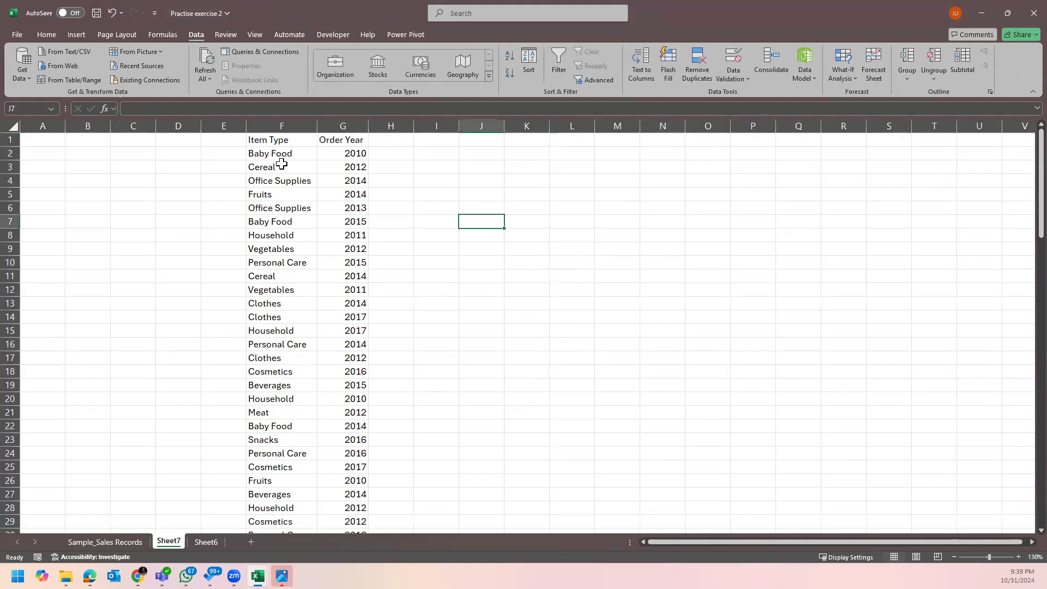
left_click(280, 140)
key("shift+Right")
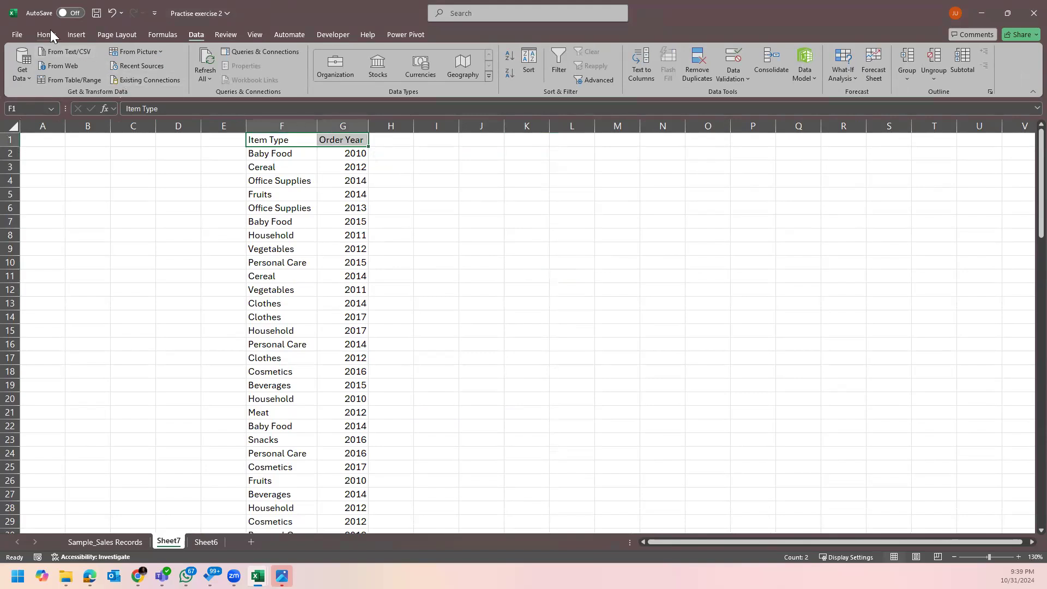
left_click(47, 34)
left_click(110, 72)
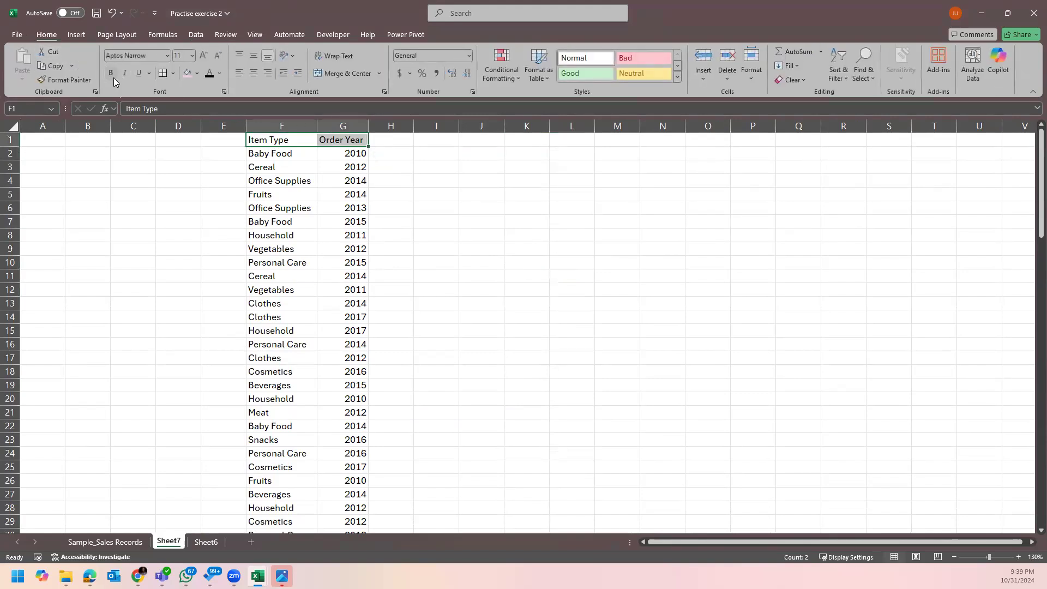
left_click(482, 212)
left_click(347, 138)
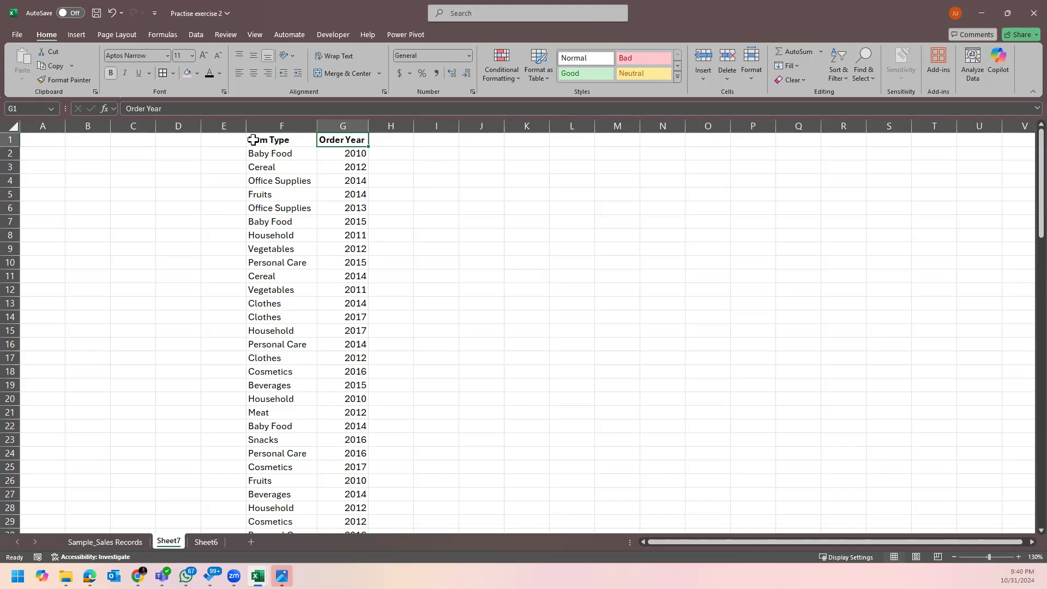
Remove duplicates from the Order Year column G alone, leaving 8 unique years.
left_click(265, 121)
left_click(345, 117)
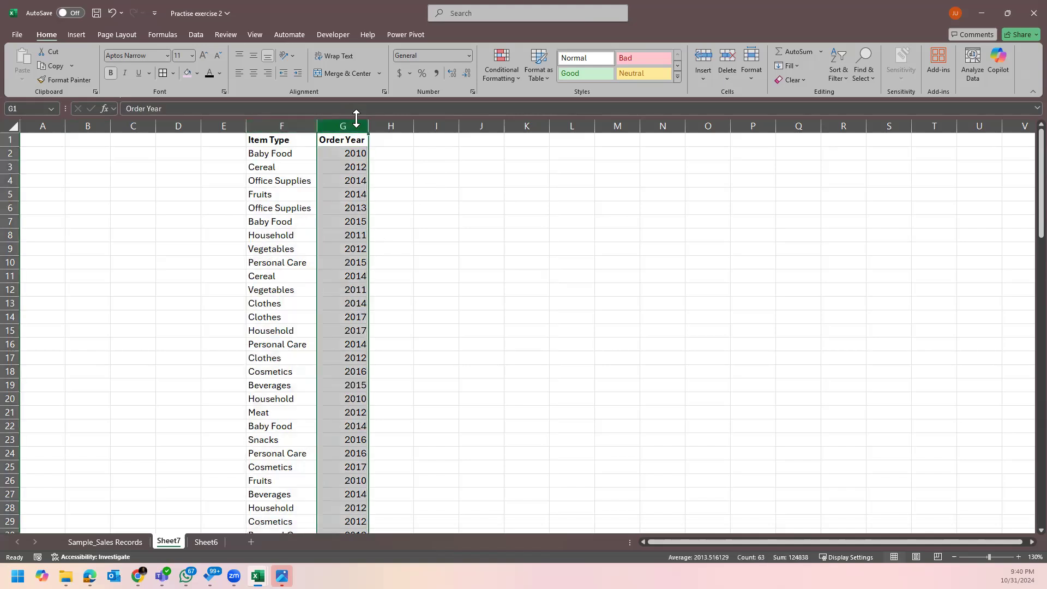
left_click(194, 35)
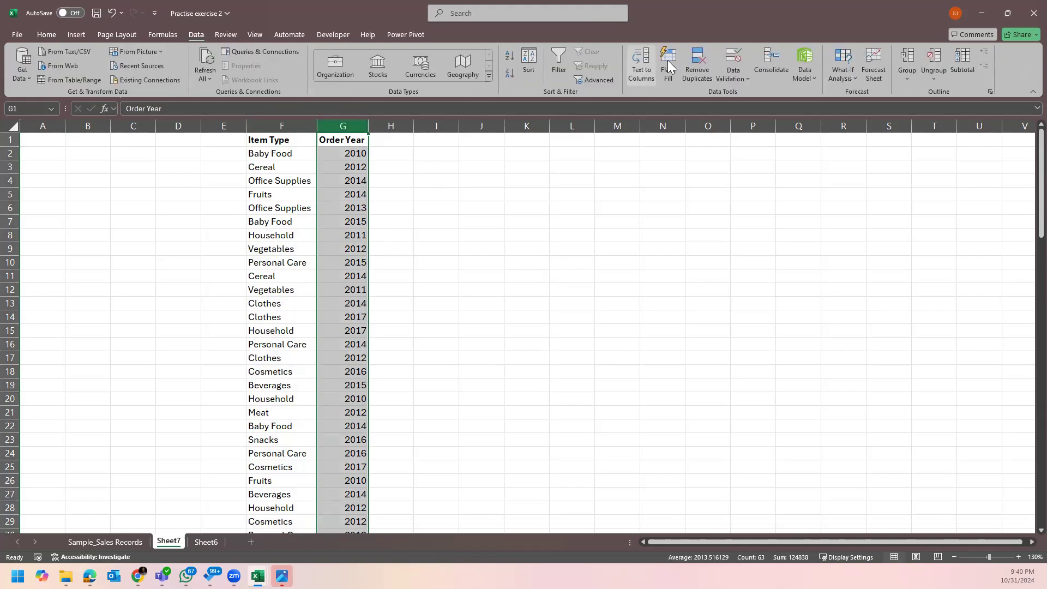
left_click(696, 71)
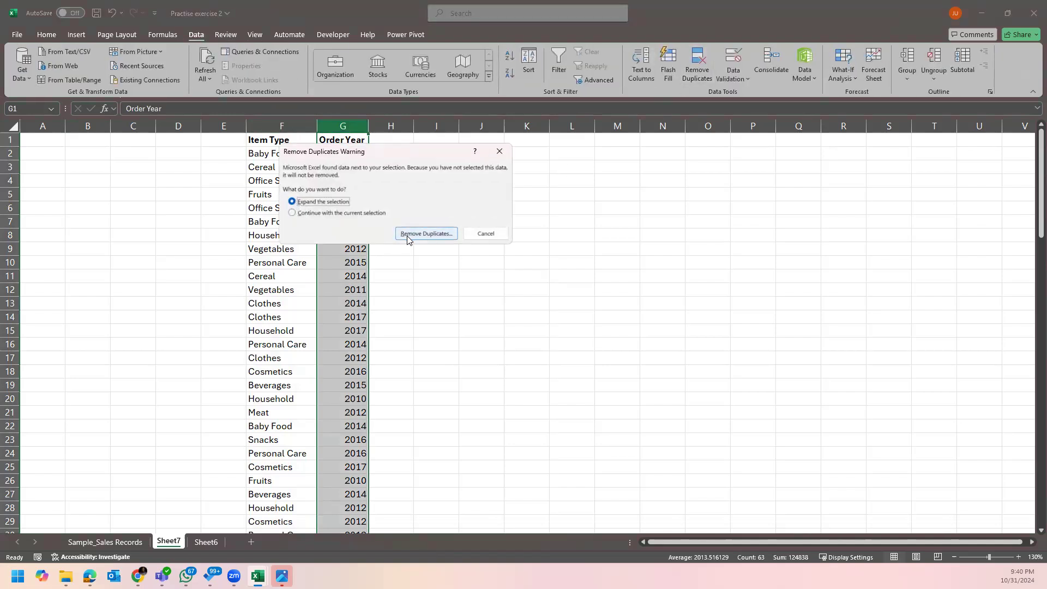
left_click(373, 213)
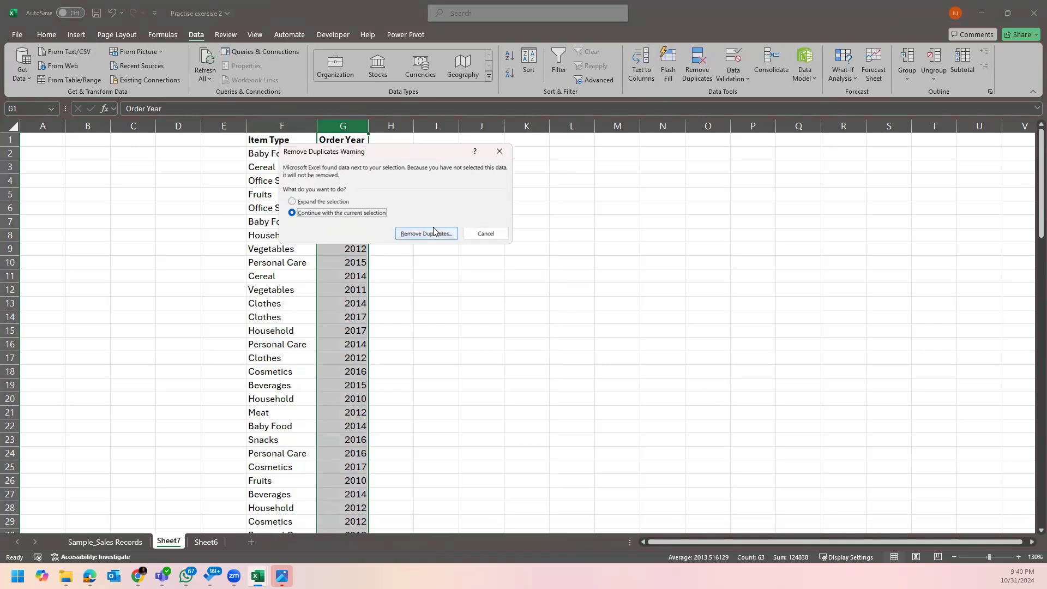
left_click(428, 232)
left_click(635, 370)
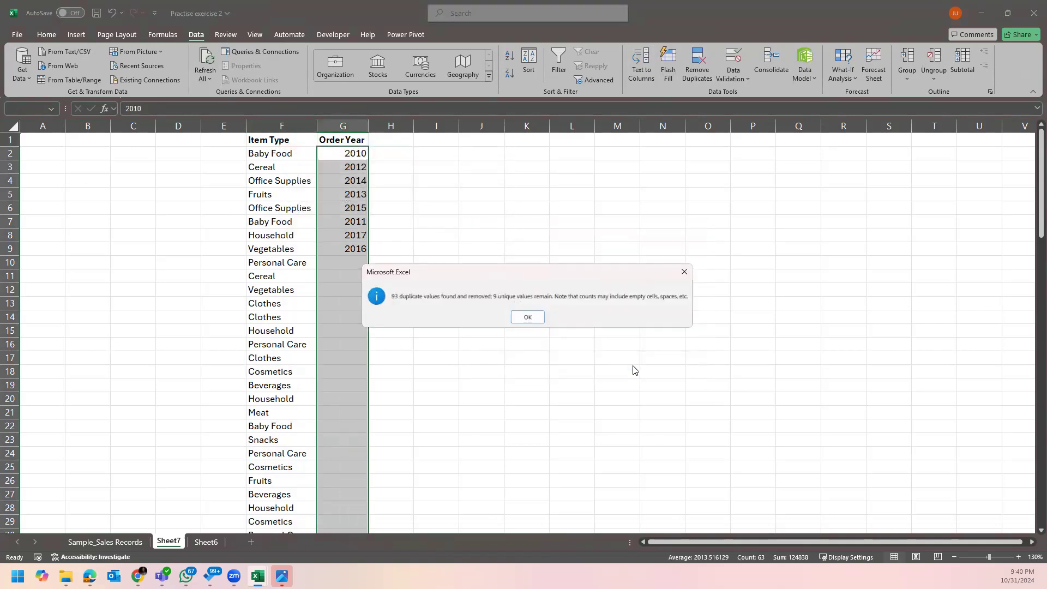
left_click(525, 316)
Remove duplicates from the Item Type column F alone, leaving 12 item types.
left_click(286, 126)
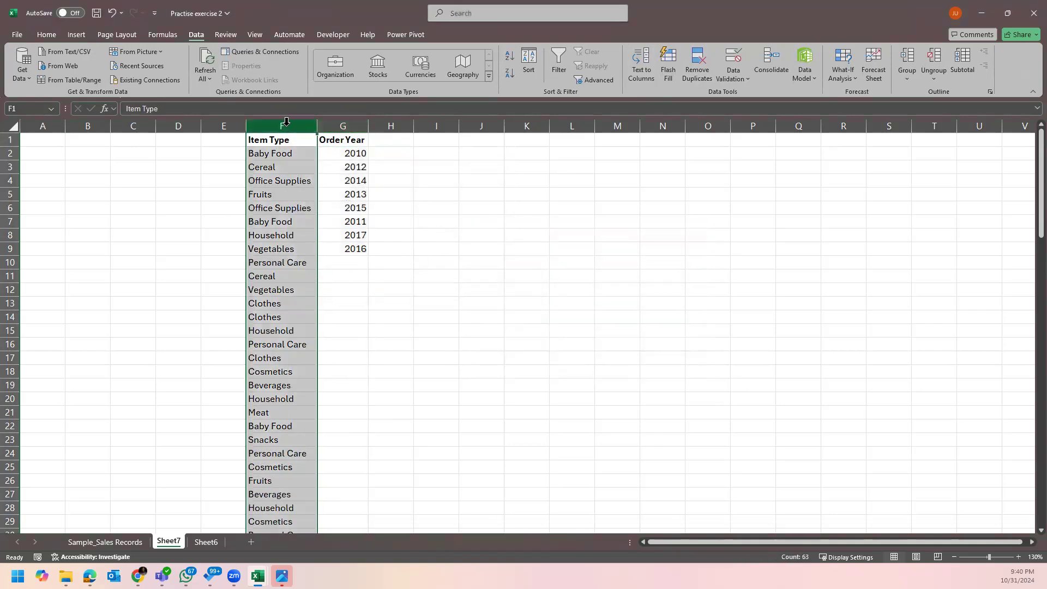
left_click(690, 61)
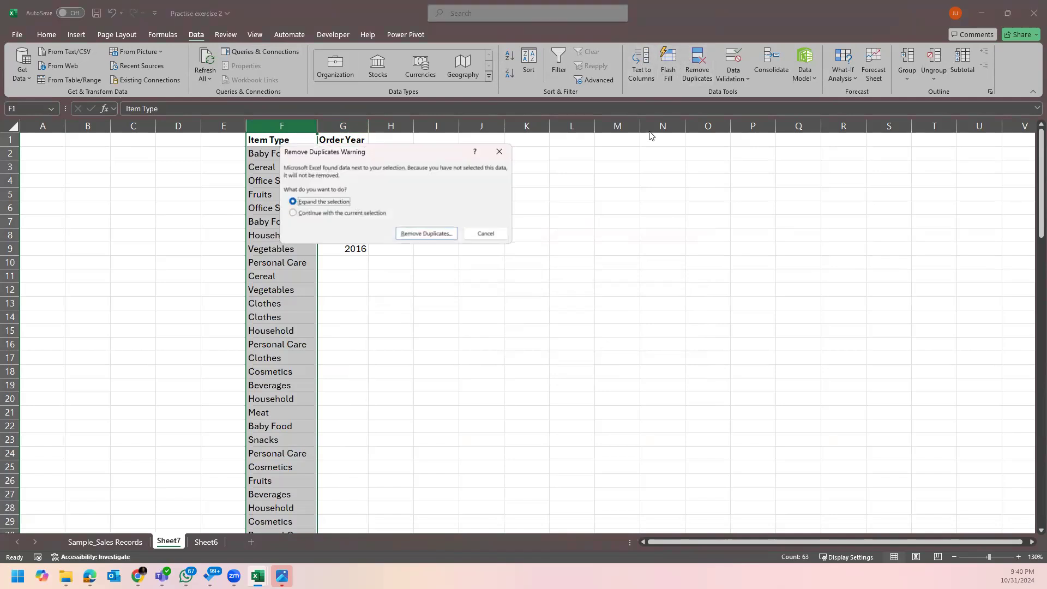
left_click(348, 214)
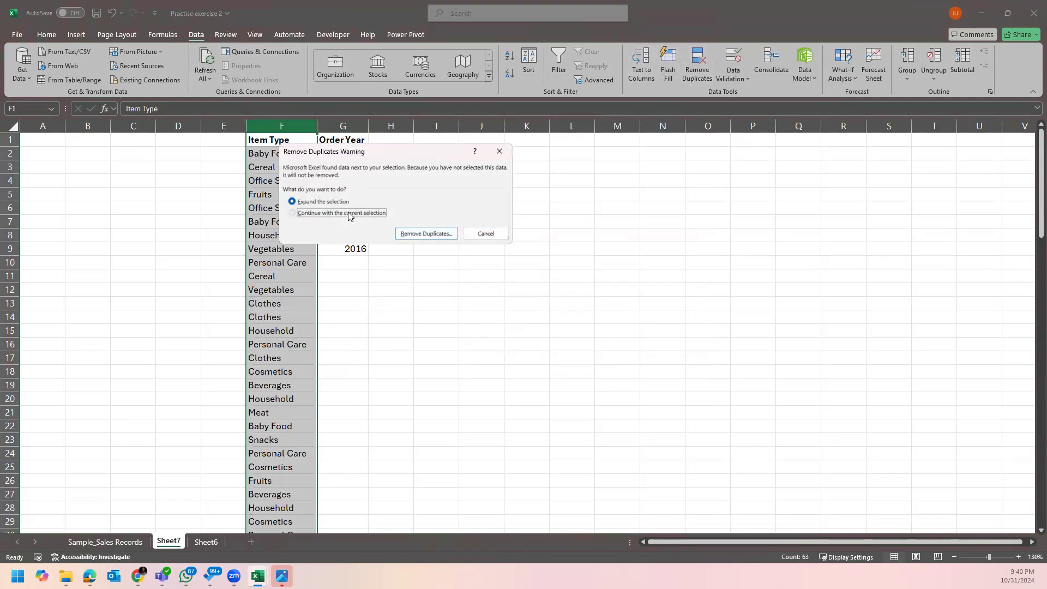
left_click(431, 233)
left_click(623, 370)
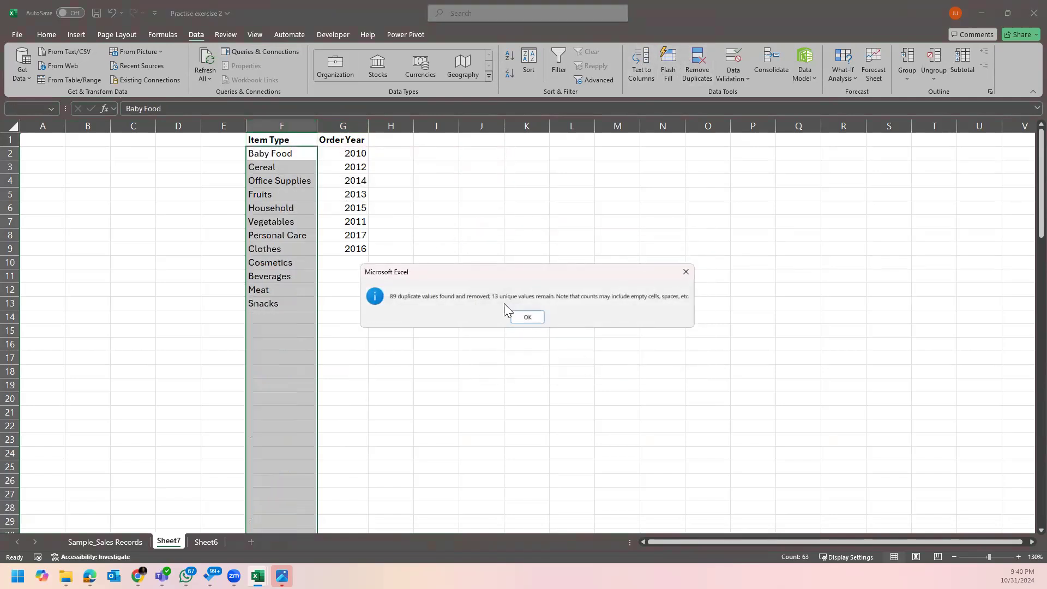
left_click(532, 318)
left_click(435, 259)
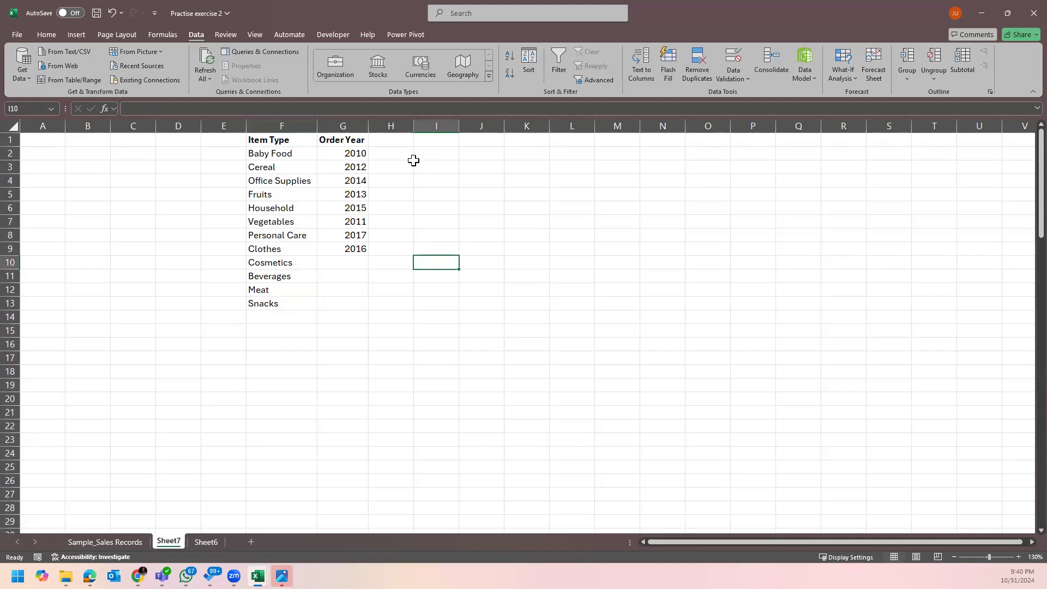
left_click(398, 153)
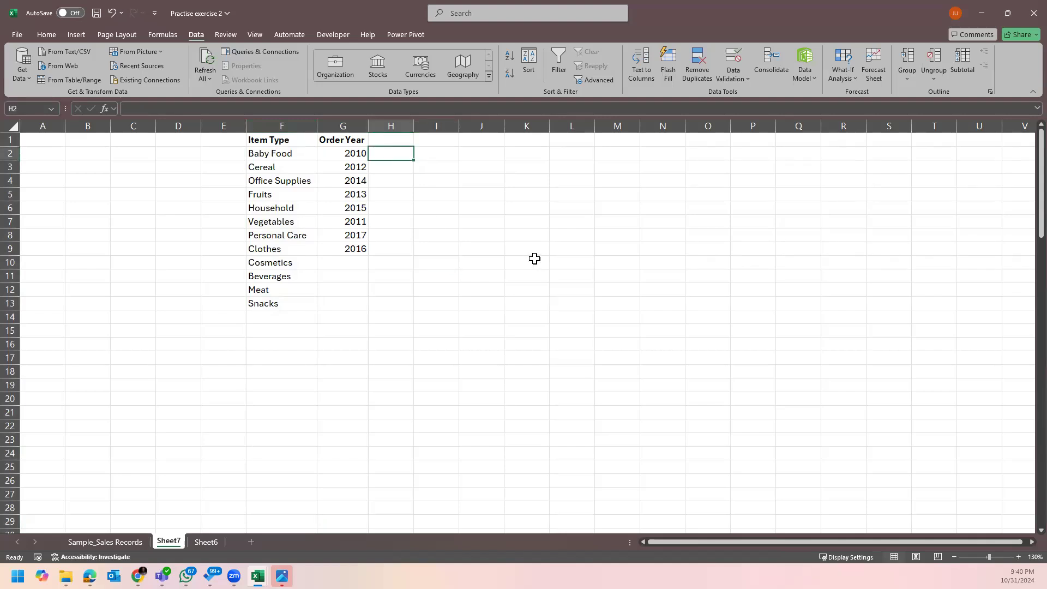
Start =SUMIFS in H2 using 'Sample_Sales Records'!O:O (Total Profit) as the sum range.
scroll(535, 256, "up", 2, "ctrl")
left_click_drag(1040, 184, 1019, 167)
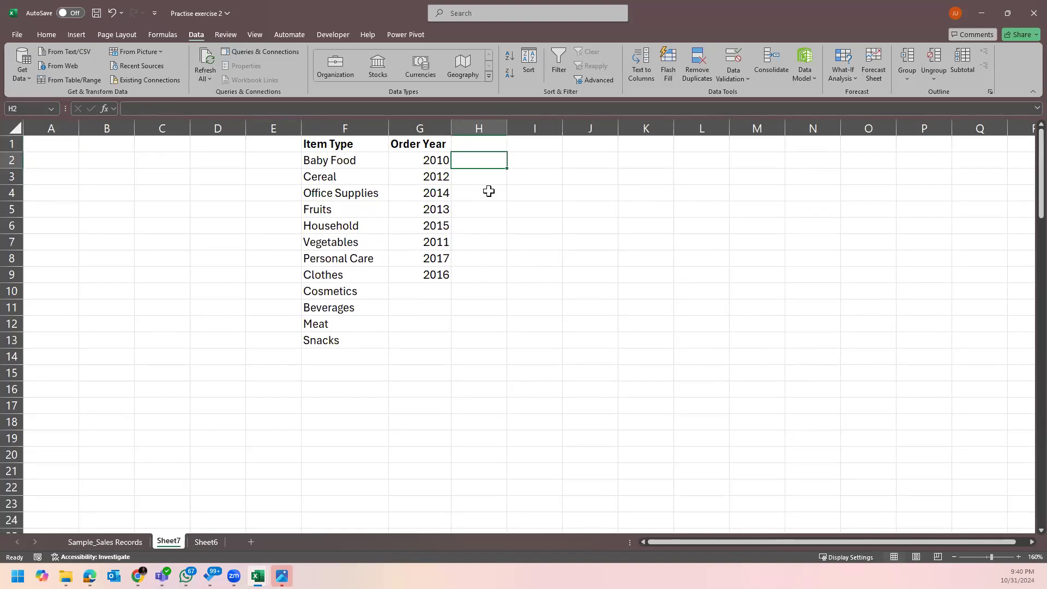
type("=sumif")
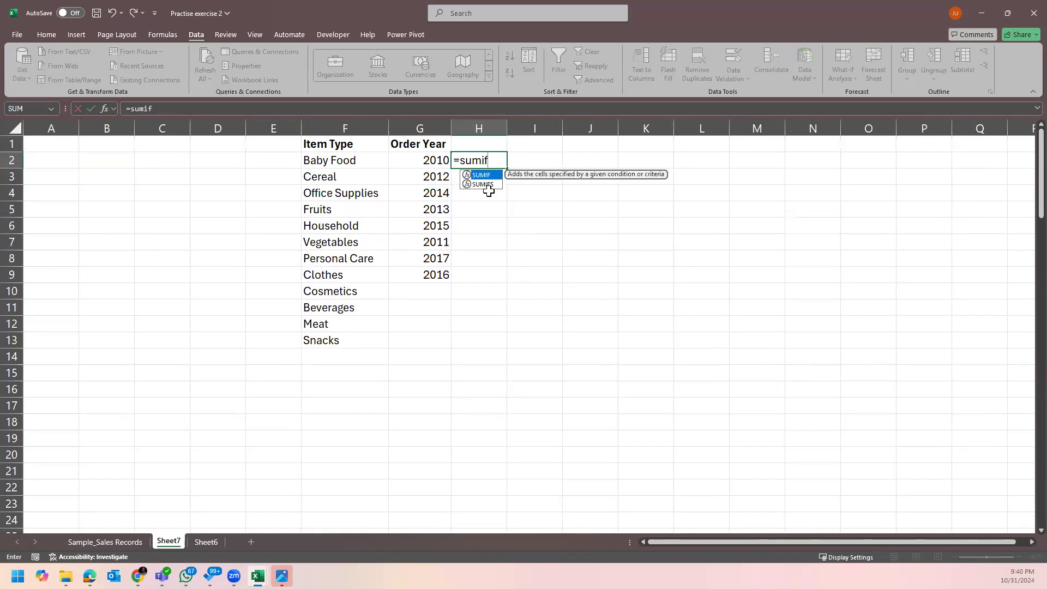
type("s")
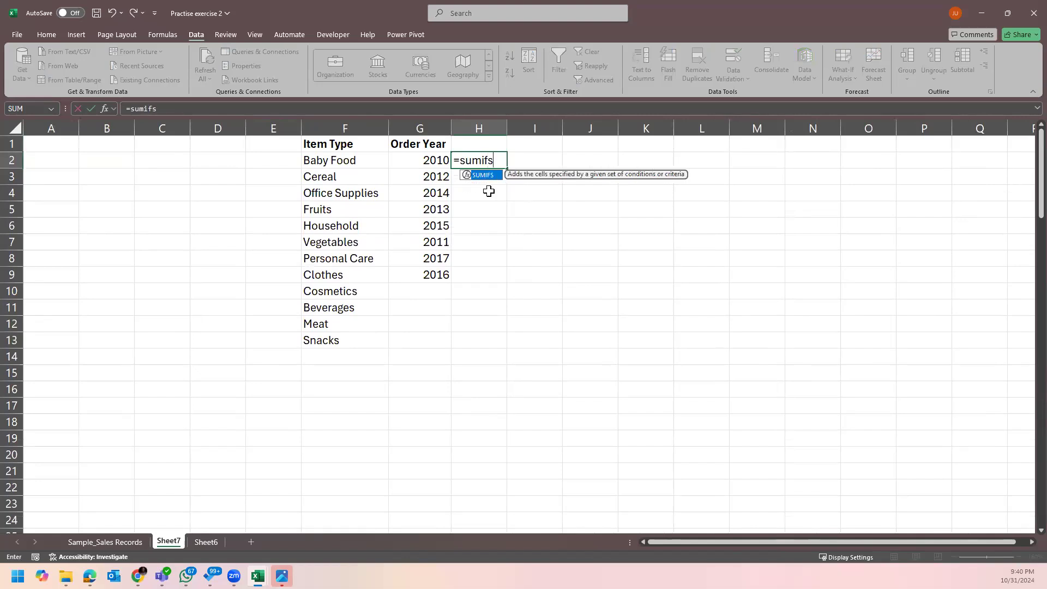
key("Tab")
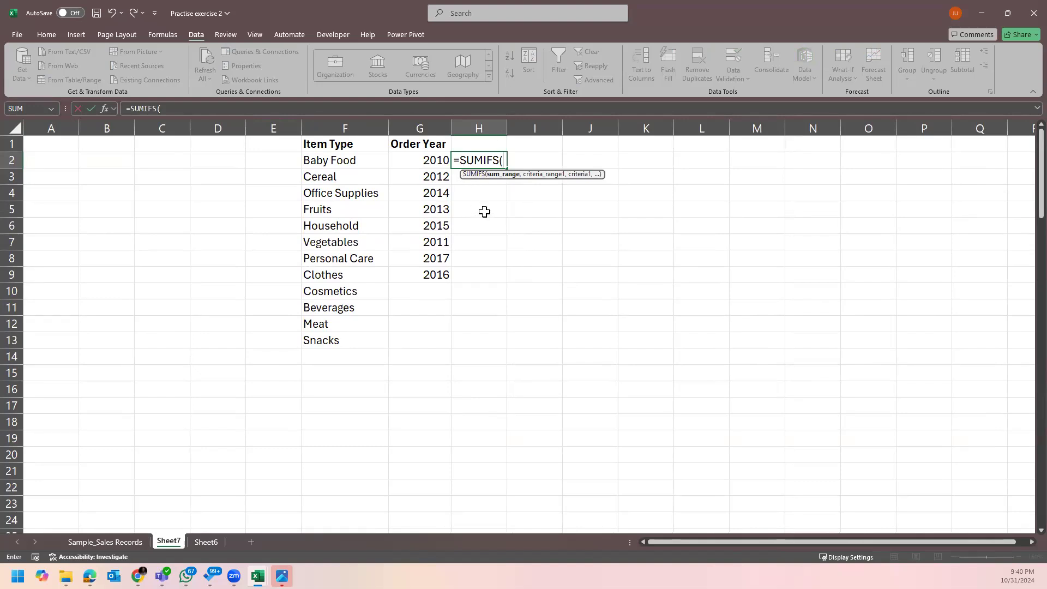
left_click(140, 542)
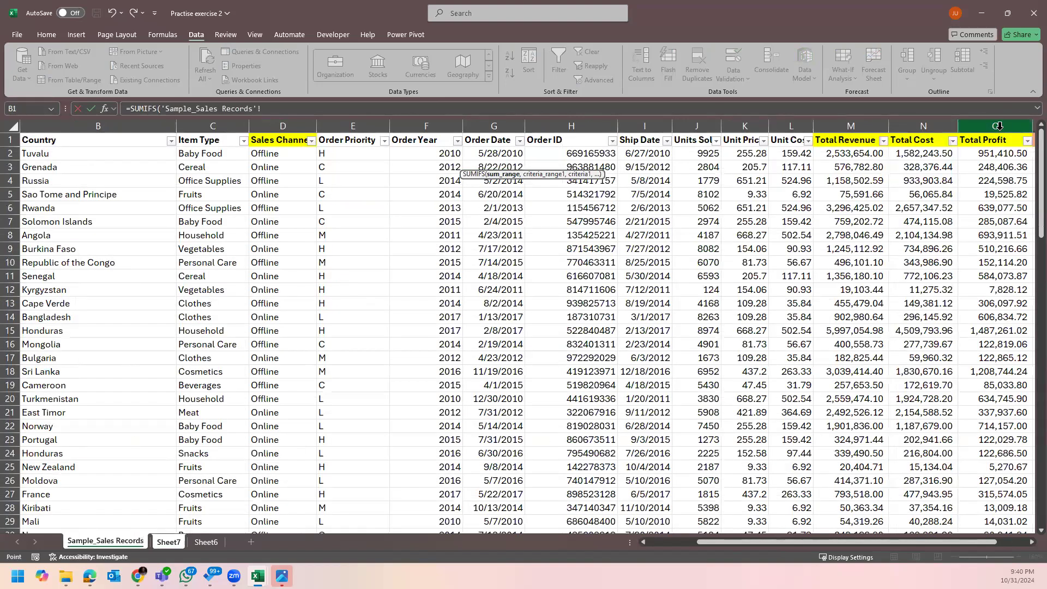
left_click(999, 120)
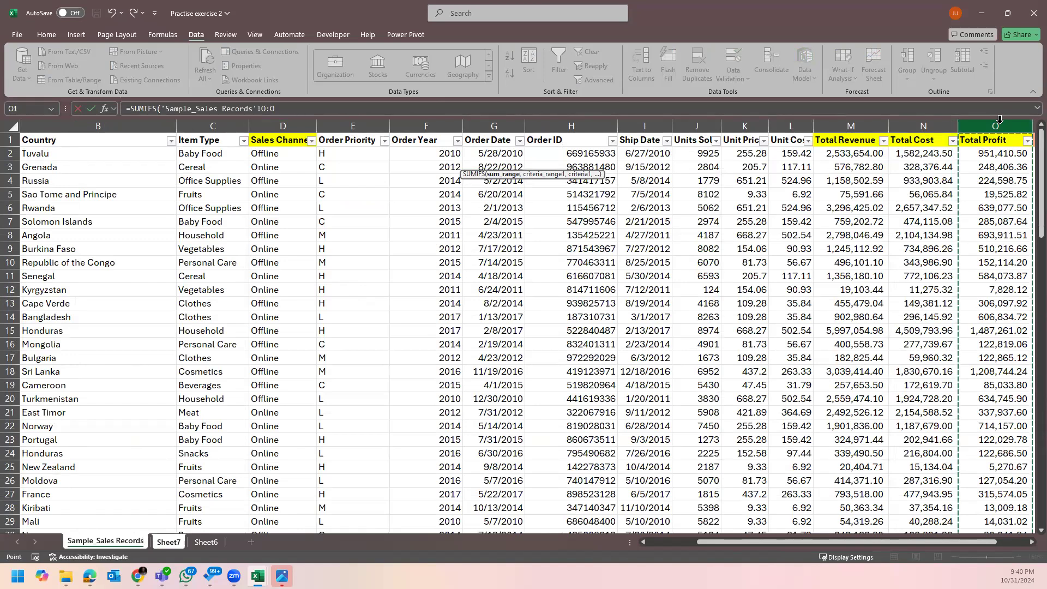
type(",")
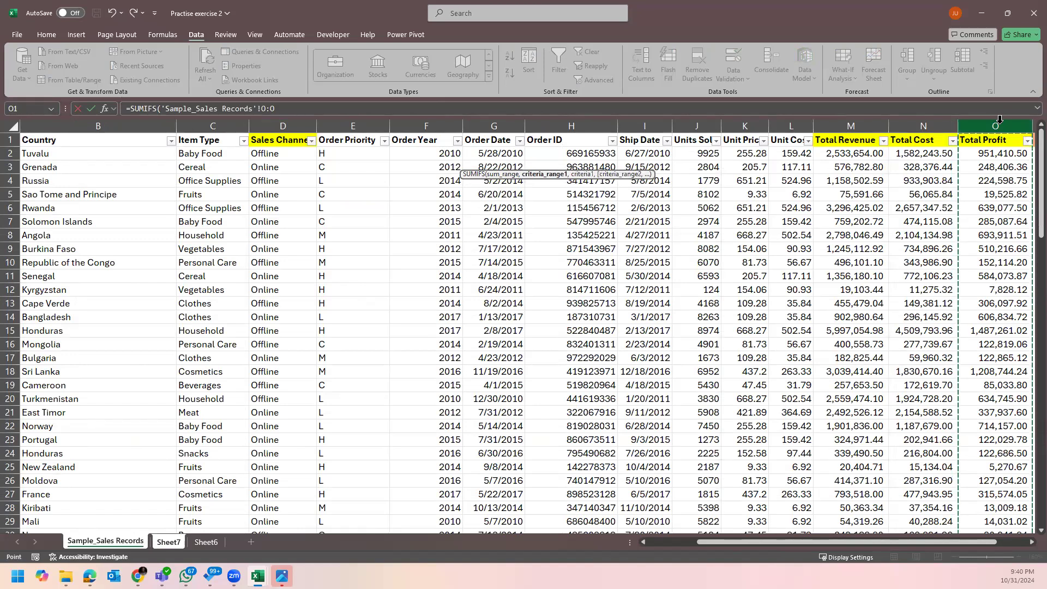
left_click(210, 542)
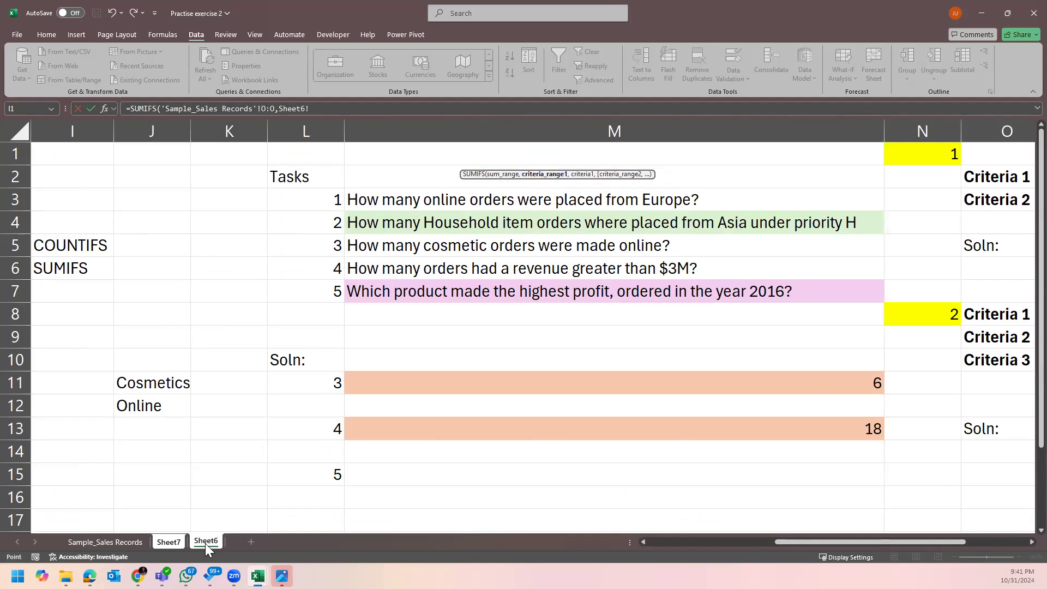
left_click(175, 544)
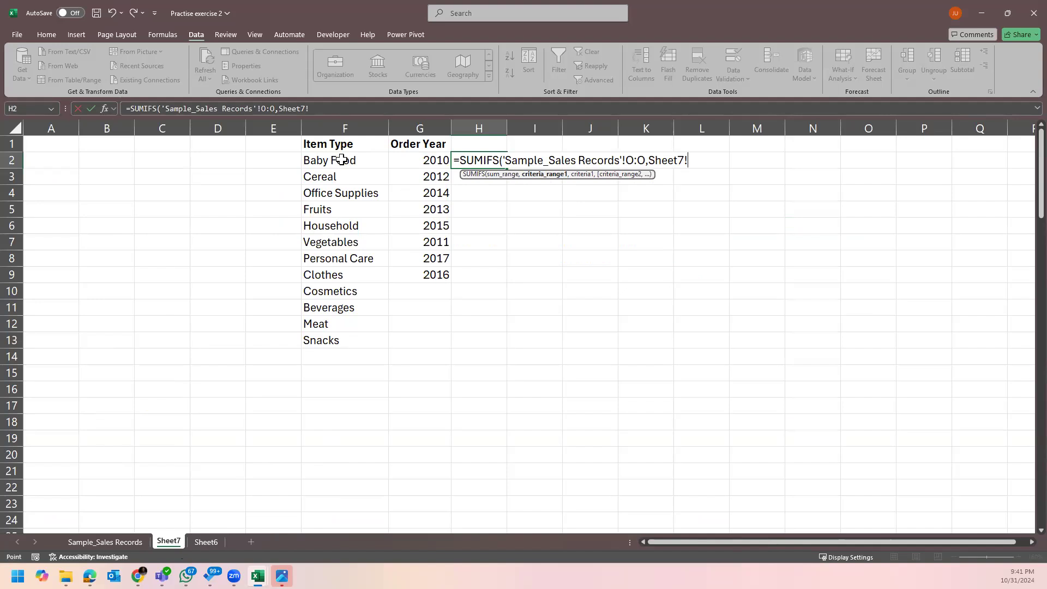
Add the Item Type column F:F as criteria range with F2 (Baby Food) as criterion.
left_click(122, 541)
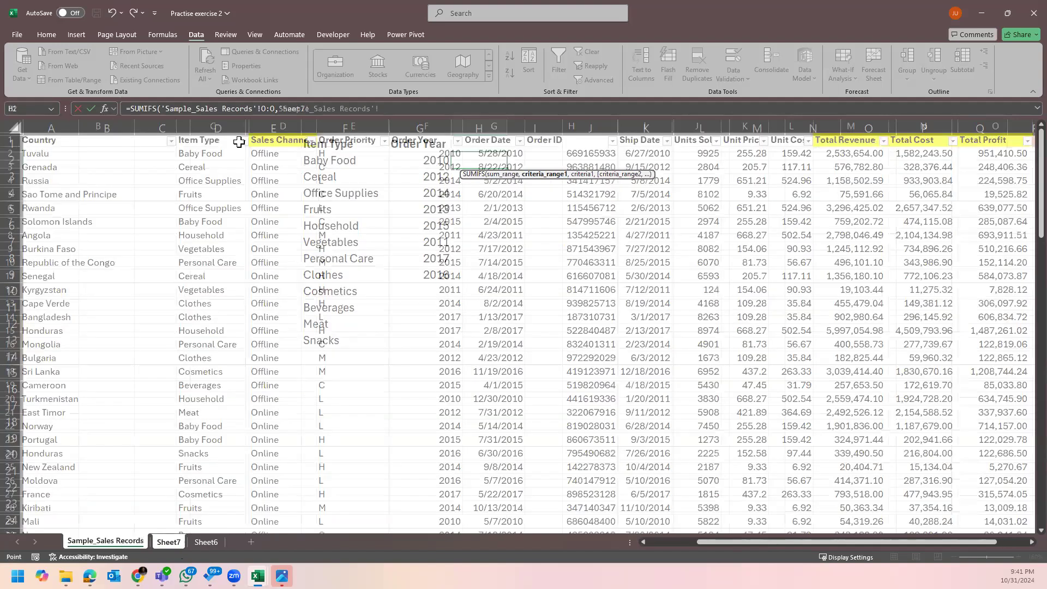
left_click(218, 125)
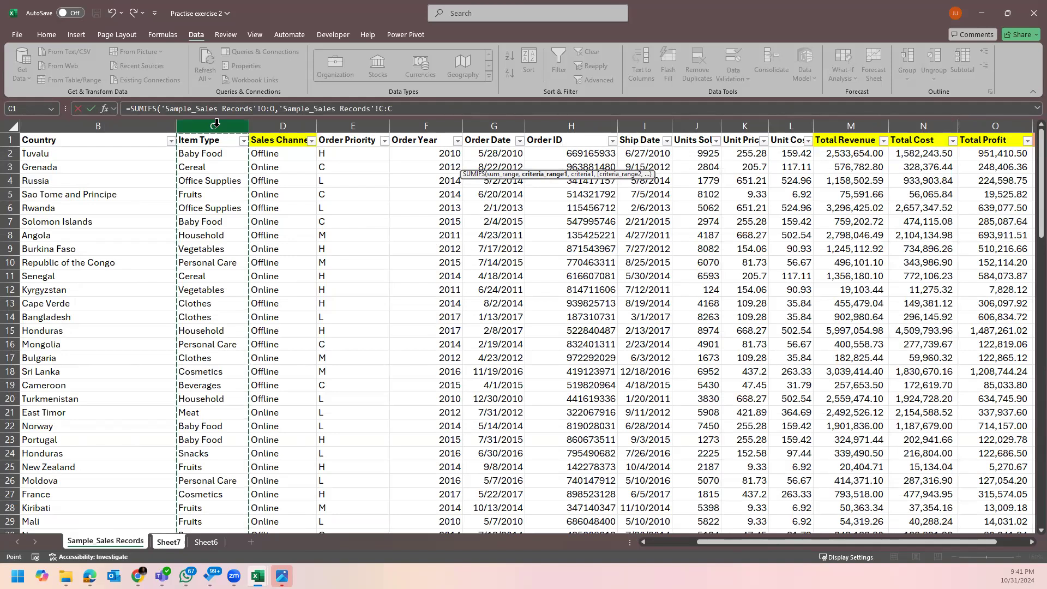
type(",")
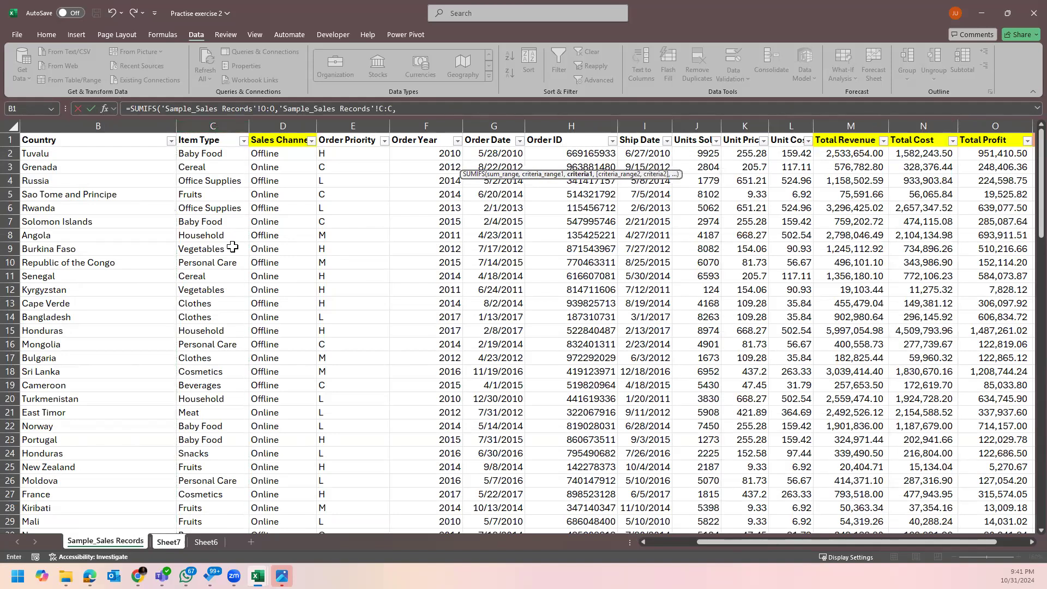
left_click(214, 545)
left_click(162, 543)
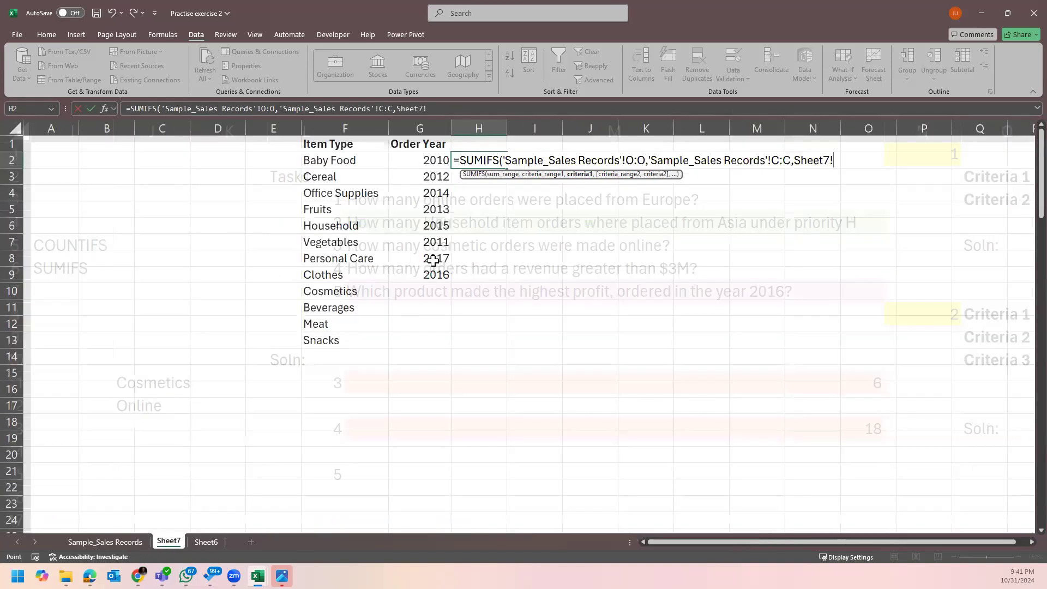
left_click(362, 160)
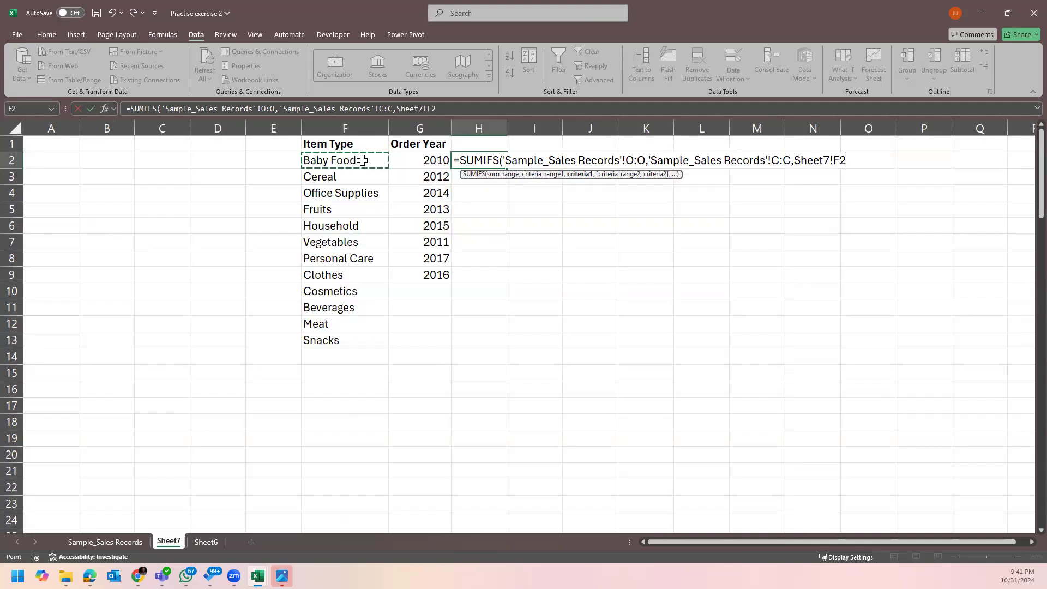
type(",")
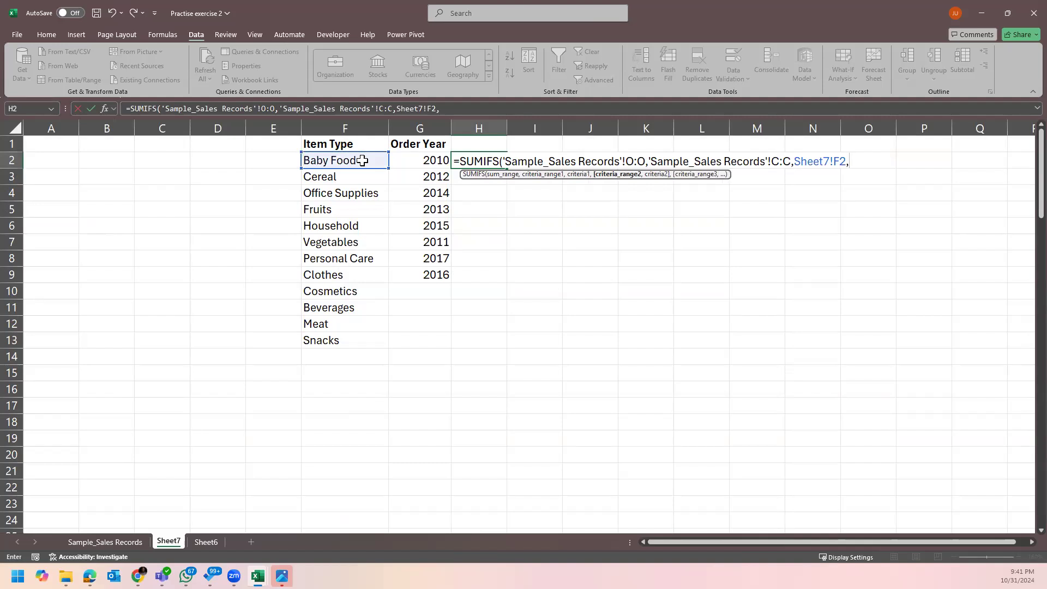
Add the Order Year column as second criteria range with G9 (2016) and commit.
left_click(106, 542)
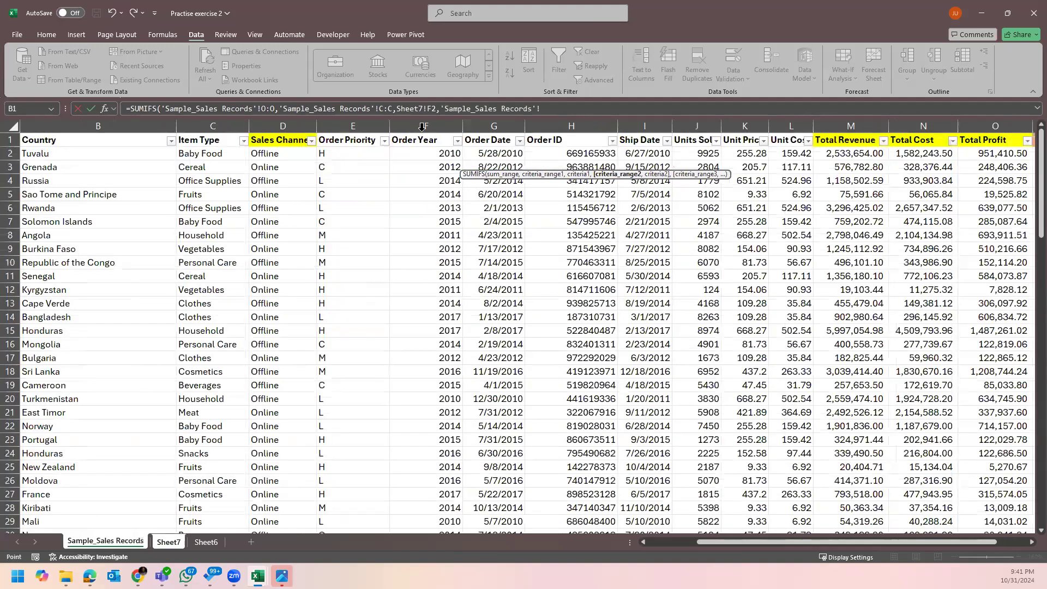
left_click(423, 127)
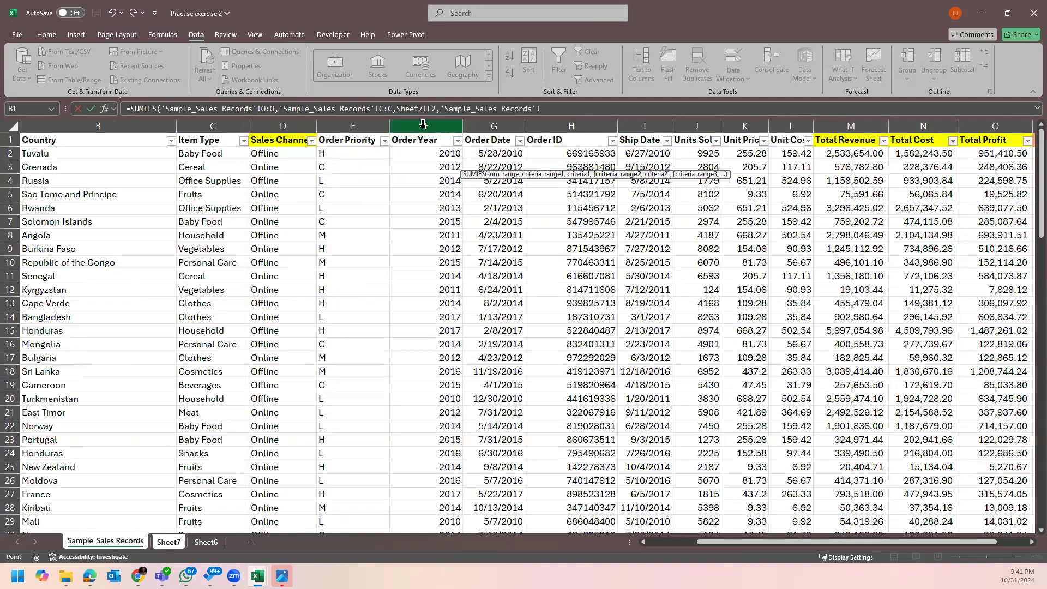
type(",")
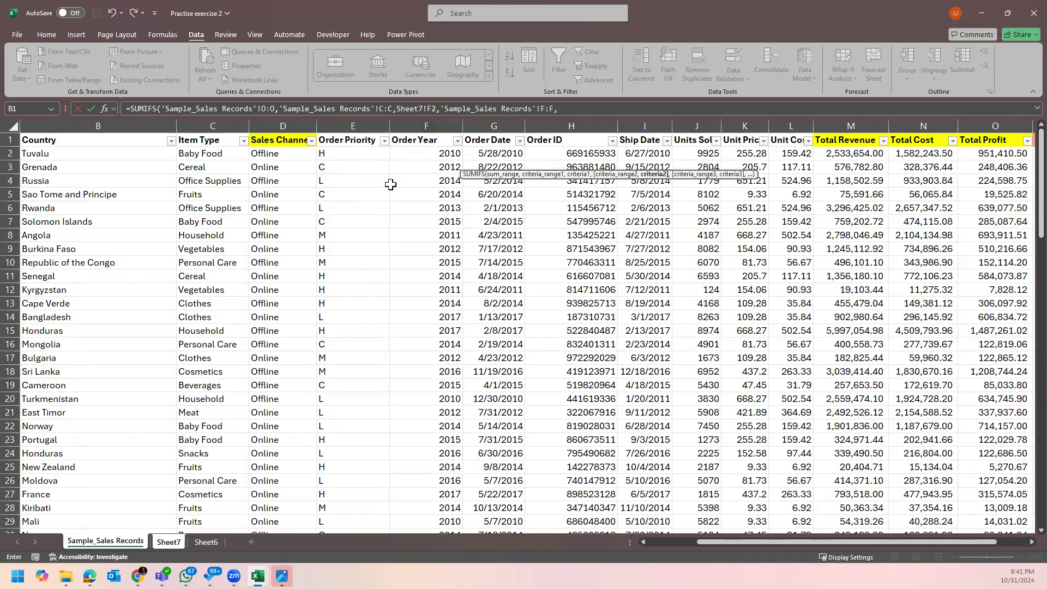
left_click(210, 543)
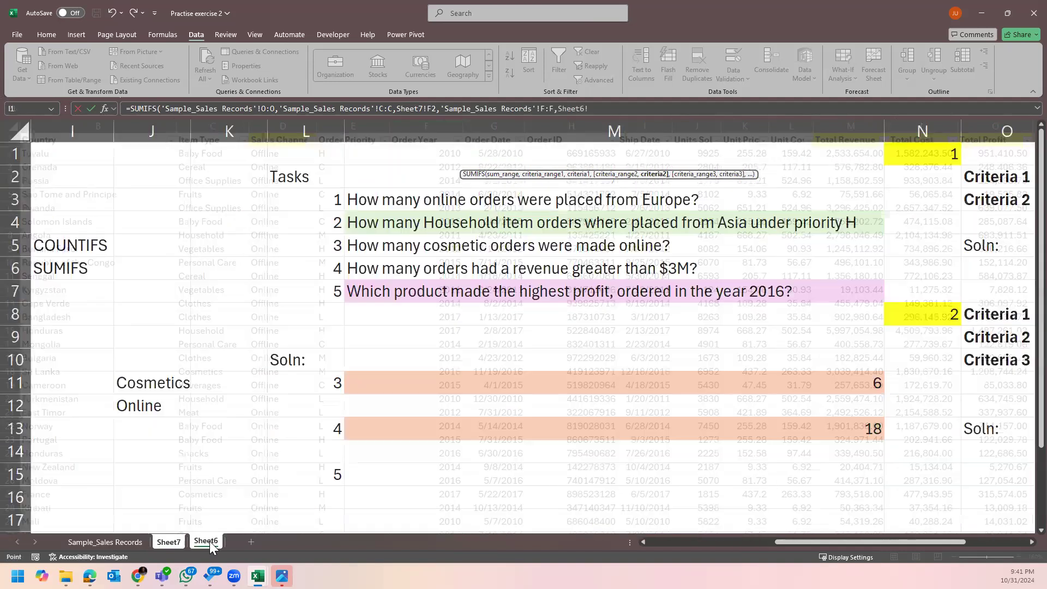
left_click(162, 546)
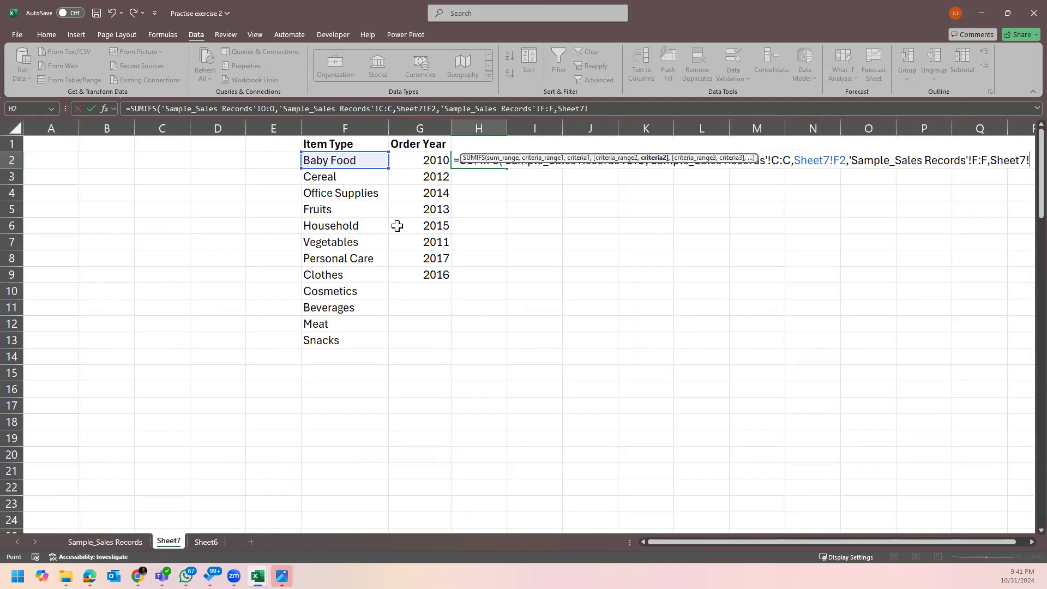
left_click(436, 161)
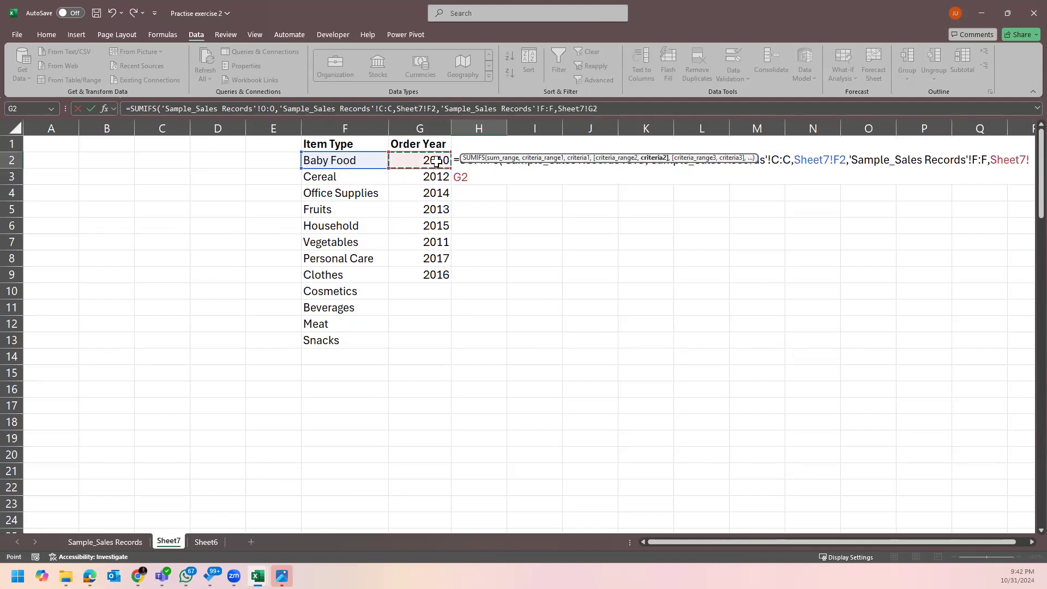
left_click(440, 276)
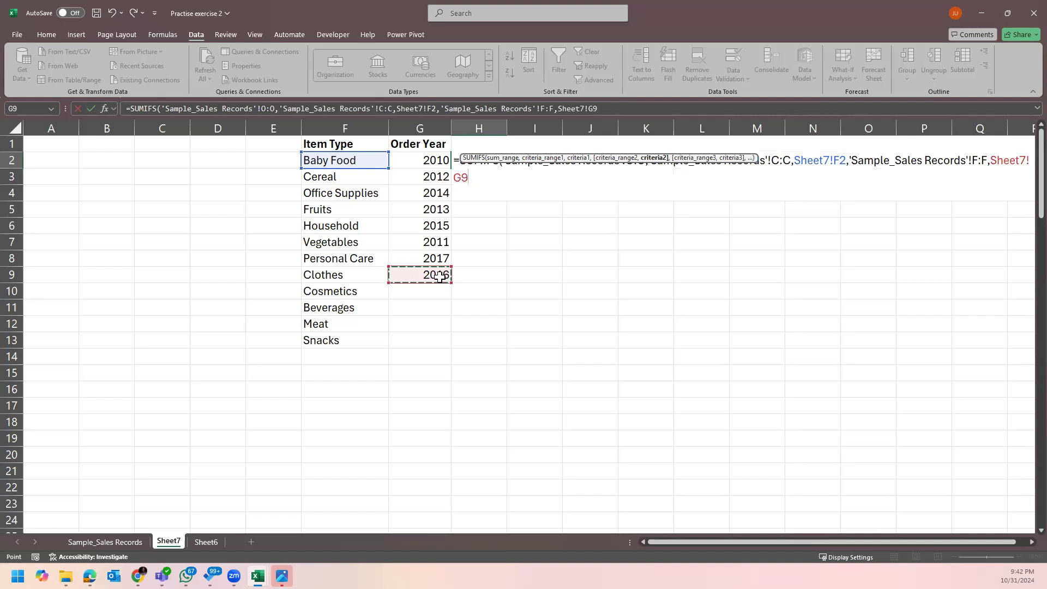
key("Return")
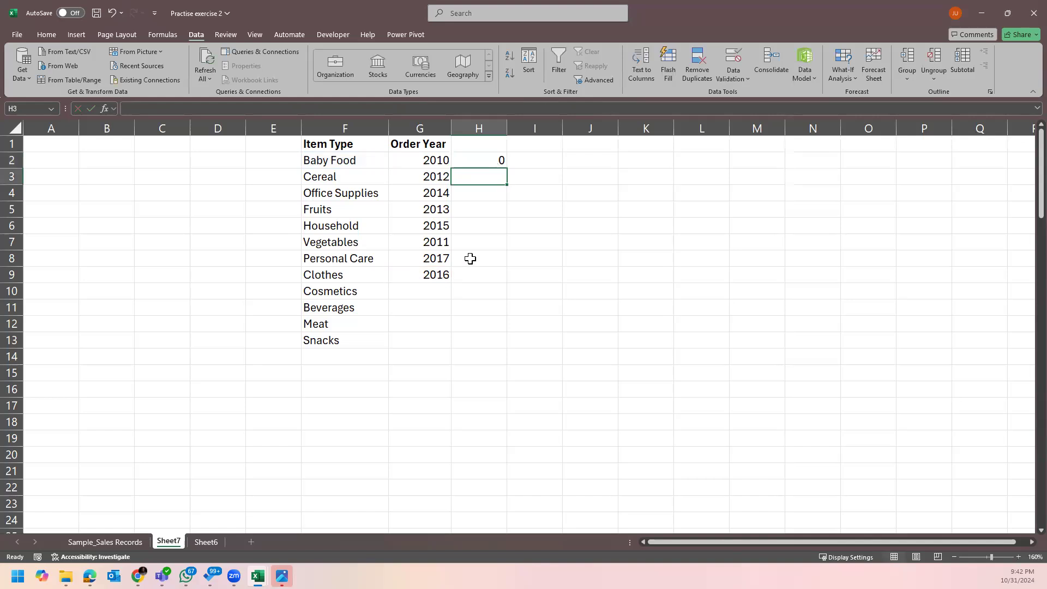
Lock the year criterion as $G$9 and fill the SUMIFS formula down H2:H13.
left_click(478, 160)
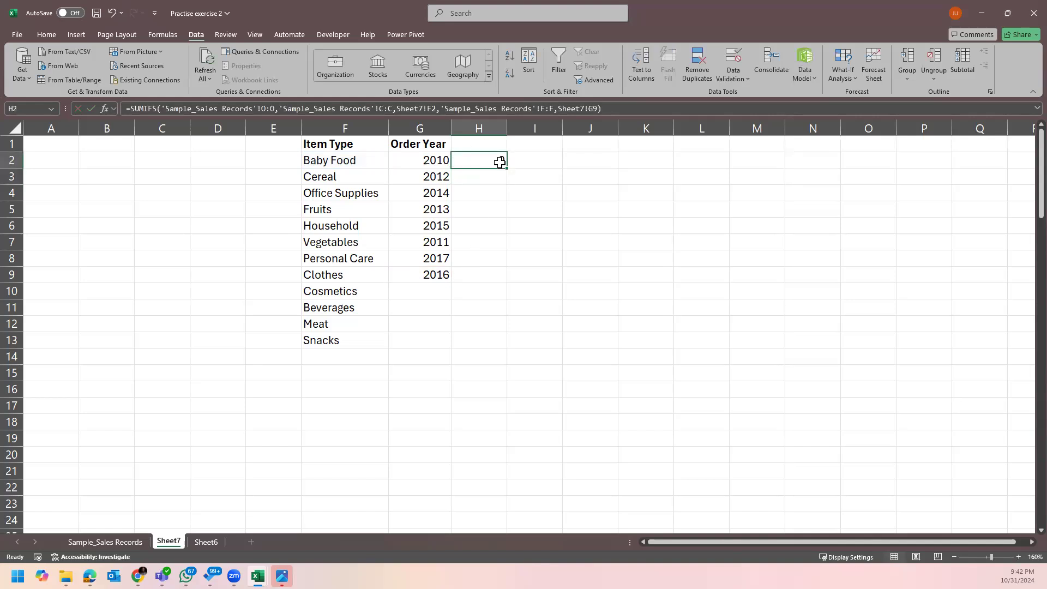
double_click(500, 161)
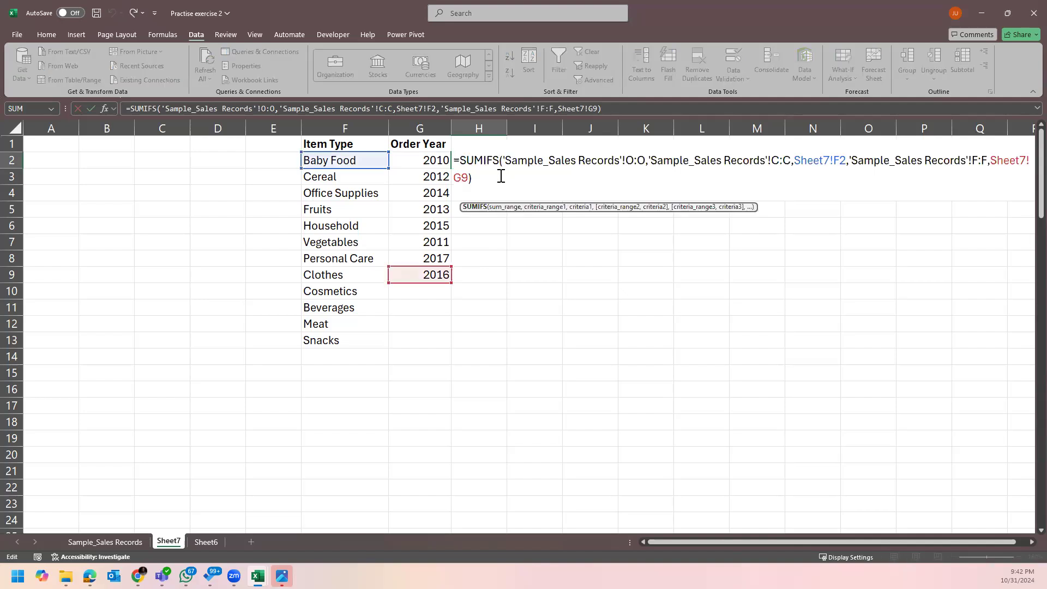
left_click(467, 178)
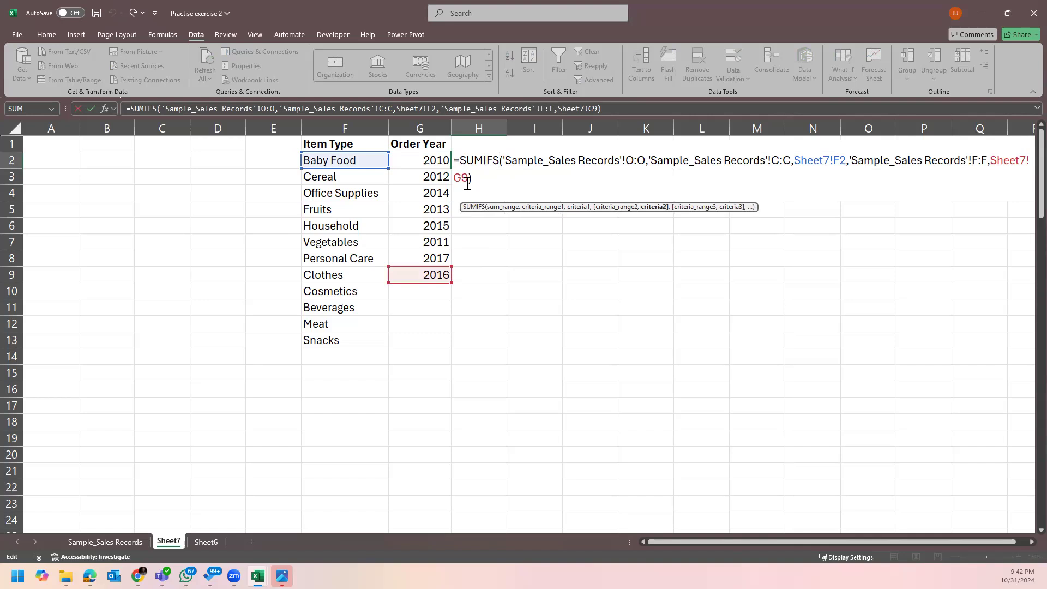
key("F4")
key("Return")
left_click(482, 162)
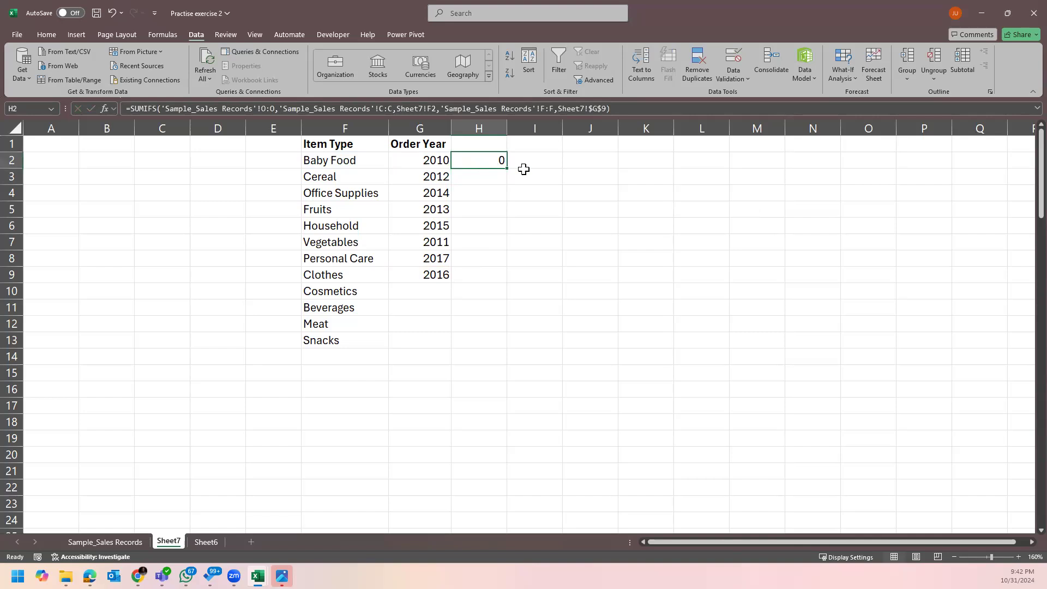
left_click_drag(507, 169, 501, 348)
left_click(570, 304)
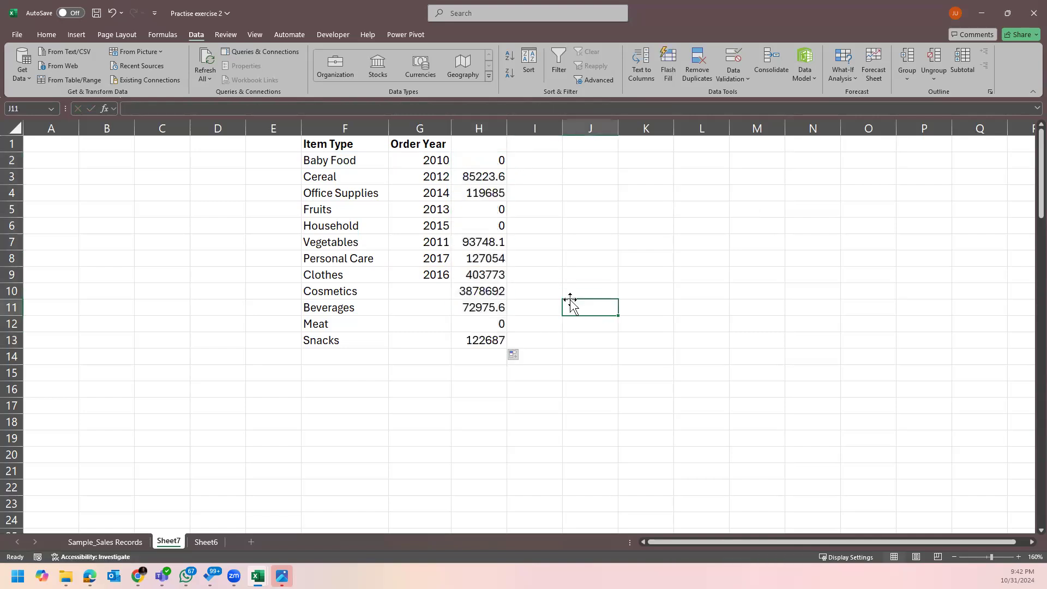
Format profit column H with Comma Style, then dollar Accounting format.
left_click(407, 369)
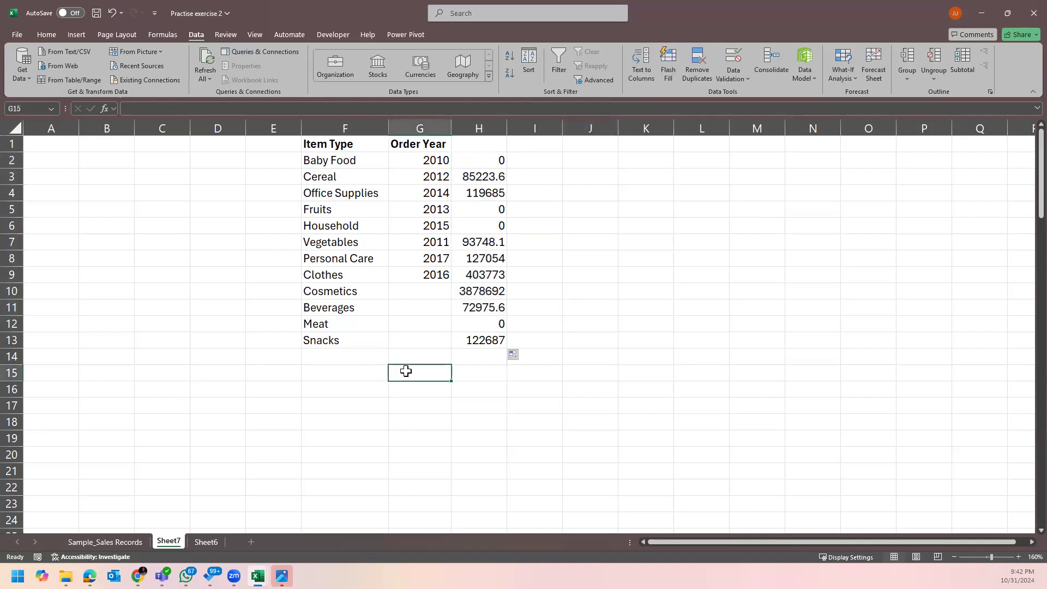
left_click(479, 124)
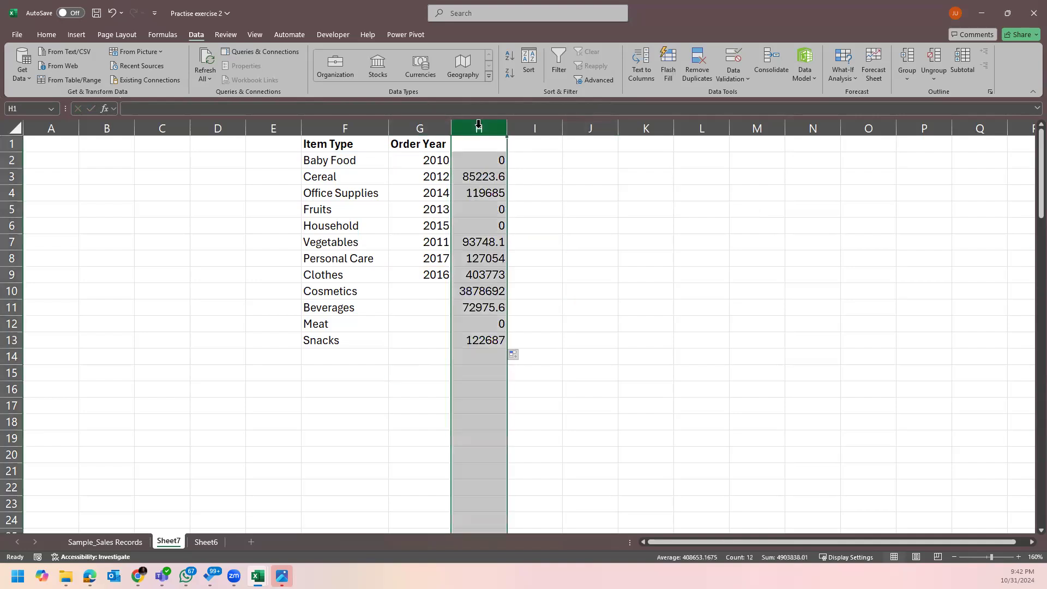
left_click(54, 36)
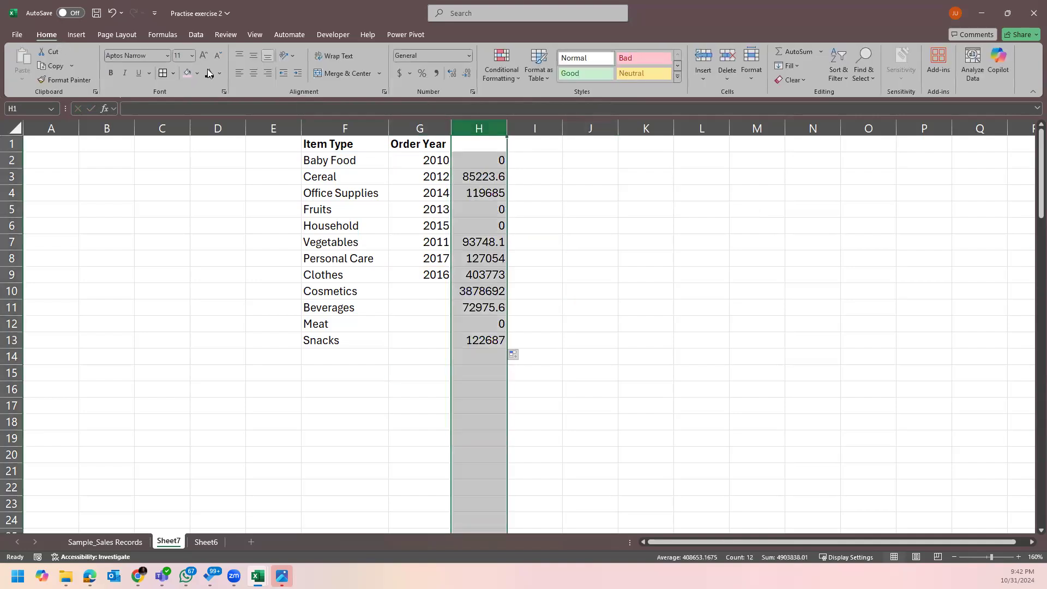
left_click(436, 73)
left_click(672, 225)
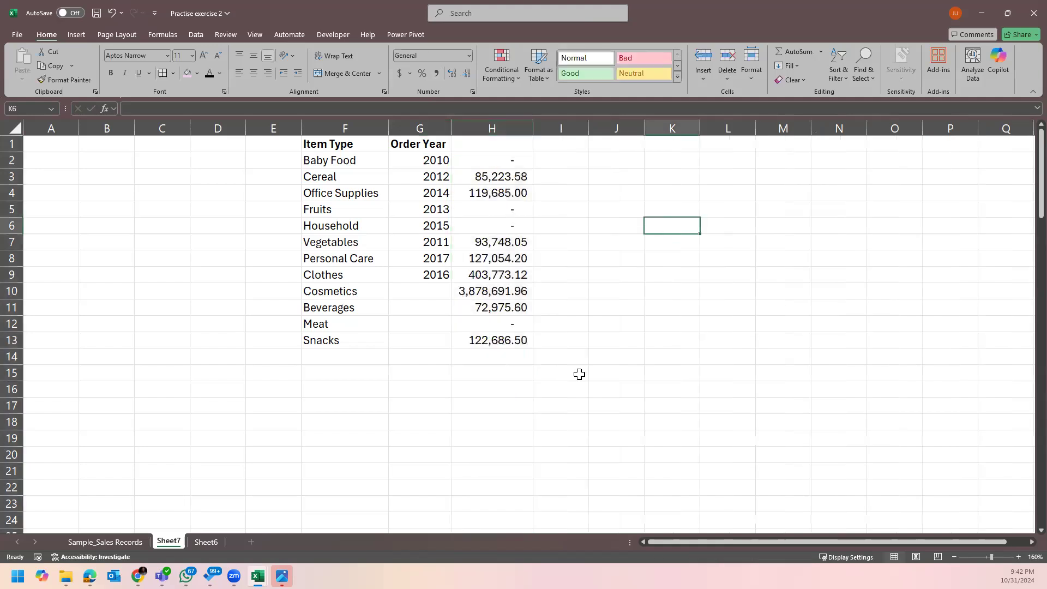
left_click(202, 486)
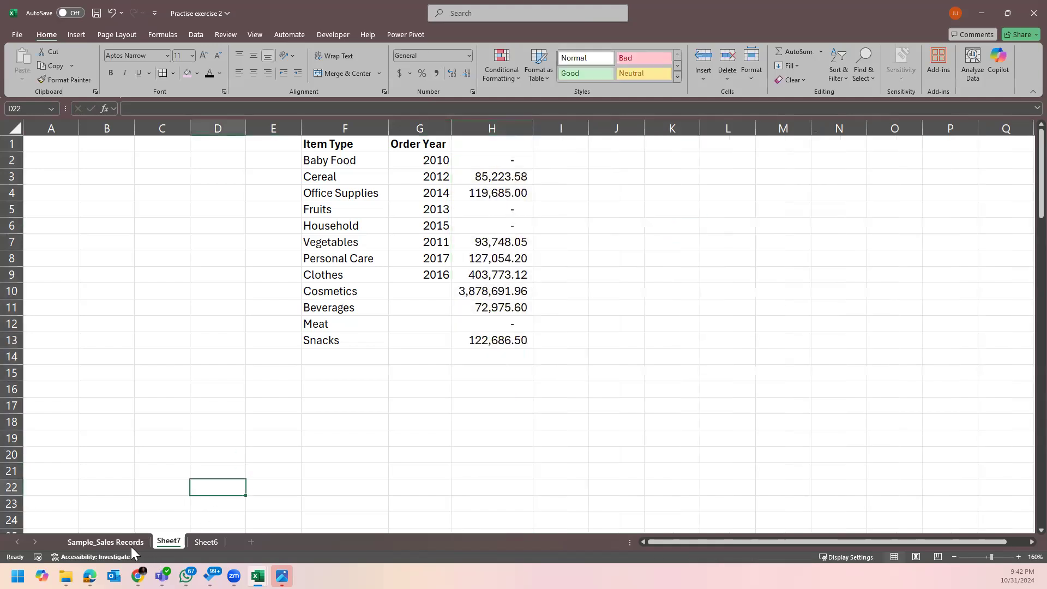
left_click(493, 128)
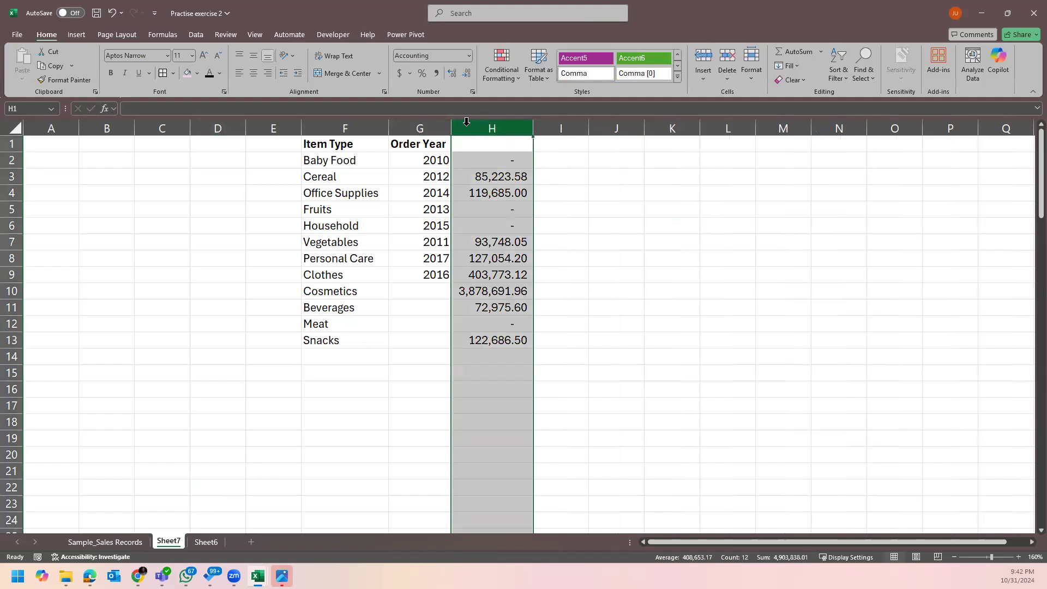
left_click(399, 73)
left_click(730, 308)
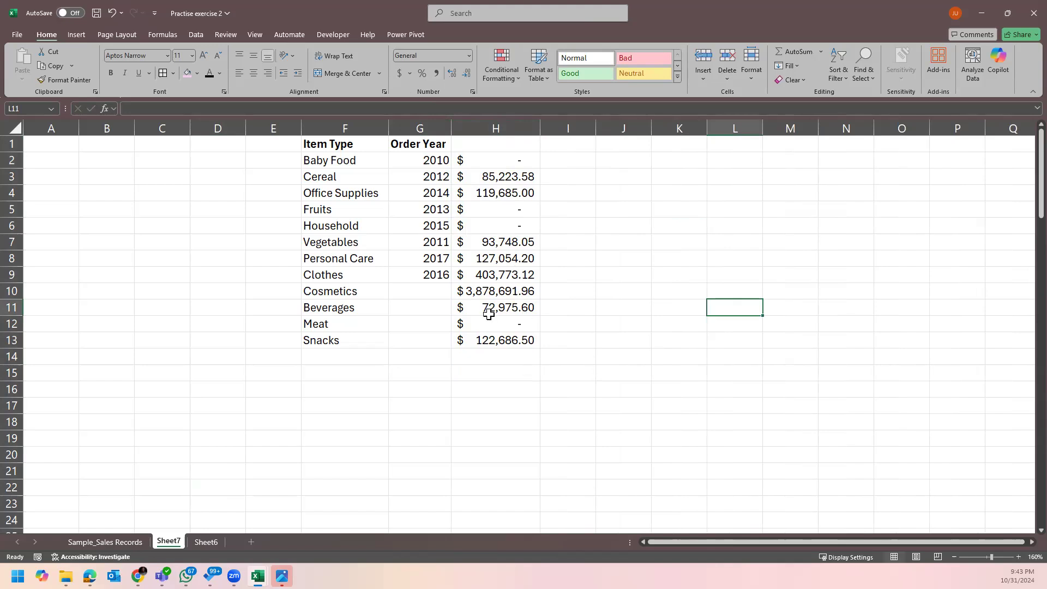
Shade the top-profit Cosmetics row F10:H10 pink.
left_click(496, 295)
left_click_drag(357, 292, 483, 292)
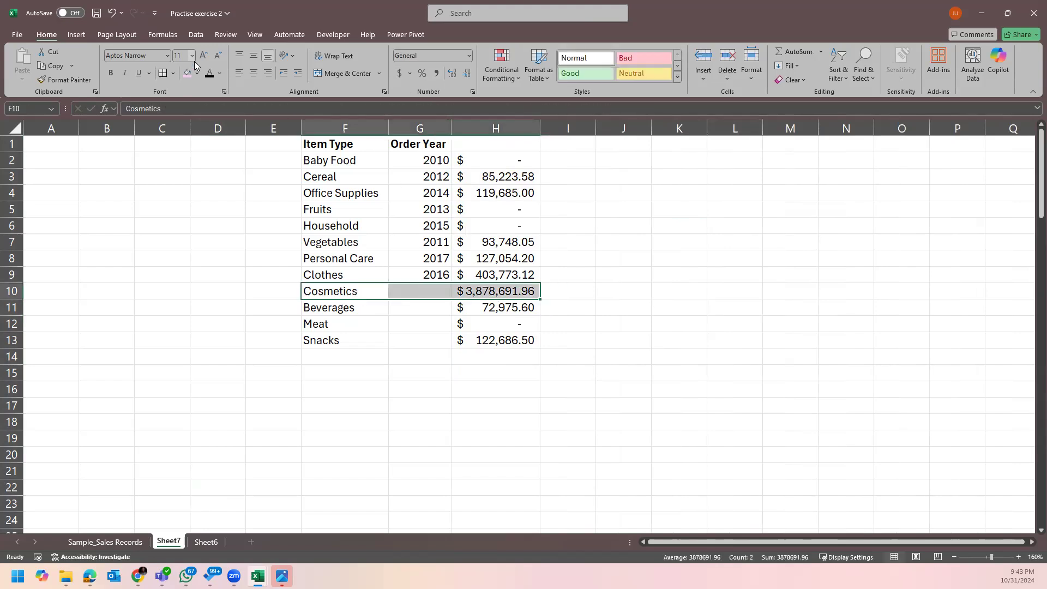
left_click(183, 76)
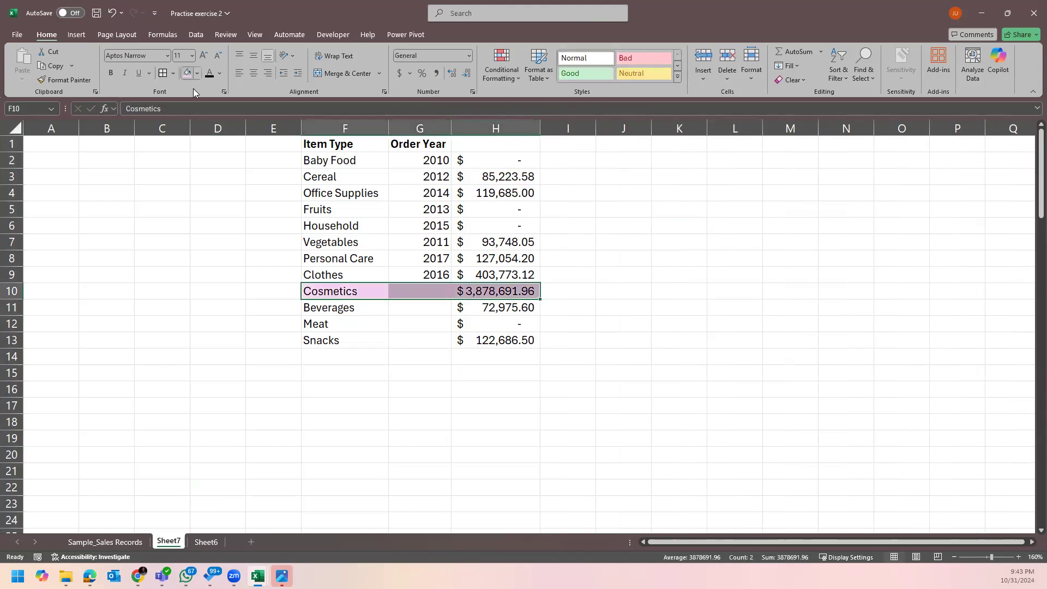
left_click(525, 389)
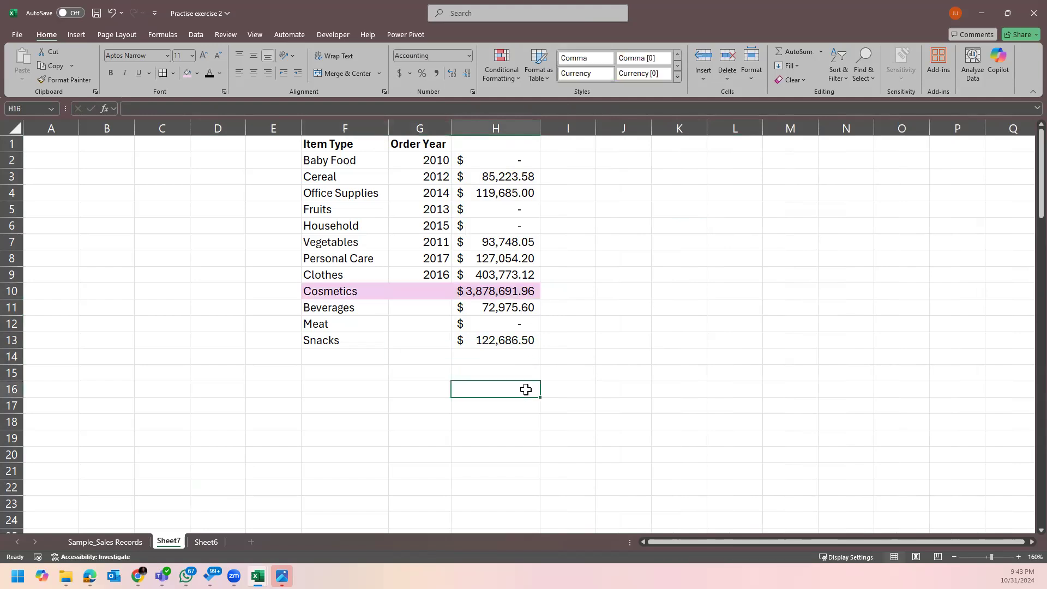
Check an order date in Sample_Sales Records, then return via Sheet7 to Sheet6's task list.
left_click(643, 254)
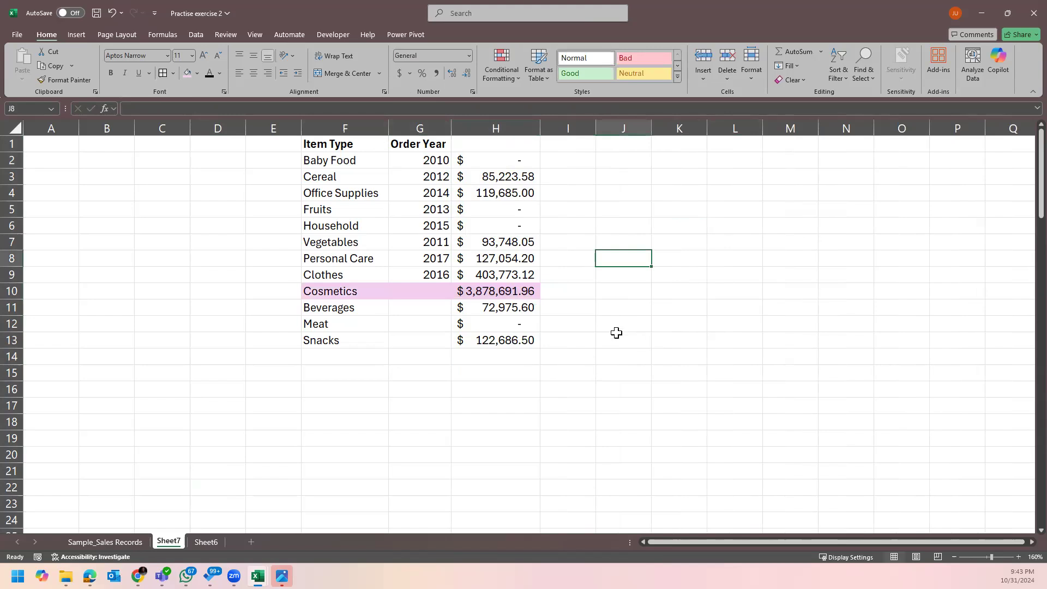
left_click(568, 372)
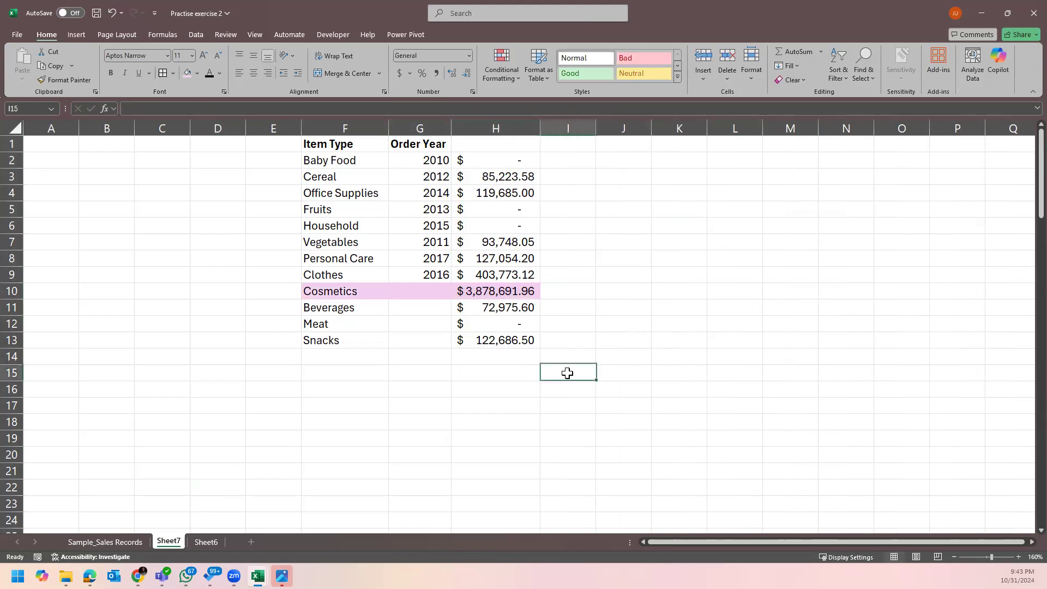
left_click(105, 542)
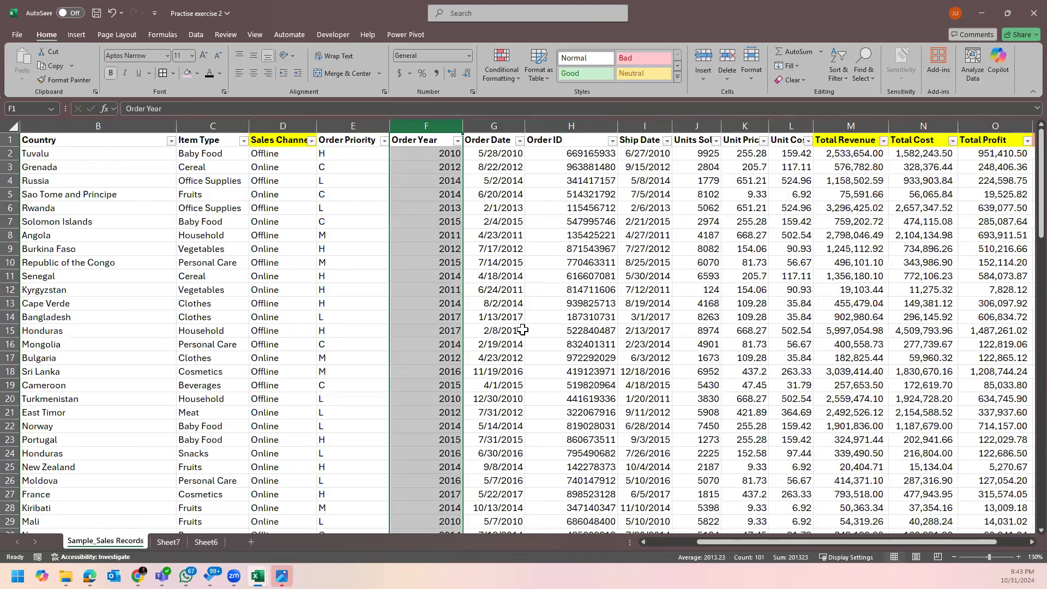
left_click(523, 330)
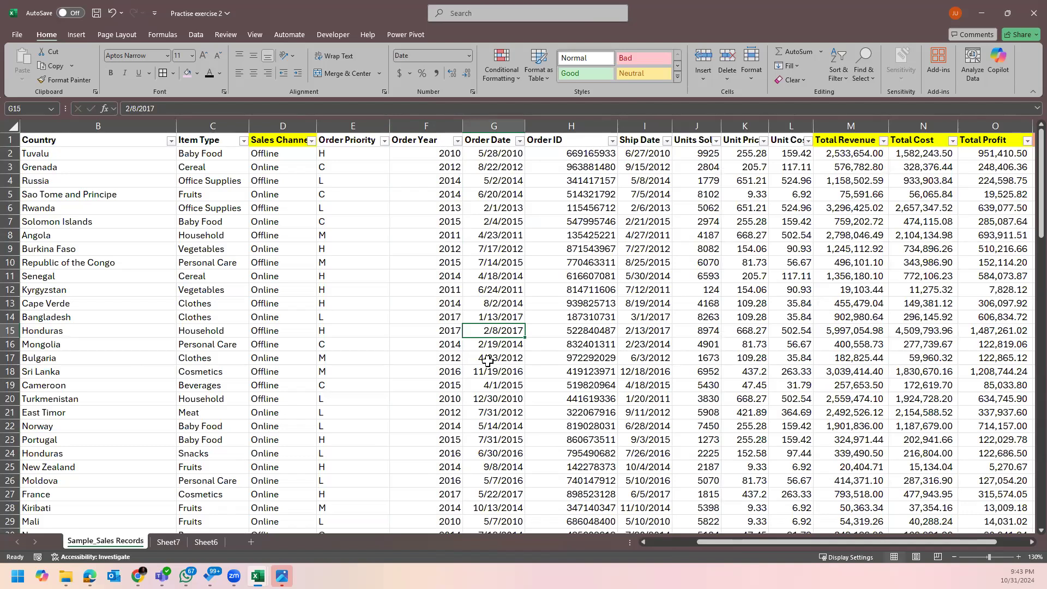
left_click(174, 543)
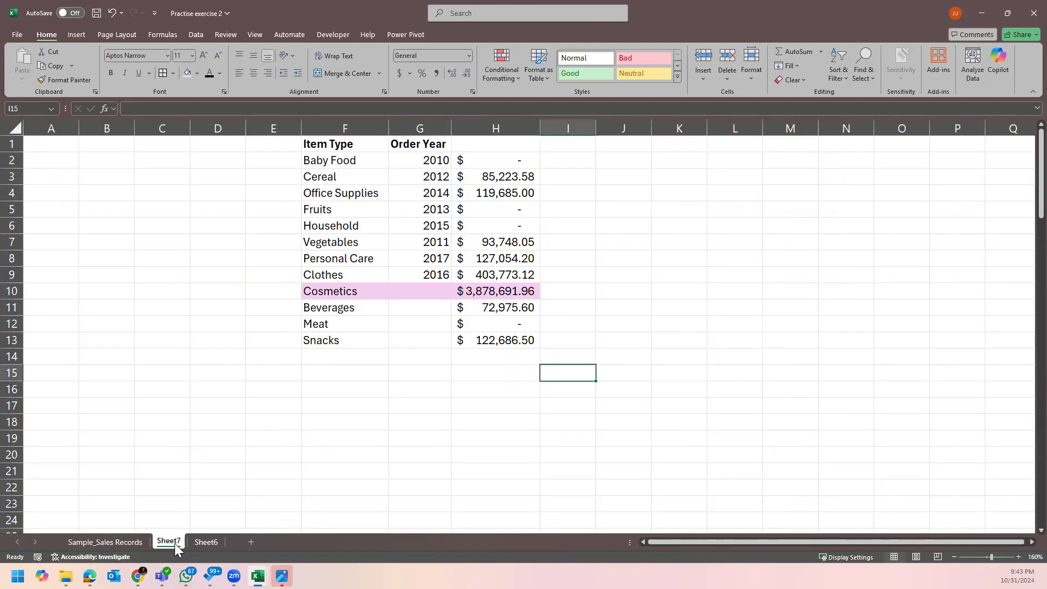
left_click(205, 541)
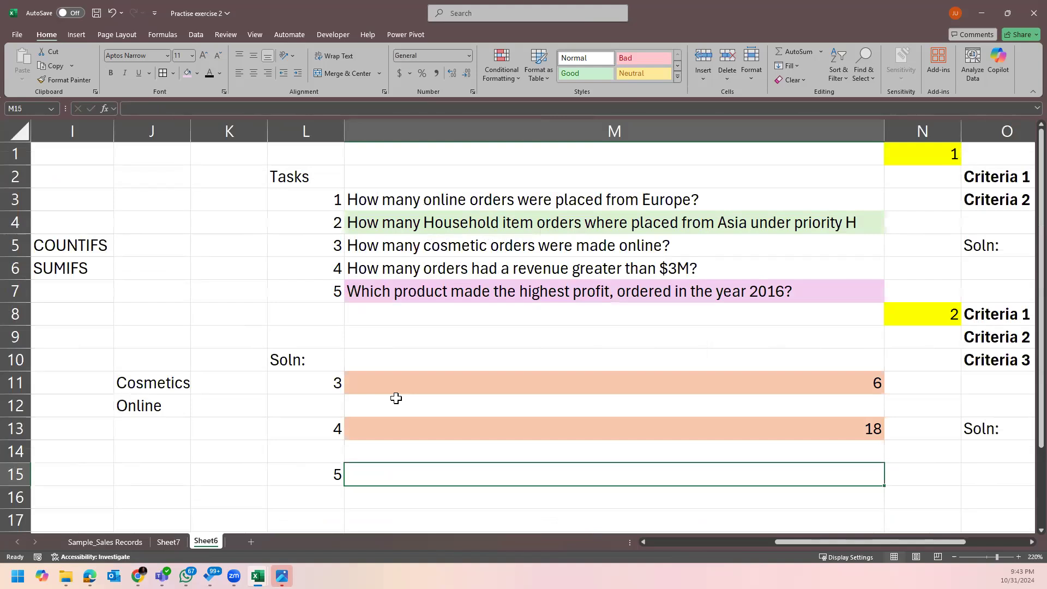
Read question 5 about 2016's highest profit on Sheet6, then return to the Sheet7 profit table.
left_click(444, 298)
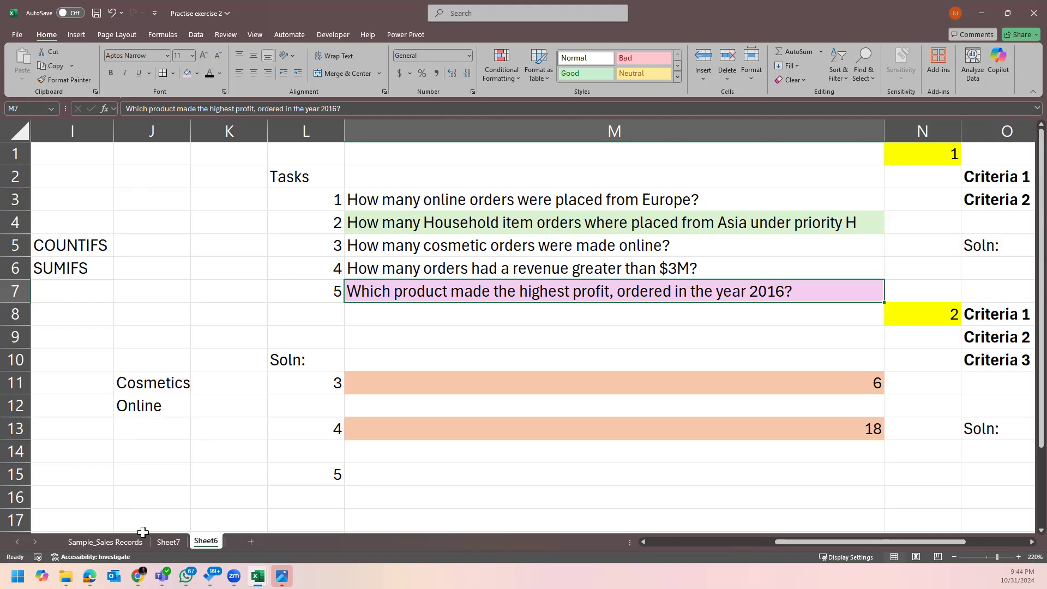
left_click(169, 542)
left_click(198, 542)
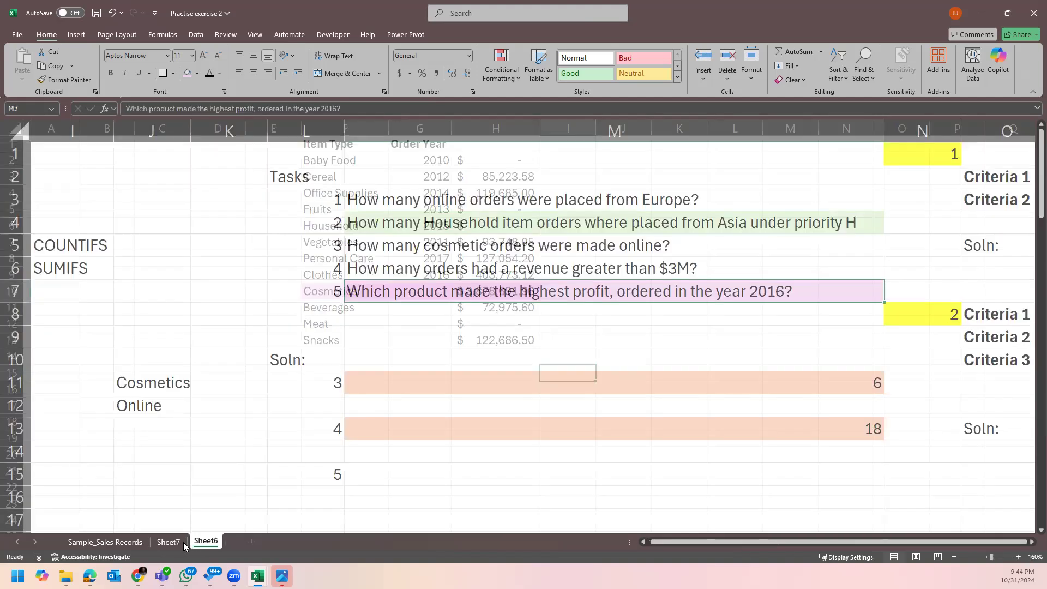
left_click(174, 541)
Copy the Item Type list F1:F13 into column L and autofit the column to Office Supplies.
left_click_drag(361, 143, 331, 336)
key("ctrl+c")
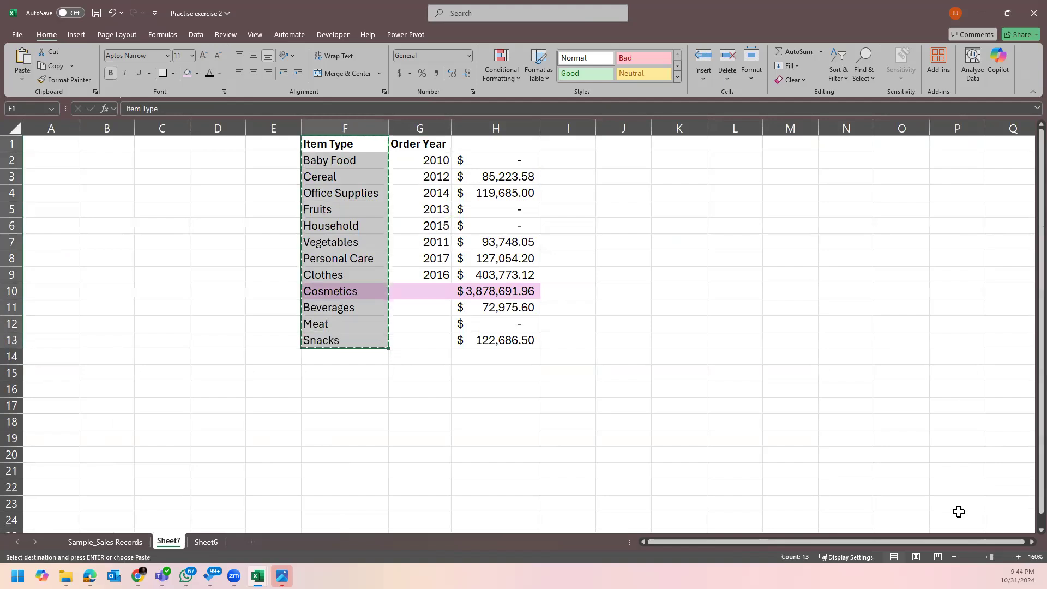
scroll(1021, 540, "right", 4)
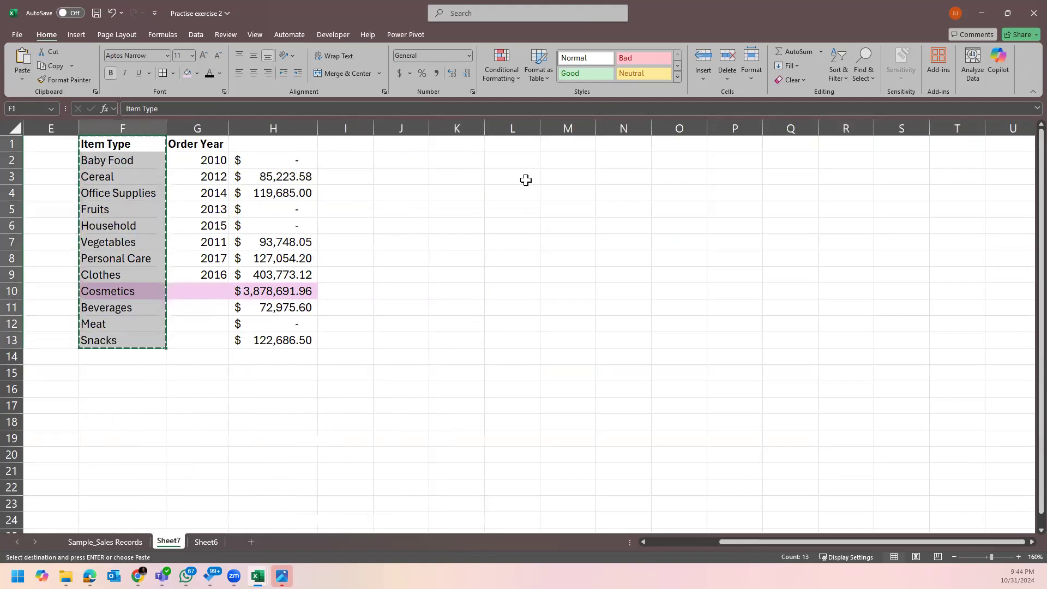
right_click(497, 145)
left_click(540, 219)
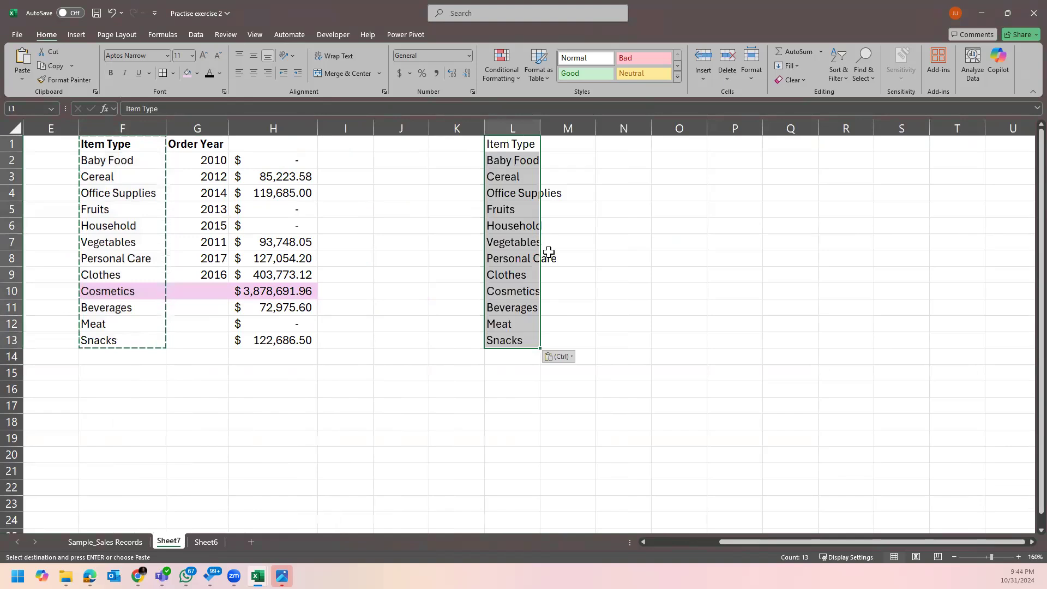
double_click(540, 128)
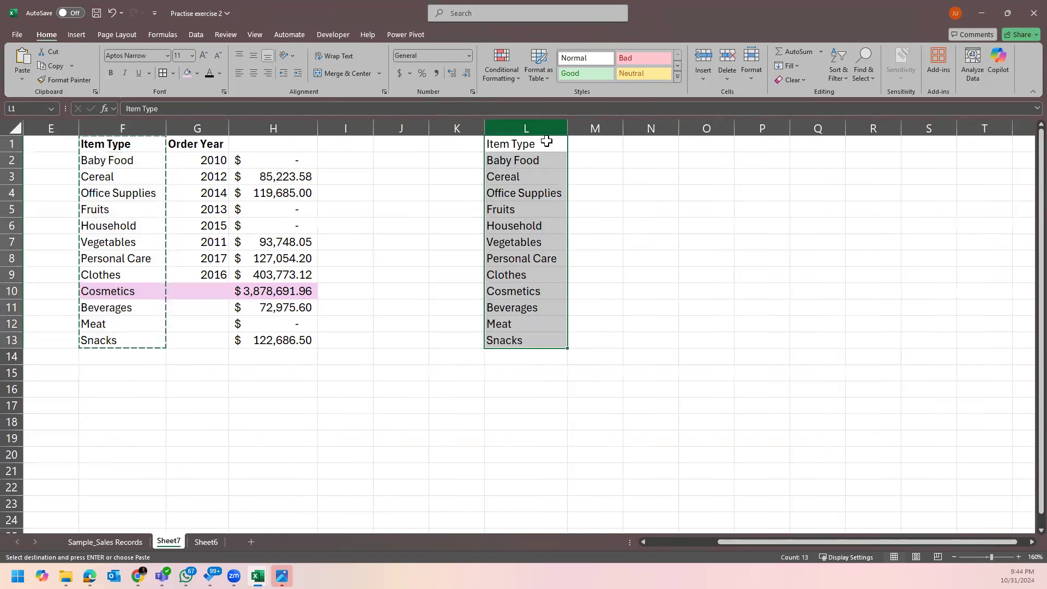
left_click(635, 353)
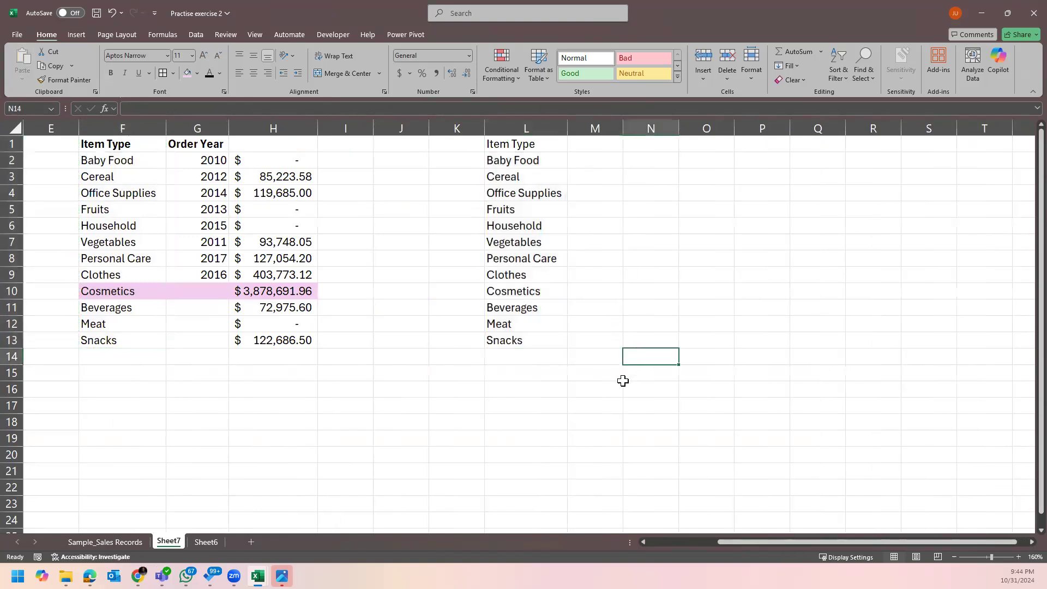
Make the Item Type header in L1 bold.
left_click(524, 141)
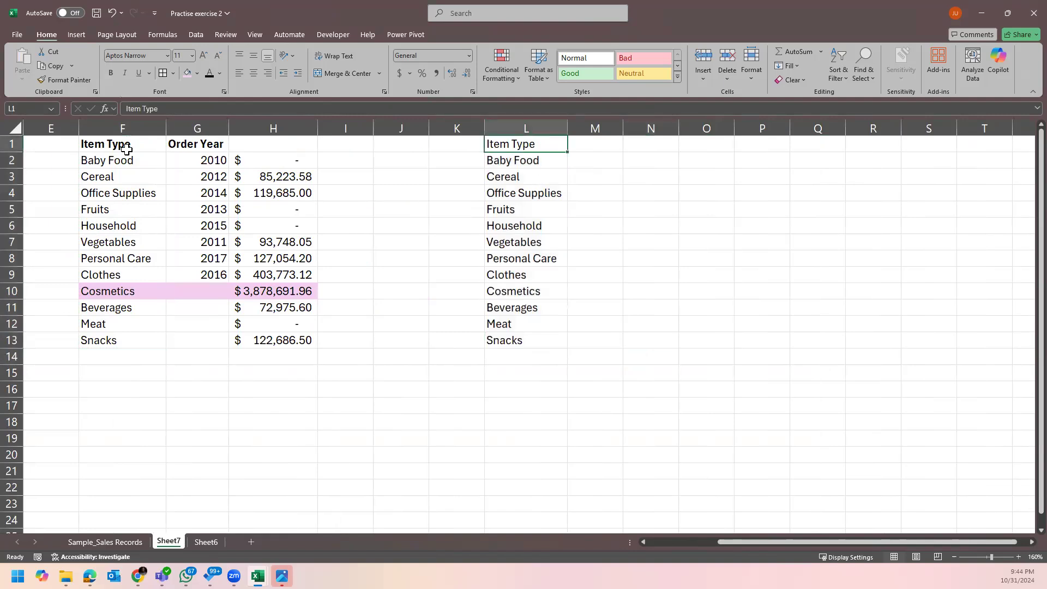
left_click(111, 73)
left_click(635, 433)
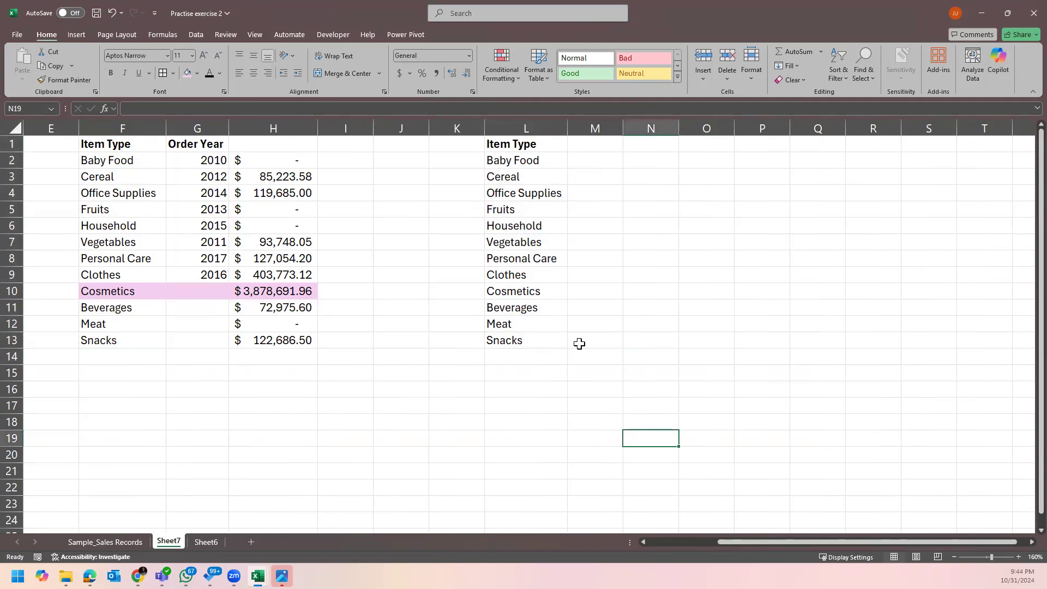
Filter the Sample_Sales Records Order Year column to 2016 only, leaving 10 of 100 records.
left_click(87, 545)
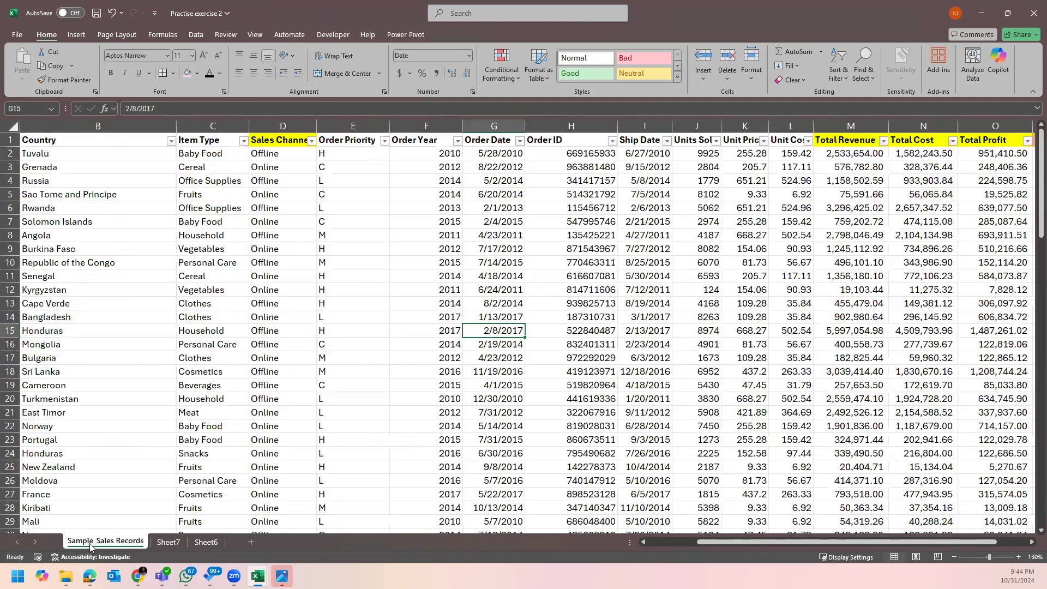
left_click(464, 141)
left_click(457, 141)
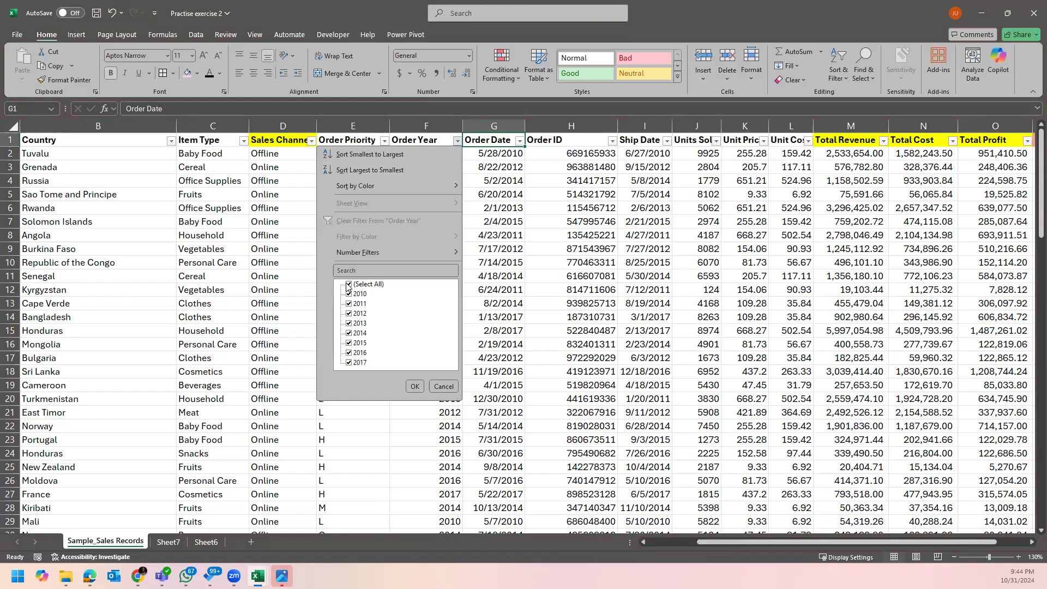
left_click(349, 284)
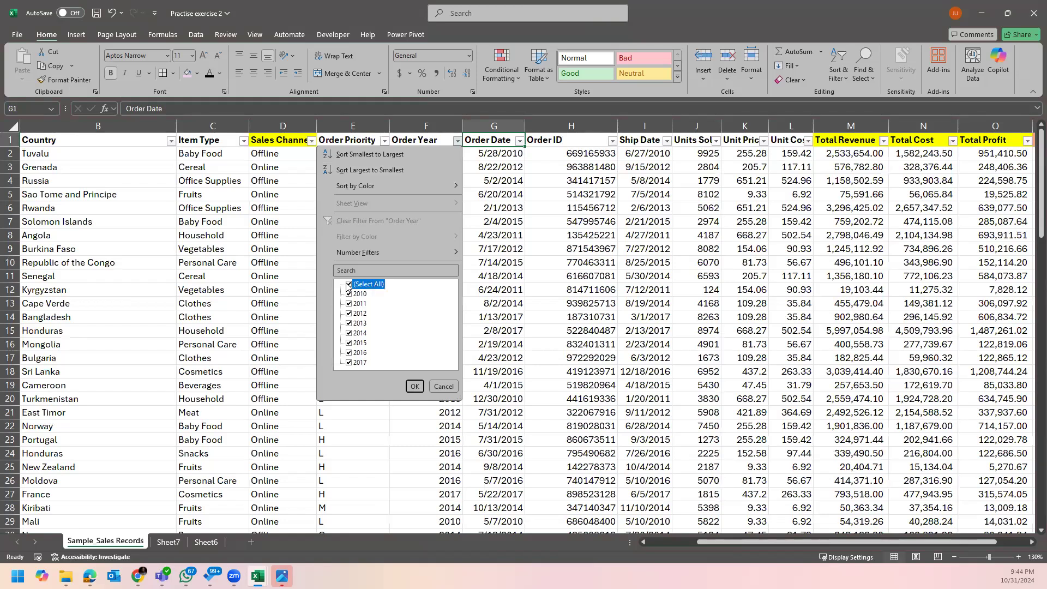
left_click(415, 387)
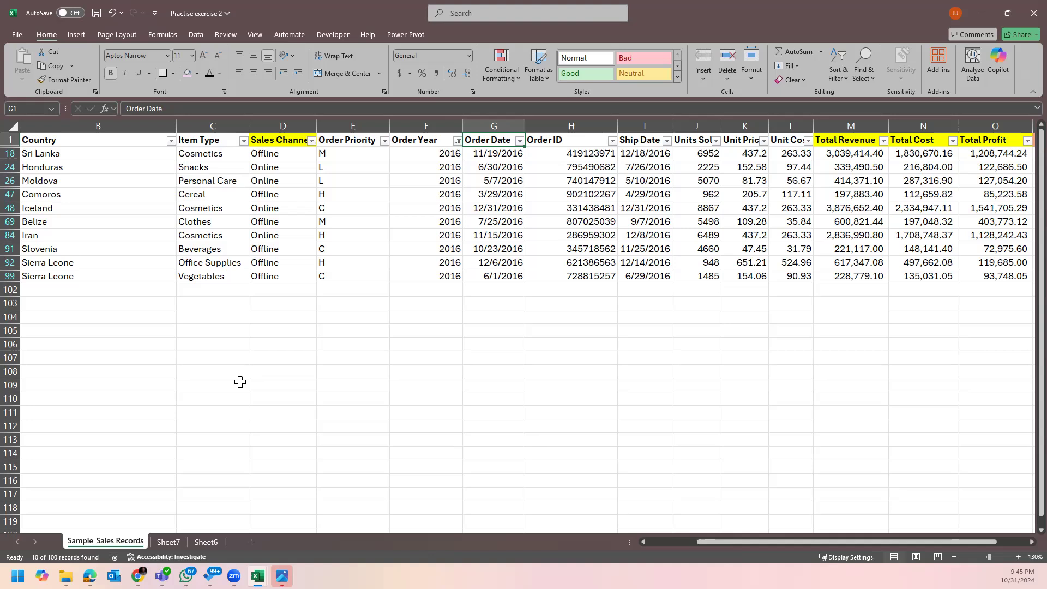
left_click(206, 542)
left_click(168, 542)
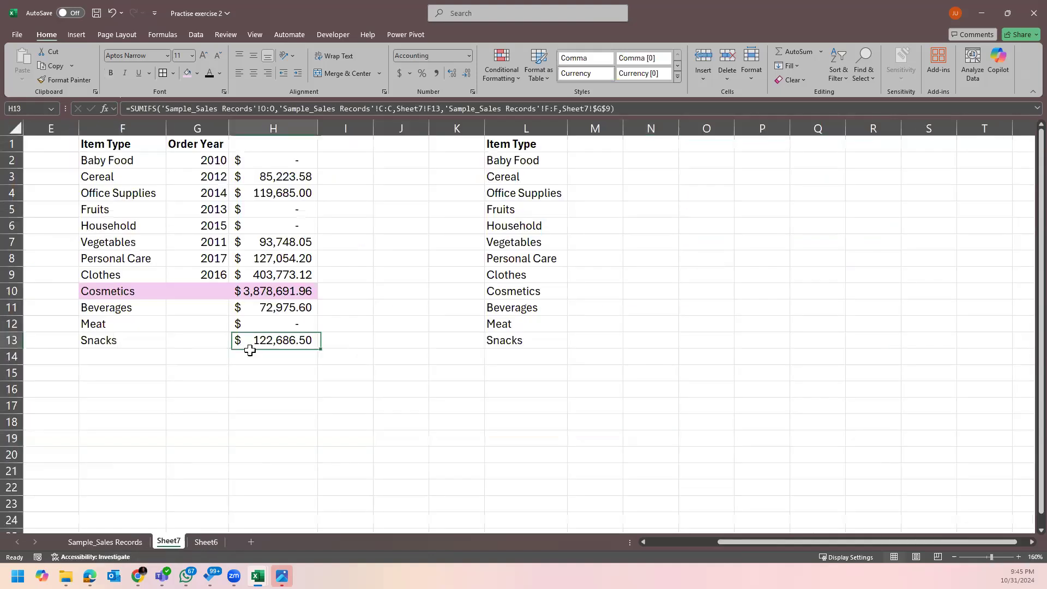
left_click(105, 541)
left_click(570, 345)
left_click(588, 381)
left_click(562, 371)
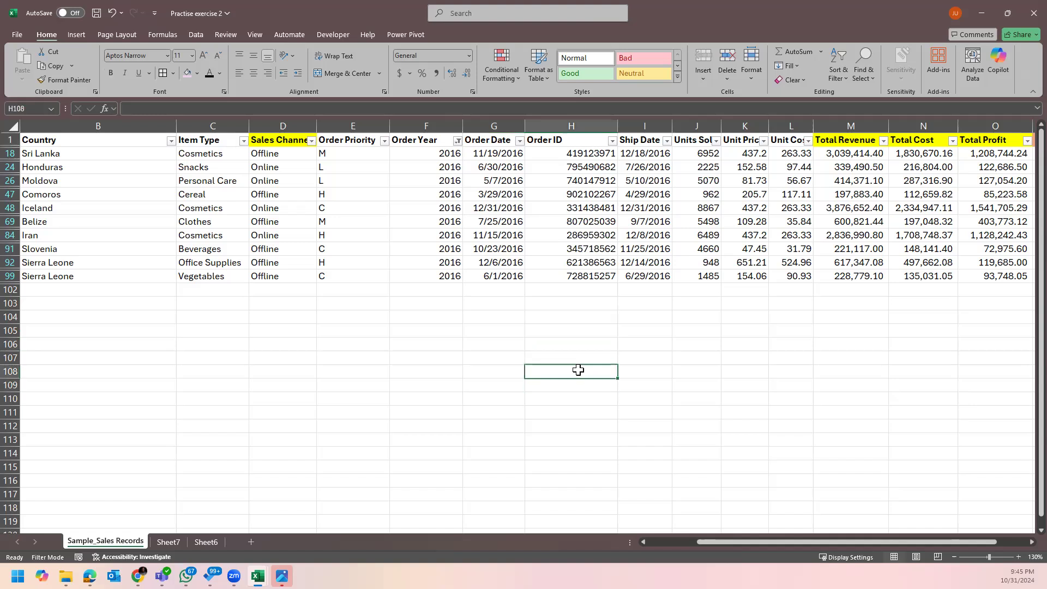
left_click(553, 299)
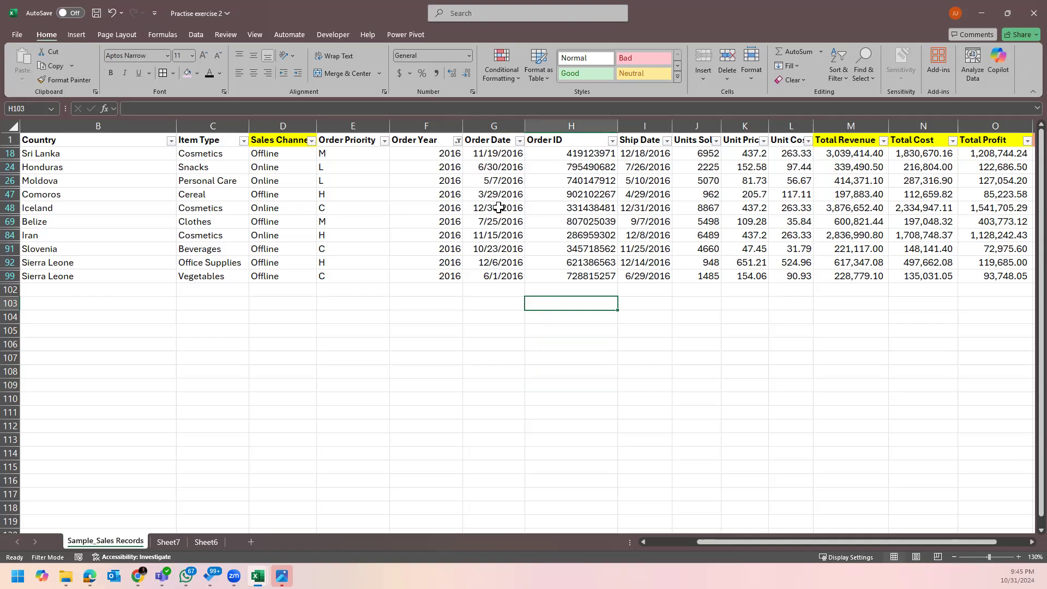
left_click(216, 542)
left_click(169, 542)
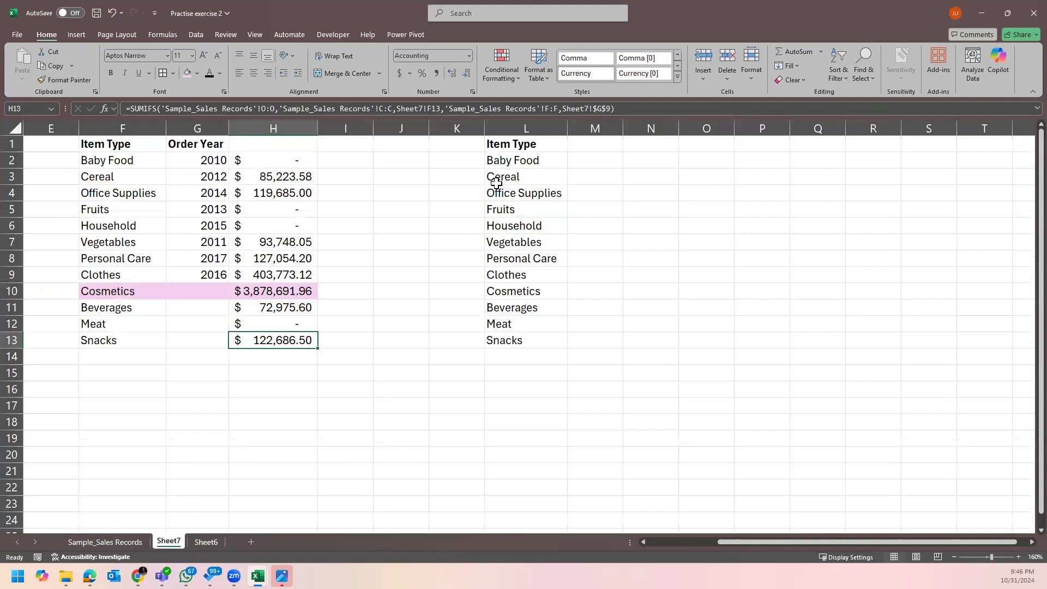
left_click(521, 127)
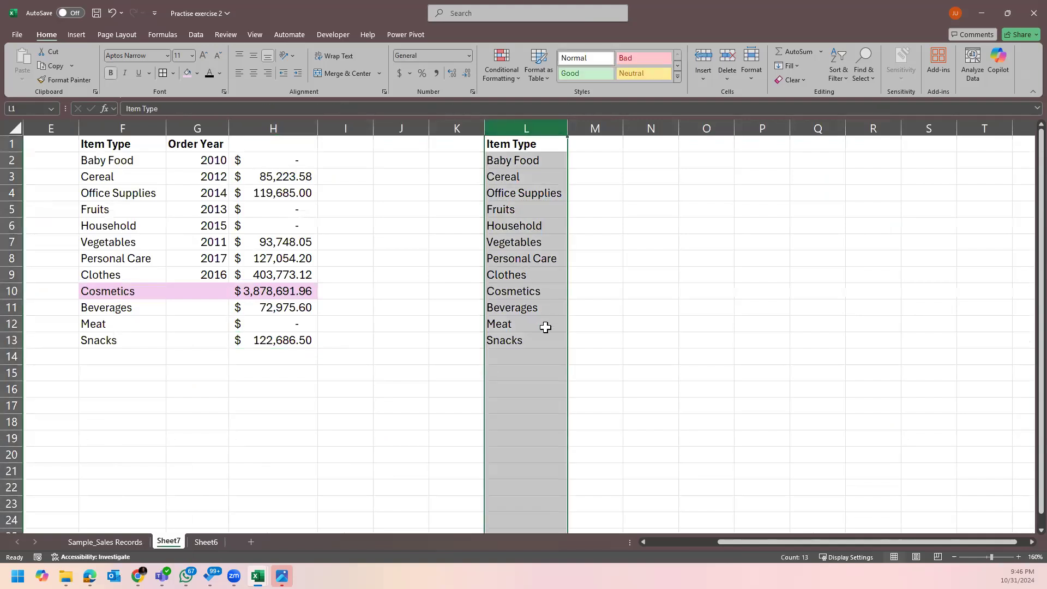
left_click(129, 540)
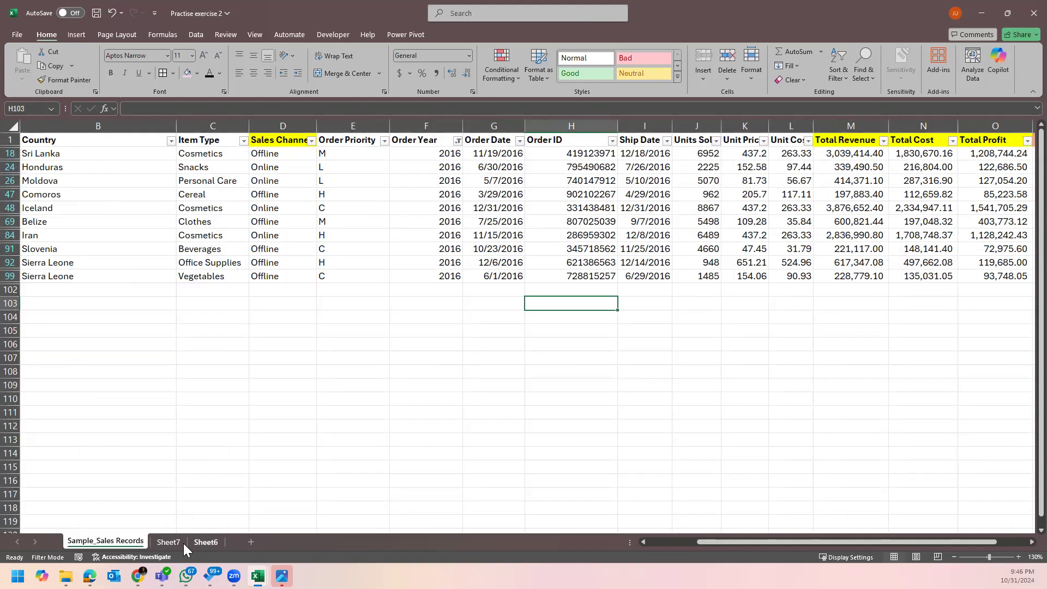
left_click(169, 542)
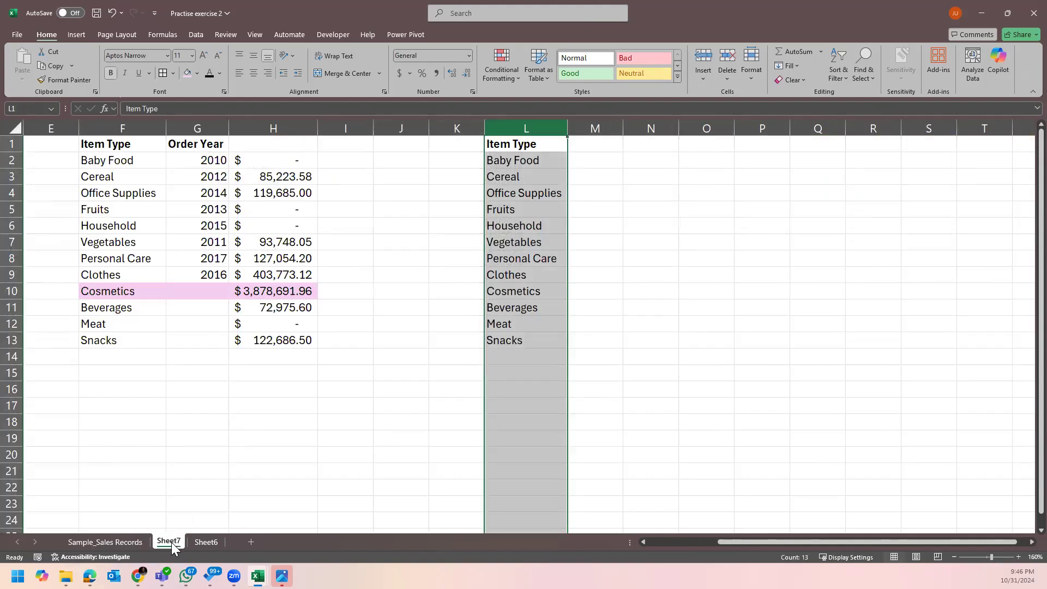
left_click(123, 545)
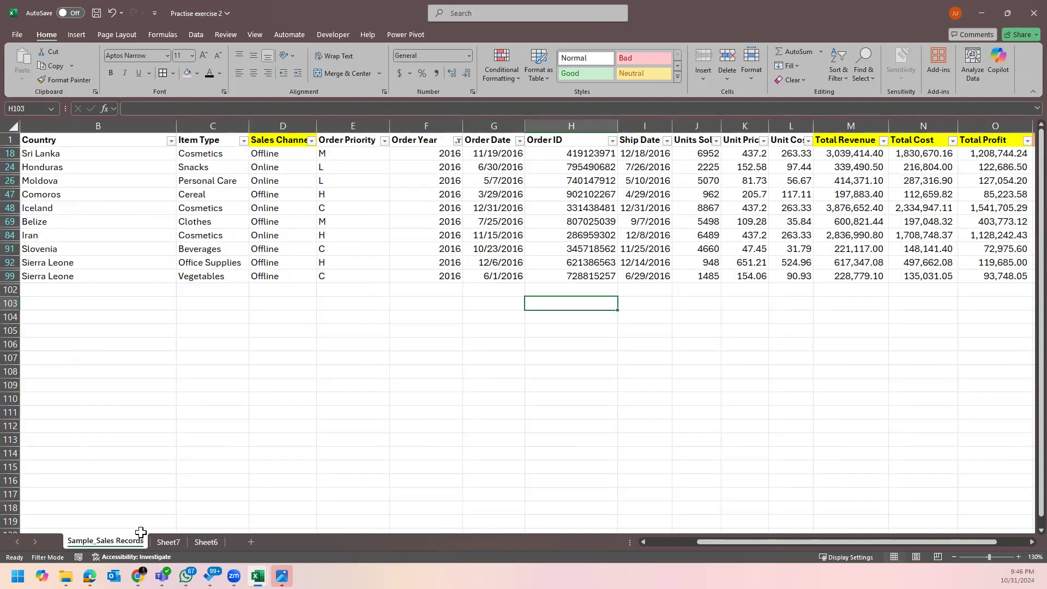
left_click(169, 541)
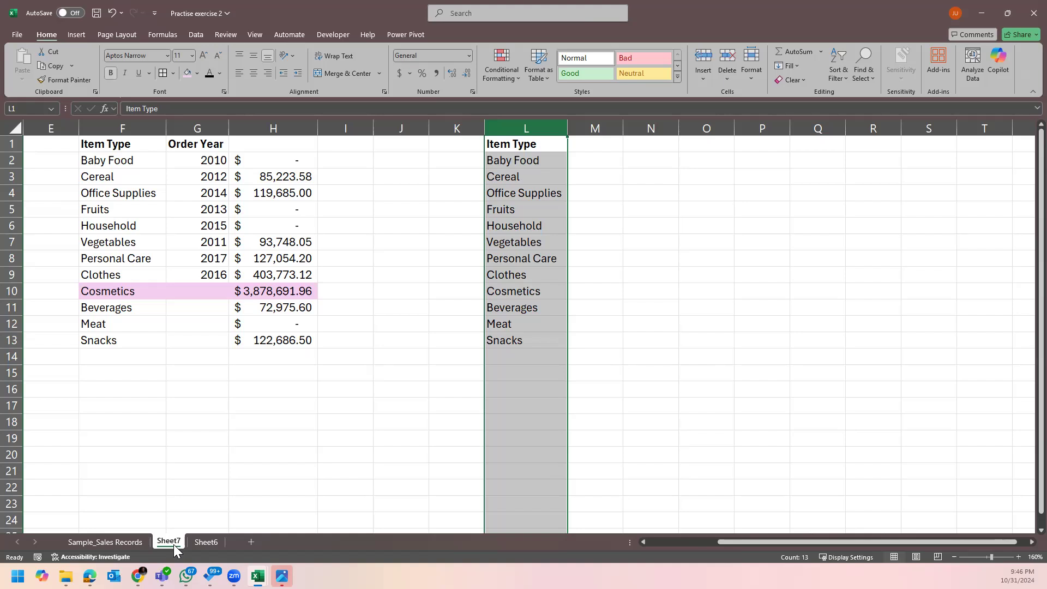
left_click(112, 544)
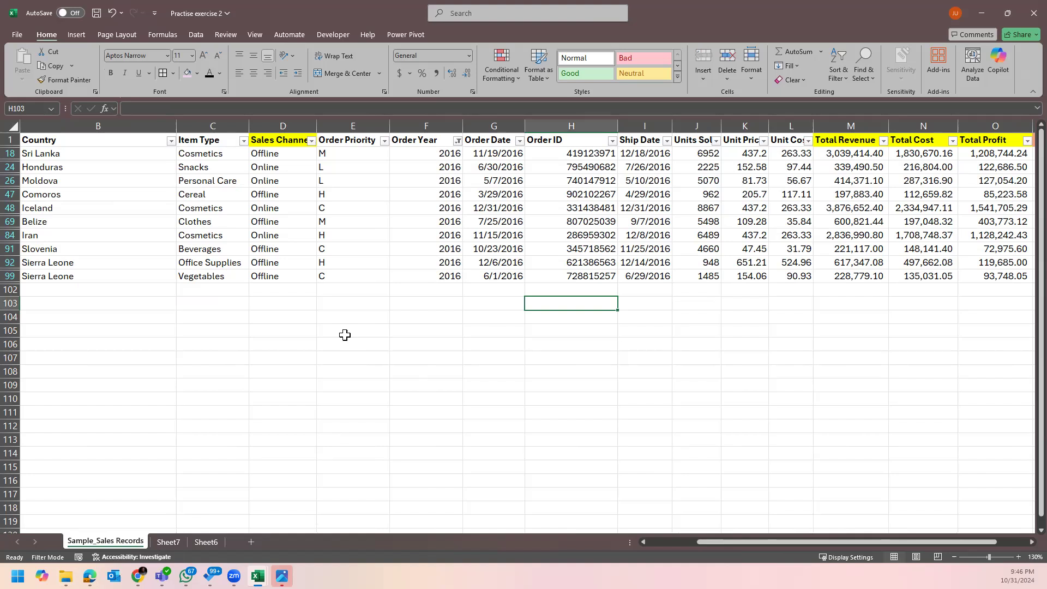
Paste the filtered 2016 Item Type entries as values into Sheet7 O2:O11.
left_click_drag(213, 154, 210, 271)
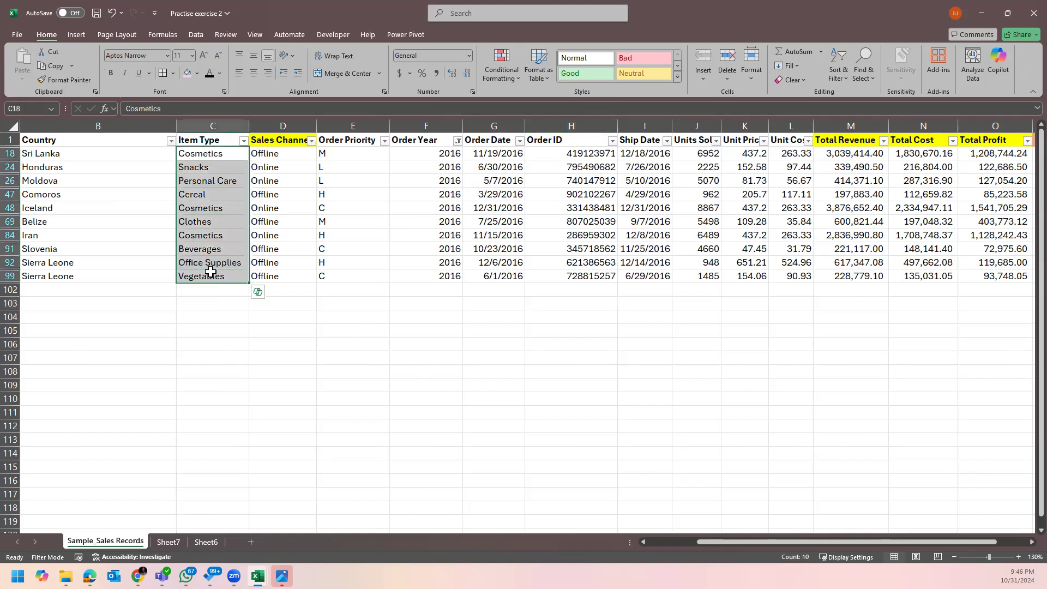
key("ctrl+c")
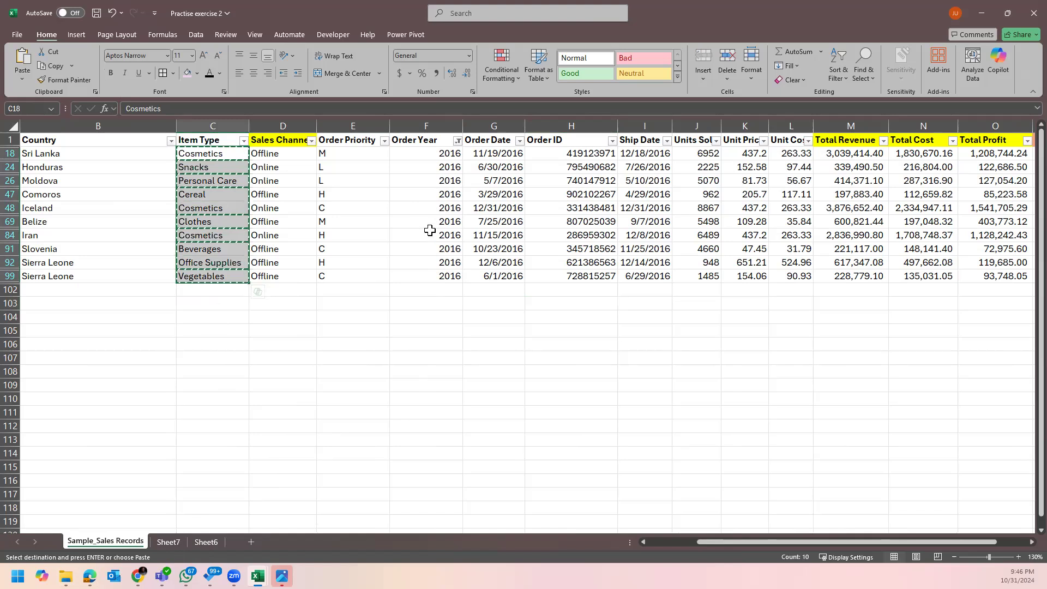
left_click(207, 544)
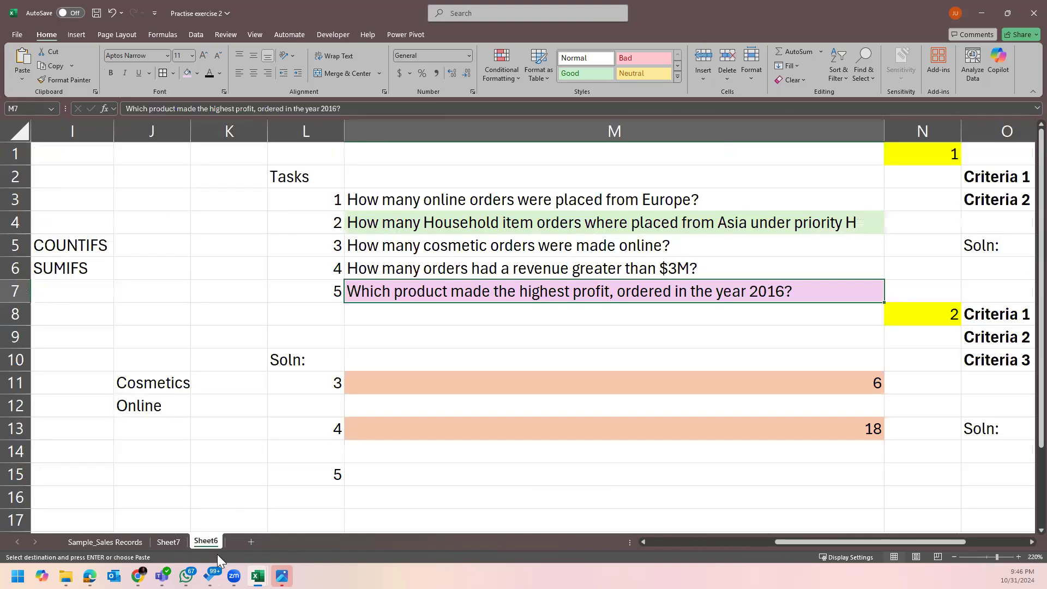
left_click(164, 544)
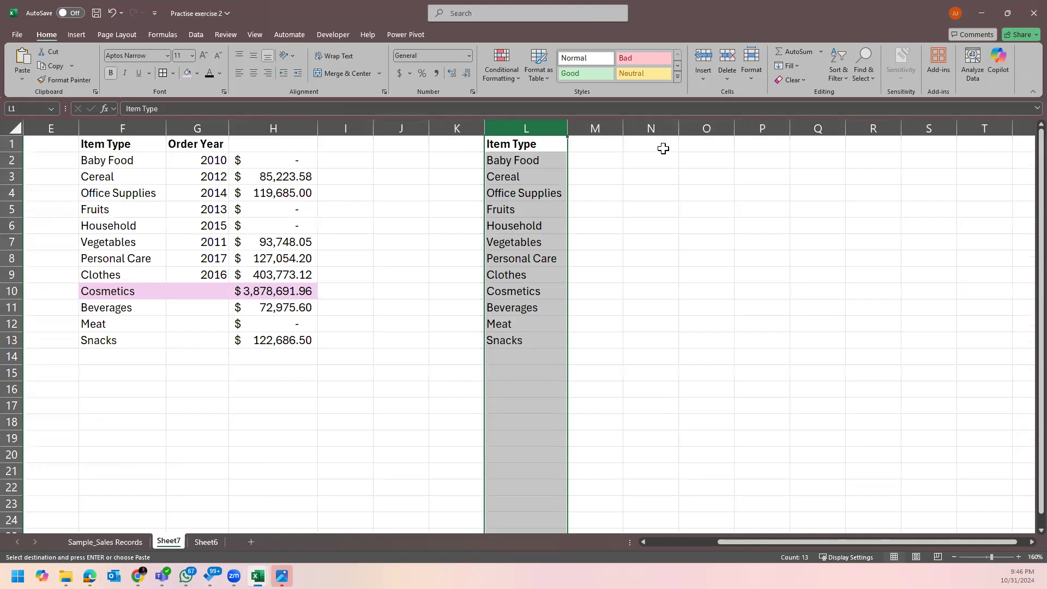
right_click(704, 165)
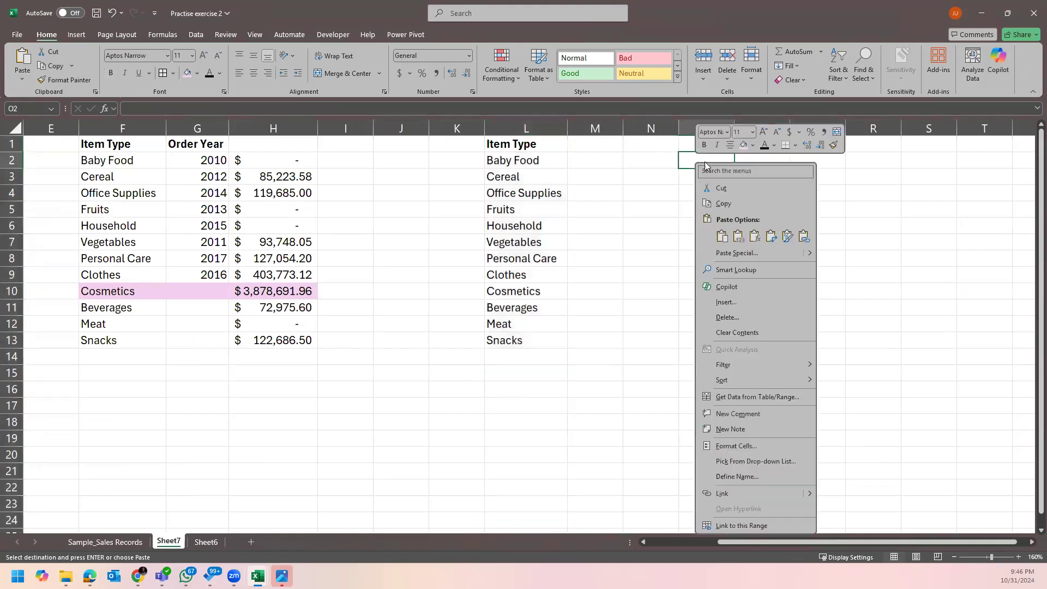
left_click(737, 235)
Copy the Item Type header from L1 to O1 and autofit column O.
left_click(544, 145)
key("ctrl+c")
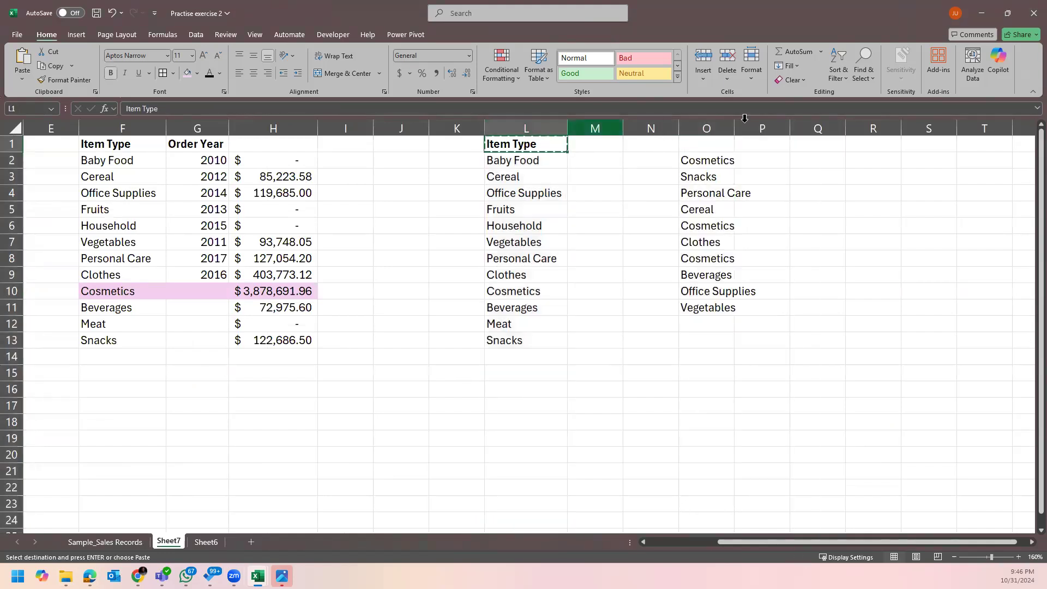
left_click(719, 143)
key("ctrl+v")
left_click(823, 210)
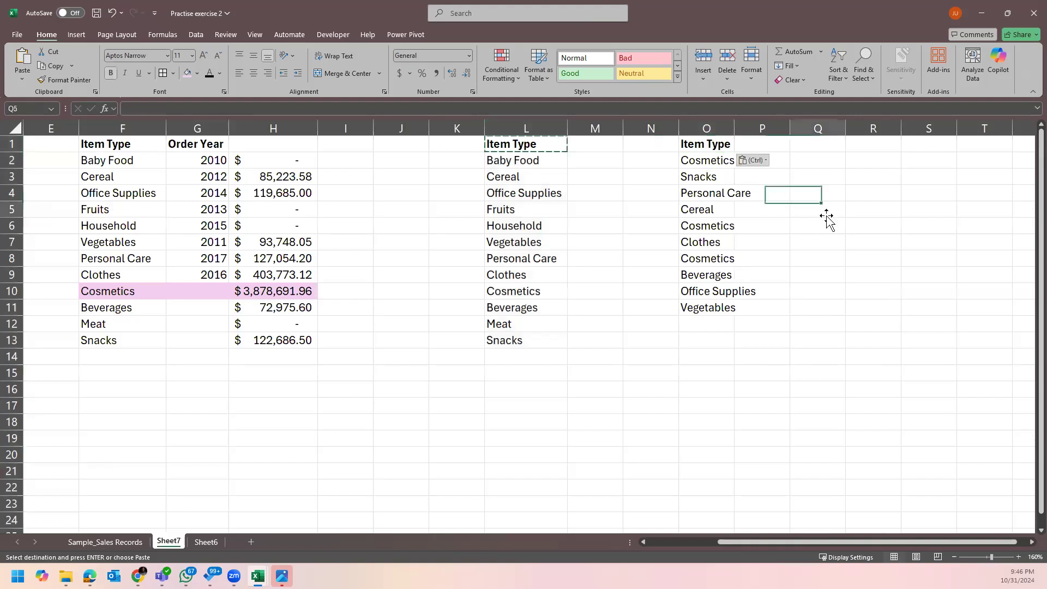
key("Escape")
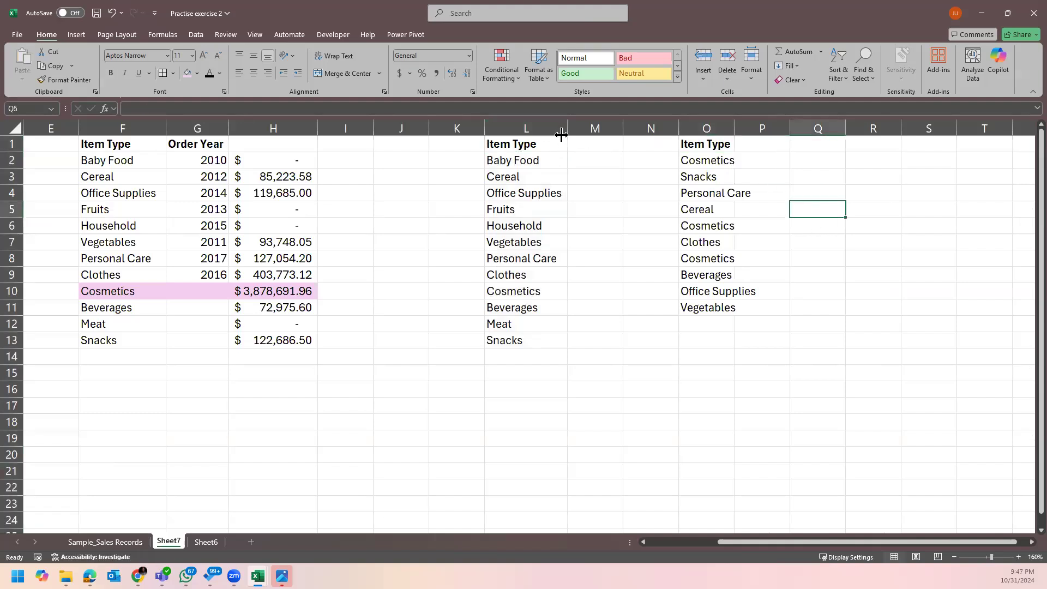
double_click(735, 129)
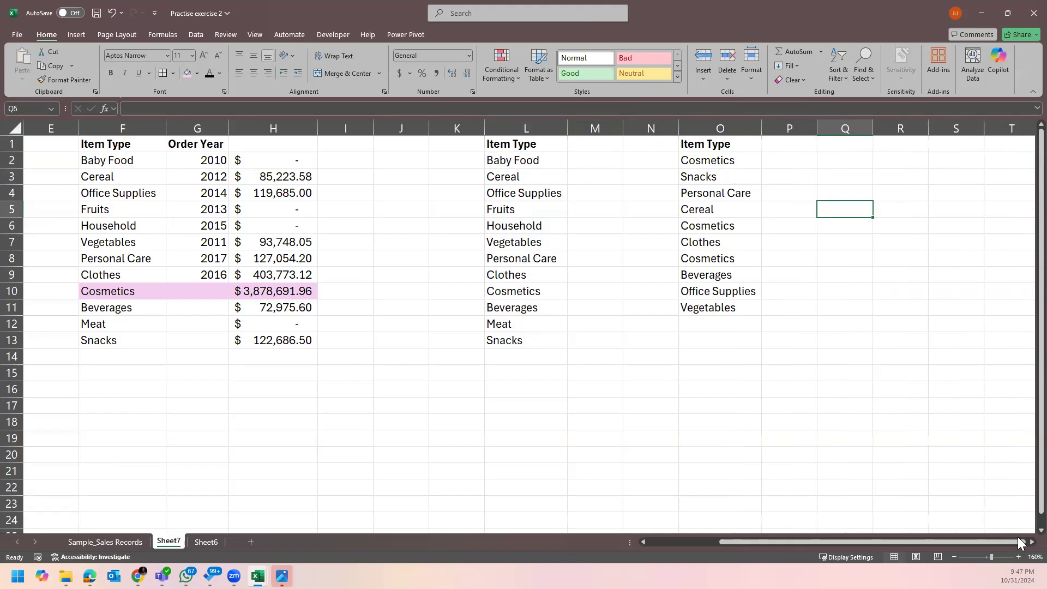
scroll(1021, 541, "right", 2)
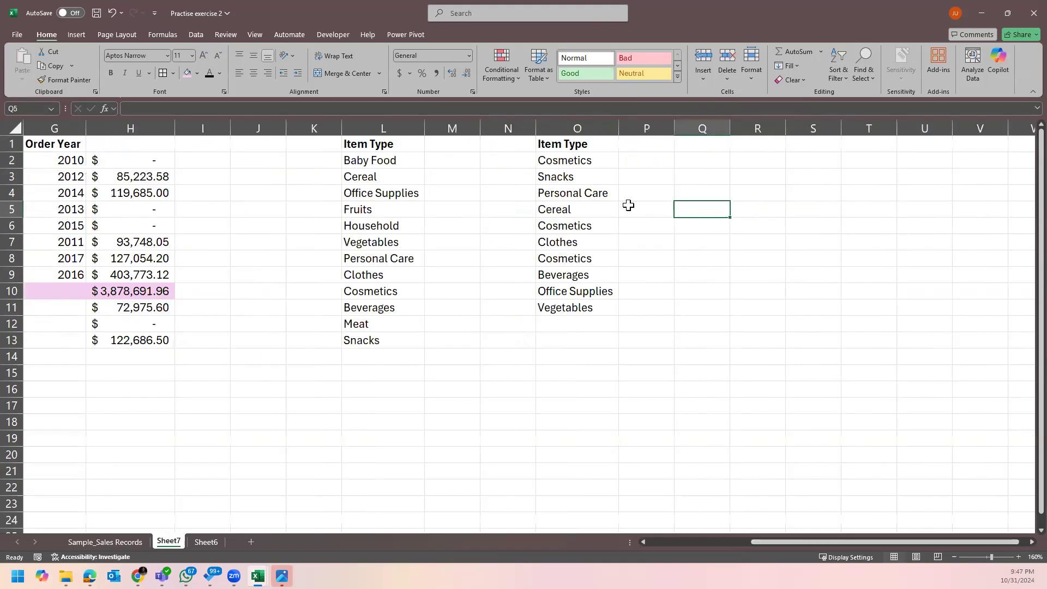
left_click(643, 157)
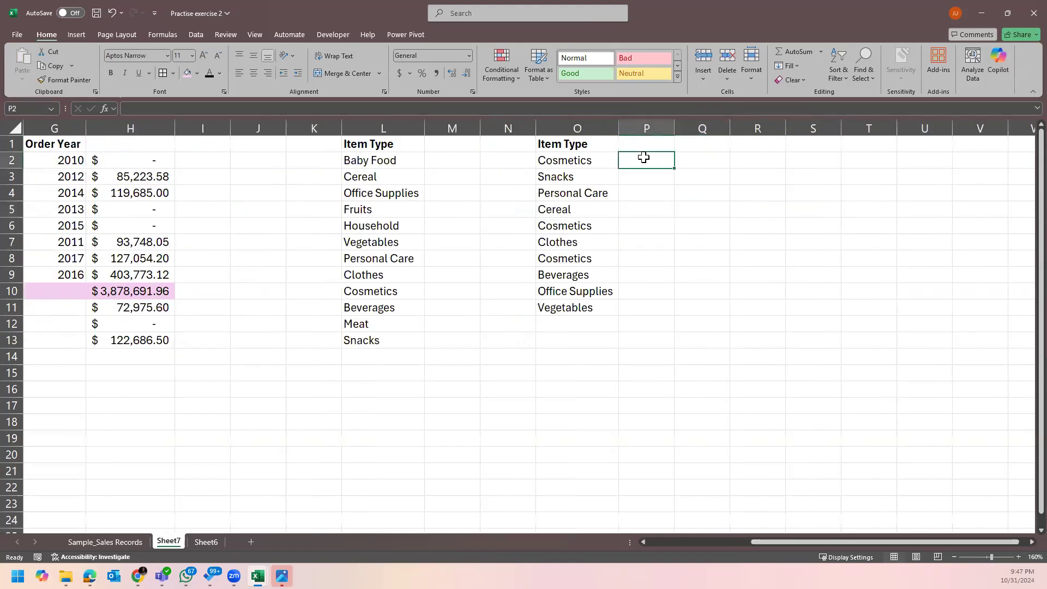
type("sum")
key("BackSpace")
key("BackSpace")
key("BackSpace")
type("=su")
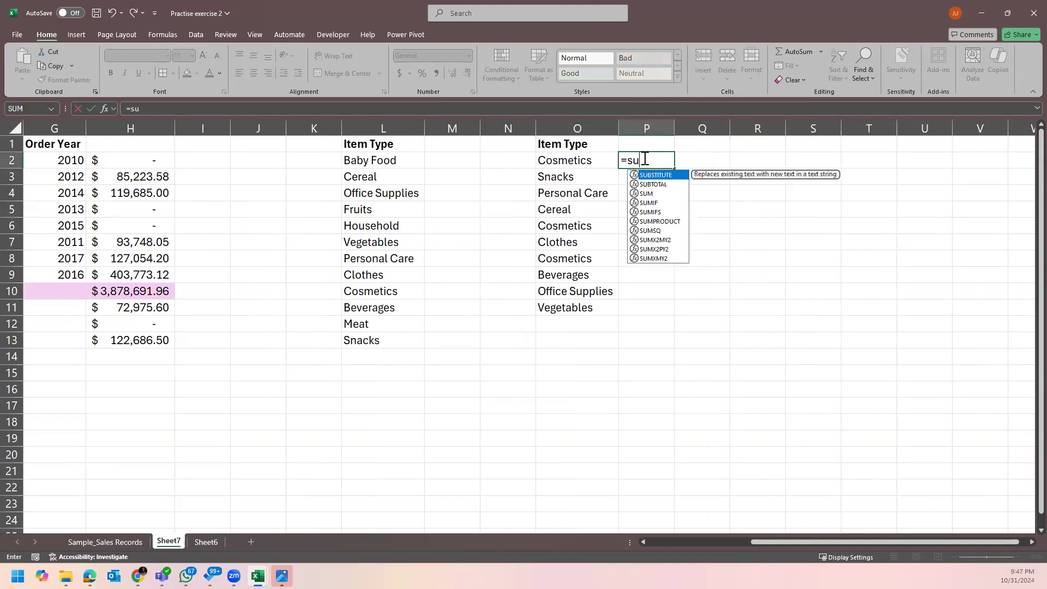
type("mifs")
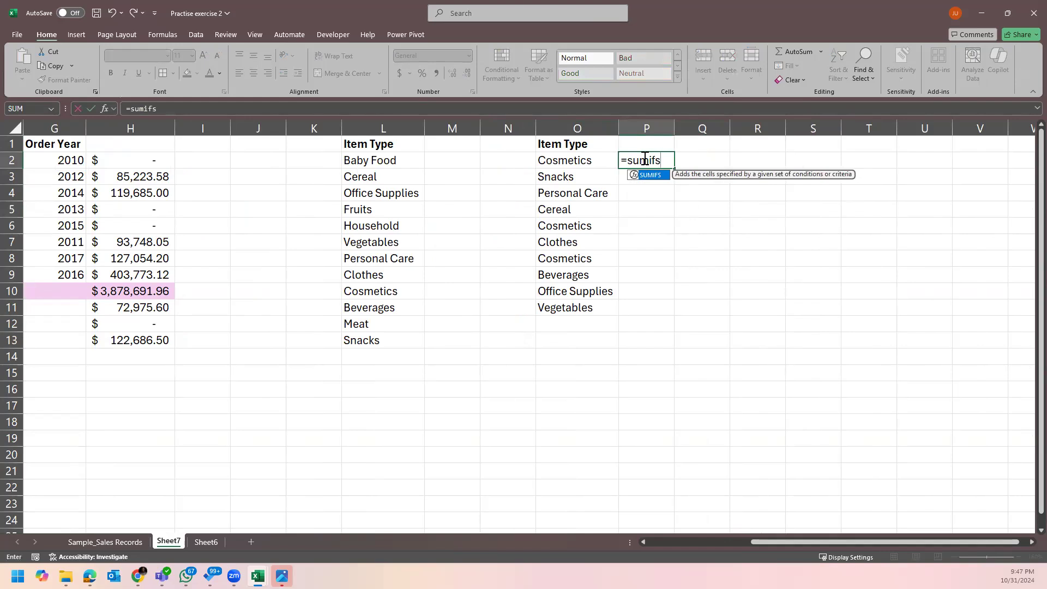
key("Tab")
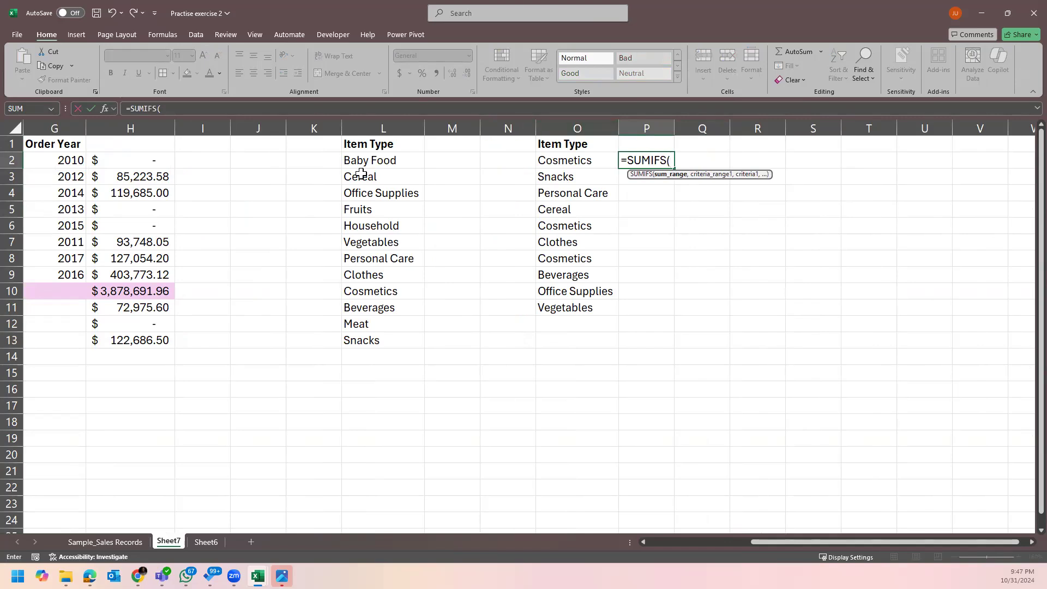
left_click(119, 542)
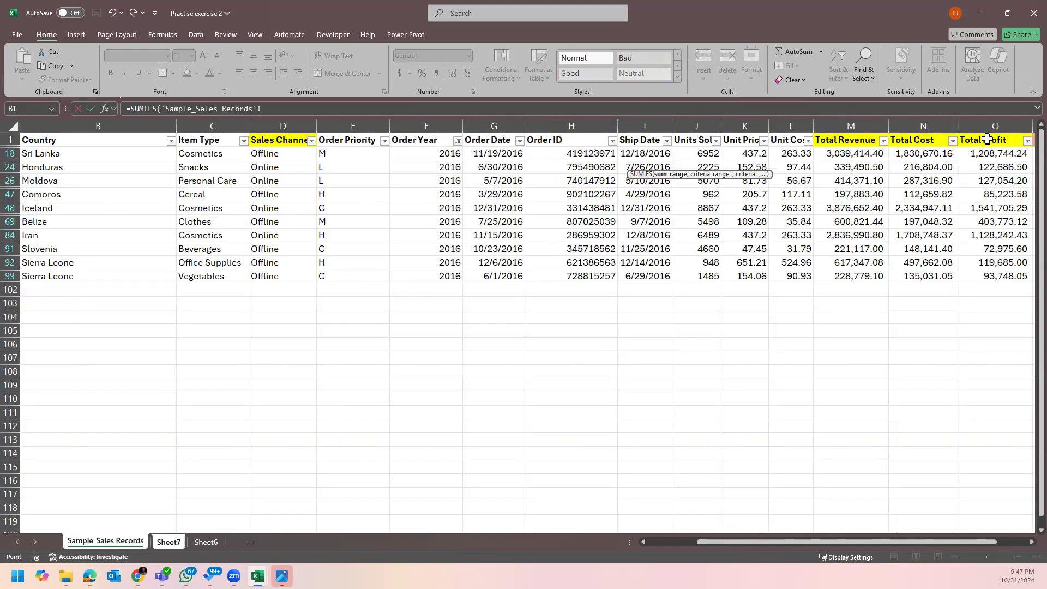
left_click(991, 123)
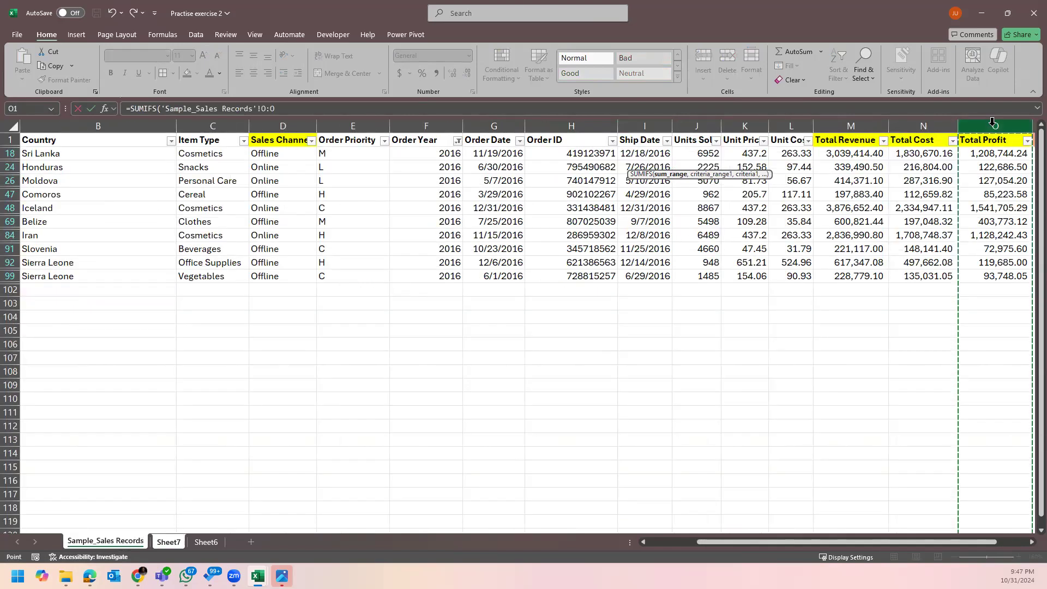
type(",")
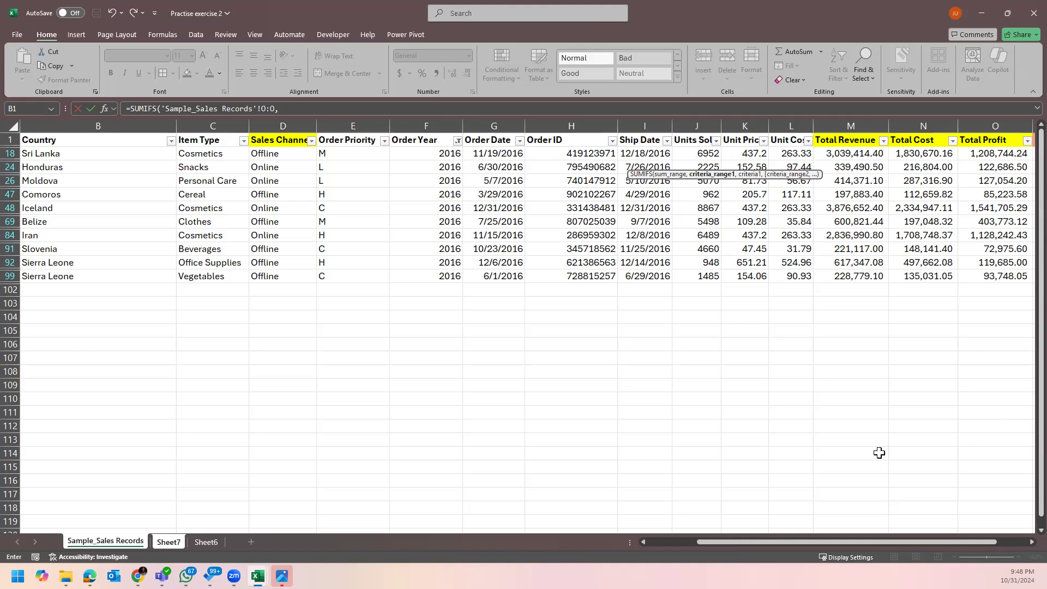
left_click(407, 119)
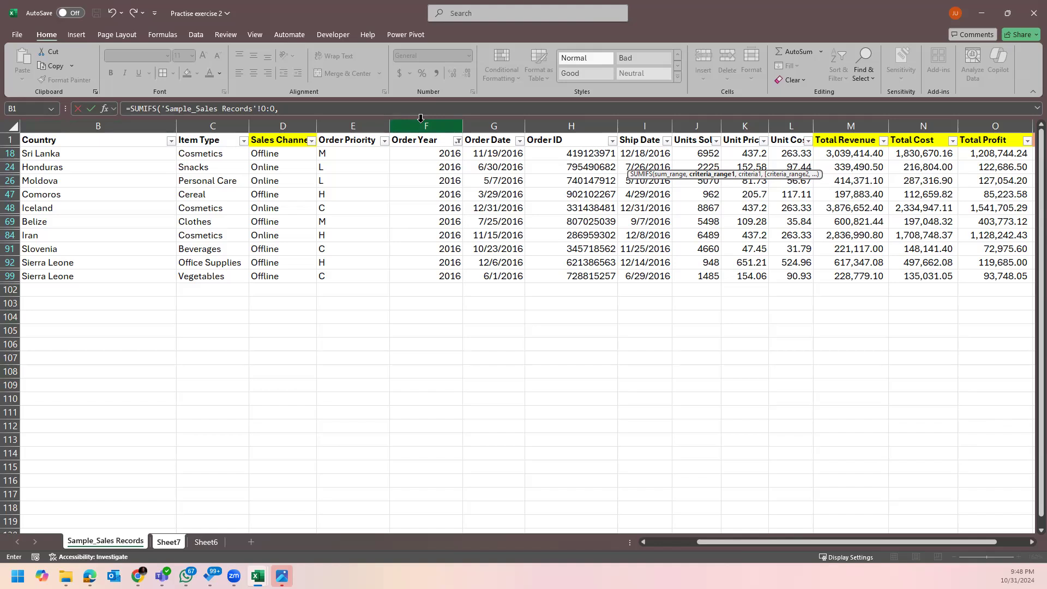
left_click(610, 413)
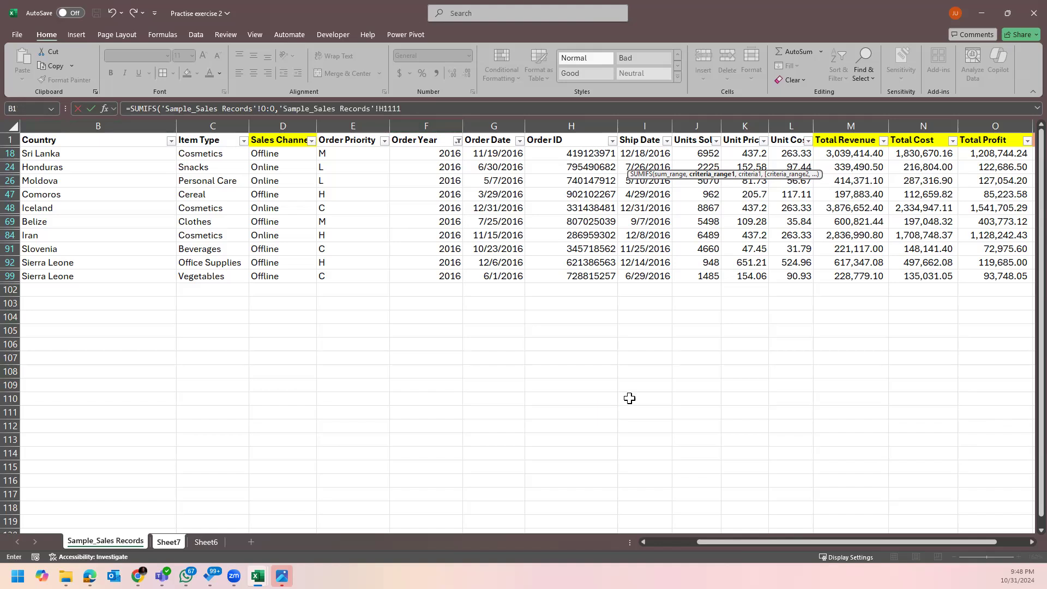
key("Return")
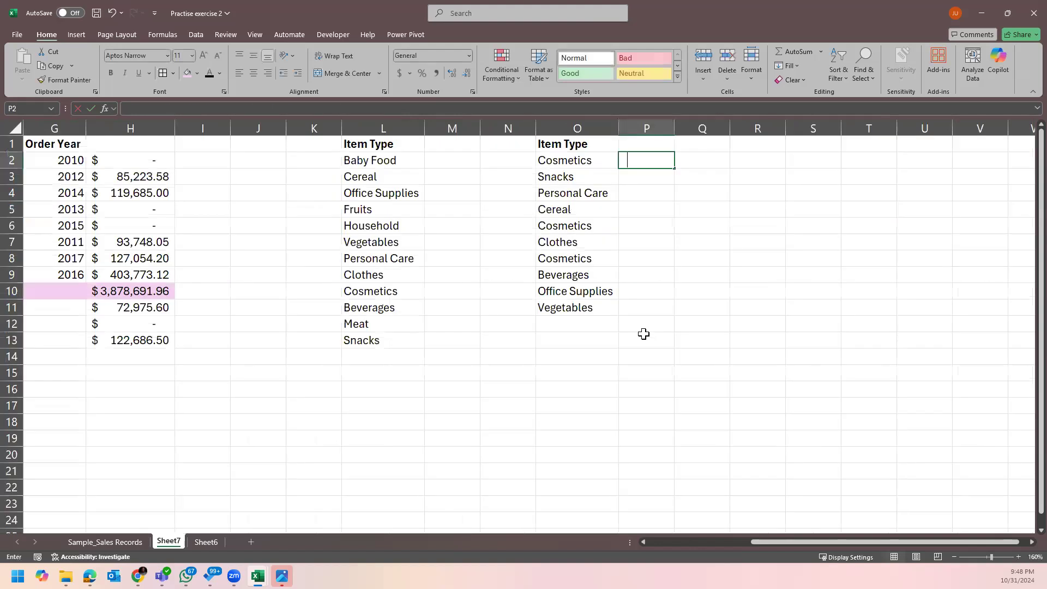
Insert a blank column at N and clear the stray MAX formula from Q2.
type("=max")
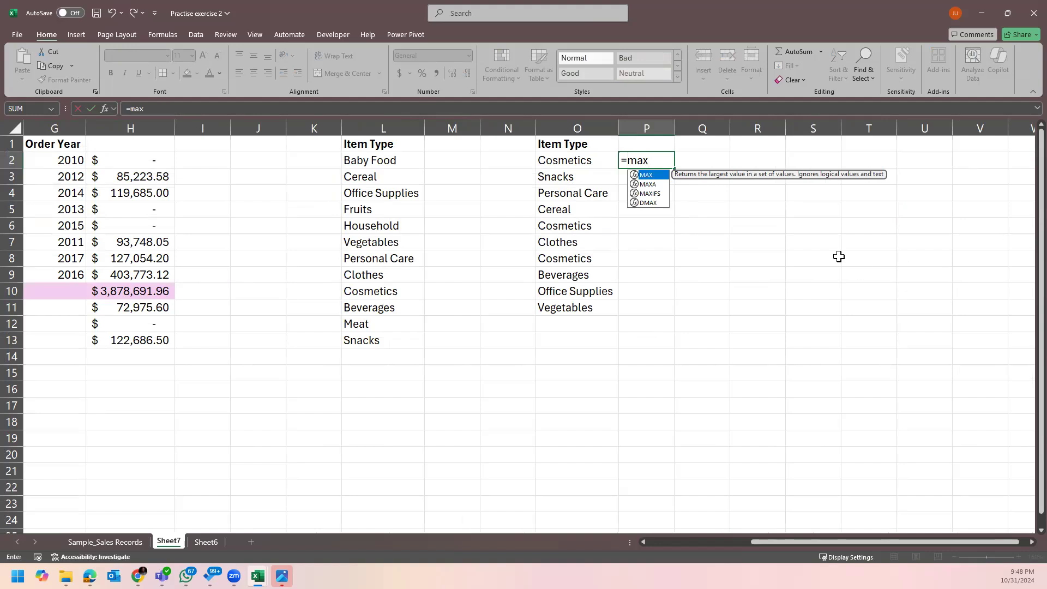
left_click(466, 156)
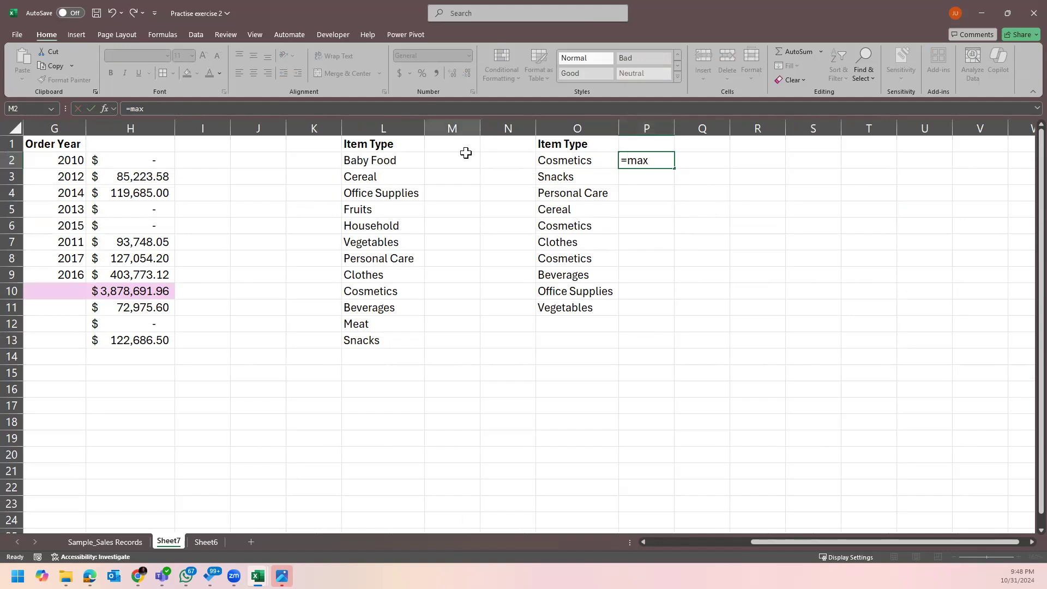
right_click(511, 128)
left_click(565, 248)
left_click(709, 162)
key("Delete")
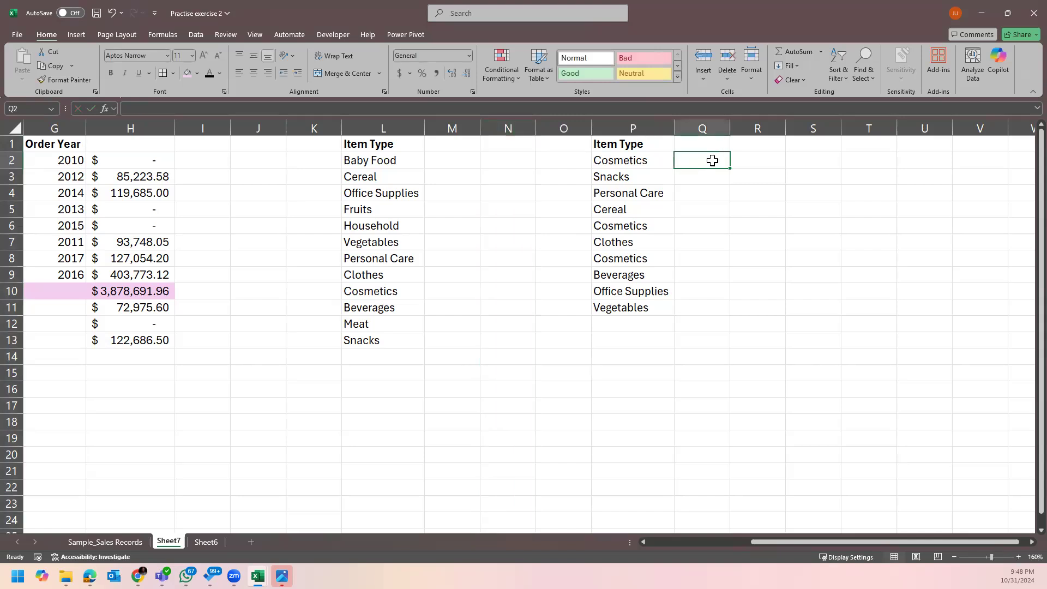
Enter =MAXIFS('Sample_Sales Records'!O:O,'Sample_Sales Records'!C:C,Sheet7!L2) in M2.
left_click(453, 160)
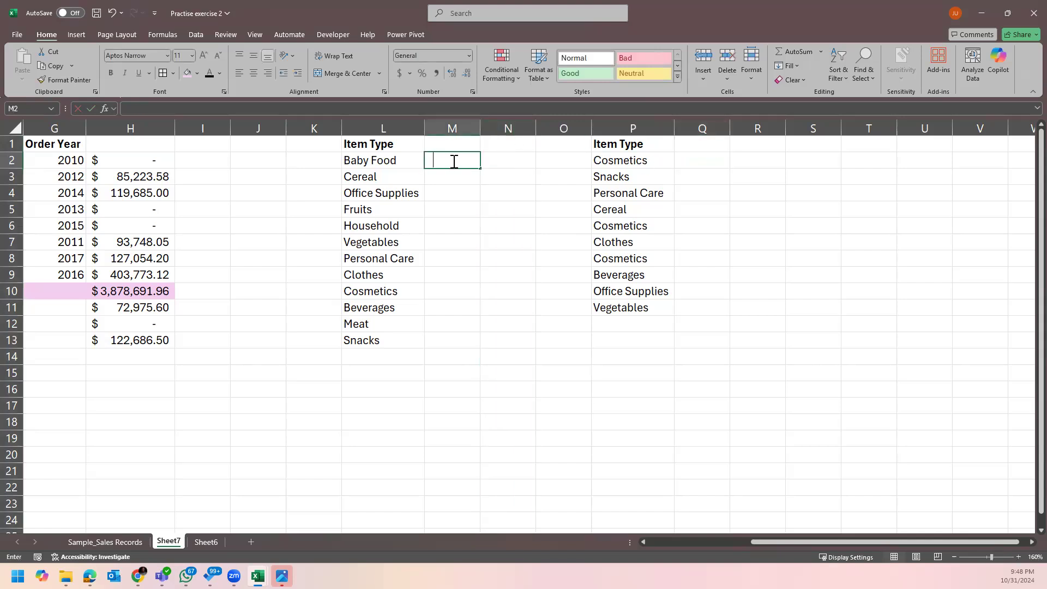
type("=max")
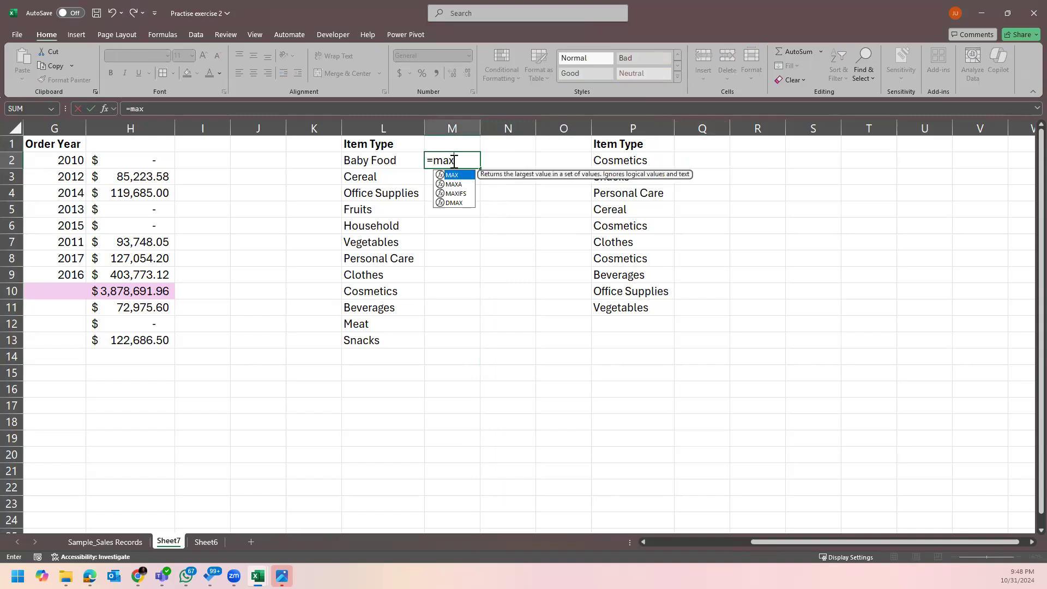
key("Down")
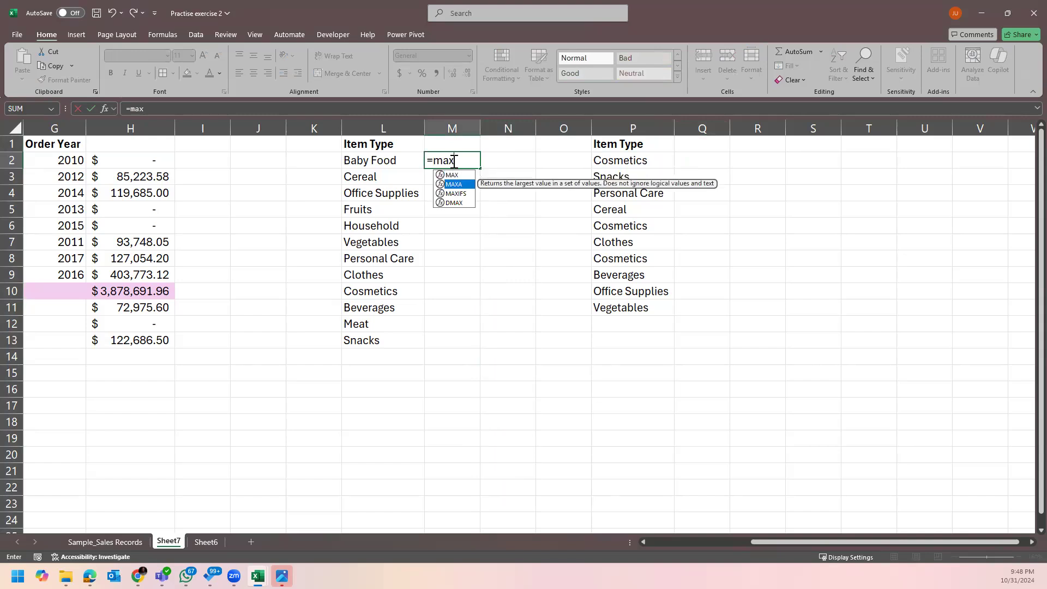
key("Down")
key("Tab")
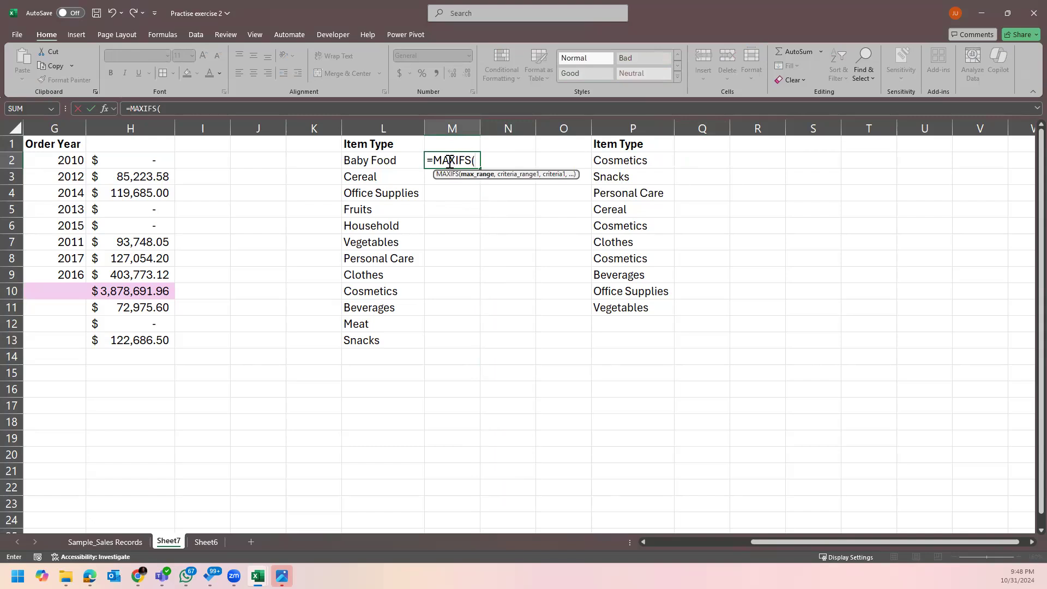
left_click(133, 542)
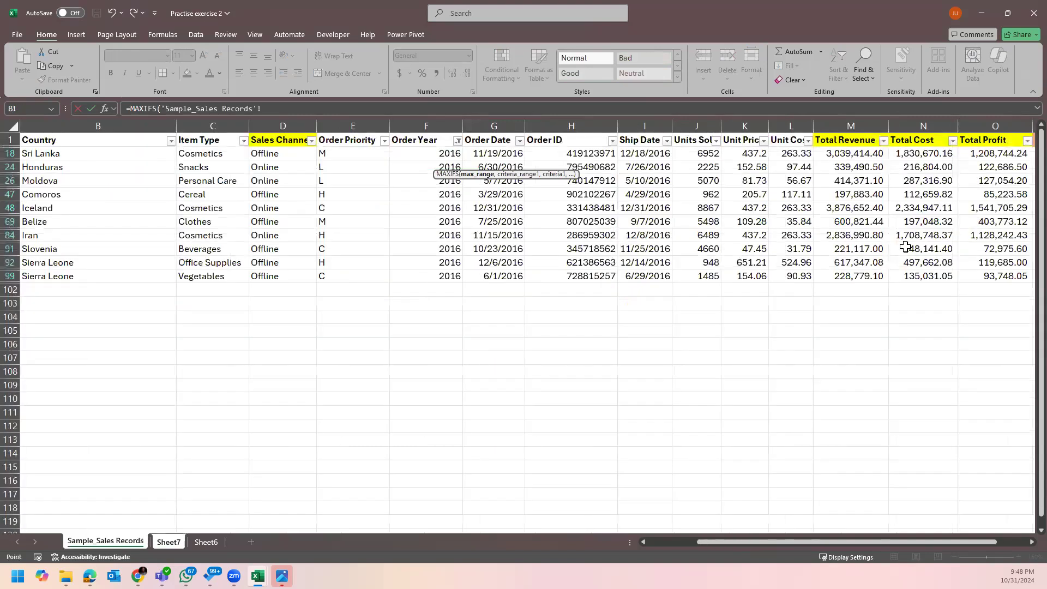
left_click(992, 128)
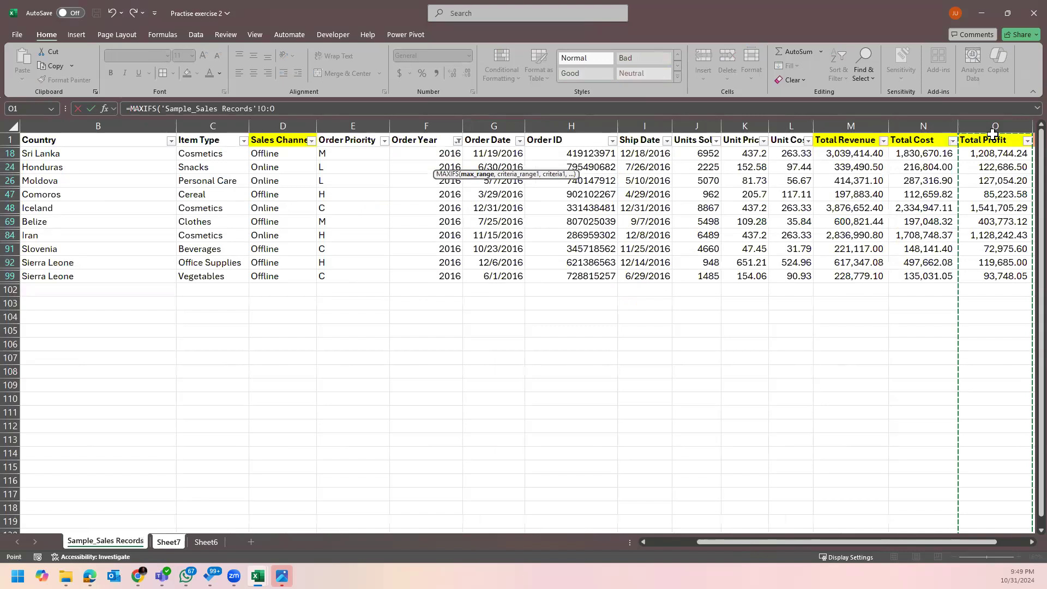
type(",")
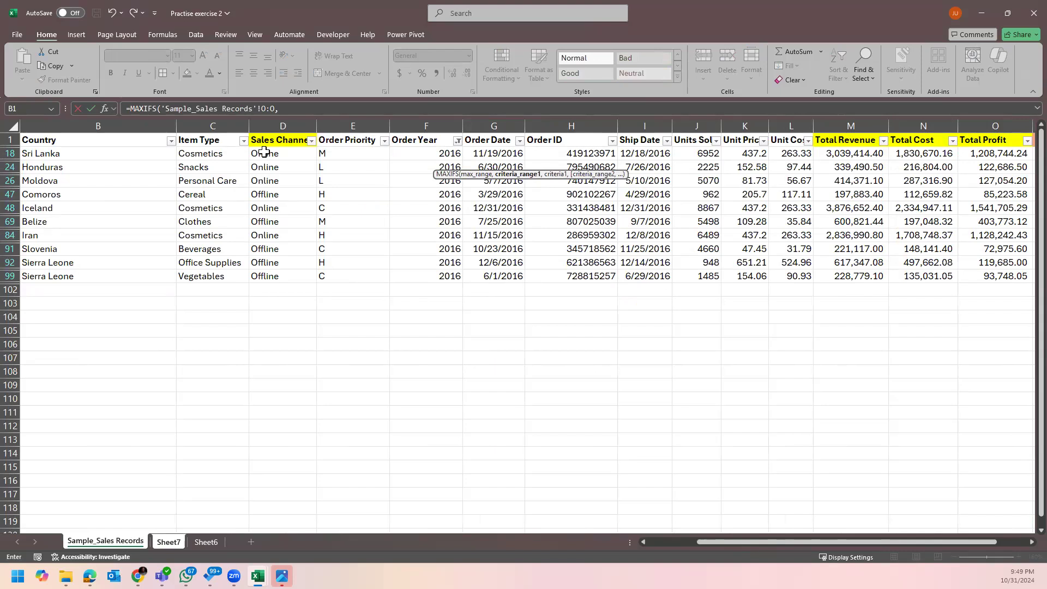
left_click(212, 119)
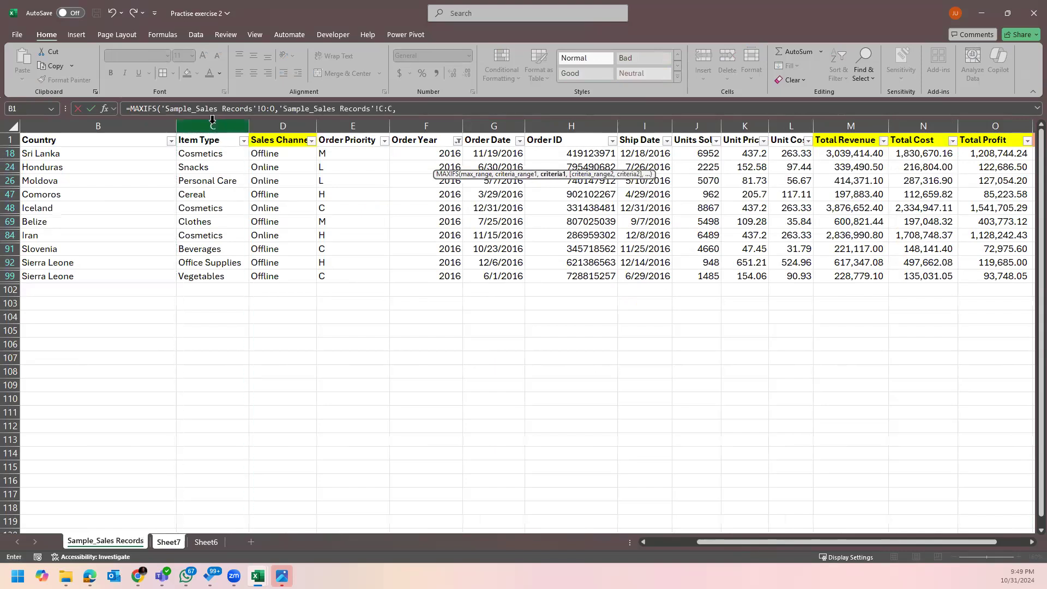
type(",")
left_click(206, 541)
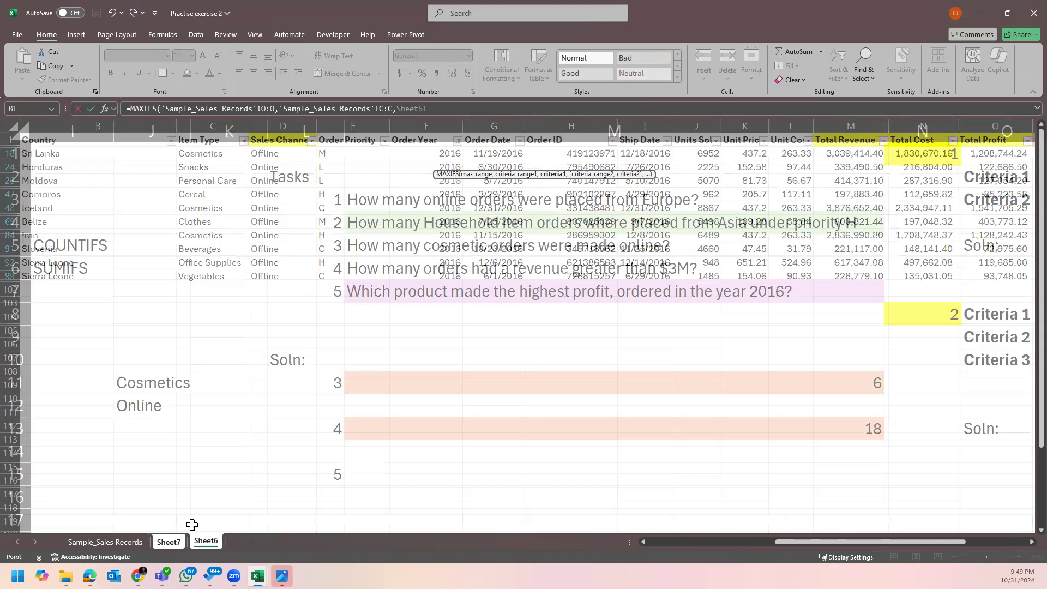
left_click(172, 543)
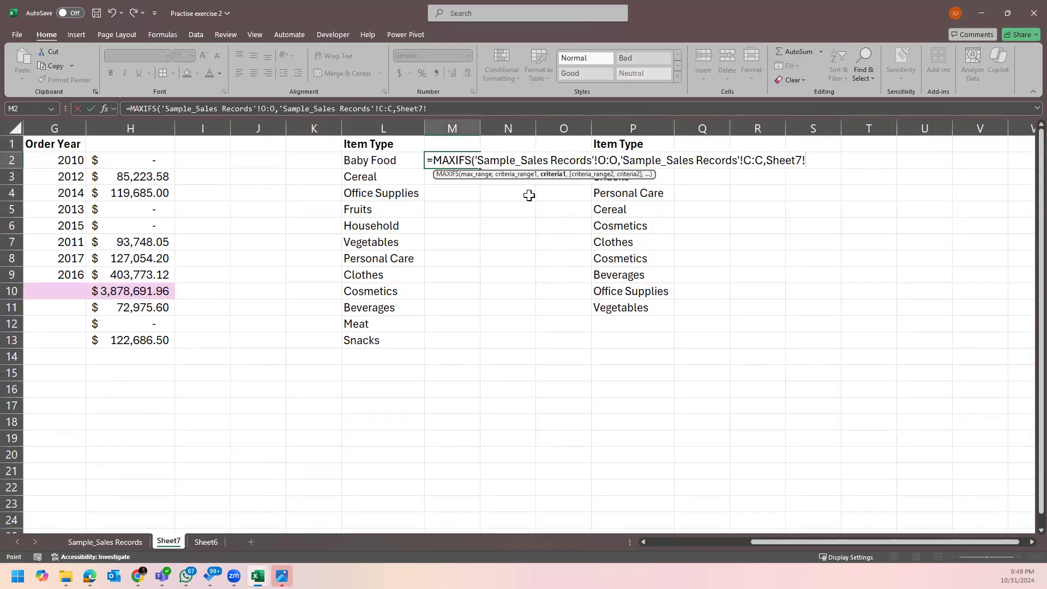
left_click(401, 162)
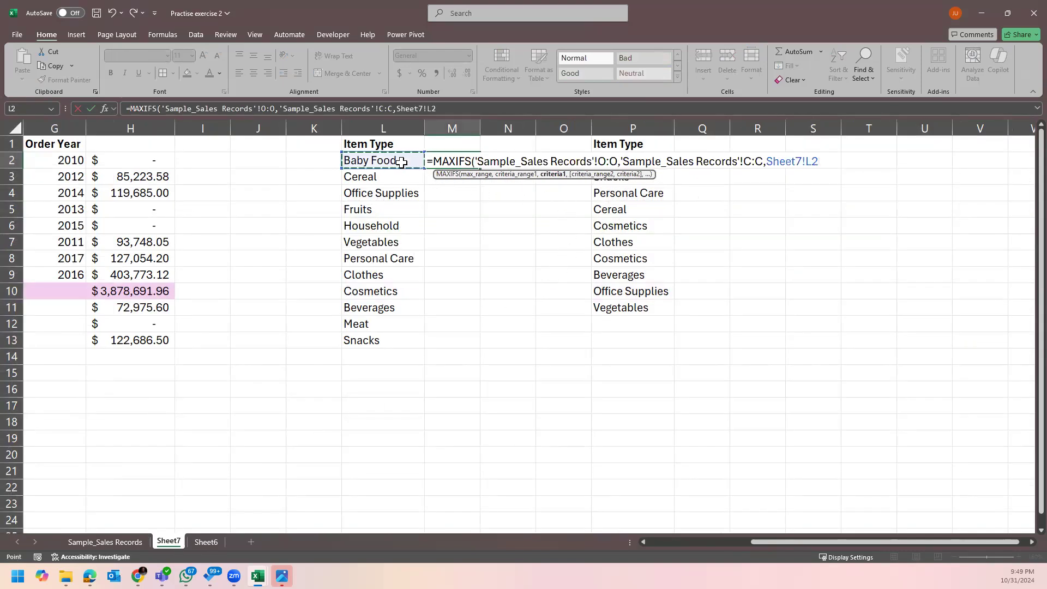
key("Return")
Fill the MAXIFS formula down to M13 and widen column M to fit.
left_click(456, 160)
double_click(479, 168)
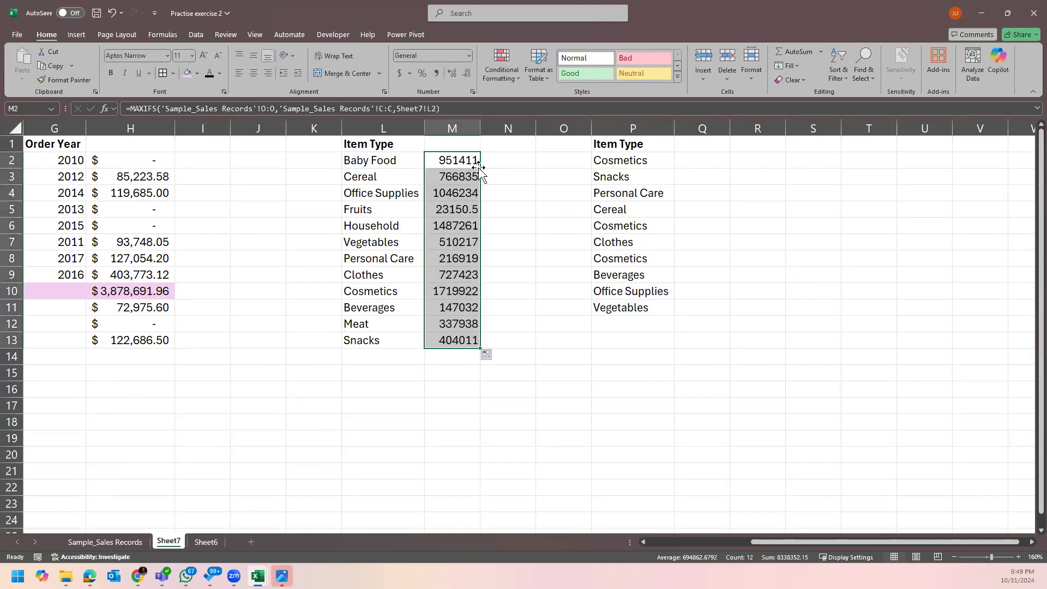
double_click(480, 127)
Apply Accounting format to the MAXIFS results and check the formulas in M2, M9 and M10.
key("alt+h")
key("a")
key("n")
key("Return")
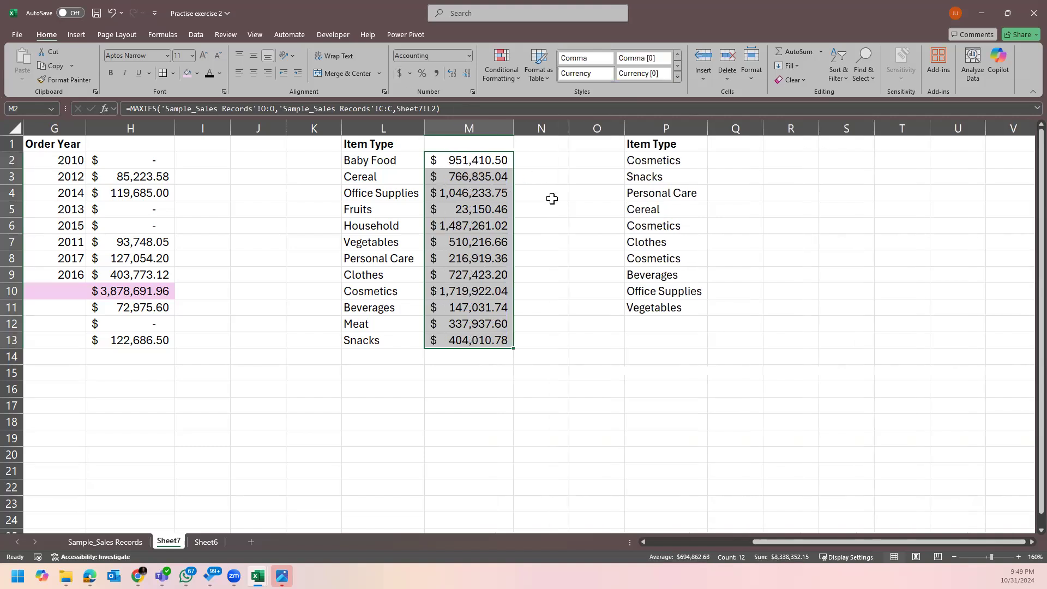
left_click(540, 224)
left_click(501, 289)
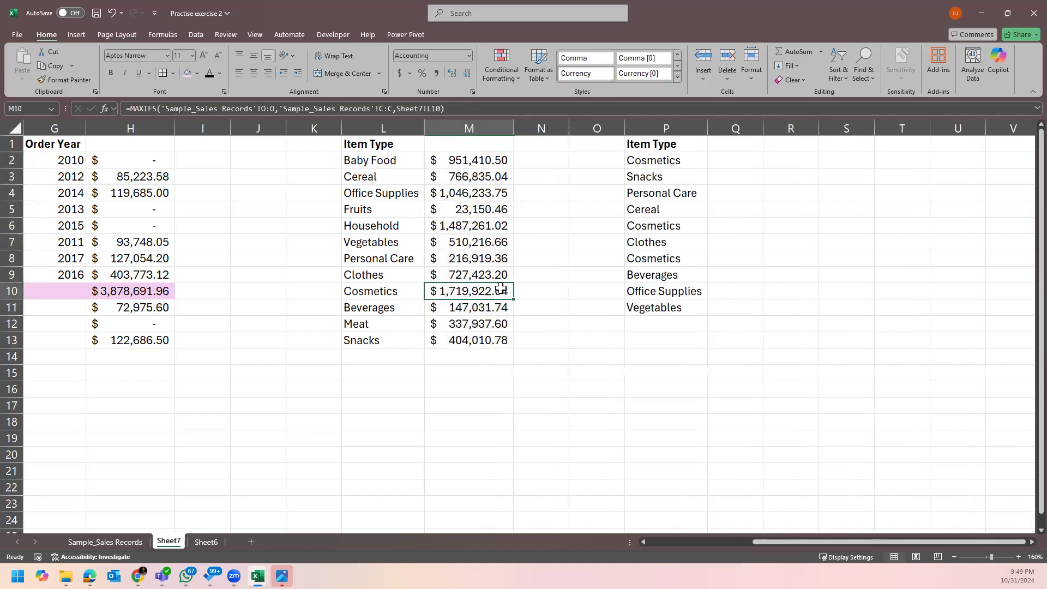
left_click(485, 273)
left_click(488, 226)
left_click(481, 210)
left_click(478, 158)
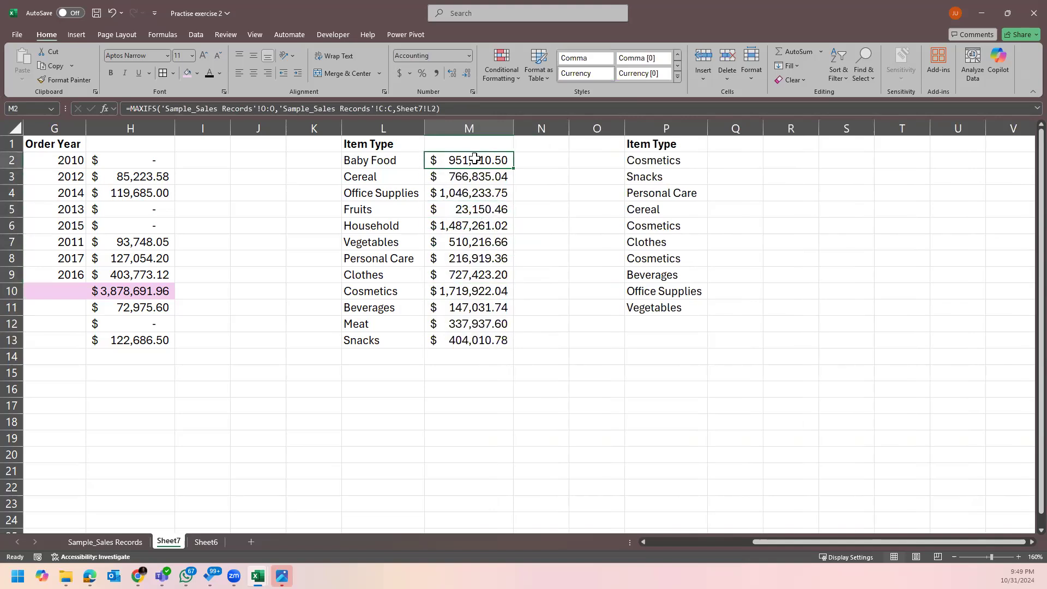
Delete the contents of column M and return to the Sheet6 task list.
left_click(469, 126)
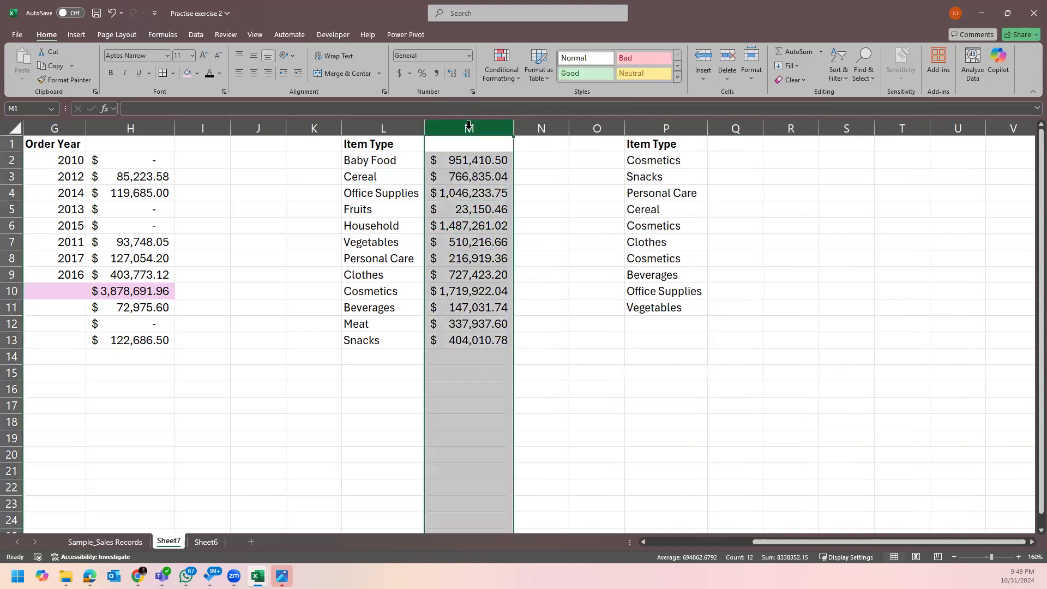
key("Delete")
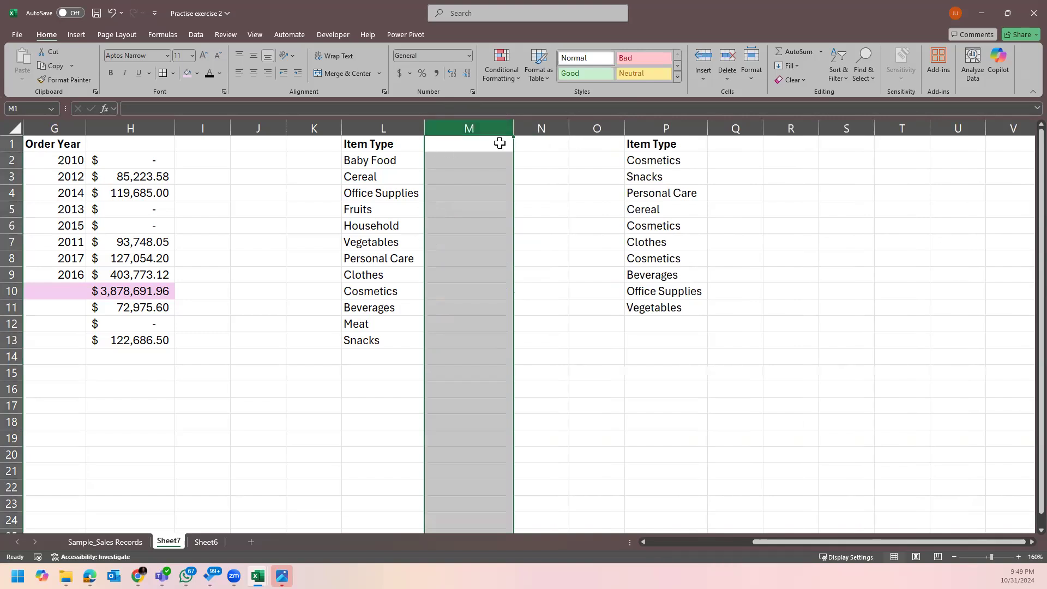
left_click(455, 146)
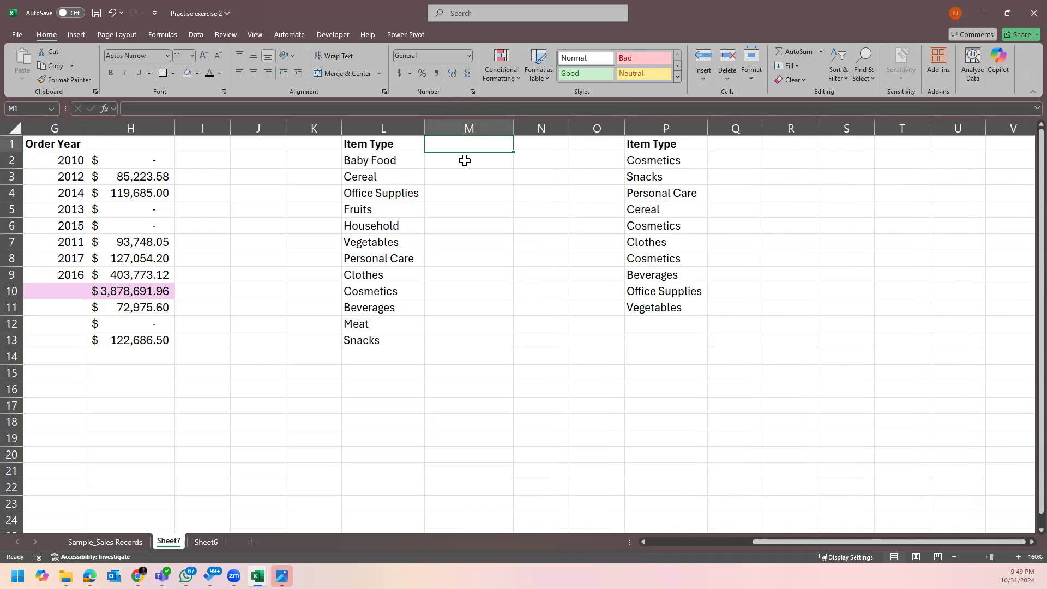
left_click(206, 542)
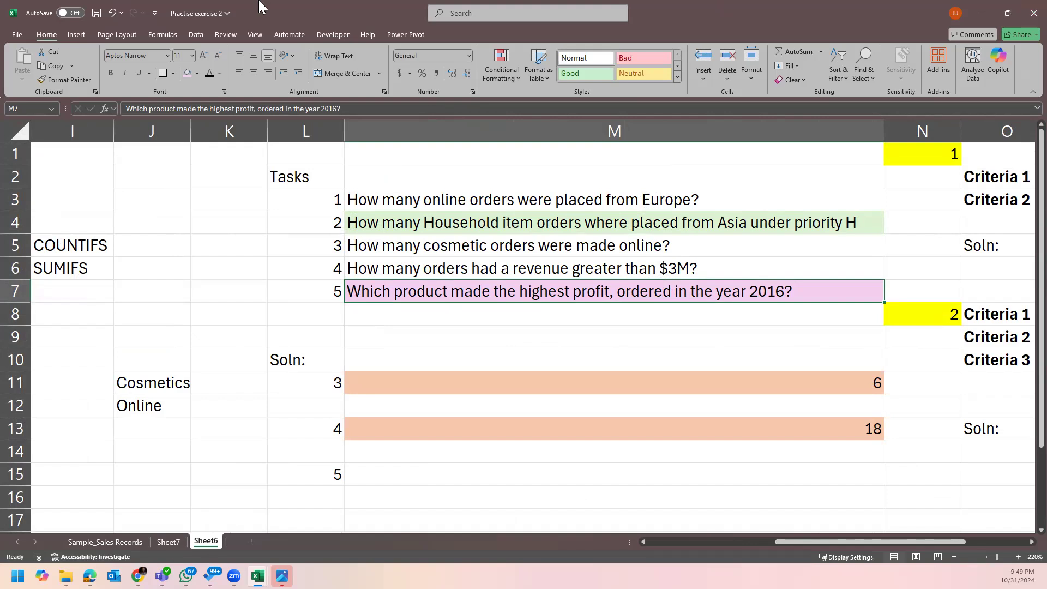
Review the task questions in M3–M7 on Sheet6, then go to Sample_Sales Records.
left_click(468, 478)
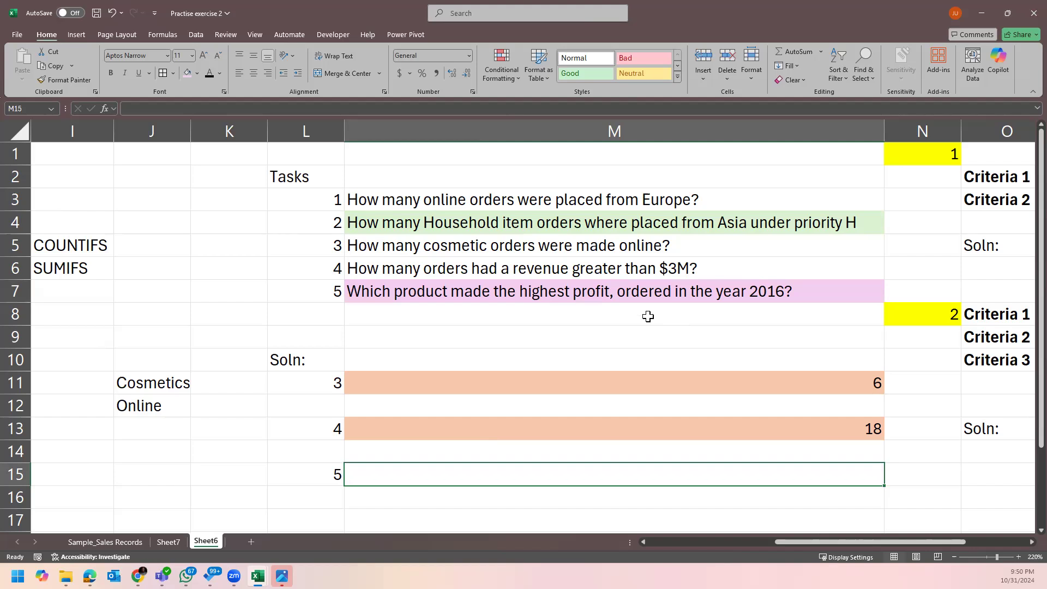
left_click(448, 286)
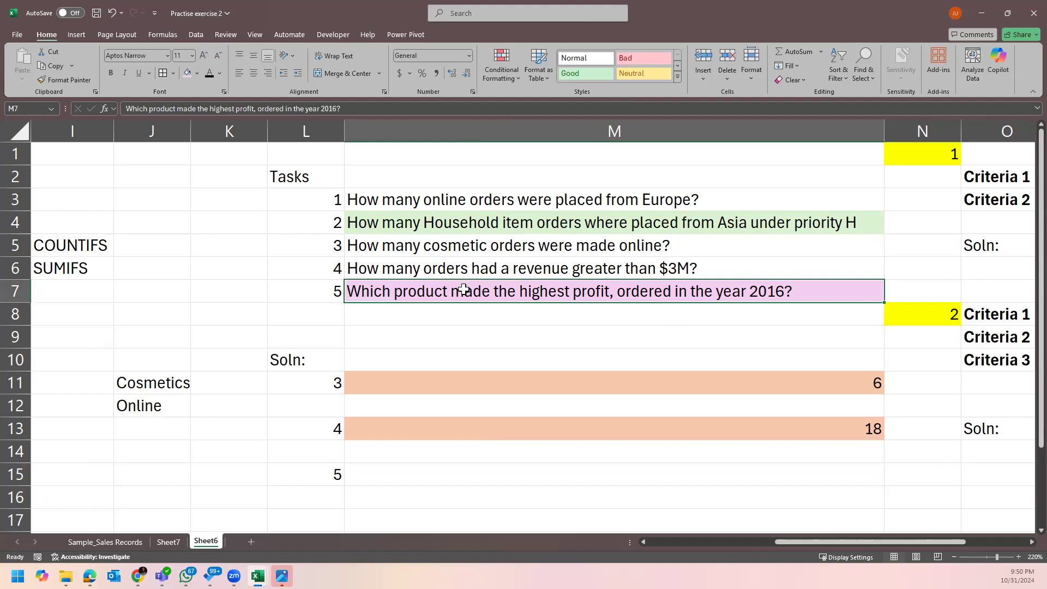
left_click(410, 203)
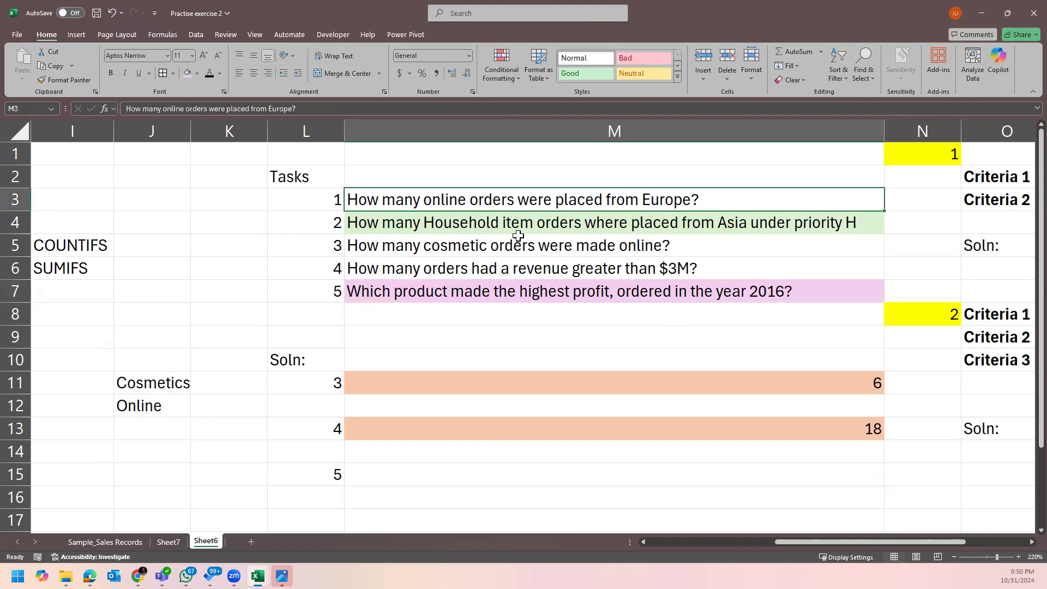
left_click(414, 229)
left_click(419, 246)
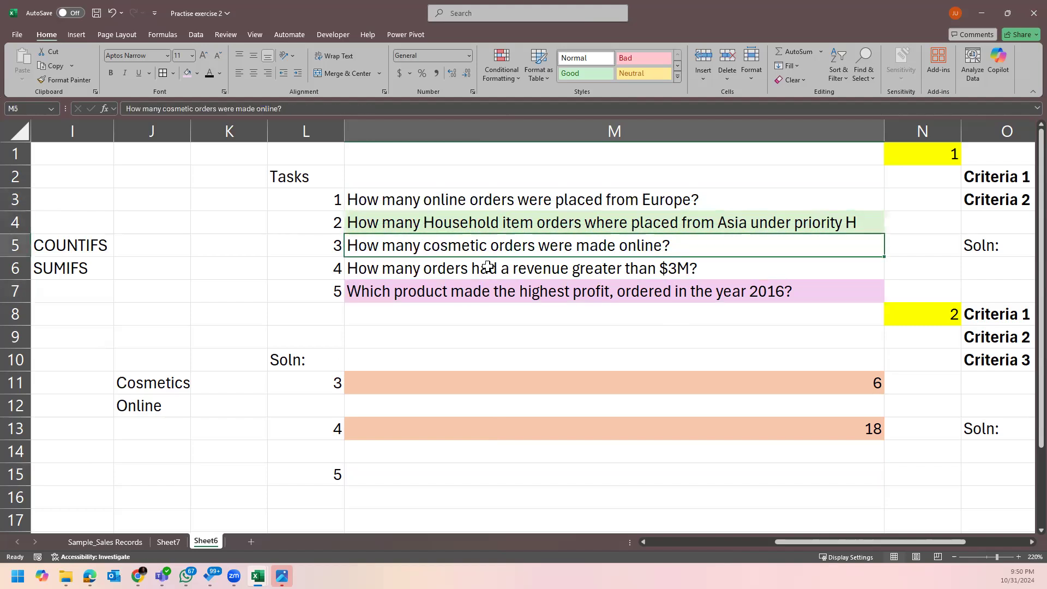
left_click(433, 271)
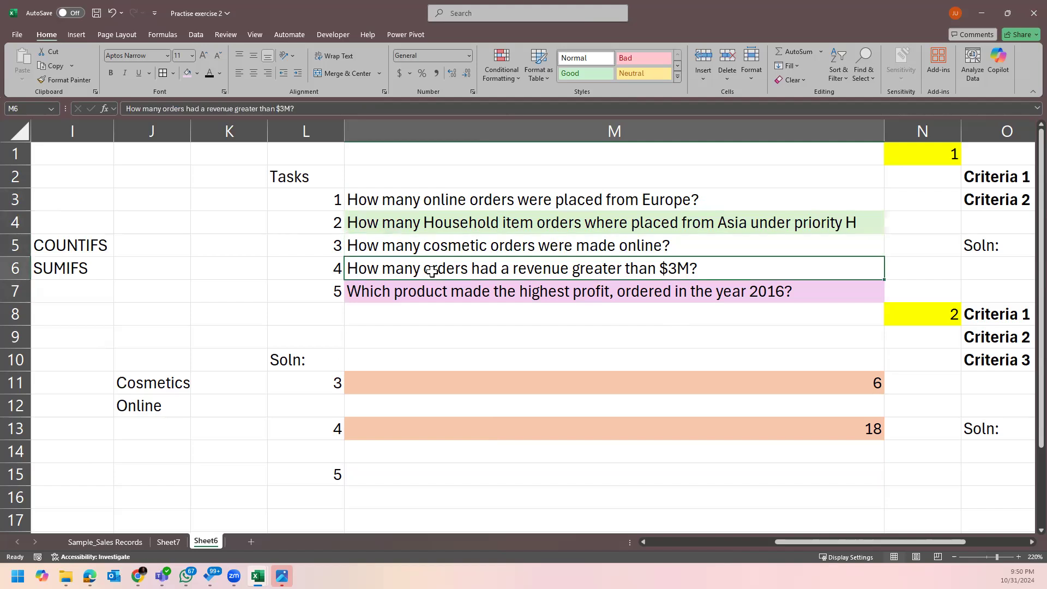
left_click(439, 286)
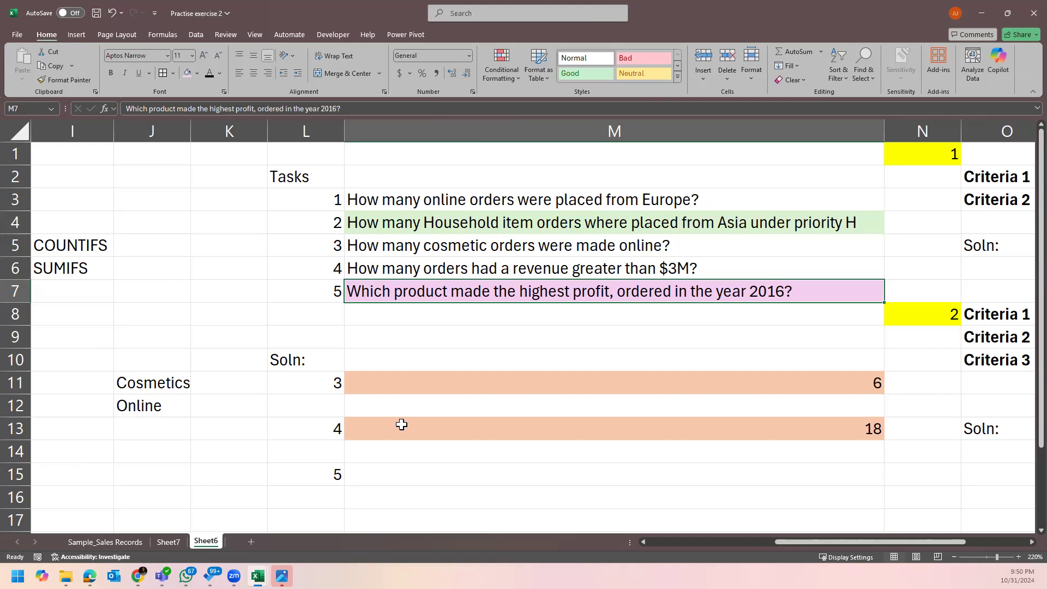
left_click(111, 540)
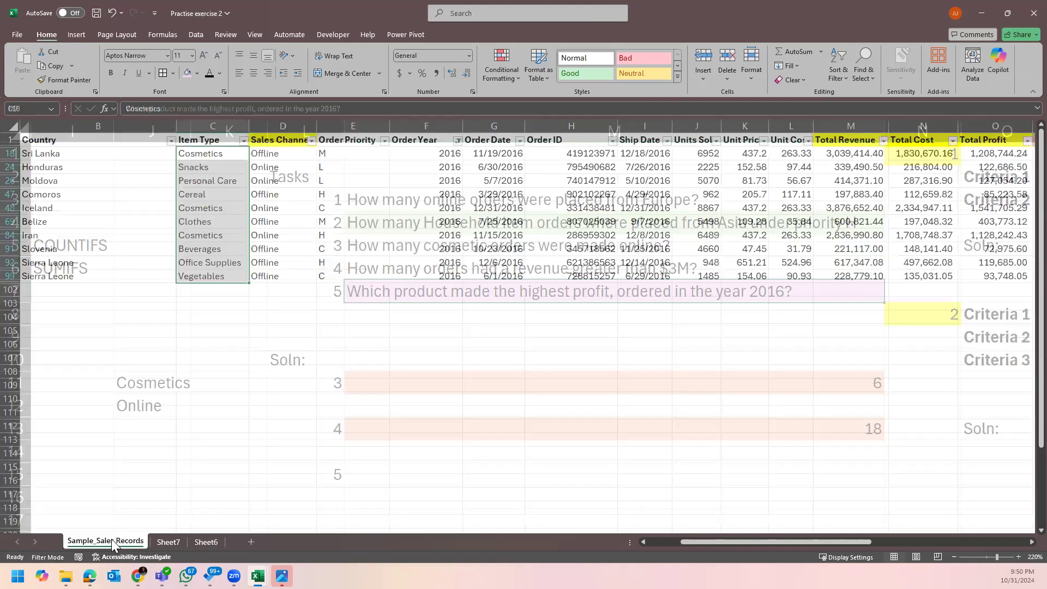
Clear the Order Year filter so orders from all years, 2010–2017, show again.
left_click(457, 141)
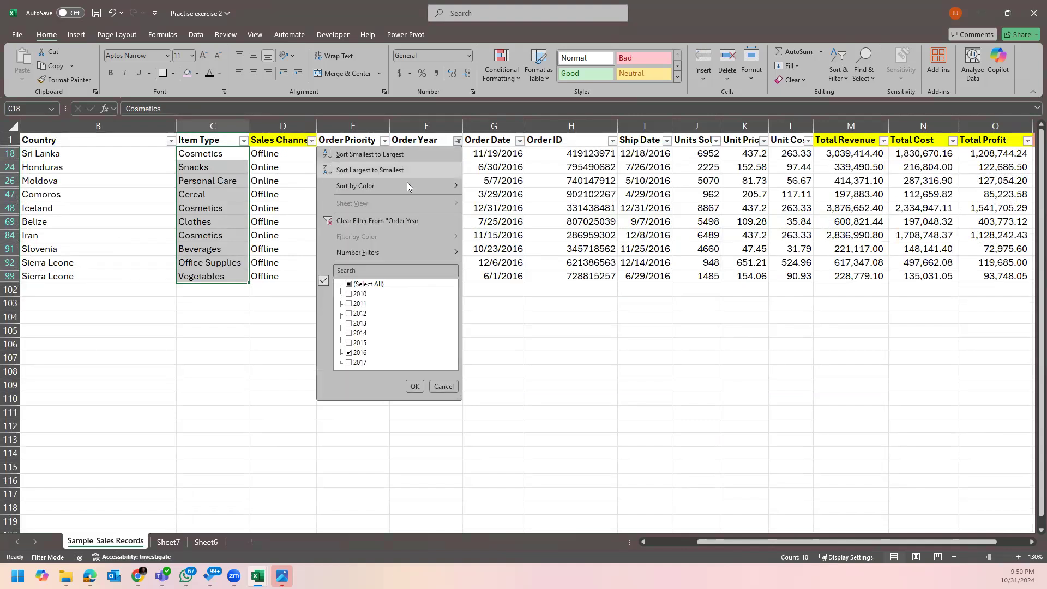
left_click(388, 217)
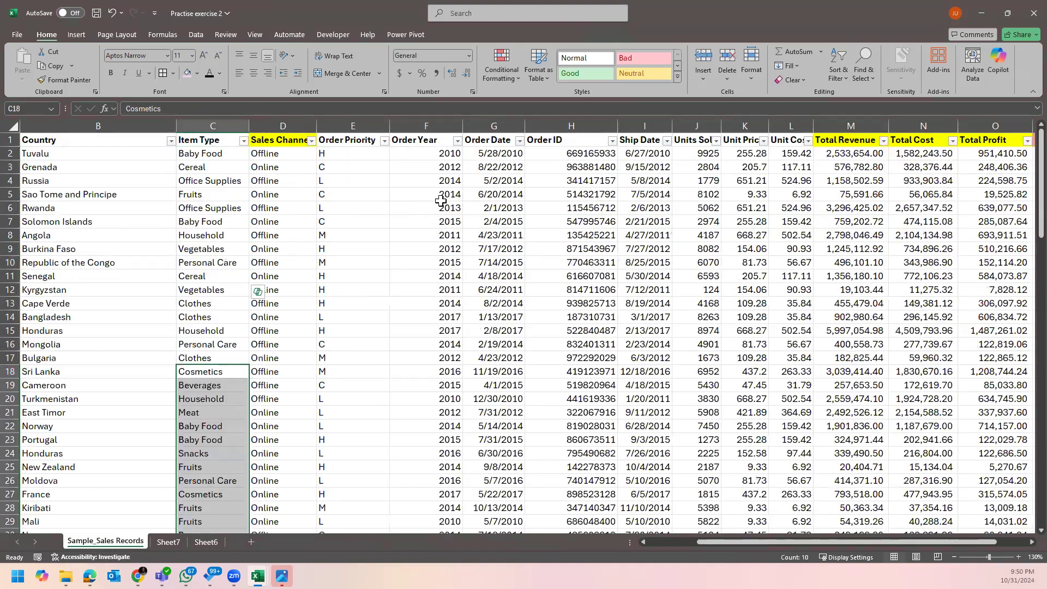
left_click(462, 156)
key("ctrl+Down")
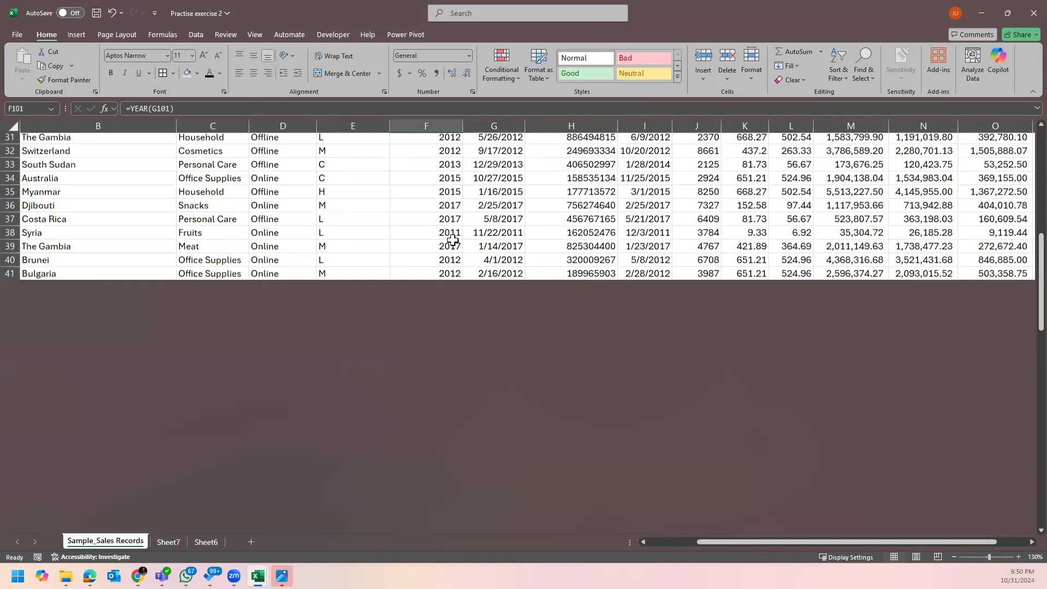
key("ctrl+Up")
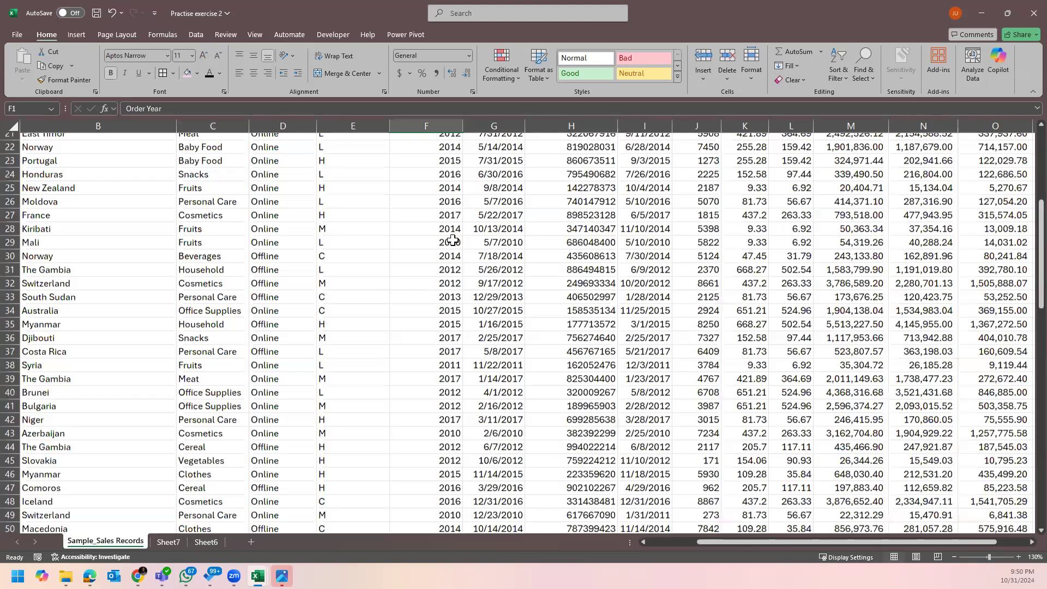
Inspect the =YEAR(G2) formula in F2 and the order date in G2, then go to Sheet7.
double_click(438, 157)
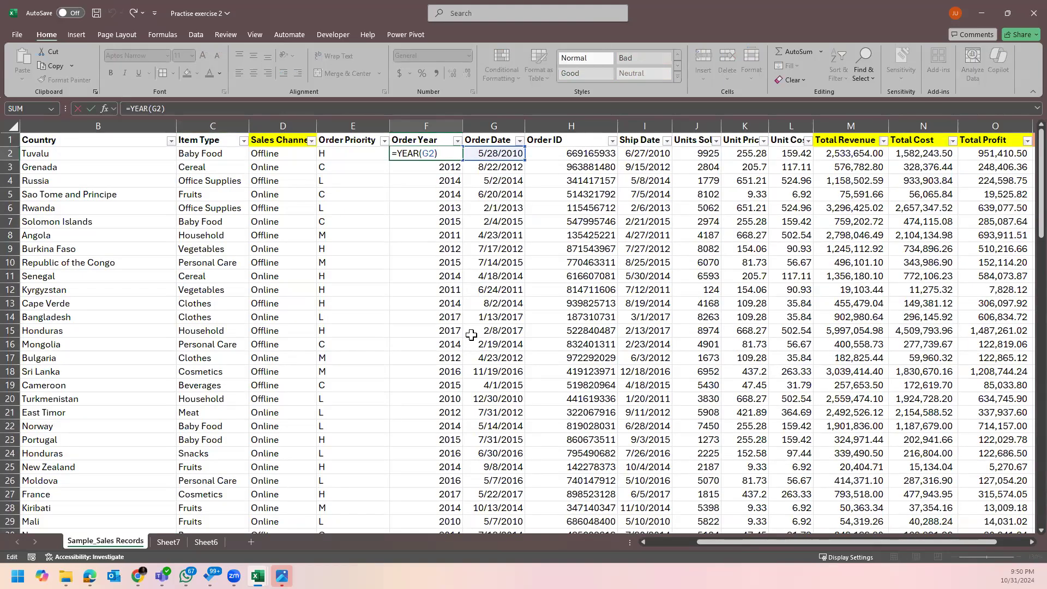
key("ctrl+Return")
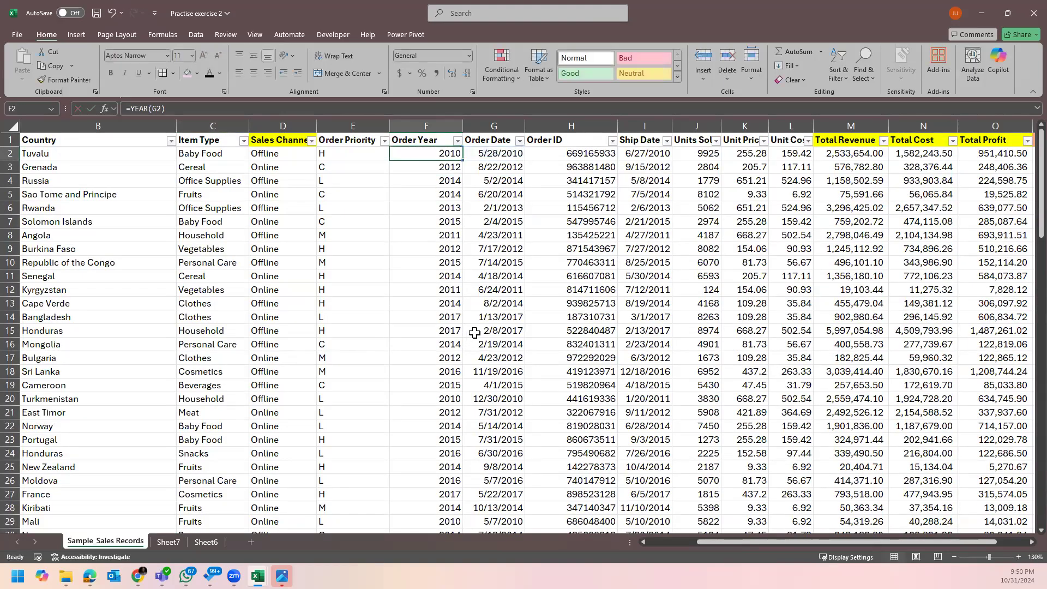
left_click(494, 155)
left_click(448, 153)
key("Right")
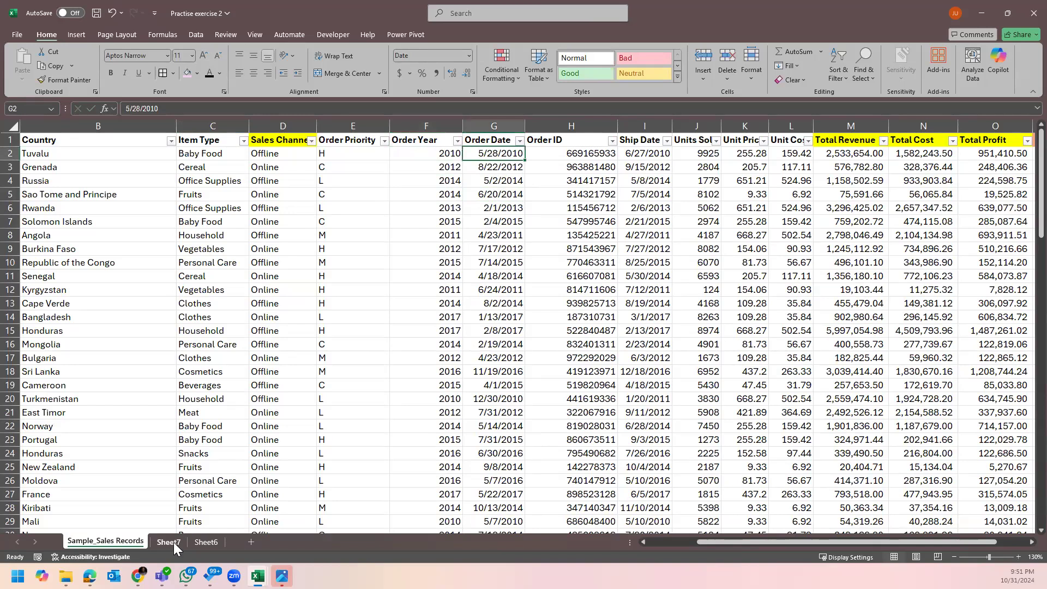
left_click(170, 542)
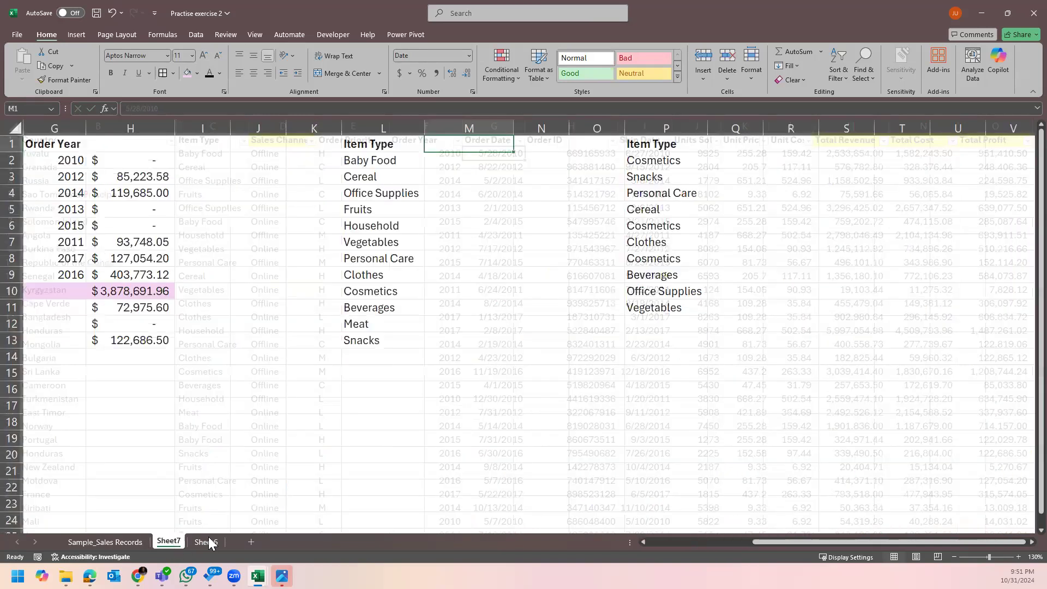
Clear the duplicate Item Type list in column P of Sheet7.
left_click(209, 537)
left_click(168, 542)
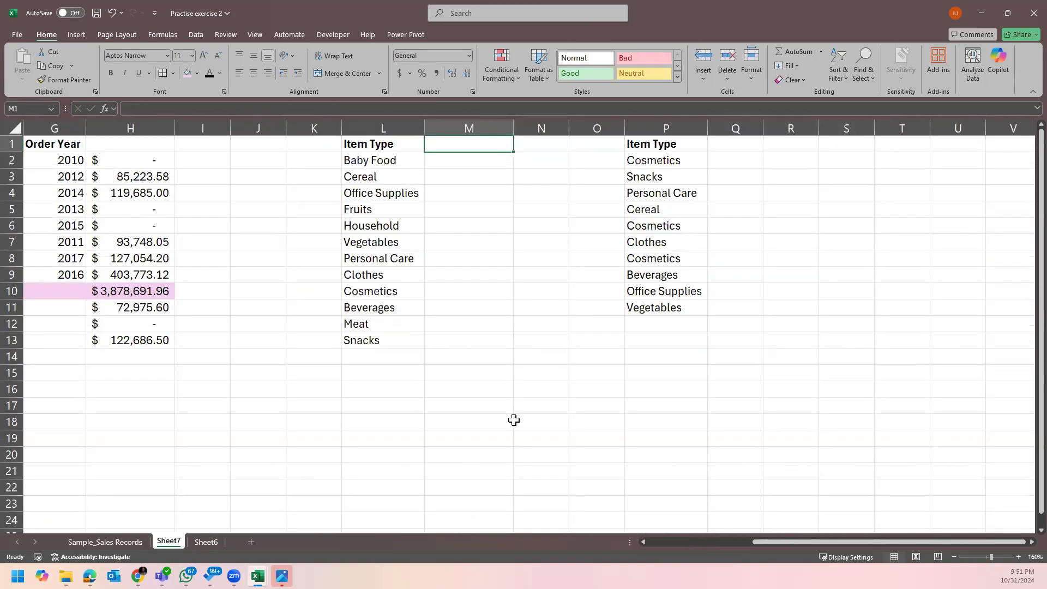
left_click(682, 123)
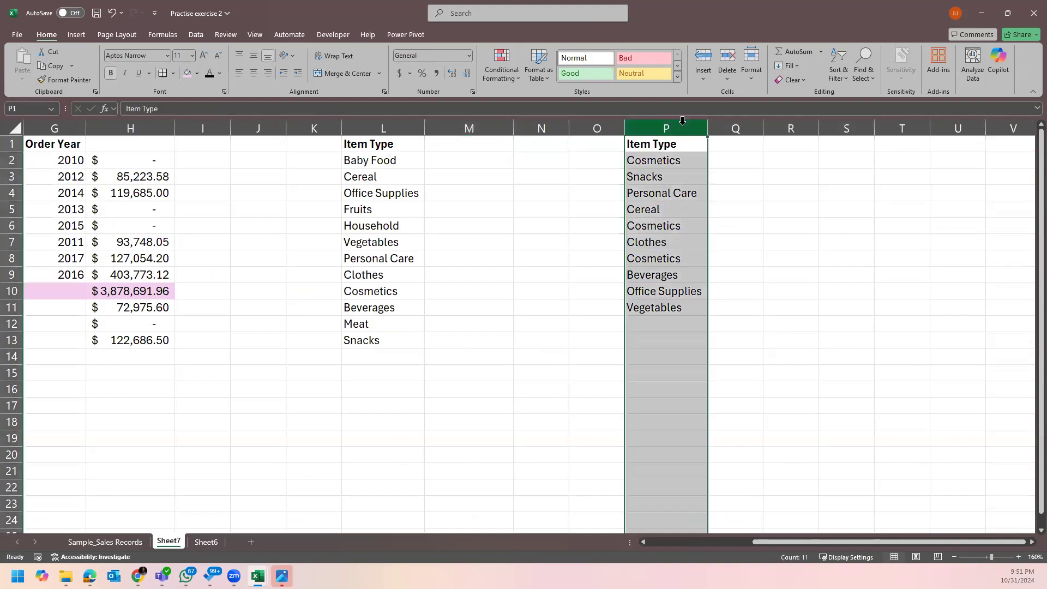
key("Delete")
Select the Item Type list L1:L13, then check the YEAR formula in F5 on Sample_Sales Records.
left_click(483, 137)
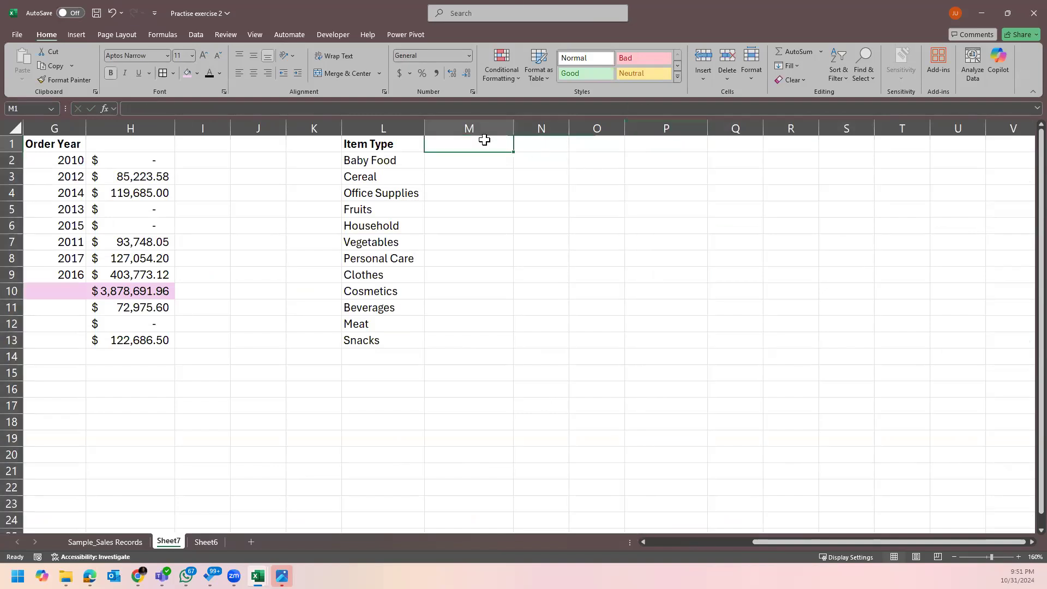
left_click(396, 129)
left_click_drag(398, 144, 416, 348)
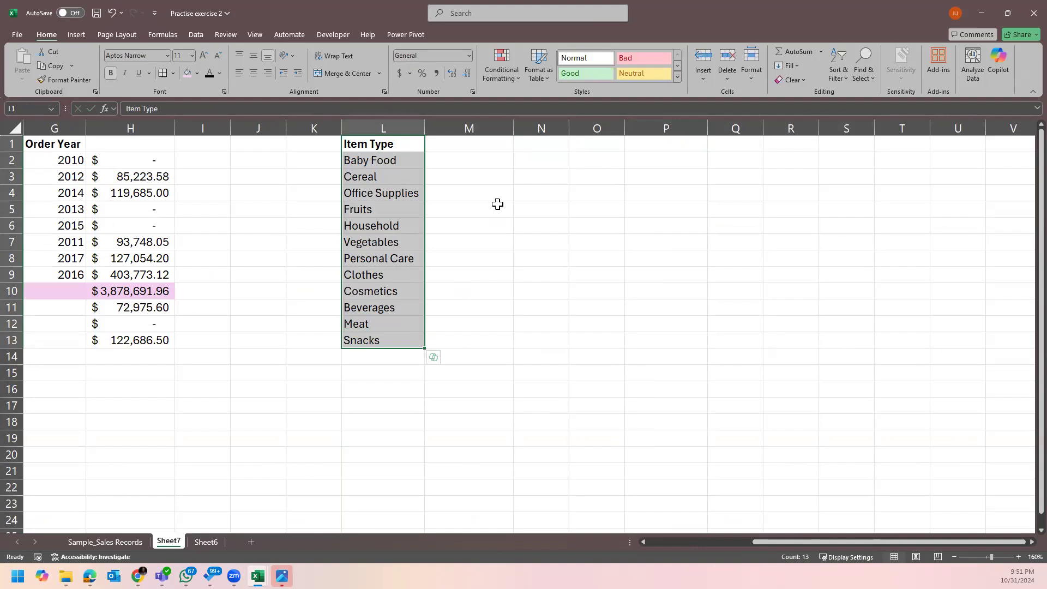
left_click(483, 143)
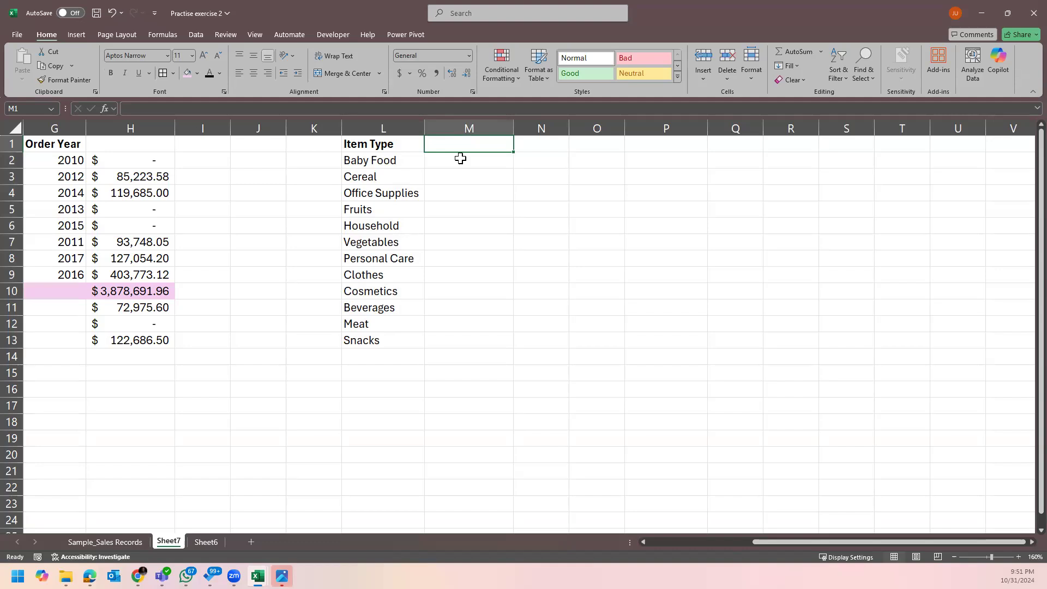
left_click(138, 542)
left_click(205, 540)
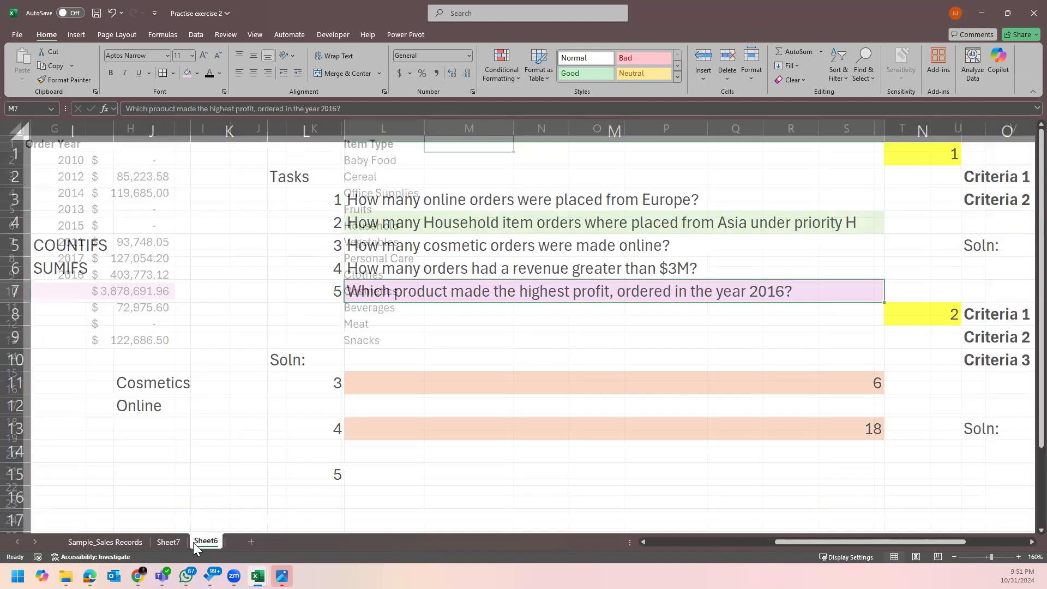
left_click(160, 540)
left_click(205, 541)
left_click(126, 542)
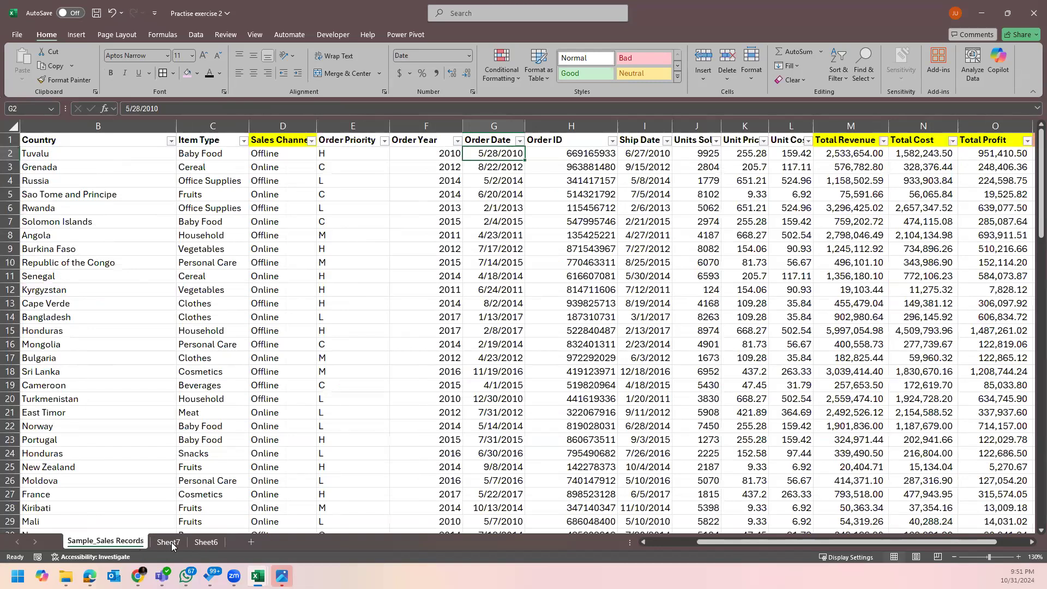
left_click(437, 194)
left_click(176, 543)
Enter the heading 'Profit' in M1.
left_click(464, 159)
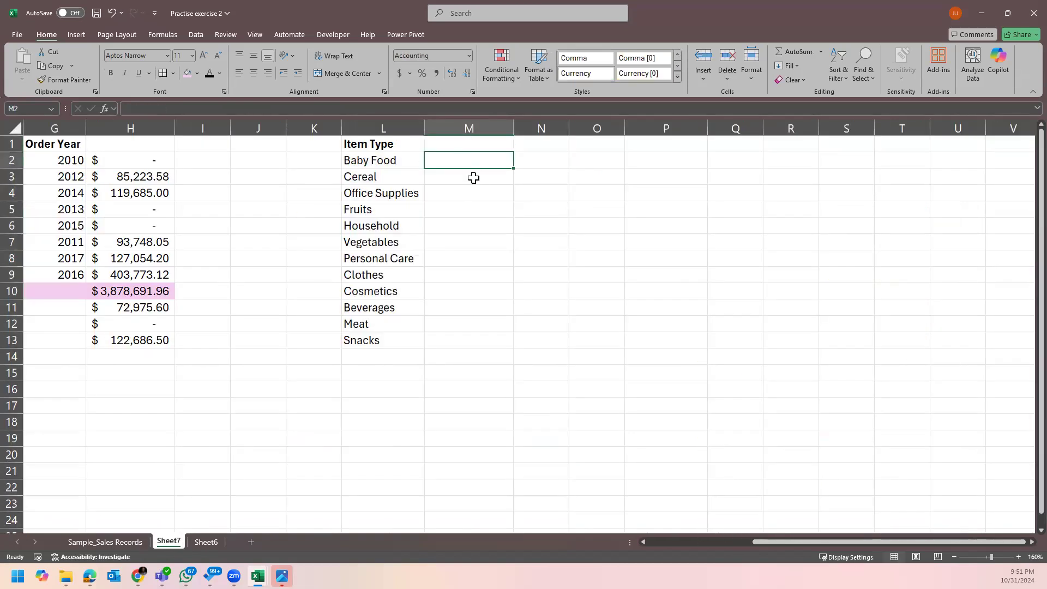
left_click(469, 143)
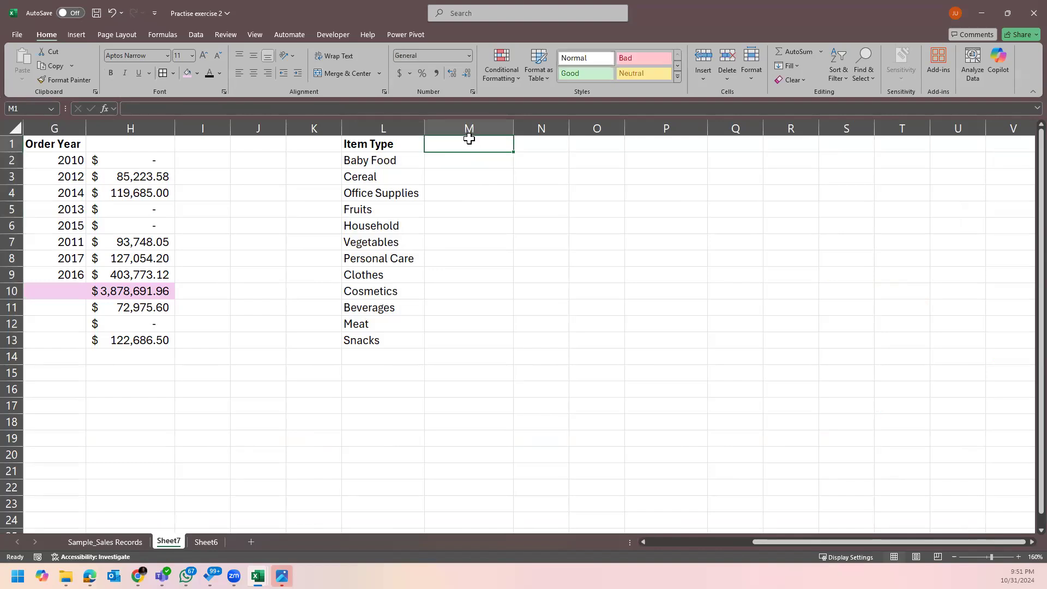
type("Prog")
key("BackSpace")
type("fit")
key("Return")
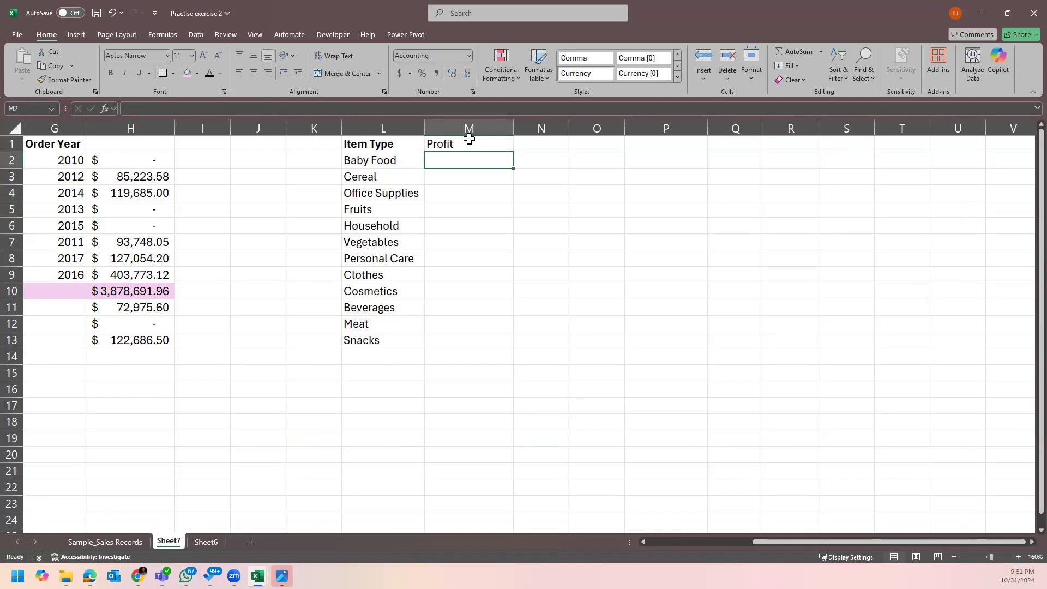
Copy L1's bold heading style onto M1 with Format Painter.
left_click(363, 145)
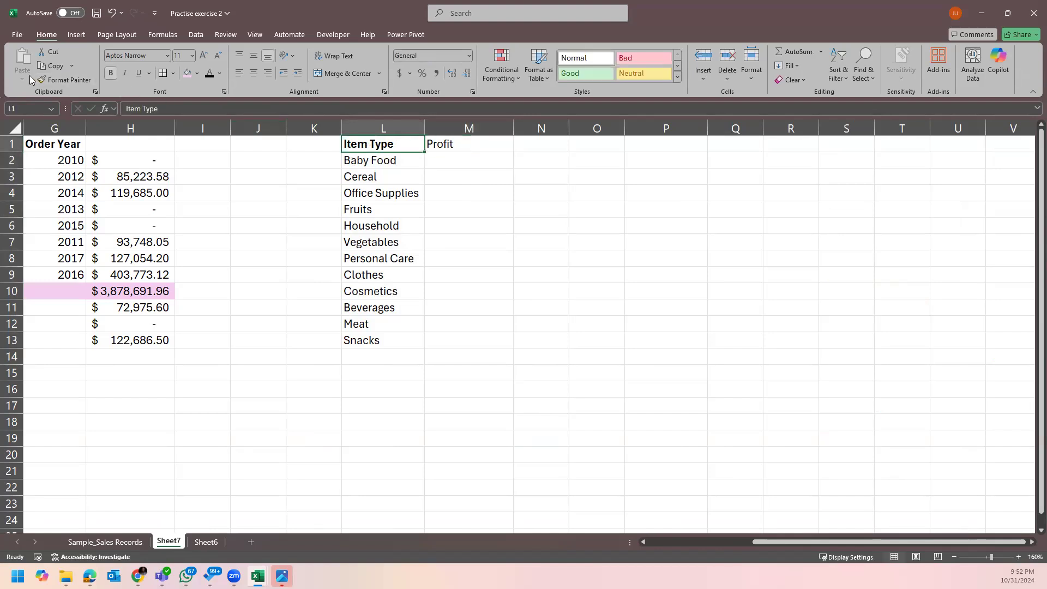
left_click(79, 81)
left_click(433, 144)
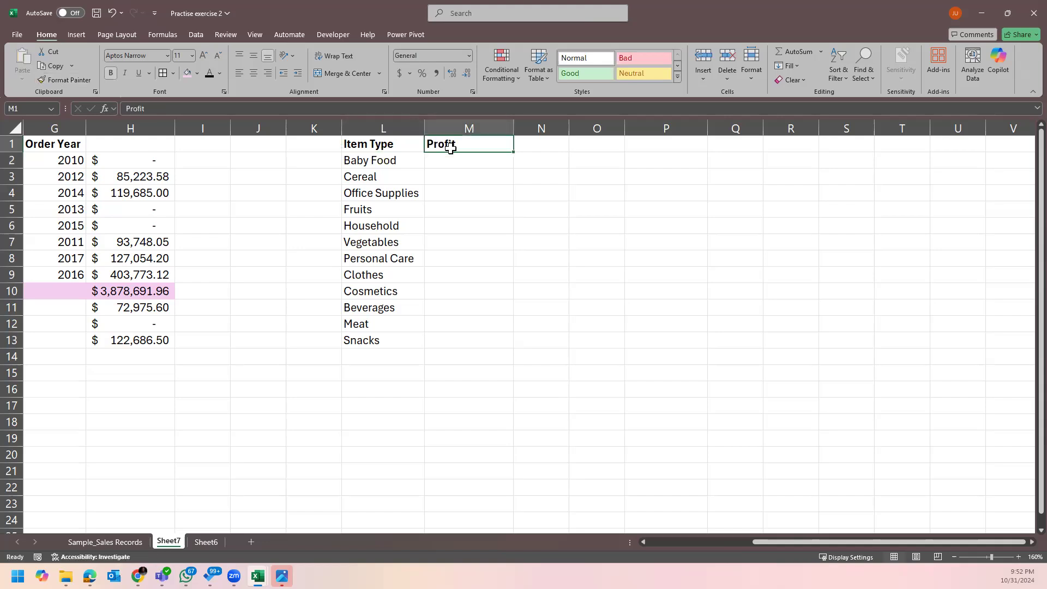
left_click(498, 166)
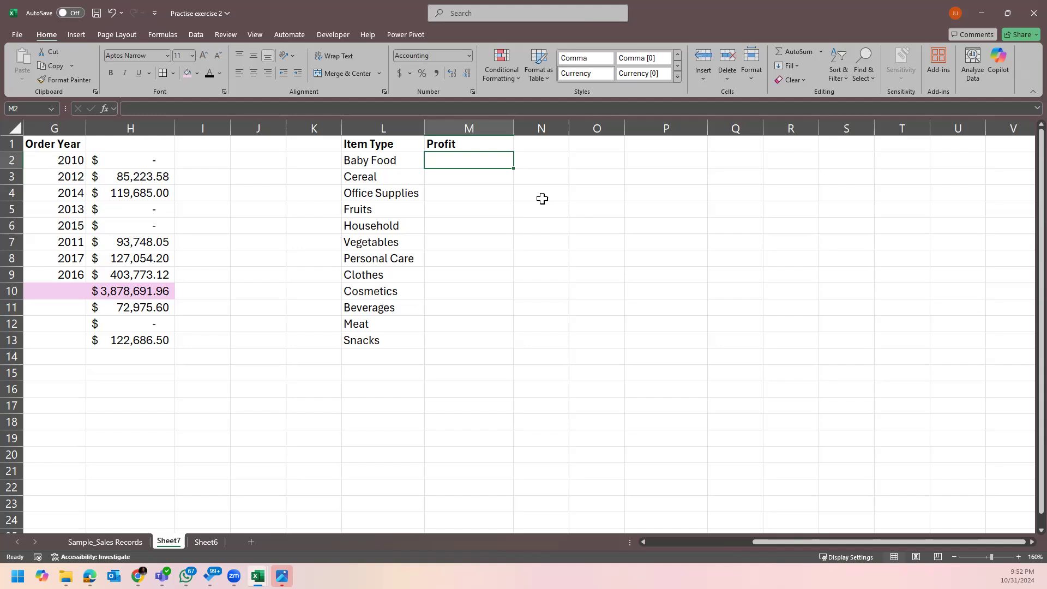
type("=sumi")
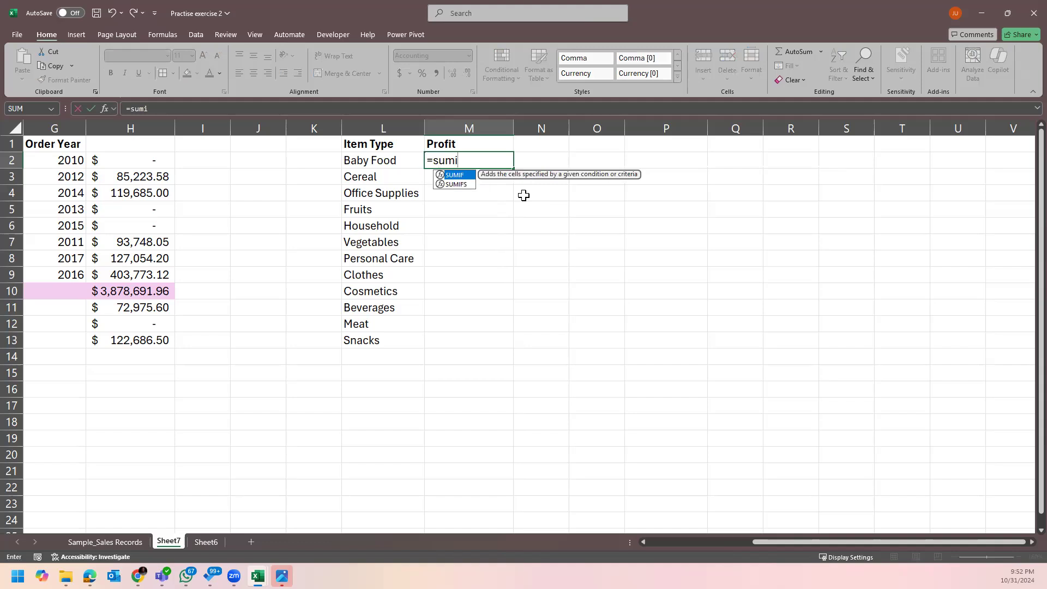
key("Down")
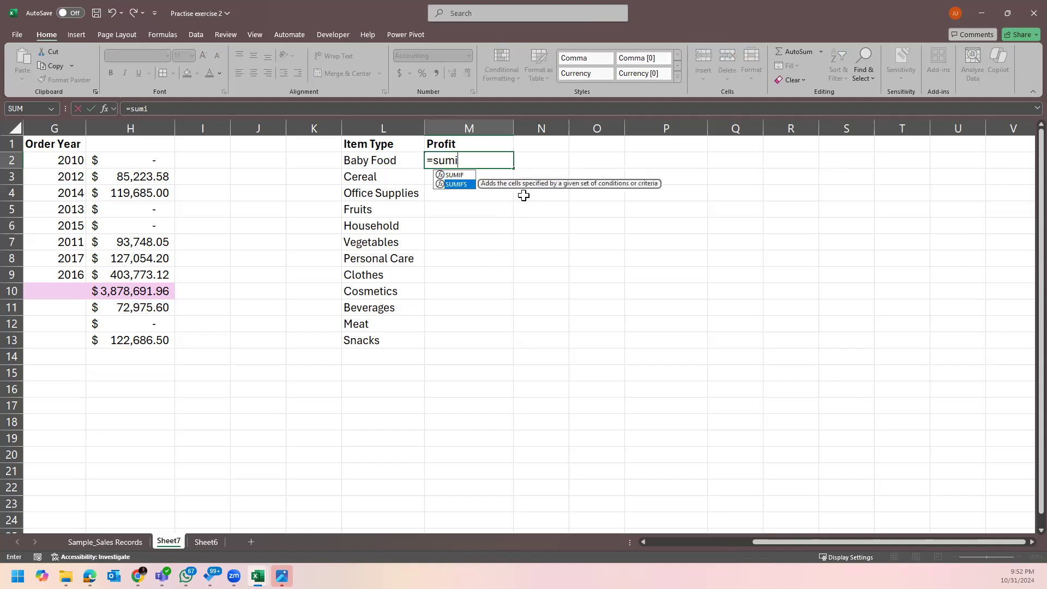
key("Up")
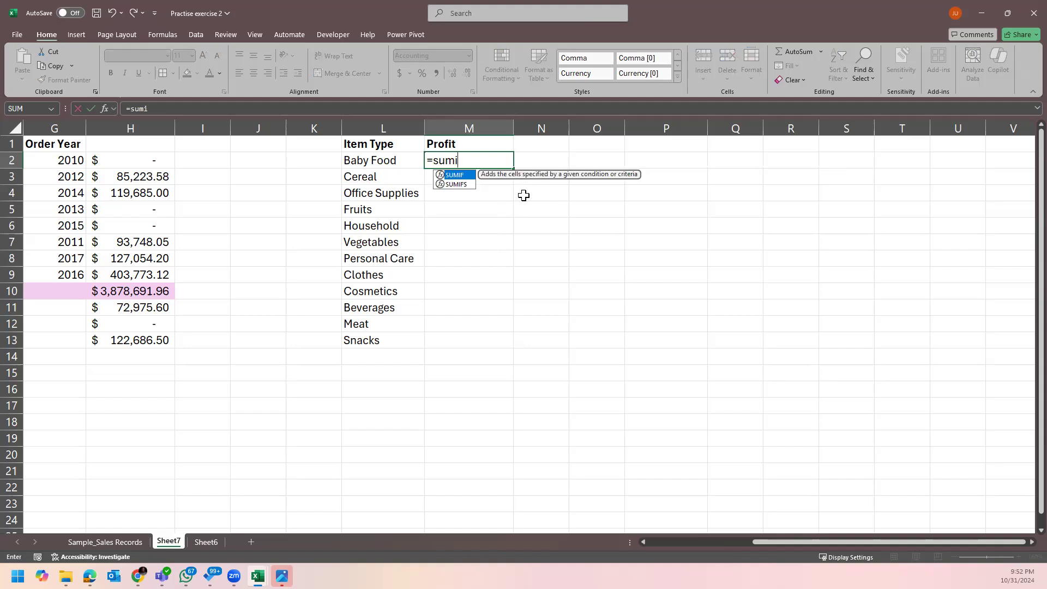
key("Tab")
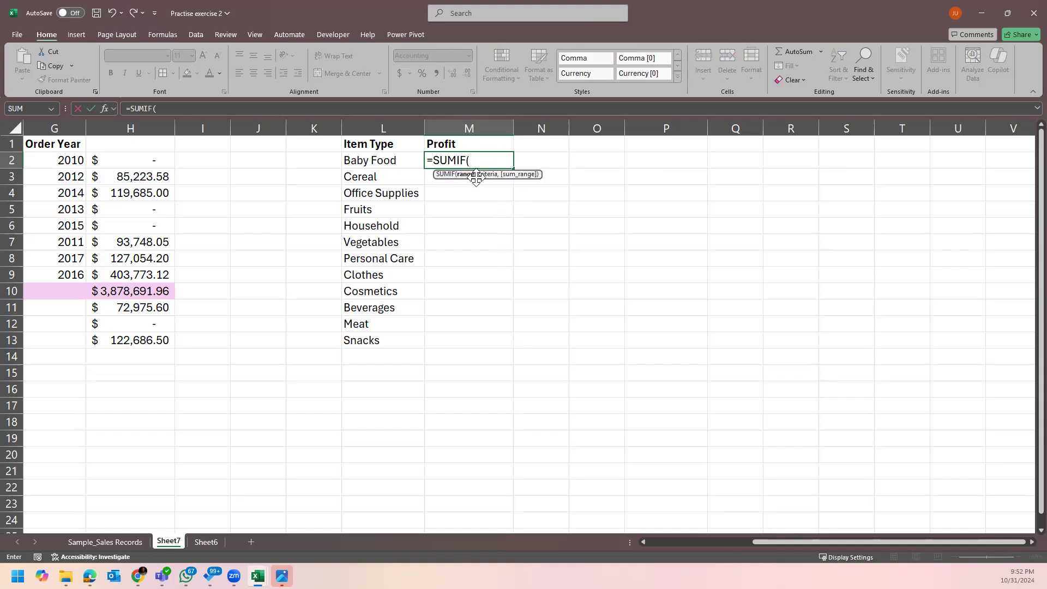
left_click(127, 543)
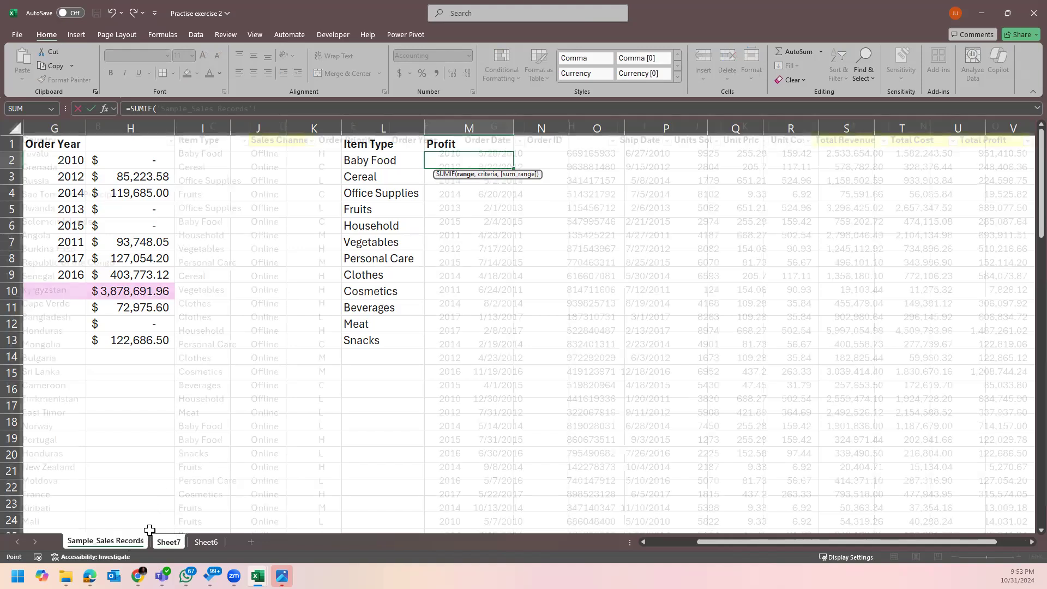
left_click(232, 123)
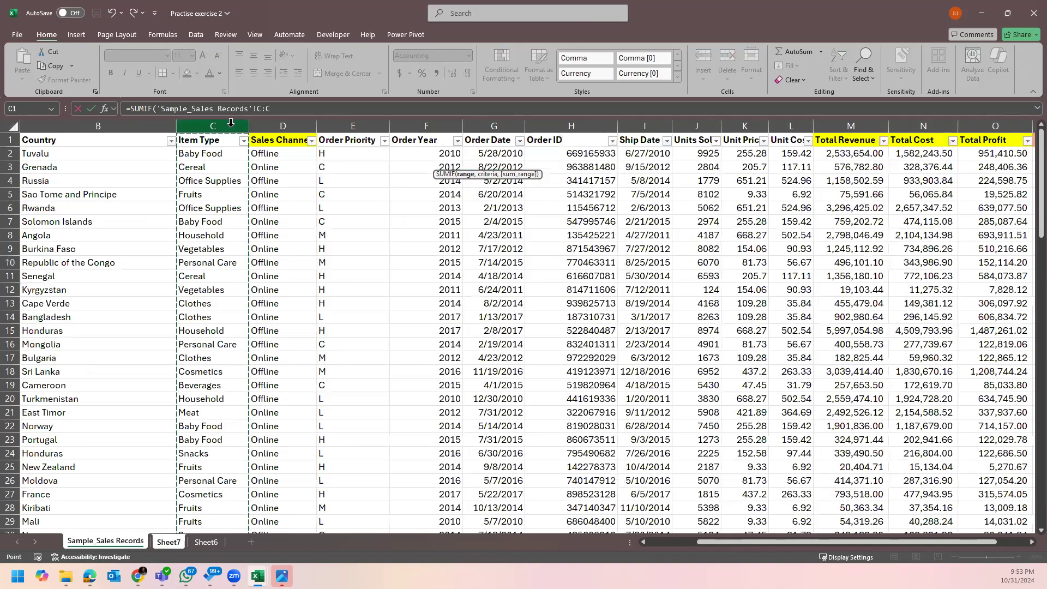
type(",")
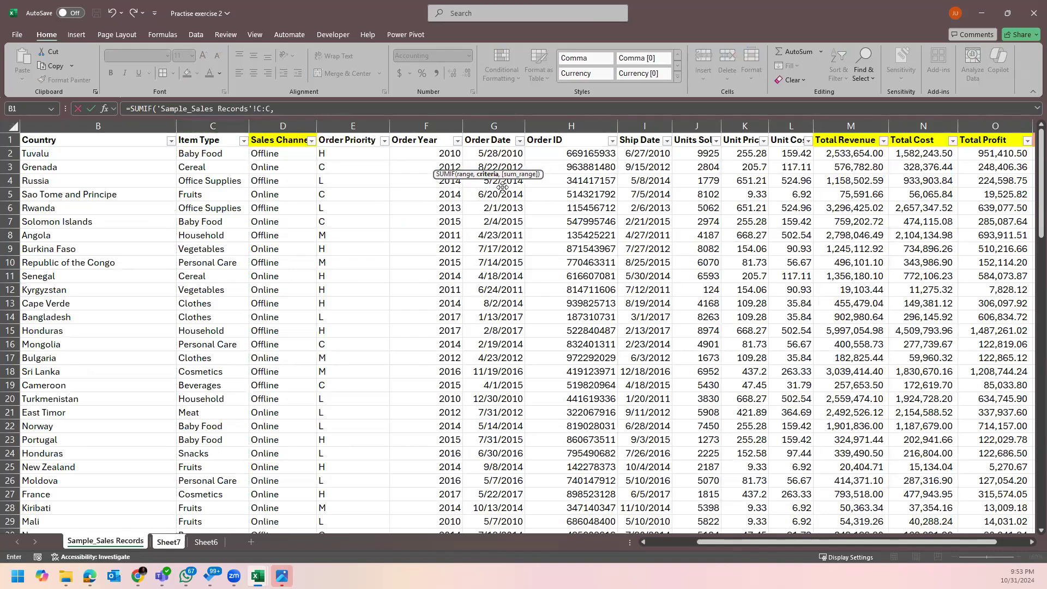
left_click(176, 543)
left_click(386, 161)
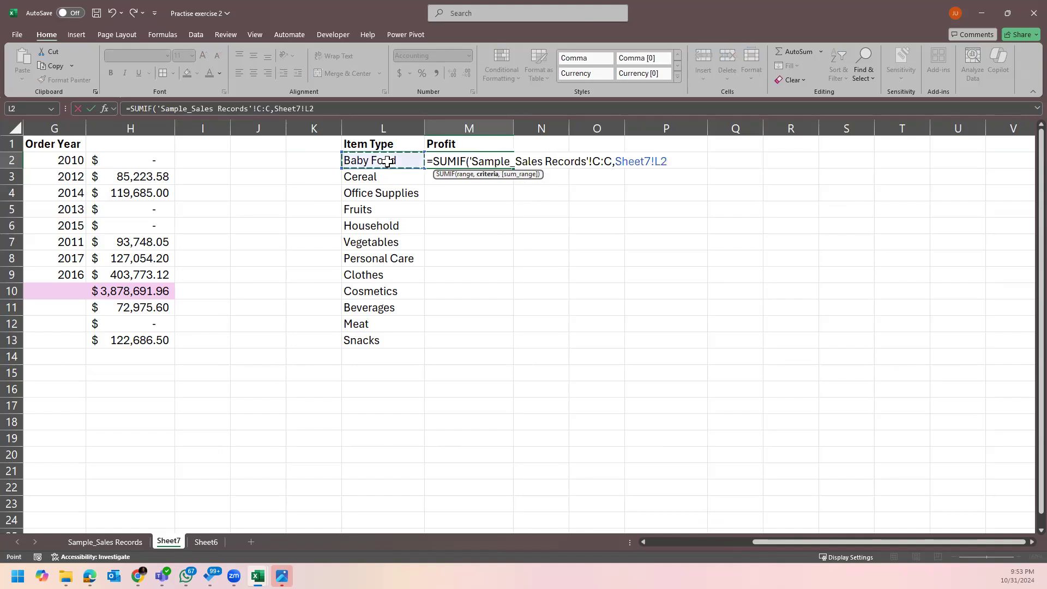
type(",")
left_click(118, 541)
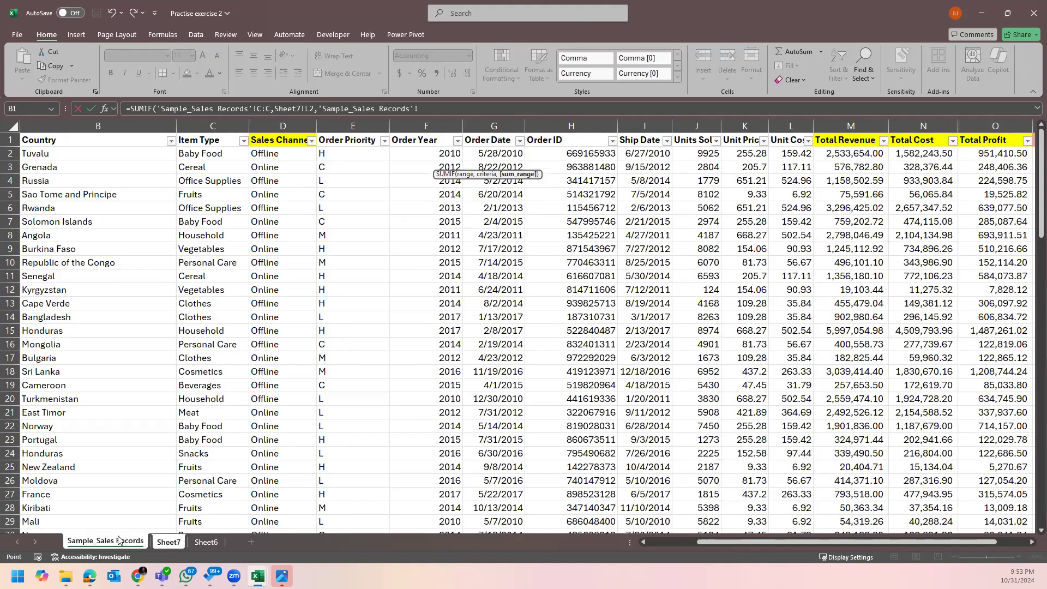
key("Escape")
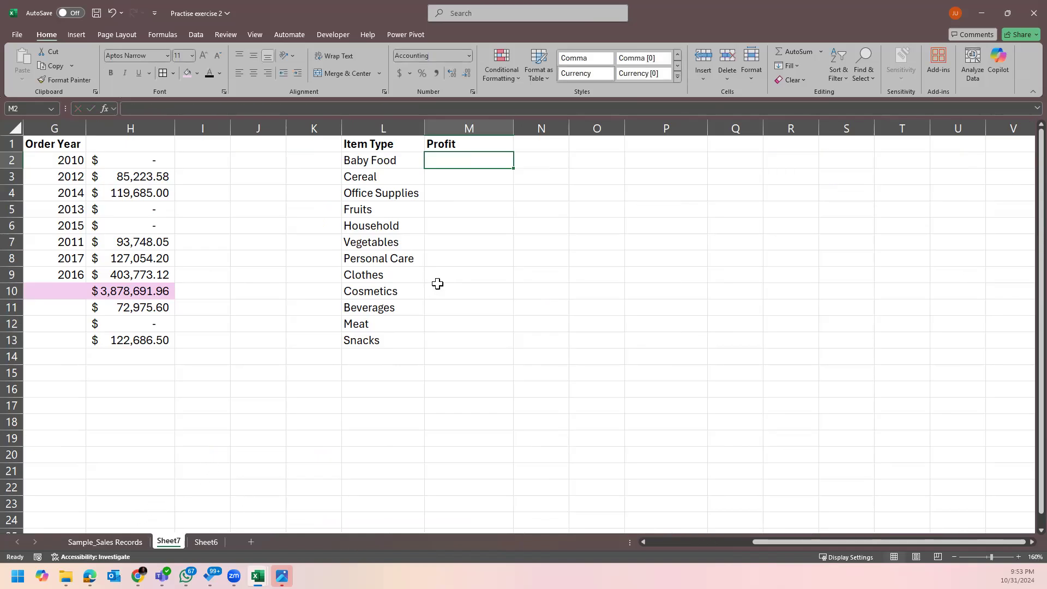
Enter the header 'Year' in K1 on Sheet7 and remove the stray bracket.
left_click(137, 541)
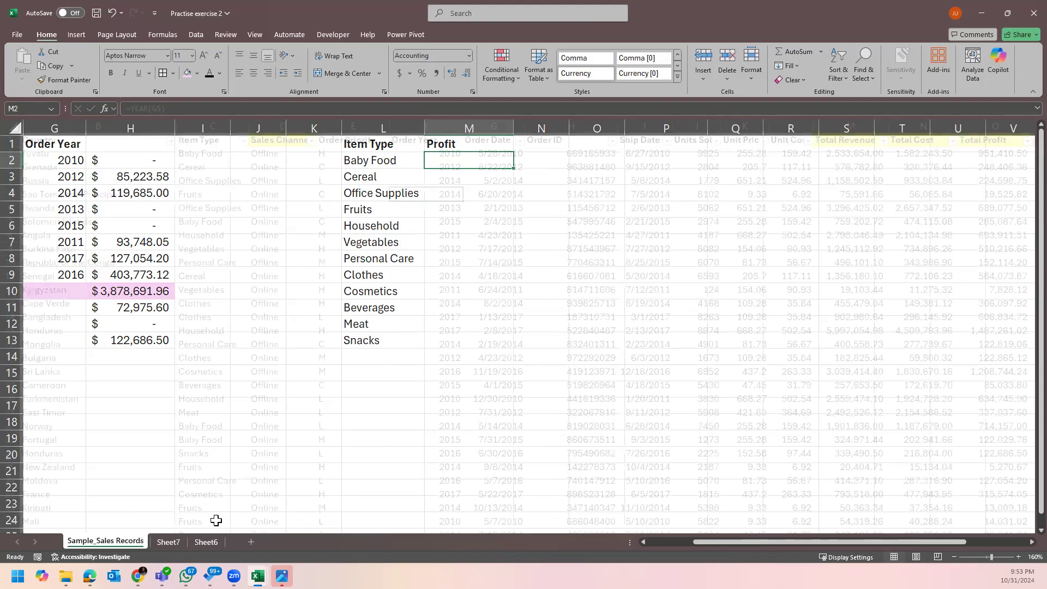
left_click(168, 541)
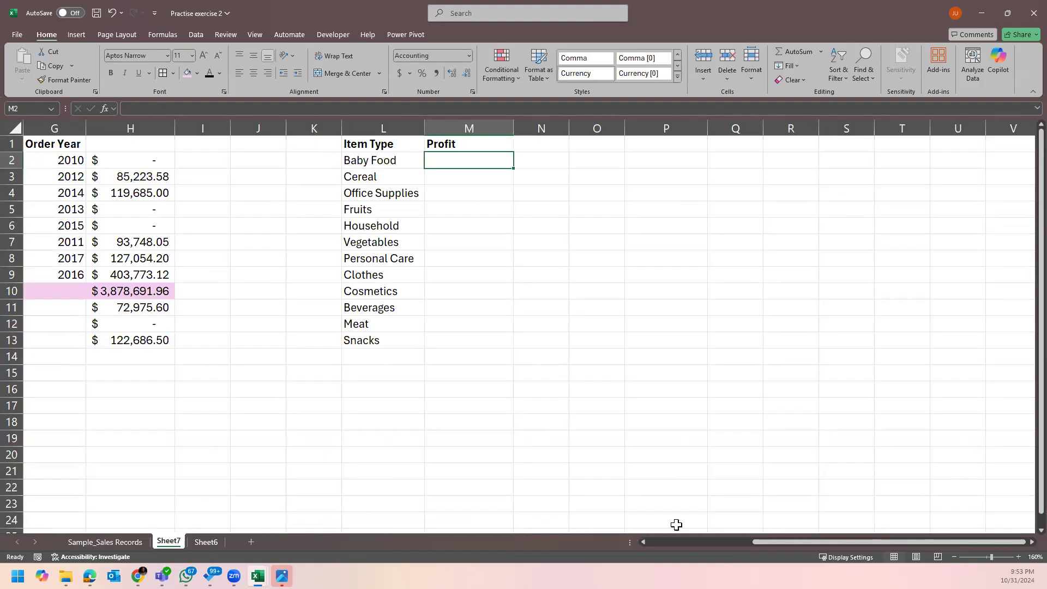
left_click_drag(768, 540, 722, 539)
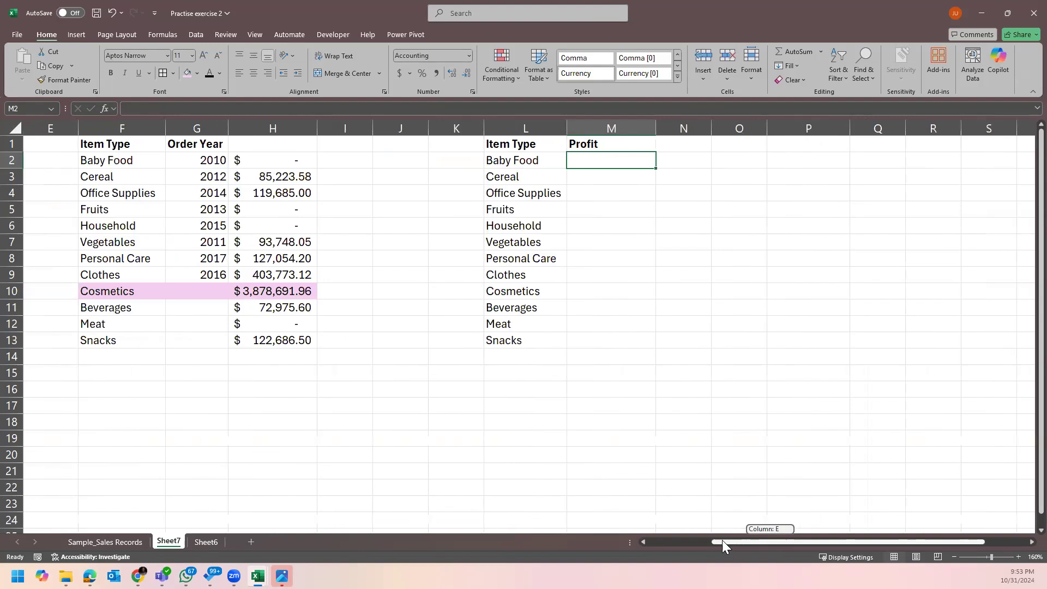
left_click(444, 146)
type("Year]")
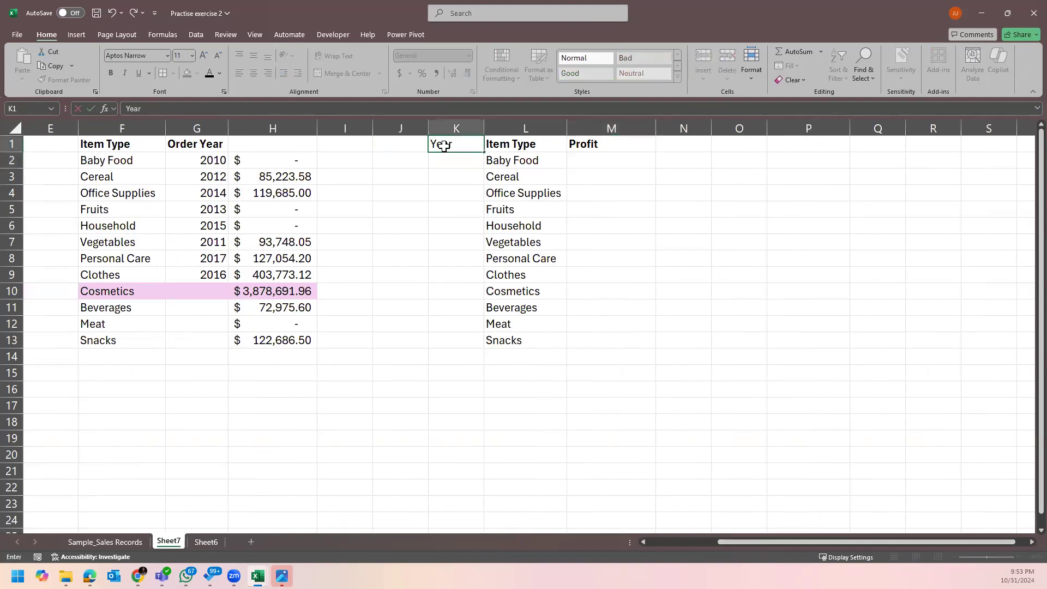
key("Return")
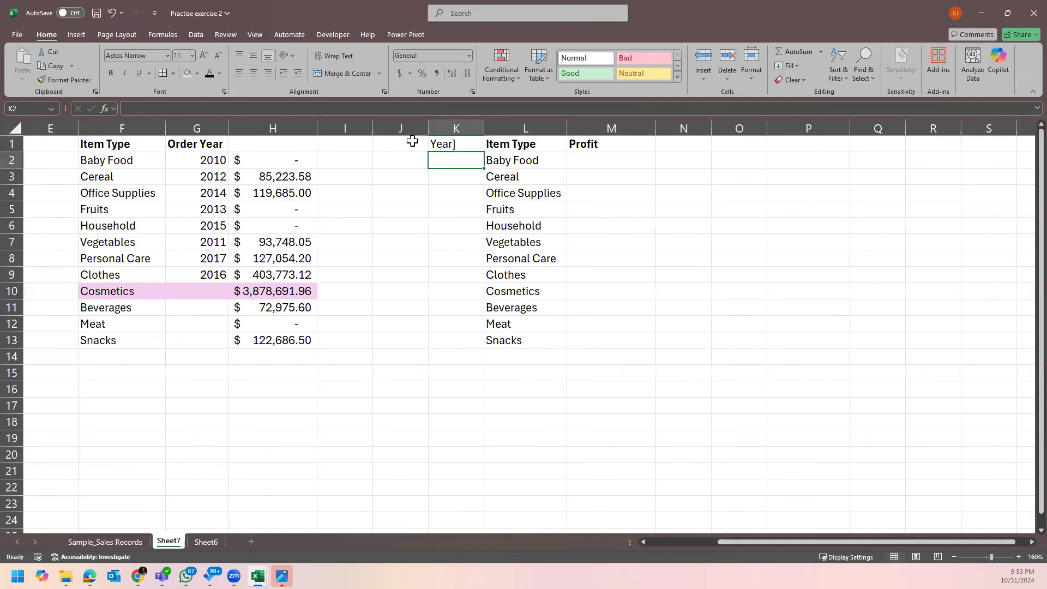
double_click(466, 146)
key("BackSpace")
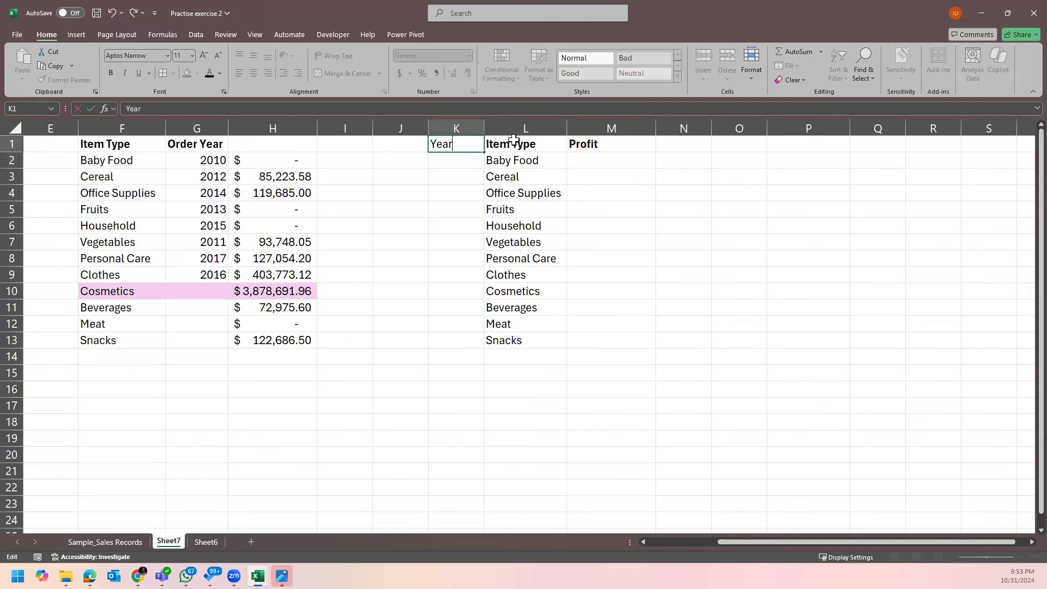
Copy the Item Type header's bold format onto K1 with Format Painter and enter 2016 in K2.
left_click(512, 143)
left_click(90, 80)
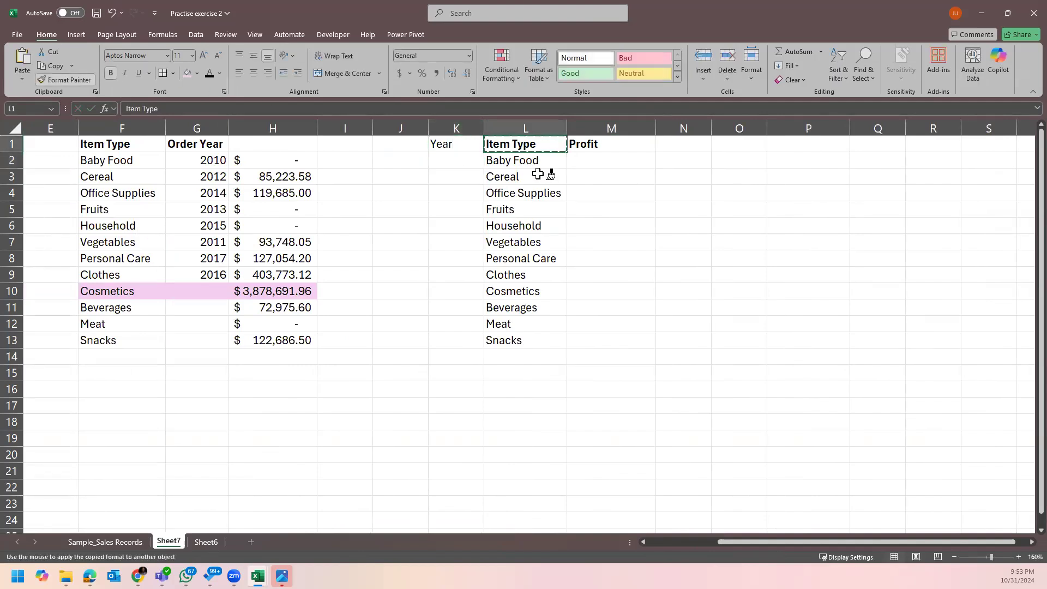
left_click(465, 145)
key("Down")
key("Down")
left_click(474, 162)
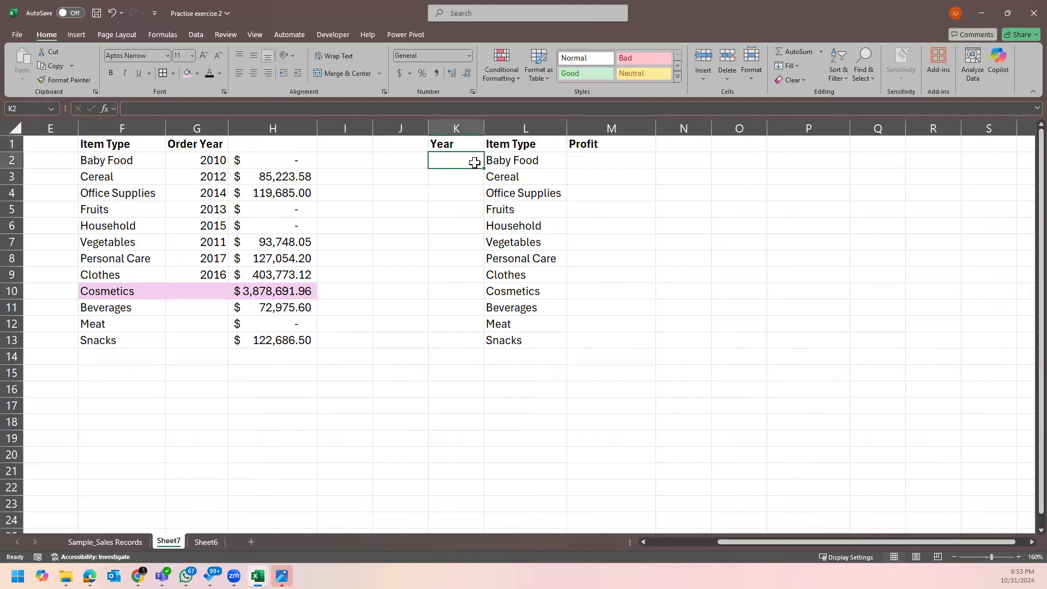
type("201")
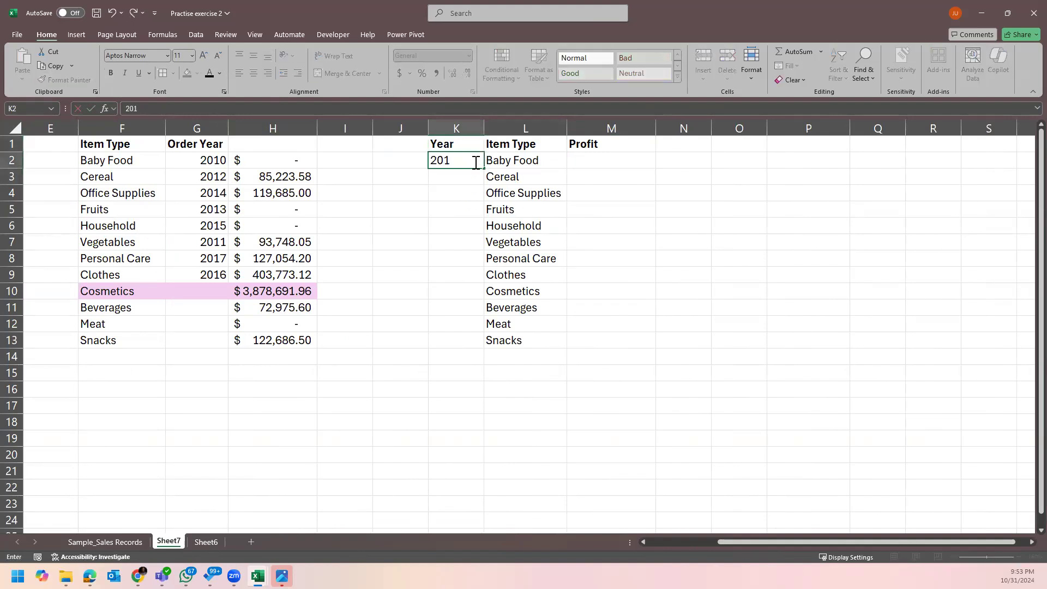
type("6")
key("Return")
left_click(643, 162)
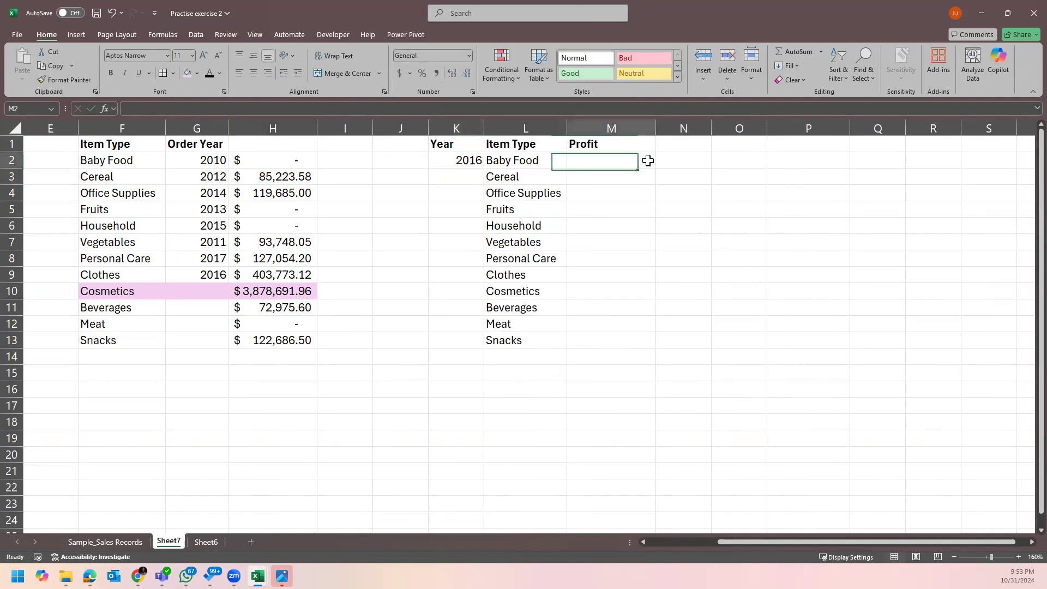
Start a SUMIFS in M2 summing Total Profit column O, with Item Type column C as first criteria range.
type("=")
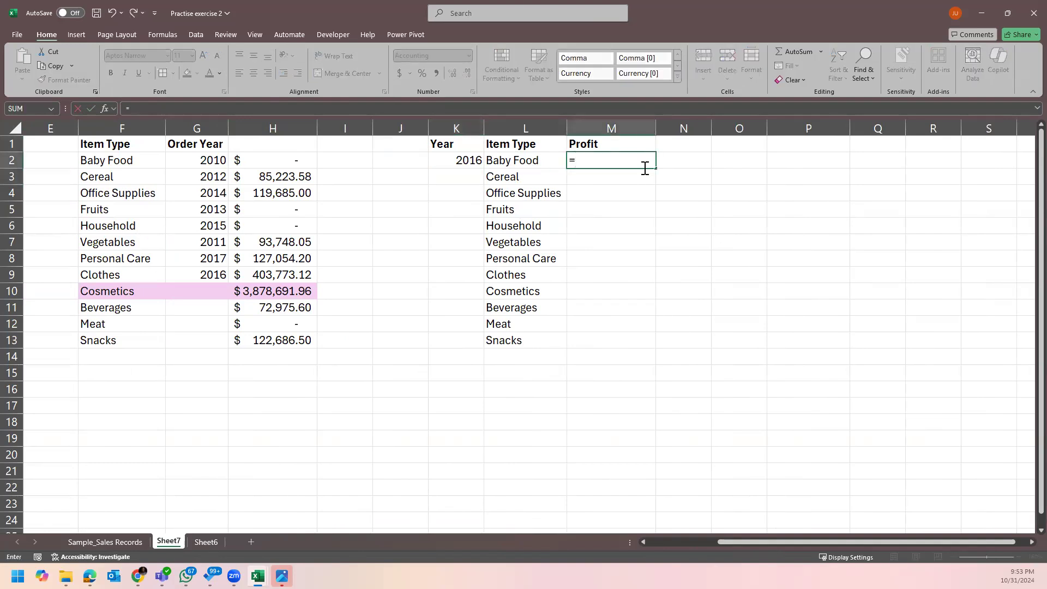
type("sumifs")
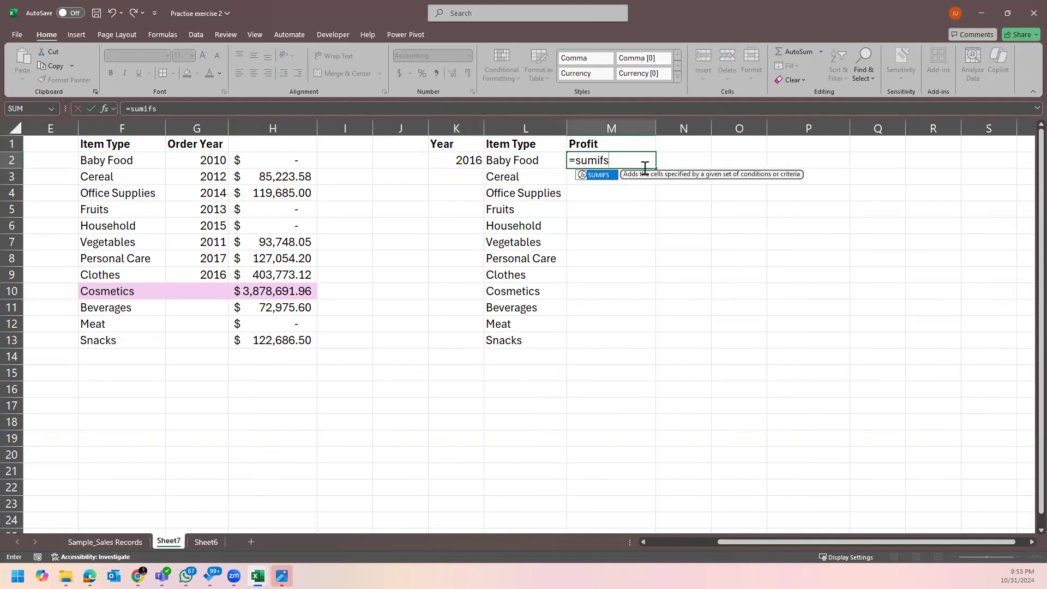
key("Tab")
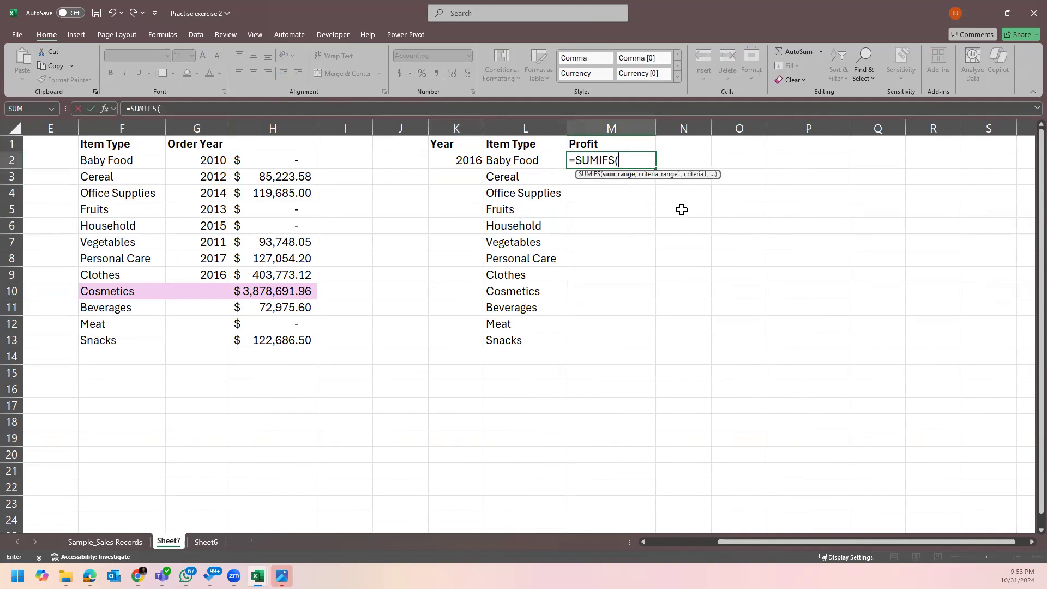
left_click(87, 543)
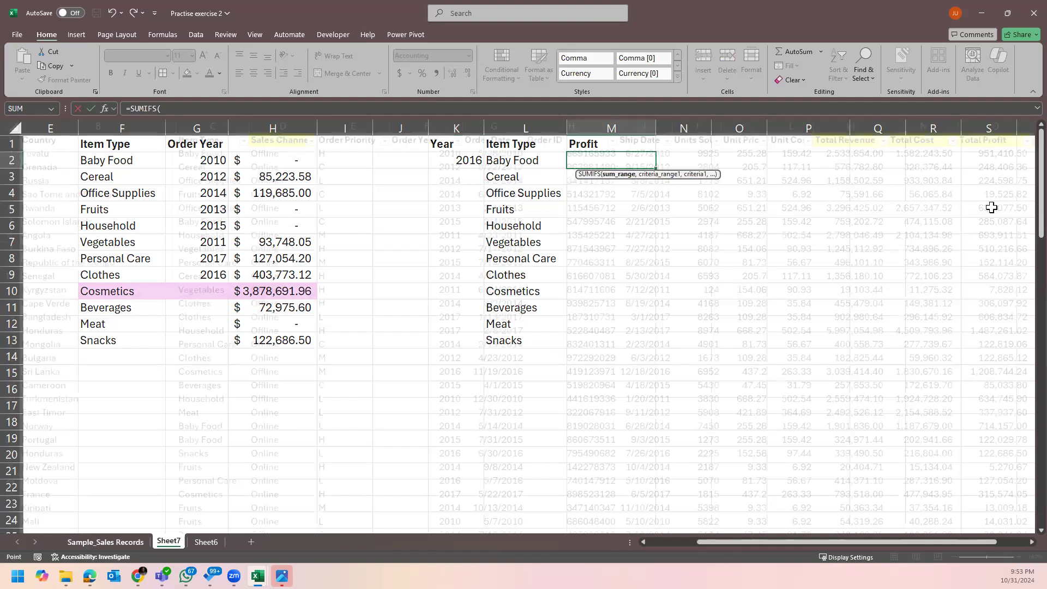
left_click(988, 122)
type(",")
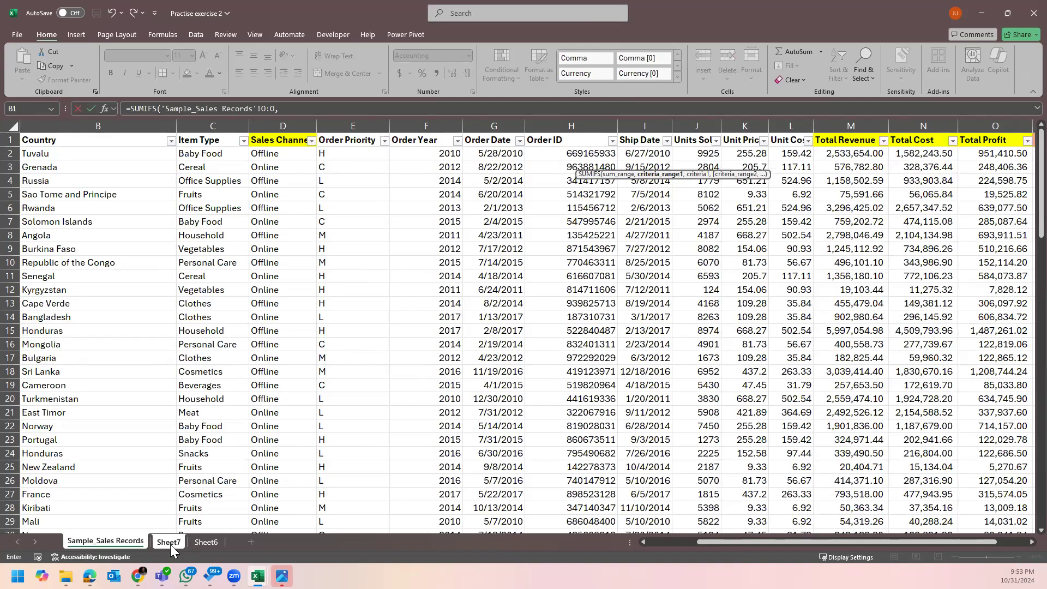
left_click(169, 542)
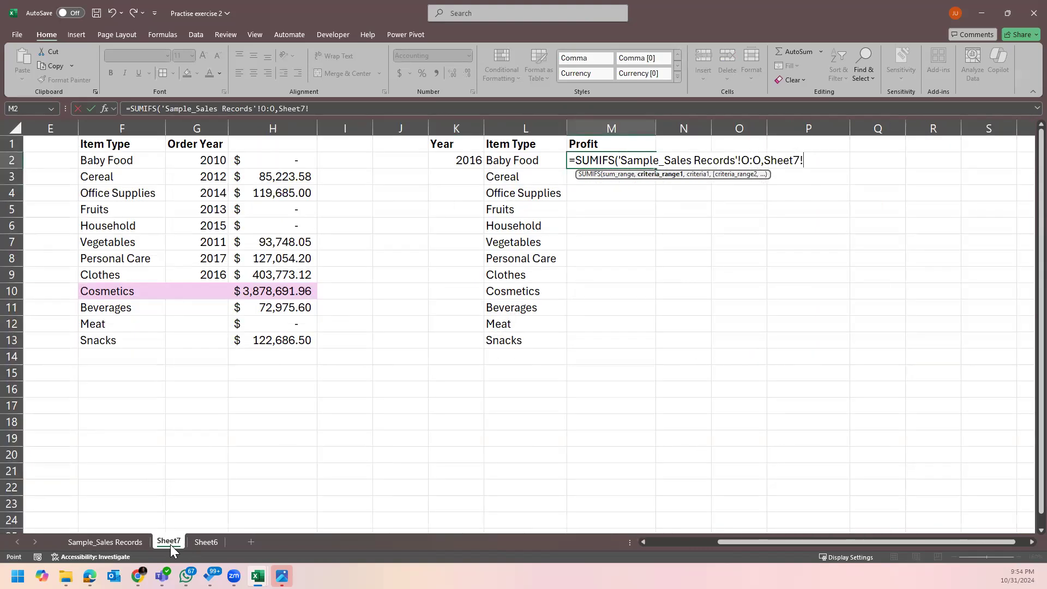
left_click(115, 538)
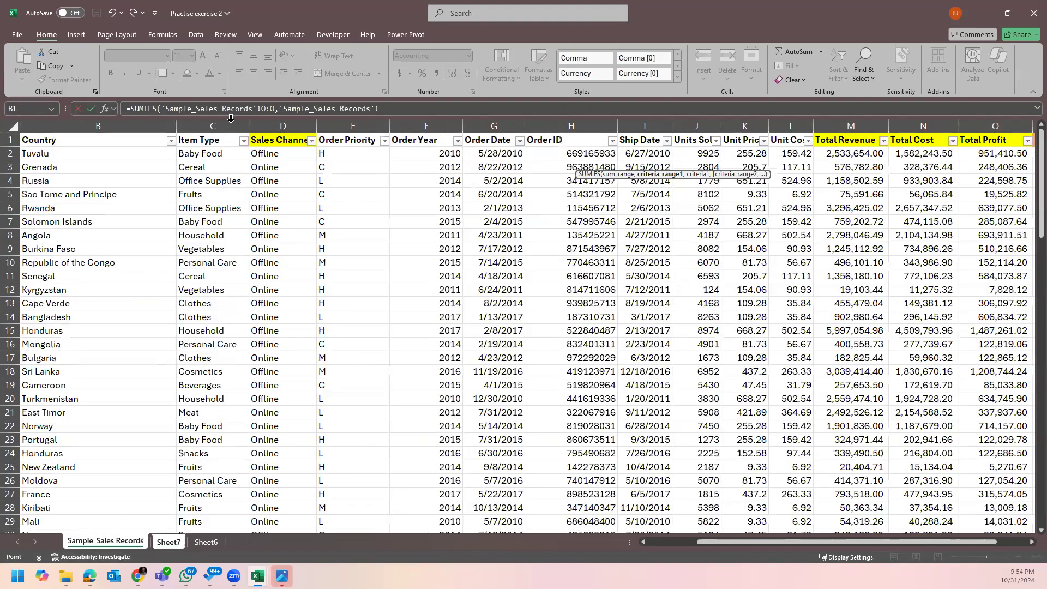
left_click(232, 120)
type(",")
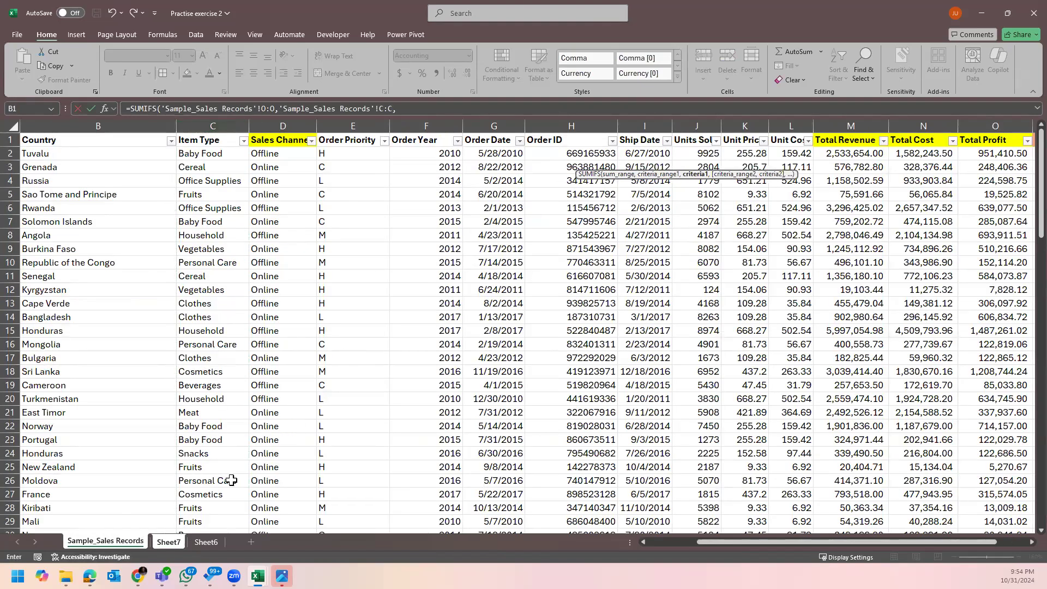
Add the criteria Baby Food in L2, Order Year column F, and 2016 in K2, then commit the formula.
left_click(169, 541)
left_click(523, 163)
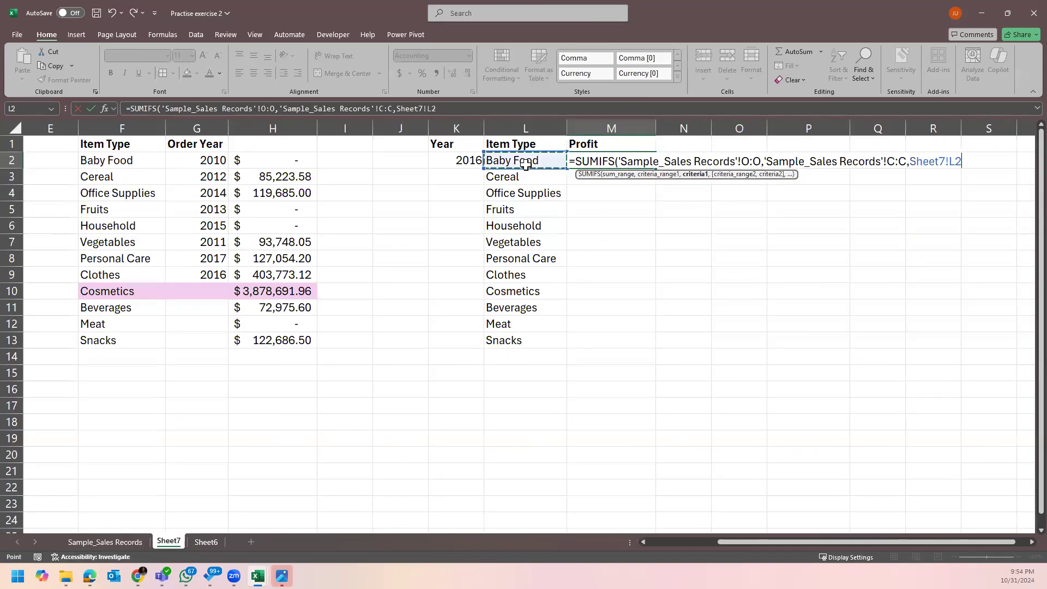
type(",'Sample_Sales Records'!")
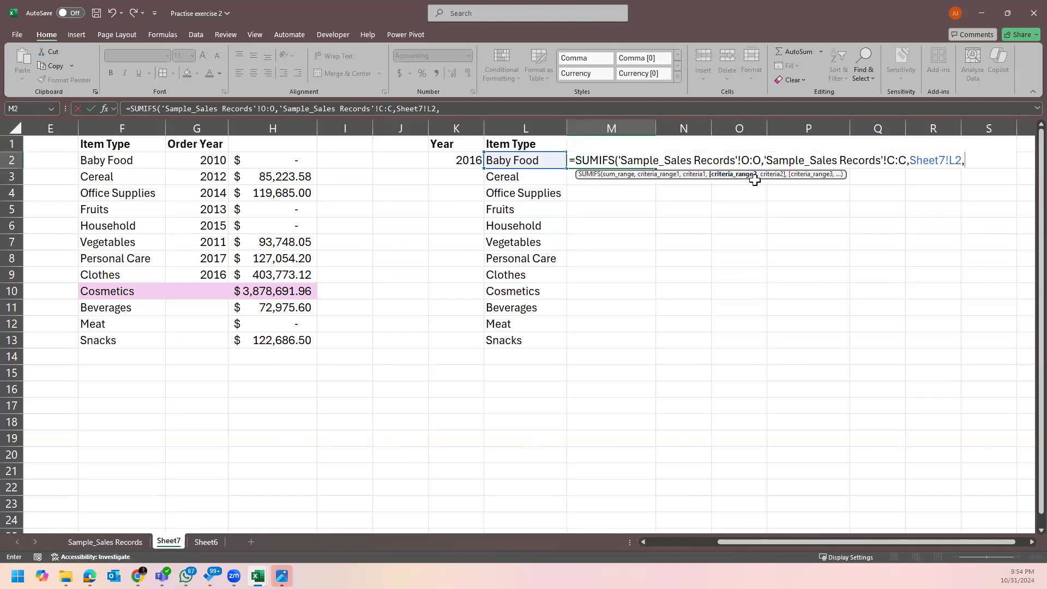
left_click(133, 542)
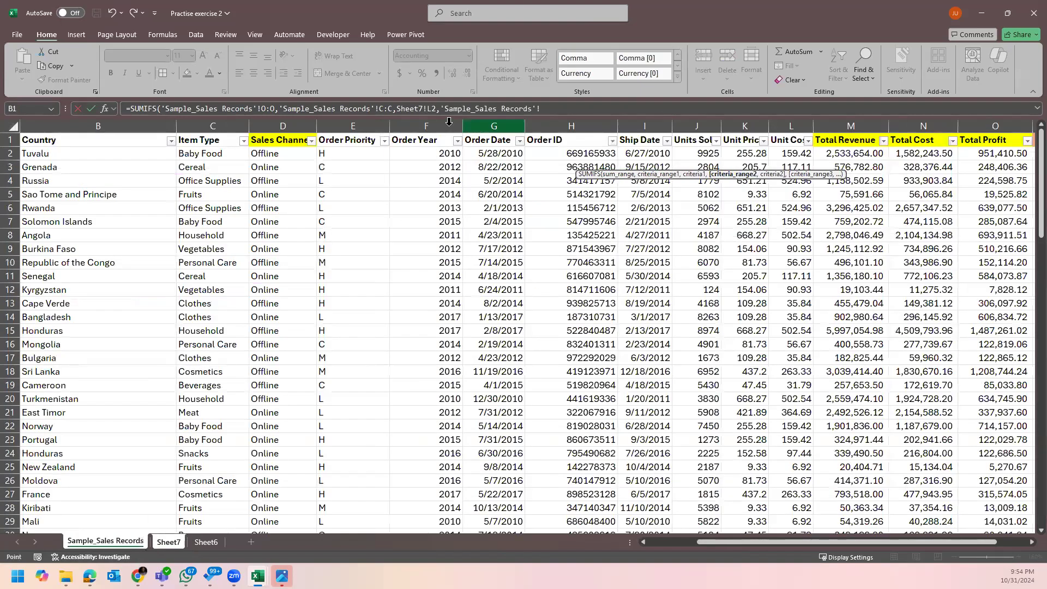
left_click(450, 124)
type(",")
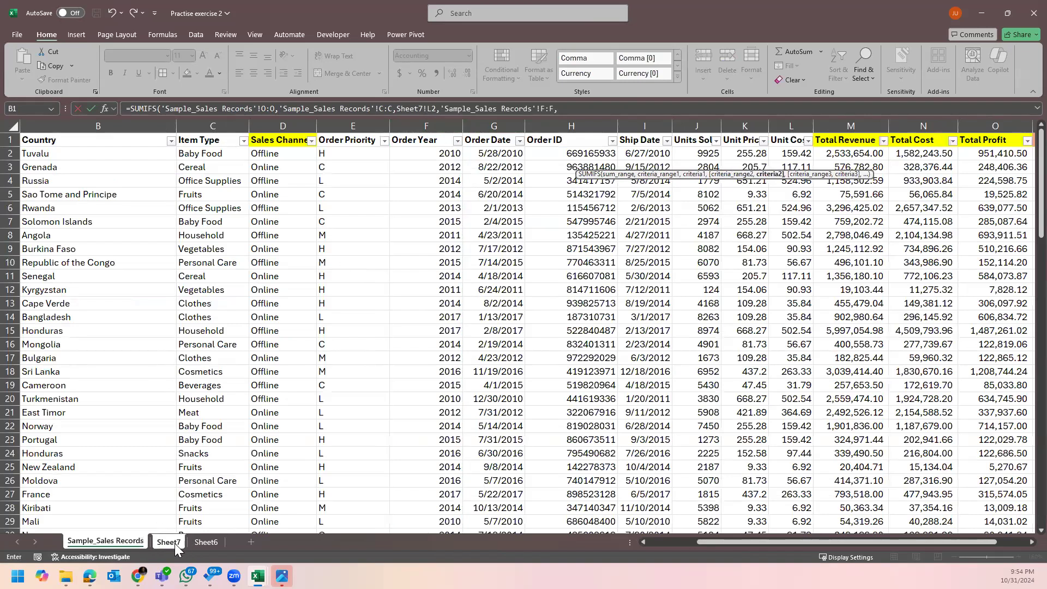
left_click(175, 542)
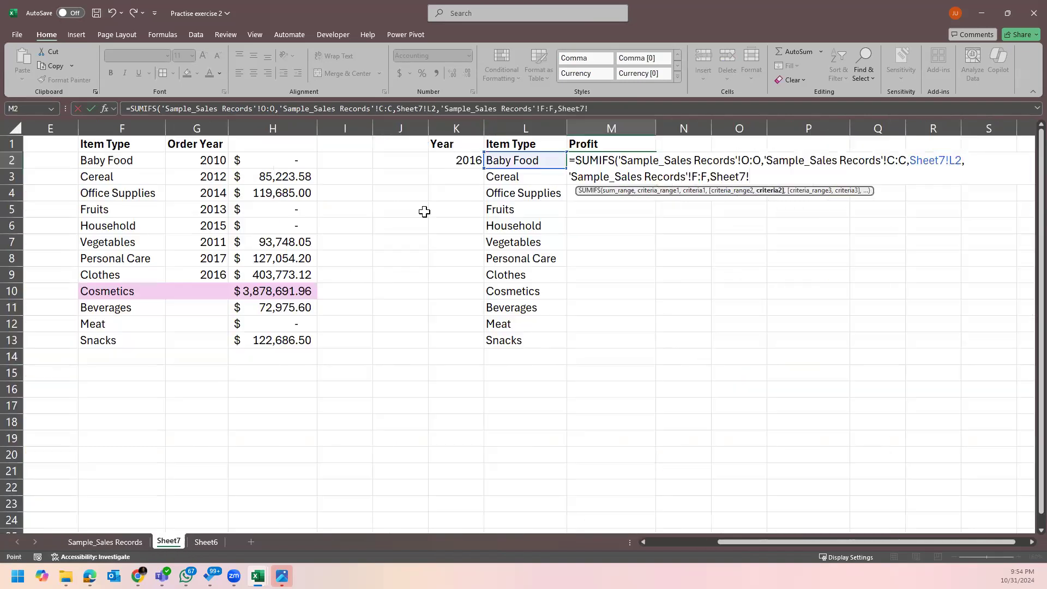
left_click(454, 159)
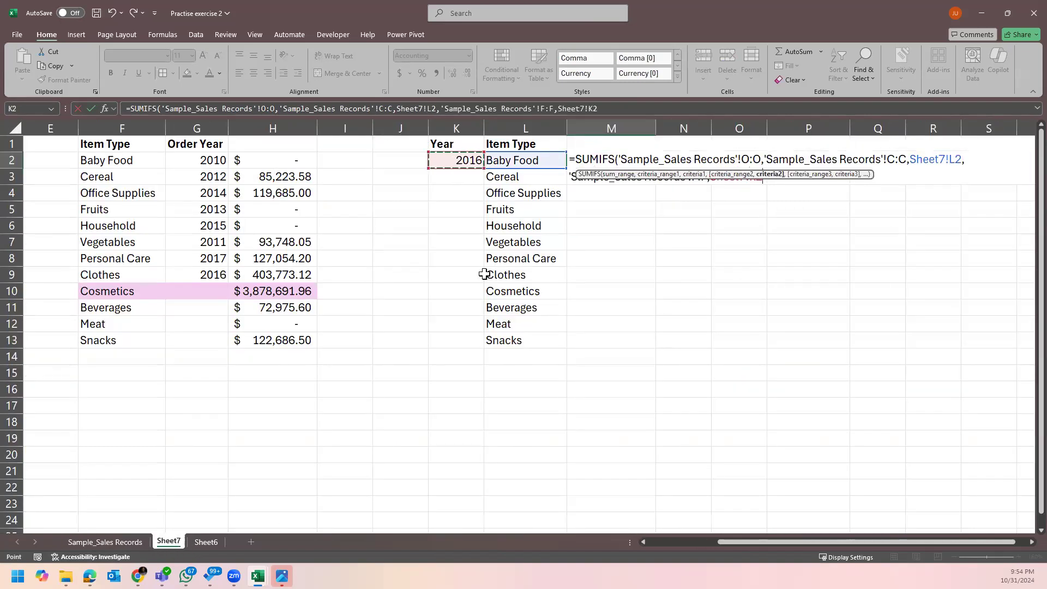
key("Return")
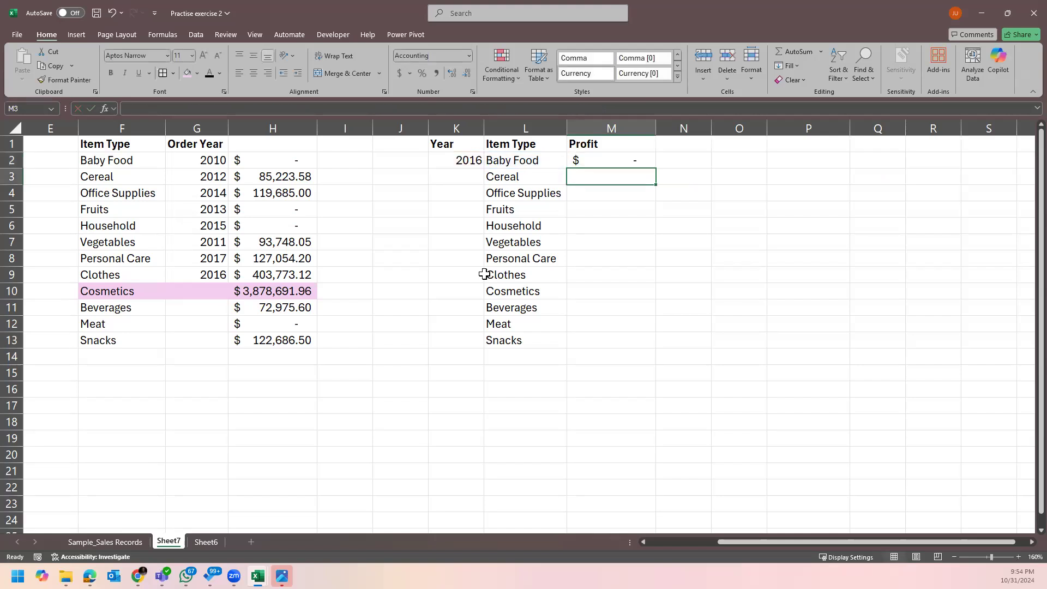
left_click(583, 158)
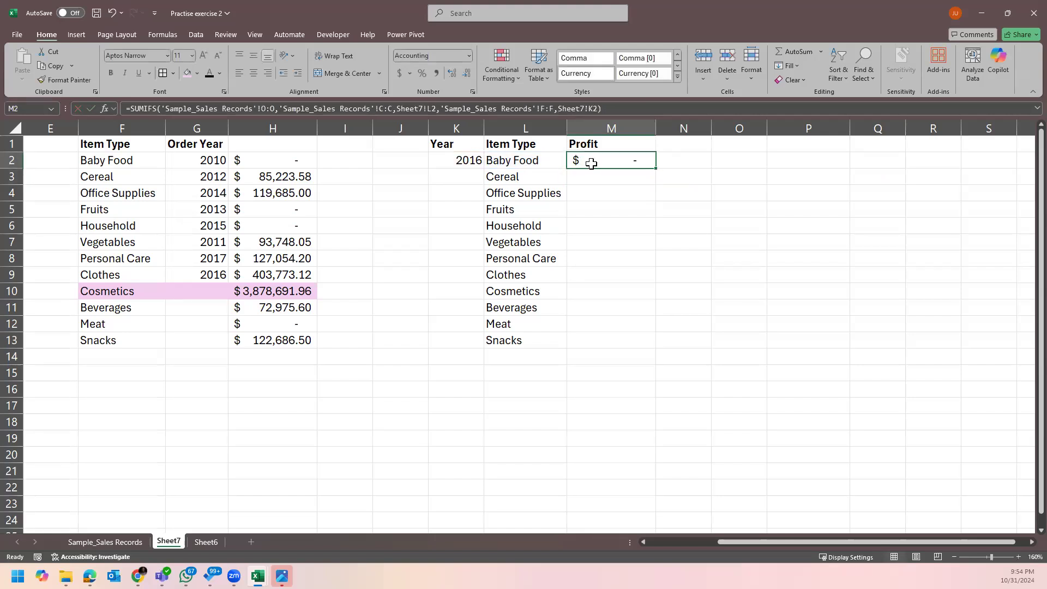
Lock M2's year reference as $K$2 and fill the SUMIFS formula down to M13.
double_click(595, 163)
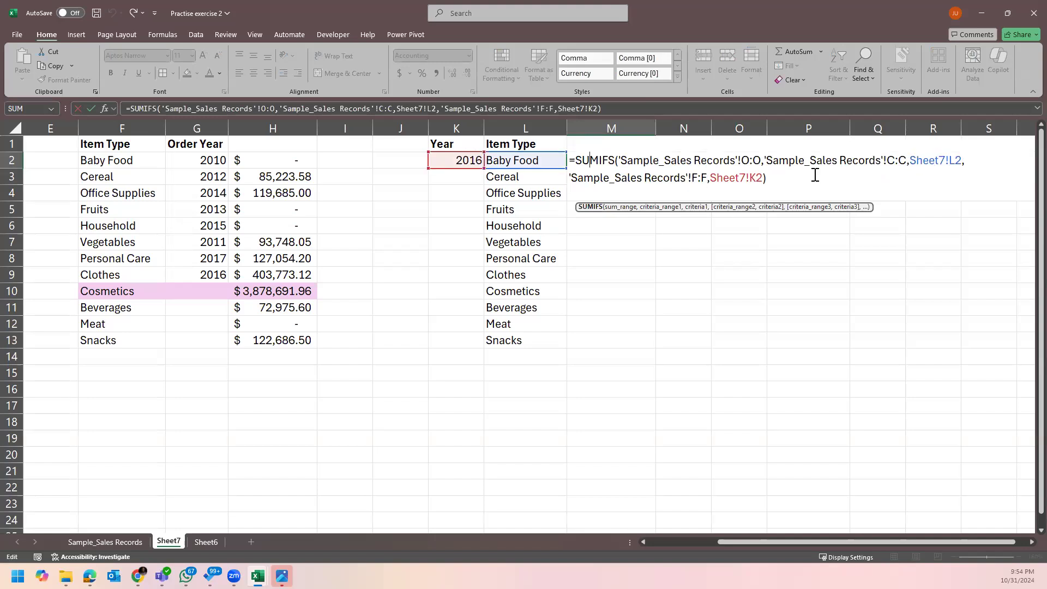
key("Escape")
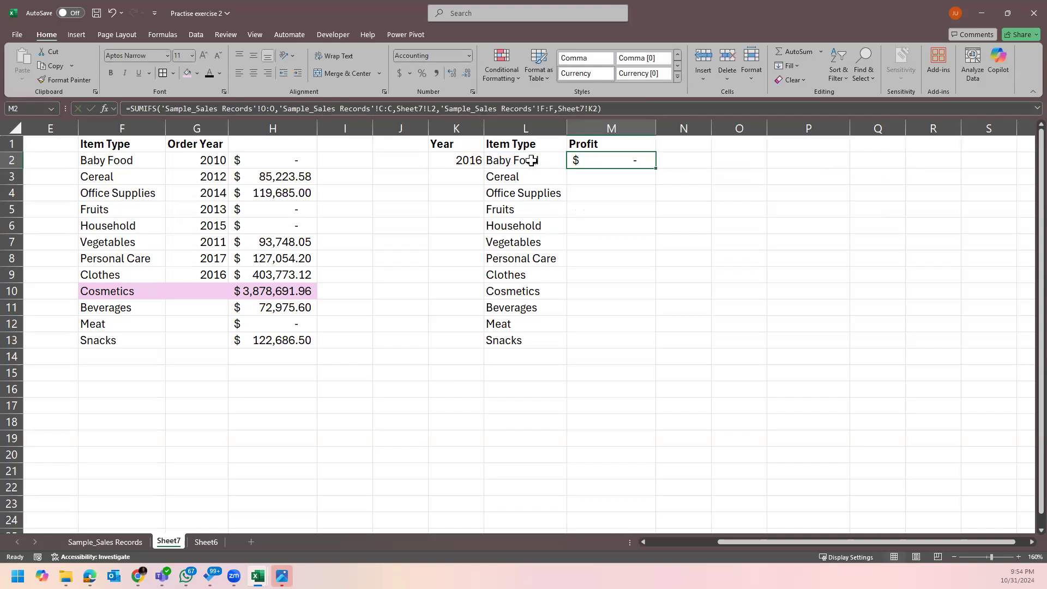
double_click(655, 168)
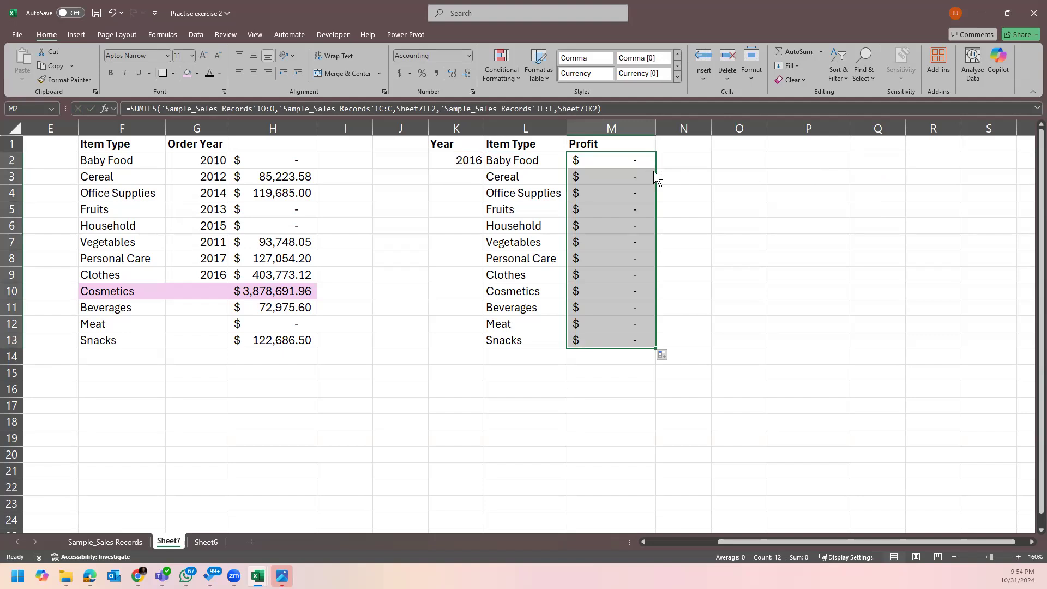
key("ctrl+z")
double_click(644, 164)
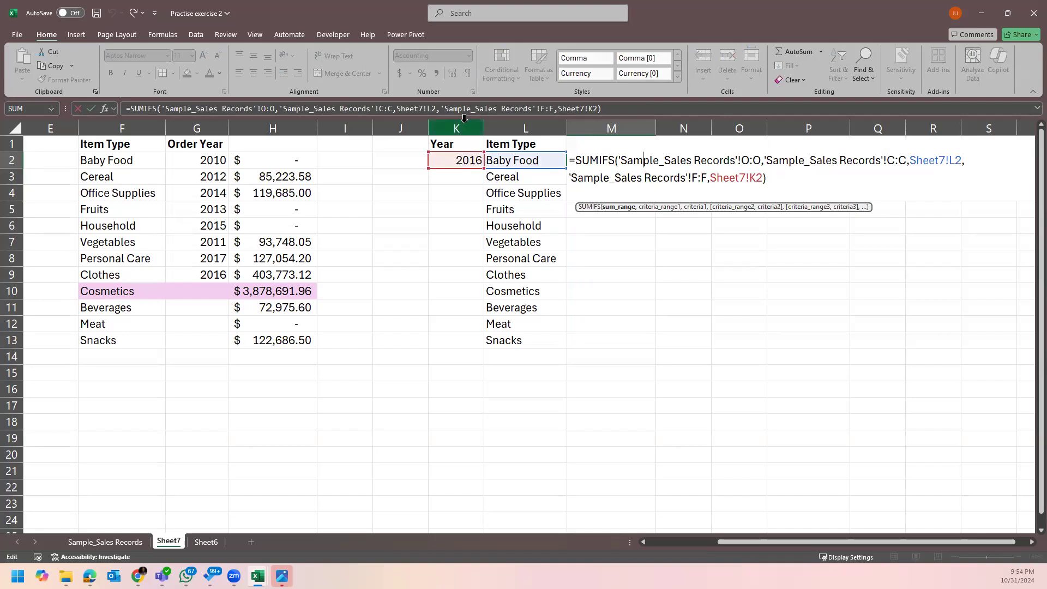
left_click(746, 178)
key("Right")
key("Right")
key("F4")
key("Return")
key("Up")
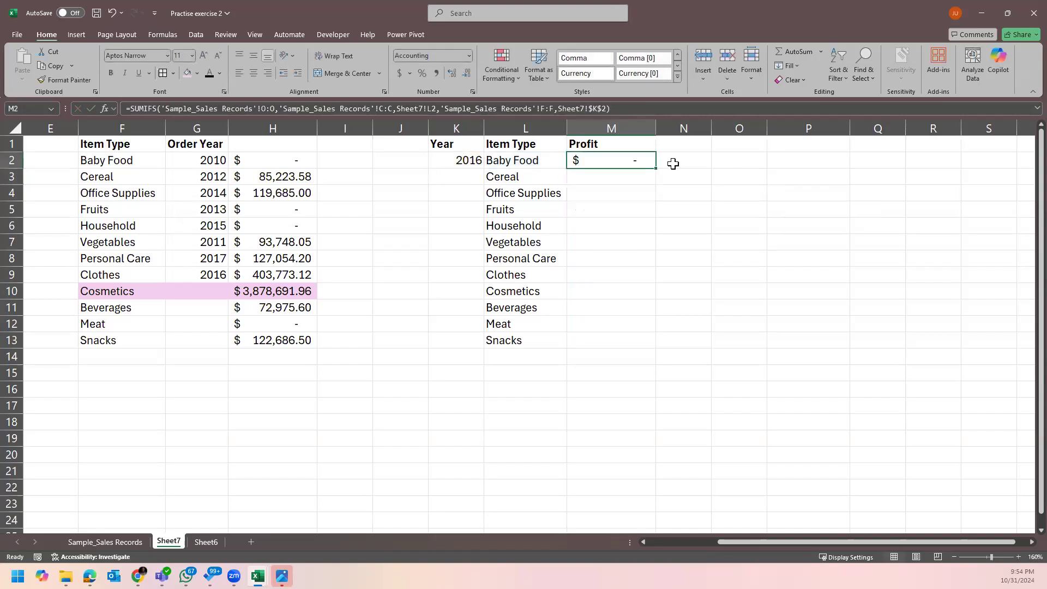
double_click(656, 169)
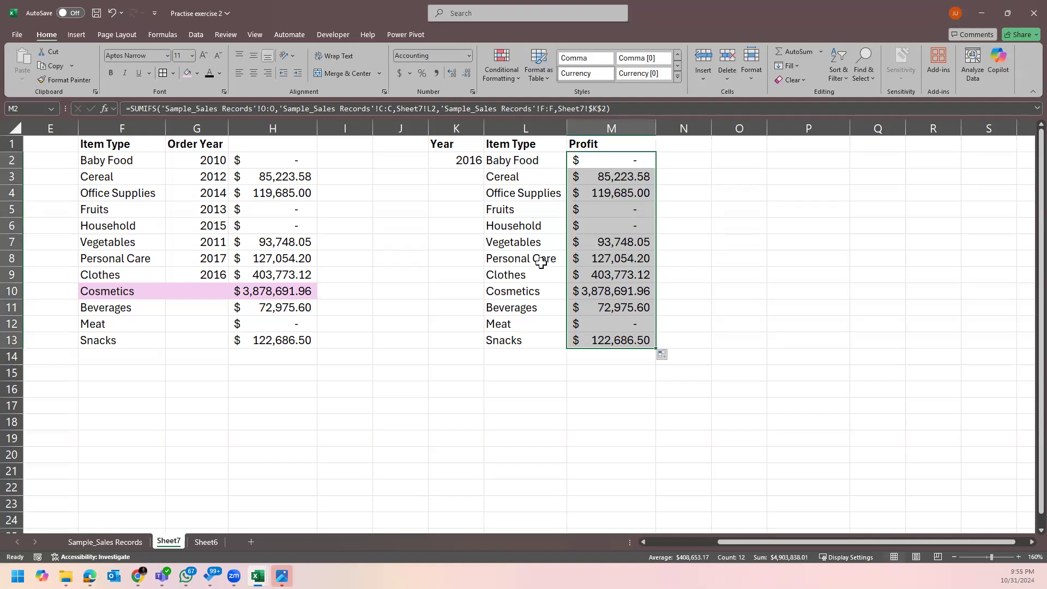
Fill the Cosmetics row L10:M10 yellow and widen column L to fit the item names.
left_click_drag(537, 290, 605, 291)
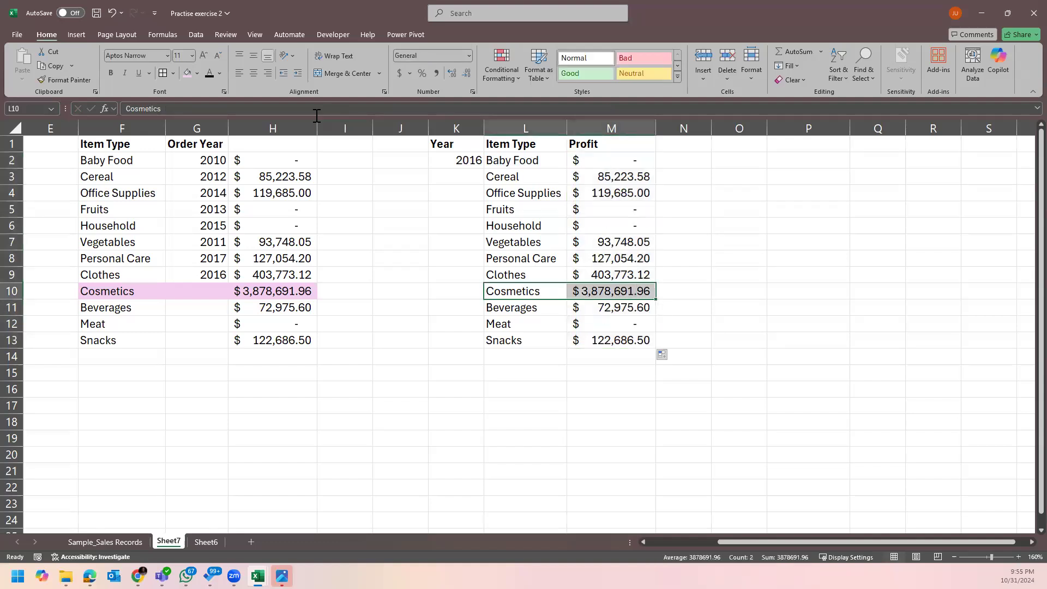
left_click(197, 74)
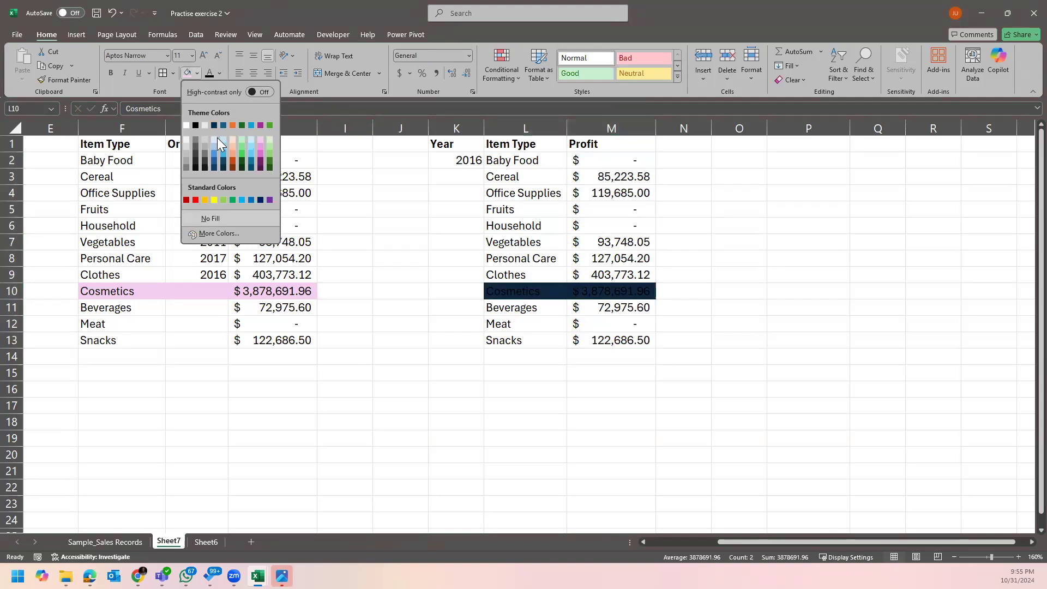
left_click(214, 200)
left_click(715, 274)
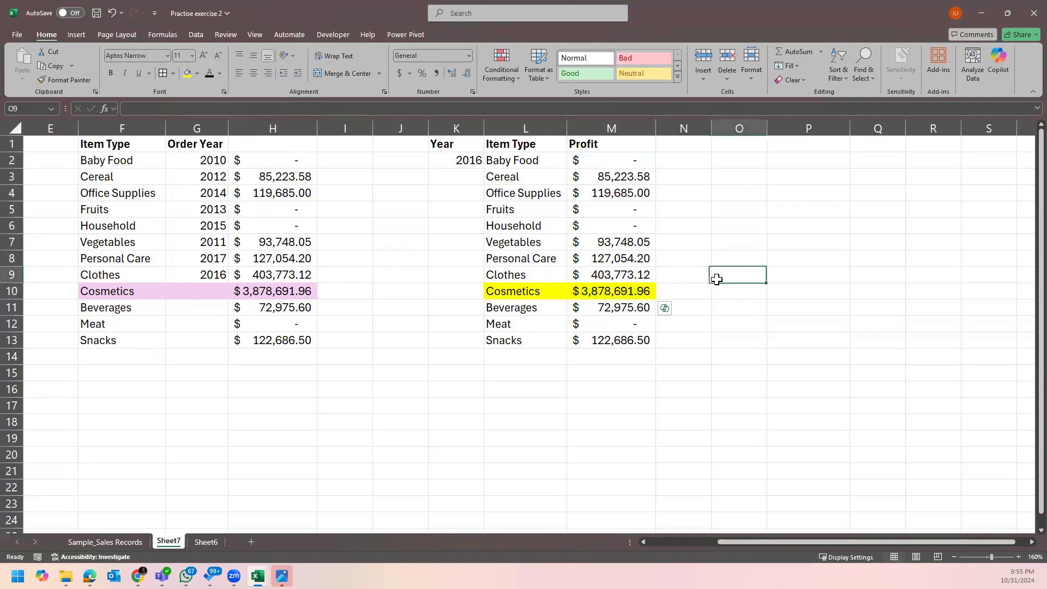
left_click_drag(566, 128, 584, 128)
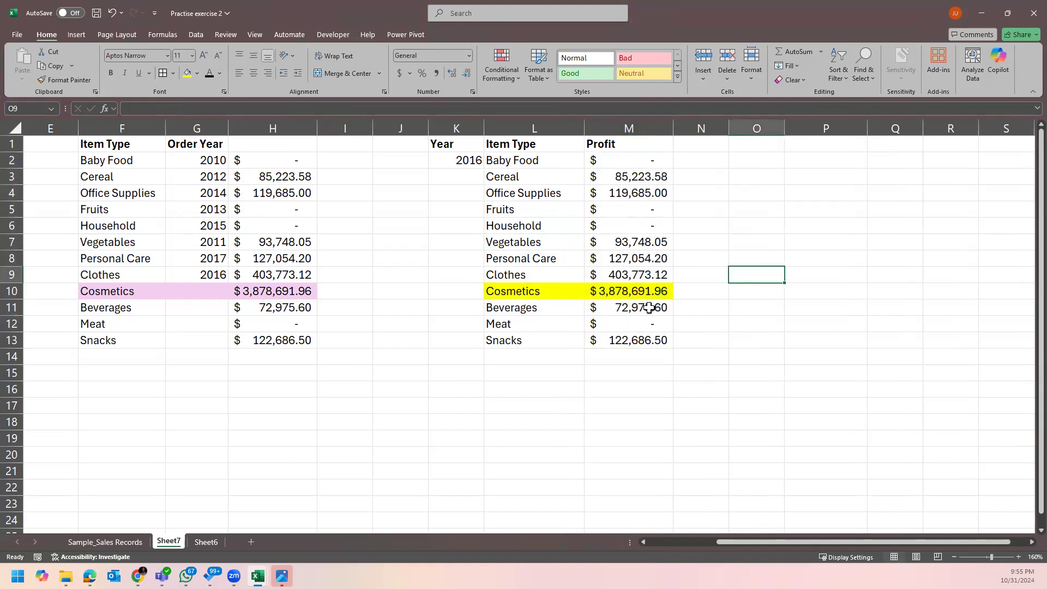
Compare the Cosmetics and Cereal profit formulas against H10, then go to Sample_Sales Records.
left_click(451, 159)
left_click(604, 290)
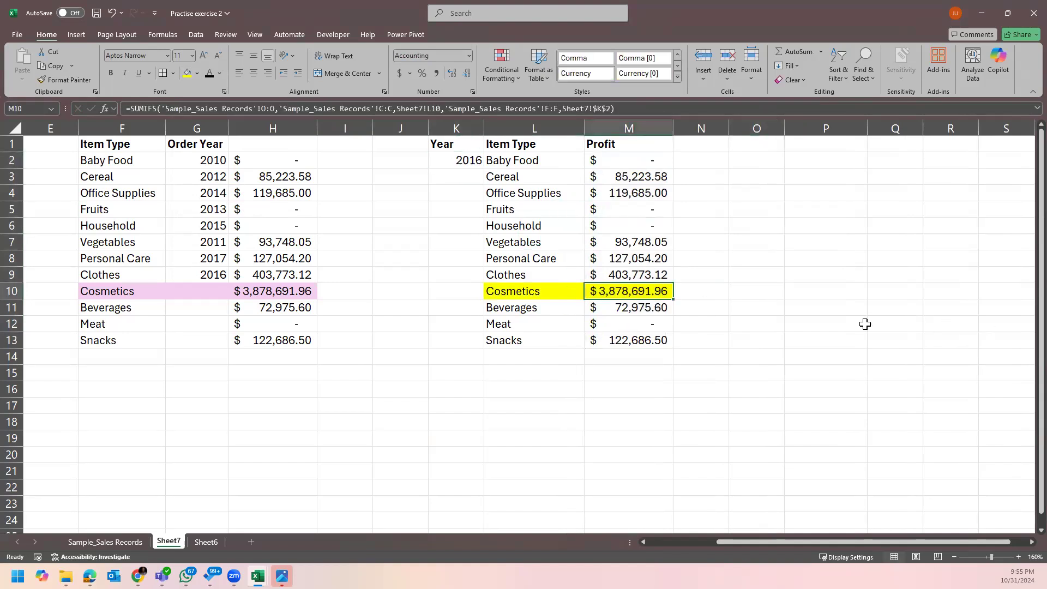
left_click(786, 274)
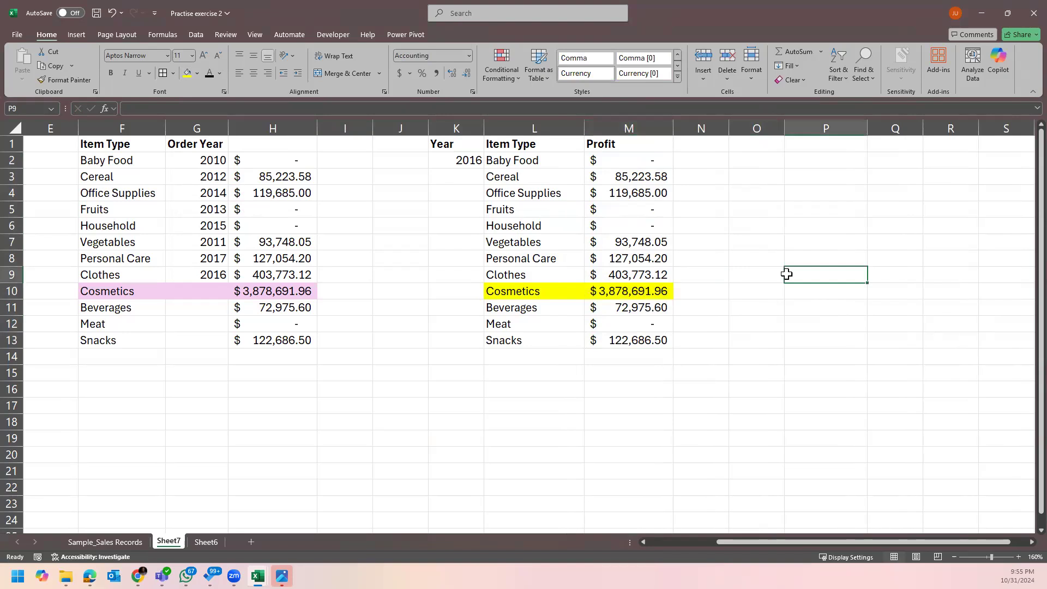
left_click(288, 291)
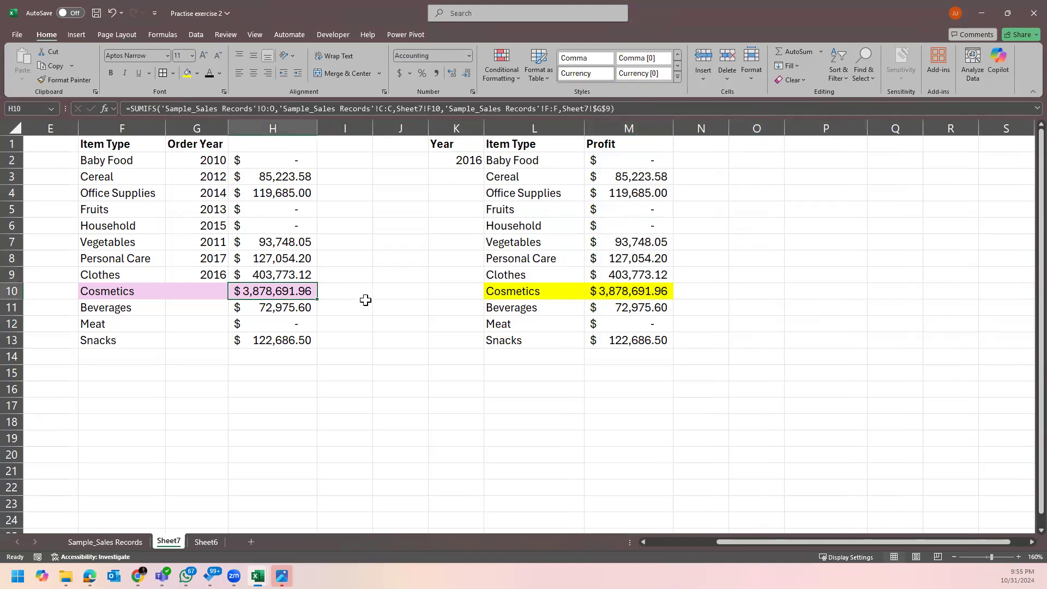
left_click(573, 291)
left_click(610, 287)
left_click(721, 240)
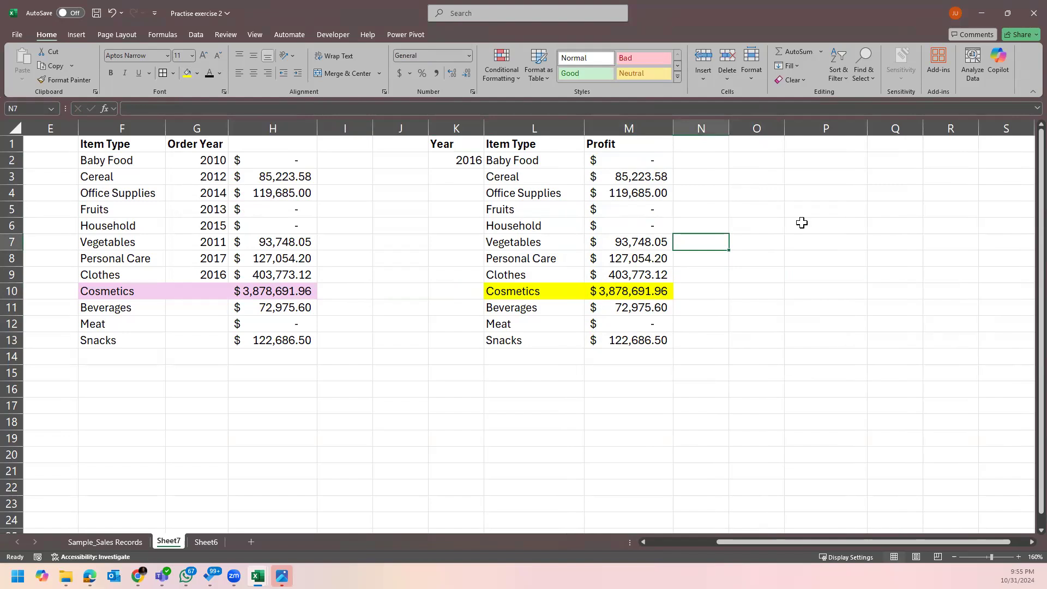
double_click(650, 177)
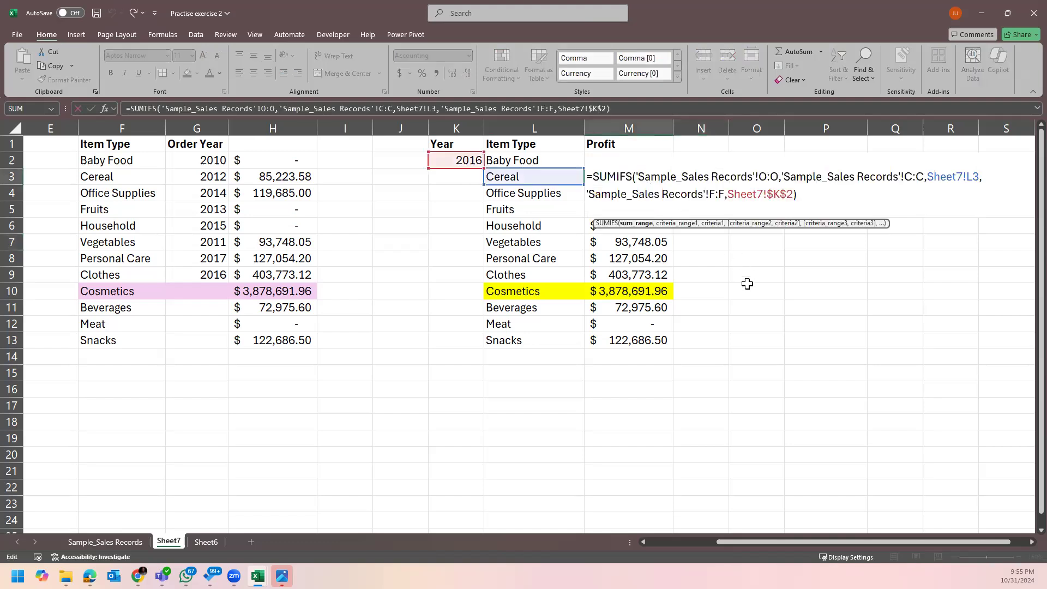
key("Escape")
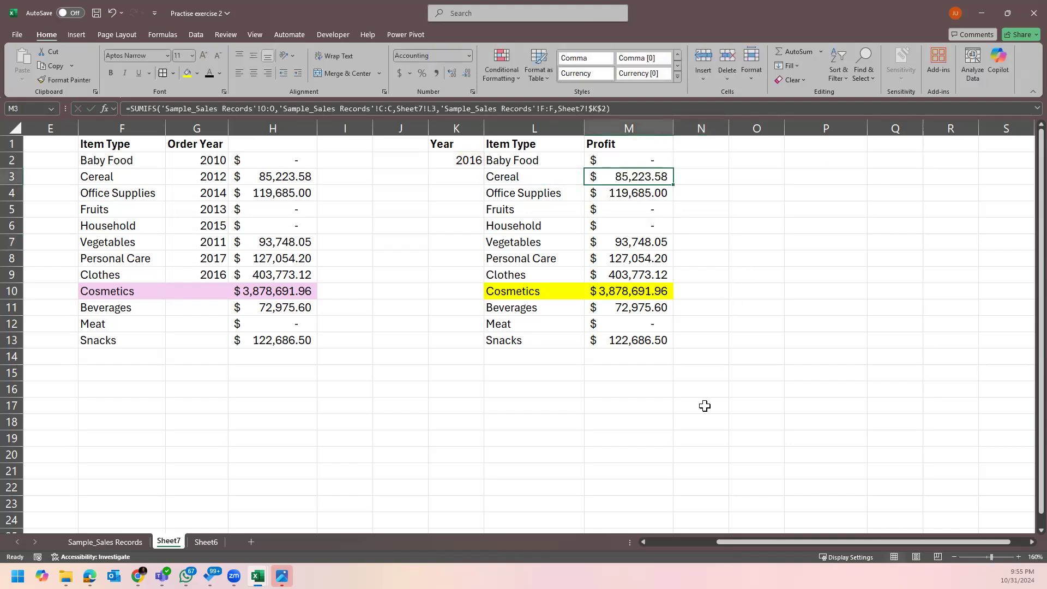
left_click(140, 542)
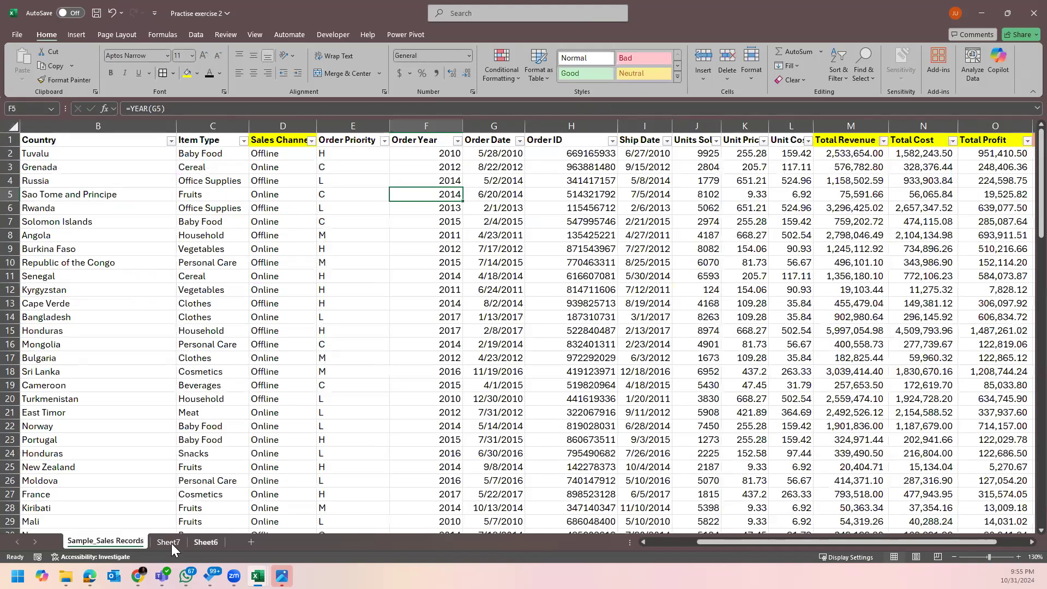
Return to Sheet7's 2016 profit results after a brief look at the Sheet6 task list.
key("ctrl+Page_Down")
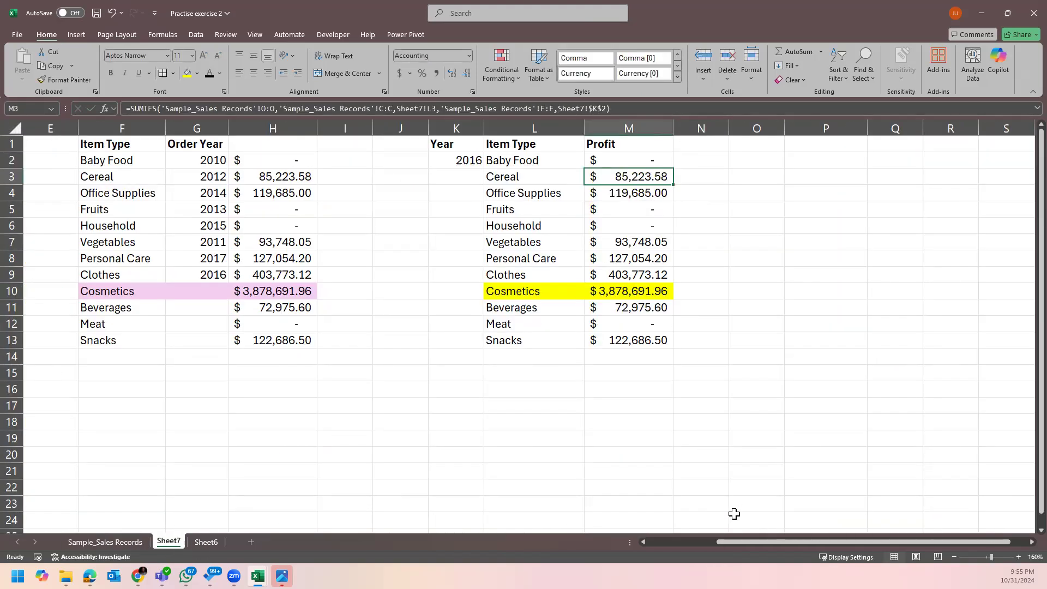
mouse_move(734, 543)
left_mouse_down()
mouse_move(642, 548)
mouse_move(736, 551)
left_mouse_up()
left_click(208, 542)
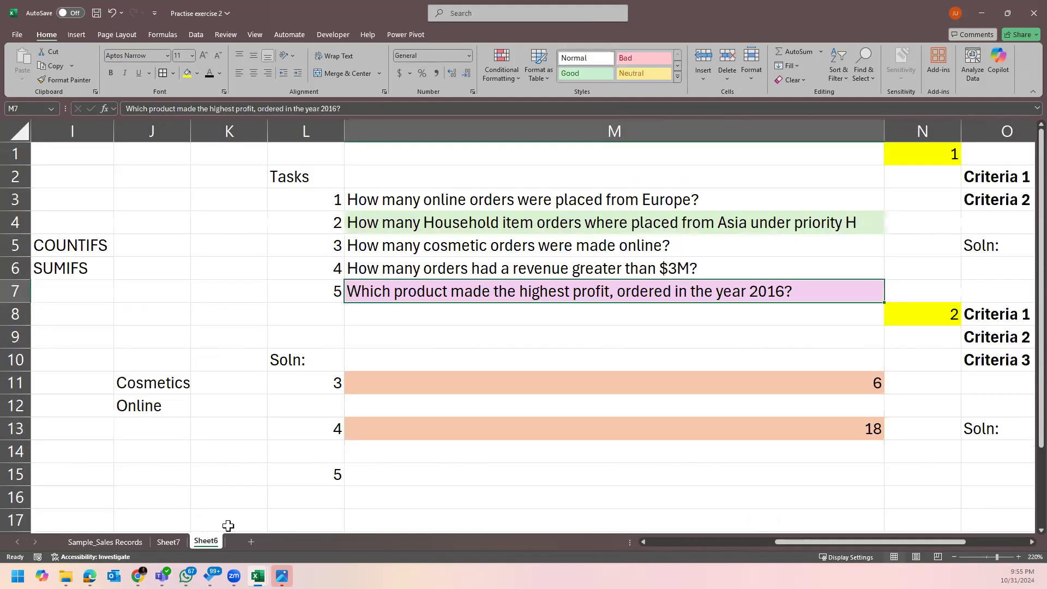
left_click(169, 542)
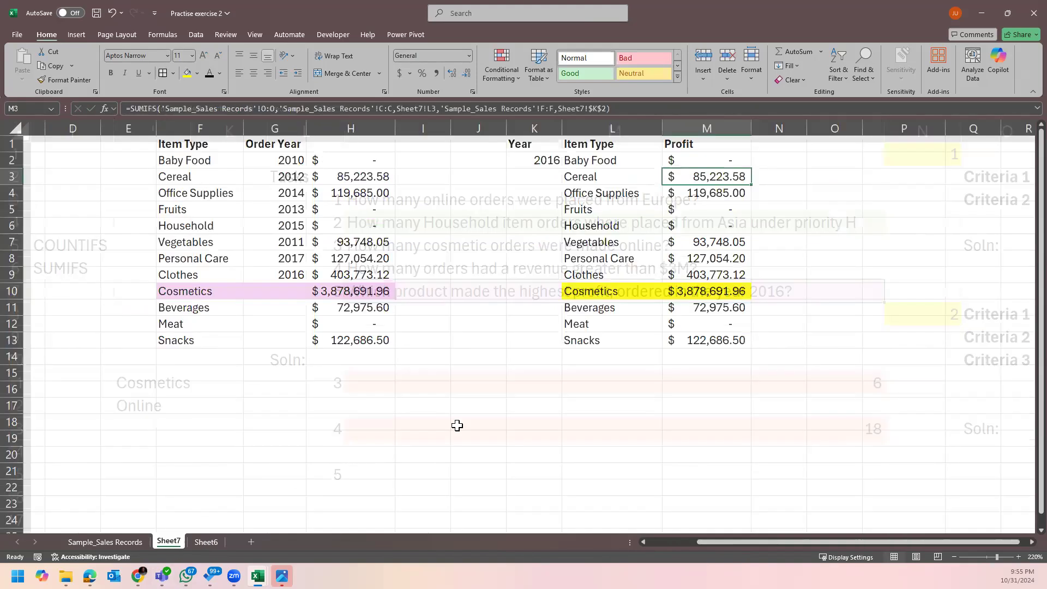
left_click(830, 337)
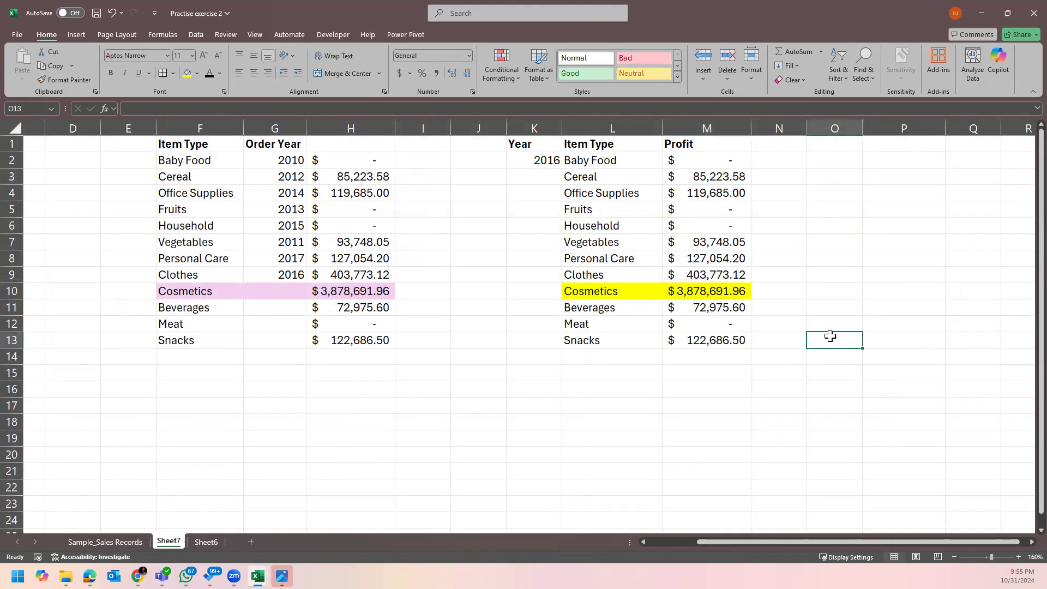
left_click_drag(893, 542, 950, 544)
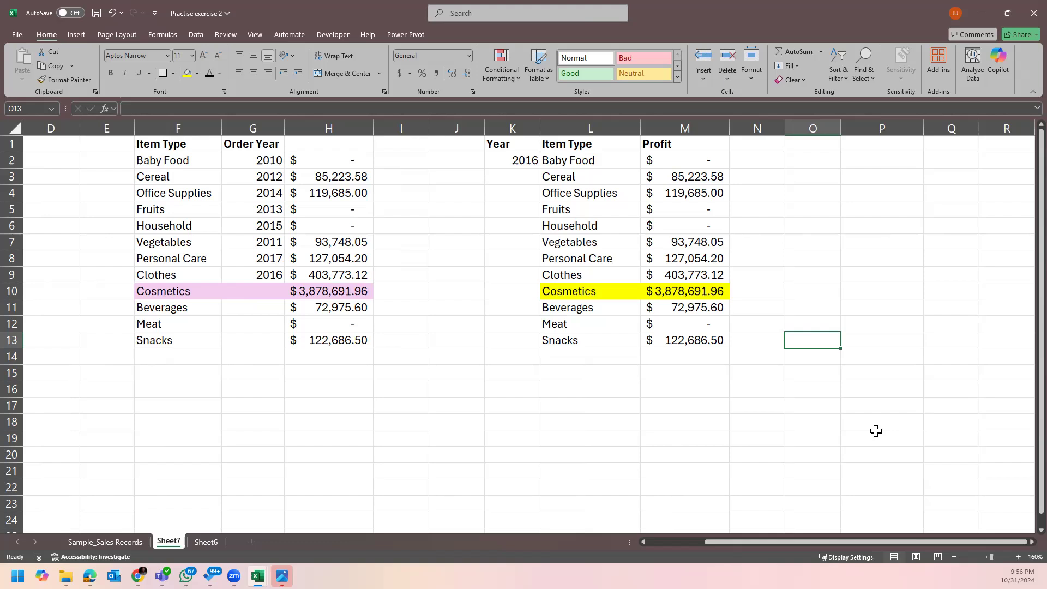
double_click(830, 287)
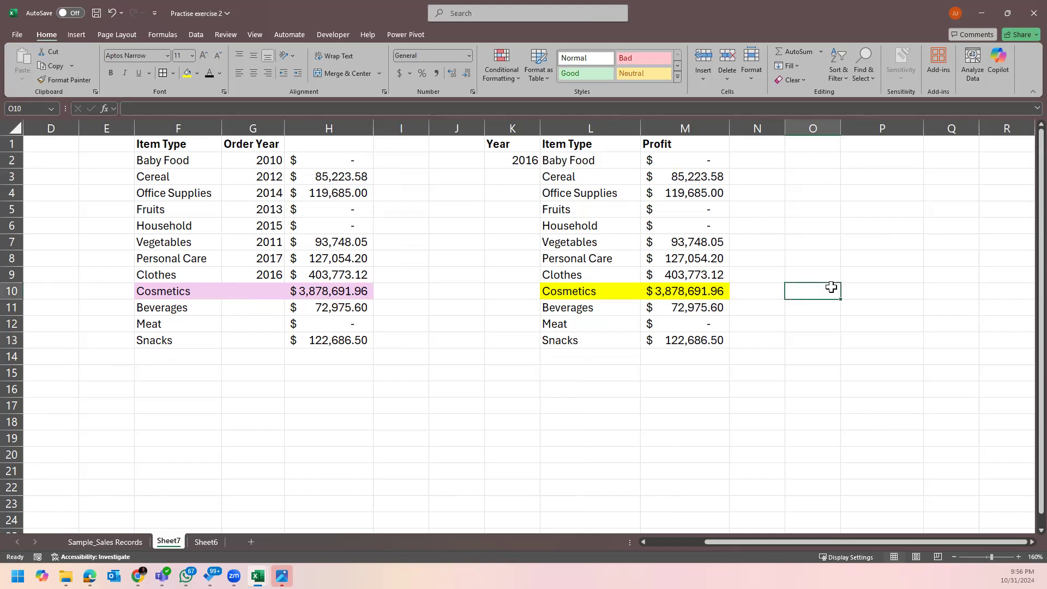
left_click(854, 356)
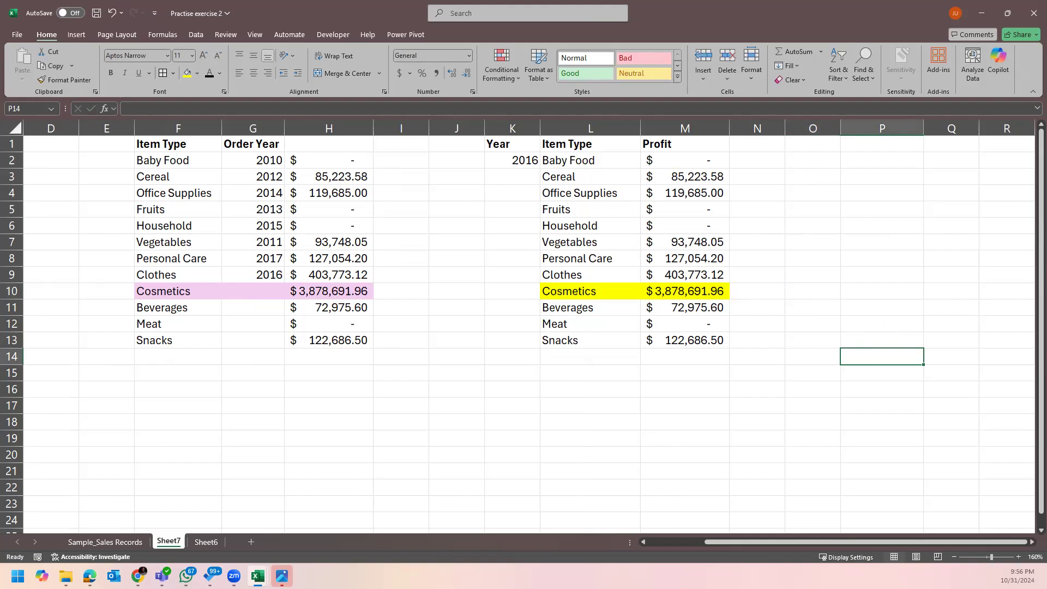
left_click(794, 256)
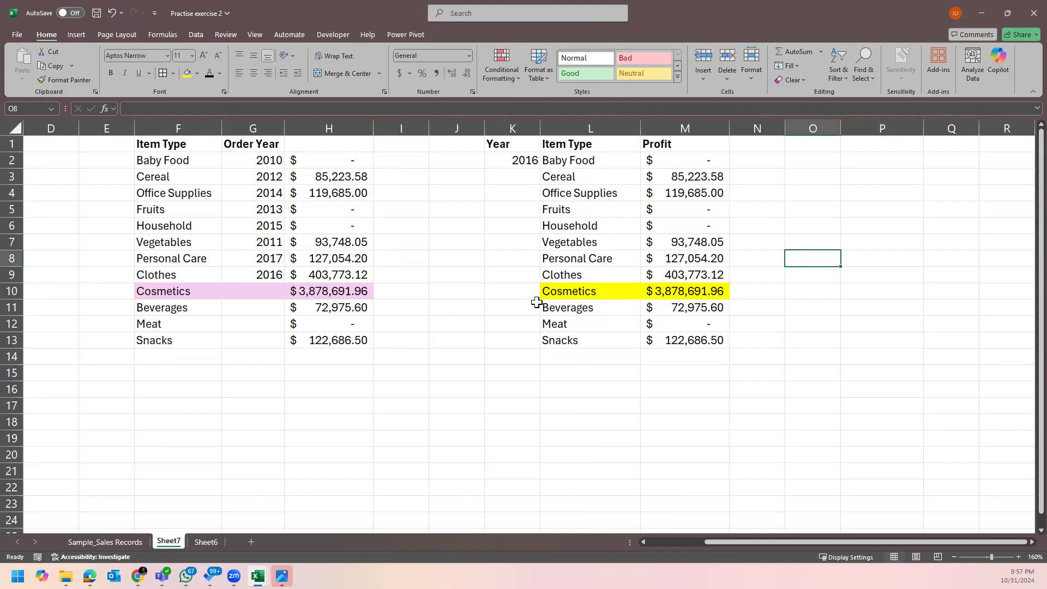
left_click(705, 272)
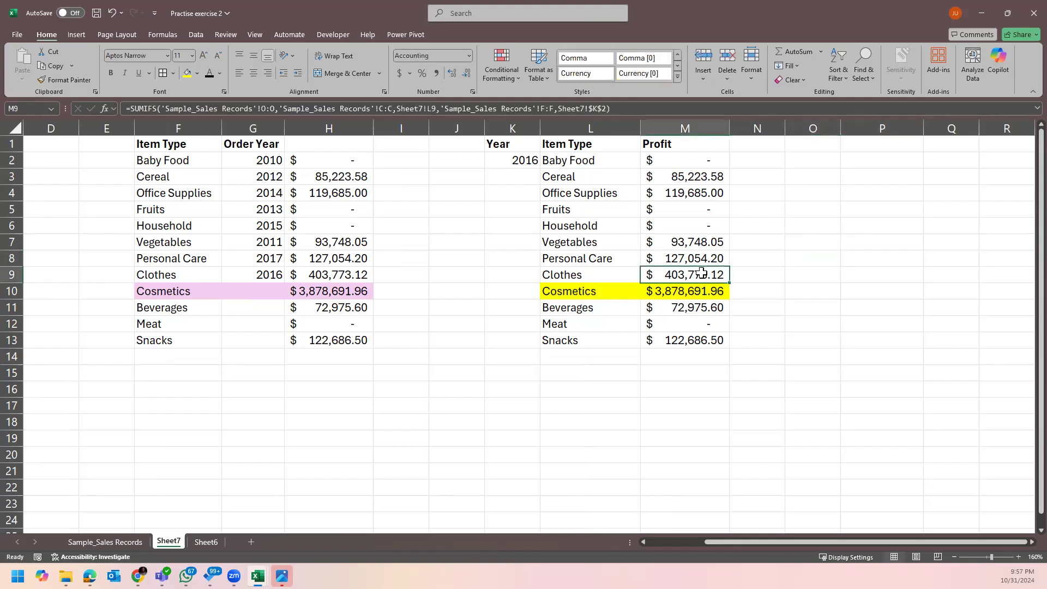
double_click(705, 271)
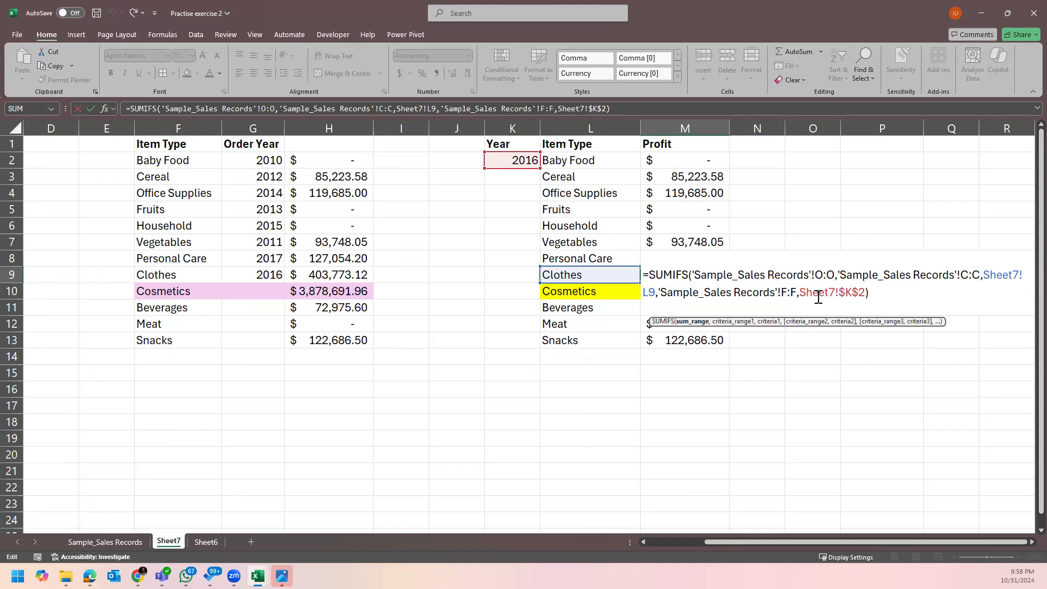
key("ctrl+Return")
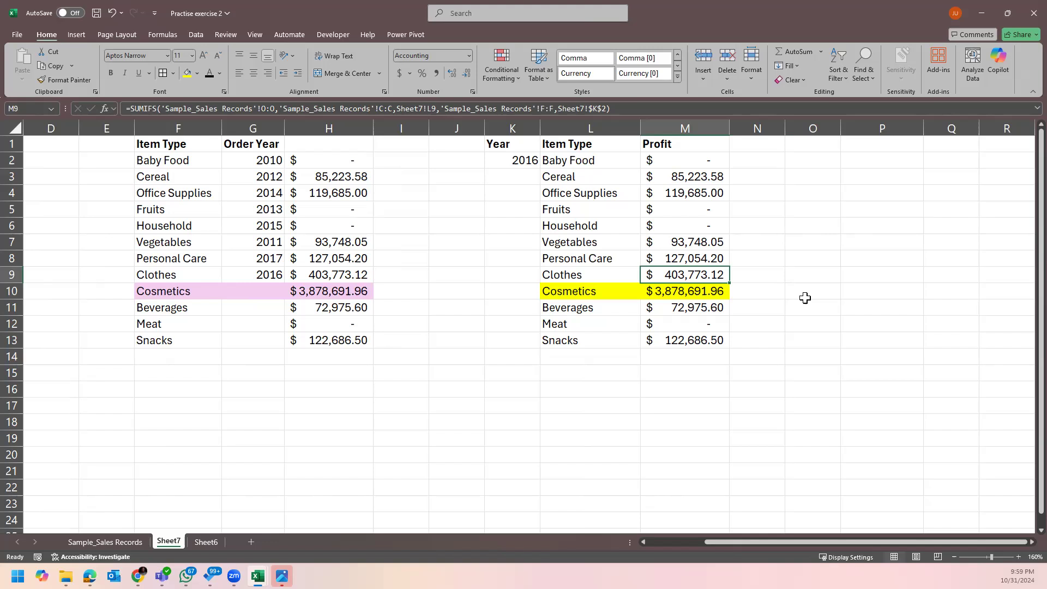
Adjust the zoom and replace the Profit header in M1 with 2010.
left_click(821, 260)
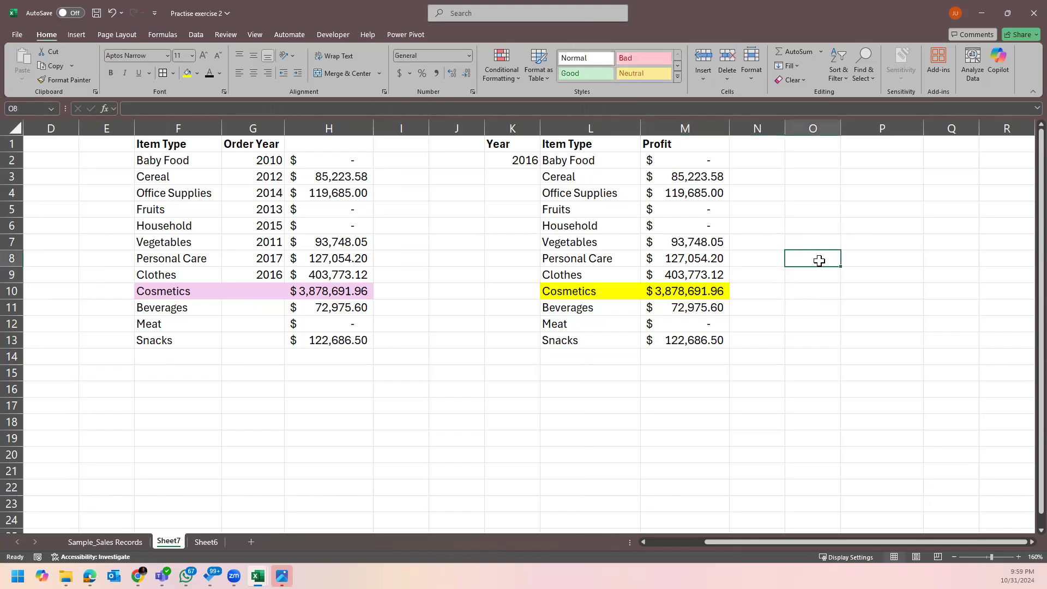
left_click(1026, 542)
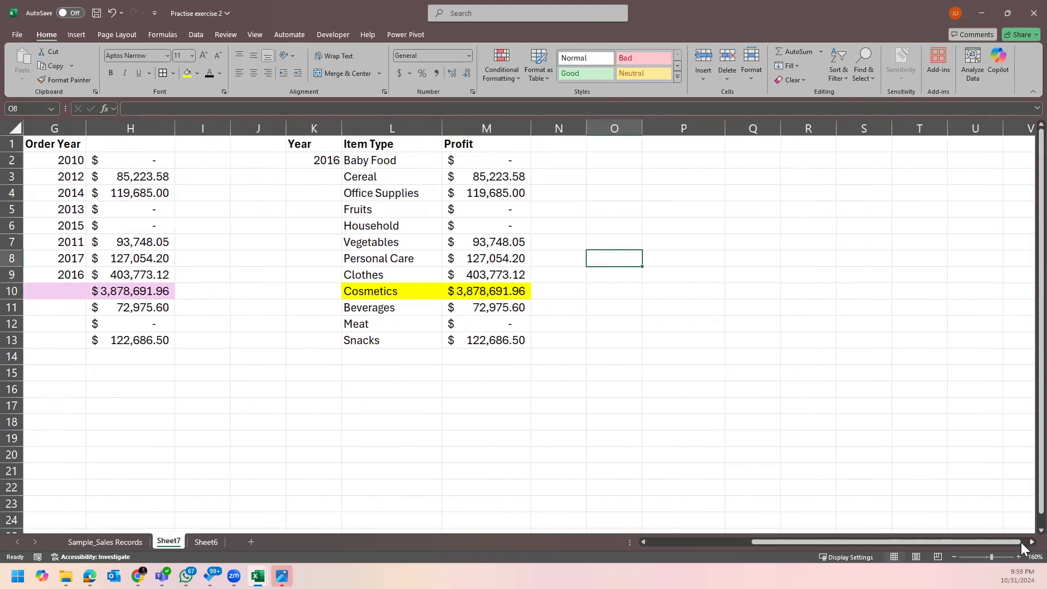
left_click(1020, 542)
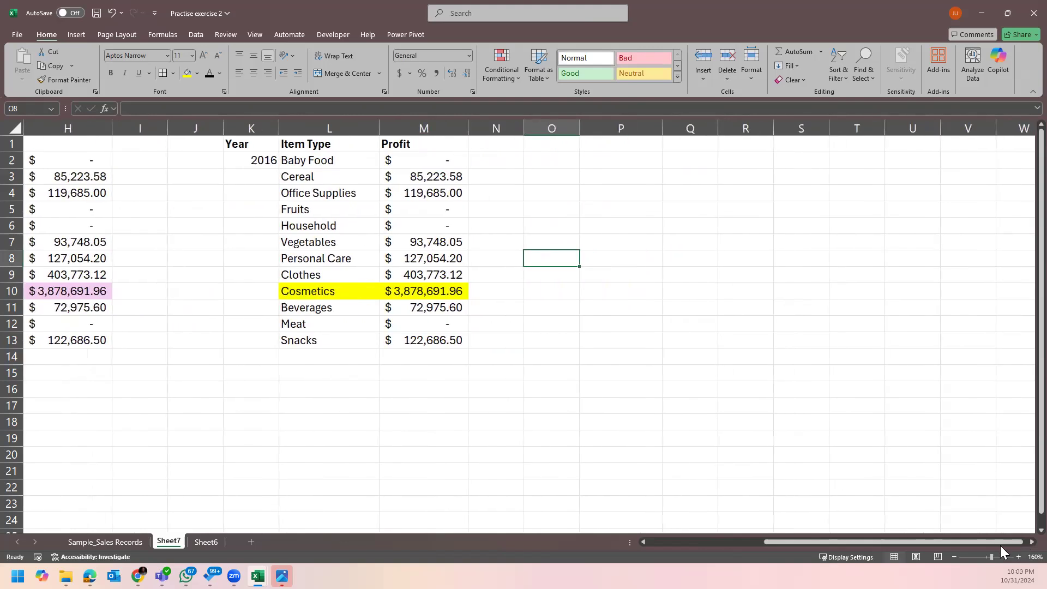
left_click_drag(973, 544, 920, 536)
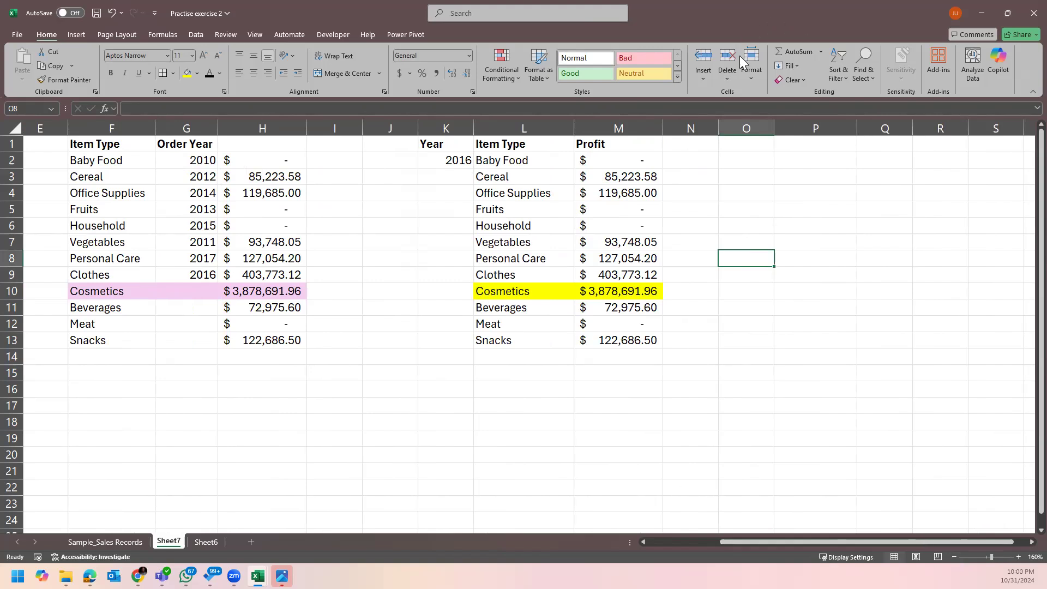
left_click(637, 141)
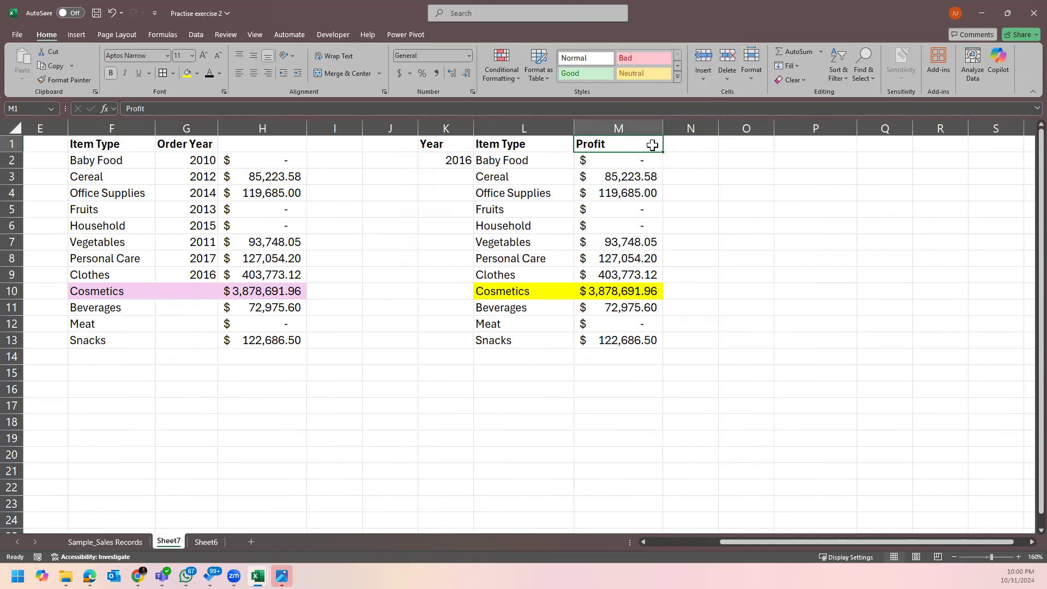
type("201")
key("BackSpace")
key("BackSpace")
type("01")
key("BackSpace")
key("BackSpace")
key("BackSpace")
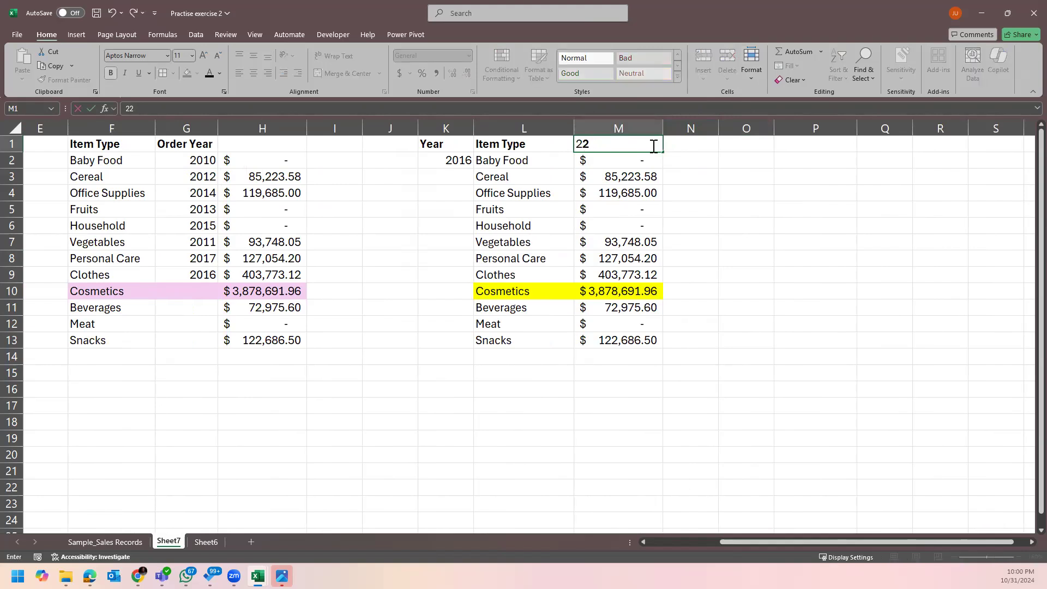
type("2010")
key("ctrl+Return")
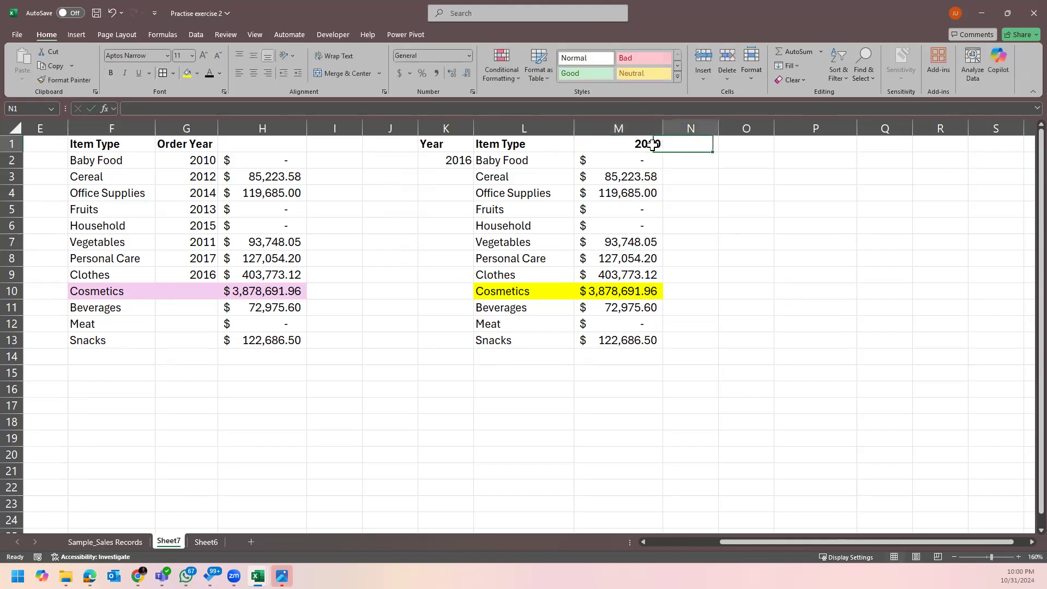
Fill M1 rightward as a year series so N1:S1 read 2011 through 2016.
left_click_drag(726, 152, 936, 157)
left_click(921, 158)
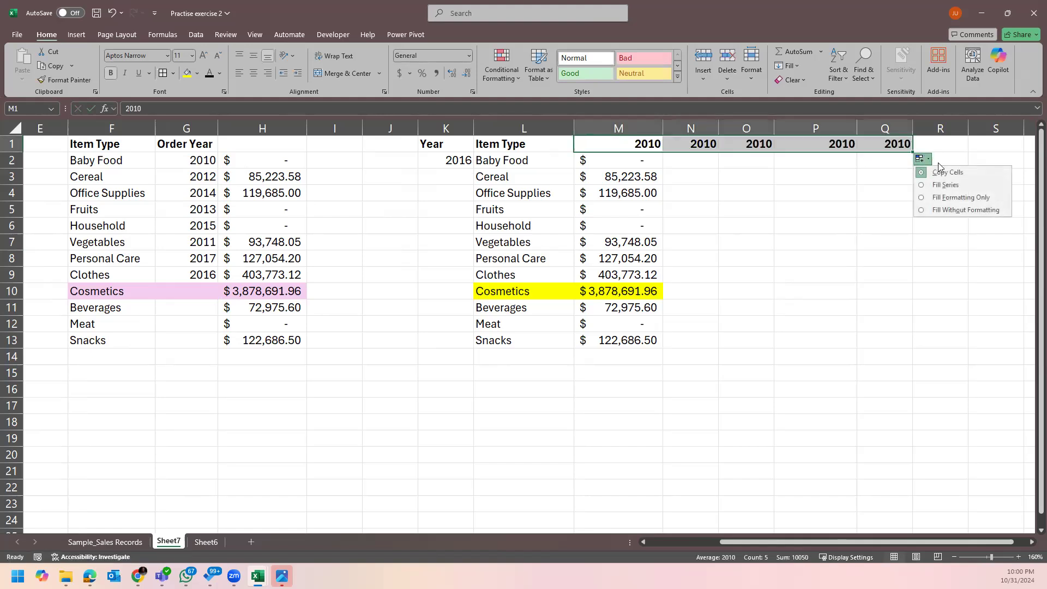
left_click(946, 185)
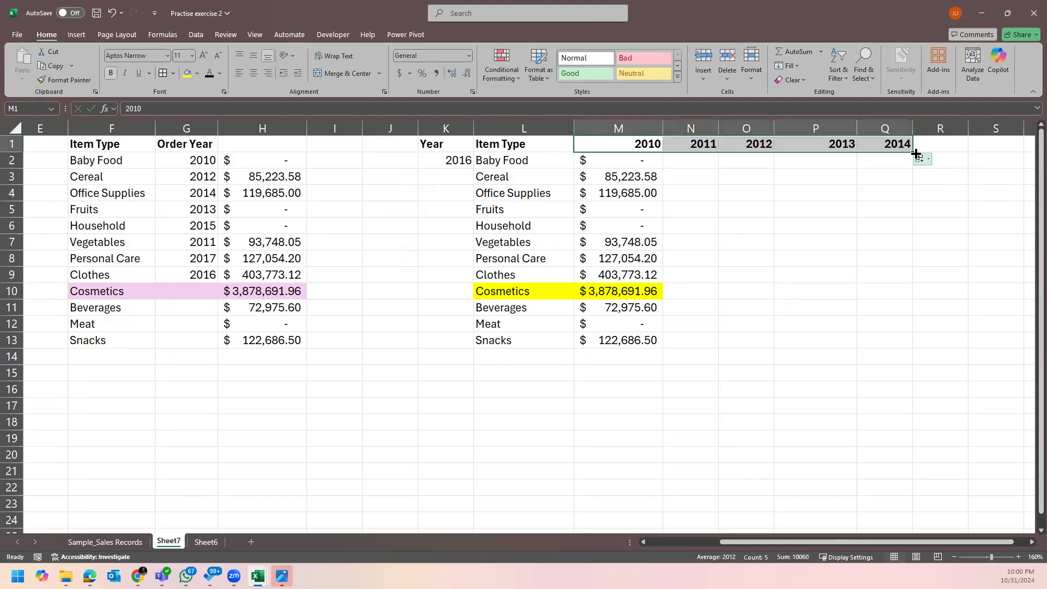
left_click_drag(961, 157, 1001, 158)
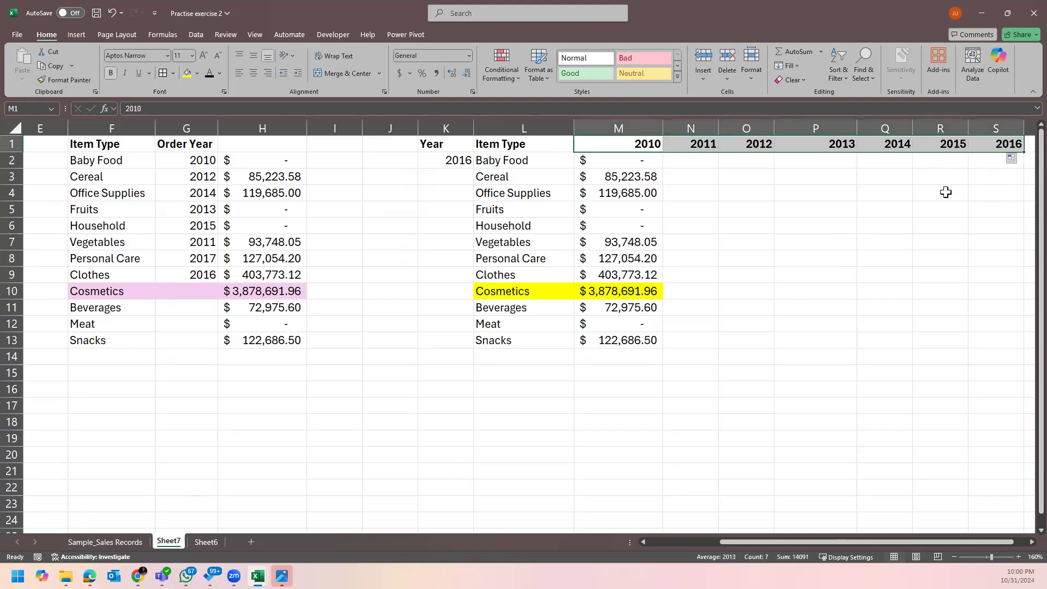
scroll(1020, 542, "right", 2)
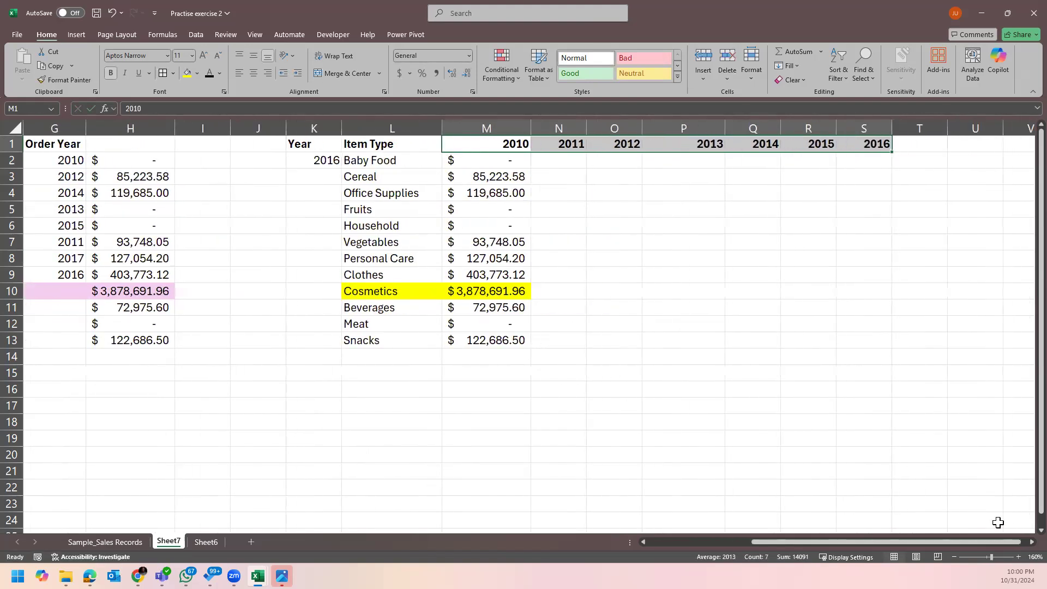
left_click(618, 223)
Switch M2's SUMIFS year criterion from column K to column M, dismissing the circular reference warning.
left_click(497, 155)
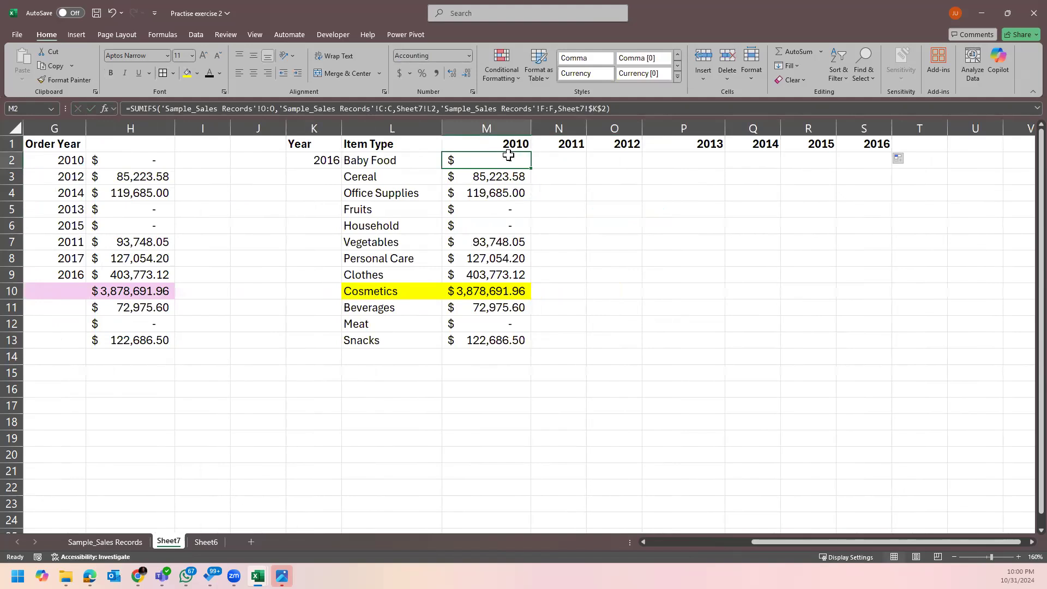
double_click(509, 155)
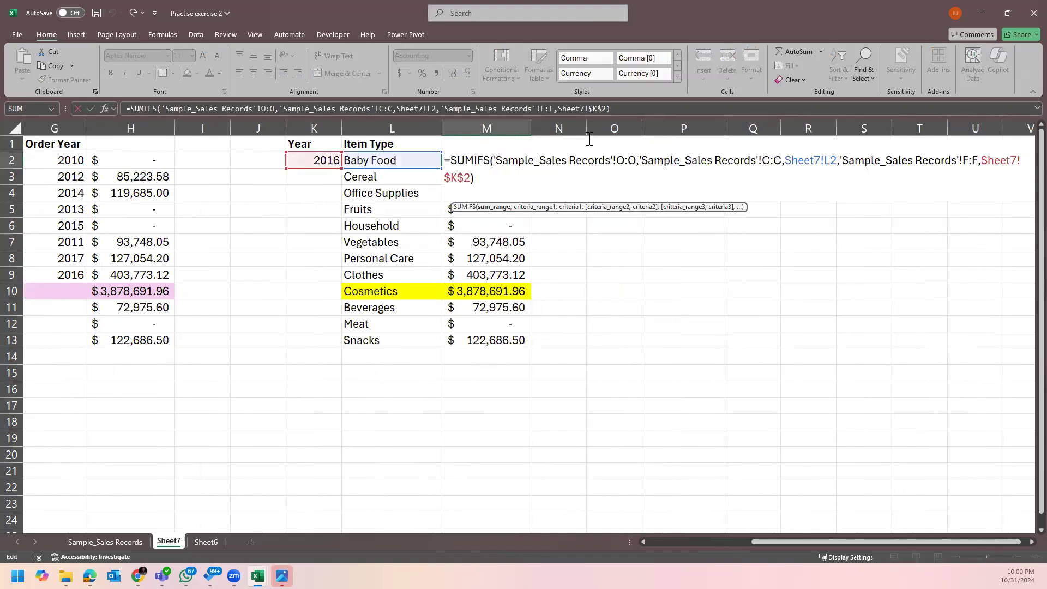
key("Escape")
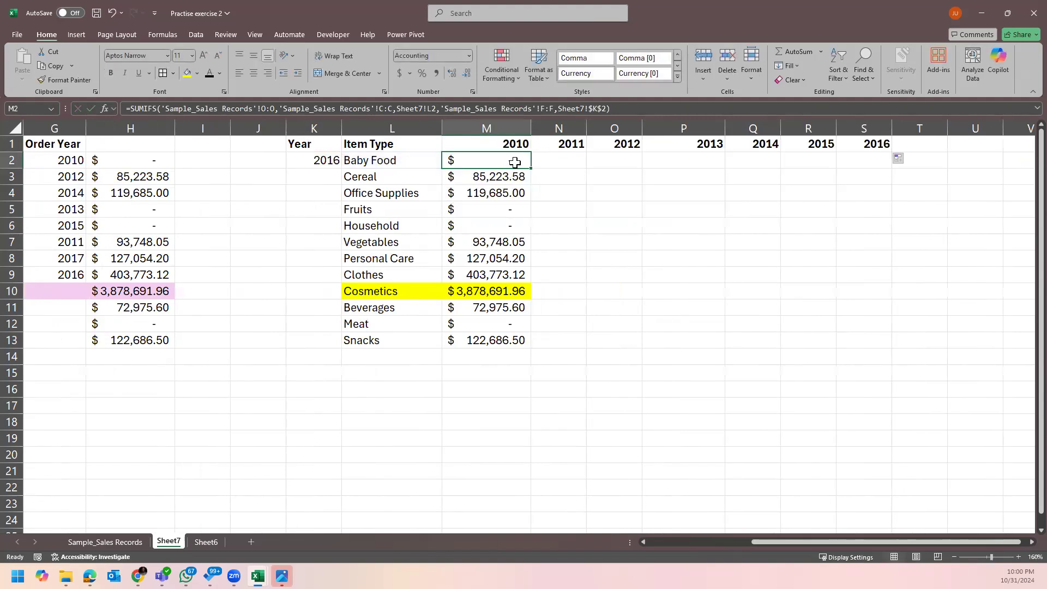
double_click(515, 162)
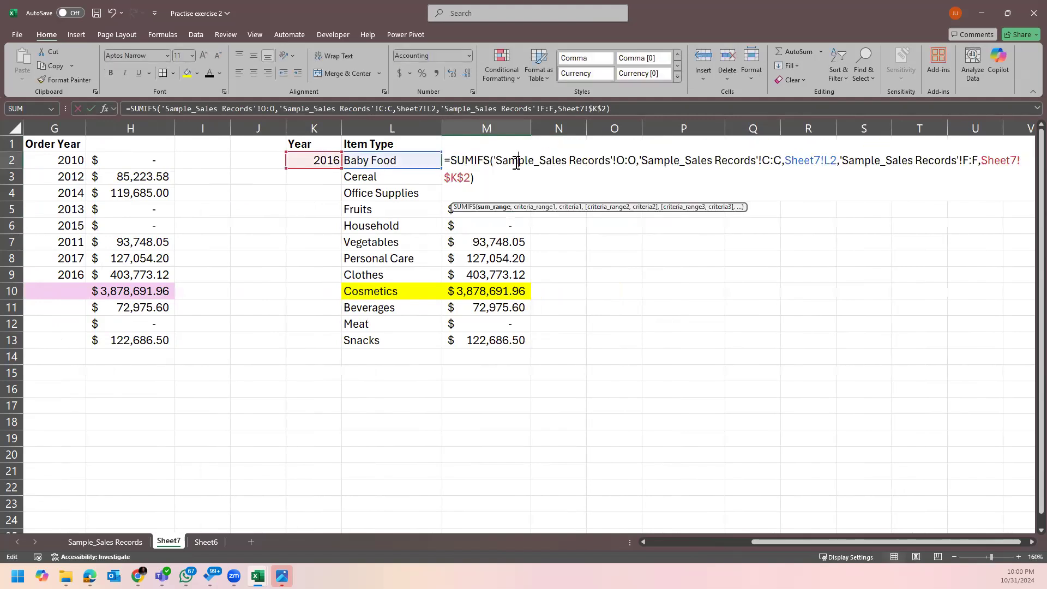
left_click(470, 179)
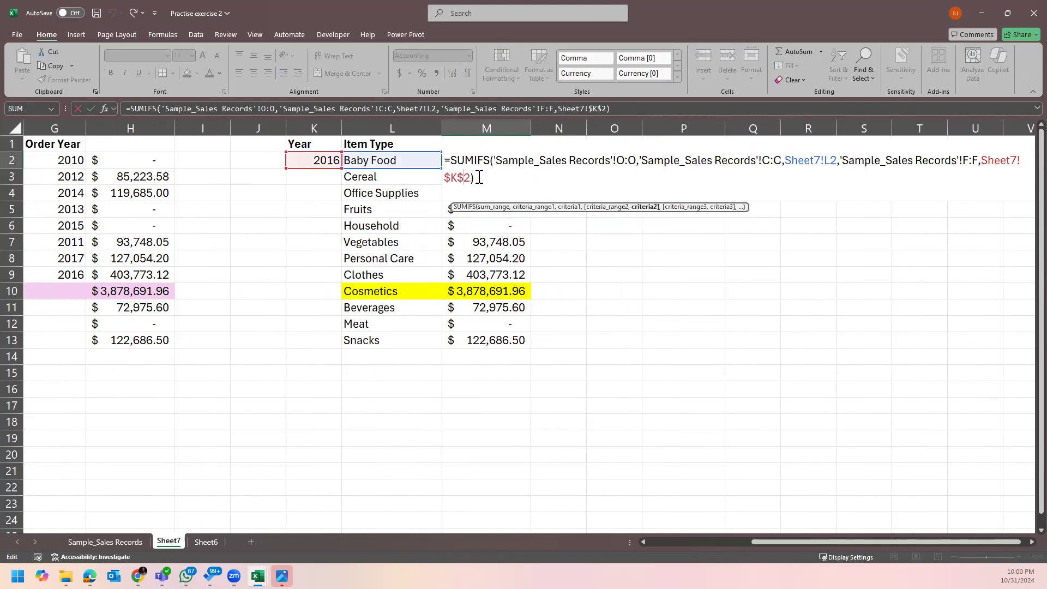
key("BackSpace")
type("M")
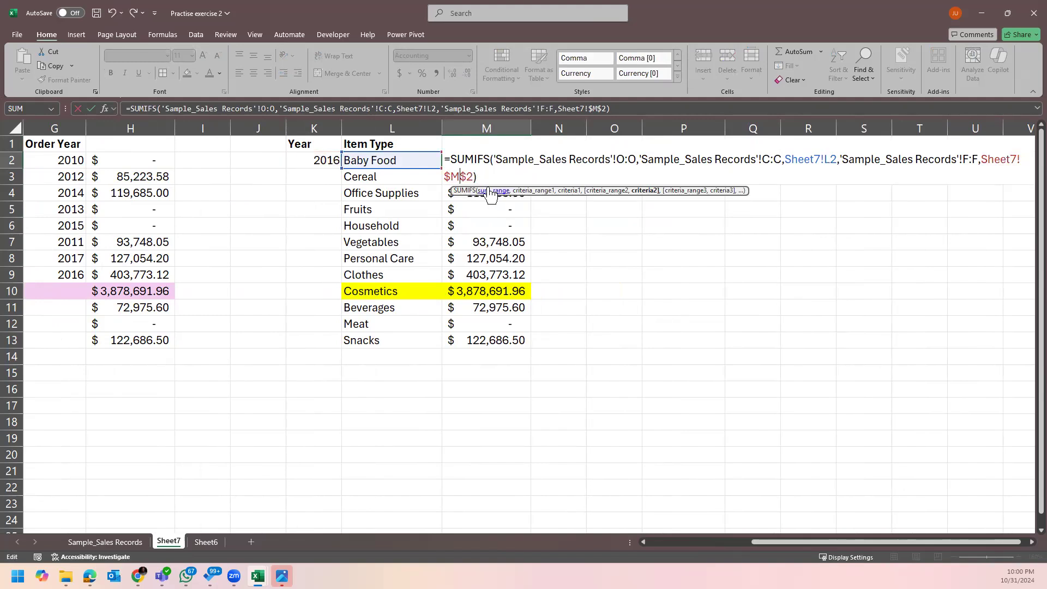
key("Return")
left_click(508, 320)
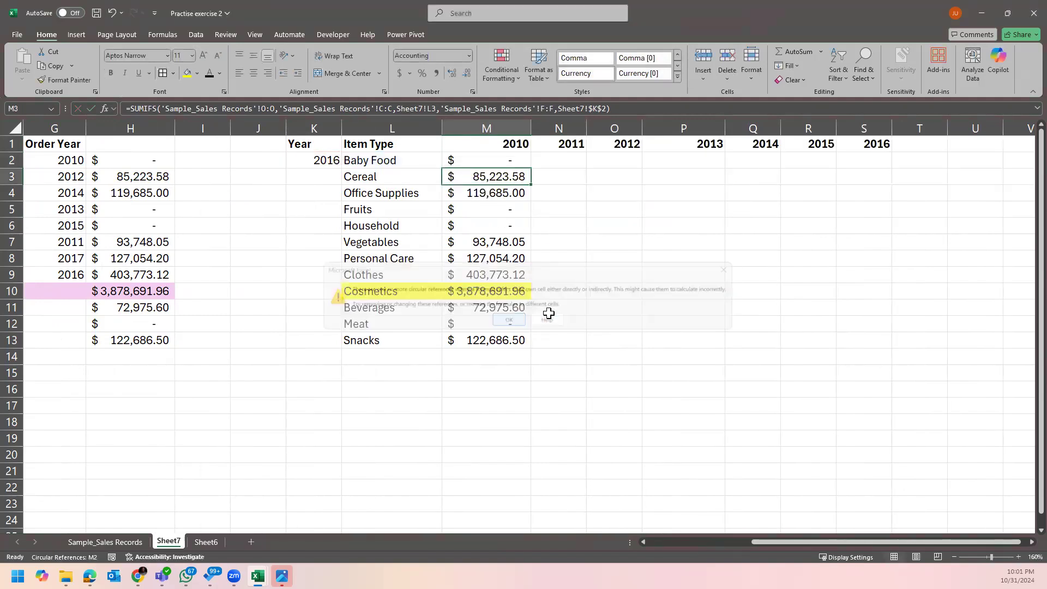
Compare M2's formula with the 2010 header and point the year criterion at row 1.
double_click(512, 158)
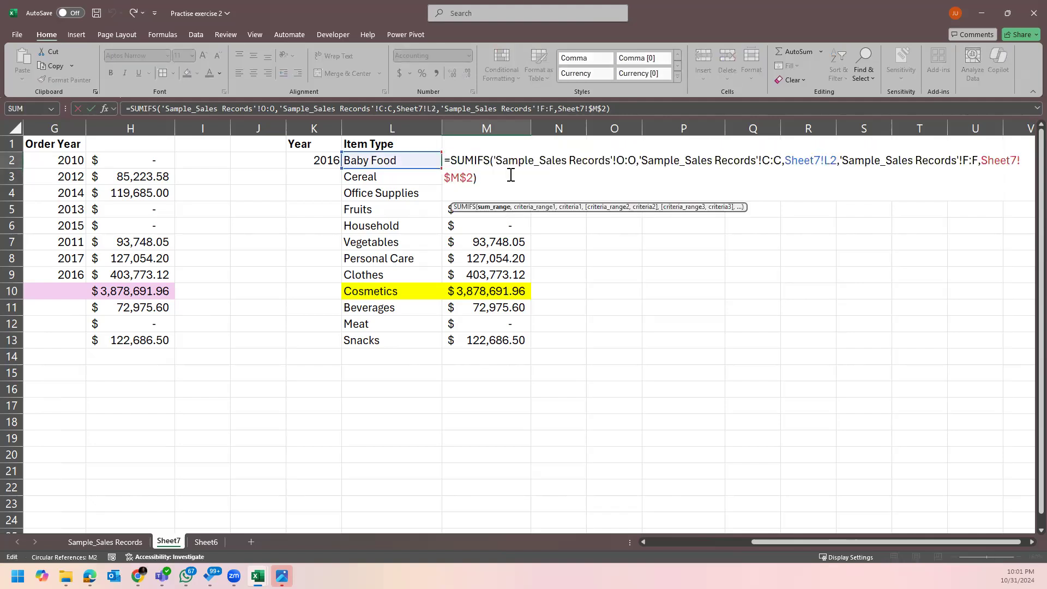
key("Escape")
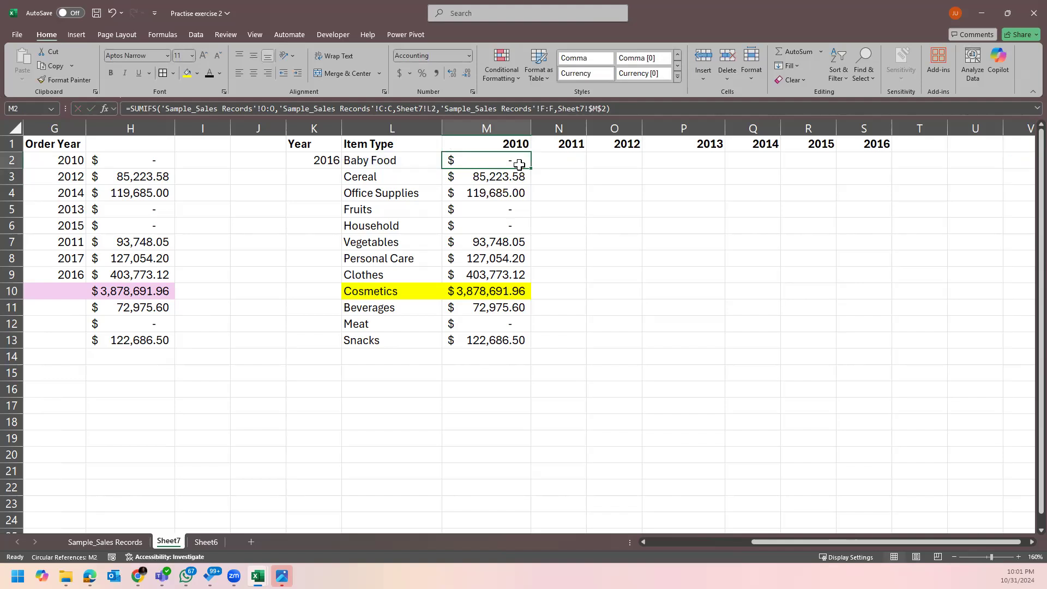
left_click_drag(25, 154, 24, 191)
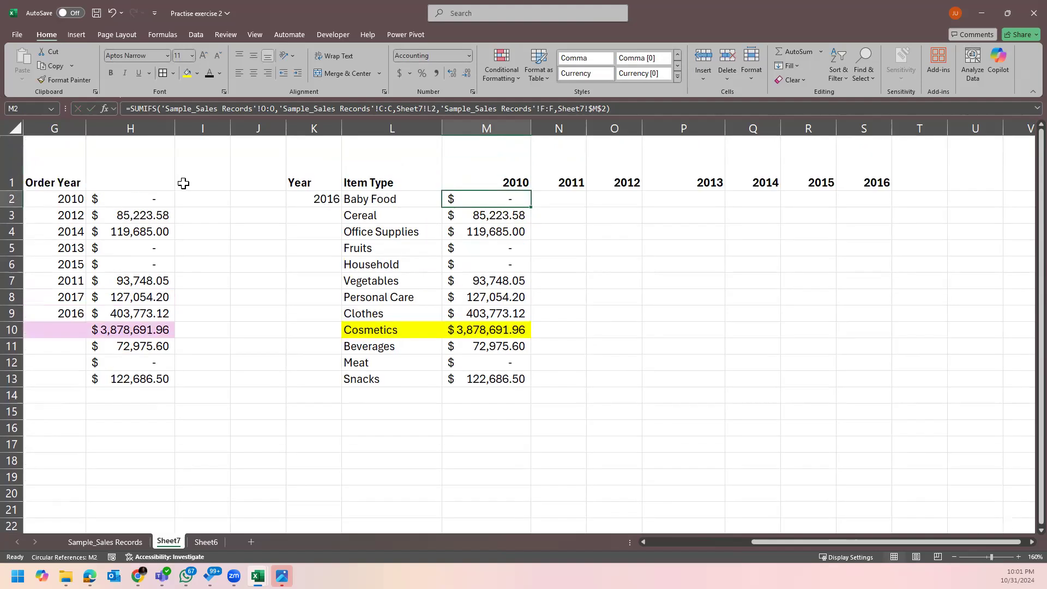
double_click(477, 196)
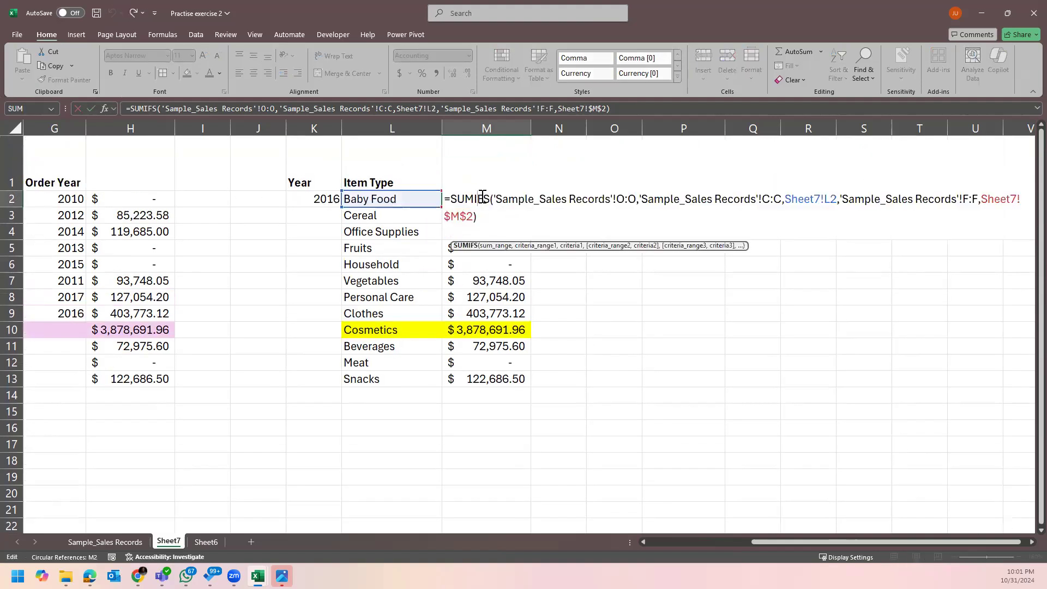
key("Escape")
left_click(507, 170)
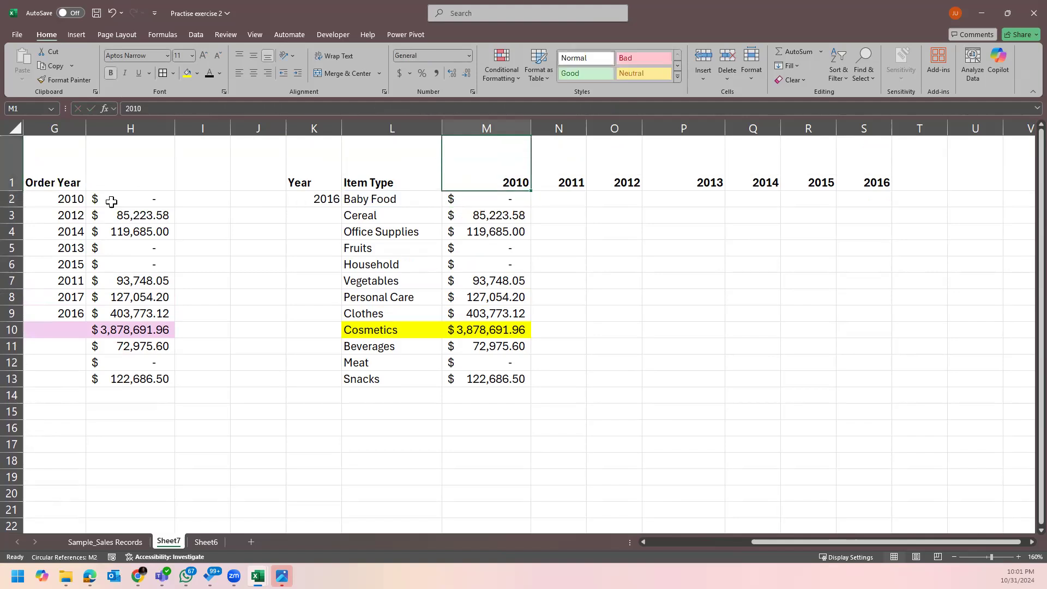
double_click(12, 190)
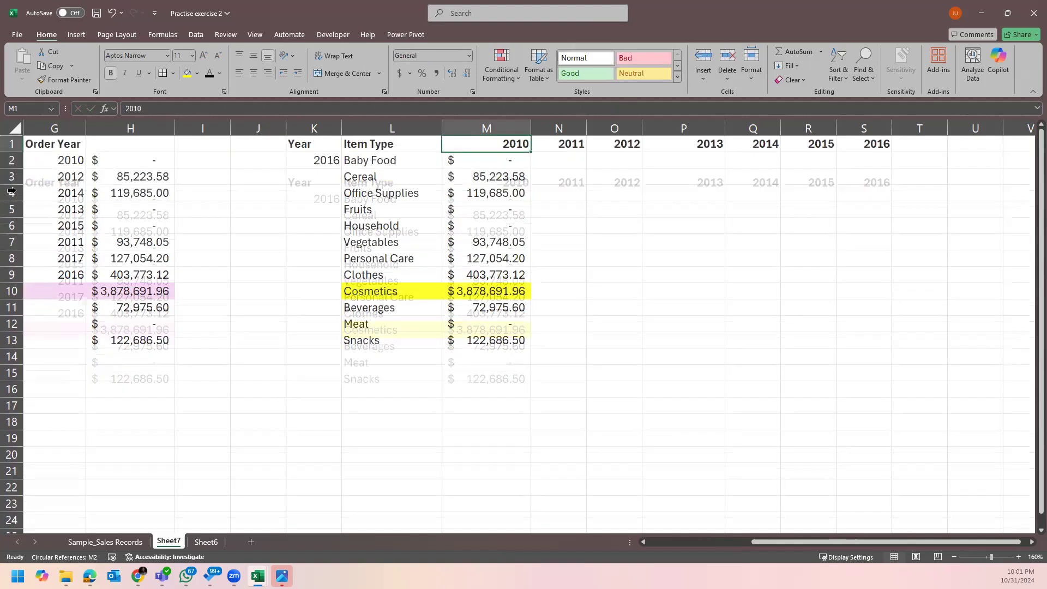
double_click(507, 160)
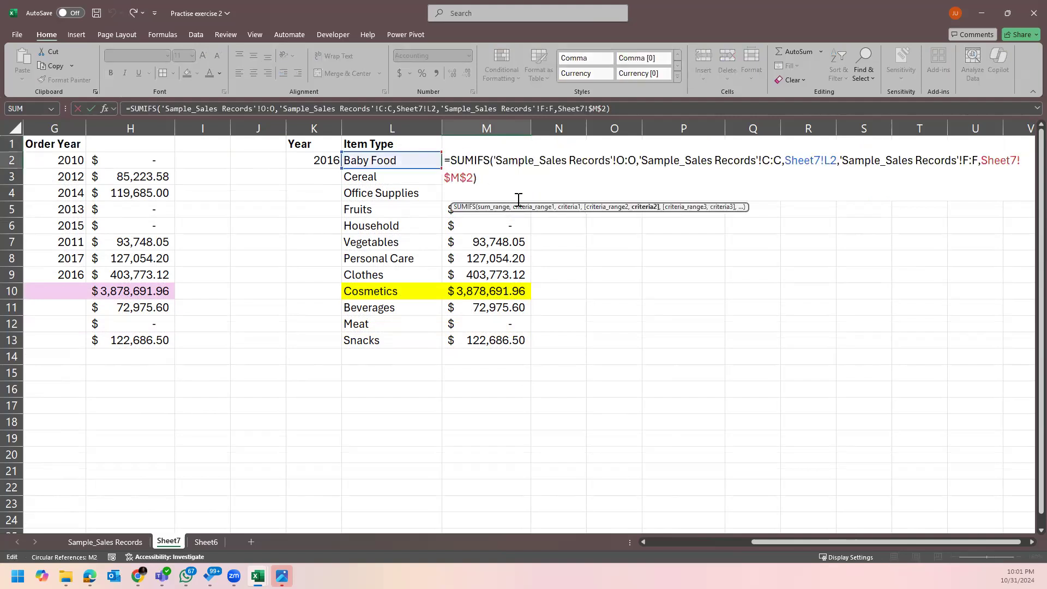
key("BackSpace")
type("1")
key("Return")
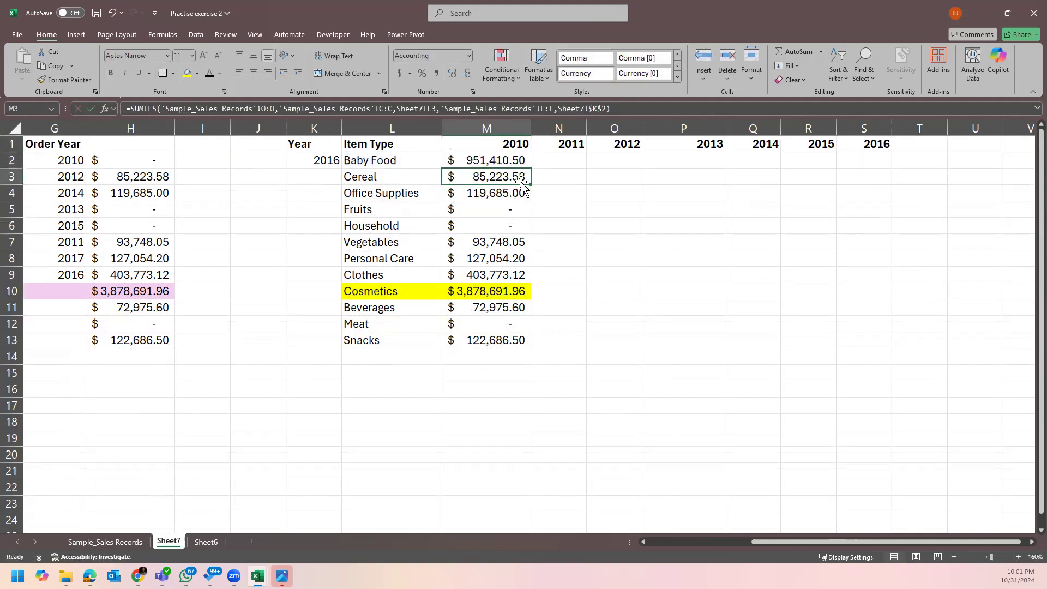
Remove the column lock so M2's year criterion reads M$1, giving Baby Food 951,410.50.
left_click(519, 159)
double_click(518, 160)
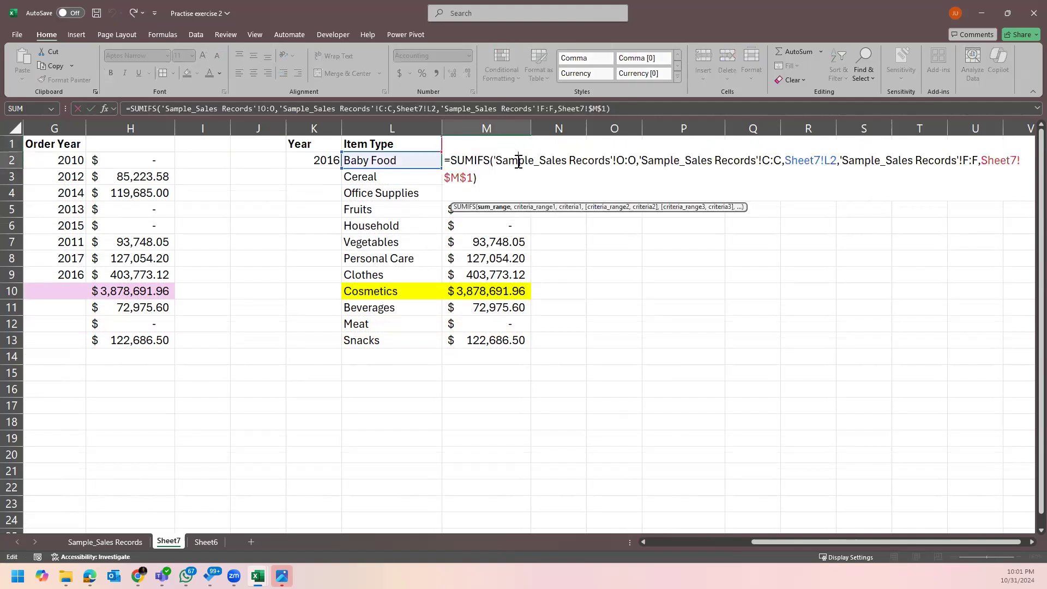
key("Escape")
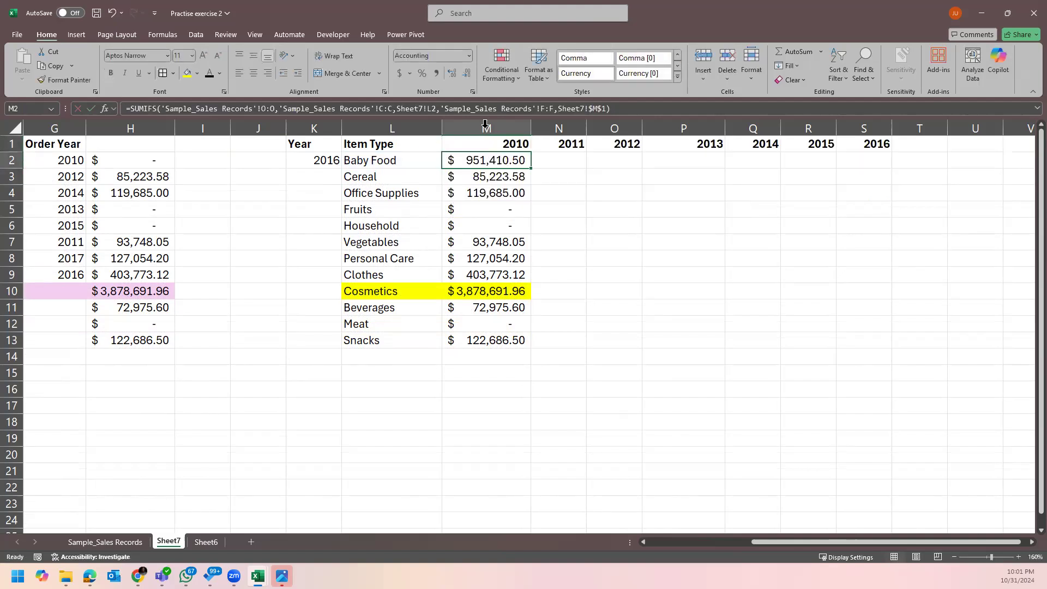
left_click(512, 144)
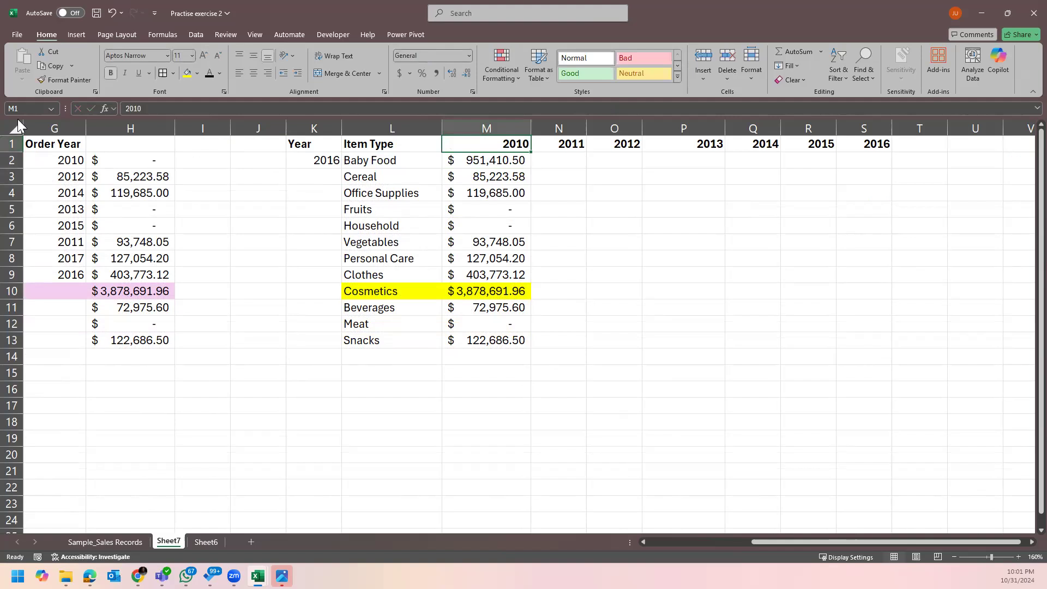
double_click(503, 157)
key("Escape")
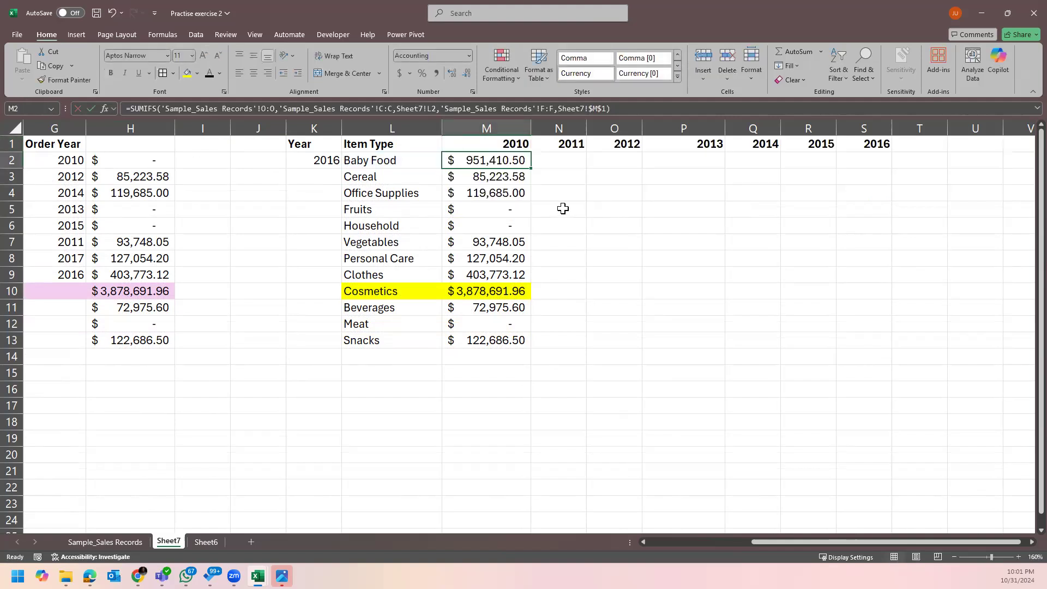
double_click(522, 159)
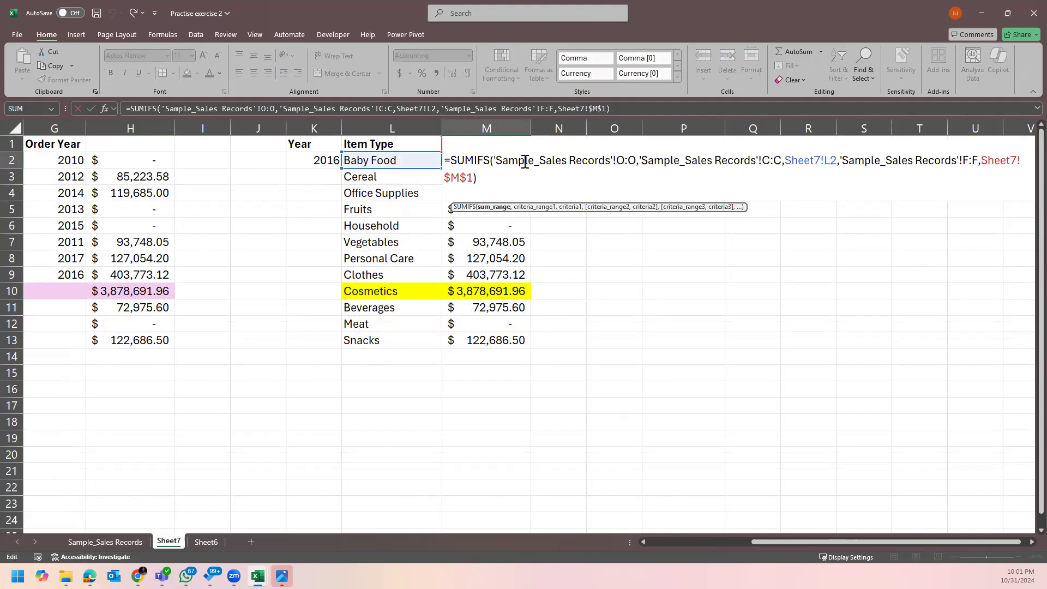
key("Escape")
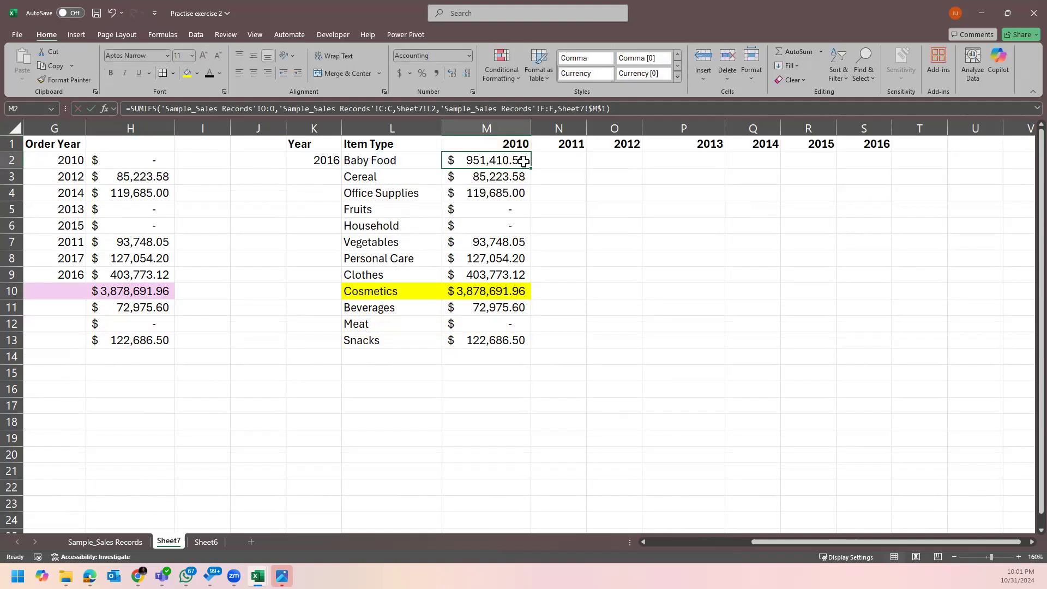
double_click(523, 160)
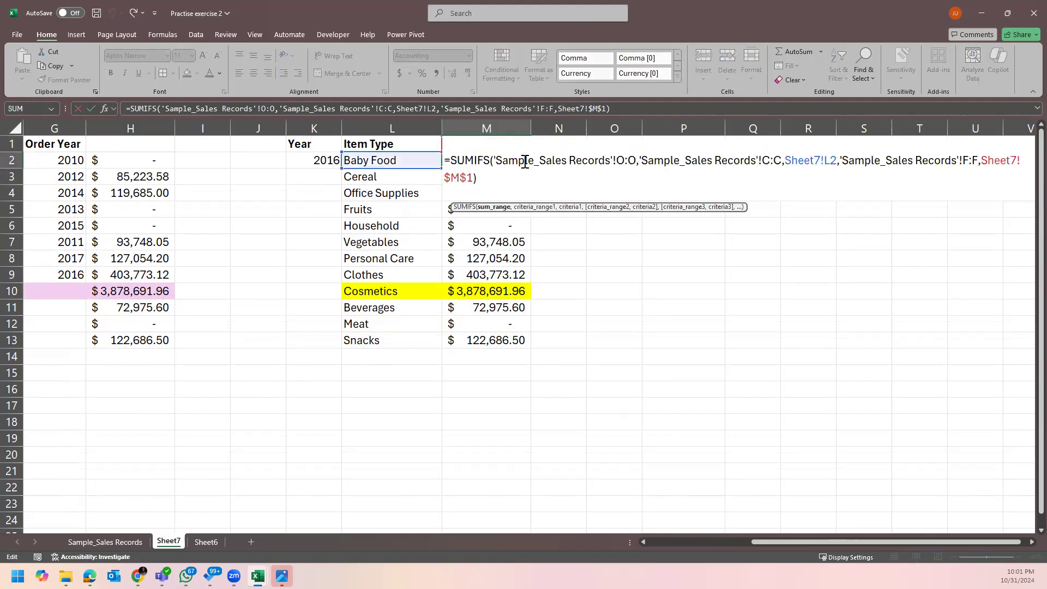
left_click(452, 176)
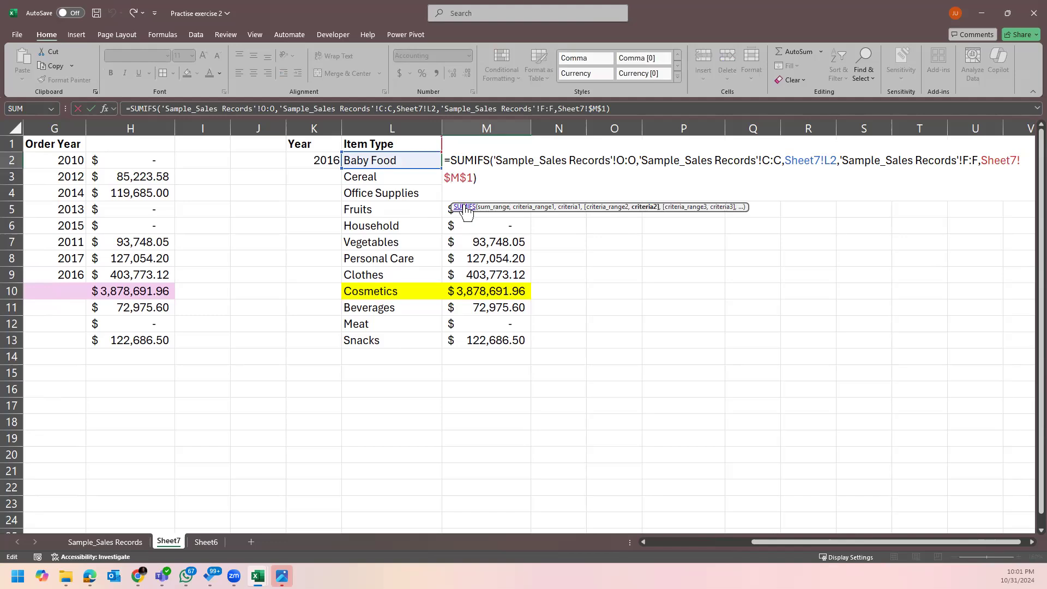
key("BackSpace")
key("Return")
left_click(510, 161)
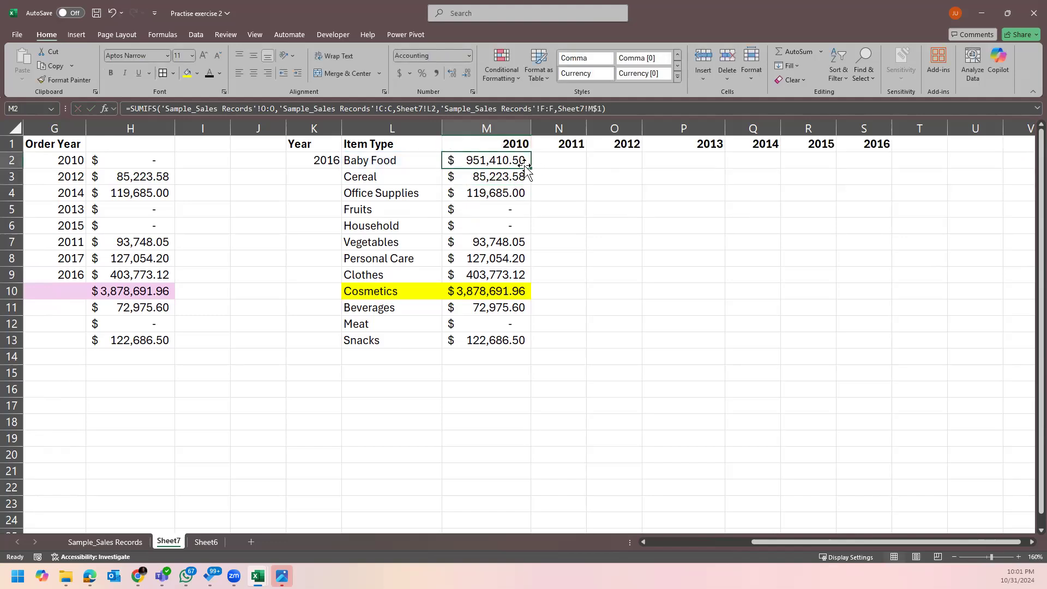
Copy M2's SUMIFS formula down to M13 and recheck its M$1 year reference.
double_click(530, 169)
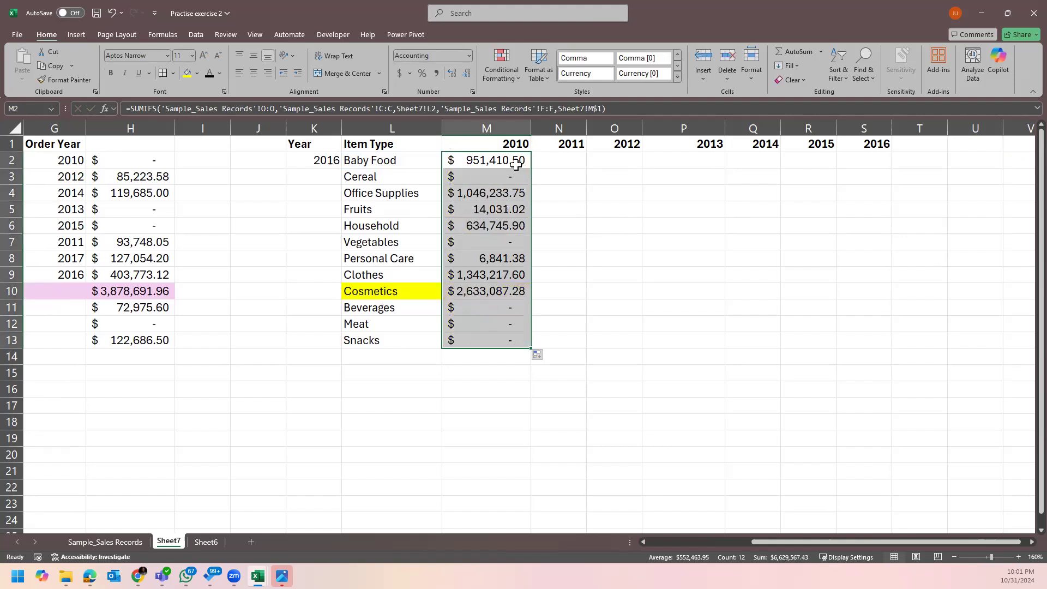
left_click(514, 163)
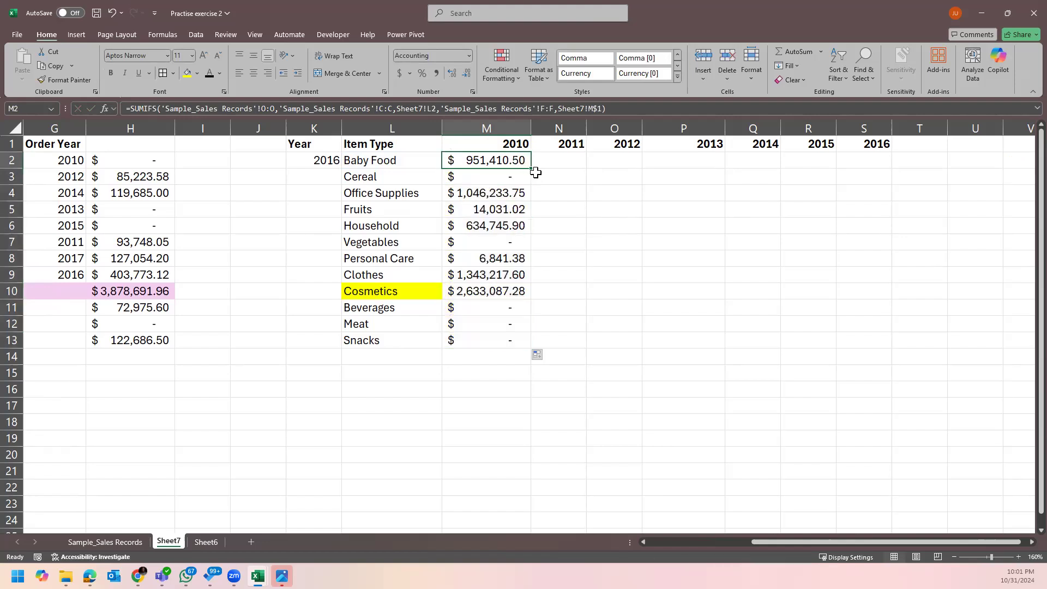
double_click(517, 163)
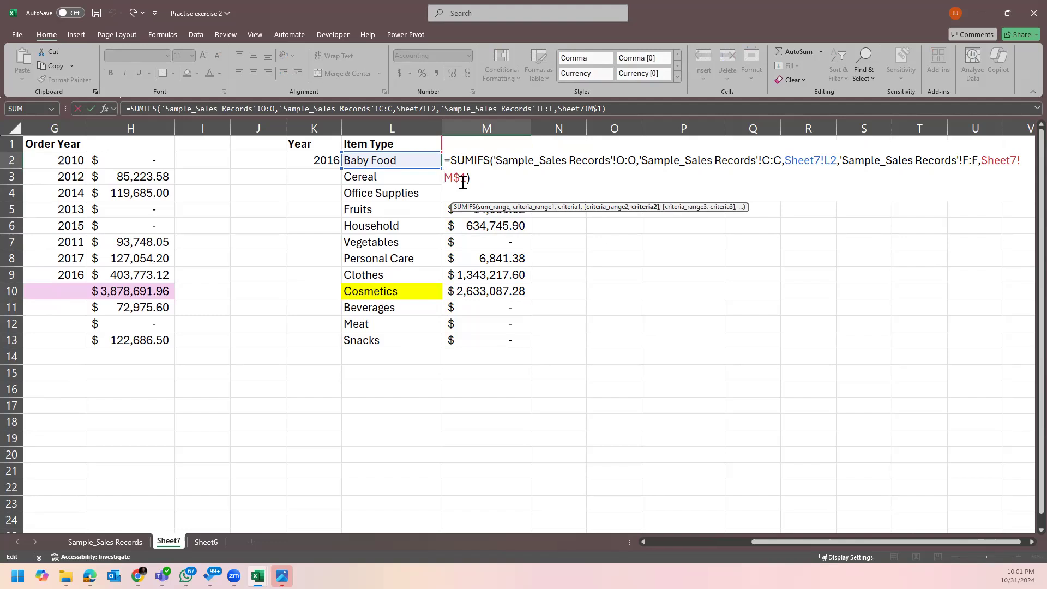
type("$")
key("F4")
key("Return")
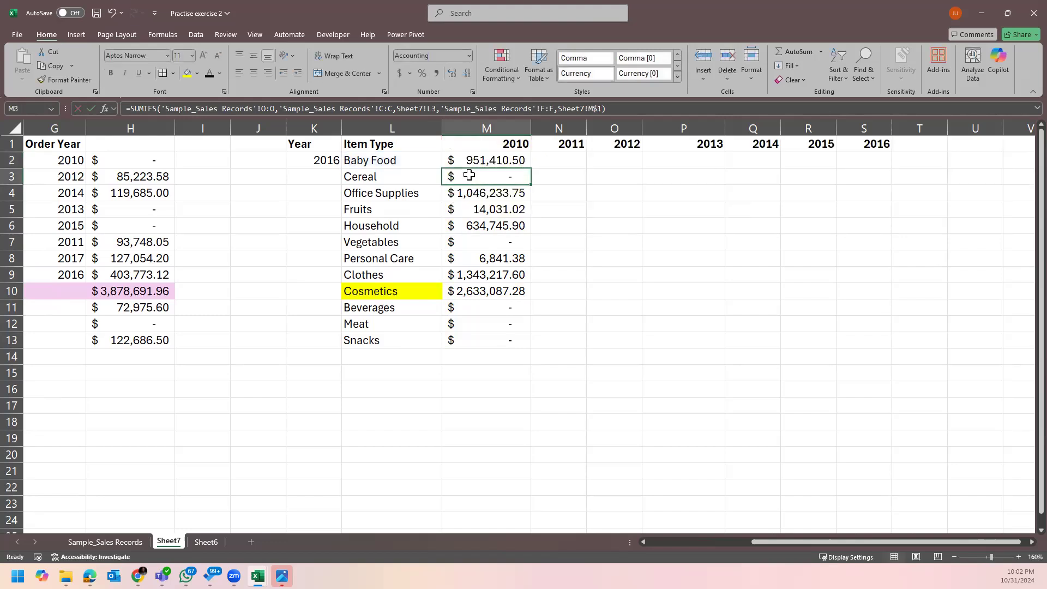
Lock M2's year criterion as $M$1 and refill M2:M13, with Cosmetics showing 2,633,087.28.
left_click(456, 160)
left_click_drag(531, 169, 513, 339)
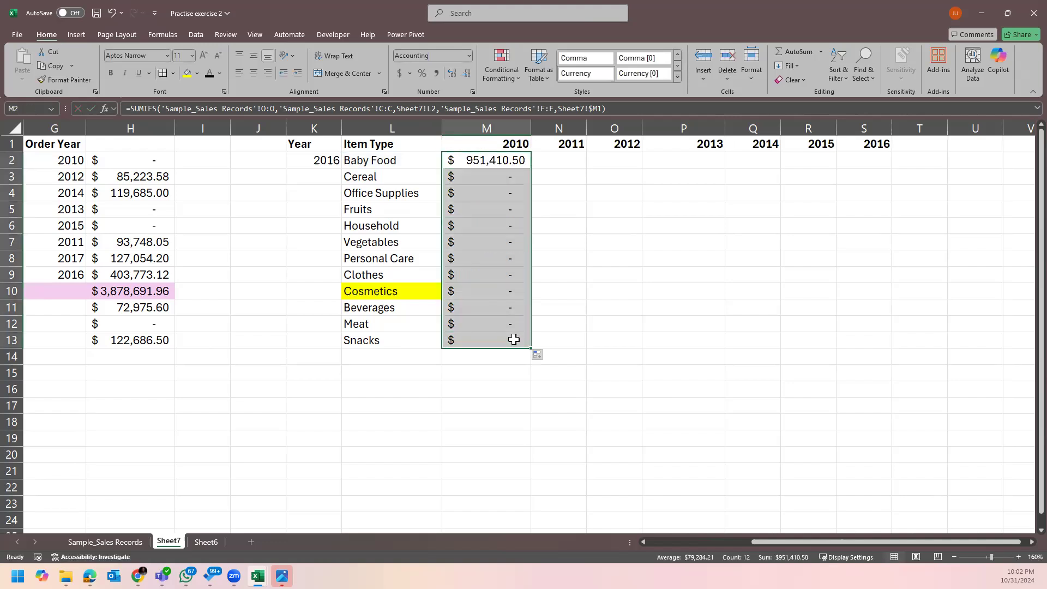
key("ctrl+z")
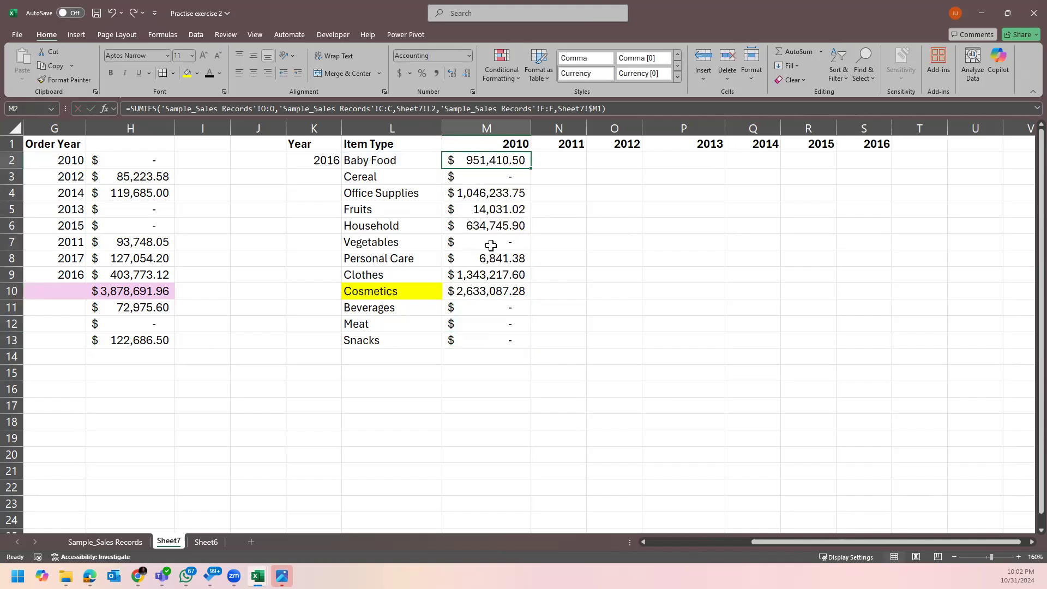
double_click(489, 159)
left_click(462, 177)
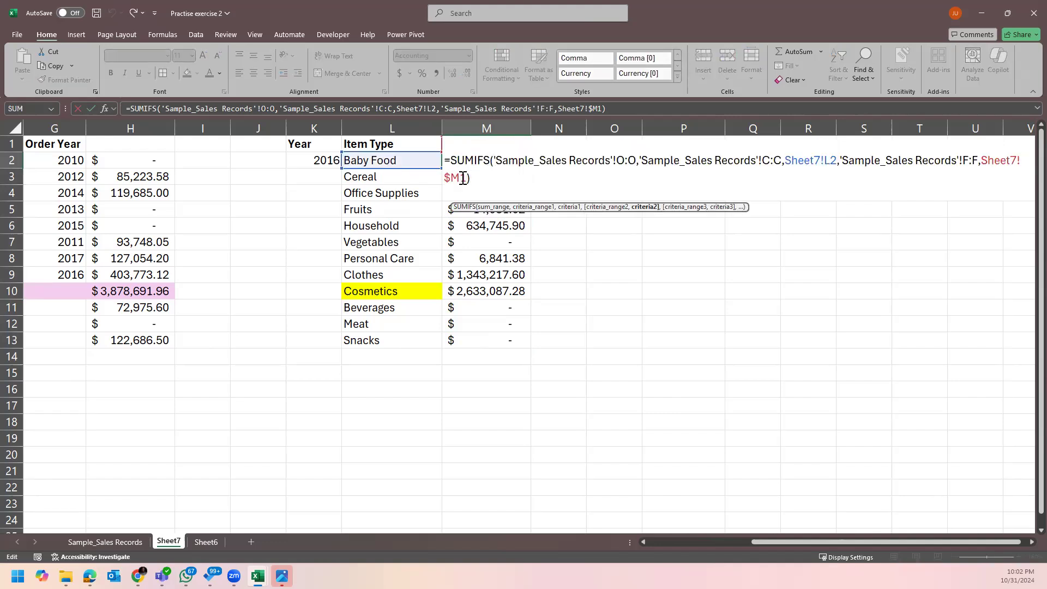
type("$")
key("Return")
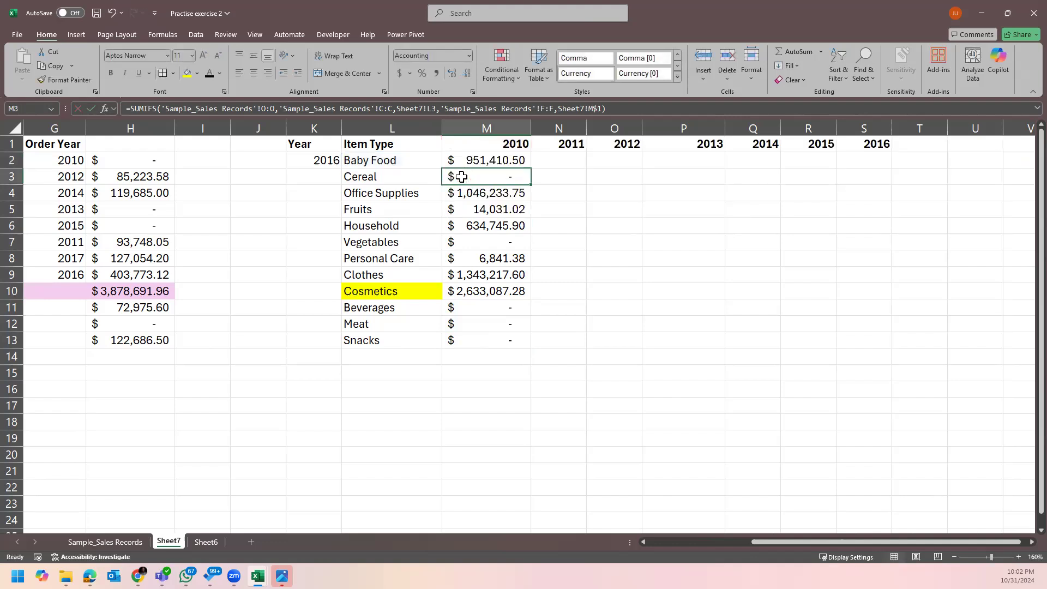
left_click(506, 160)
double_click(530, 168)
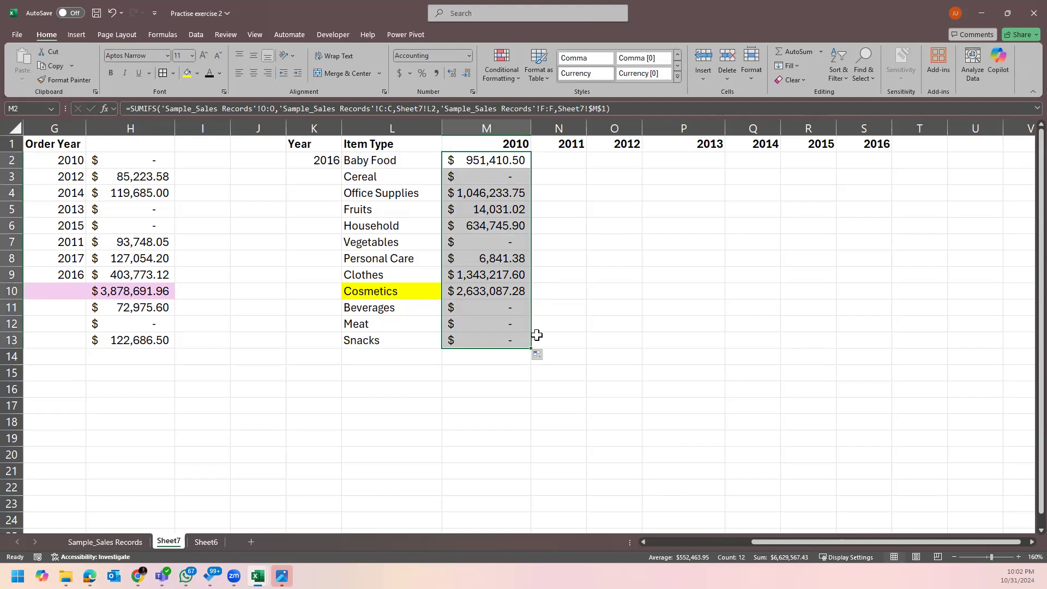
left_click(498, 292)
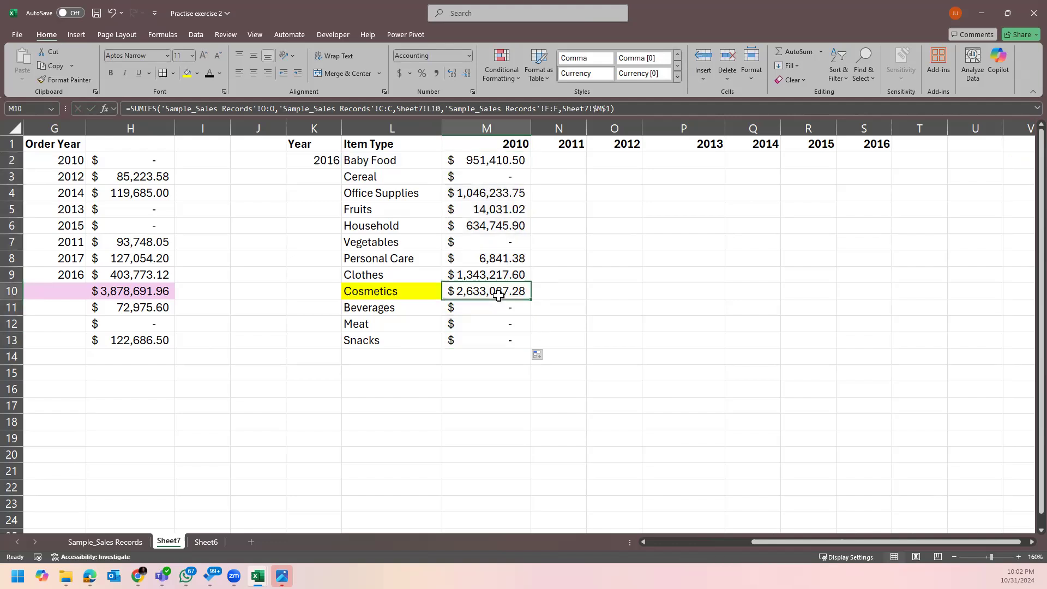
double_click(502, 158)
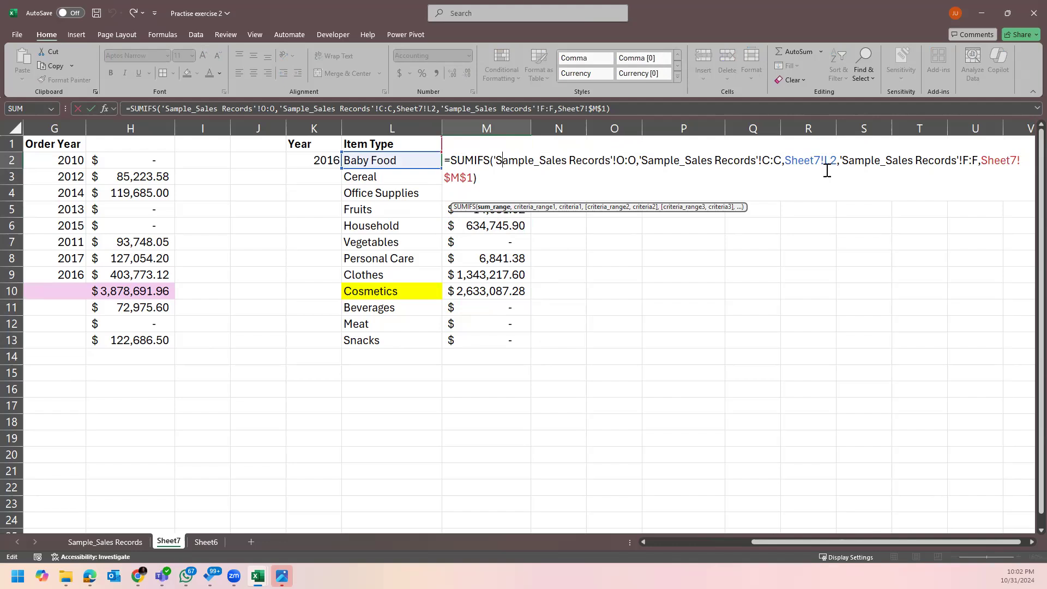
key("ctrl+Return")
left_click(653, 180)
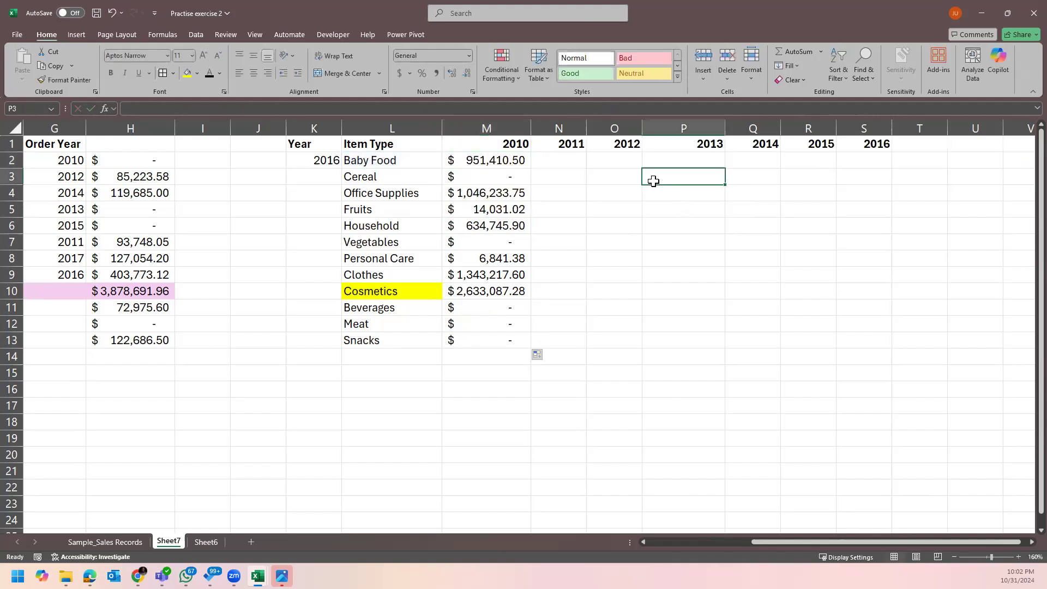
left_click(545, 162)
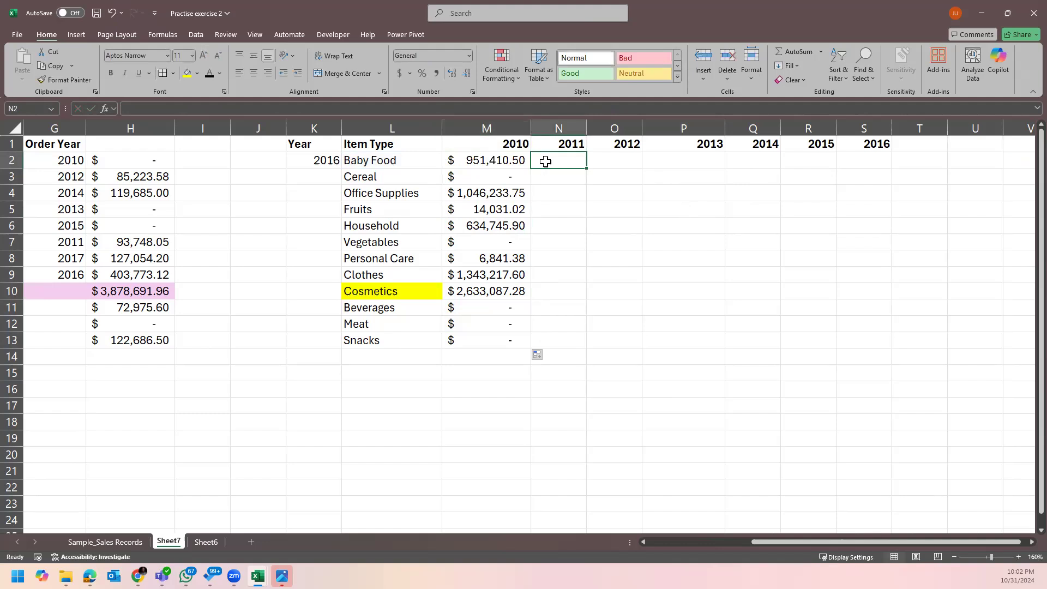
left_click(500, 163)
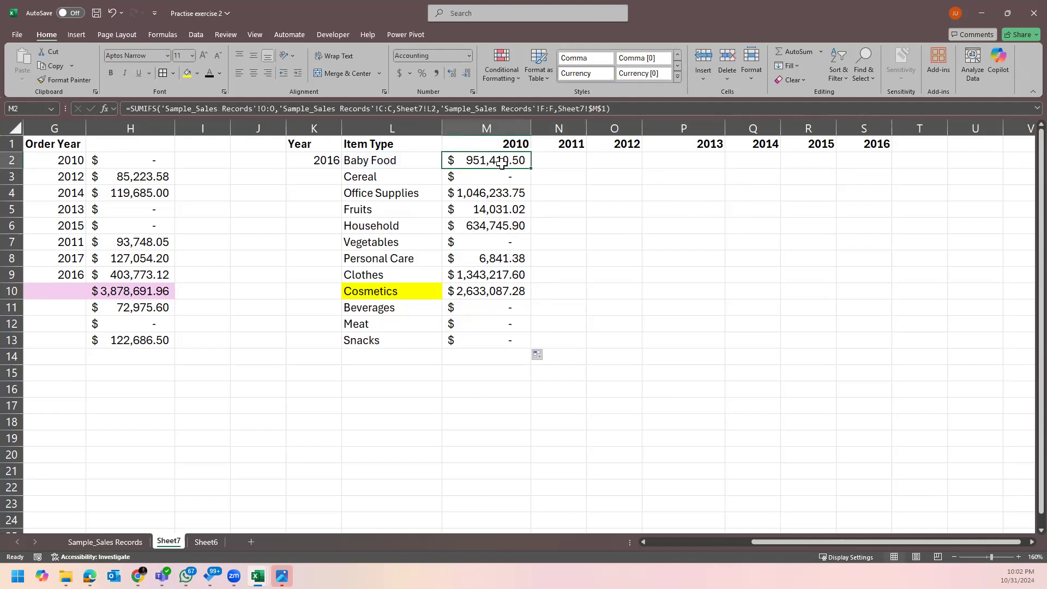